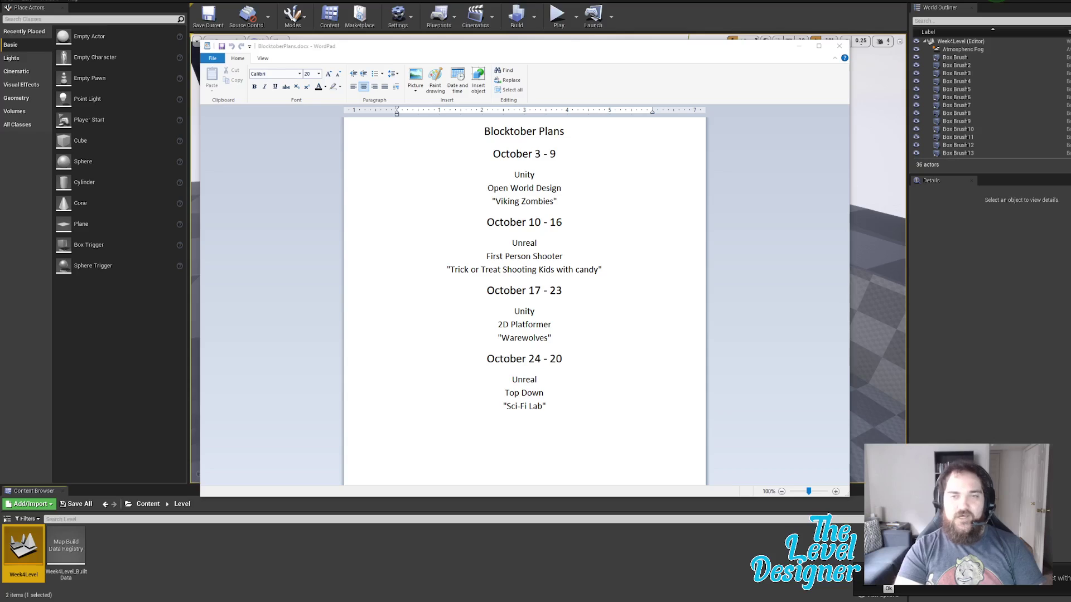
# Step: Switch to the Unreal Editor, go up to the Content folder, and start playing Week4Level in the viewport
pyautogui.hotkey('alt', 'Tab')
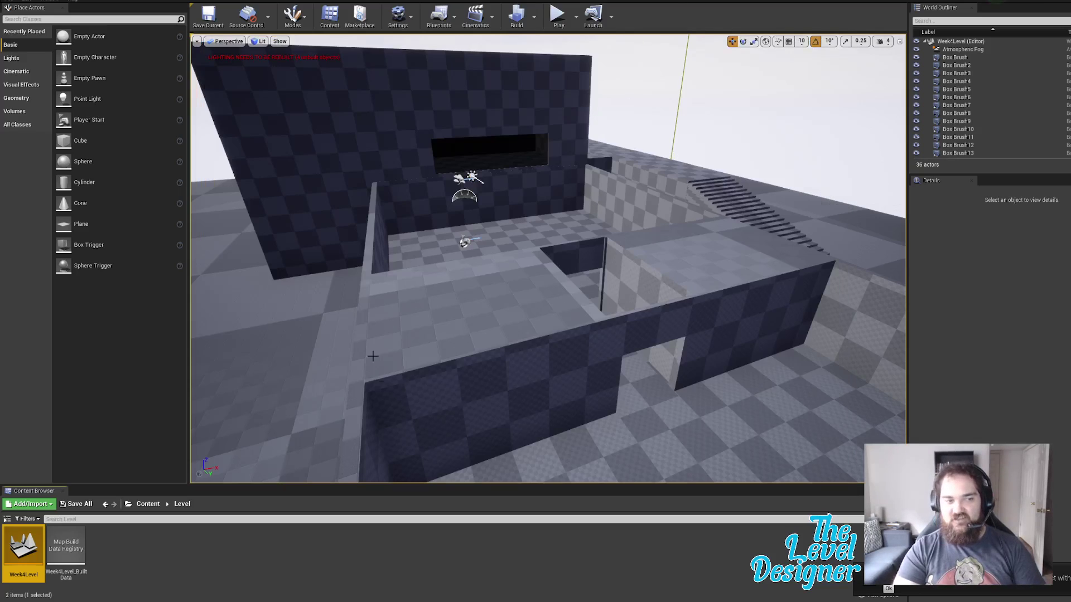
pyautogui.click(147, 504)
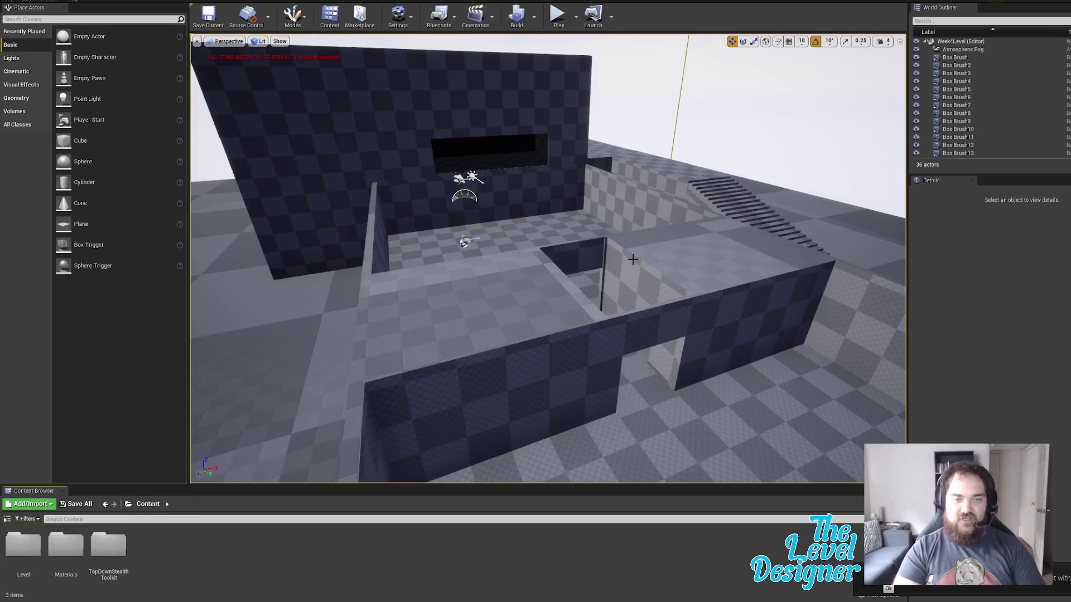
pyautogui.click(558, 15)
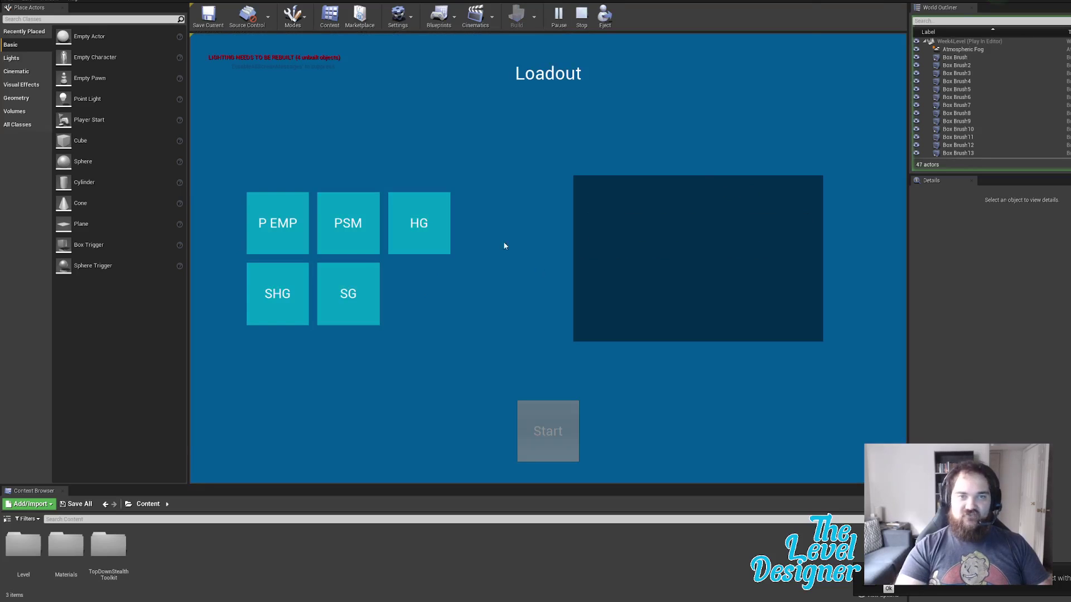
# Step: Review the loadout weapon descriptions, choose the silenced handgun (SHG), and start the mission
pyautogui.moveTo(321, 245)
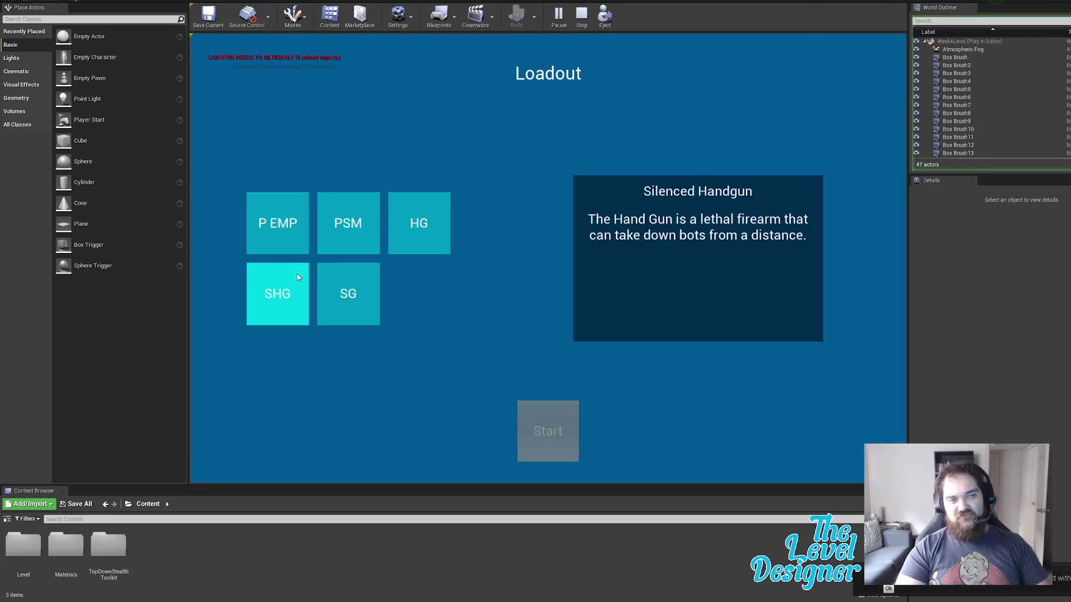
pyautogui.moveTo(298, 289)
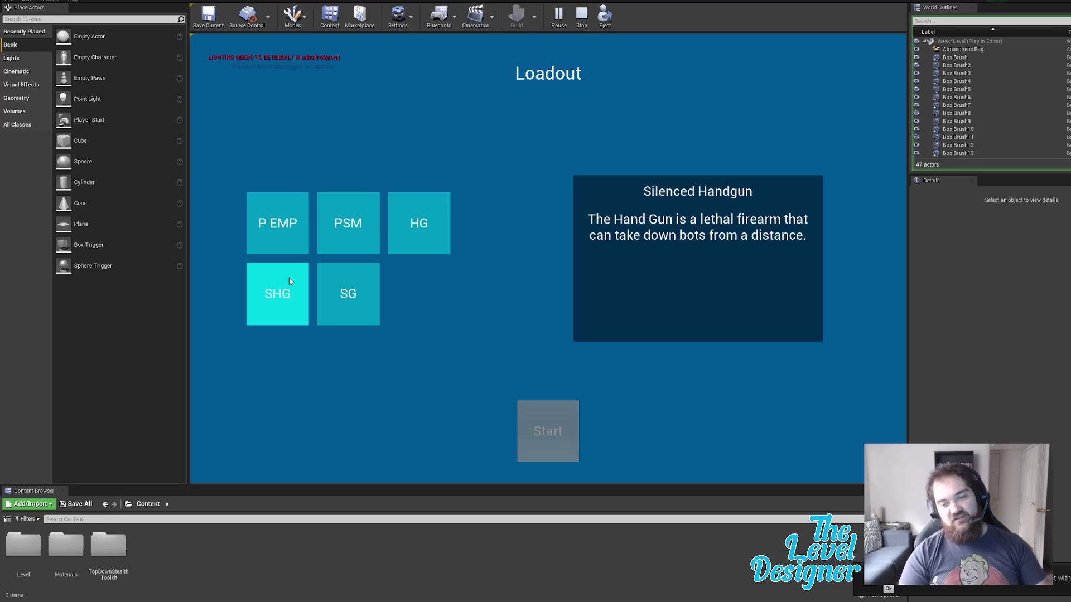
pyautogui.click(887, 590)
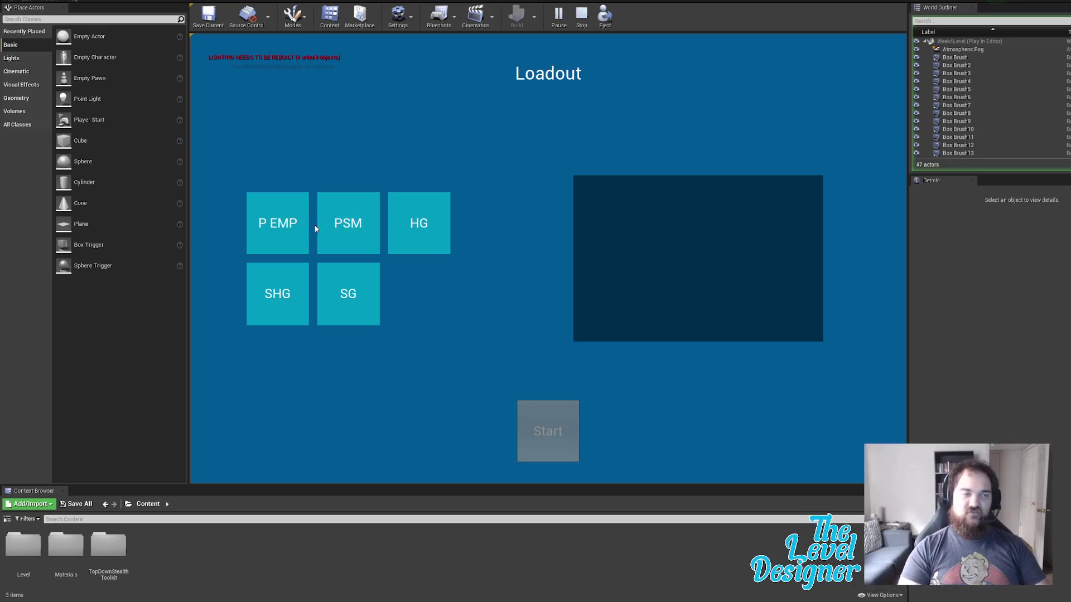
pyautogui.moveTo(298, 270)
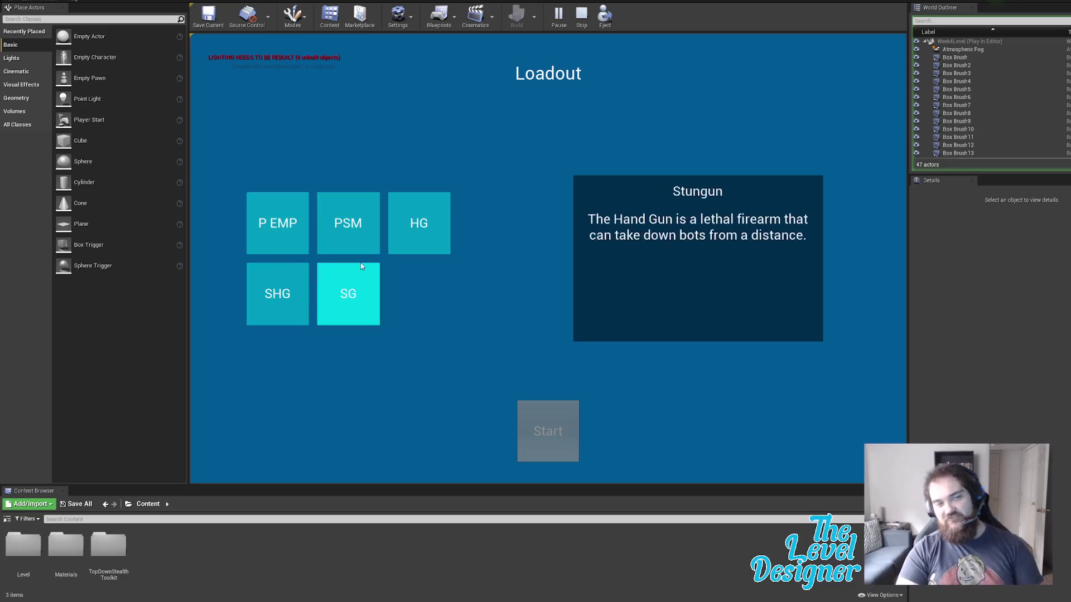
pyautogui.moveTo(350, 235)
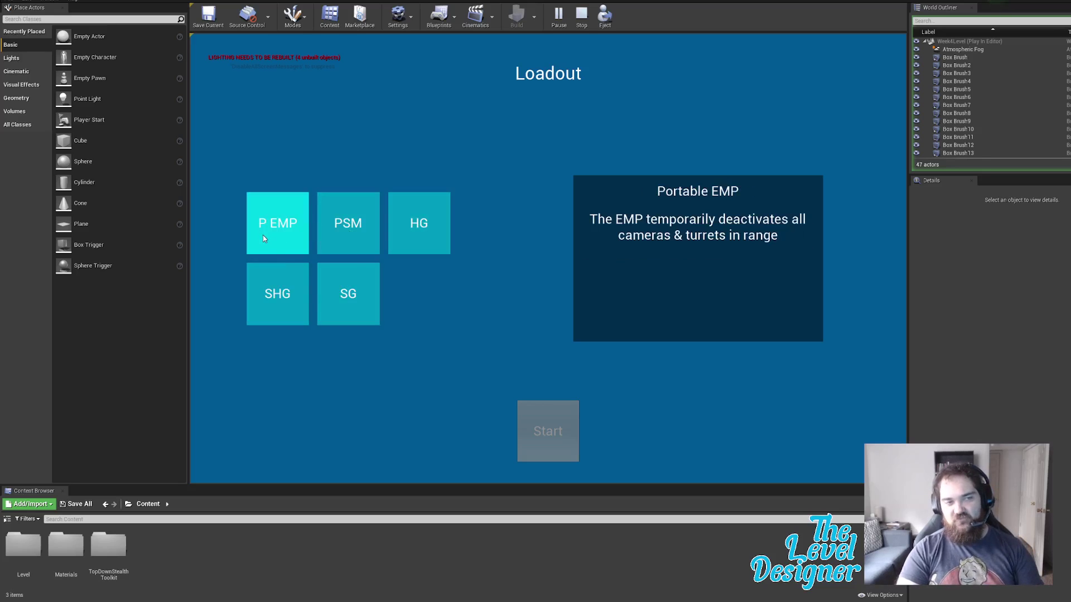
pyautogui.click(283, 285)
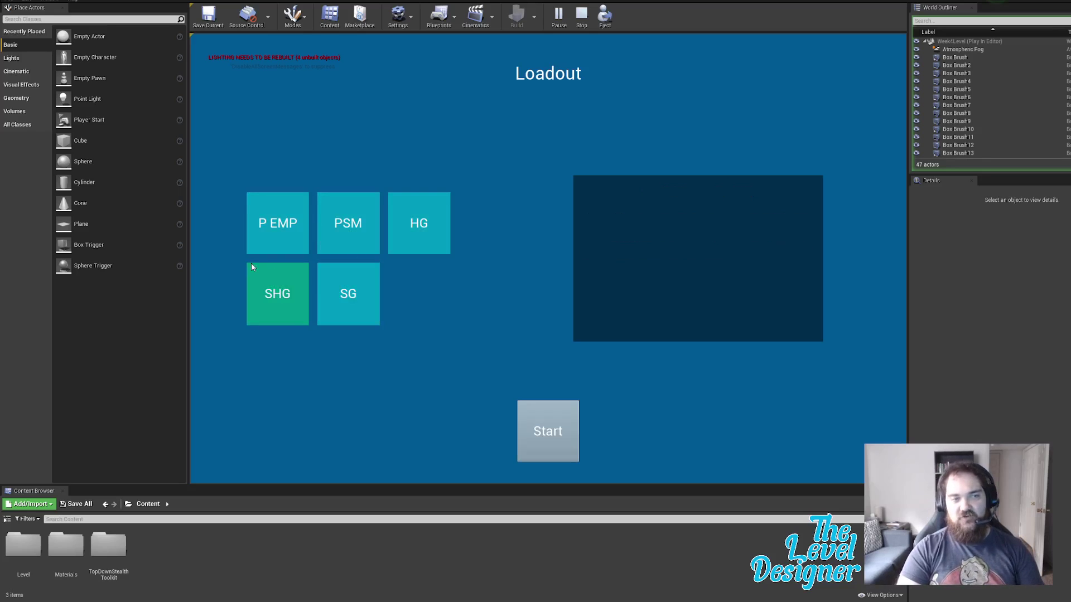
pyautogui.click(546, 429)
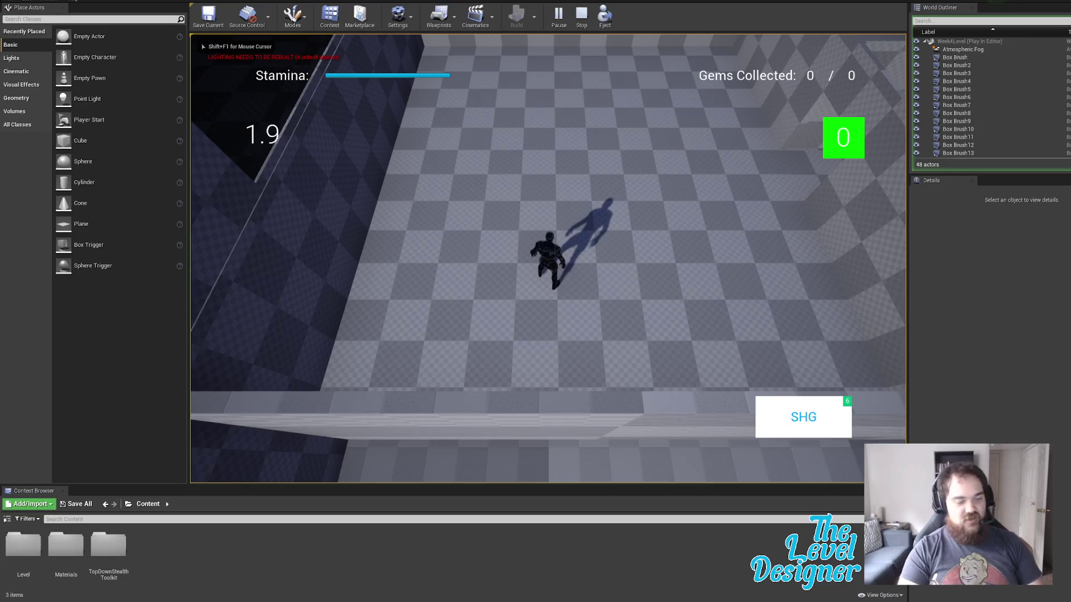
# Step: Walk the character around the starting room along the dark wall with the long window to test the room's scale
pyautogui.press('w')
pyautogui.press('a')
pyautogui.press('s')
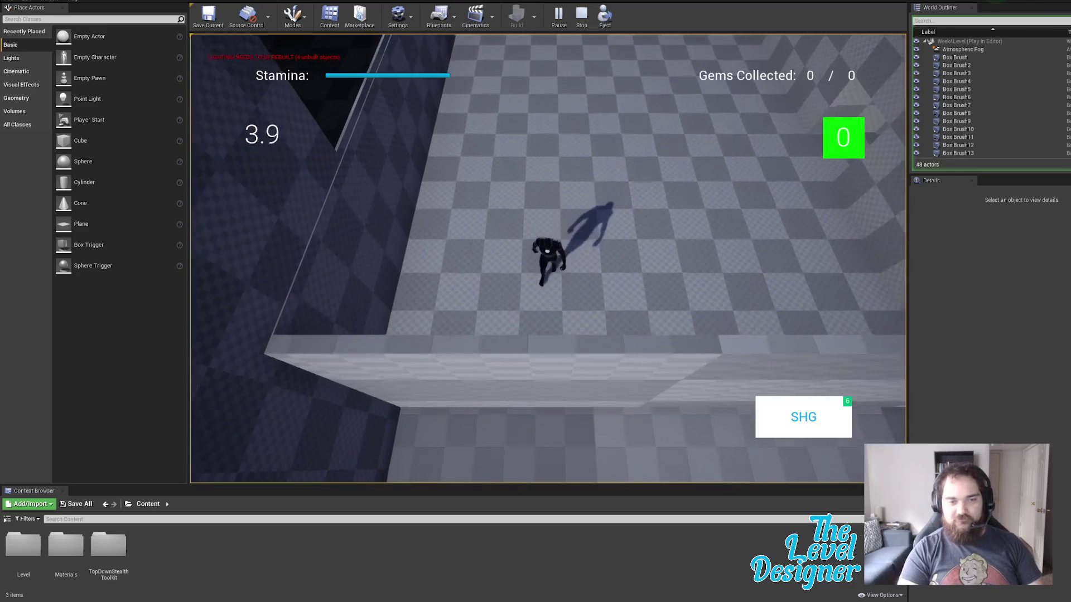
pyautogui.press('d')
pyautogui.press('a')
pyautogui.press('w')
pyautogui.press('d')
pyautogui.press('w')
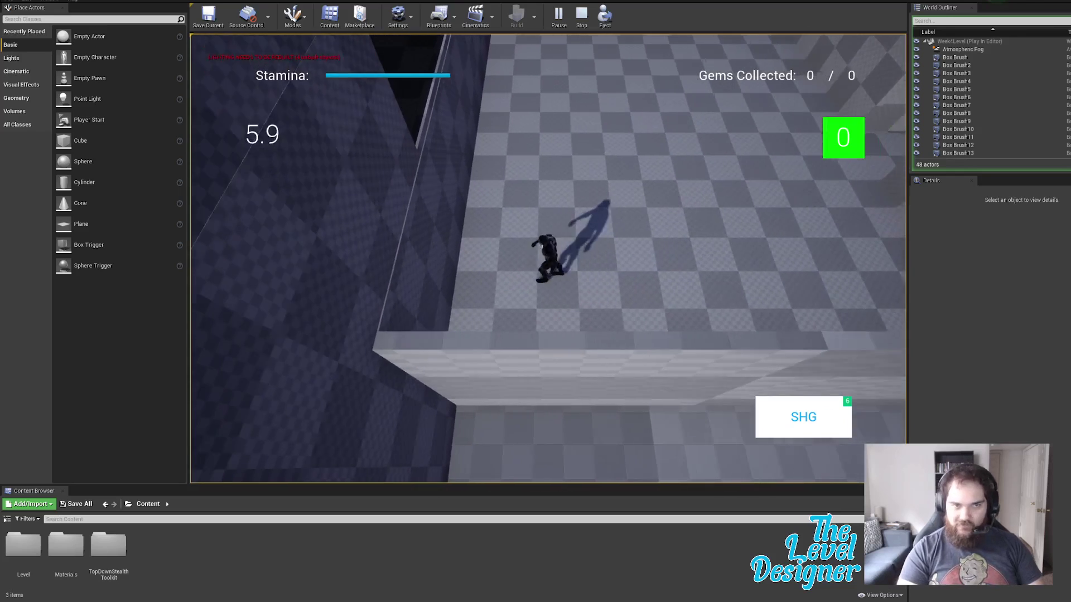
pyautogui.press('d')
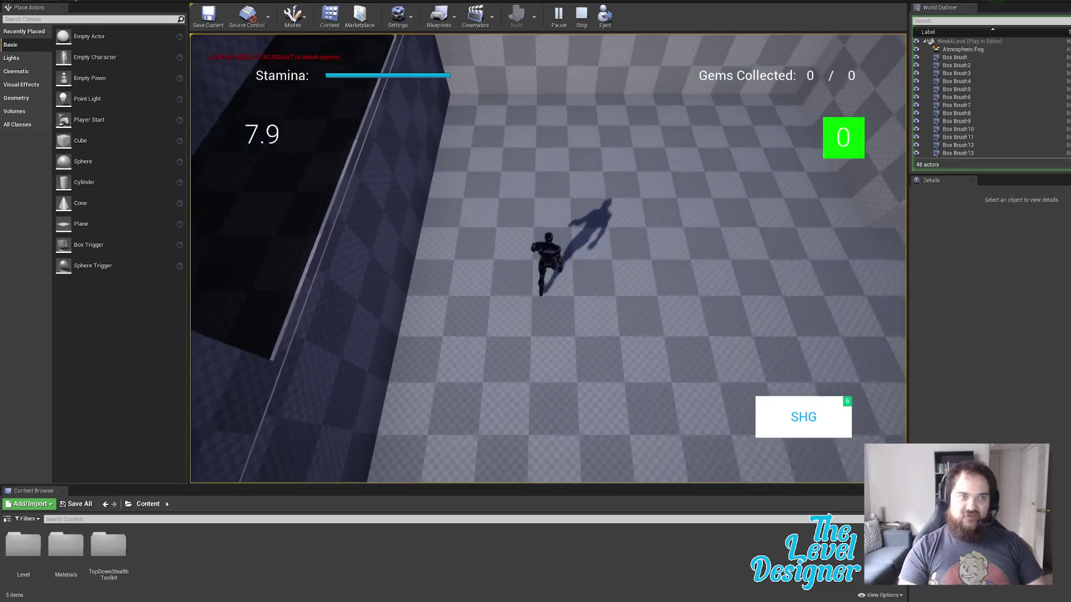
pyautogui.press('a')
pyautogui.press('d')
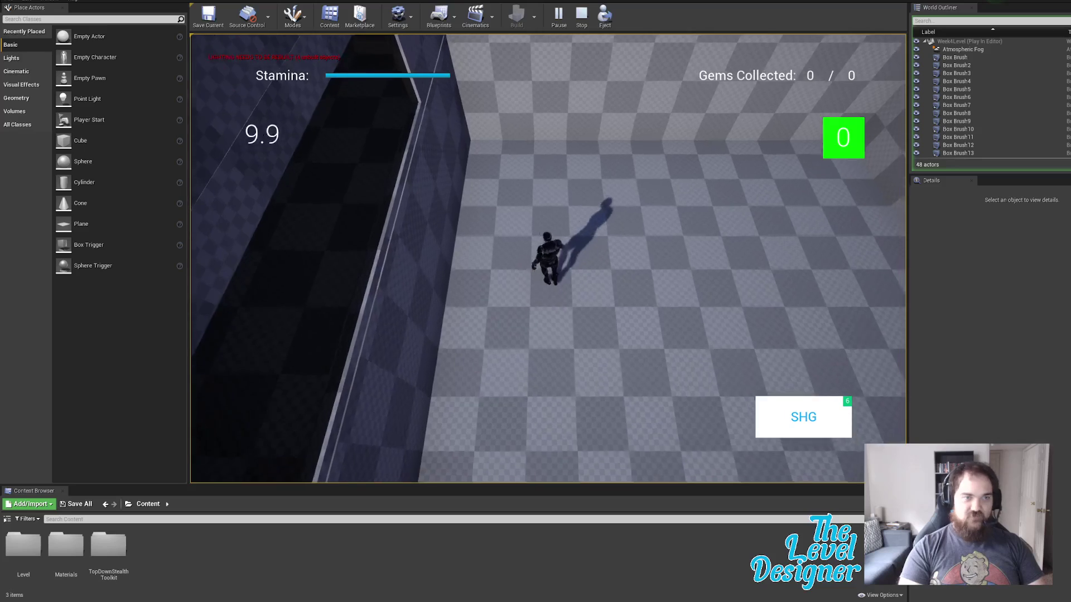
pyautogui.press('a')
pyautogui.press('w')
pyautogui.press('a')
pyautogui.press('d')
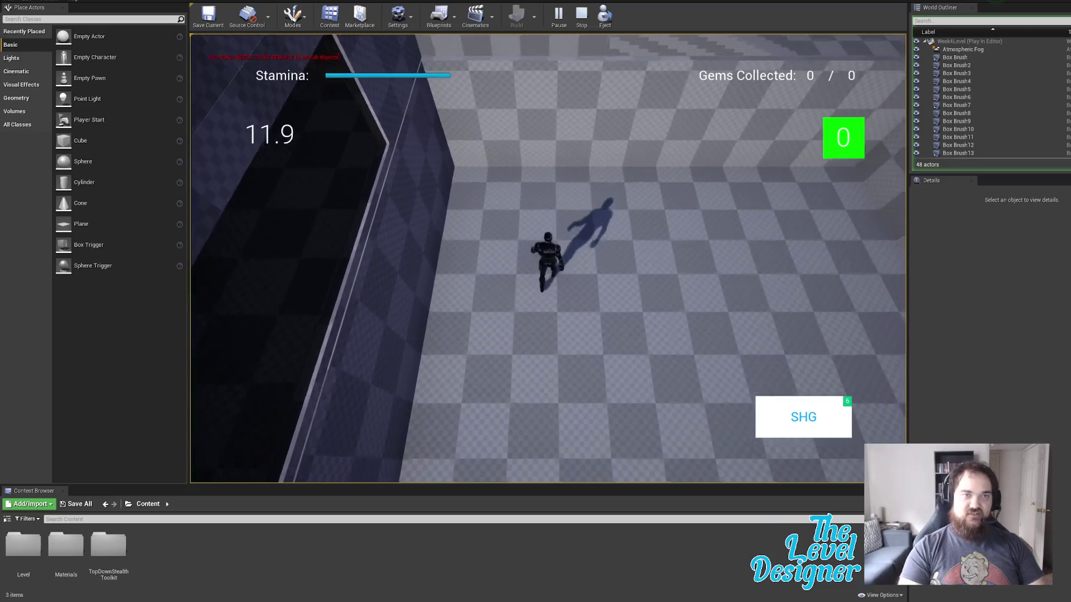
pyautogui.press('w')
pyautogui.press('d')
pyautogui.press('a')
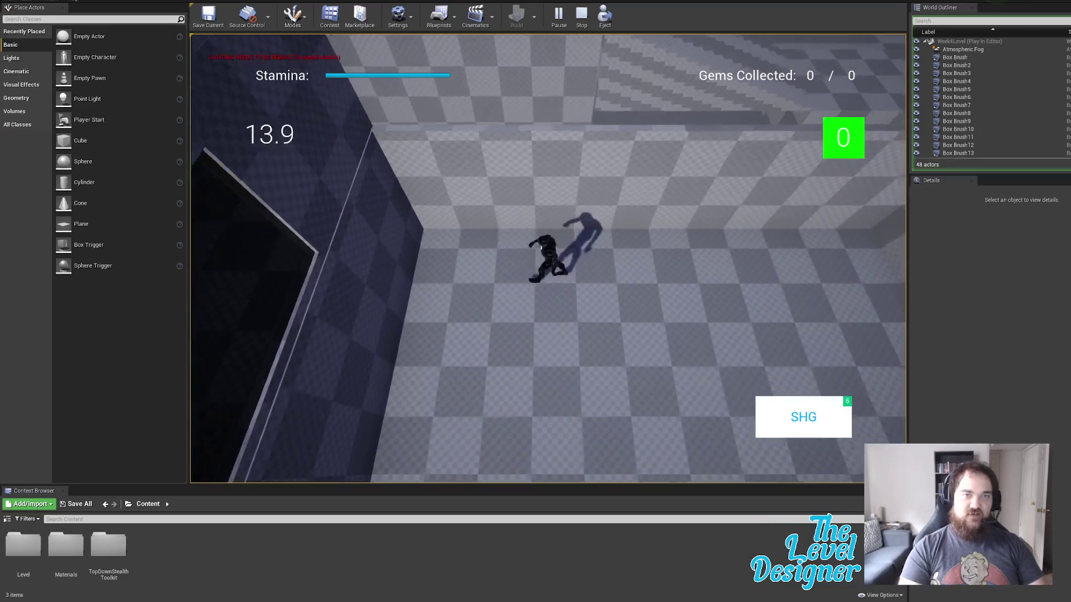
# Step: Walk the character across the starting room and into the adjoining sunken room with the open ceiling
pyautogui.press('d')
pyautogui.press('s')
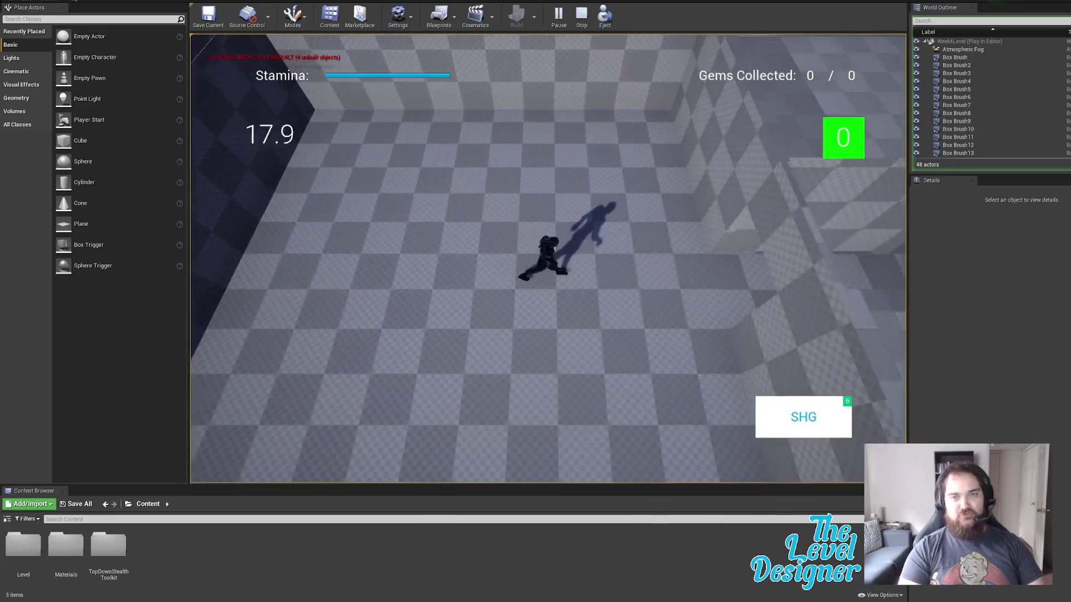
pyautogui.press('d')
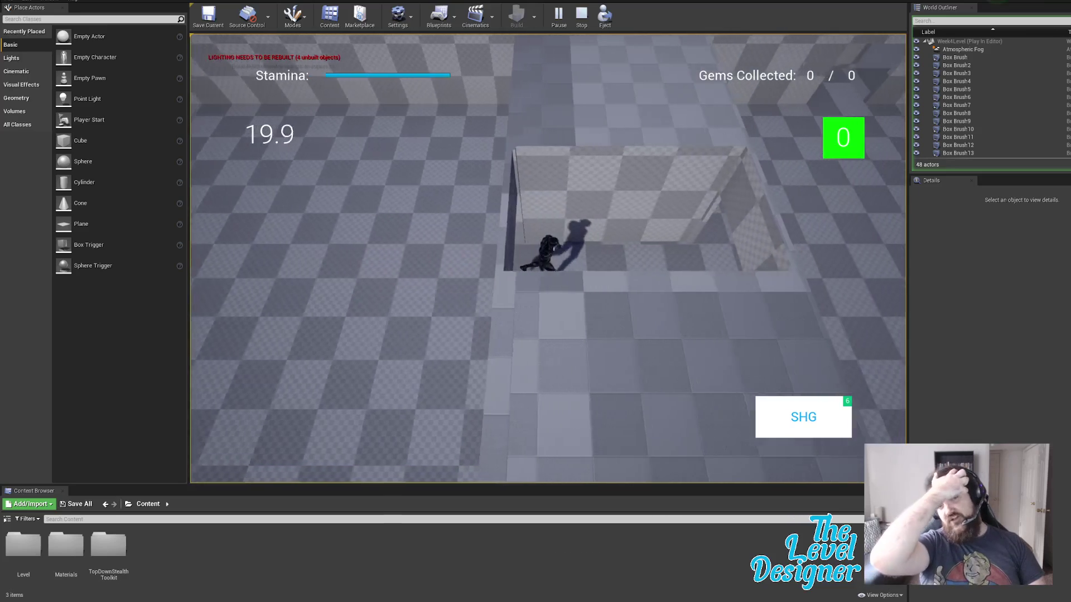
pyautogui.press('d')
pyautogui.press('s')
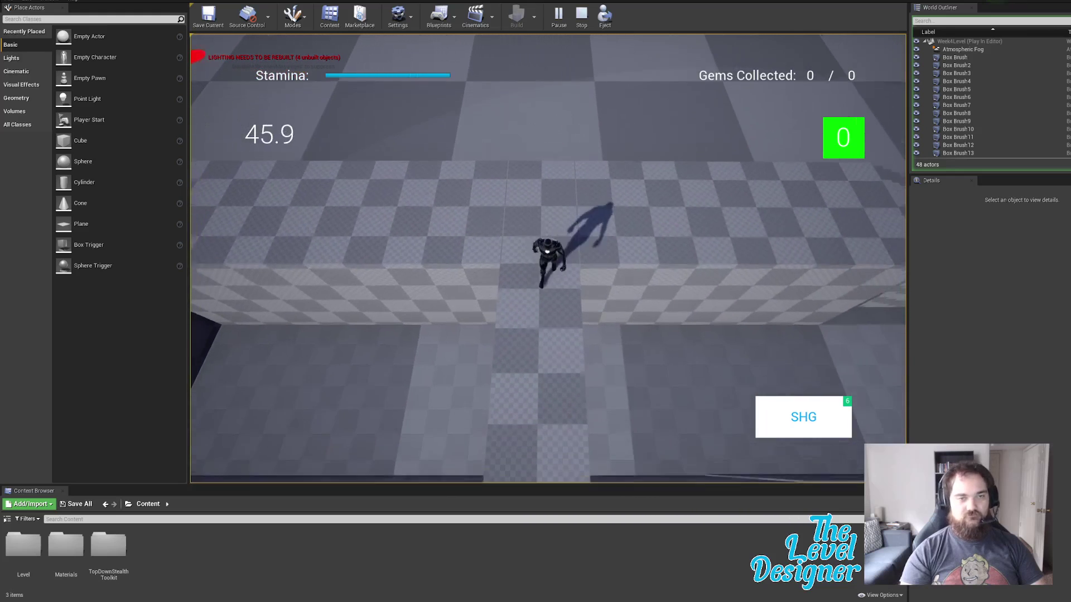
# Step: Walk the character through the doorway and the long windowed room into the wide room beyond it
pyautogui.press('s')
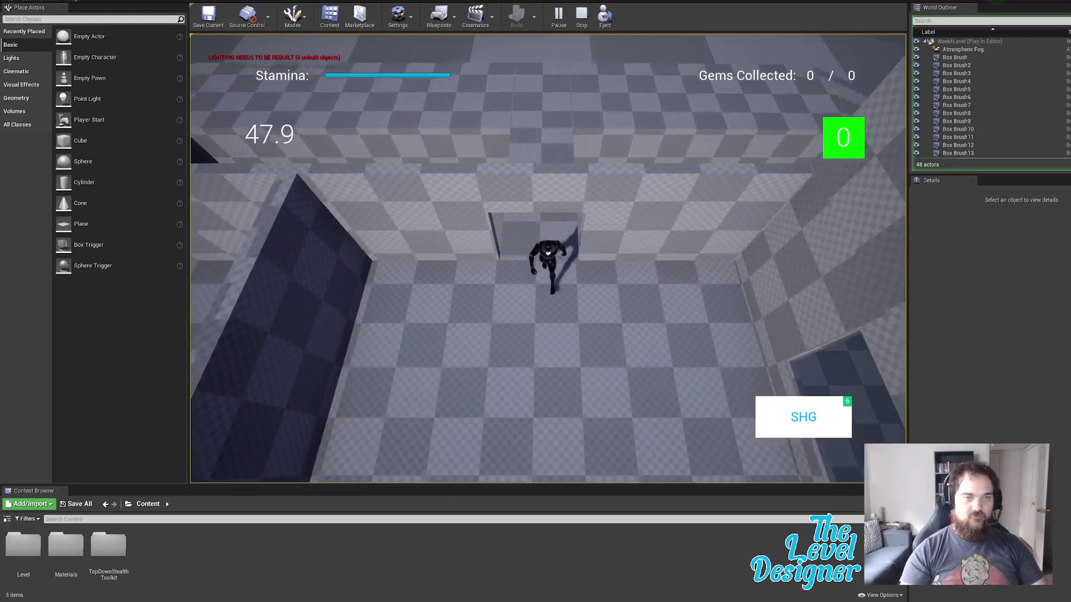
pyautogui.press('s')
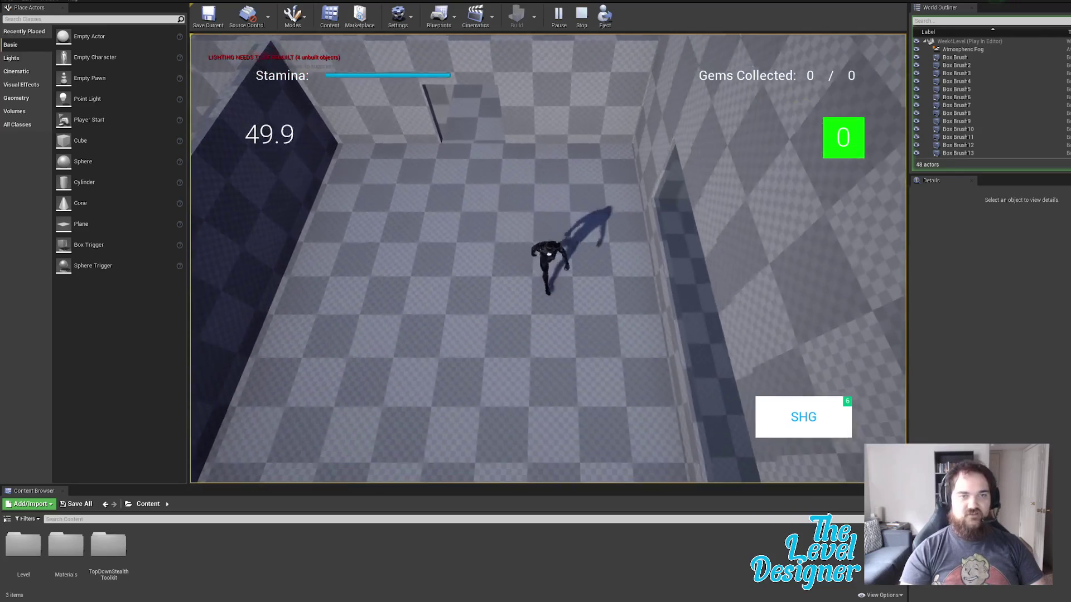
pyautogui.press('s')
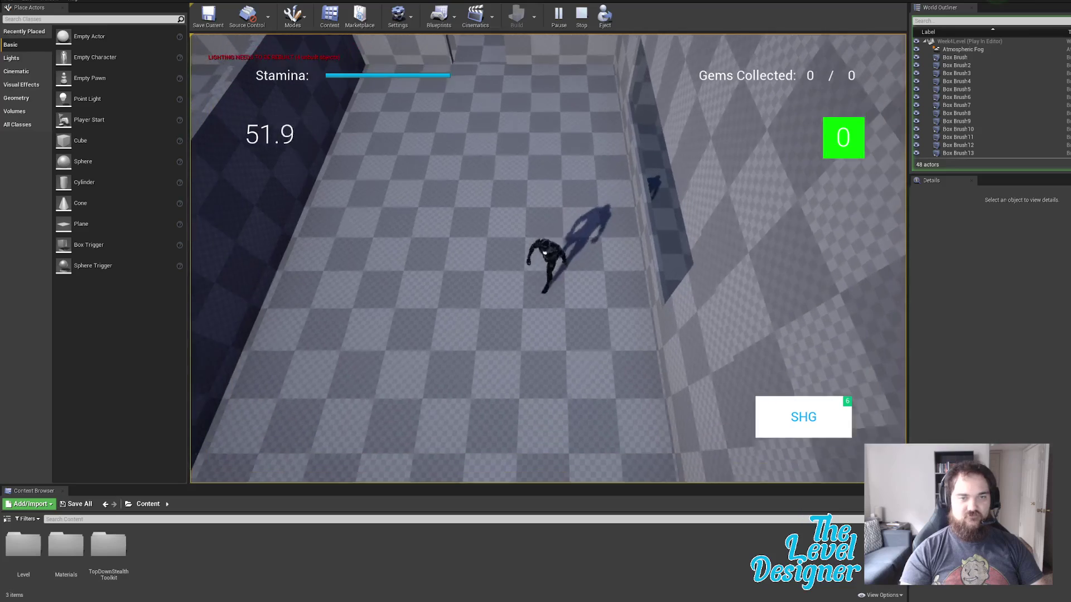
pyautogui.press('s')
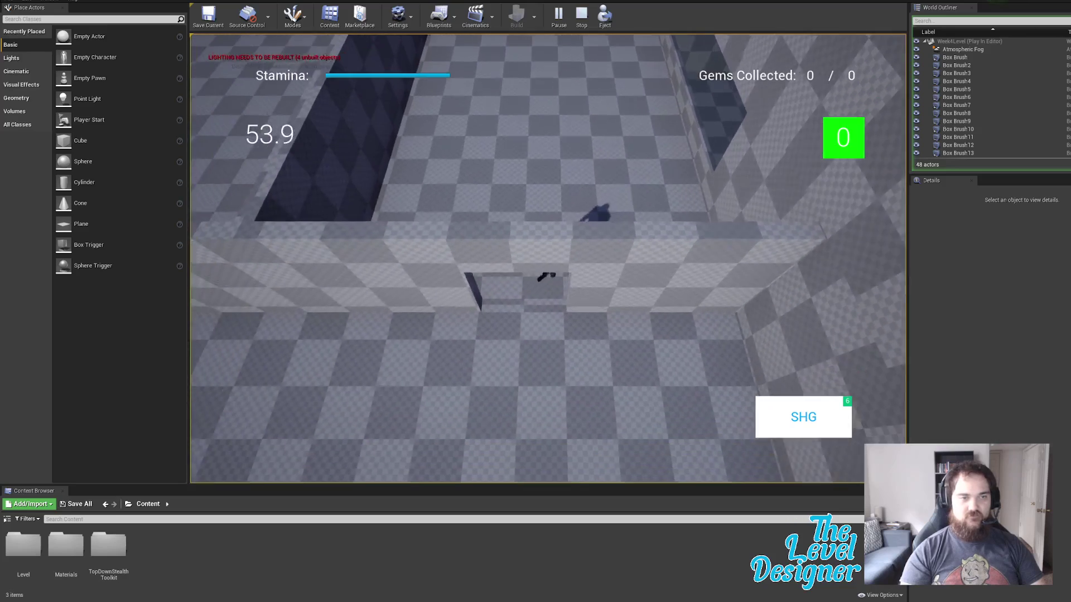
pyautogui.press('s')
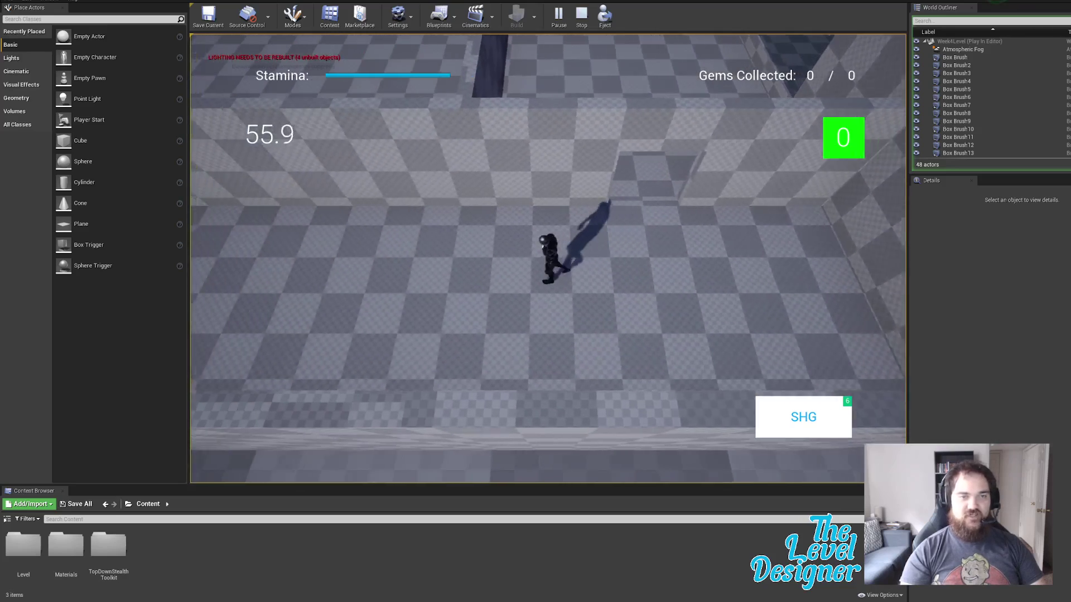
pyautogui.press('s')
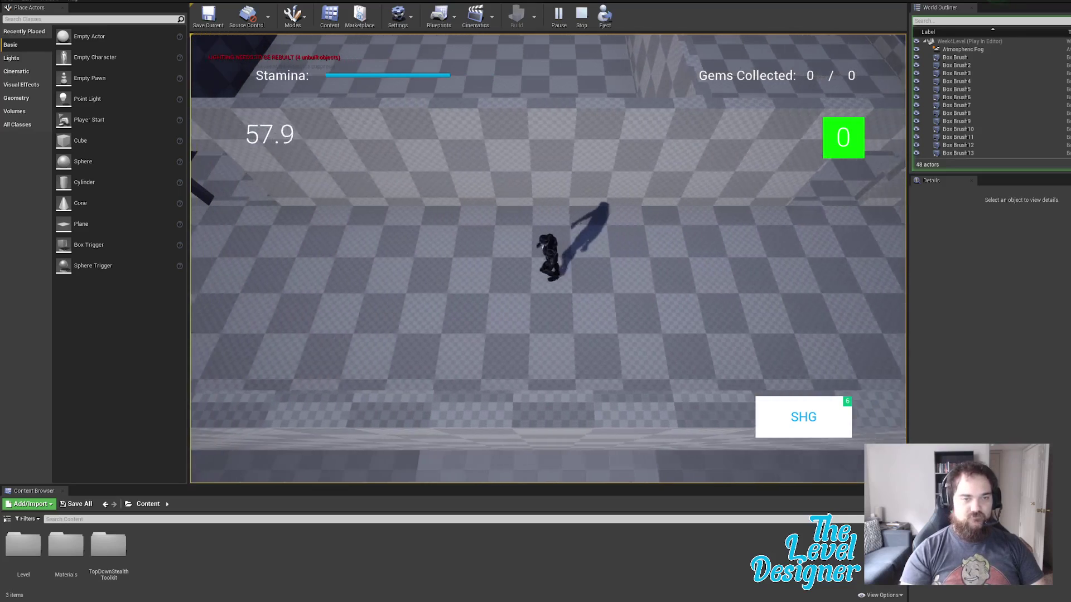
# Step: Walk the character through the other doorway into the large room behind it and end the play session
pyautogui.press('a')
pyautogui.press('w')
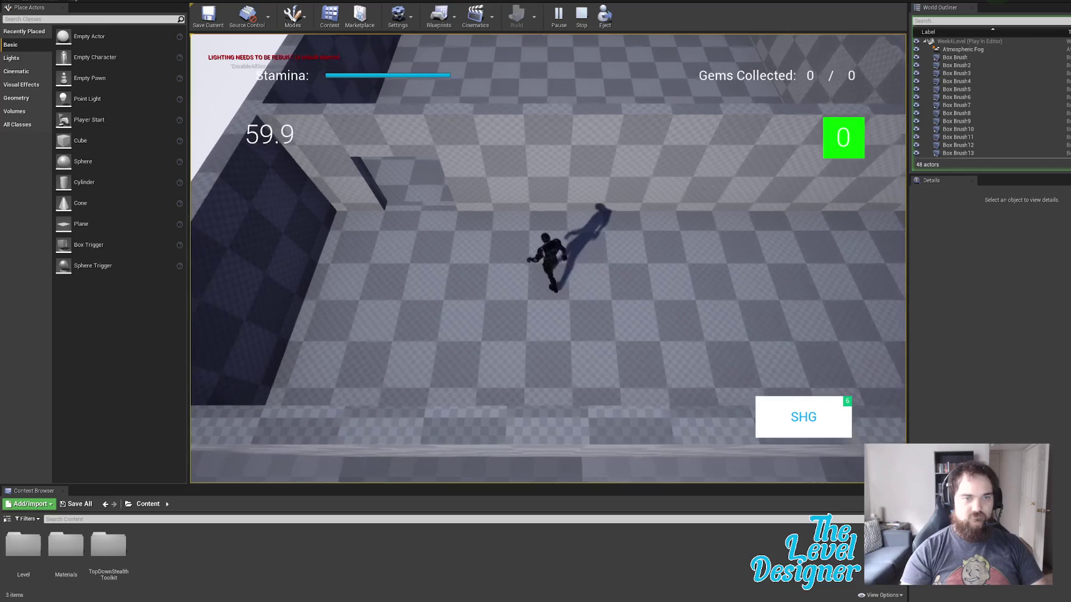
pyautogui.press('w')
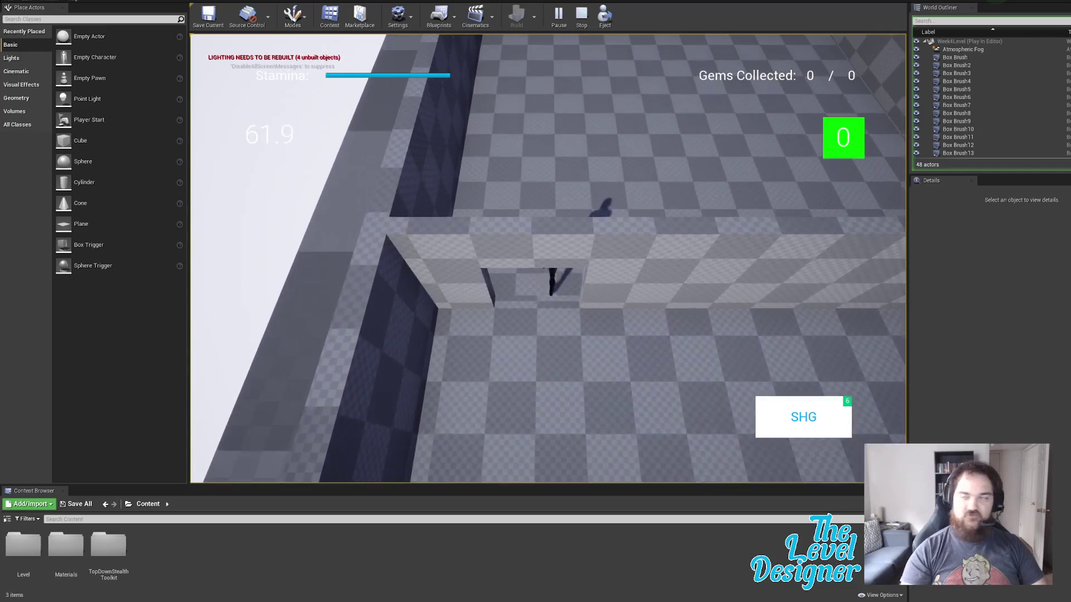
pyautogui.press('w')
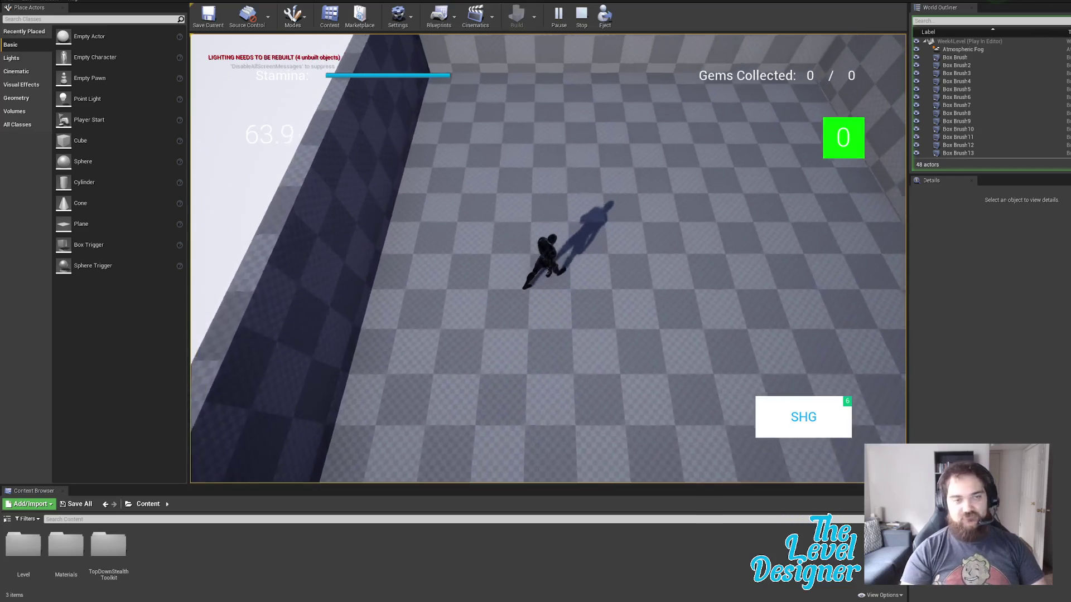
pyautogui.press('Escape')
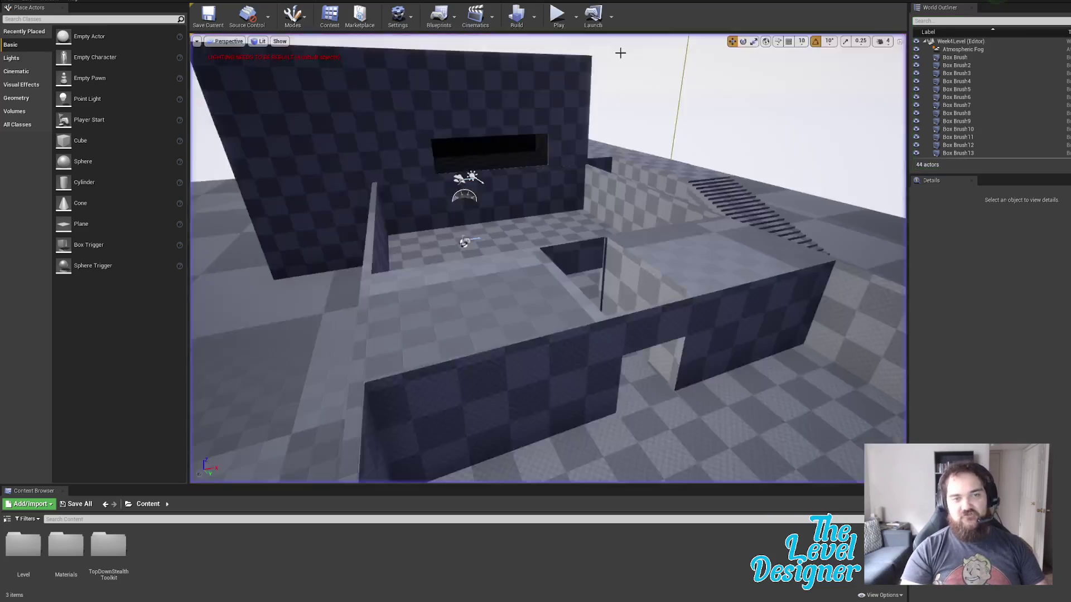
# Step: Select the box brush wall with the doorway and inspect the corridor beside it leading to the stairs
pyautogui.moveTo(661, 284); pyautogui.dragTo(463, 226, button='right')
pyautogui.click(389, 268)
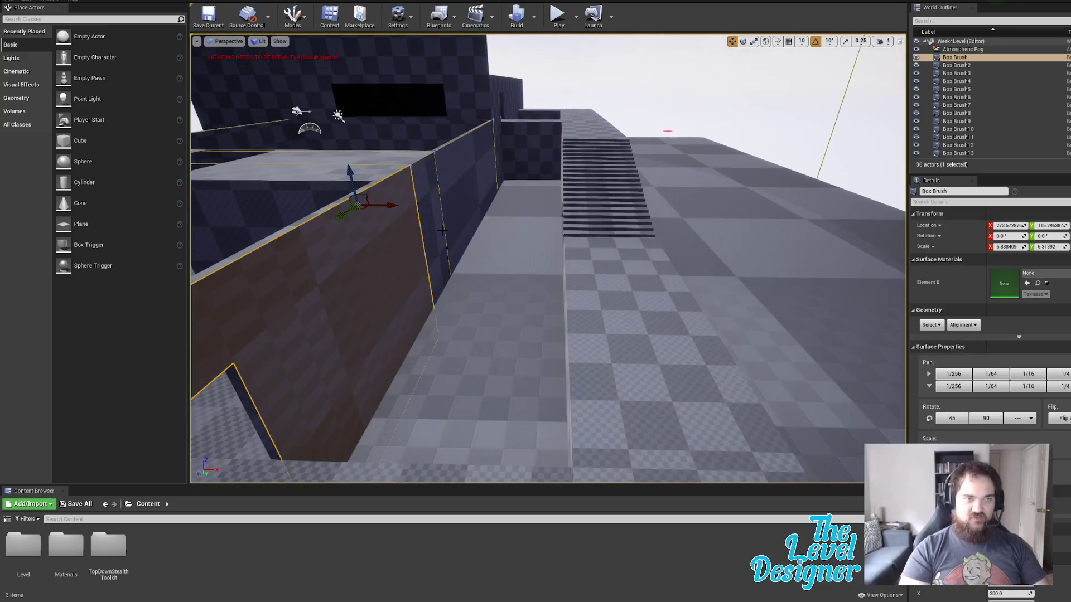
pyautogui.moveTo(634, 236); pyautogui.dragTo(629, 237, button='right')
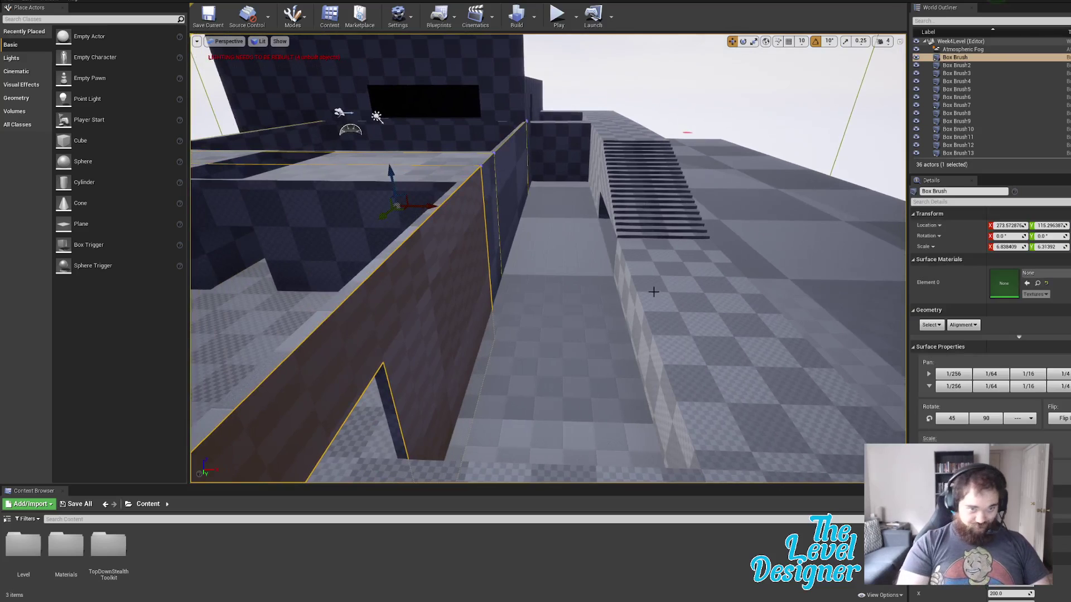
pyautogui.moveTo(570, 256)
pyautogui.mouseDown(button='right')
pyautogui.moveTo(630, 268)
pyautogui.moveTo(567, 247)
pyautogui.moveTo(572, 259)
pyautogui.mouseUp(button='right')
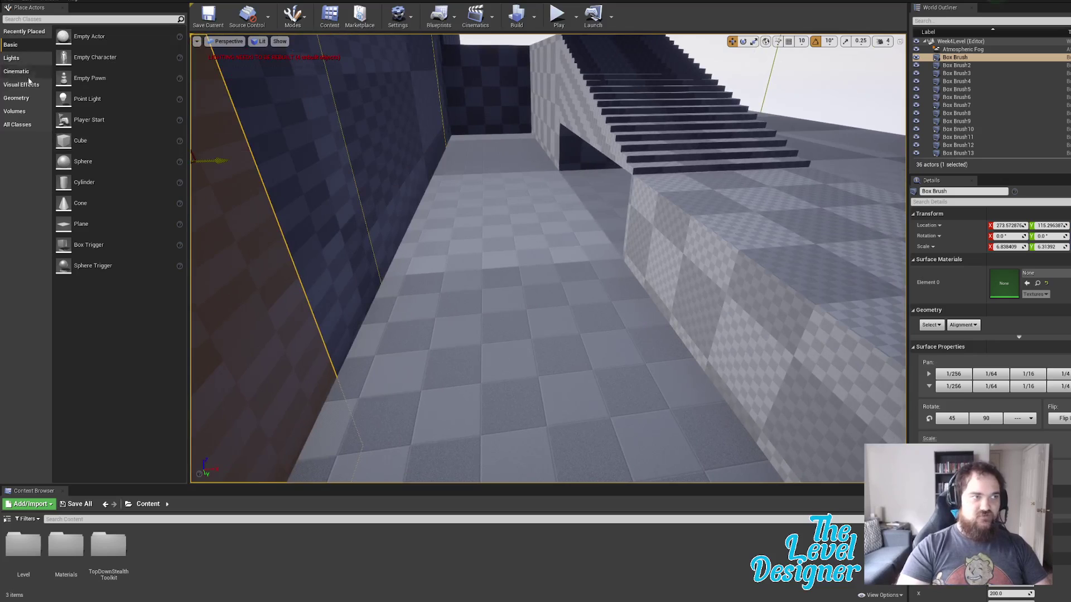
# Step: Activate Brush Editing mode, deselect the wall brush, and bring back the list of placeable actors
pyautogui.click(293, 17)
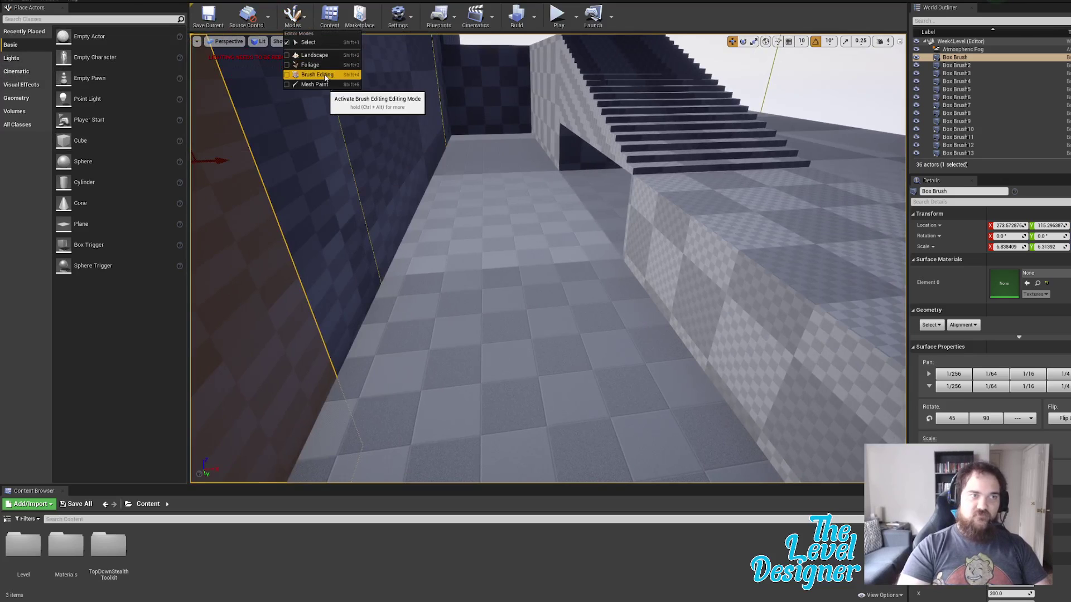
pyautogui.click(316, 74)
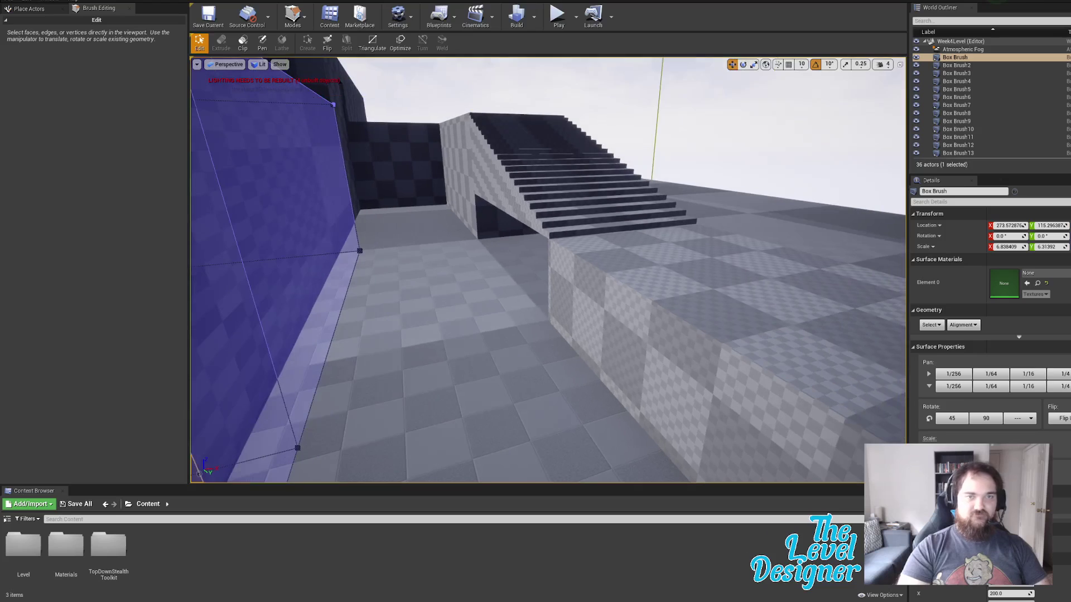
pyautogui.click(648, 122)
pyautogui.click(27, 9)
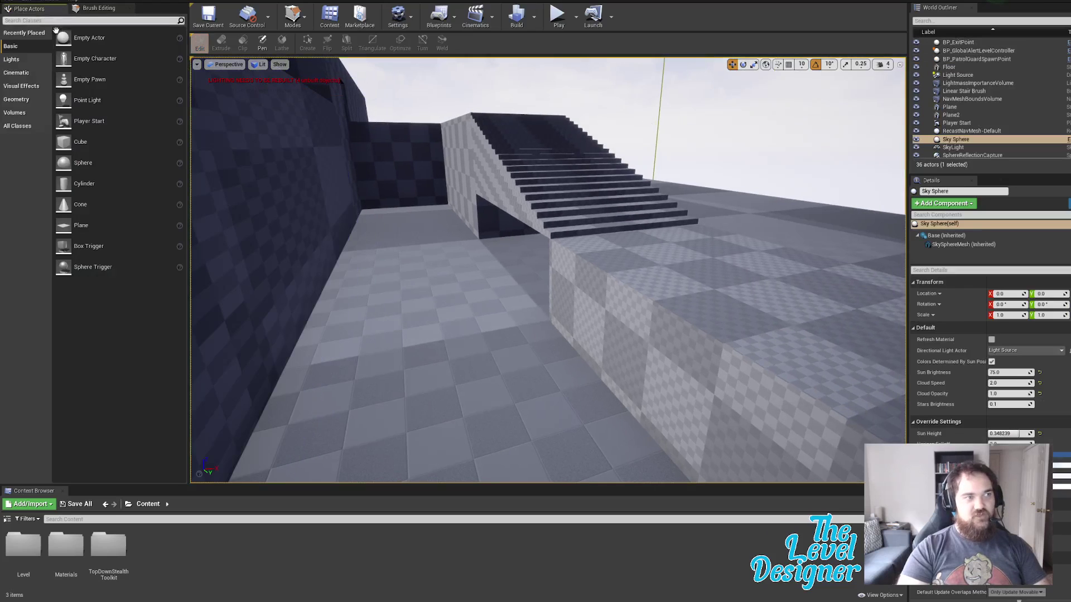
# Step: Place an additive box brush from the Geometry actors in the corridor beside the low block before the stairs
pyautogui.click(48, 96)
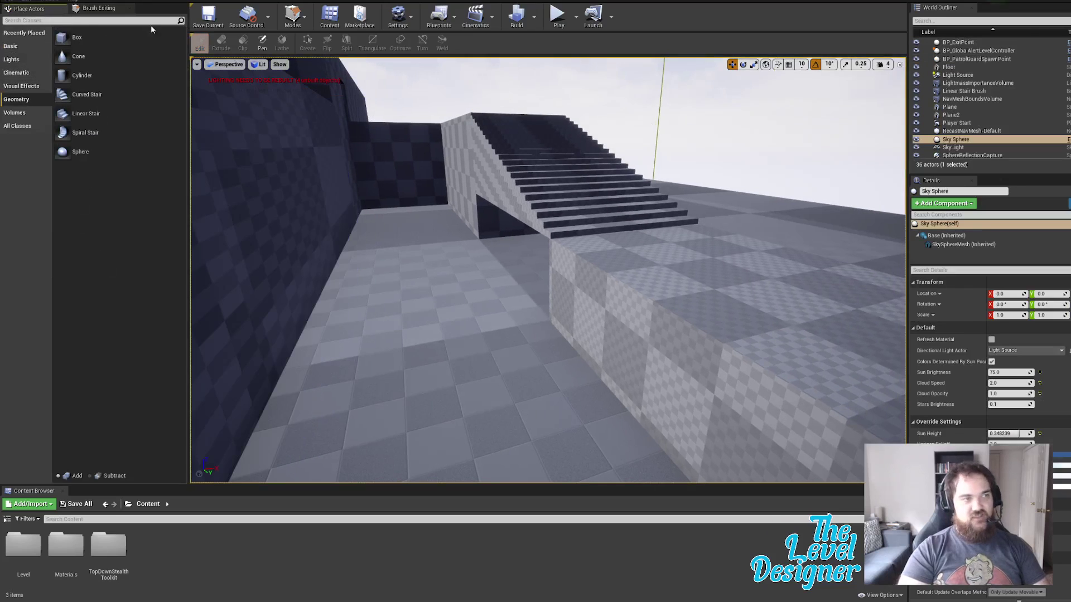
pyautogui.moveTo(73, 38); pyautogui.dragTo(536, 387)
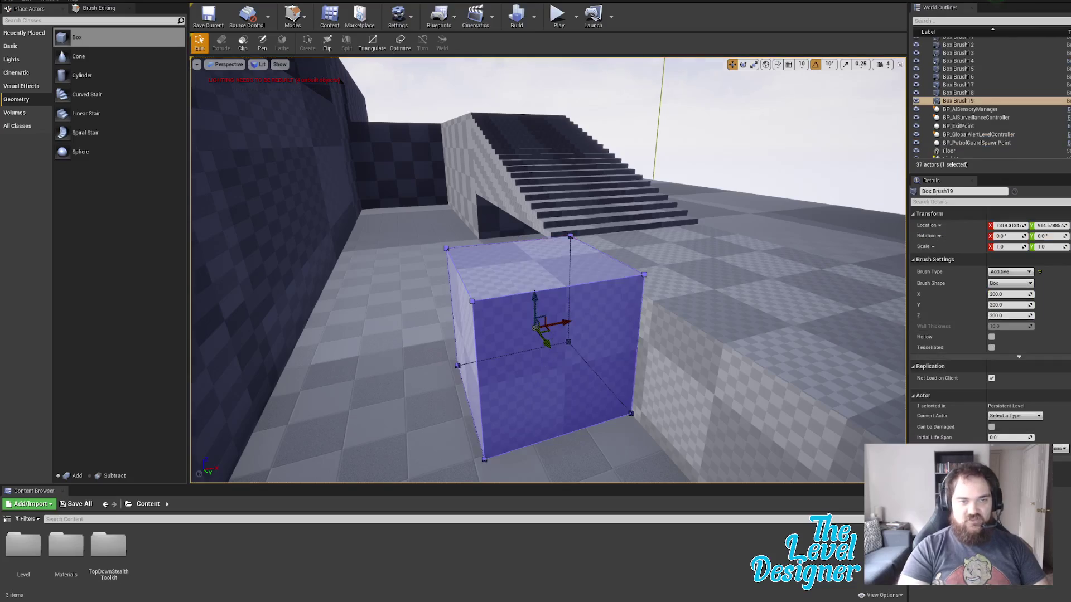
pyautogui.moveTo(536, 386)
pyautogui.mouseDown(button='right')
pyautogui.moveTo(602, 423)
pyautogui.moveTo(613, 474)
pyautogui.moveTo(630, 418)
pyautogui.moveTo(608, 421)
pyautogui.moveTo(536, 386)
pyautogui.mouseUp(button='right')
# Step: Stretch the new box's end face away from the stairs along the corridor and align it with the neighbouring edge
pyautogui.click(668, 186)
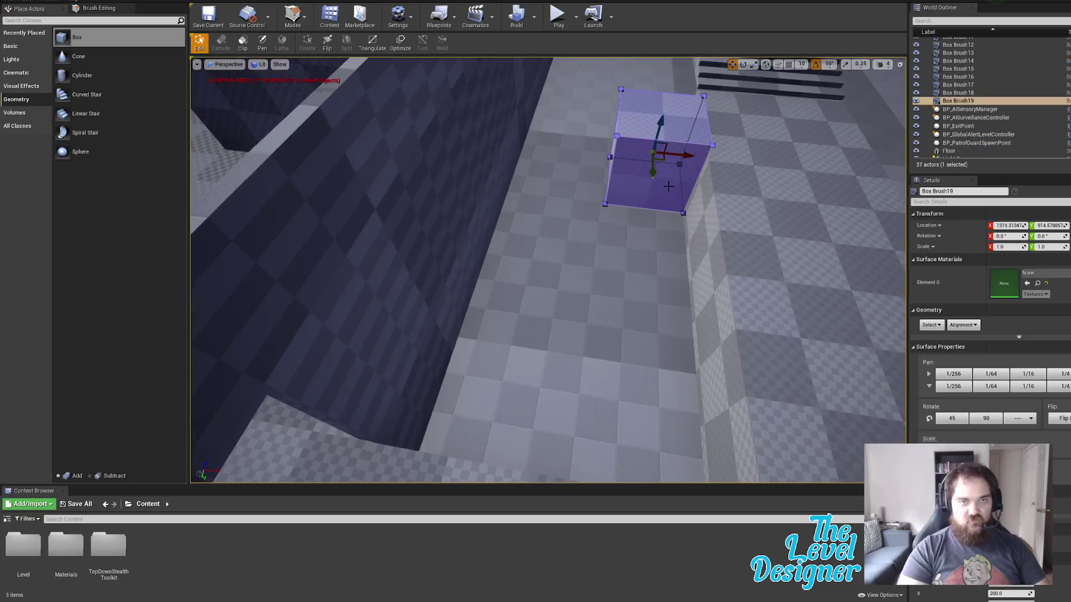
pyautogui.click(668, 186)
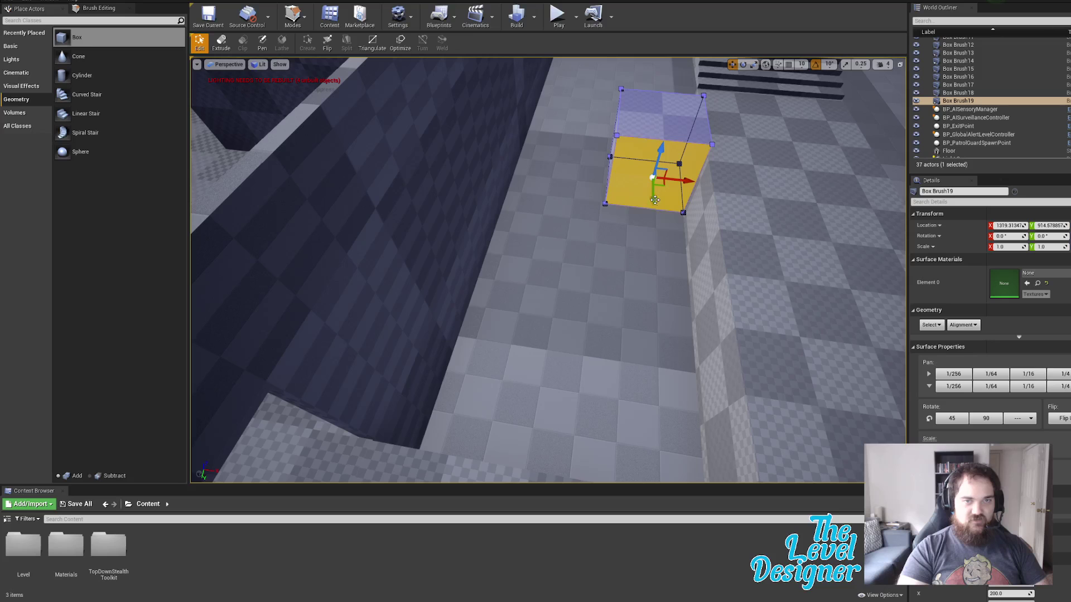
pyautogui.moveTo(654, 199); pyautogui.dragTo(615, 452)
pyautogui.moveTo(619, 434); pyautogui.dragTo(675, 458, button='right')
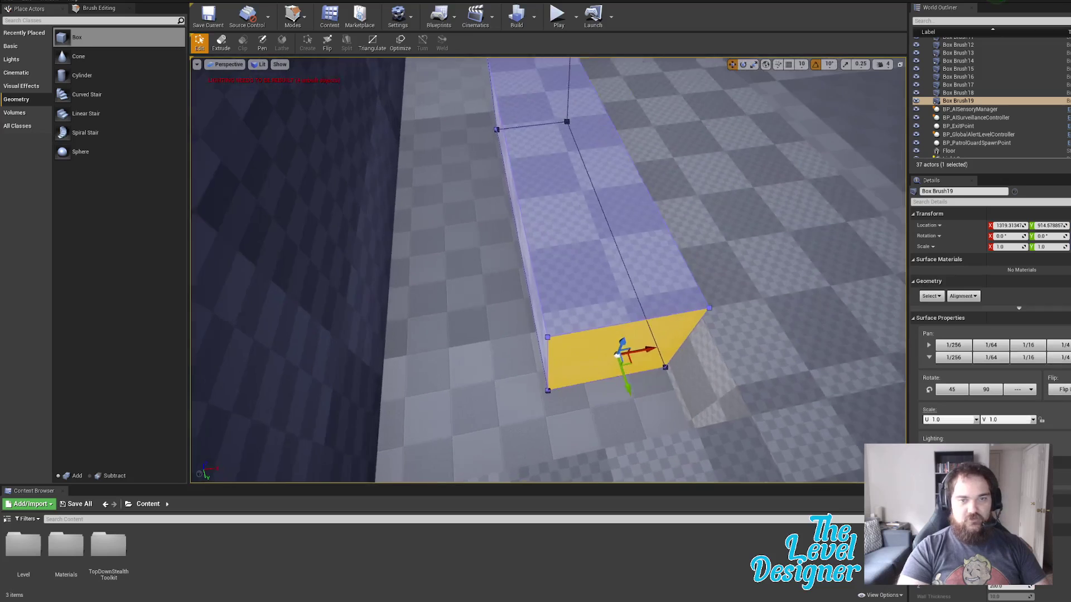
pyautogui.scroll(3, 617, 354)
pyautogui.scroll(1, 669, 373)
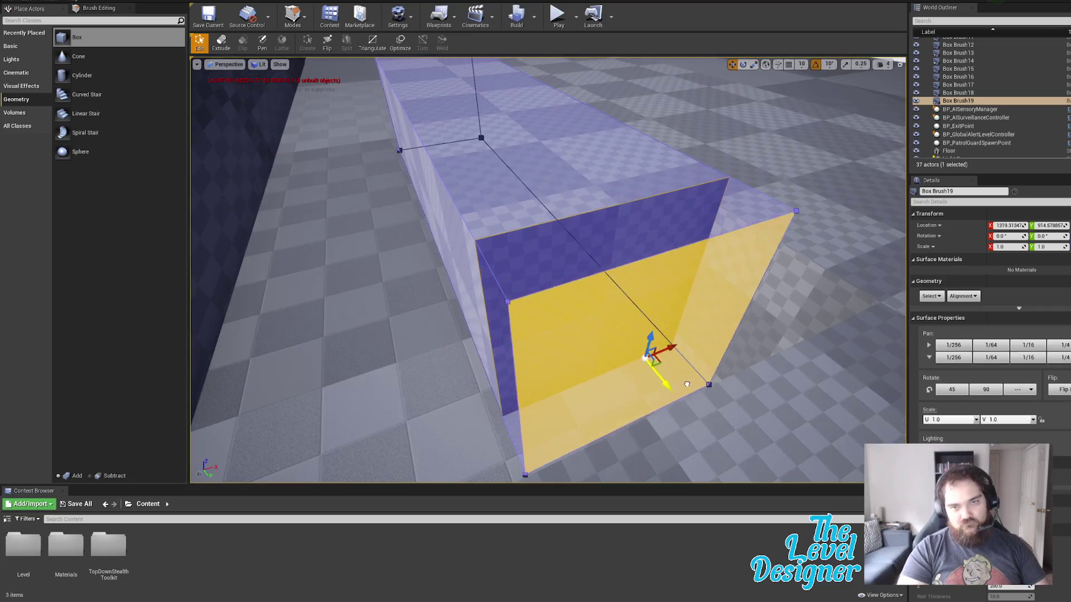
pyautogui.moveTo(687, 384)
pyautogui.mouseDown()
pyautogui.moveTo(813, 476)
pyautogui.moveTo(798, 463)
pyautogui.mouseUp()
pyautogui.moveTo(647, 339)
pyautogui.mouseDown(button='right')
pyautogui.moveTo(780, 342)
pyautogui.moveTo(856, 317)
pyautogui.mouseUp(button='right')
pyautogui.press('w')
pyautogui.moveTo(636, 246); pyautogui.dragTo(638, 246, button='right')
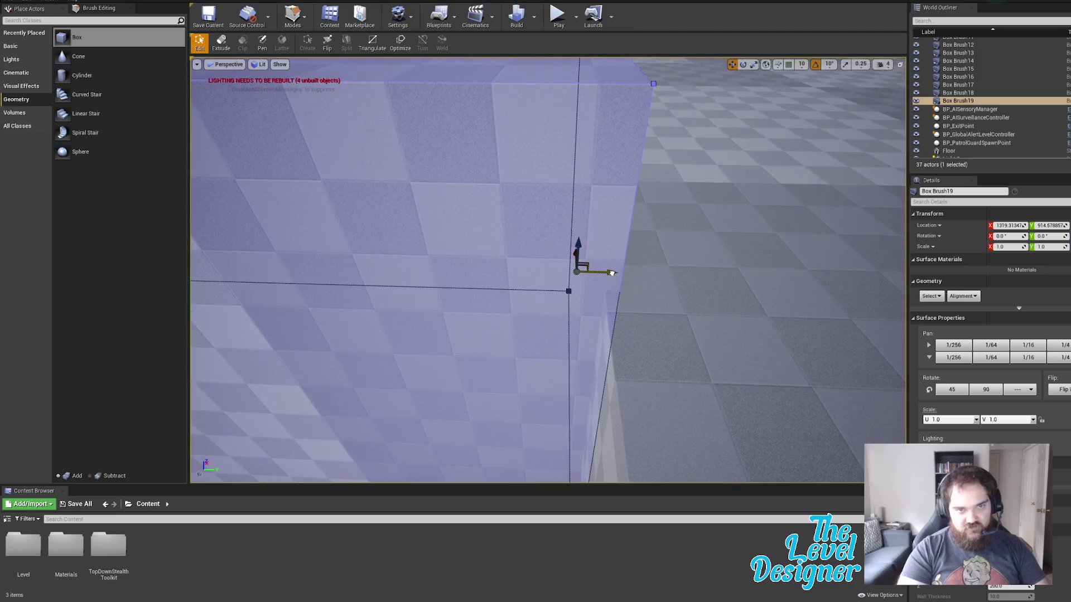
pyautogui.moveTo(611, 273); pyautogui.dragTo(607, 275)
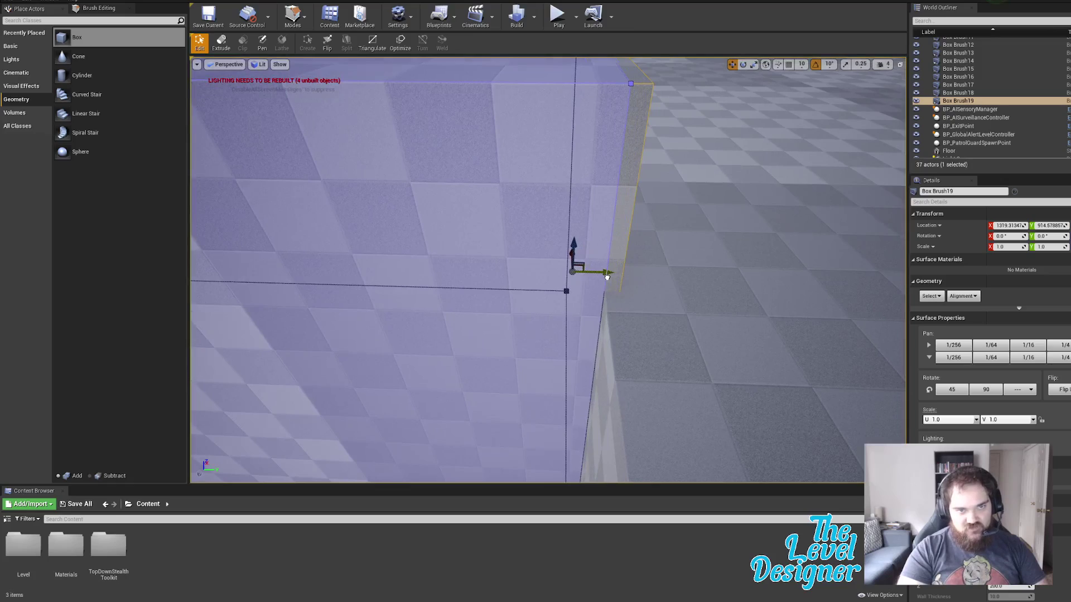
# Step: Extend the box's side face across the corridor until it meets the dark wall opposite
pyautogui.press('d')
pyautogui.moveTo(614, 274)
pyautogui.mouseDown(button='right')
pyautogui.moveTo(366, 242)
pyautogui.moveTo(371, 270)
pyautogui.mouseUp(button='right')
pyautogui.press('w')
pyautogui.press('s')
pyautogui.press('a')
pyautogui.press('d')
pyautogui.press('w')
pyautogui.press('e')
pyautogui.moveTo(616, 300); pyautogui.dragTo(660, 304, button='right')
pyautogui.click(578, 316)
pyautogui.moveTo(612, 335); pyautogui.dragTo(636, 324, button='right')
pyautogui.moveTo(645, 323); pyautogui.dragTo(545, 325)
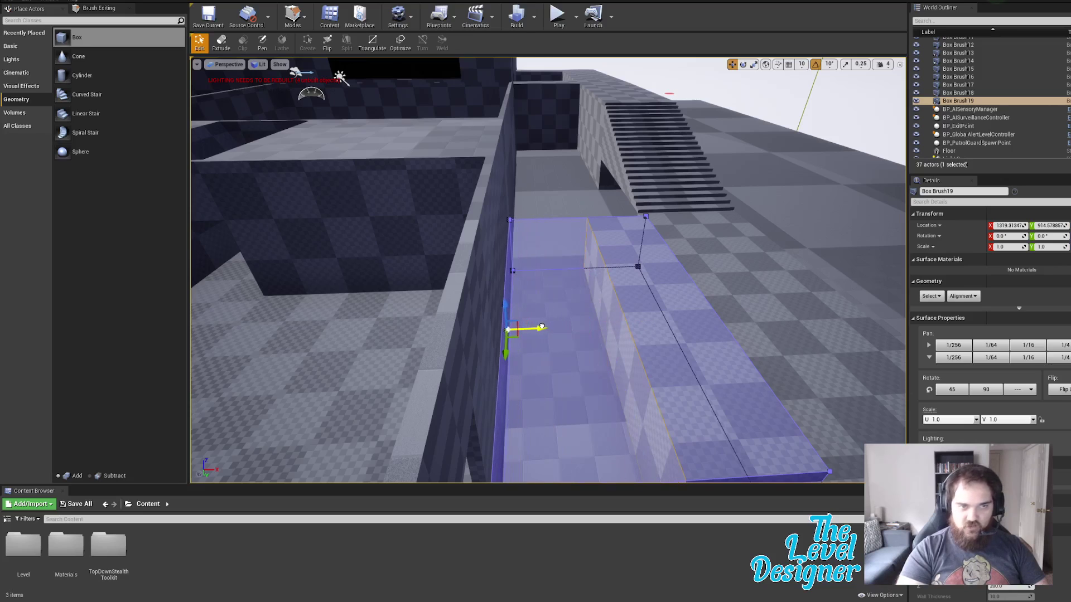
pyautogui.moveTo(540, 327); pyautogui.dragTo(540, 326)
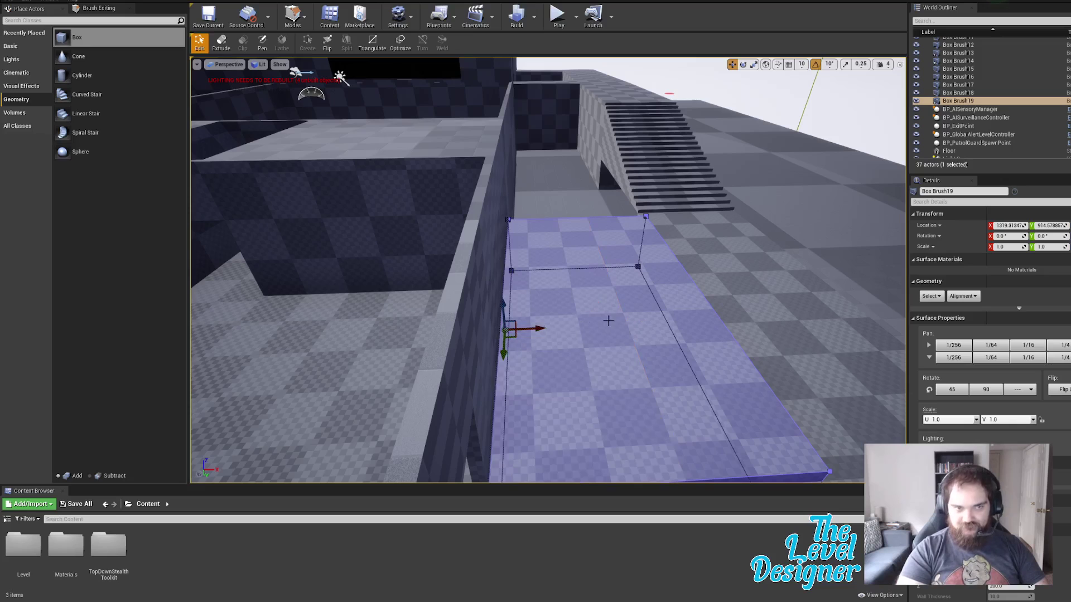
# Step: Raise the box's top face to the height of the adjoining dark wall
pyautogui.click(626, 310)
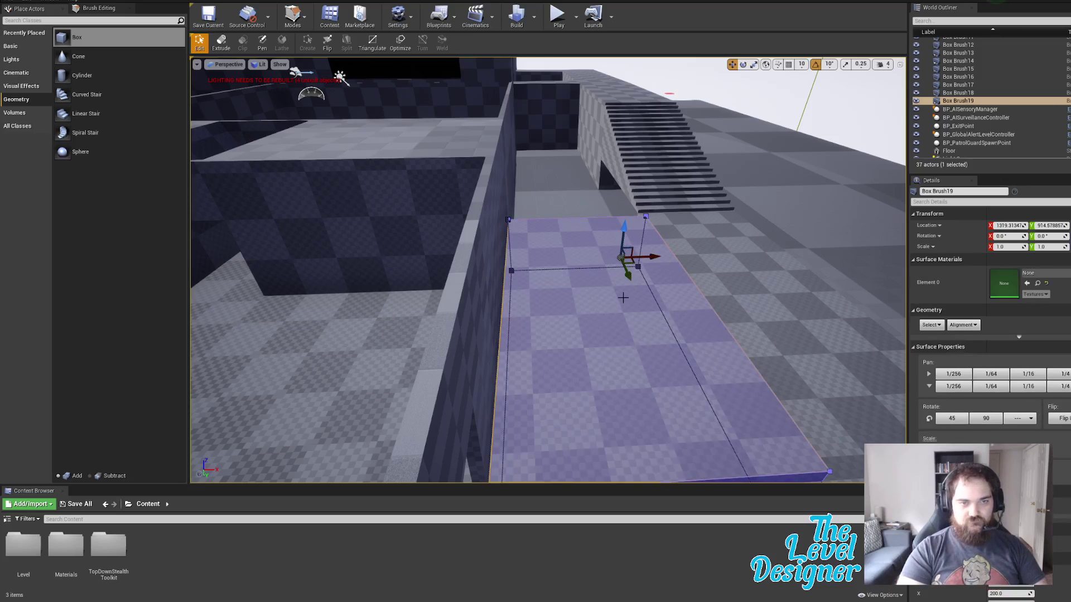
pyautogui.moveTo(595, 320)
pyautogui.mouseDown(button='right')
pyautogui.moveTo(647, 312)
pyautogui.moveTo(578, 268)
pyautogui.moveTo(524, 262)
pyautogui.mouseUp(button='right')
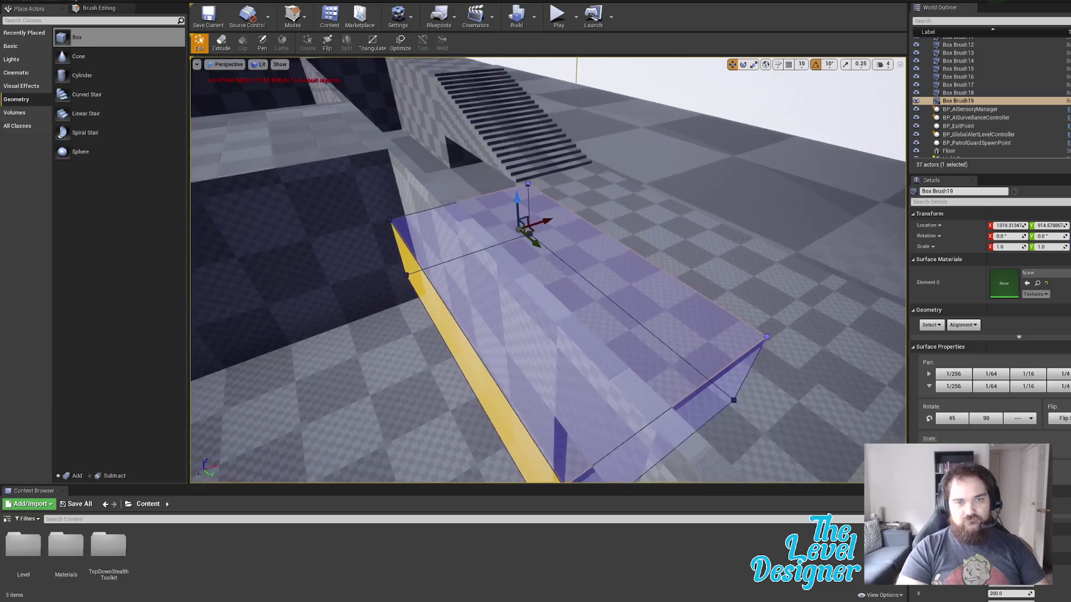
pyautogui.keyDown('alt'); pyautogui.moveTo(519, 304); pyautogui.dragTo(610, 285); pyautogui.keyUp('alt')
pyautogui.click(655, 299)
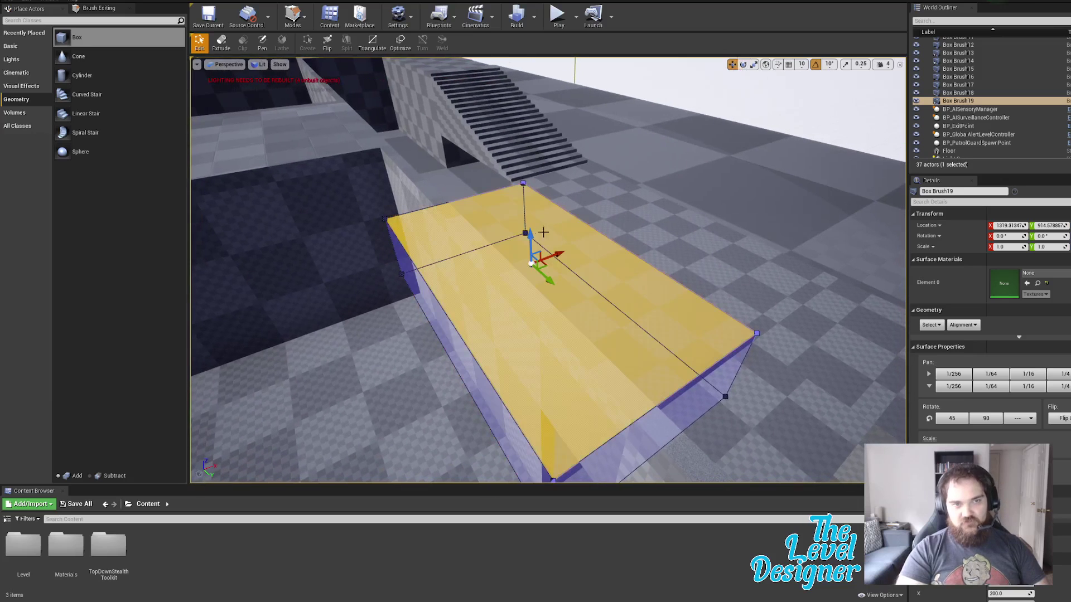
pyautogui.moveTo(530, 235); pyautogui.dragTo(536, 87)
pyautogui.moveTo(595, 175)
pyautogui.keyDown('alt'); pyautogui.mouseDown()
pyautogui.moveTo(670, 114)
pyautogui.moveTo(703, 112)
pyautogui.mouseUp(); pyautogui.keyUp('alt')
pyautogui.moveTo(593, 174); pyautogui.dragTo(598, 180, button='right')
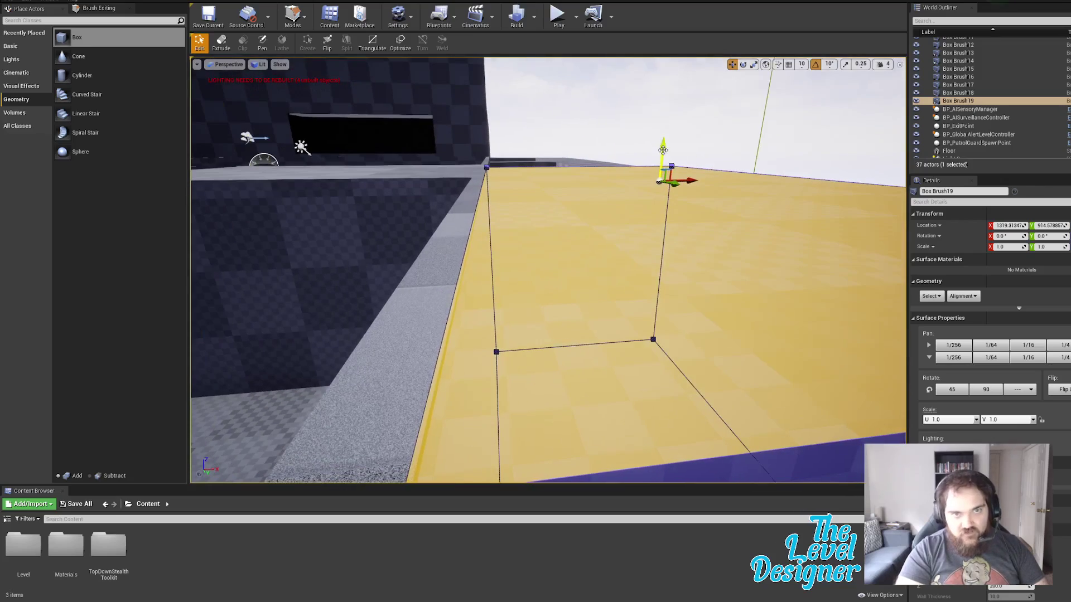
pyautogui.moveTo(662, 146); pyautogui.dragTo(662, 145)
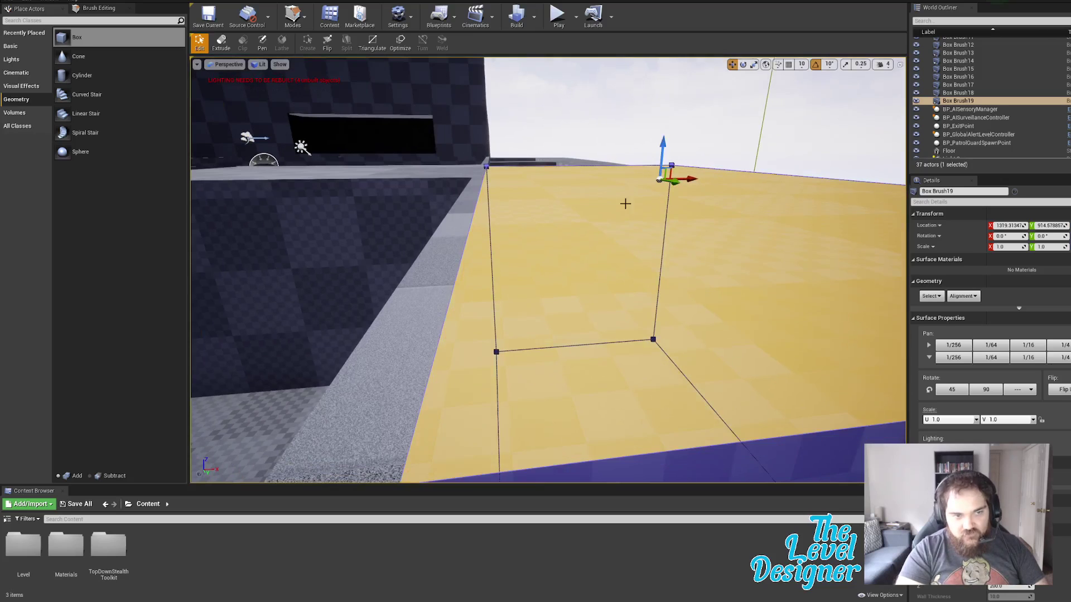
pyautogui.moveTo(625, 203); pyautogui.dragTo(625, 203, button='right')
# Step: Examine the enlarged box from several angles, deselecting and reselecting it to check how it fills the corridor
pyautogui.click(677, 174)
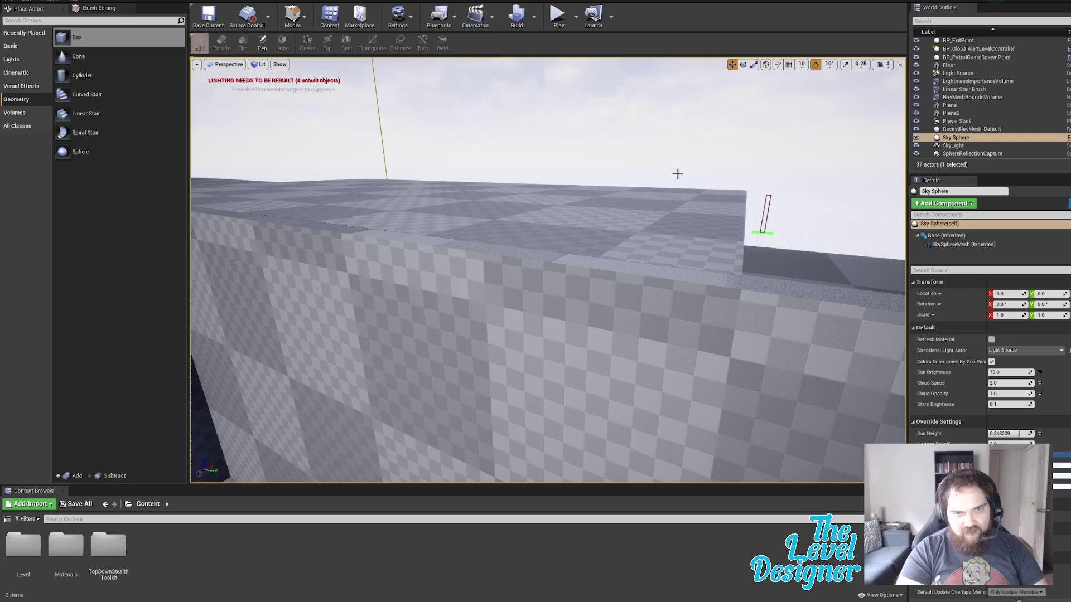
pyautogui.moveTo(678, 174); pyautogui.dragTo(671, 181, button='right')
pyautogui.click(587, 325)
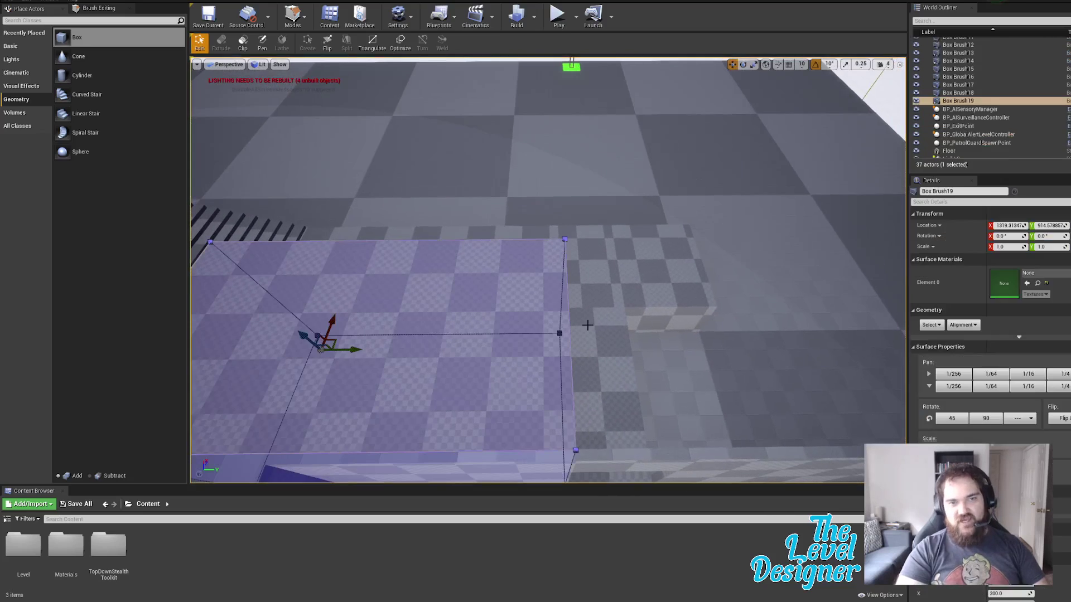
pyautogui.moveTo(587, 326); pyautogui.dragTo(587, 325, button='right')
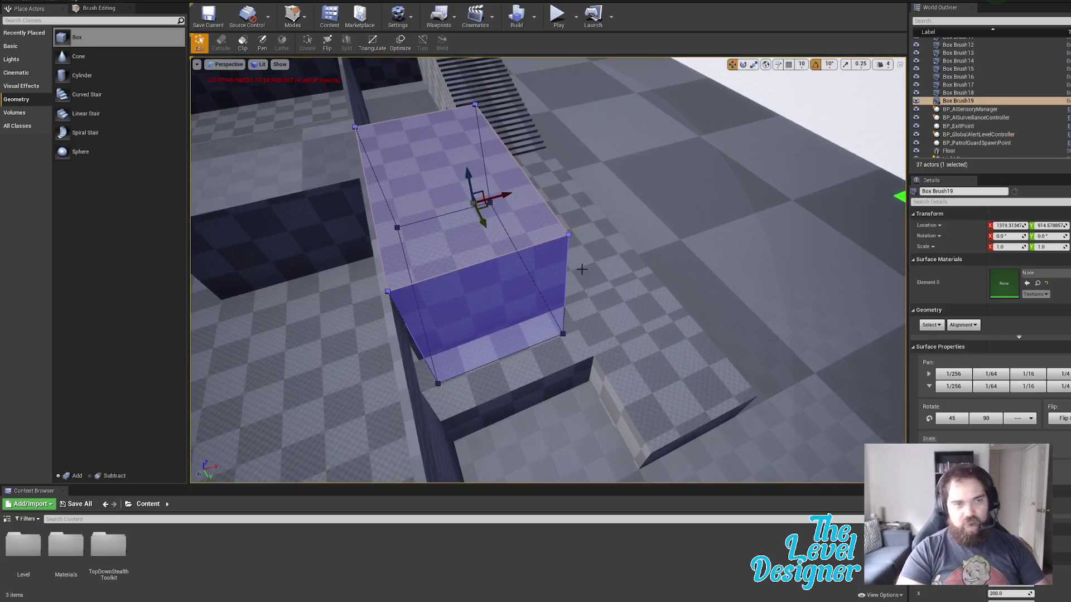
pyautogui.moveTo(541, 272); pyautogui.dragTo(541, 271, button='right')
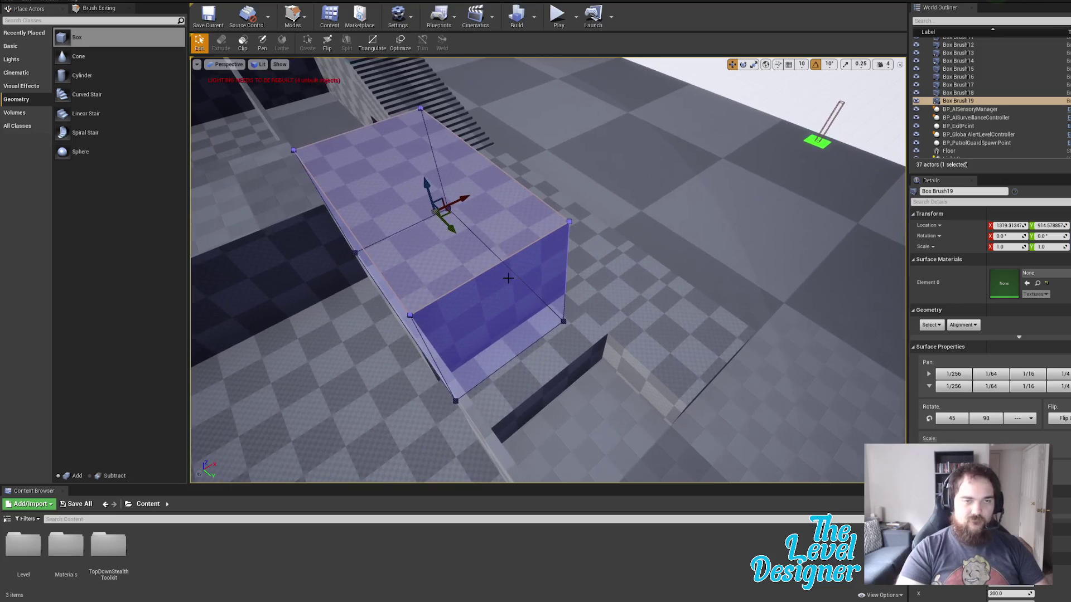
pyautogui.moveTo(468, 191); pyautogui.dragTo(691, 270, button='right')
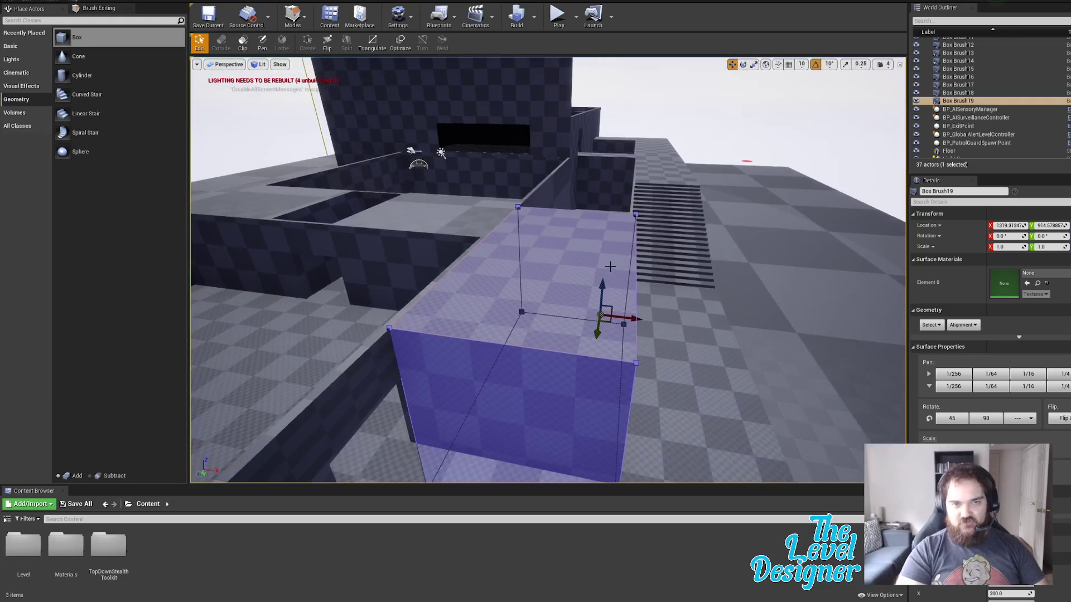
pyautogui.click(571, 260)
pyautogui.click(717, 153)
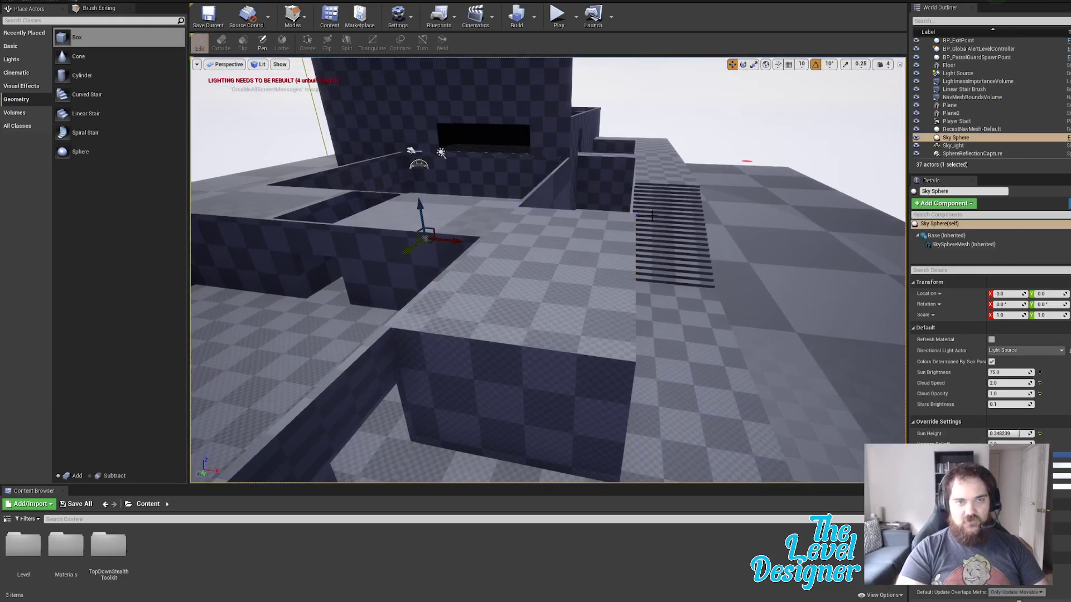
pyautogui.click(591, 273)
pyautogui.moveTo(609, 276); pyautogui.dragTo(609, 276, button='right')
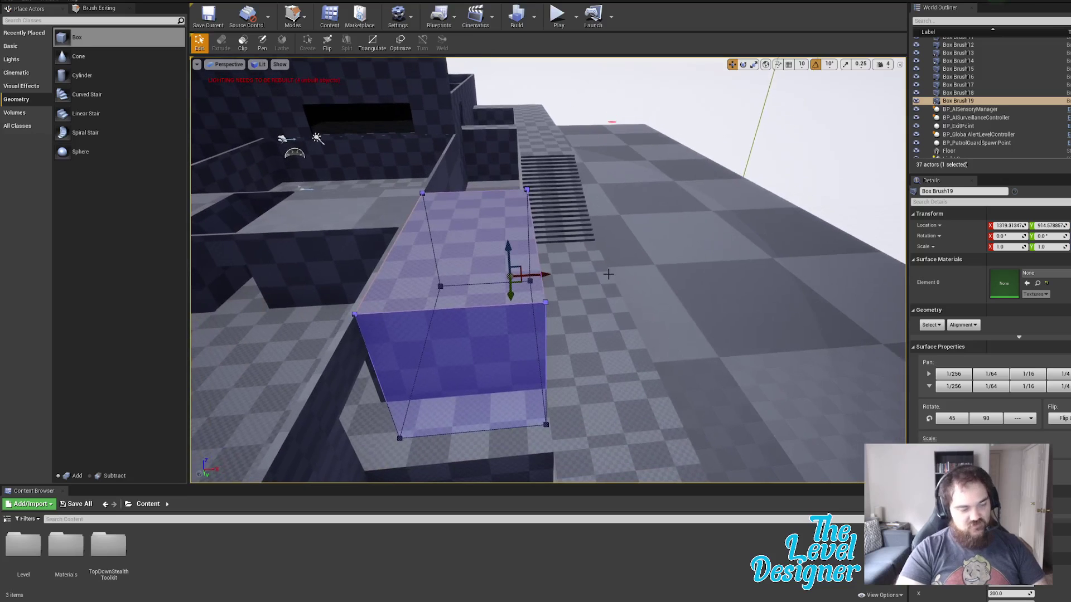
# Step: Duplicate the enlarged box brush and move the copy along the X axis onto the open floor beside the stairs
pyautogui.hotkey('ctrl', 'w')
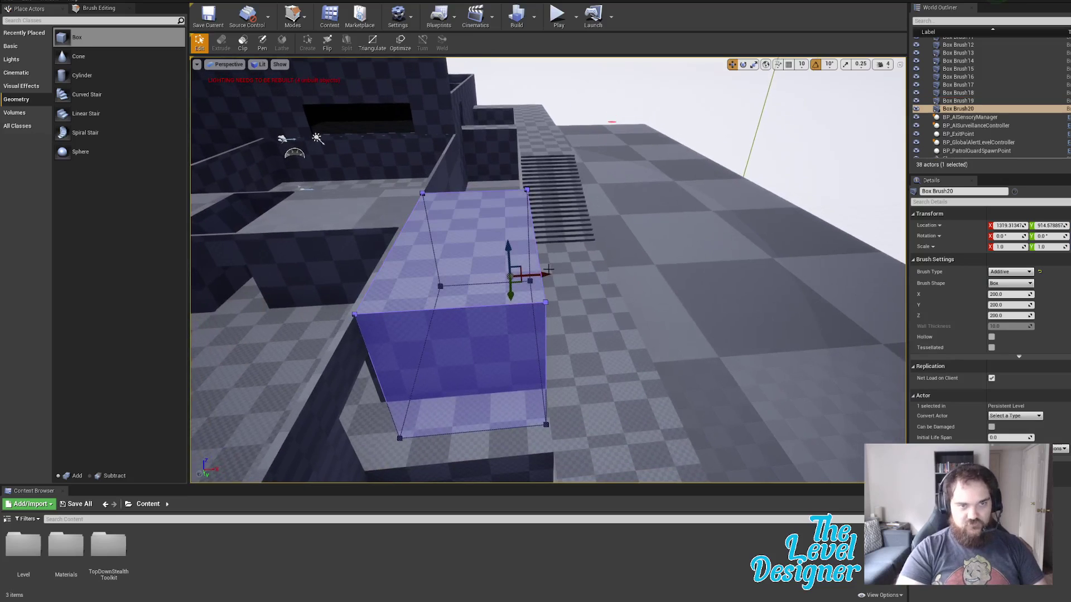
pyautogui.moveTo(543, 272)
pyautogui.mouseDown()
pyautogui.moveTo(708, 272)
pyautogui.moveTo(683, 274)
pyautogui.moveTo(698, 274)
pyautogui.mouseUp()
pyautogui.press('w')
pyautogui.press('d')
pyautogui.moveTo(699, 273); pyautogui.dragTo(692, 286, button='right')
pyautogui.press('q')
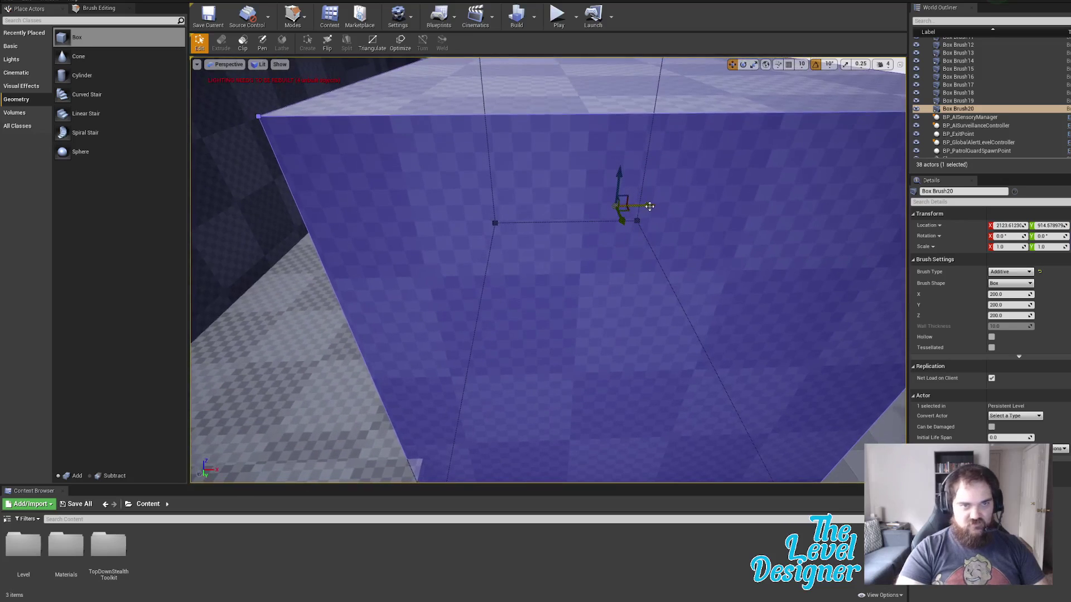
pyautogui.moveTo(649, 207); pyautogui.dragTo(654, 208)
pyautogui.press('s')
pyautogui.press('a')
pyautogui.moveTo(647, 228); pyautogui.dragTo(646, 233, button='right')
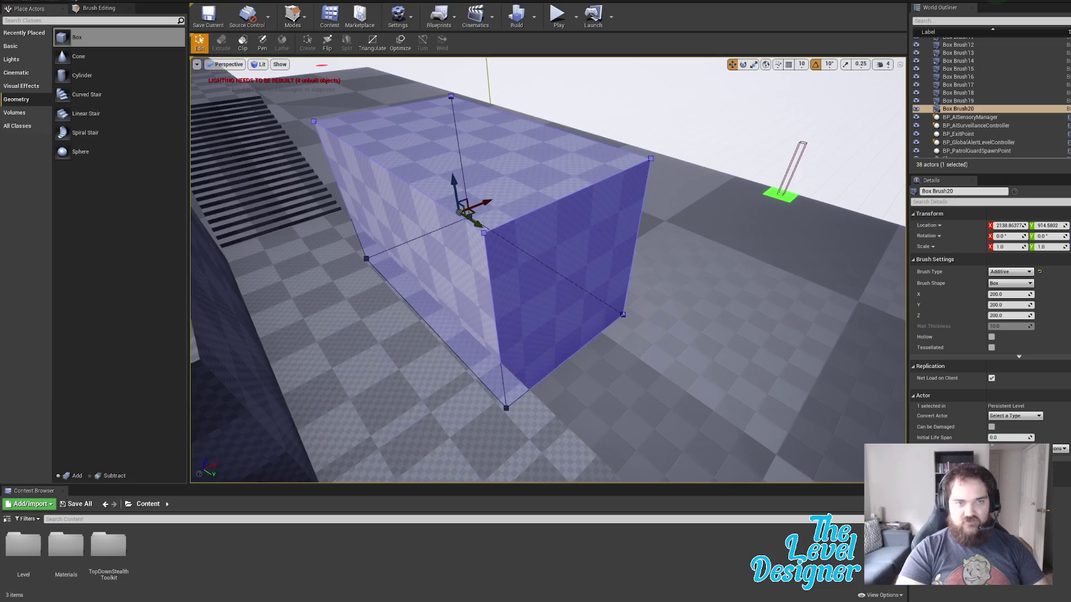
# Step: Stretch the duplicated box's end face away from the stairs along the Y axis and check its alignment
pyautogui.click(507, 293)
pyautogui.press('a')
pyautogui.moveTo(507, 293); pyautogui.dragTo(506, 293, button='right')
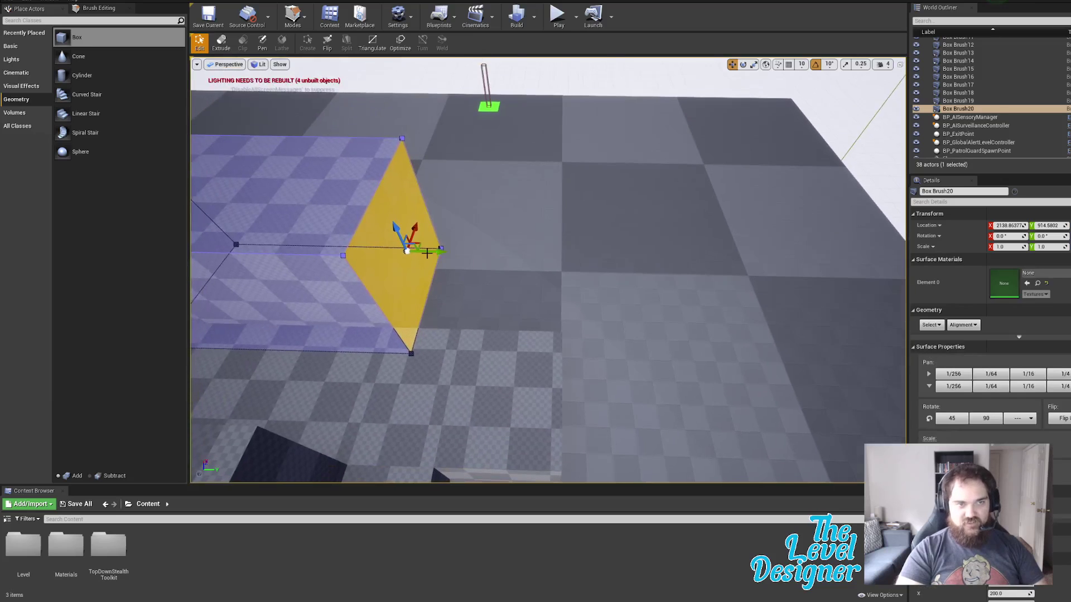
pyautogui.moveTo(438, 252)
pyautogui.mouseDown()
pyautogui.moveTo(559, 254)
pyautogui.moveTo(596, 275)
pyautogui.mouseUp()
pyautogui.press('d')
pyautogui.moveTo(595, 276); pyautogui.dragTo(596, 275, button='right')
pyautogui.press('w')
pyautogui.press('a')
pyautogui.press('a')
pyautogui.press('d')
pyautogui.moveTo(307, 144); pyautogui.dragTo(307, 145, button='right')
# Step: Extrude the duplicated box's selected end face outward to add another section to the brush
pyautogui.click(221, 41)
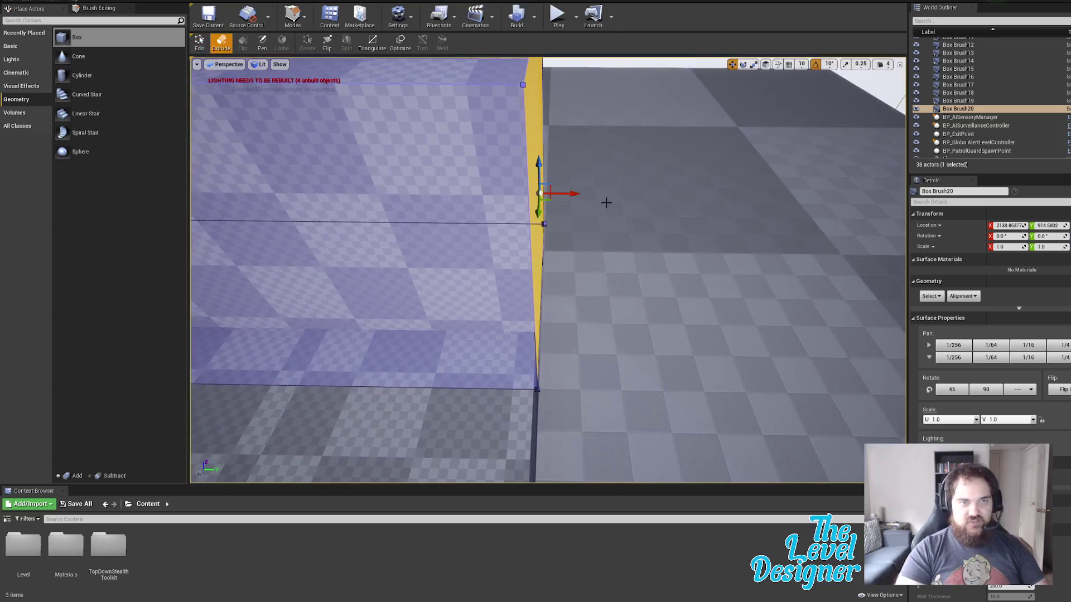
pyautogui.moveTo(574, 194); pyautogui.dragTo(890, 231)
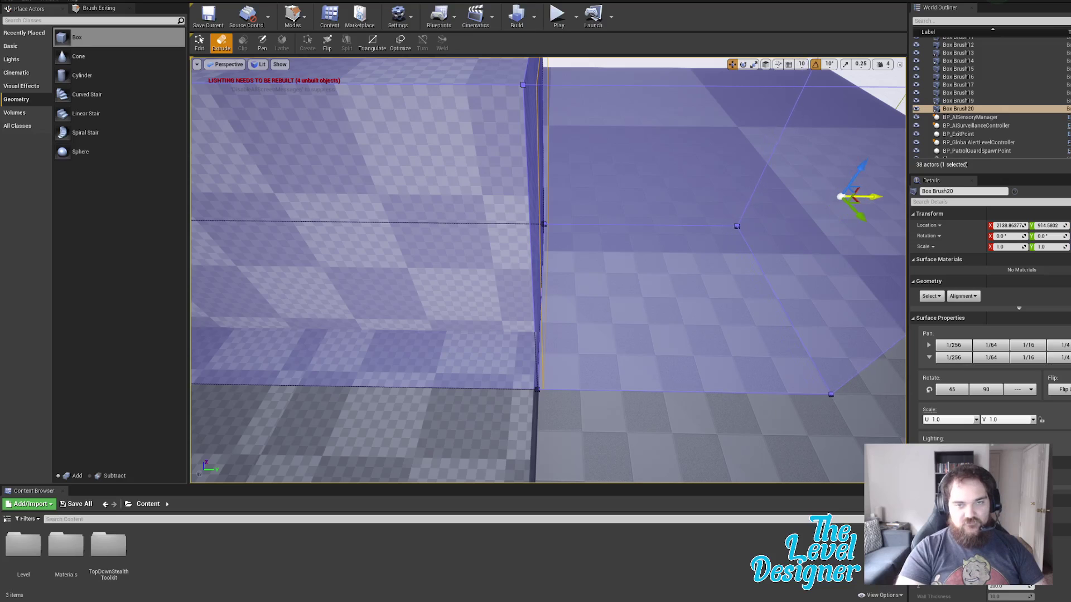
pyautogui.moveTo(881, 268); pyautogui.dragTo(990, 267, button='right')
pyautogui.press('s')
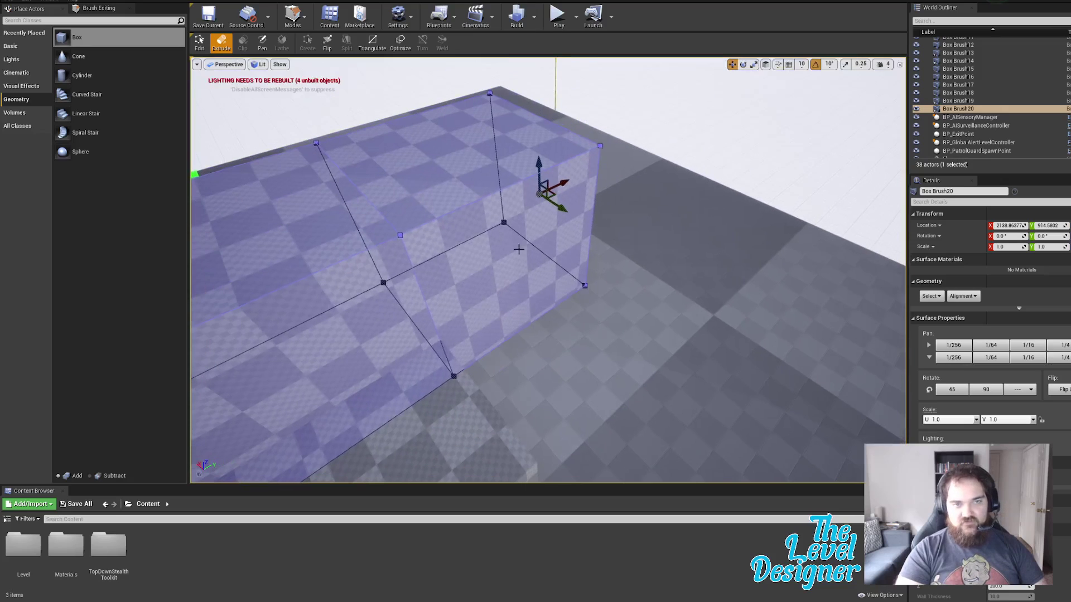
# Step: Select the side face of the extruded section and extrude it toward the dark wall, turning the brush into a corner
pyautogui.click(489, 225)
pyautogui.click(484, 263)
pyautogui.moveTo(483, 263)
pyautogui.mouseDown(button='right')
pyautogui.moveTo(580, 312)
pyautogui.moveTo(591, 302)
pyautogui.mouseUp(button='right')
pyautogui.moveTo(300, 232); pyautogui.dragTo(301, 231, button='right')
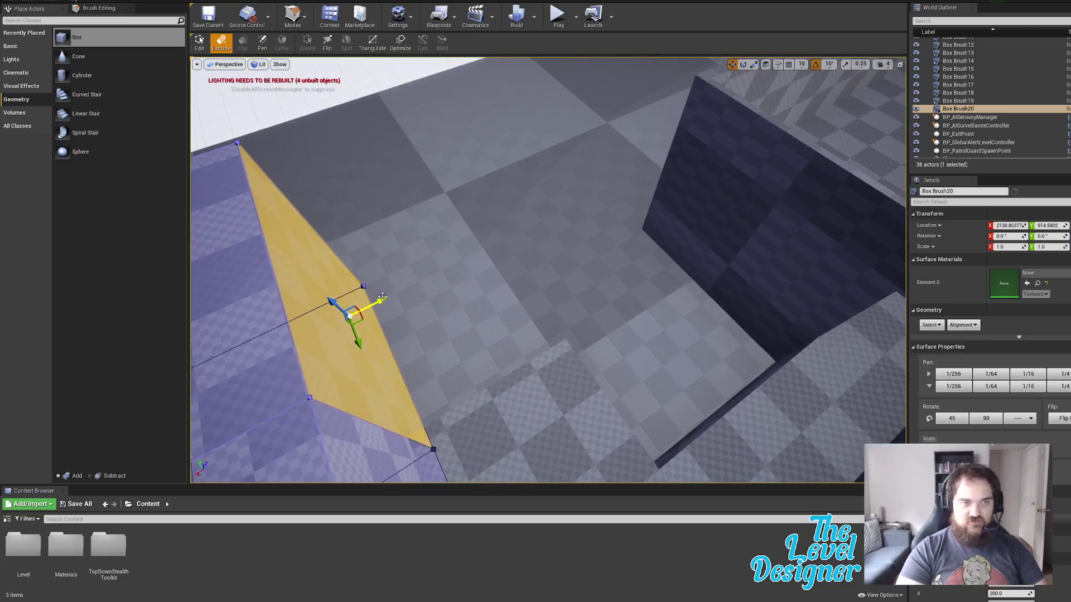
pyautogui.moveTo(384, 301); pyautogui.dragTo(569, 283)
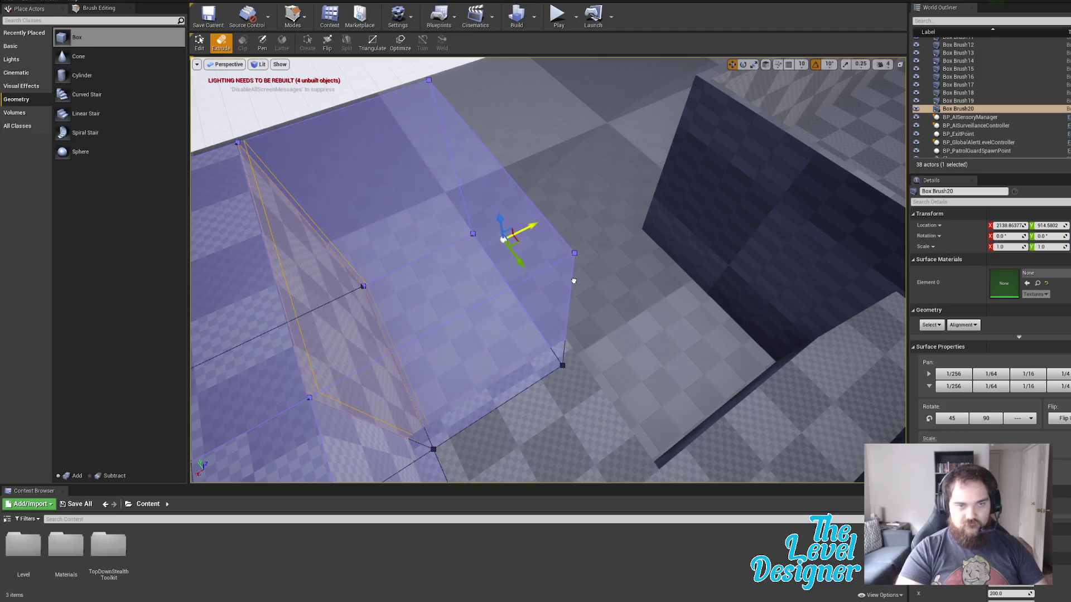
pyautogui.moveTo(577, 280); pyautogui.dragTo(577, 280)
# Step: Undo a small extra extrusion of the corner section's end face and switch brush editing back to Edit mode
pyautogui.moveTo(628, 276)
pyautogui.mouseDown(button='right')
pyautogui.moveTo(537, 216)
pyautogui.moveTo(557, 218)
pyautogui.moveTo(541, 217)
pyautogui.moveTo(644, 176)
pyautogui.mouseUp(button='right')
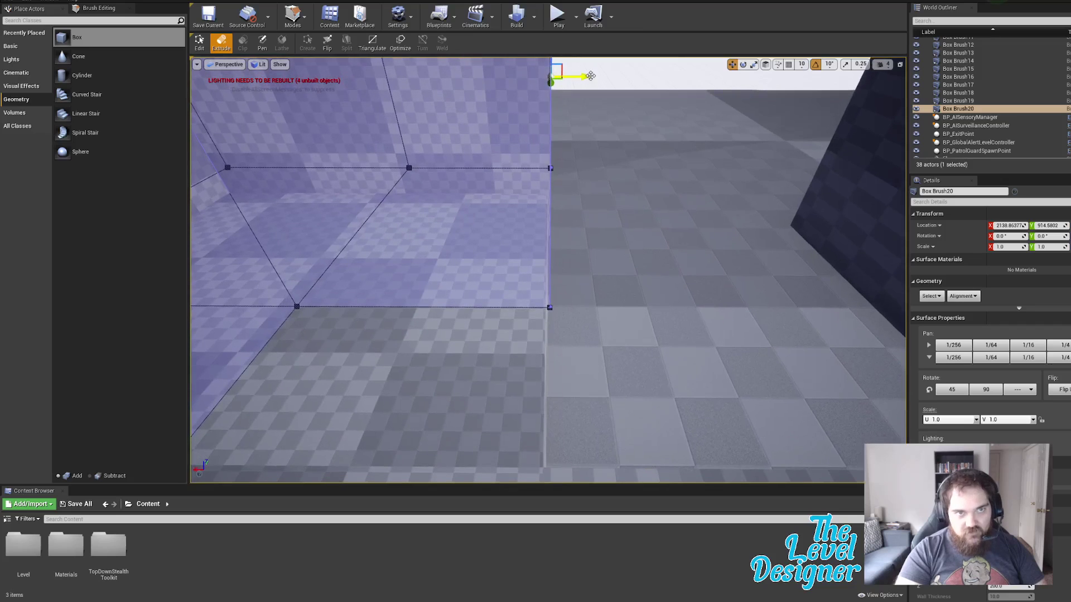
pyautogui.moveTo(589, 75); pyautogui.dragTo(585, 77)
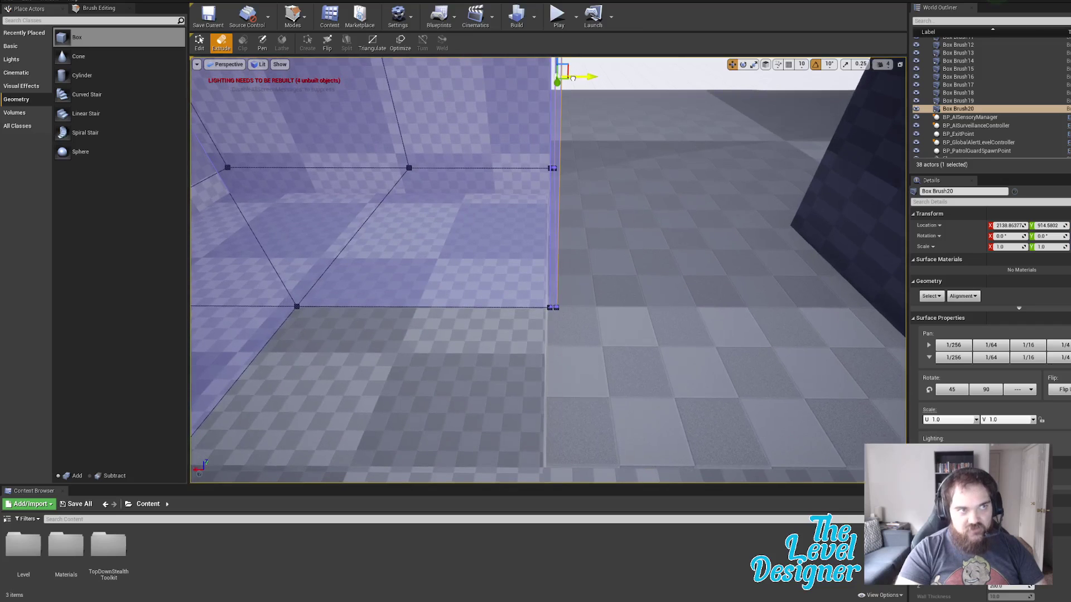
pyautogui.hotkey('ctrl', 'z')
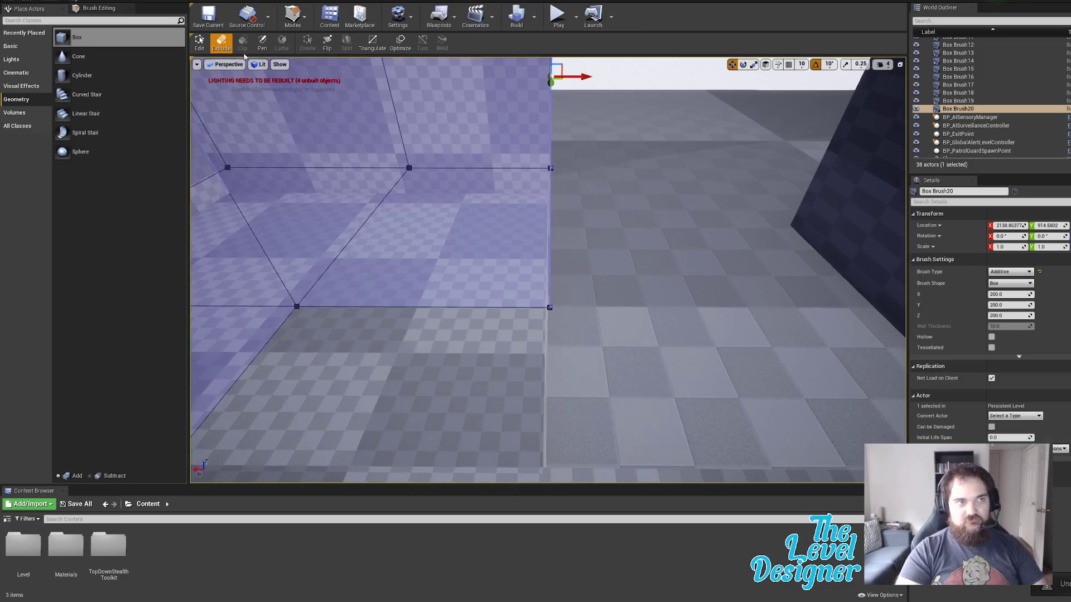
pyautogui.click(199, 42)
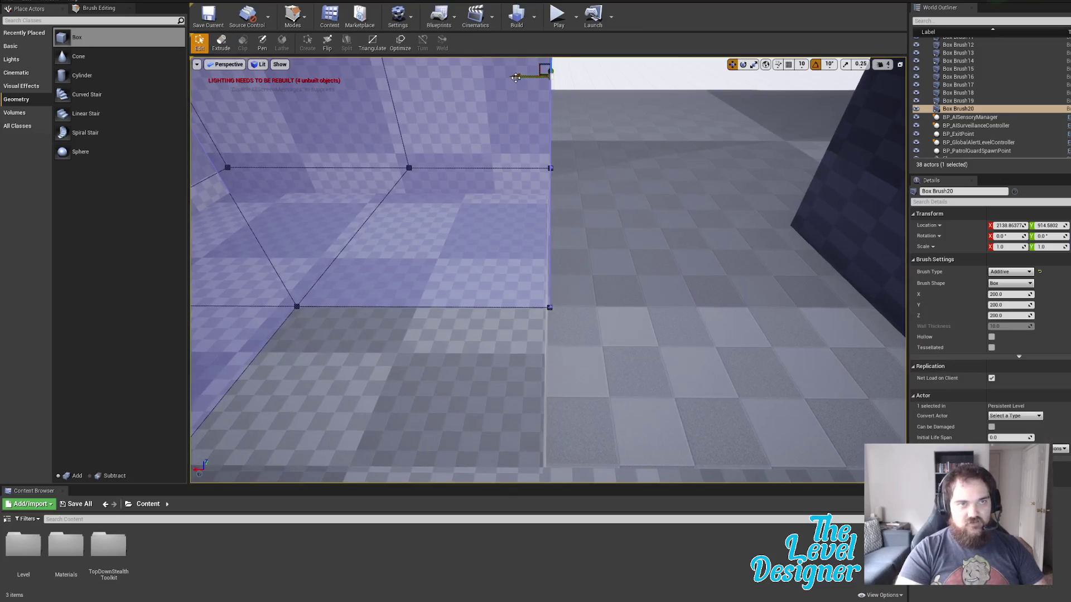
# Step: Shift the corner section's end face along the X axis to line it up with the edge of the block underneath
pyautogui.moveTo(515, 77); pyautogui.dragTo(512, 78)
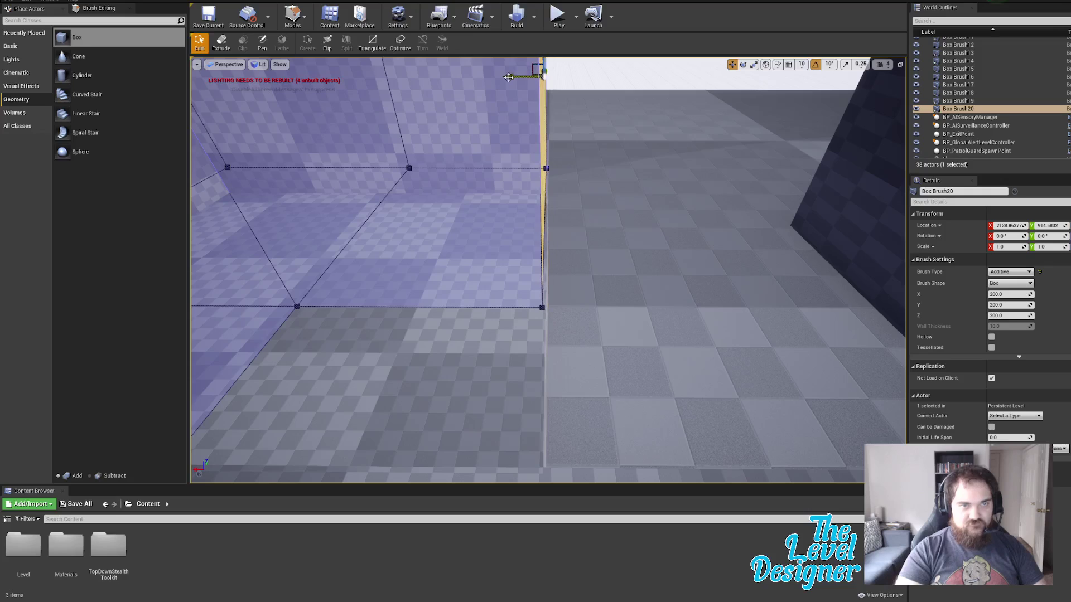
pyautogui.moveTo(511, 89)
pyautogui.mouseDown(button='right')
pyautogui.moveTo(513, 112)
pyautogui.moveTo(496, 84)
pyautogui.moveTo(412, 111)
pyautogui.mouseUp(button='right')
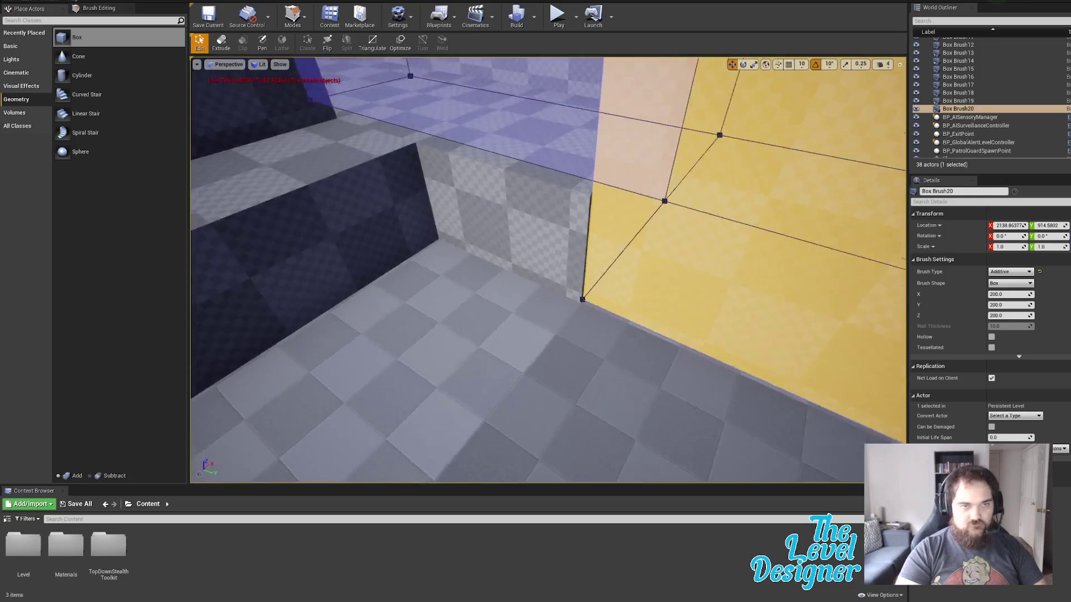
pyautogui.moveTo(607, 197); pyautogui.dragTo(607, 197, button='right')
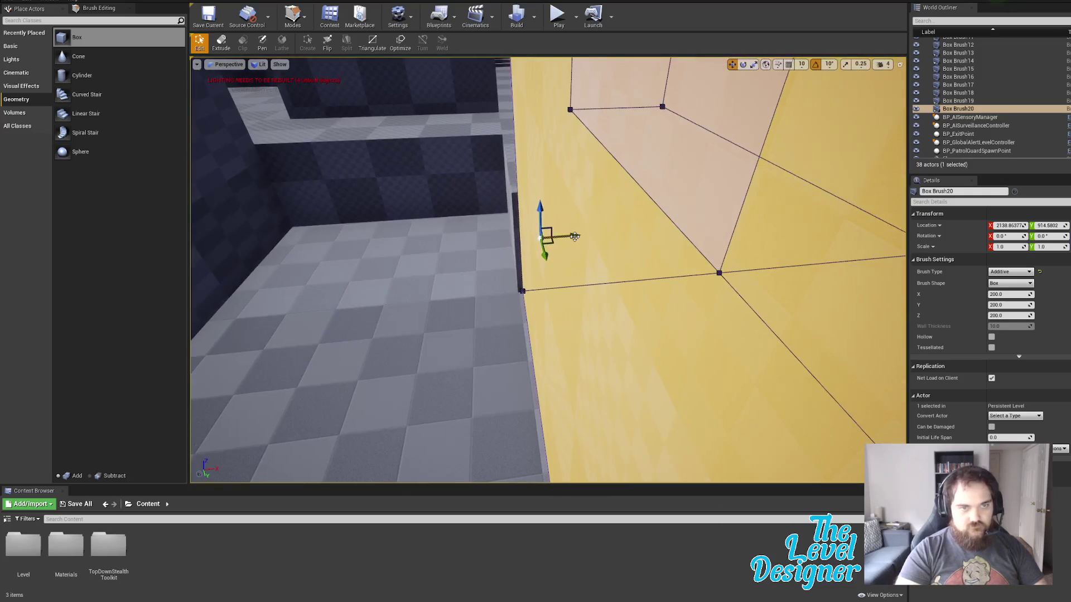
pyautogui.moveTo(573, 237); pyautogui.dragTo(563, 238)
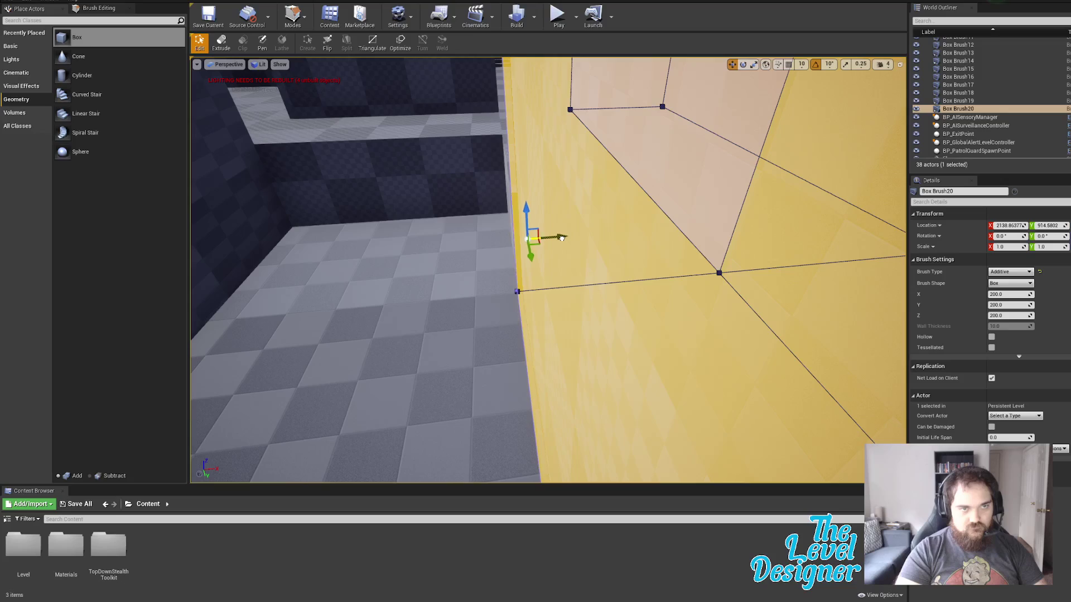
pyautogui.moveTo(557, 230); pyautogui.dragTo(552, 184, button='right')
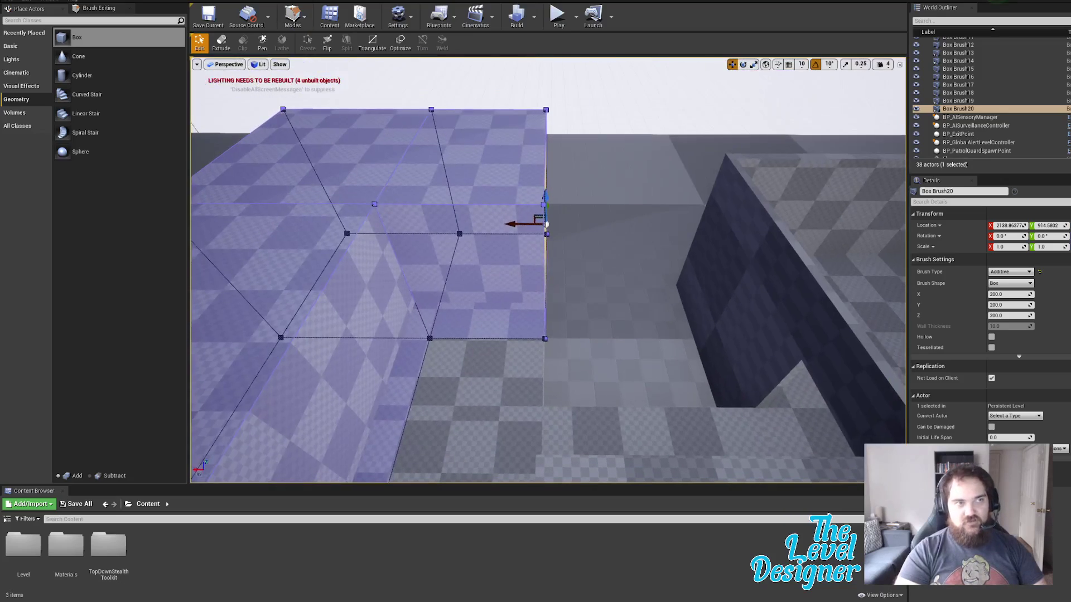
# Step: Extrude the aligned end face across the open floor until the new section meets the opposite wall
pyautogui.click(221, 42)
pyautogui.moveTo(580, 225); pyautogui.dragTo(724, 217)
pyautogui.moveTo(725, 216); pyautogui.dragTo(664, 226, button='right')
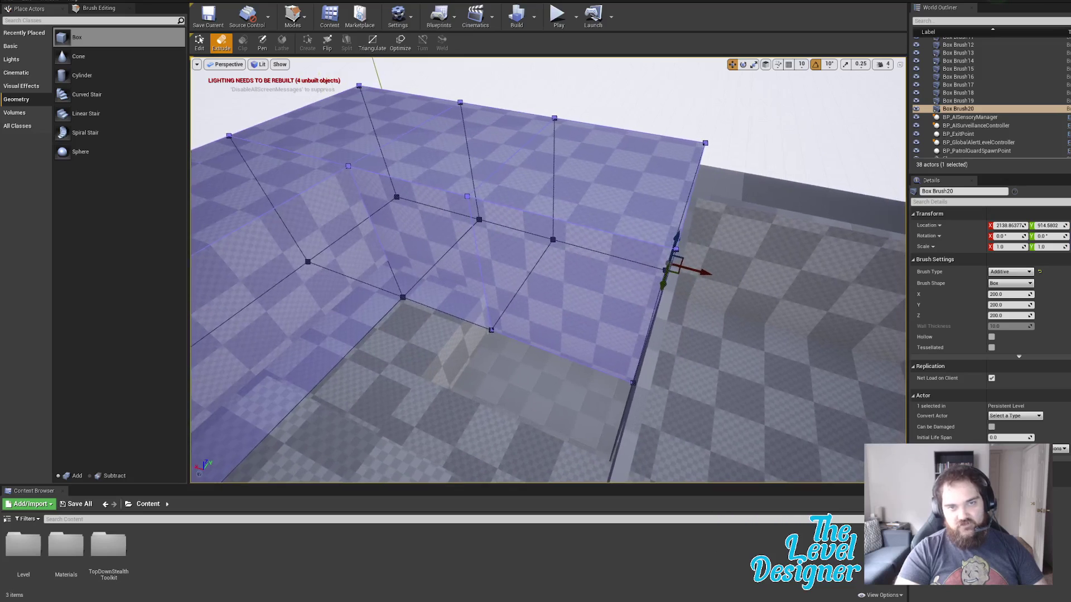
# Step: Select the new section's side face, extrude it toward the dark dividing wall, and switch brush editing back to Edit mode
pyautogui.click(635, 272)
pyautogui.press('f')
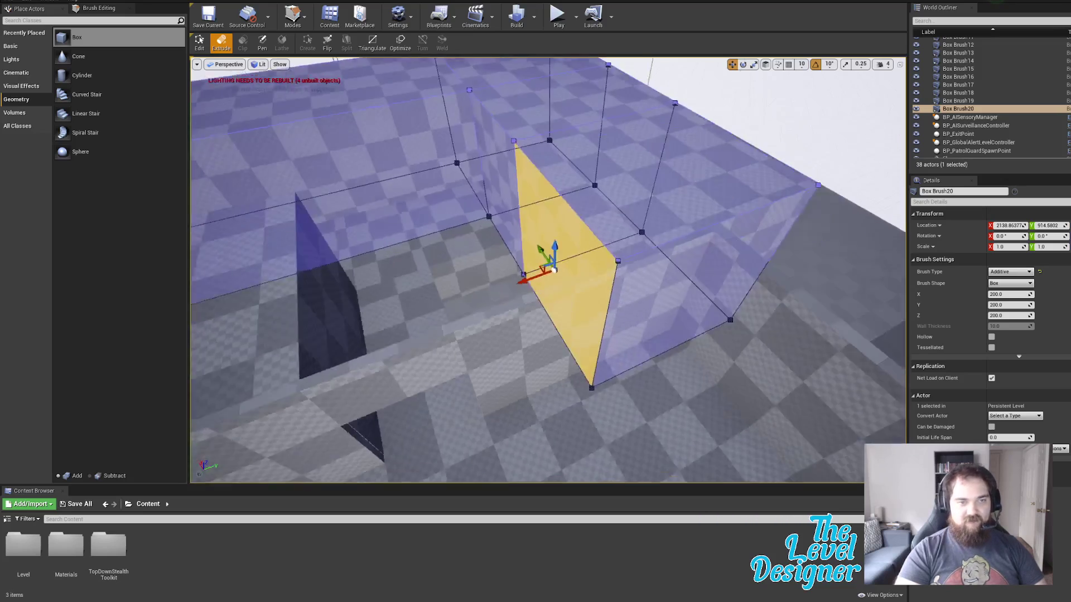
pyautogui.moveTo(691, 267); pyautogui.dragTo(641, 256, button='right')
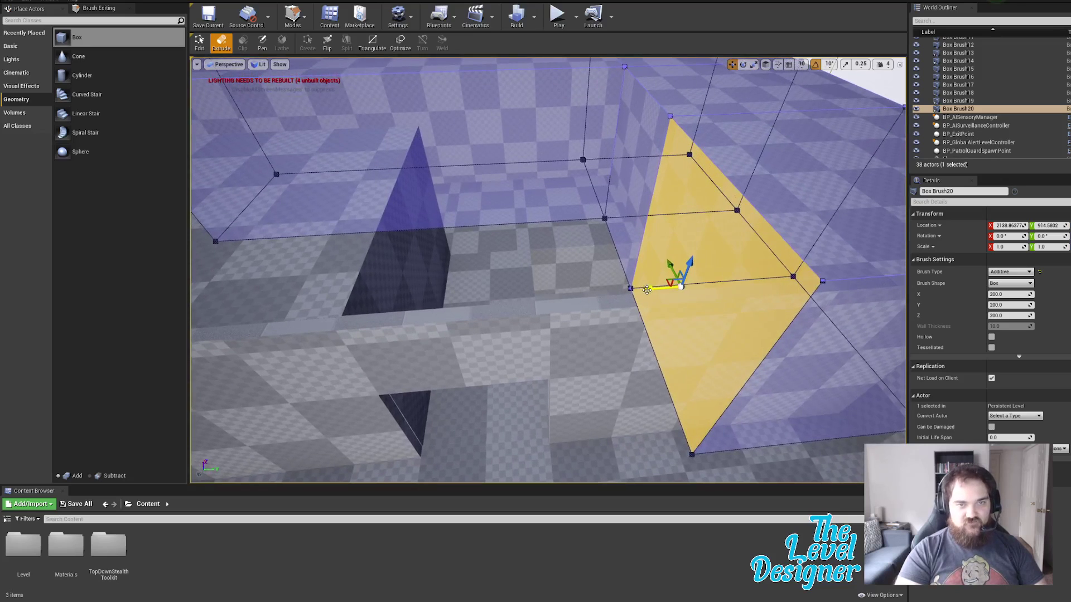
pyautogui.moveTo(647, 290); pyautogui.dragTo(498, 300)
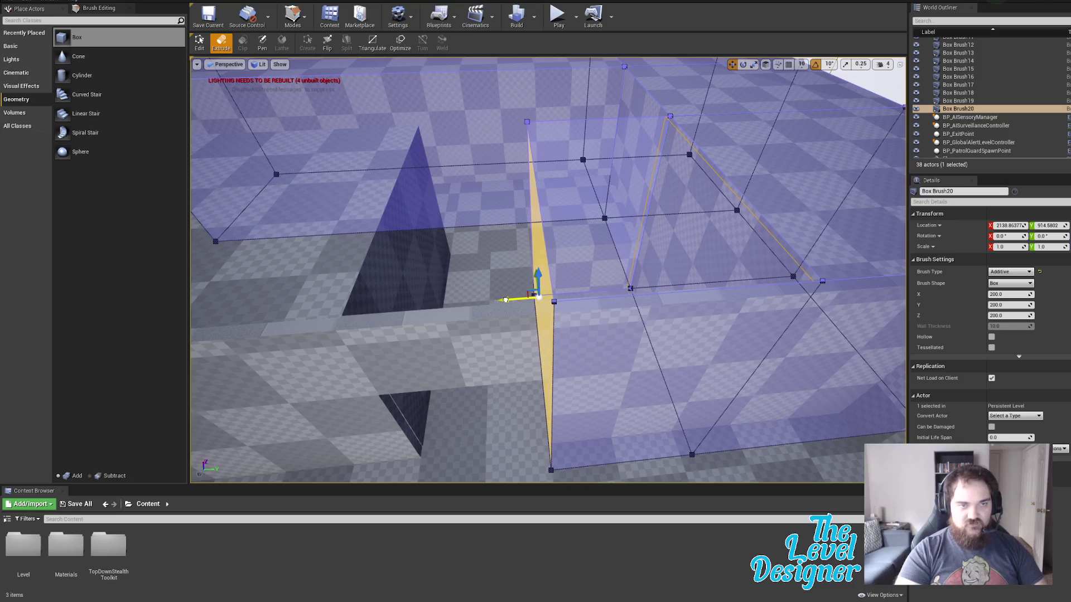
pyautogui.click(199, 43)
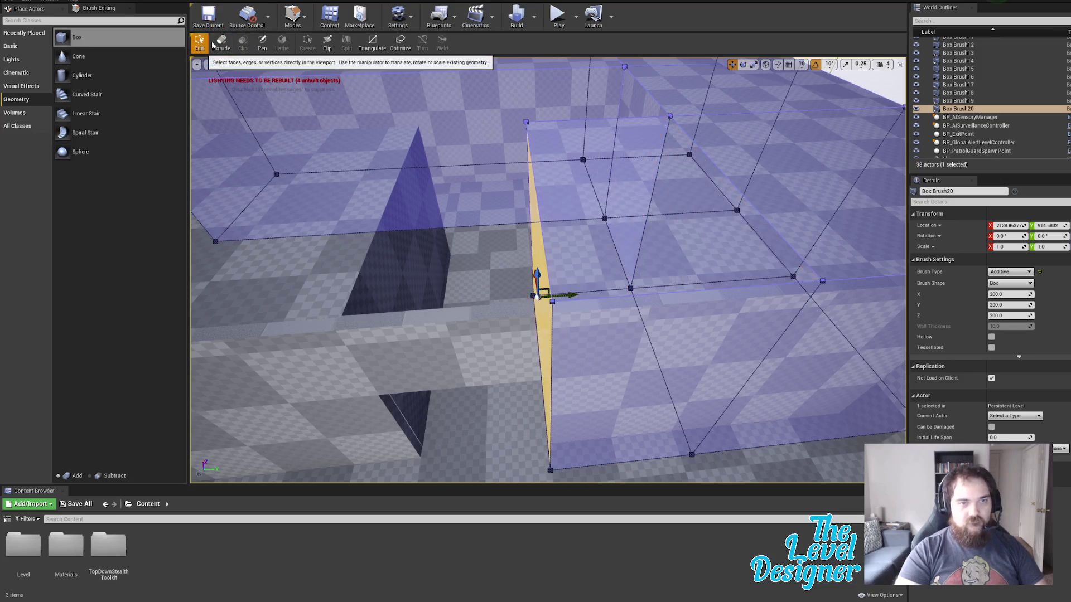
# Step: Deselect the brush, examine the corridor between the dark wall and the extruded section, and select the brush again
pyautogui.moveTo(423, 223)
pyautogui.mouseDown(button='right')
pyautogui.moveTo(519, 234)
pyautogui.moveTo(485, 246)
pyautogui.moveTo(480, 190)
pyautogui.moveTo(501, 184)
pyautogui.mouseUp(button='right')
pyautogui.click(471, 153)
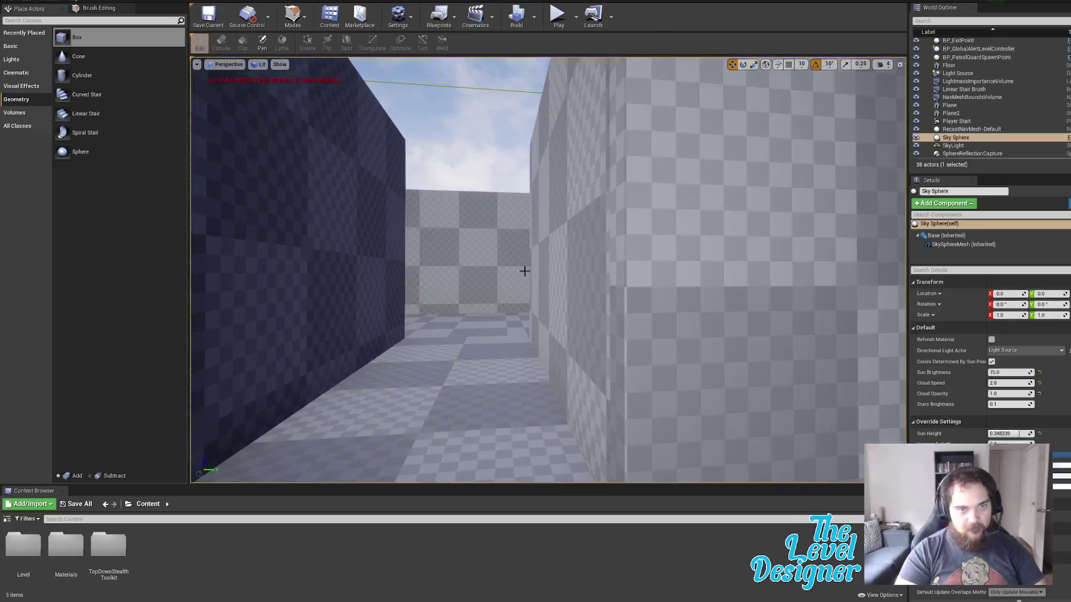
pyautogui.moveTo(526, 270)
pyautogui.mouseDown(button='right')
pyautogui.moveTo(636, 335)
pyautogui.moveTo(691, 340)
pyautogui.mouseUp(button='right')
pyautogui.moveTo(527, 295); pyautogui.dragTo(528, 266, button='right')
pyautogui.click(526, 252)
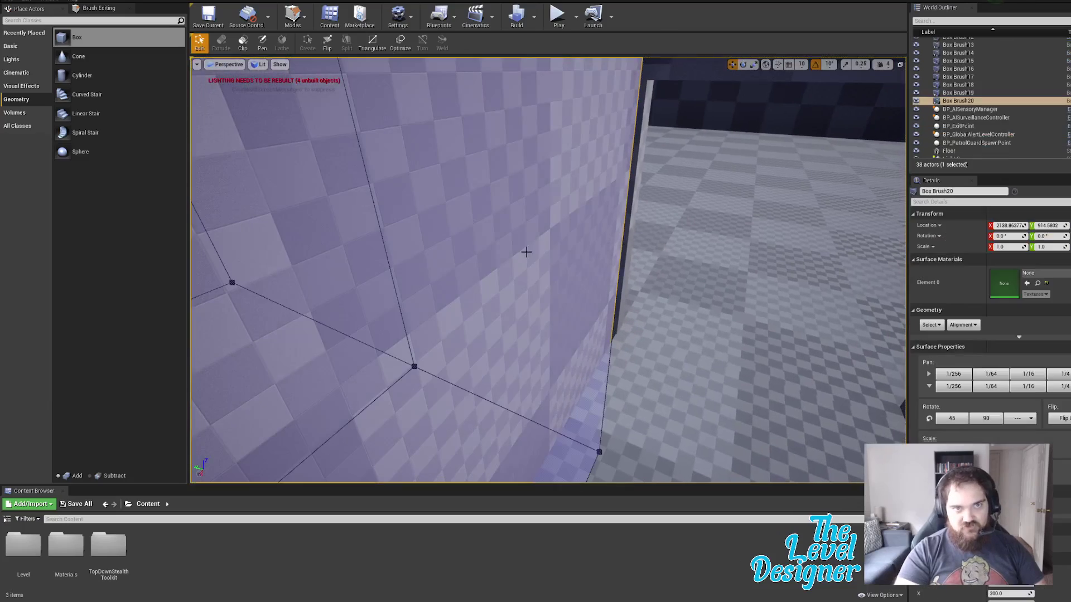
pyautogui.moveTo(558, 302); pyautogui.dragTo(582, 298, button='right')
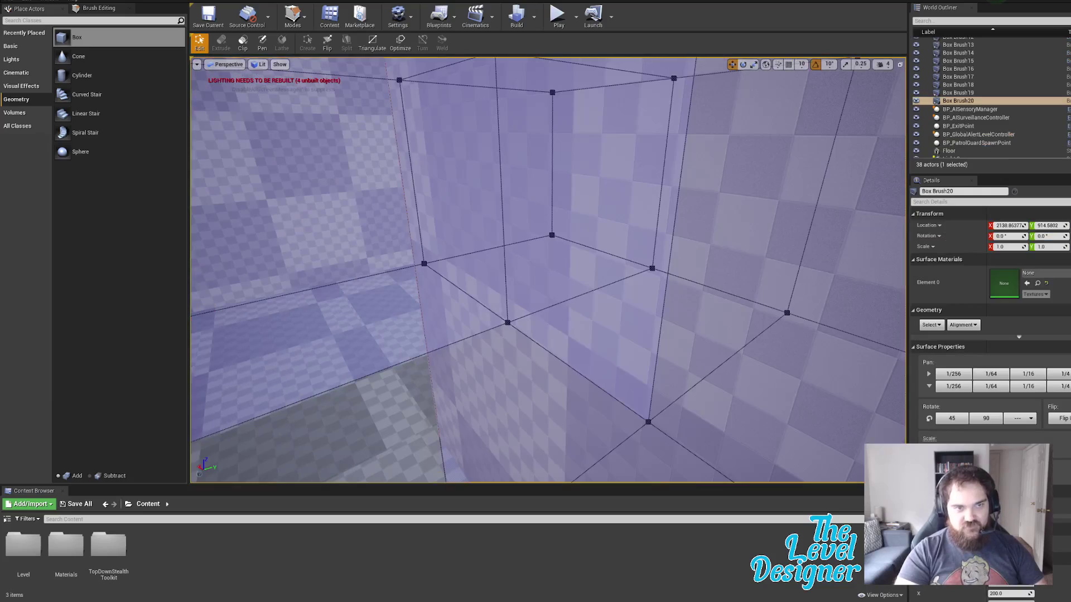
pyautogui.moveTo(588, 219)
pyautogui.mouseDown(button='right')
pyautogui.moveTo(619, 234)
pyautogui.moveTo(579, 215)
pyautogui.mouseUp(button='right')
# Step: Select the face of the extruded section that borders the corridor, nudge it along the Y axis, and deselect the brush
pyautogui.click(482, 192)
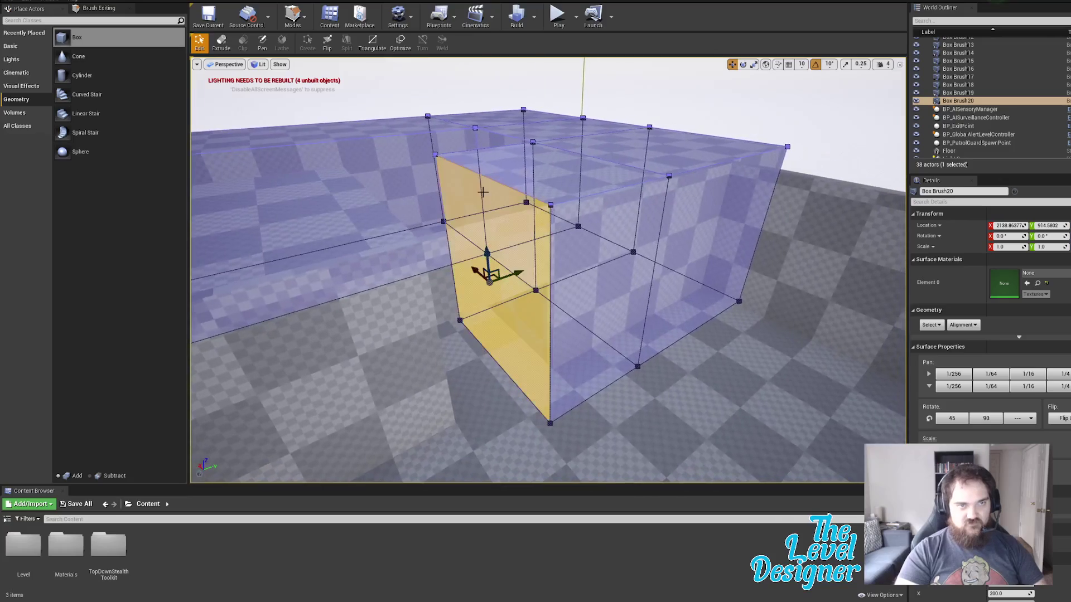
pyautogui.moveTo(522, 263)
pyautogui.mouseDown(button='right')
pyautogui.moveTo(535, 279)
pyautogui.moveTo(605, 231)
pyautogui.moveTo(628, 235)
pyautogui.mouseUp(button='right')
pyautogui.moveTo(482, 261); pyautogui.dragTo(482, 261, button='right')
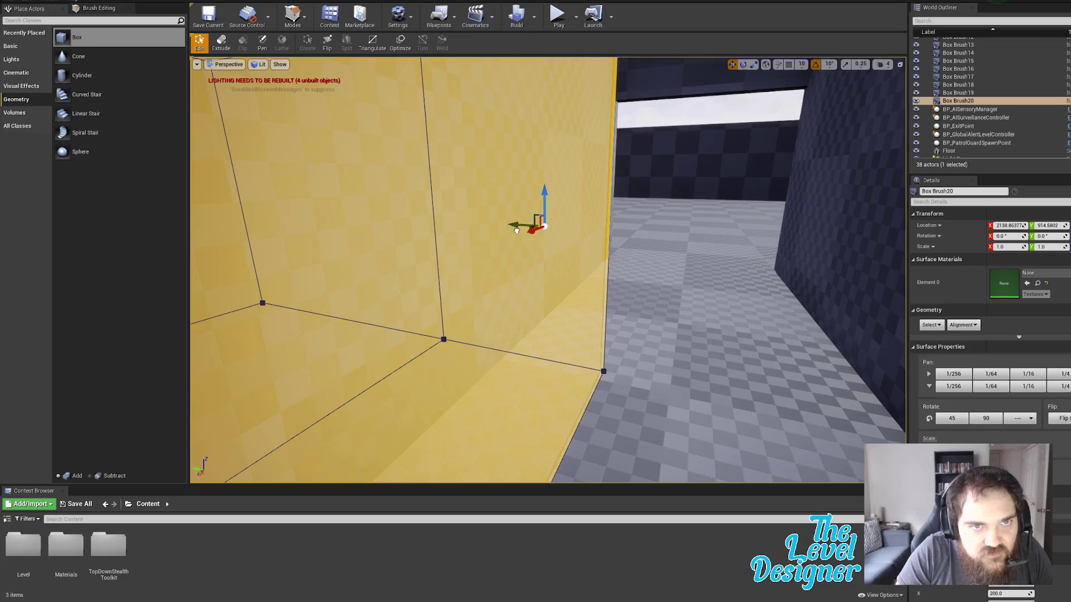
pyautogui.moveTo(516, 230); pyautogui.dragTo(517, 230)
pyautogui.moveTo(623, 215); pyautogui.dragTo(623, 216, button='right')
pyautogui.click(651, 163)
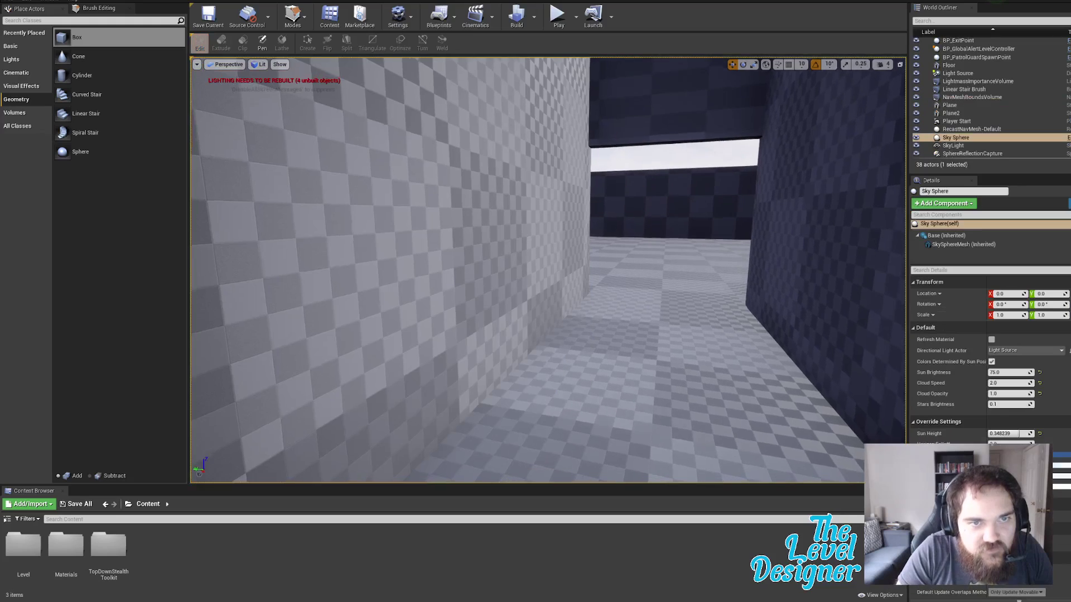
# Step: Reselect the brush, pick the extruded section's top face, and try lowering it along the Z axis below the neighbouring walls
pyautogui.moveTo(652, 163); pyautogui.dragTo(651, 163, button='right')
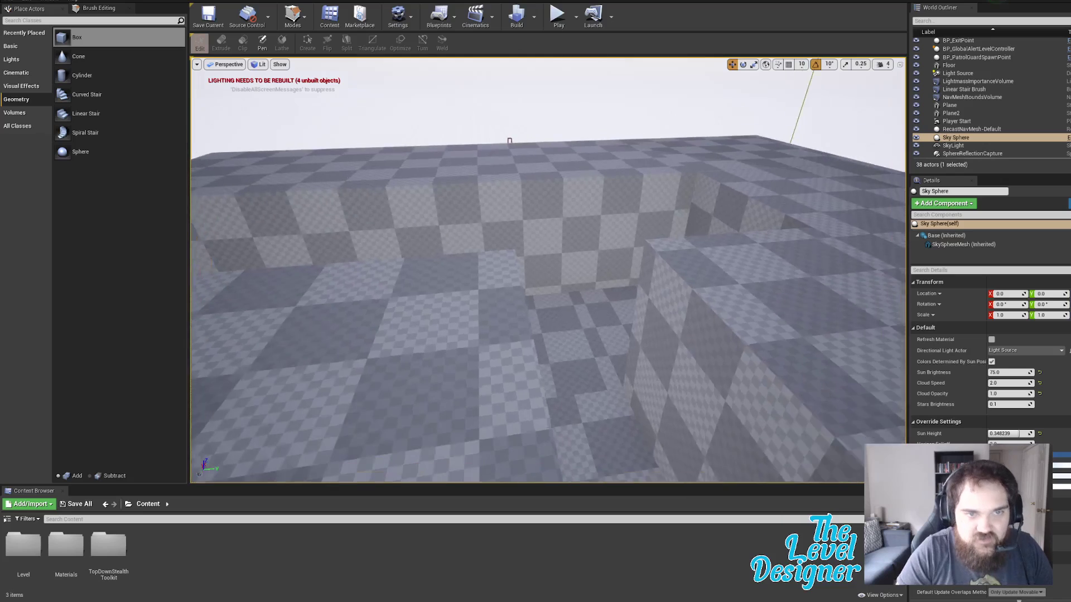
pyautogui.moveTo(638, 209); pyautogui.dragTo(638, 209, button='right')
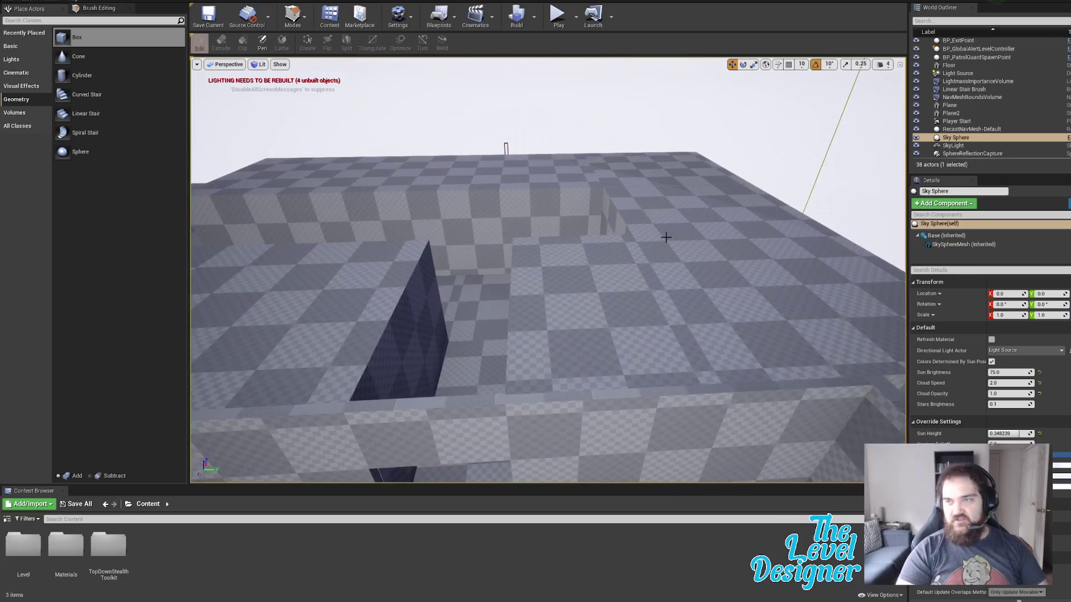
pyautogui.click(591, 274)
pyautogui.moveTo(591, 274); pyautogui.dragTo(558, 289, button='right')
pyautogui.moveTo(612, 227); pyautogui.dragTo(612, 227, button='right')
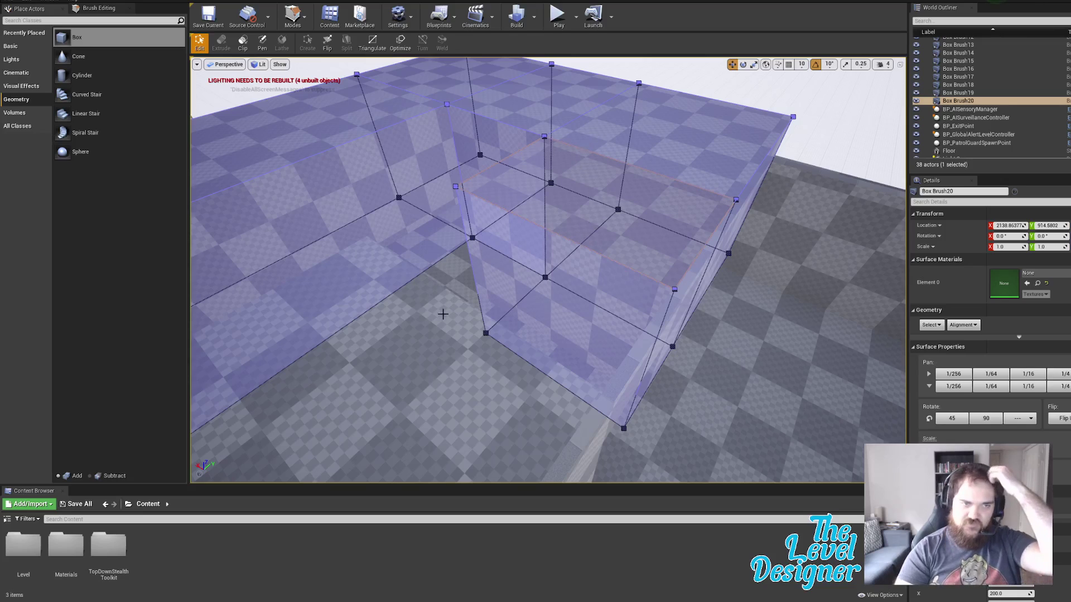
pyautogui.click(611, 227)
pyautogui.moveTo(612, 227); pyautogui.dragTo(648, 212, button='right')
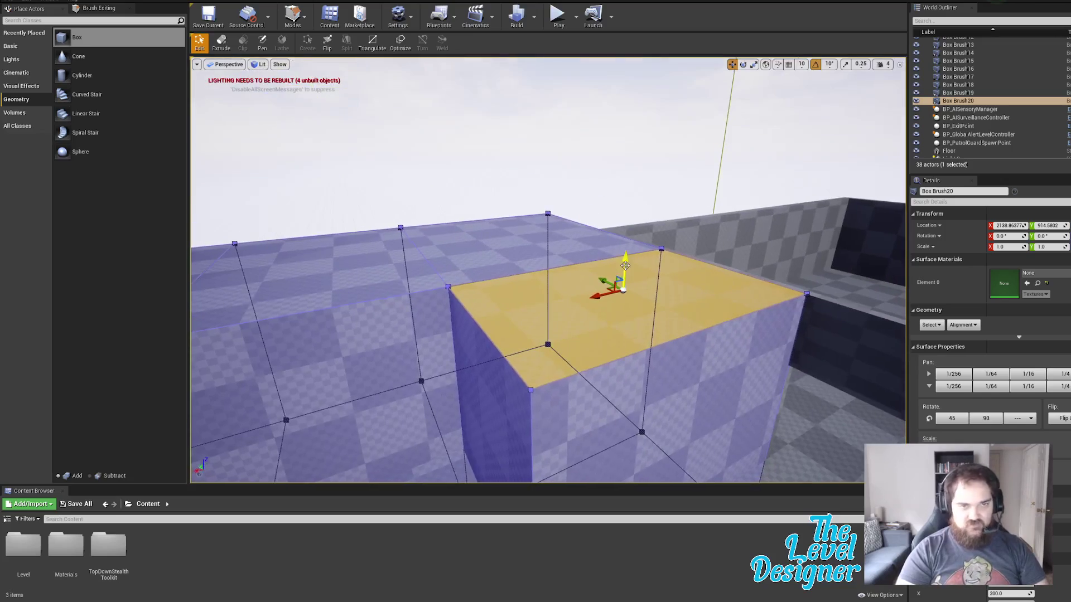
pyautogui.moveTo(629, 257); pyautogui.dragTo(624, 360)
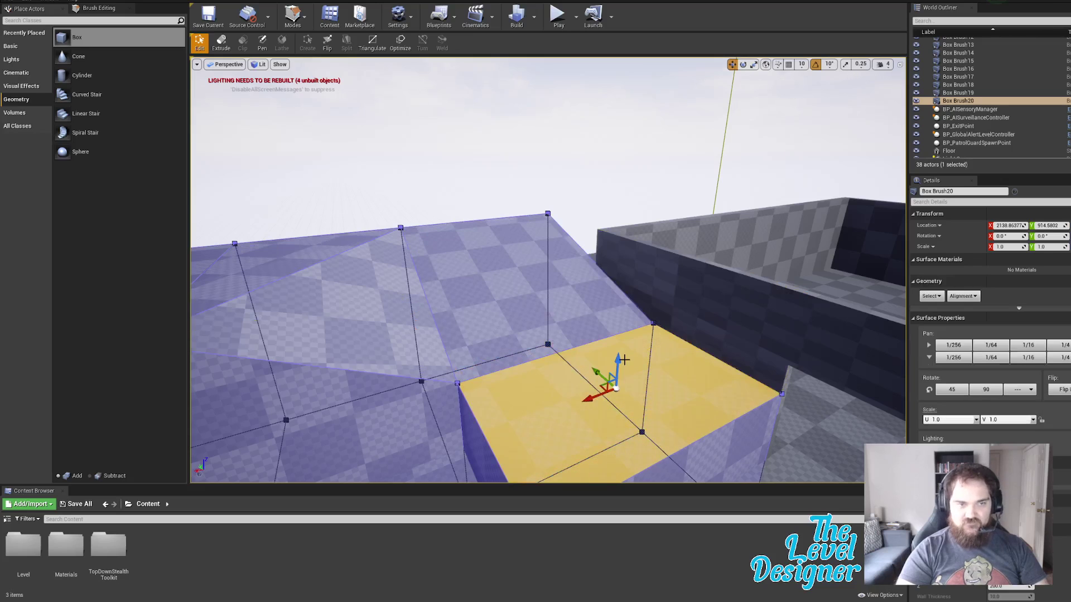
pyautogui.moveTo(633, 317); pyautogui.dragTo(633, 317, button='right')
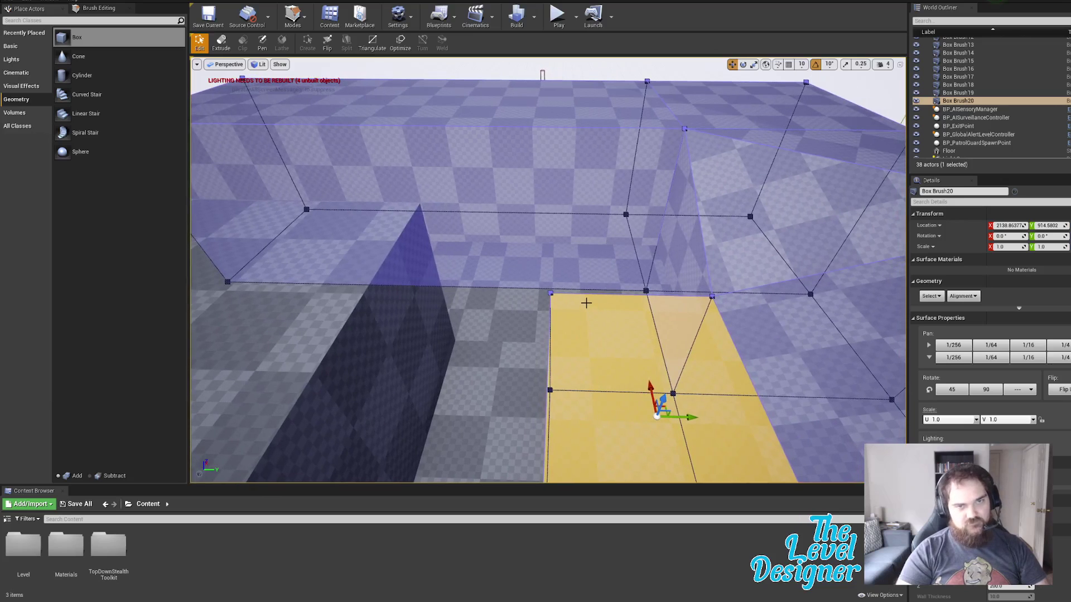
# Step: Select the extruded section's face opposite the back wall and pull it inward along the X axis to open a gap
pyautogui.click(584, 299)
pyautogui.moveTo(600, 250)
pyautogui.mouseDown(button='right')
pyautogui.moveTo(719, 254)
pyautogui.moveTo(747, 206)
pyautogui.moveTo(738, 202)
pyautogui.mouseUp(button='right')
pyautogui.click(540, 257)
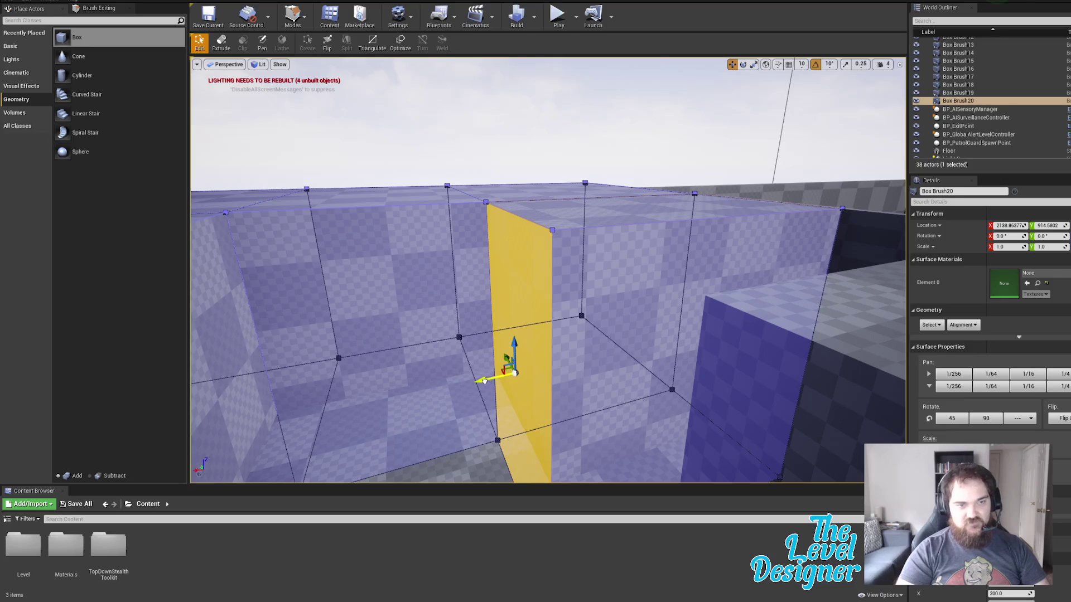
pyautogui.moveTo(484, 381)
pyautogui.mouseDown()
pyautogui.moveTo(566, 365)
pyautogui.moveTo(570, 375)
pyautogui.mouseUp()
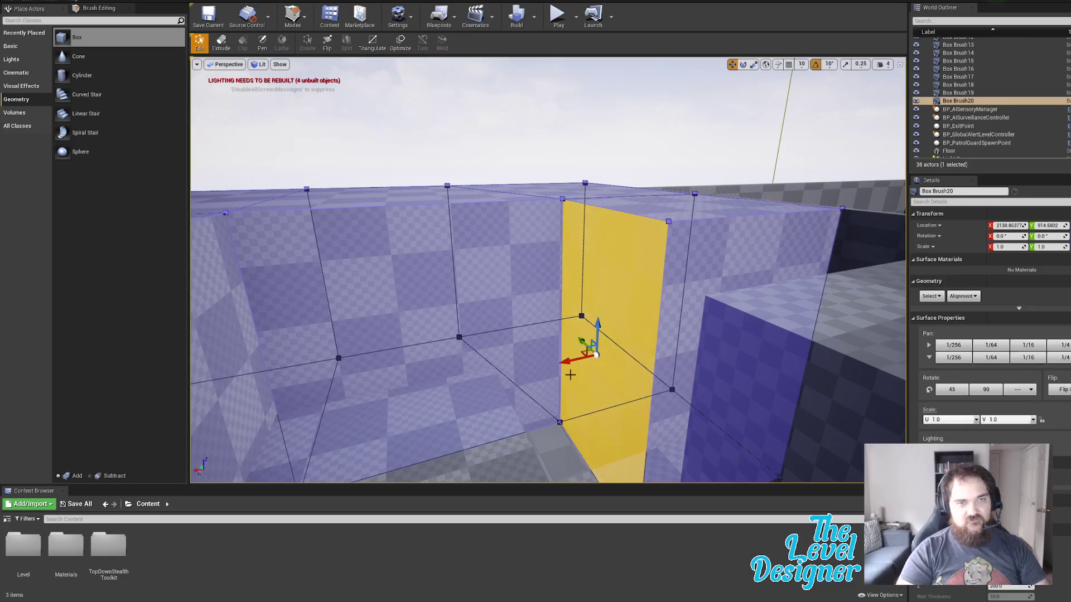
pyautogui.moveTo(478, 370); pyautogui.dragTo(479, 370, button='right')
pyautogui.moveTo(494, 310); pyautogui.dragTo(537, 314)
pyautogui.moveTo(538, 314); pyautogui.dragTo(537, 314, button='right')
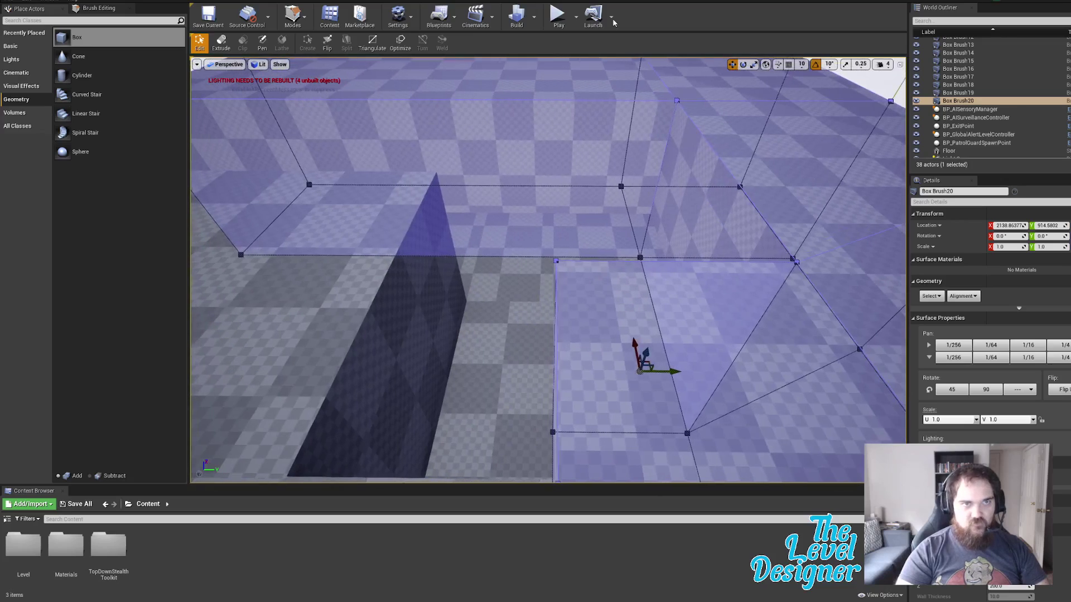
# Step: Start a play session of the level with the SHG loadout
pyautogui.click(559, 15)
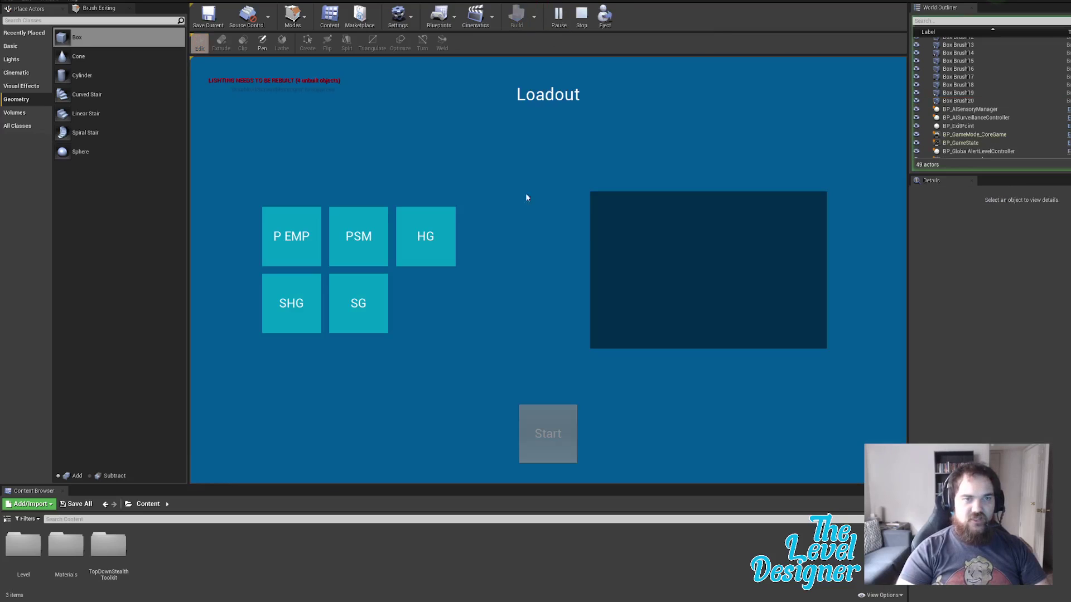
pyautogui.click(291, 302)
pyautogui.click(538, 418)
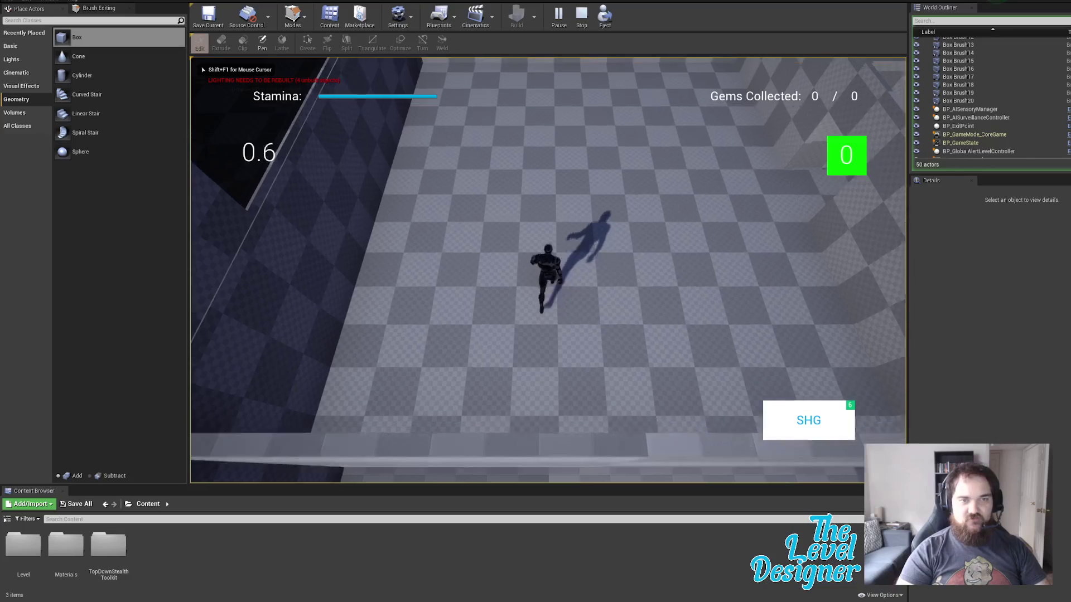
# Step: Run the character up the stairs and through the doorway into the corridor, reaching the ledge above the new gap
pyautogui.hotkey('shift', 'd')
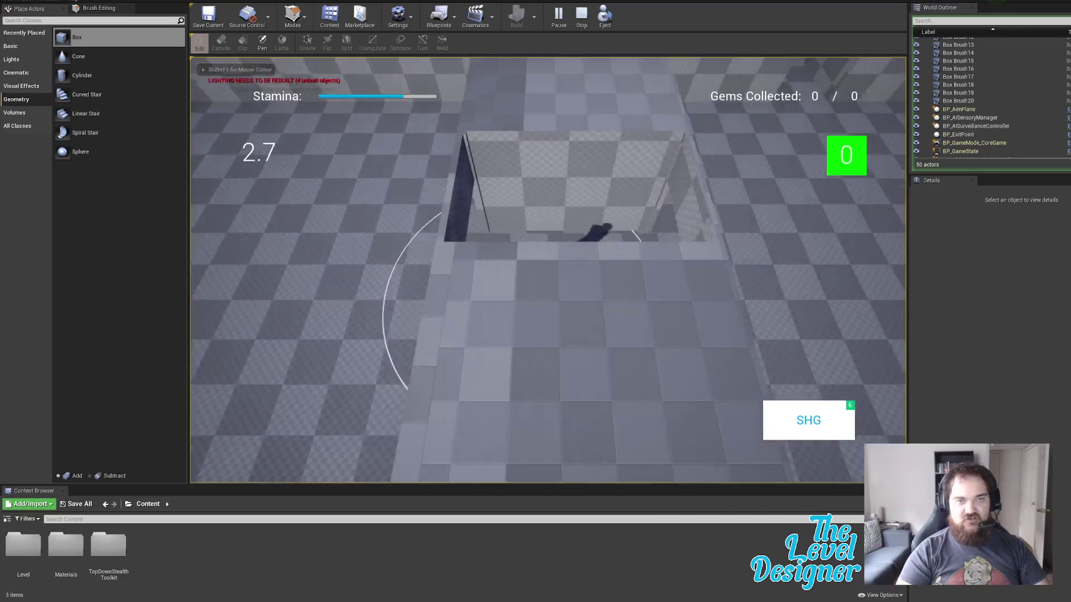
pyautogui.press('w')
pyautogui.press('w')
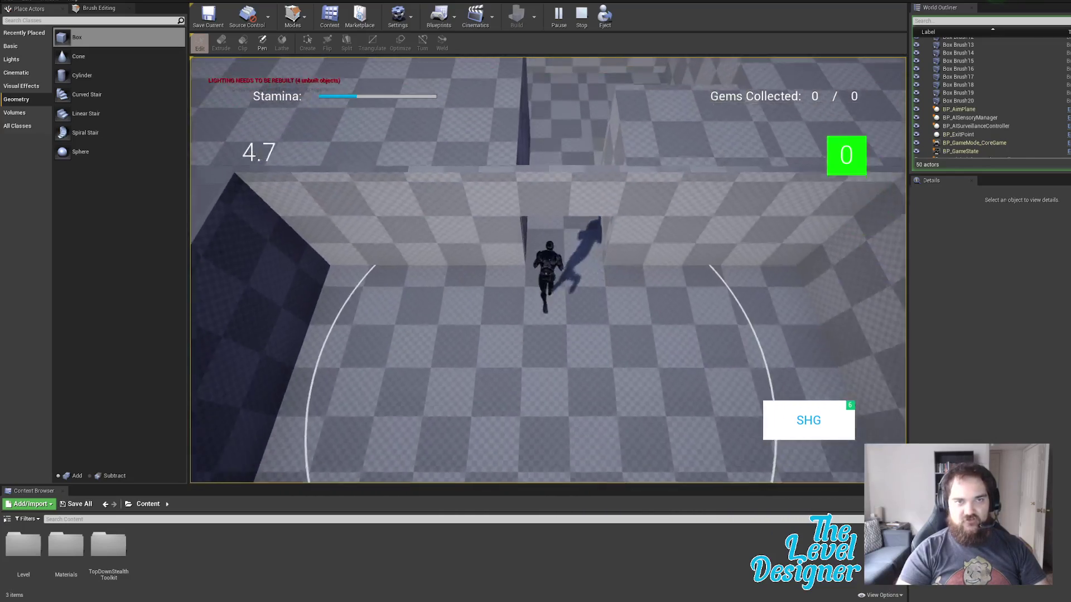
pyautogui.press('w')
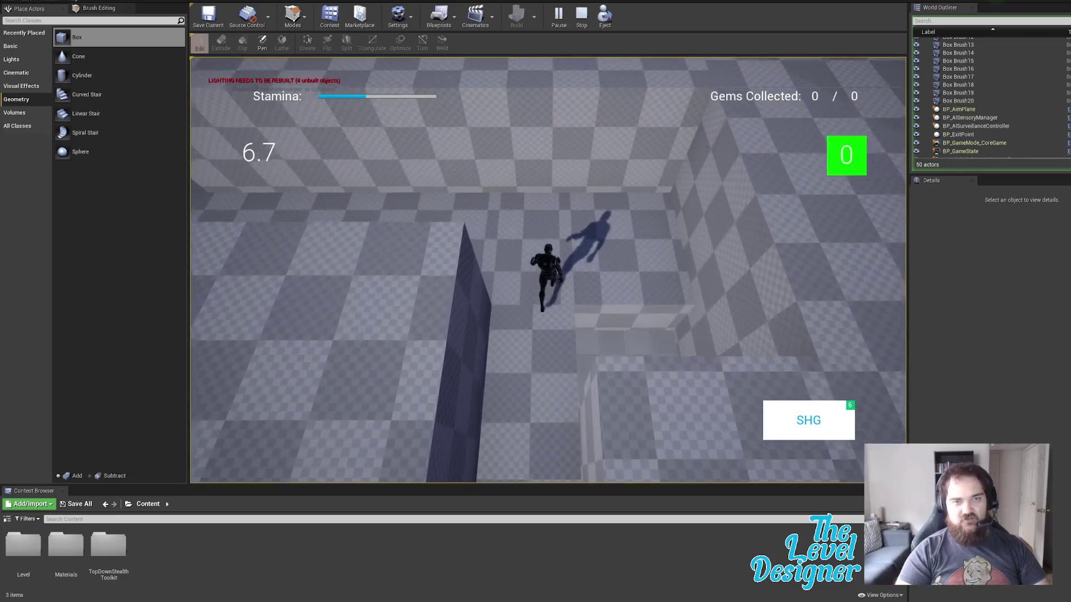
pyautogui.press('d')
pyautogui.press('s')
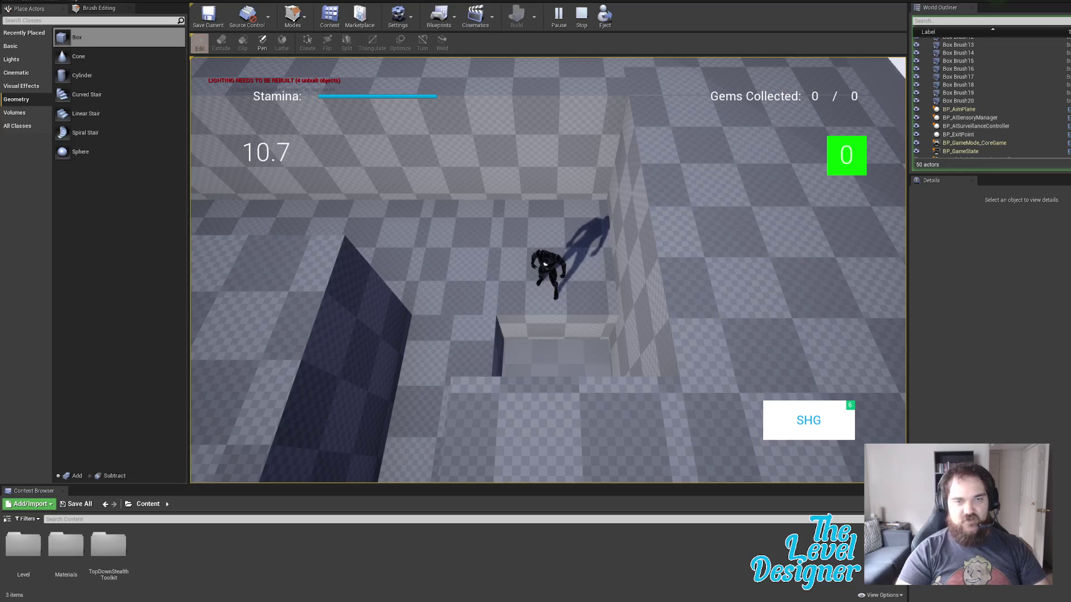
# Step: Walk the character back and forth between the corridor and the gap's ledge, then sprint back to the large open room
pyautogui.press('a')
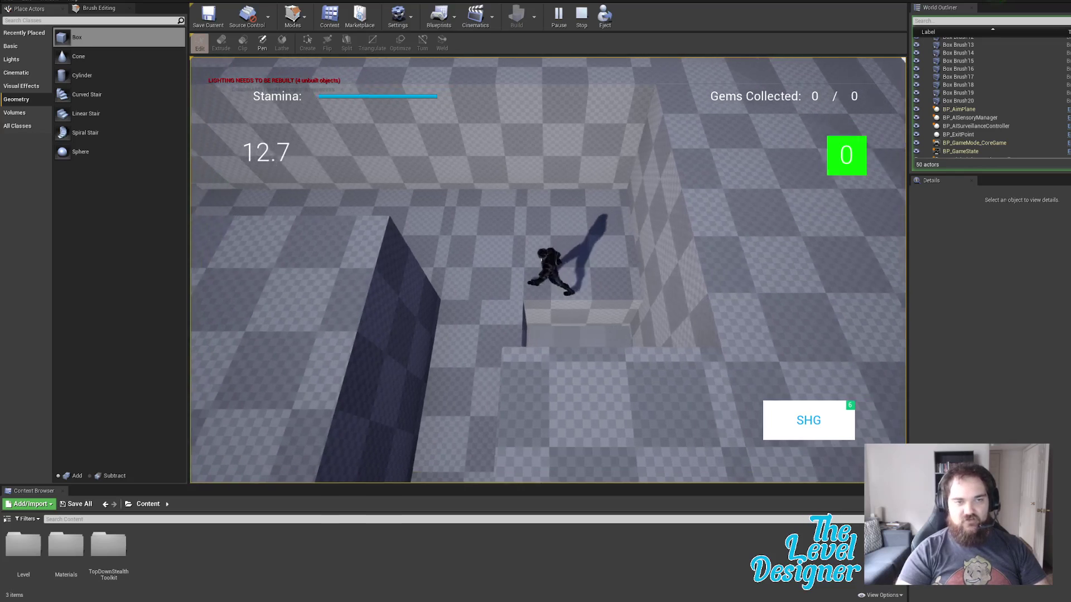
pyautogui.press('s')
pyautogui.press('w')
pyautogui.press('s')
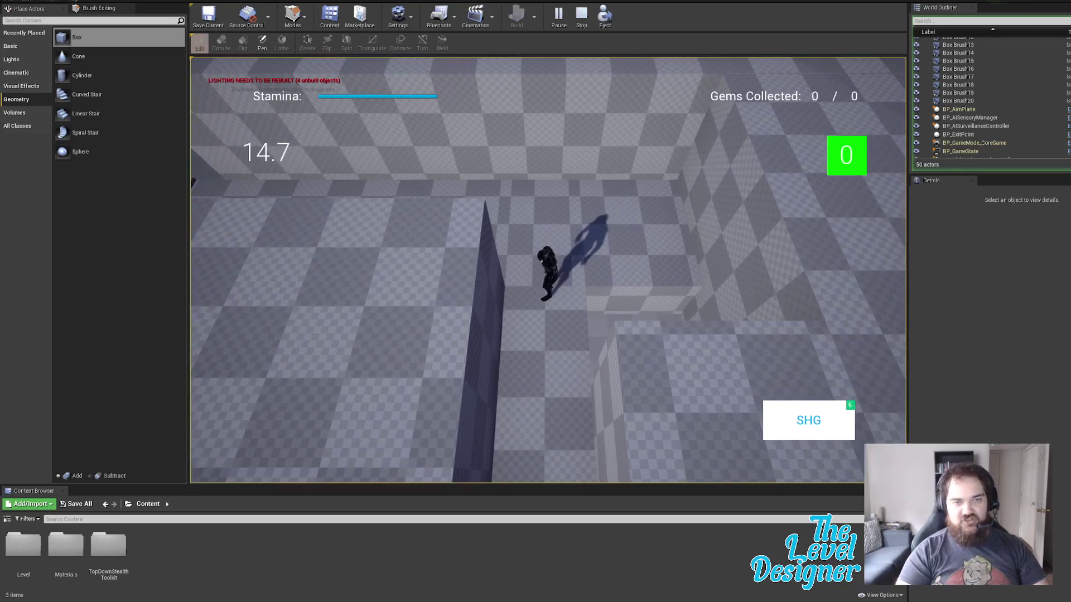
pyautogui.press('w')
pyautogui.press('d')
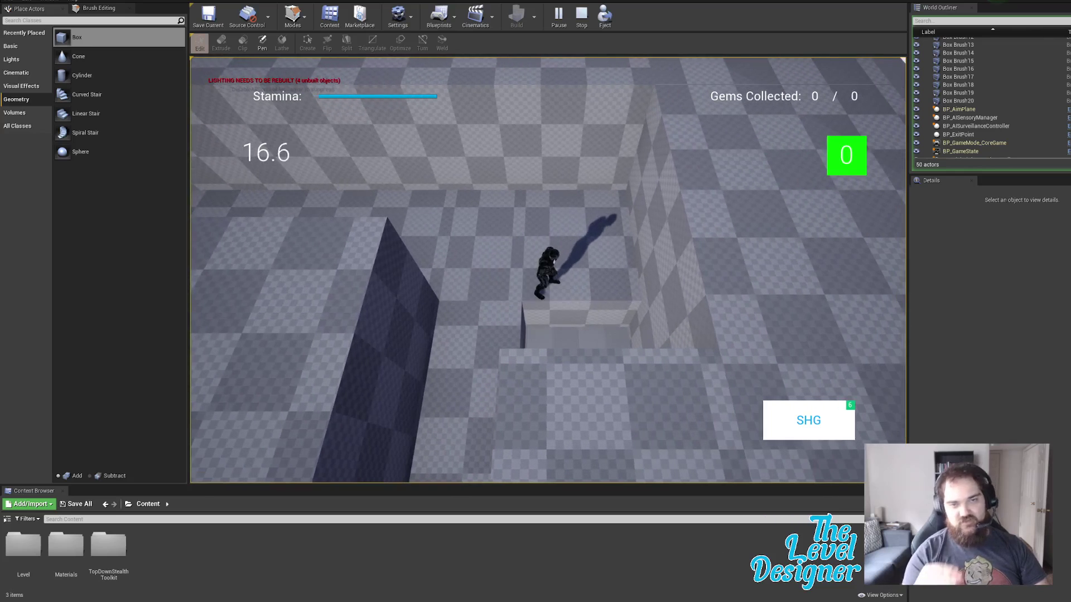
pyautogui.press('a')
pyautogui.hotkey('shift', 's')
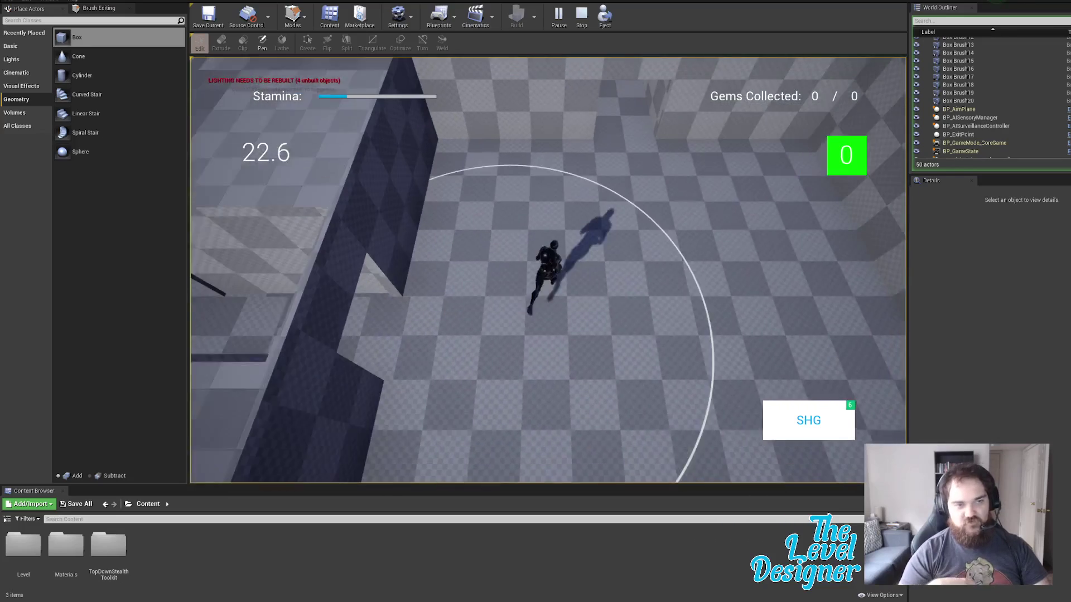
# Step: Run the character across the large room, through the doorway and up to the ledge above the gap, and end the play session
pyautogui.hotkey('shift', 'w')
pyautogui.press('d')
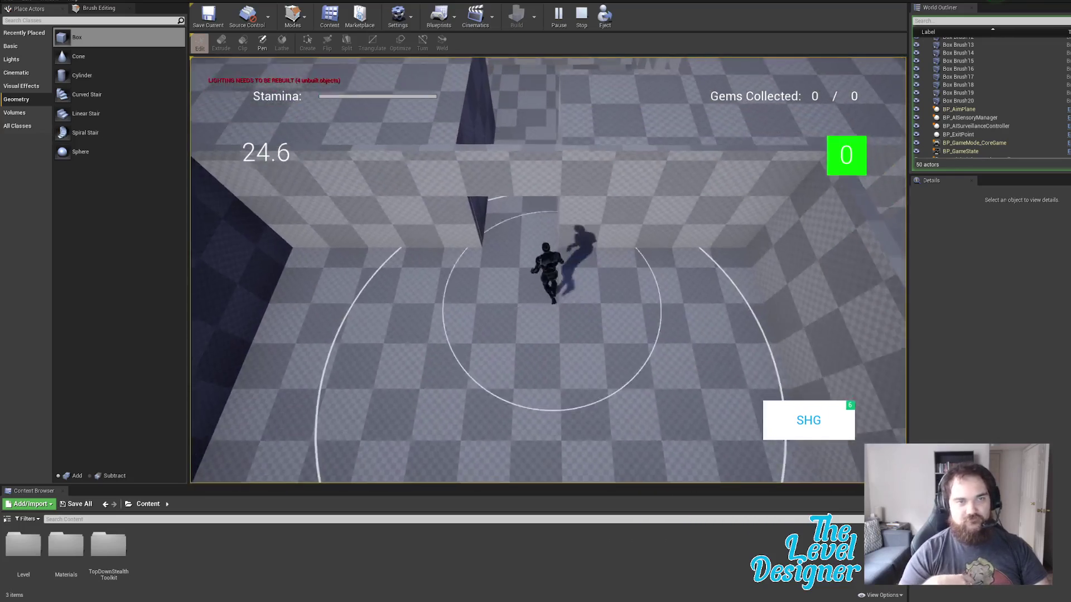
pyautogui.press('w')
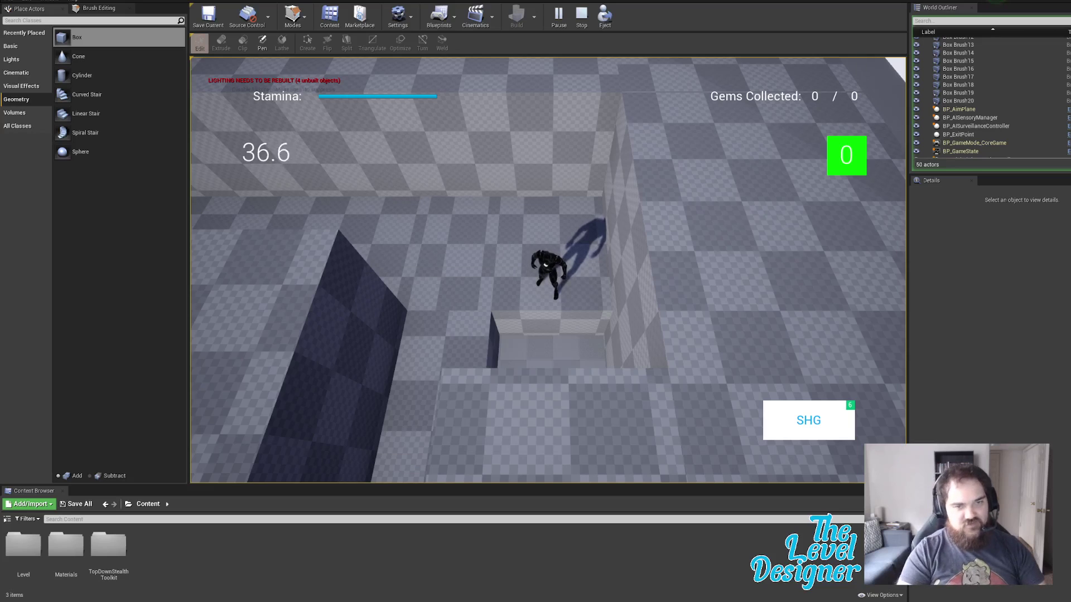
pyautogui.press('Escape')
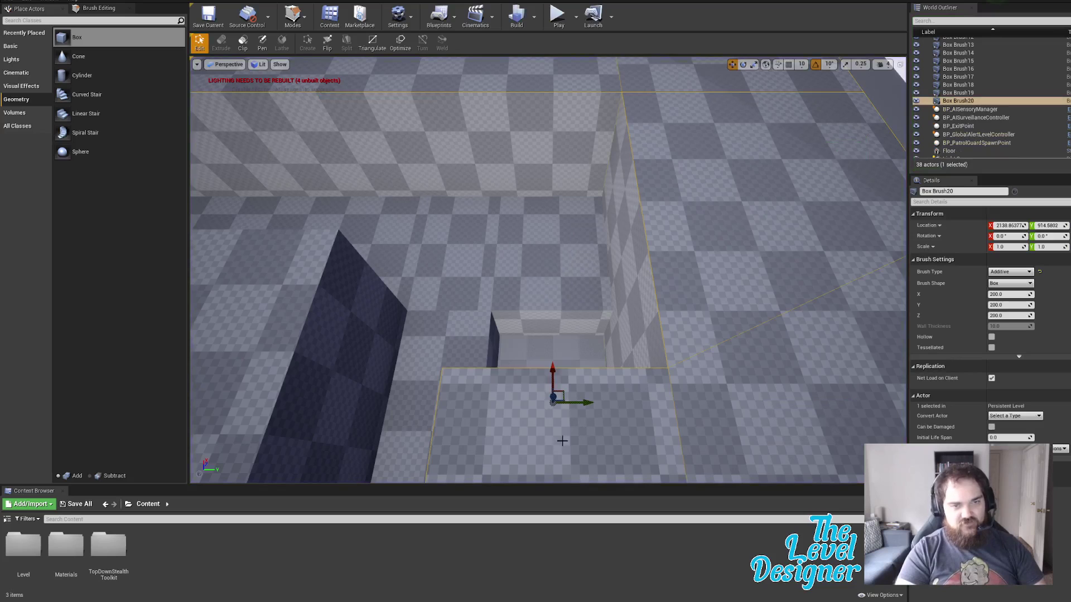
# Step: Try pulling the extruded section's end face beside the gap outward along the X axis
pyautogui.moveTo(510, 403)
pyautogui.mouseDown(button='right')
pyautogui.moveTo(580, 410)
pyautogui.moveTo(685, 374)
pyautogui.moveTo(697, 341)
pyautogui.mouseUp(button='right')
pyautogui.scroll(3, 575, 361)
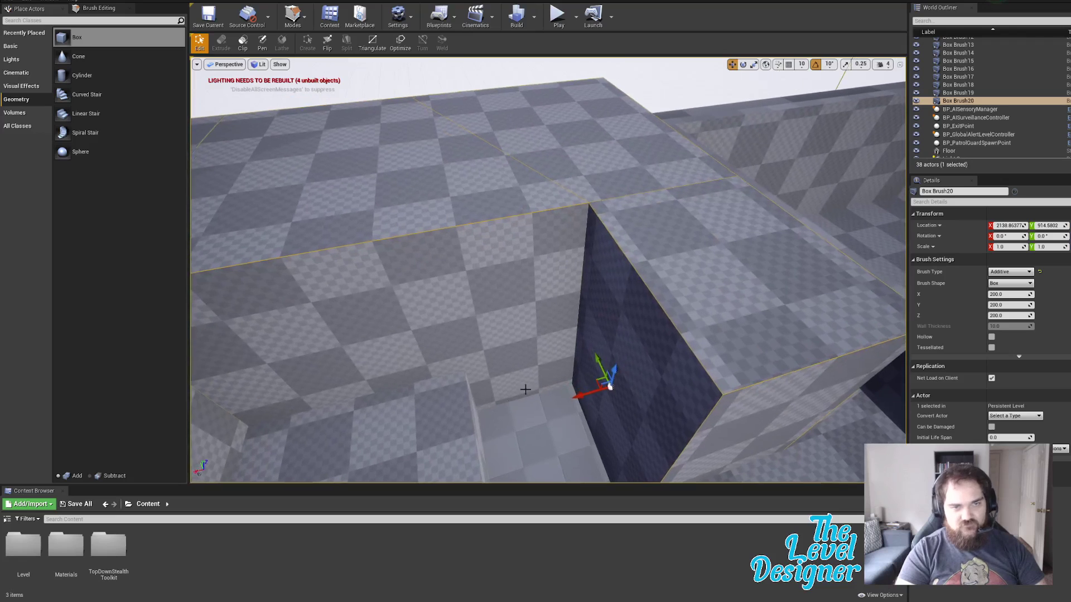
pyautogui.click(618, 334)
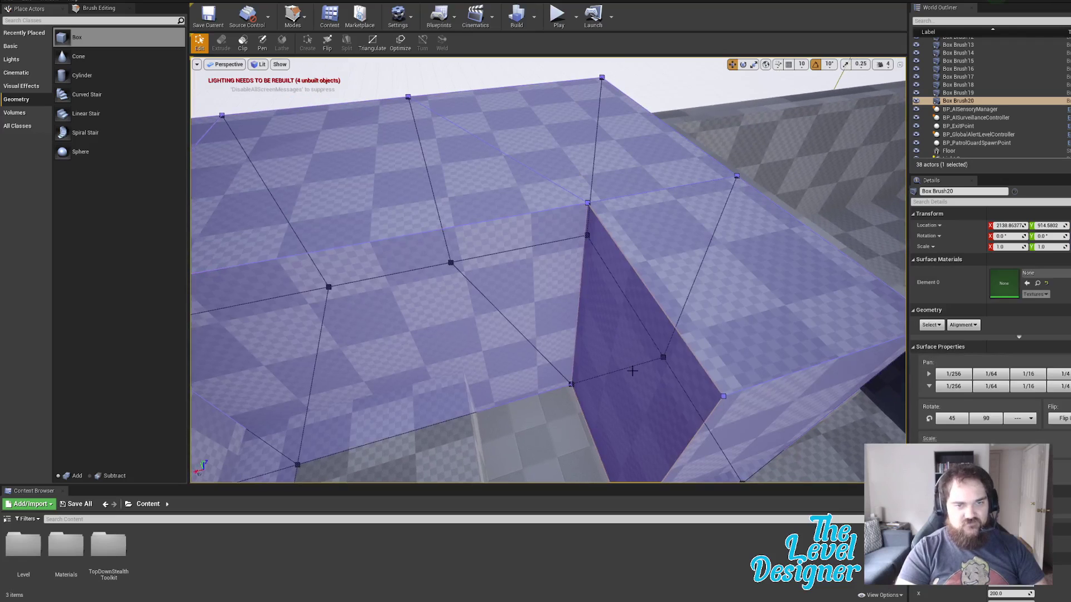
pyautogui.click(624, 307)
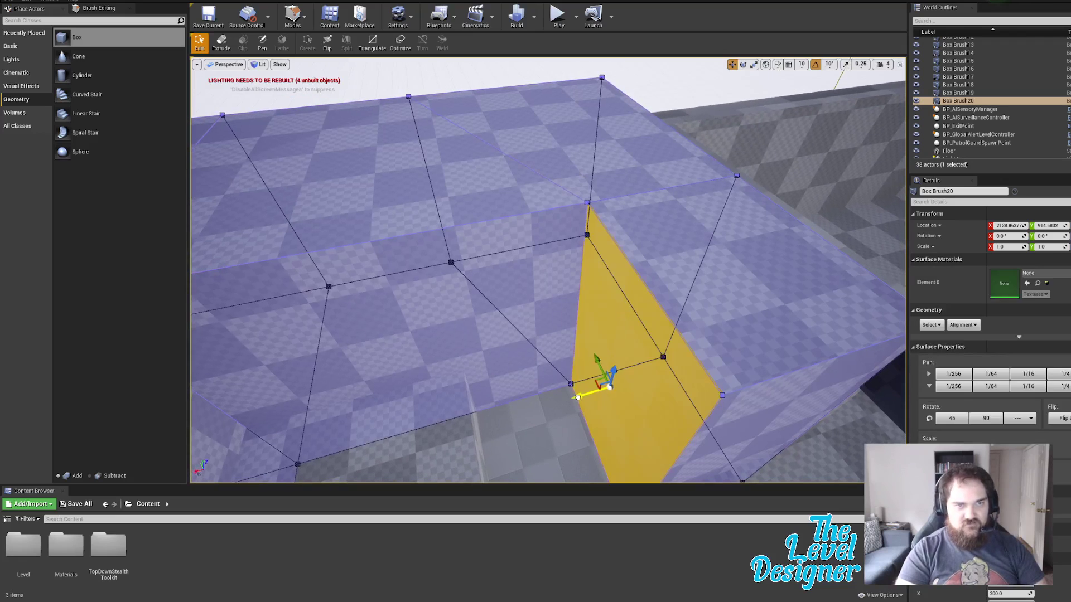
pyautogui.moveTo(577, 397); pyautogui.dragTo(526, 403)
# Step: Try extruding the same end face further along the X axis and return to geometry editing
pyautogui.moveTo(579, 346); pyautogui.dragTo(579, 344, button='right')
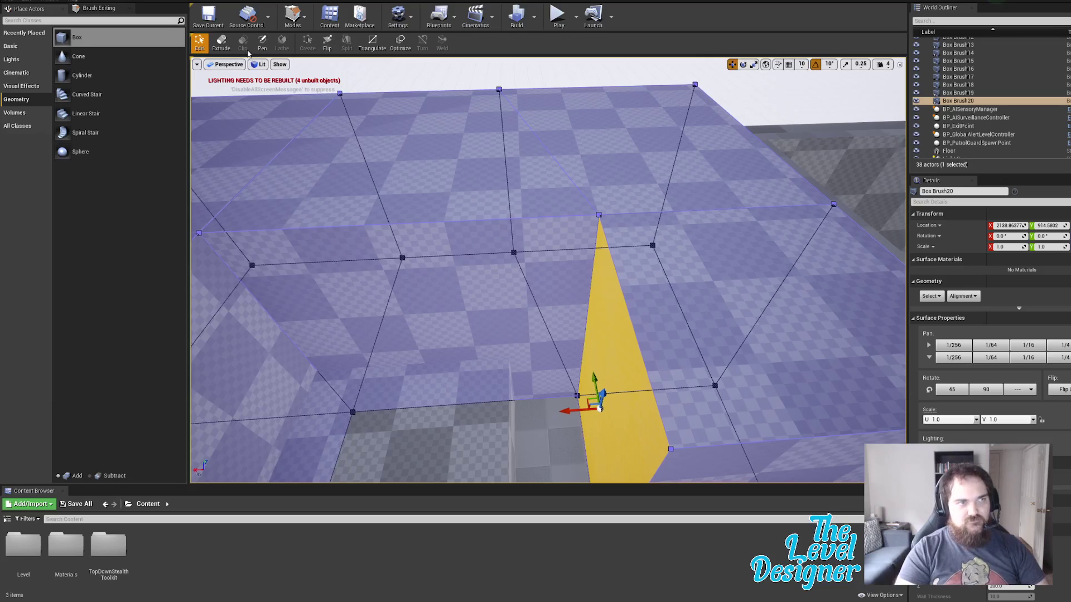
pyautogui.click(221, 42)
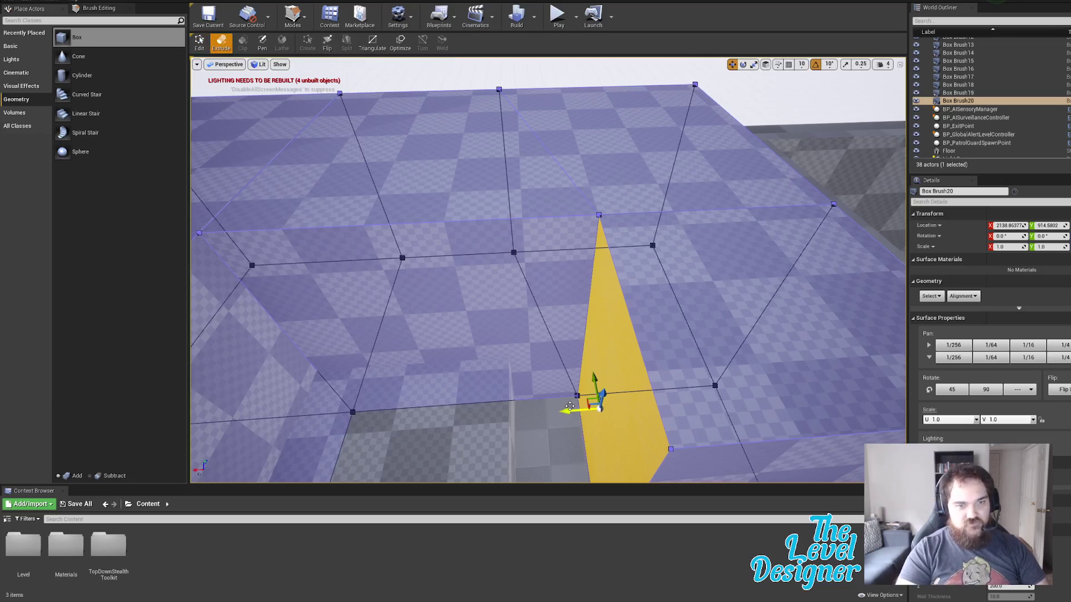
pyautogui.moveTo(568, 411)
pyautogui.mouseDown()
pyautogui.moveTo(507, 419)
pyautogui.moveTo(513, 404)
pyautogui.mouseUp()
pyautogui.click(200, 43)
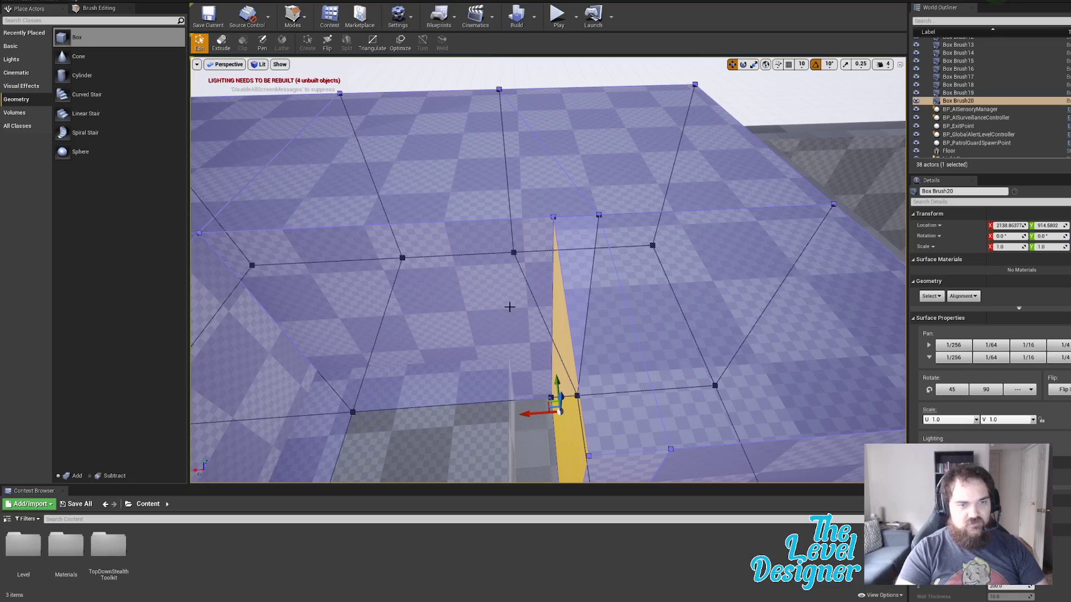
pyautogui.moveTo(509, 306)
pyautogui.mouseDown(button='right')
pyautogui.moveTo(510, 357)
pyautogui.moveTo(527, 340)
pyautogui.moveTo(568, 332)
pyautogui.mouseUp(button='right')
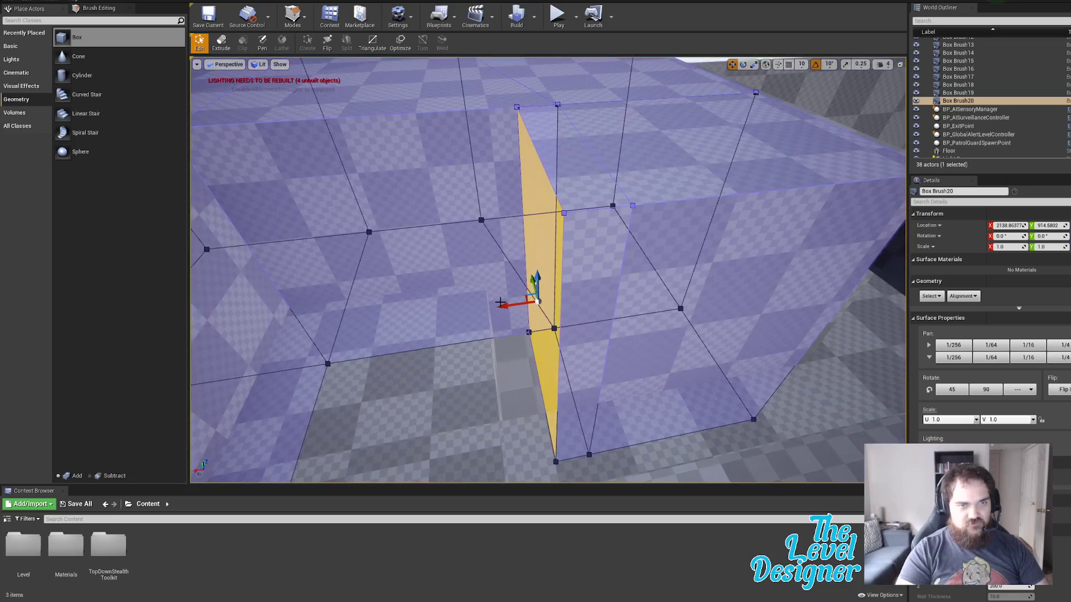
# Step: Undo the brush edits back to before the extra section was extruded from the large block
pyautogui.hotkey('ctrl', 'z')
pyautogui.hotkey('ctrl', 'z')
pyautogui.hotkey('ctrl', 'z')
pyautogui.hotkey('ctrl', 'z')
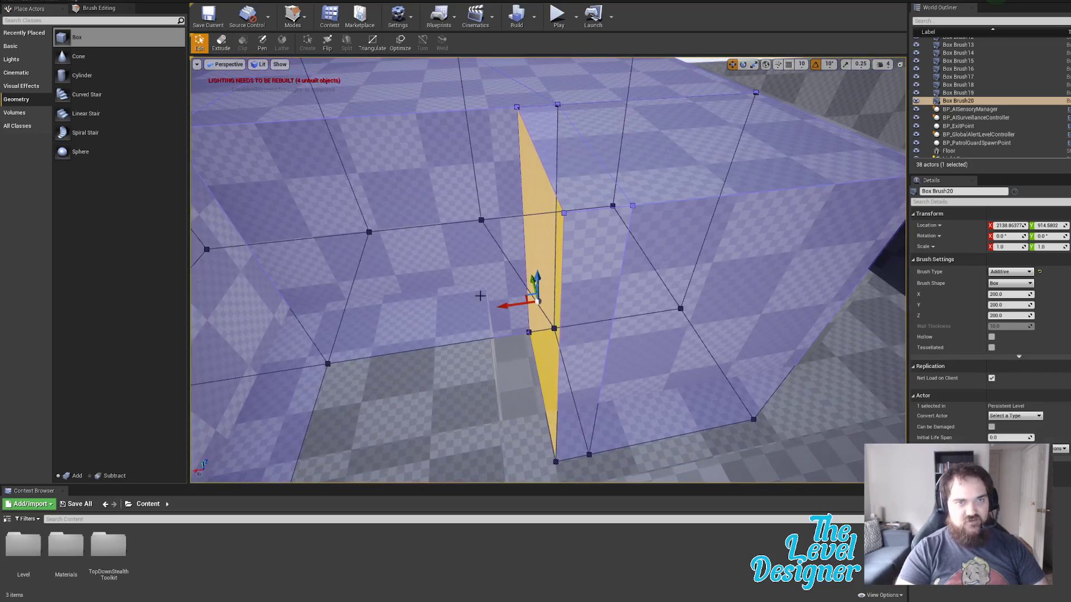
pyautogui.hotkey('ctrl', 'z')
pyautogui.hotkey('ctrl', 'z')
pyautogui.hotkey('ctrl', 'z')
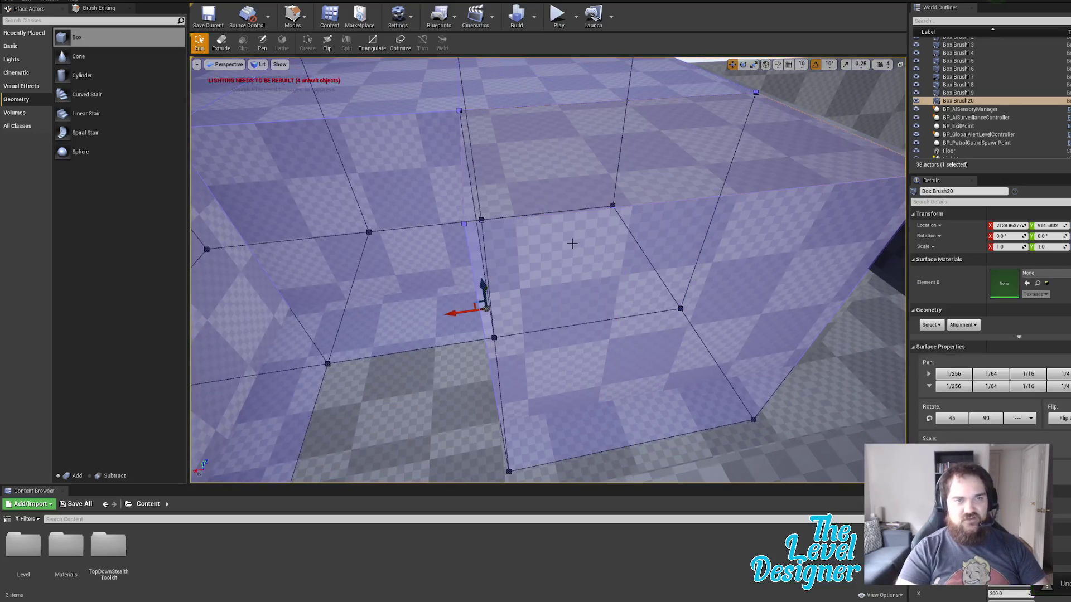
pyautogui.hotkey('ctrl', 'z')
pyautogui.hotkey('ctrl', 'z')
pyautogui.hotkey('ctrl', 'z')
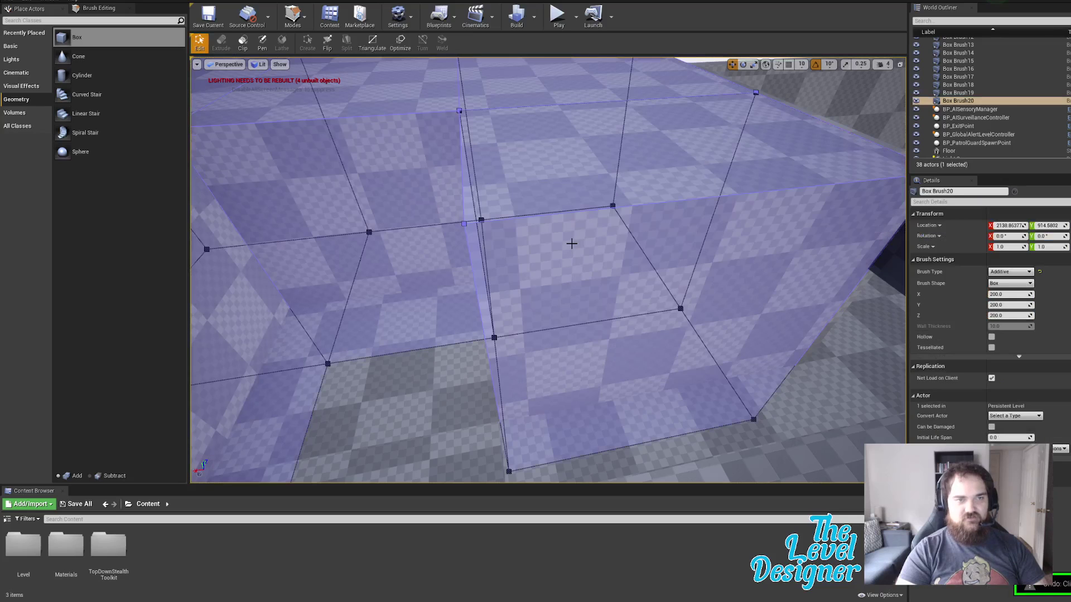
pyautogui.hotkey('ctrl', 'z')
pyautogui.hotkey('ctrl', 'z')
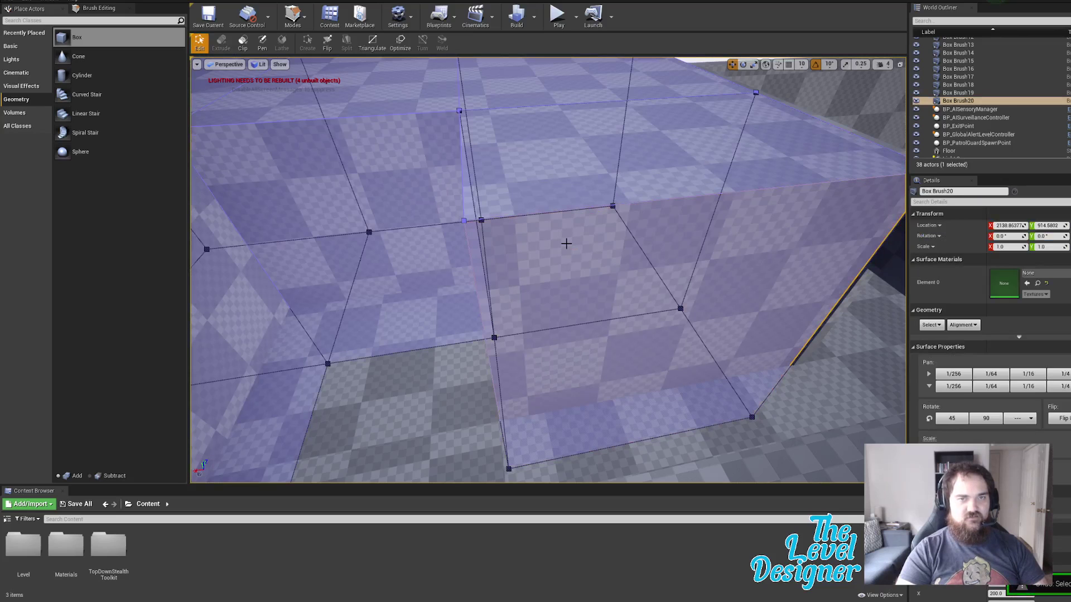
pyautogui.hotkey('ctrl', 'z')
pyautogui.hotkey('ctrl', 'z')
pyautogui.hotkey('ctrl', 'z')
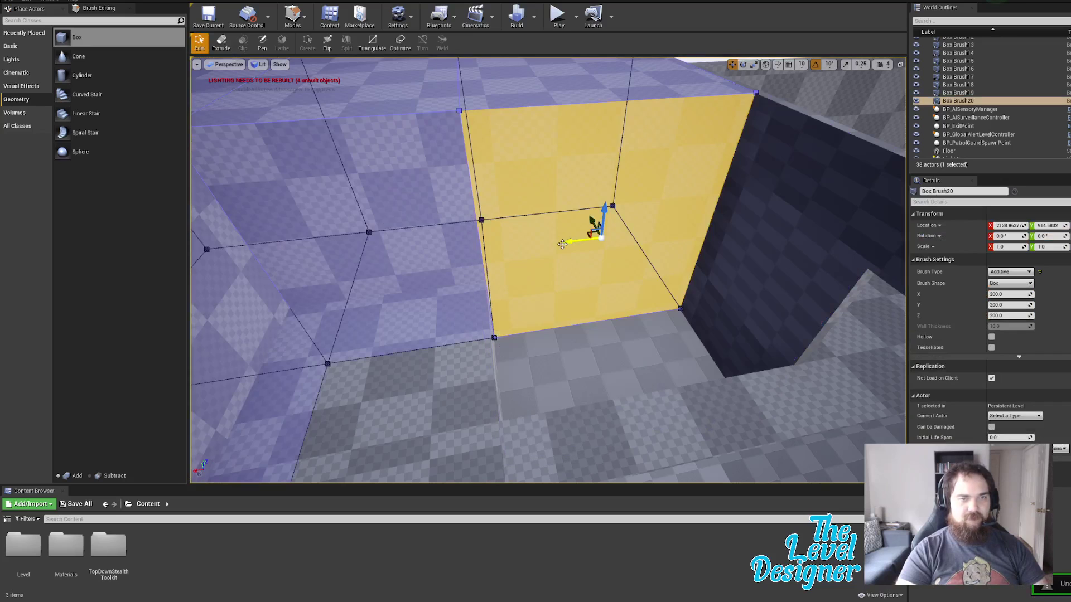
# Step: Duplicate Box Brush19 beside the opening and move the copy along the Y axis to about 1405.5
pyautogui.moveTo(533, 257); pyautogui.dragTo(534, 172, button='right')
pyautogui.click(647, 213)
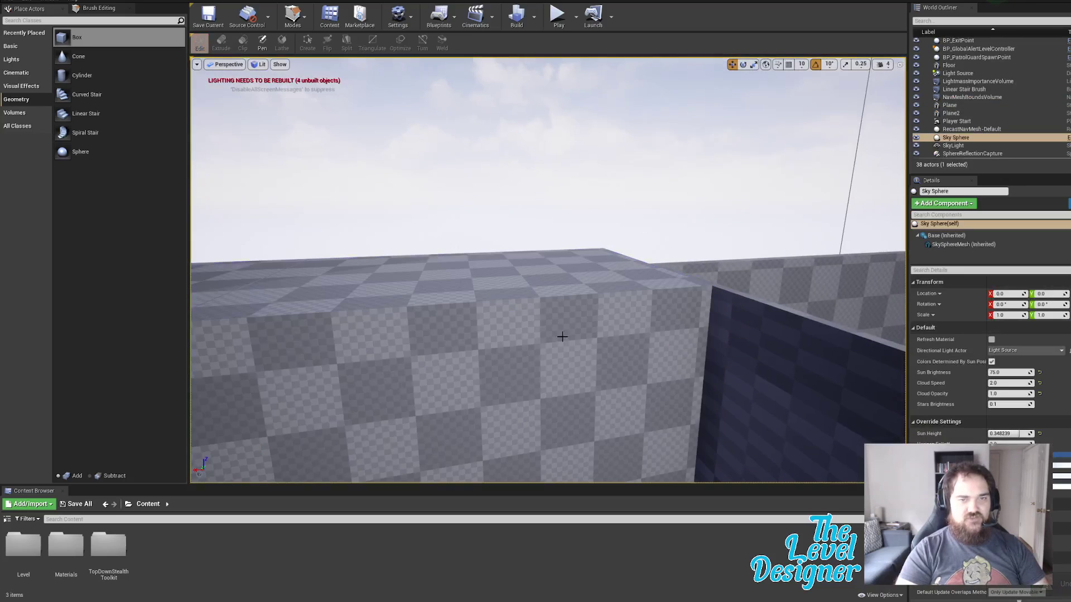
pyautogui.moveTo(562, 336); pyautogui.dragTo(781, 418, button='right')
pyautogui.hotkey('ctrl', 'z')
pyautogui.hotkey('ctrl', 'z')
pyautogui.hotkey('ctrl', 'z')
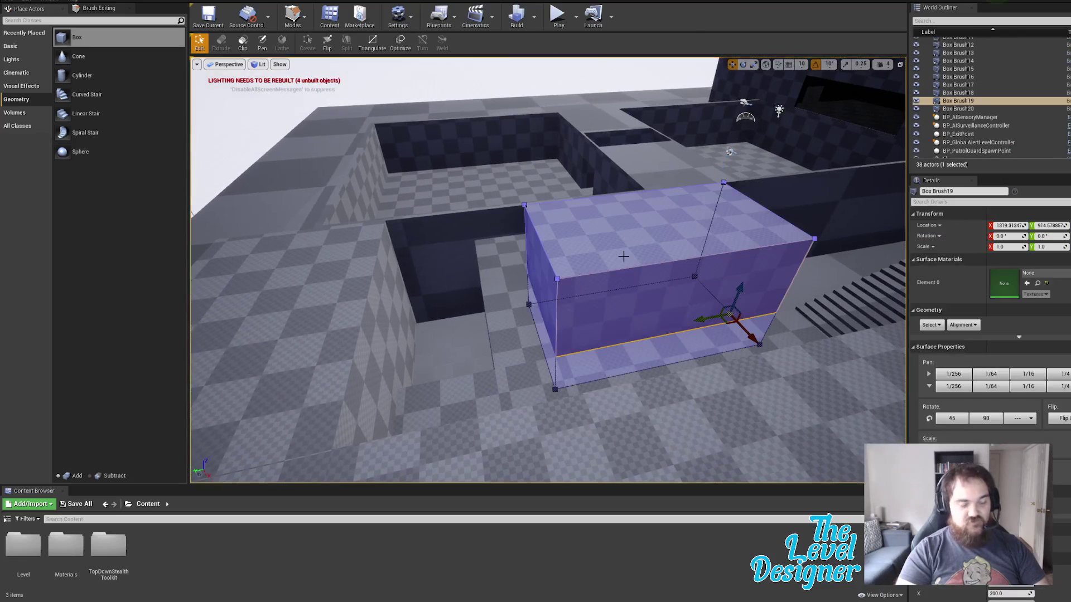
pyautogui.hotkey('ctrl', 'w')
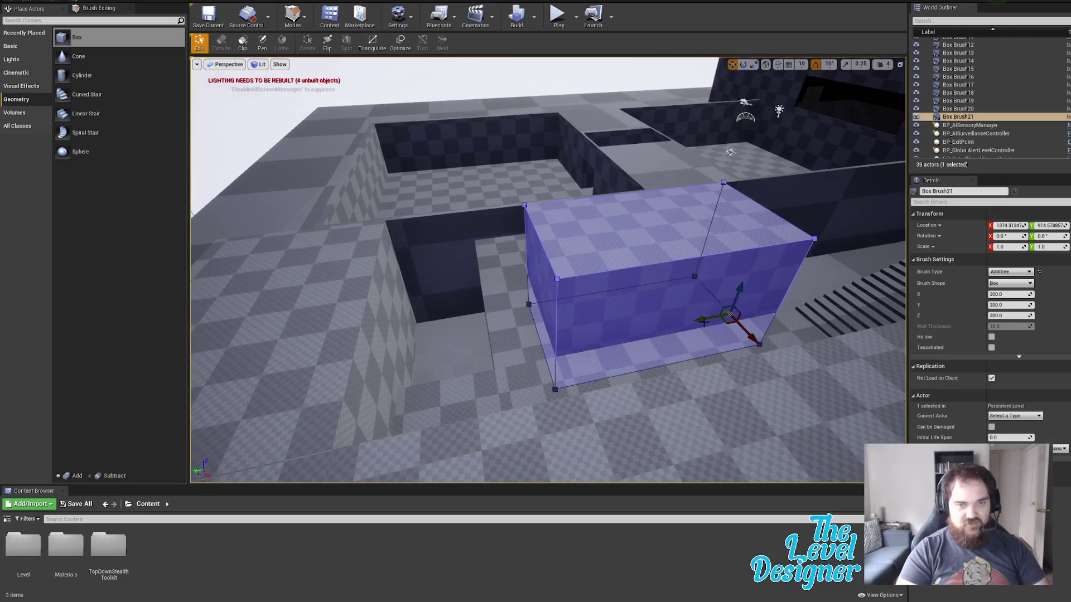
pyautogui.moveTo(700, 319); pyautogui.dragTo(584, 336)
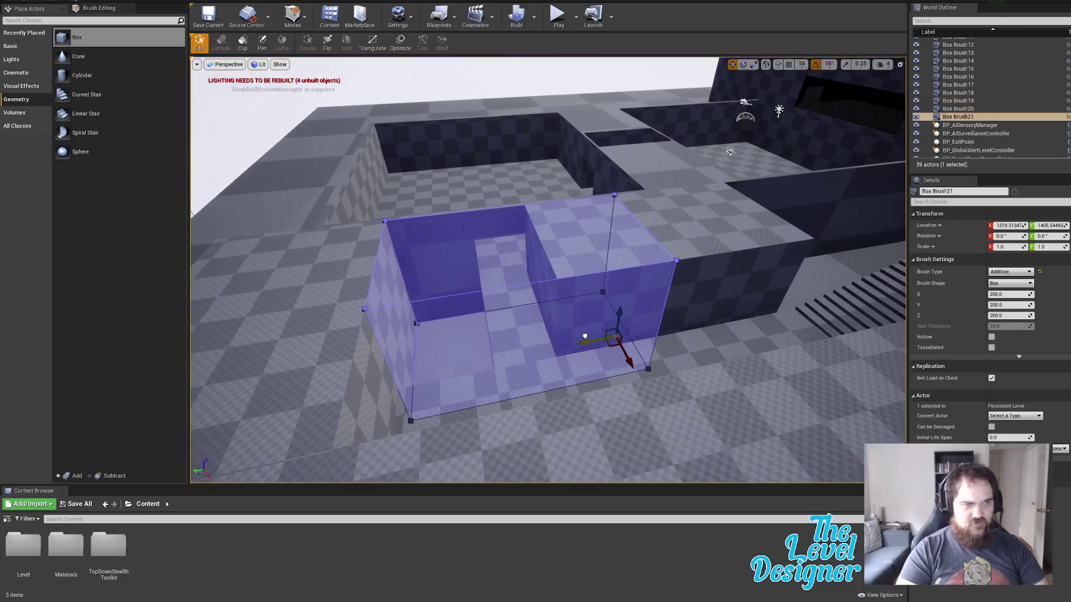
# Step: Select the duplicated block's side face and push it inward along the Y axis, leaving a passage beside the original block
pyautogui.press('w')
pyautogui.moveTo(585, 336)
pyautogui.mouseDown(button='right')
pyautogui.moveTo(463, 412)
pyautogui.moveTo(390, 340)
pyautogui.moveTo(692, 285)
pyautogui.mouseUp(button='right')
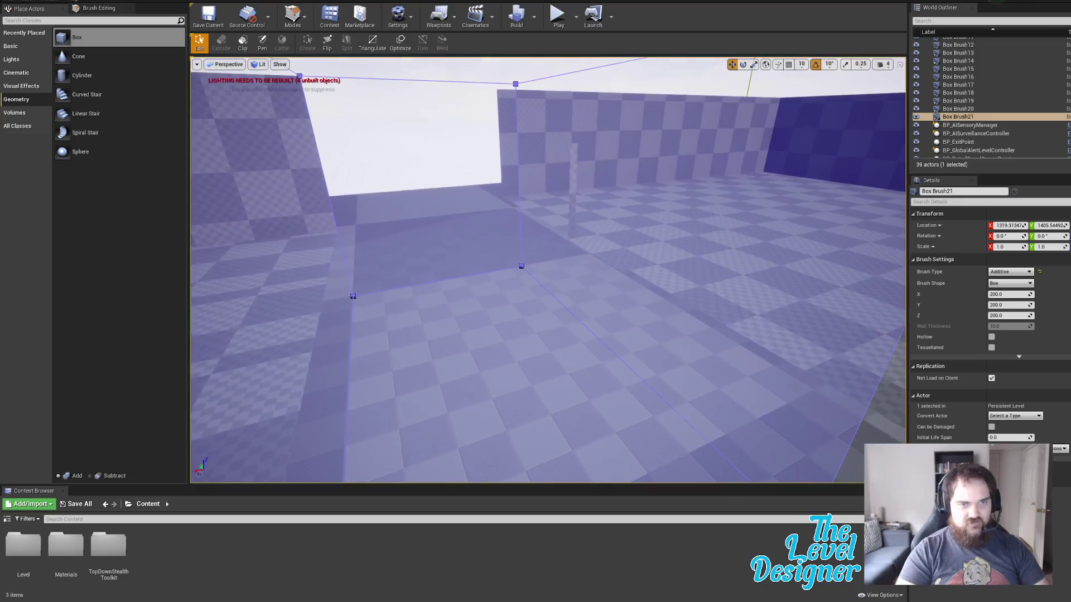
pyautogui.click(573, 324)
pyautogui.press('s')
pyautogui.moveTo(573, 324); pyautogui.dragTo(683, 329, button='right')
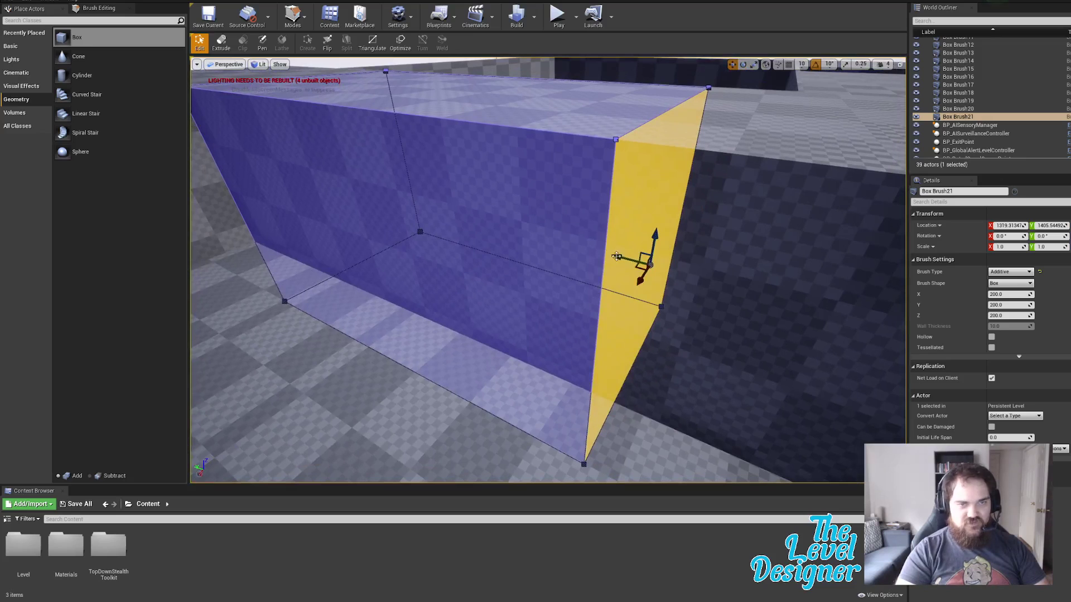
pyautogui.moveTo(620, 257); pyautogui.dragTo(410, 222)
pyautogui.press('a')
pyautogui.moveTo(410, 222)
pyautogui.mouseDown(button='right')
pyautogui.moveTo(513, 236)
pyautogui.moveTo(499, 251)
pyautogui.moveTo(458, 248)
pyautogui.moveTo(465, 231)
pyautogui.mouseUp(button='right')
pyautogui.press('w')
pyautogui.press('a')
pyautogui.press('d')
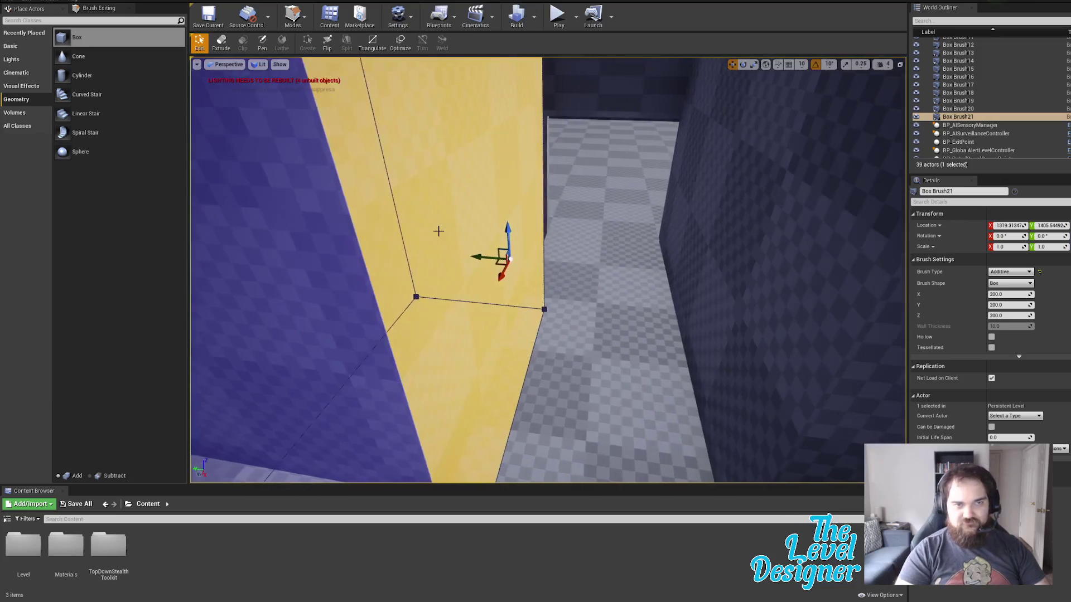
pyautogui.moveTo(472, 257); pyautogui.dragTo(477, 257)
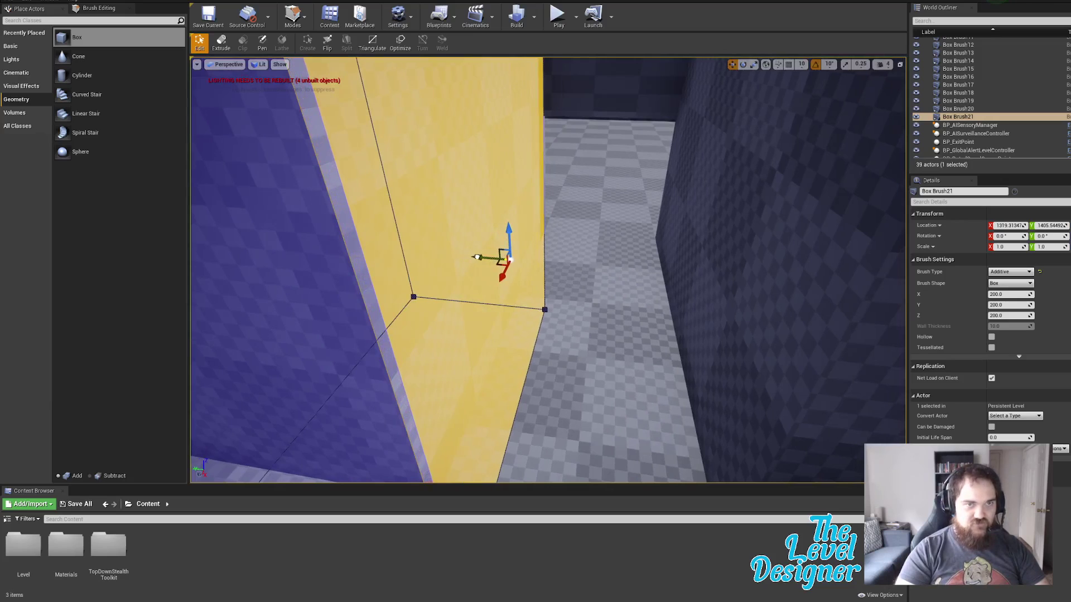
# Step: Select the narrowed block's top face and lower it along the Z axis below the neighbouring wall
pyautogui.moveTo(597, 225); pyautogui.dragTo(596, 188, button='right')
pyautogui.click(586, 101)
pyautogui.moveTo(585, 100); pyautogui.dragTo(374, 246, button='right')
pyautogui.press('e')
pyautogui.click(390, 250)
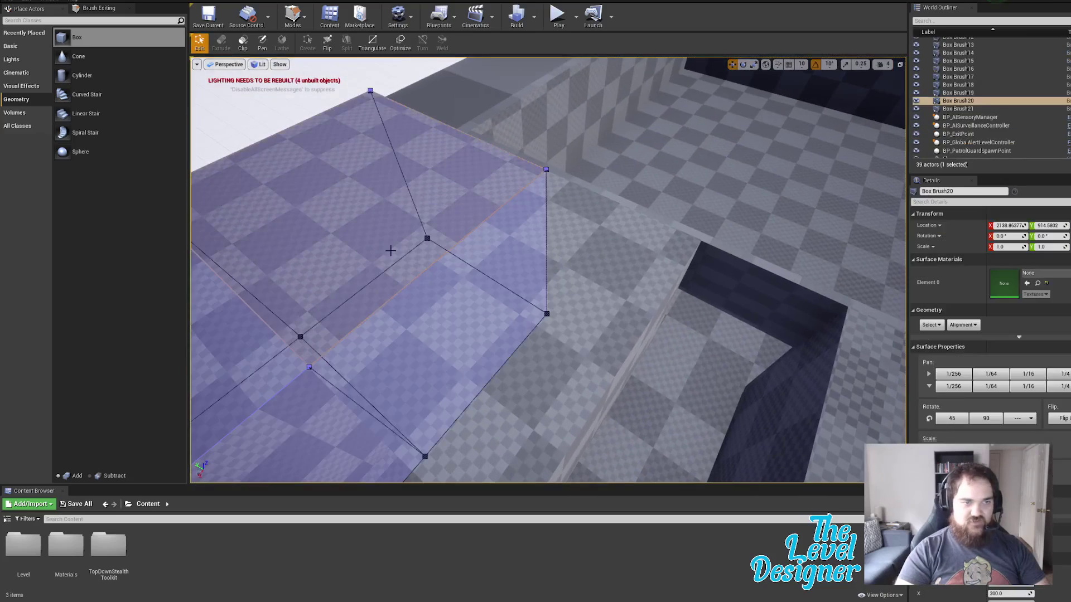
pyautogui.click(623, 277)
pyautogui.moveTo(623, 277)
pyautogui.mouseDown(button='right')
pyautogui.moveTo(519, 282)
pyautogui.moveTo(550, 246)
pyautogui.moveTo(519, 296)
pyautogui.moveTo(594, 218)
pyautogui.mouseUp(button='right')
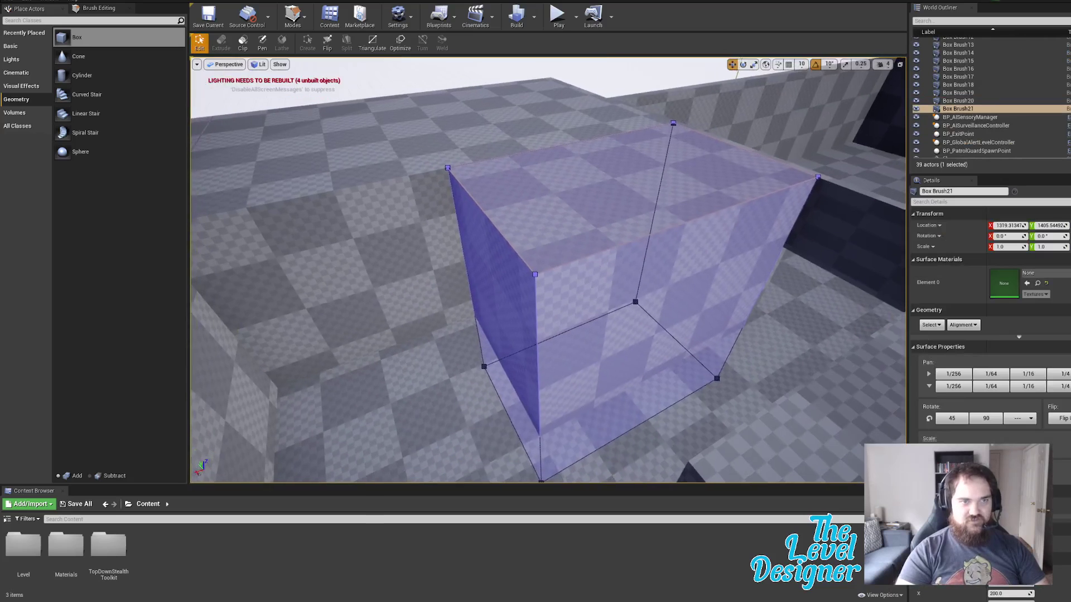
pyautogui.click(593, 218)
pyautogui.moveTo(632, 143)
pyautogui.mouseDown()
pyautogui.moveTo(632, 242)
pyautogui.moveTo(633, 201)
pyautogui.moveTo(645, 199)
pyautogui.mouseUp()
pyautogui.press('w')
pyautogui.moveTo(643, 199)
pyautogui.mouseDown(button='right')
pyautogui.moveTo(611, 202)
pyautogui.moveTo(562, 177)
pyautogui.mouseUp(button='right')
pyautogui.moveTo(575, 240); pyautogui.dragTo(576, 242, button='right')
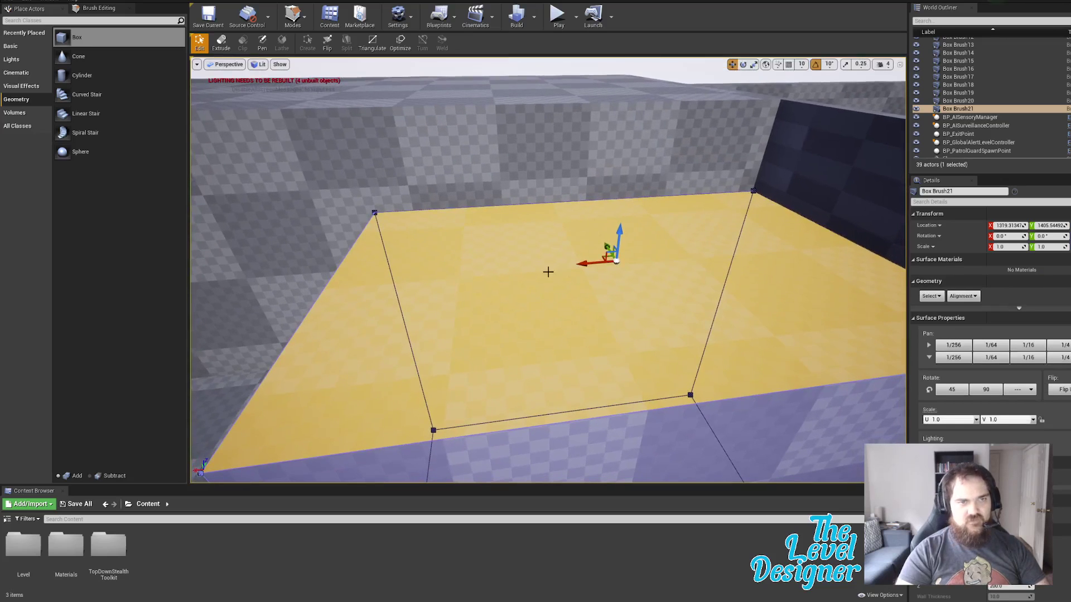
# Step: Extrude the lowered block's top face upward to add an upper section, and return to geometry editing
pyautogui.click(221, 42)
pyautogui.moveTo(622, 229); pyautogui.dragTo(617, 82)
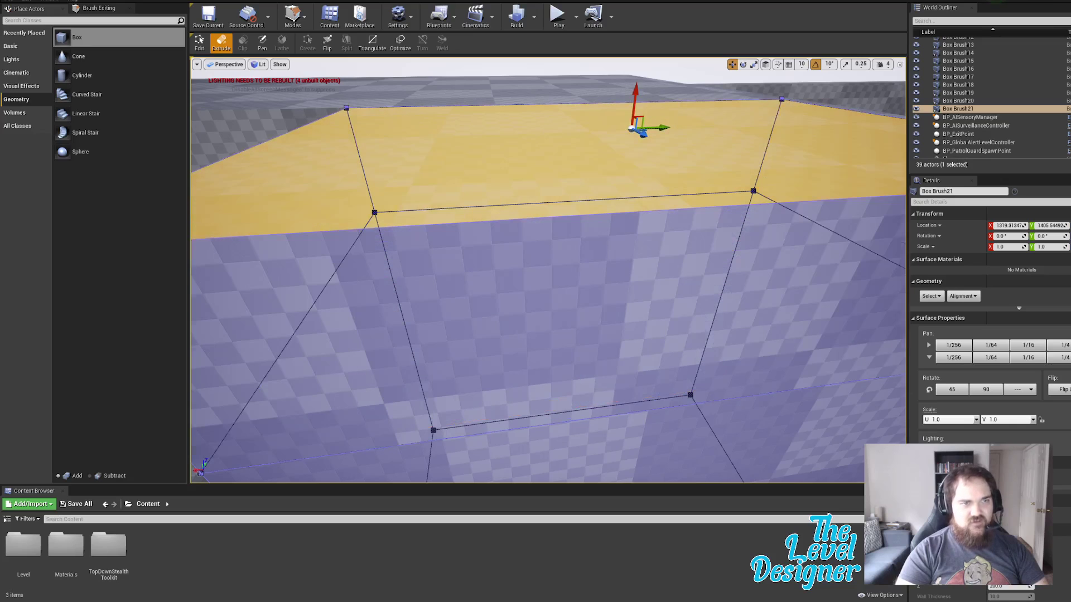
pyautogui.moveTo(571, 186); pyautogui.dragTo(576, 186, button='right')
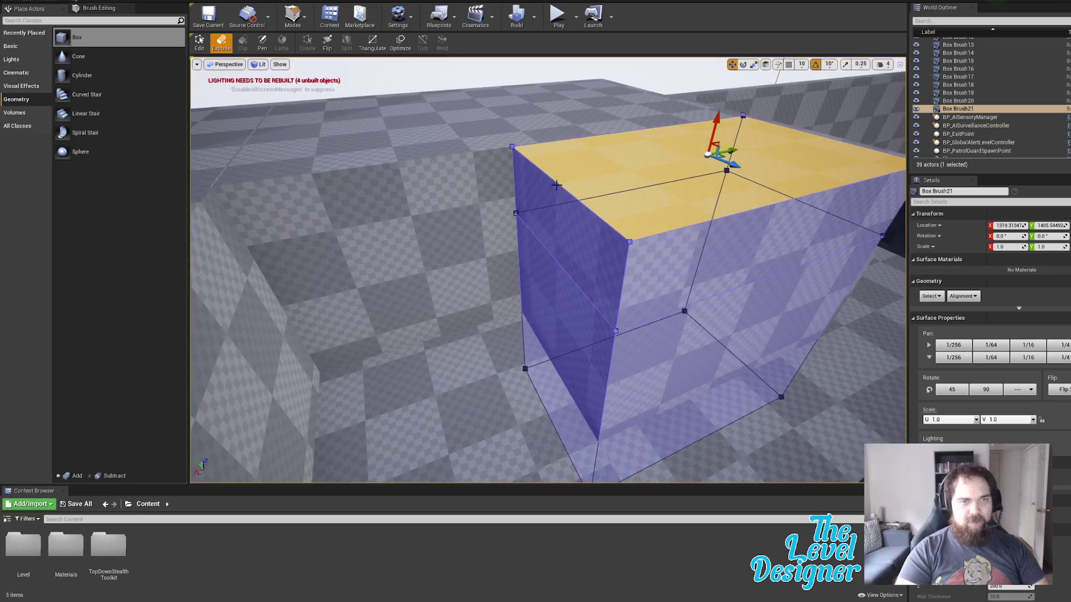
pyautogui.click(199, 43)
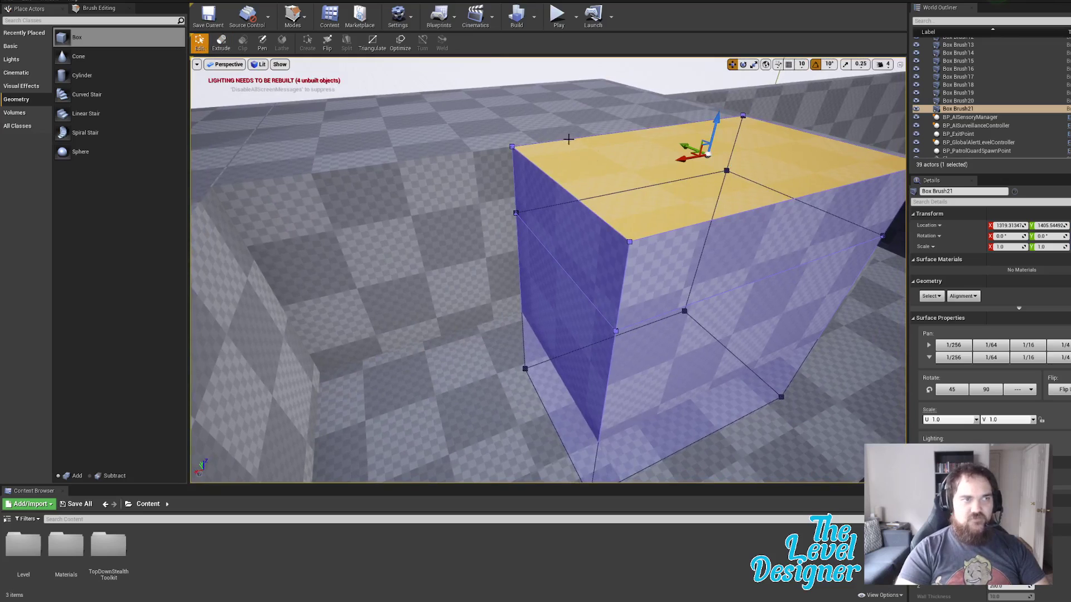
# Step: Pull the upper section's end edge inward along the X axis and lower the edge beneath it to shape a sloped face
pyautogui.click(570, 194)
pyautogui.moveTo(604, 176)
pyautogui.mouseDown(button='right')
pyautogui.moveTo(580, 195)
pyautogui.moveTo(575, 173)
pyautogui.moveTo(502, 276)
pyautogui.mouseUp(button='right')
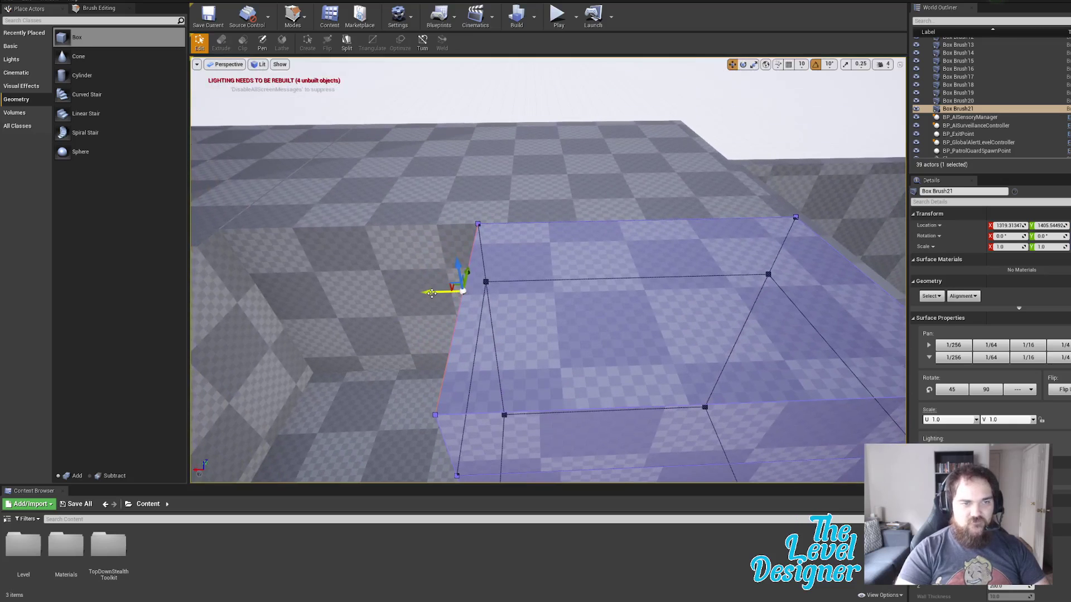
pyautogui.moveTo(432, 294); pyautogui.dragTo(561, 286)
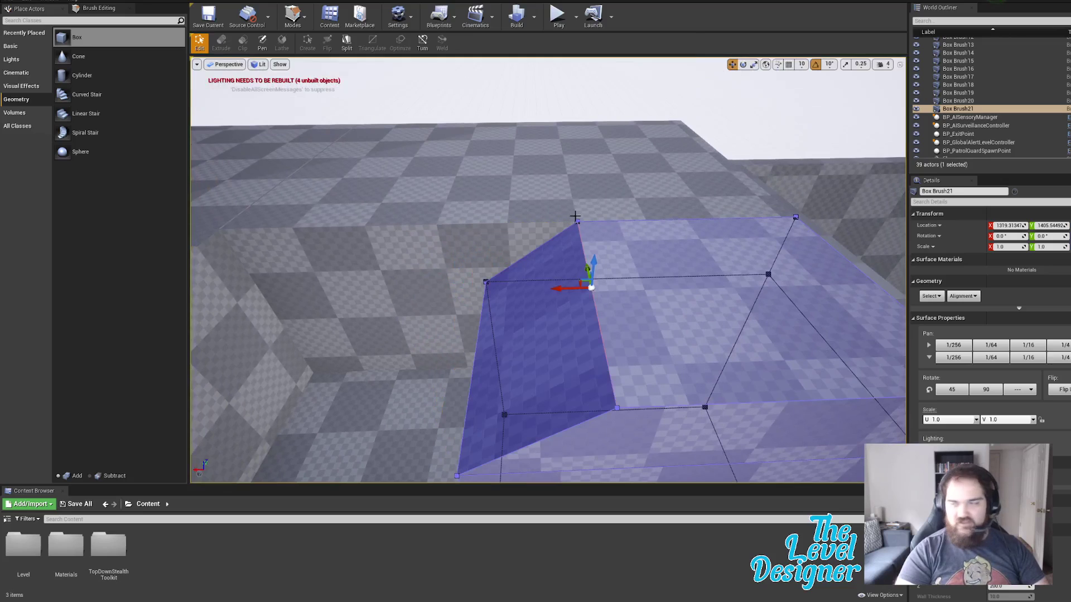
pyautogui.moveTo(457, 392); pyautogui.dragTo(609, 383, button='right')
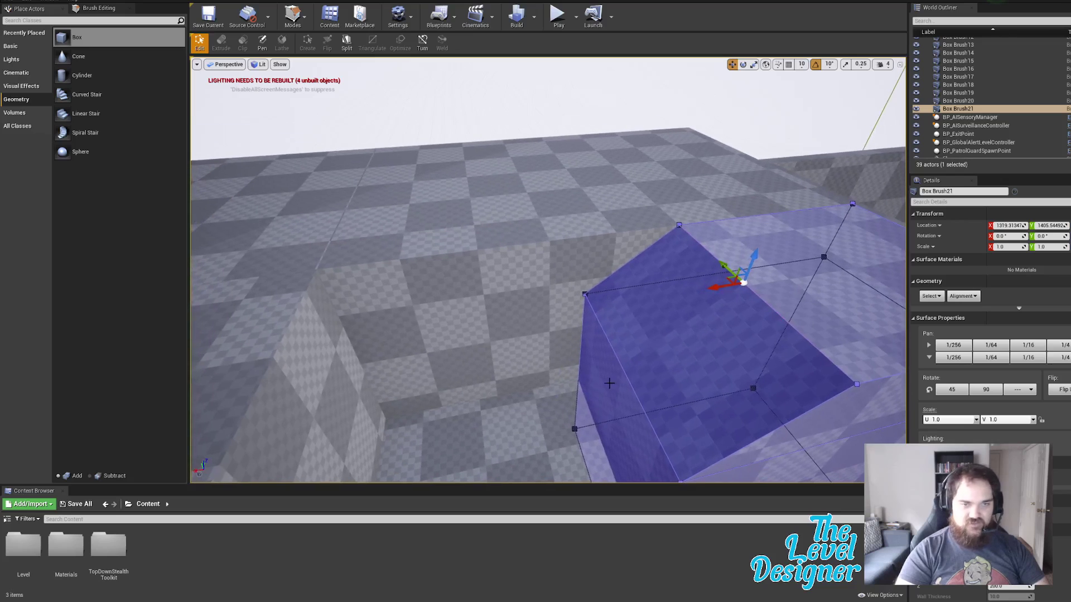
pyautogui.click(624, 372)
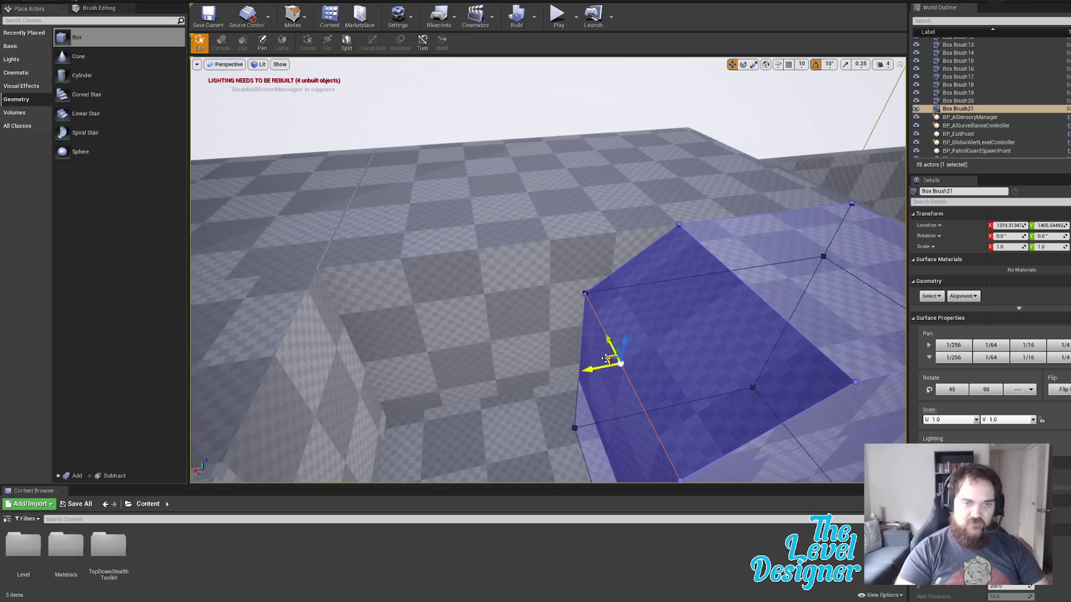
pyautogui.moveTo(623, 342)
pyautogui.mouseDown()
pyautogui.moveTo(615, 398)
pyautogui.moveTo(621, 379)
pyautogui.mouseUp()
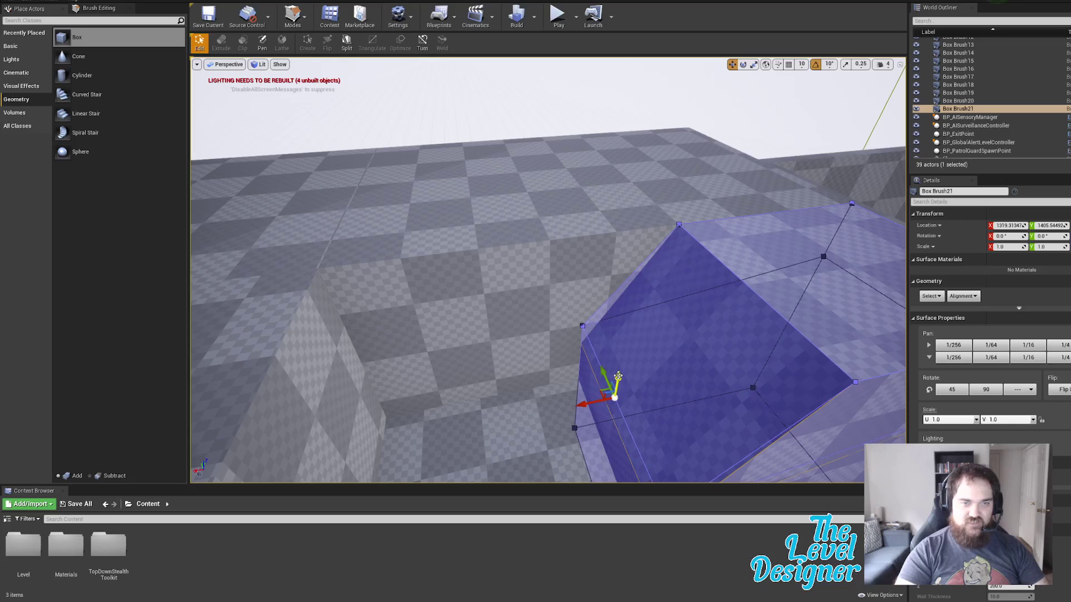
# Step: Start a playtest with the SHG loadout and run the character through the doorway to the sloped block in the corner
pyautogui.click(556, 16)
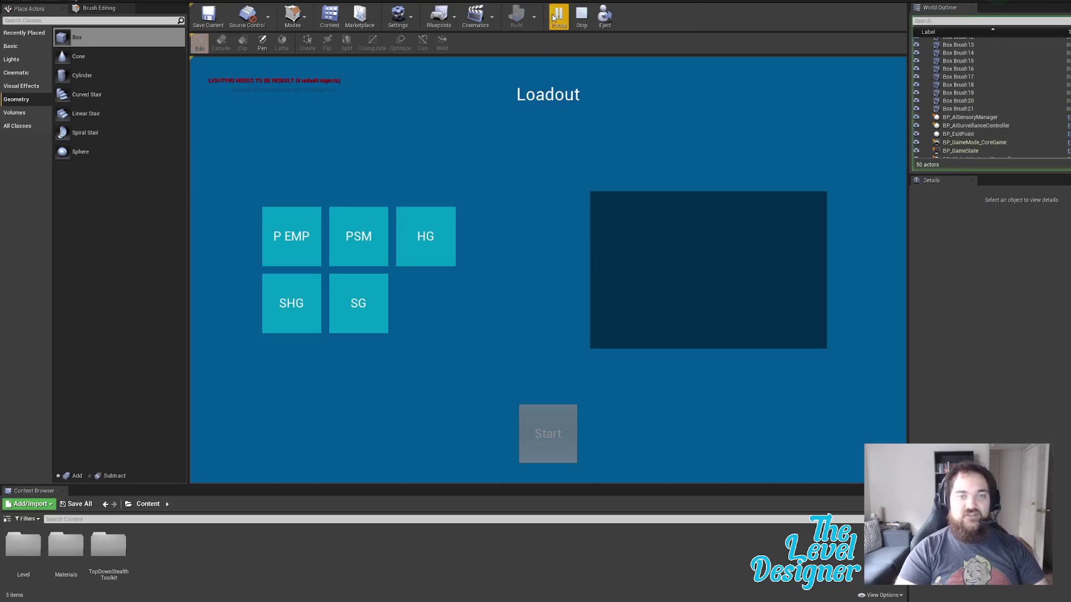
pyautogui.click(291, 303)
pyautogui.click(547, 433)
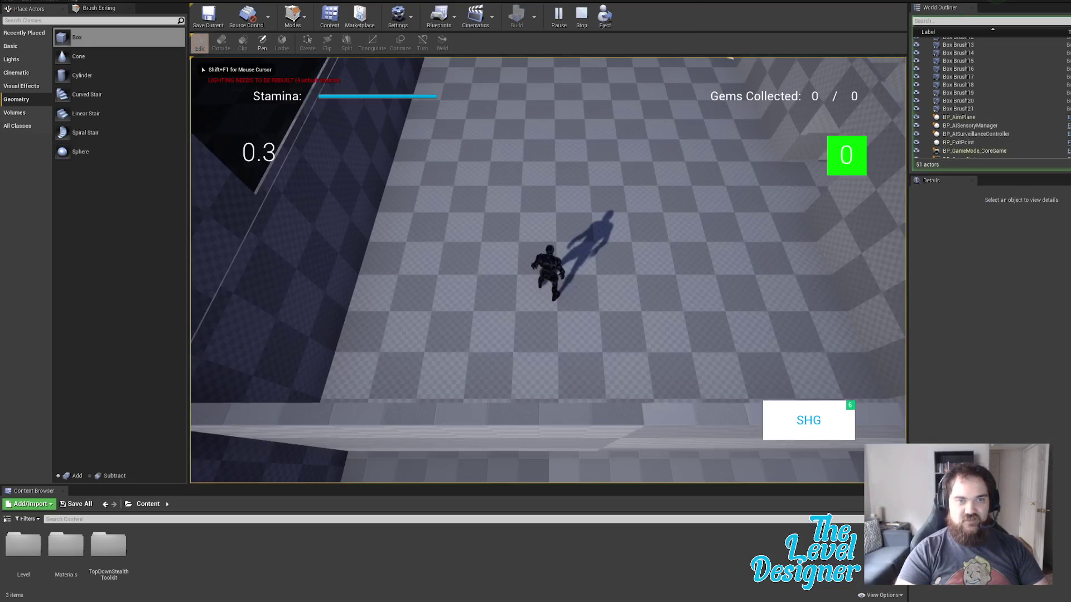
pyautogui.press('w')
pyautogui.hotkey('shift', 'd')
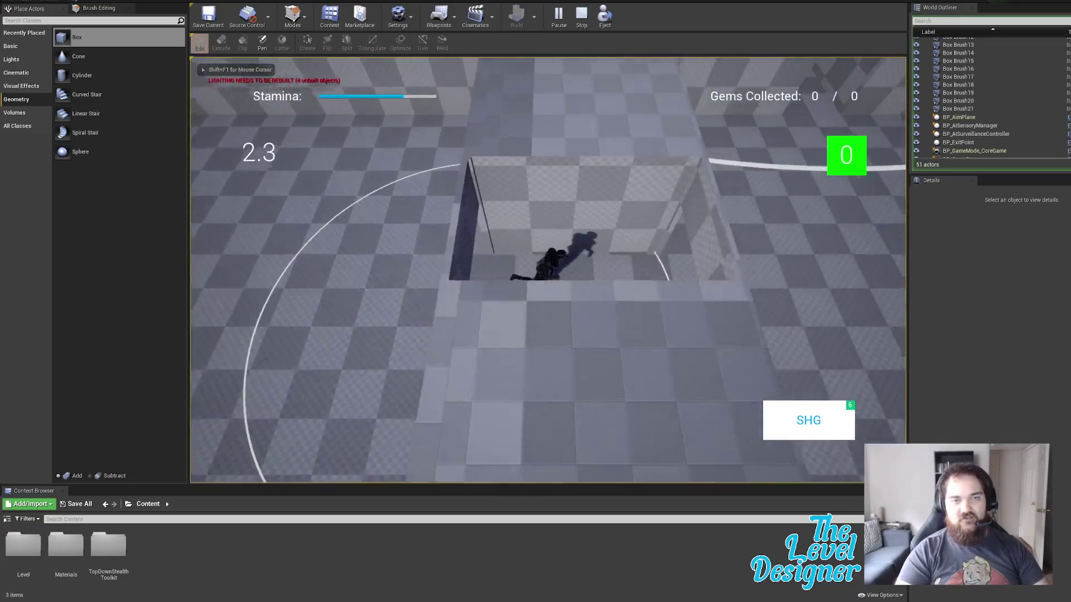
pyautogui.hotkey('shift', 'w')
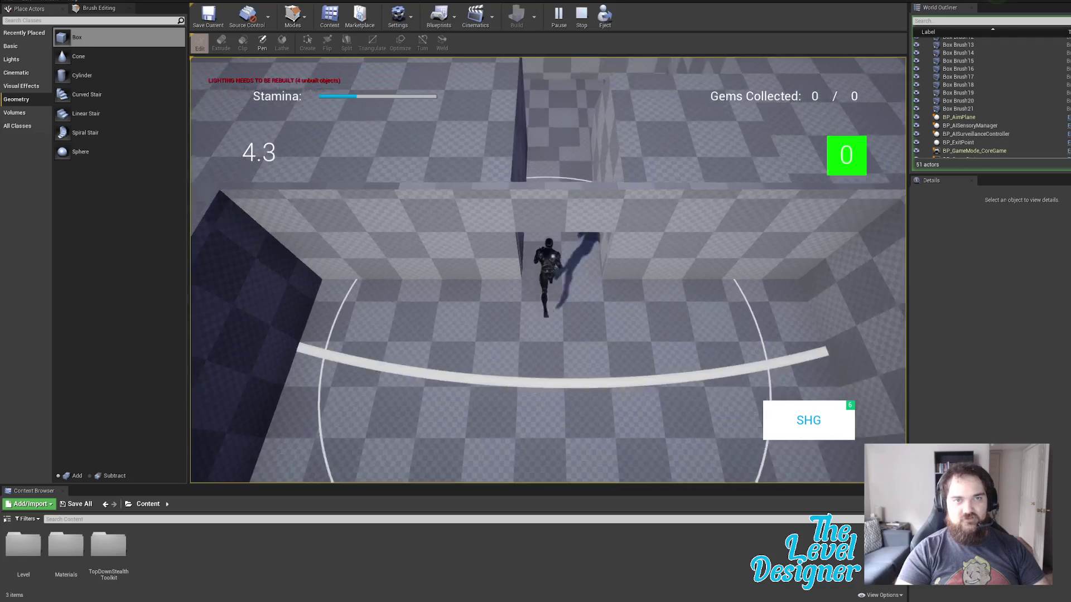
pyautogui.press('d')
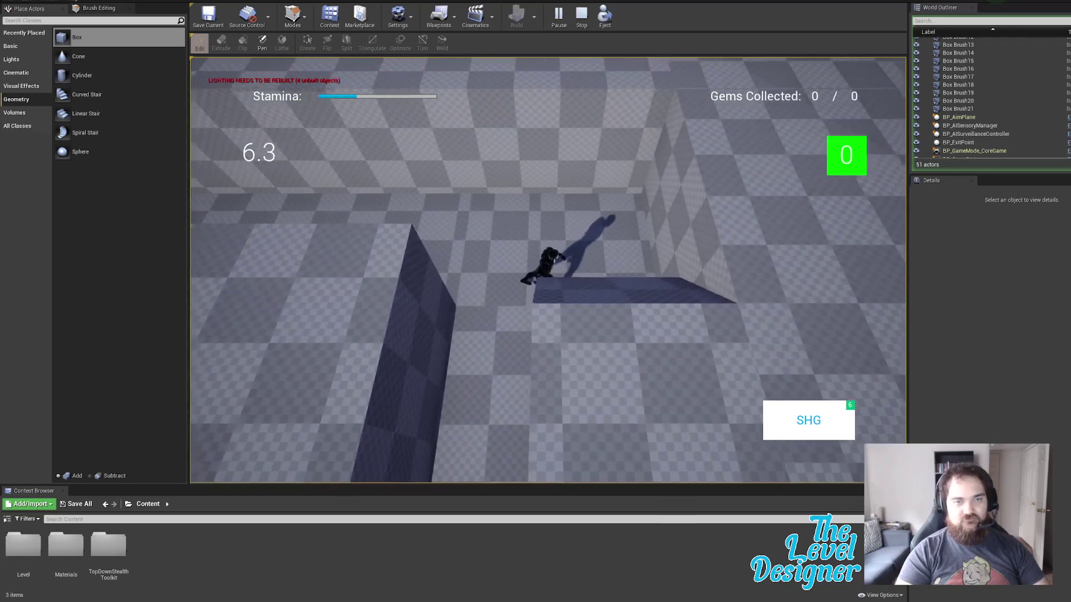
pyautogui.press('w')
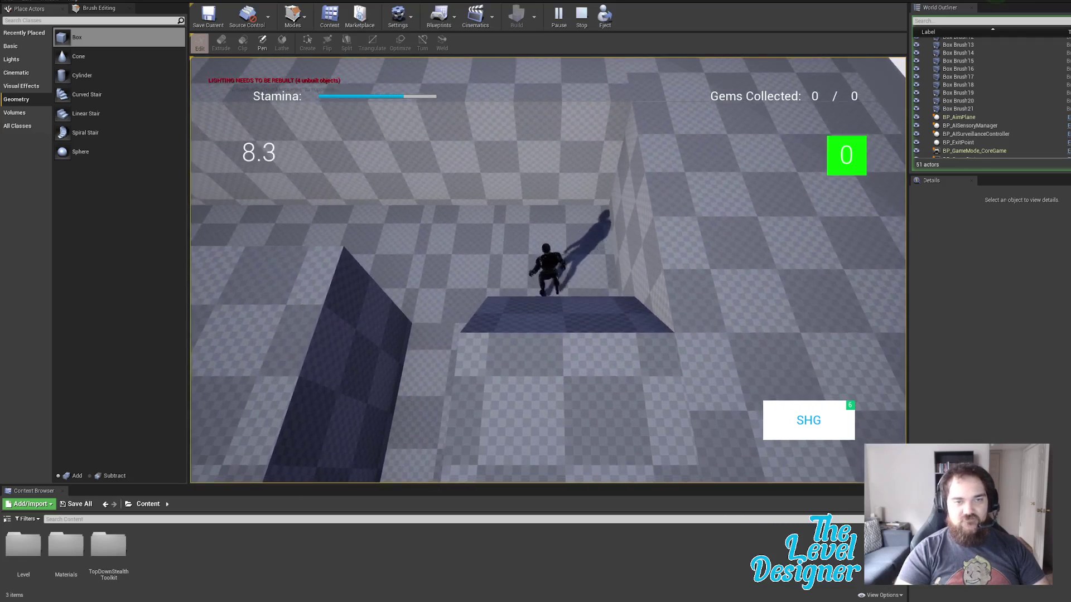
# Step: Walk the character up against the sloped block's end face to check how much of the character it hides
pyautogui.press('w')
pyautogui.press('w')
pyautogui.press('s')
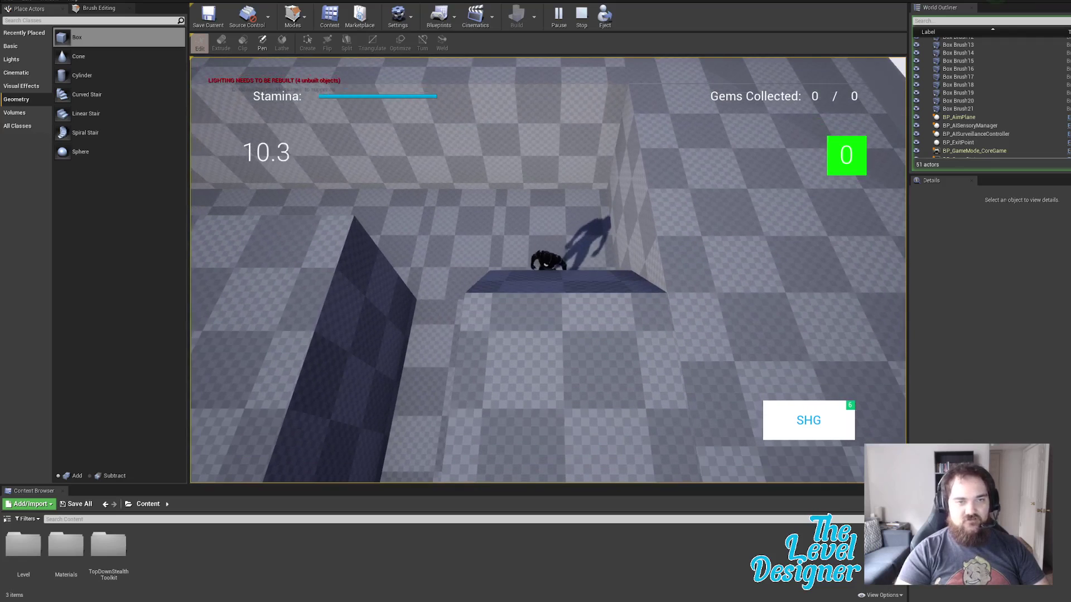
pyautogui.press('a')
pyautogui.press('d')
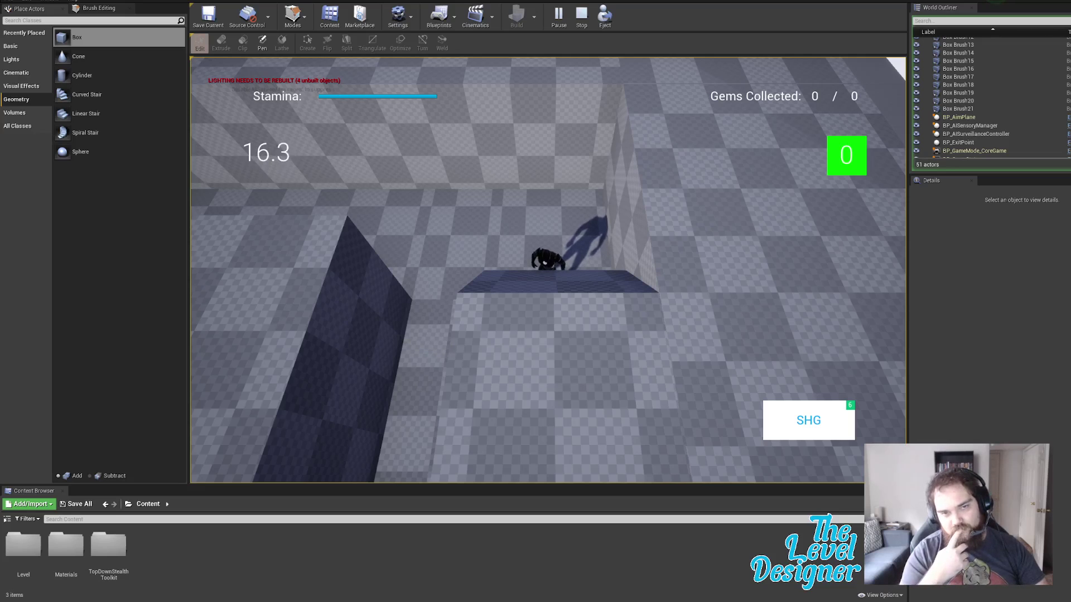
pyautogui.press('w')
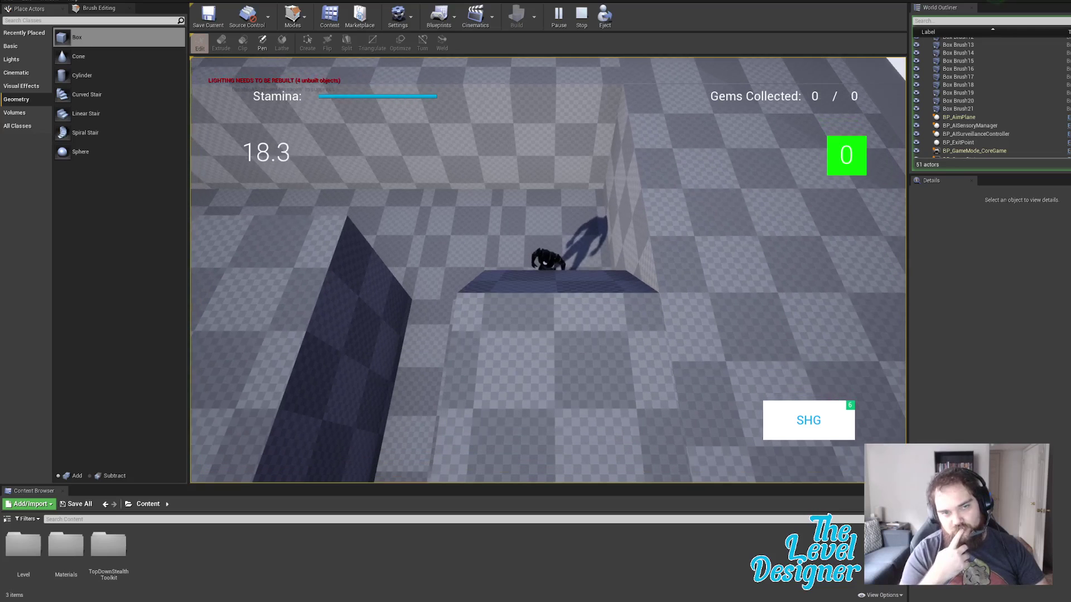
pyautogui.press('w')
pyautogui.press('s')
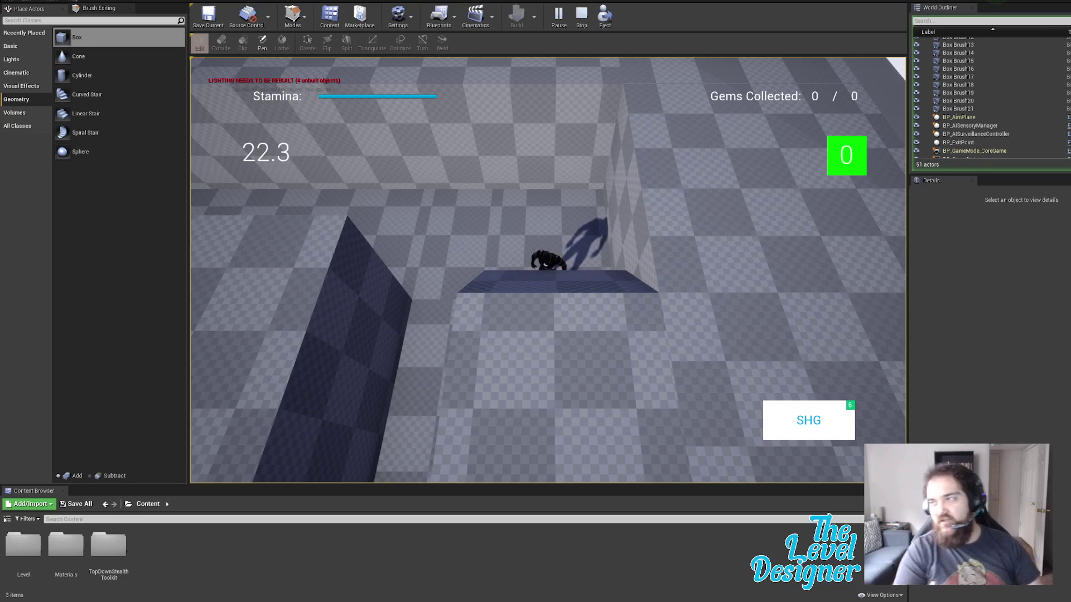
# Step: Run the character back to the open room, return to the sloped block, and end the playtest
pyautogui.press('a')
pyautogui.hotkey('shift', 's')
pyautogui.hotkey('shift', 'a')
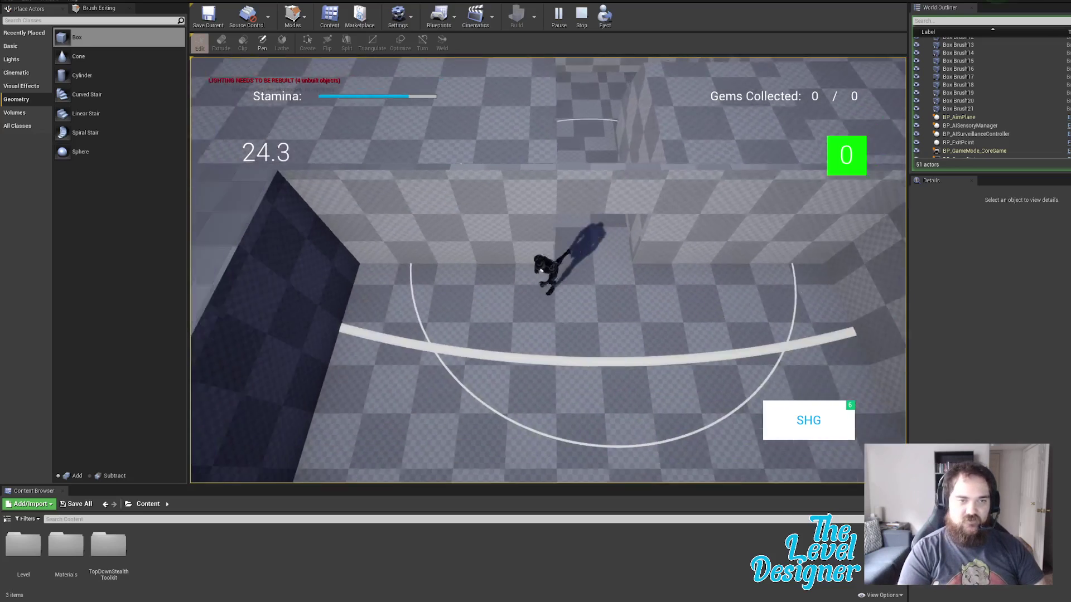
pyautogui.hotkey('shift', 's')
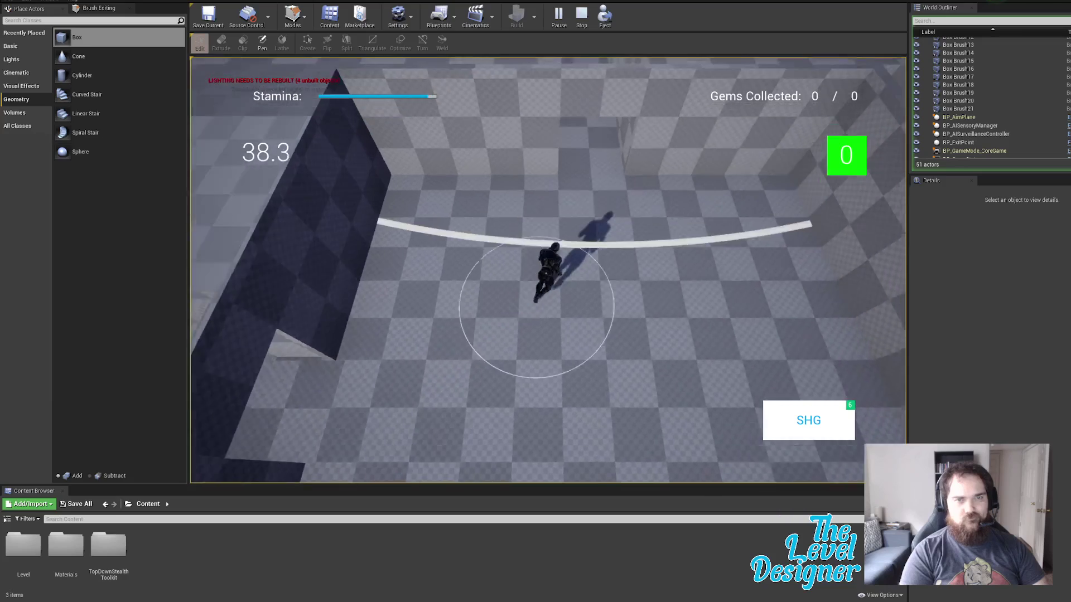
pyautogui.press('d')
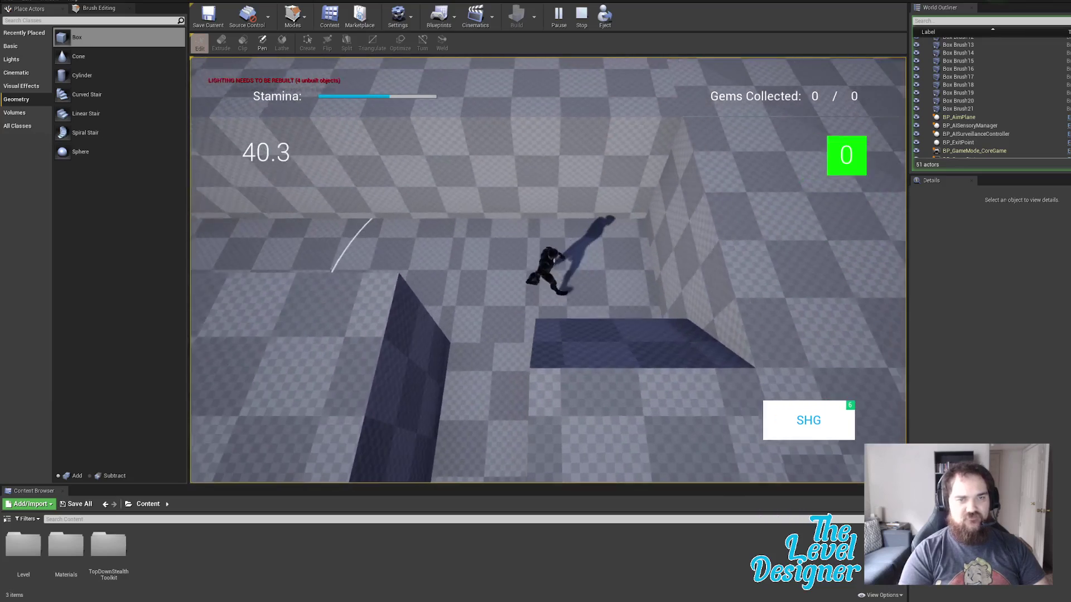
pyautogui.press('s')
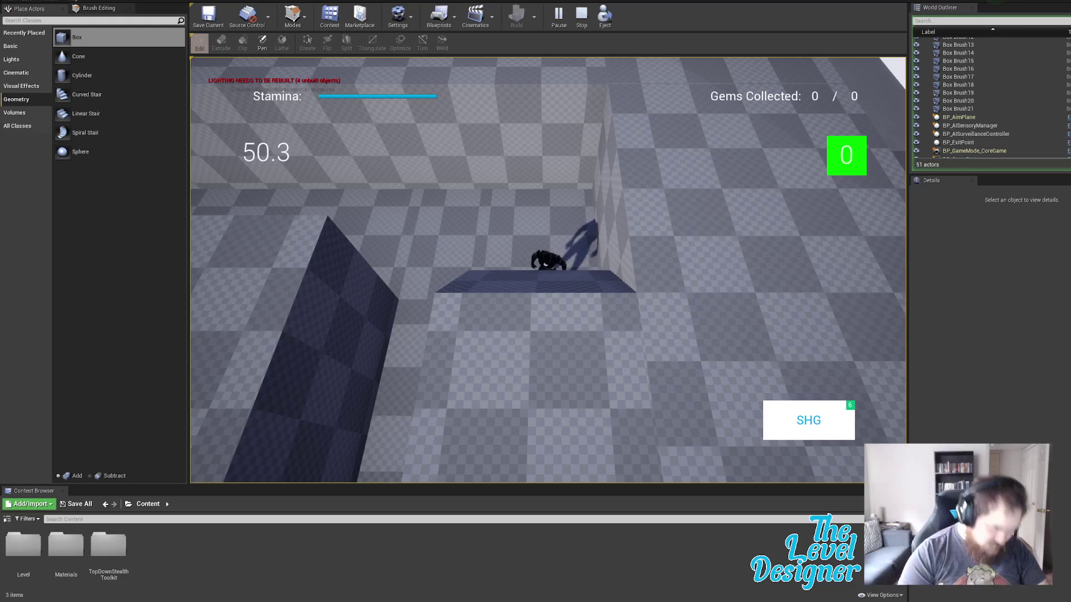
pyautogui.press('Escape')
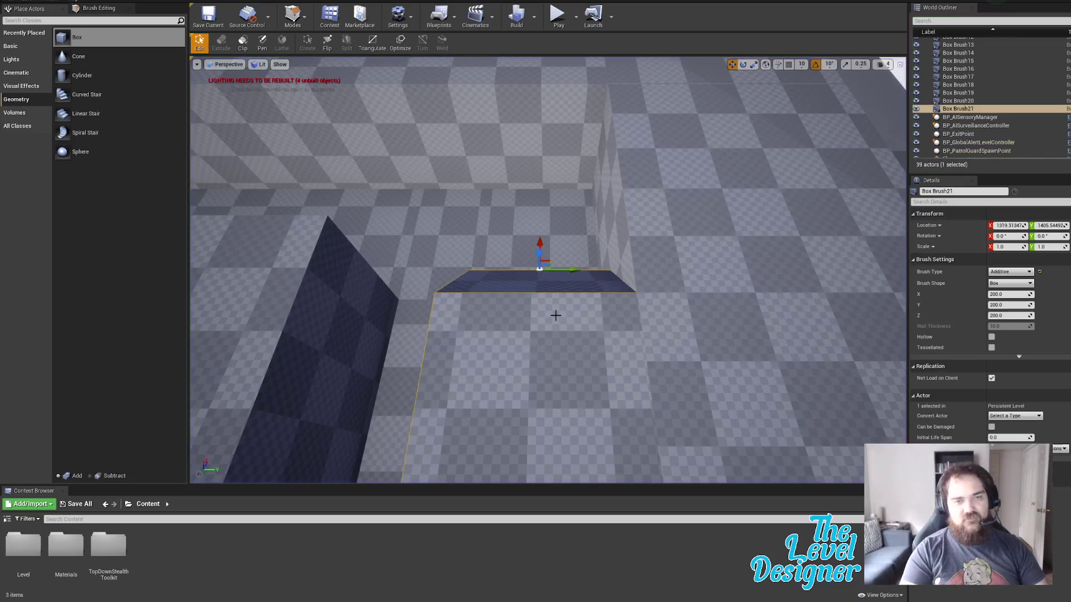
# Step: Pull the lower edge of the block's end face inward along the X axis, in line with the top edge as seen from the game camera
pyautogui.click(589, 270)
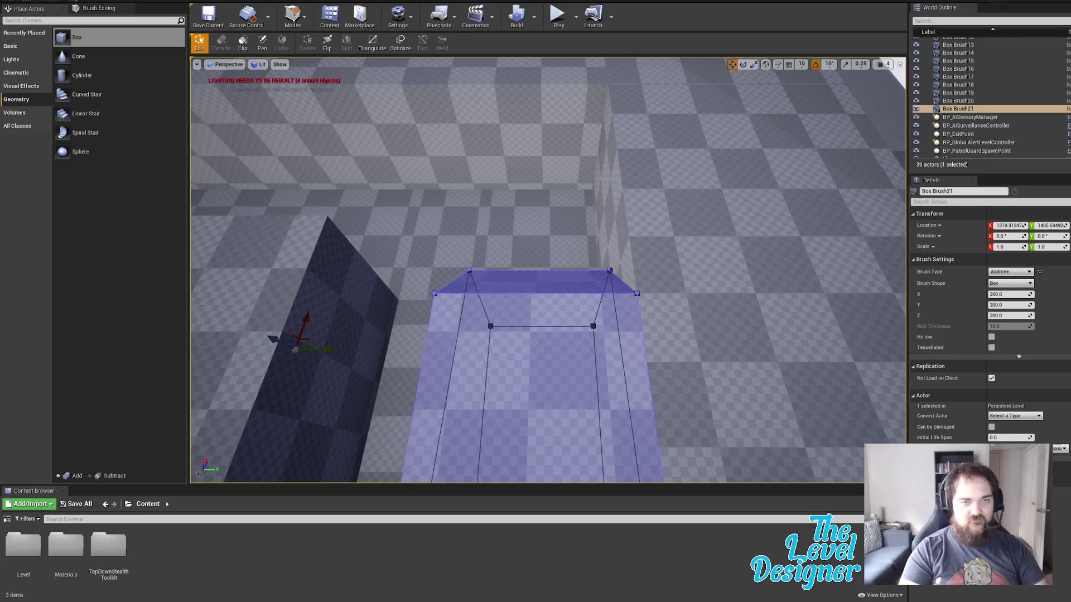
pyautogui.click(589, 270)
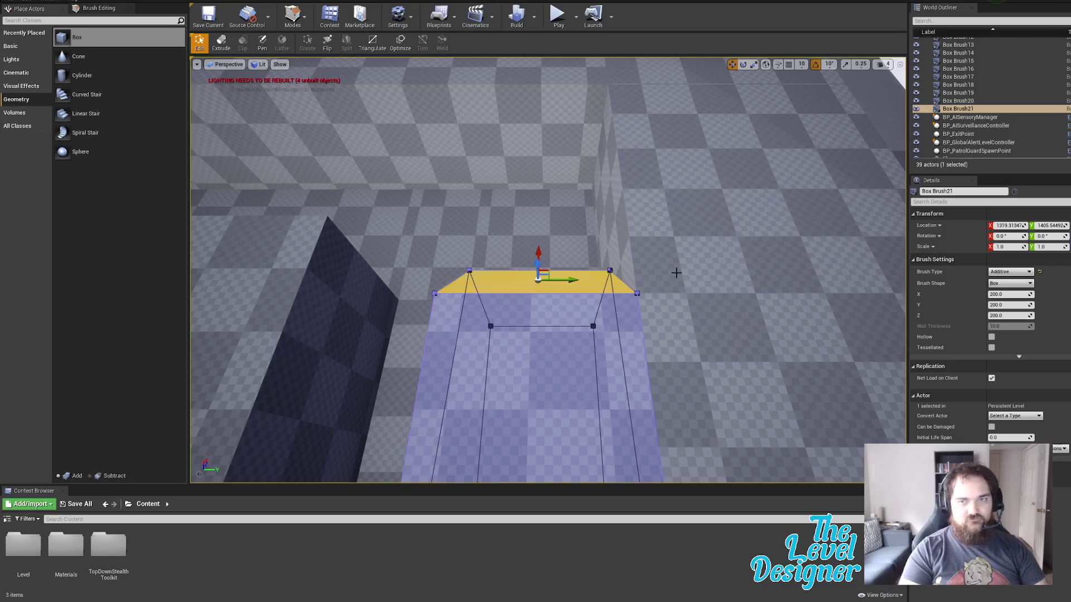
pyautogui.click(601, 271)
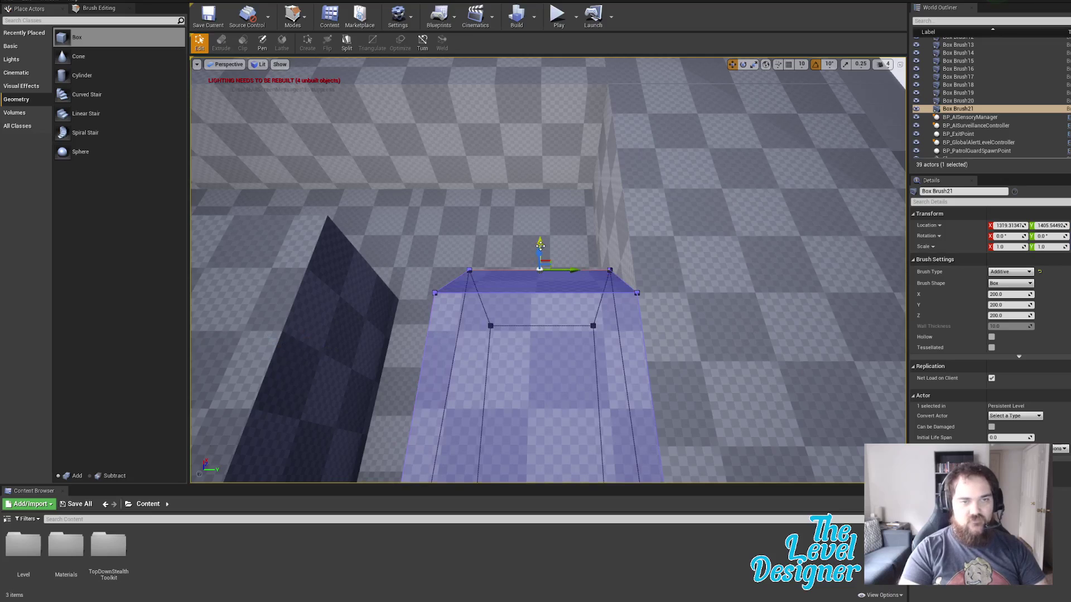
pyautogui.moveTo(539, 254); pyautogui.dragTo(545, 292)
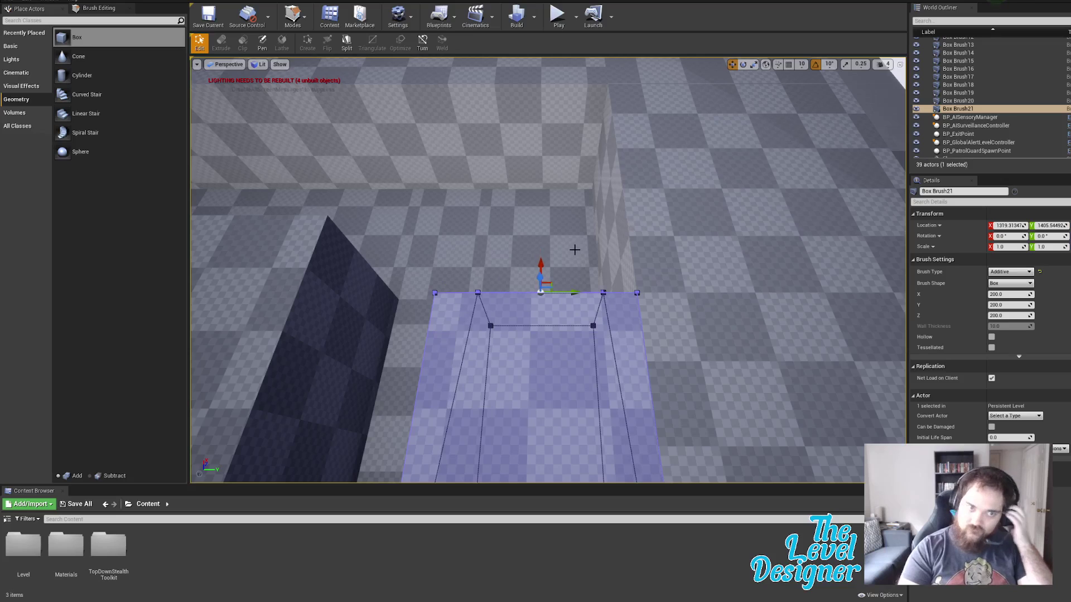
# Step: Playtest again with the SHG loadout and run the character through the doorway to the reshaped end face
pyautogui.click(558, 16)
pyautogui.click(291, 303)
pyautogui.click(548, 434)
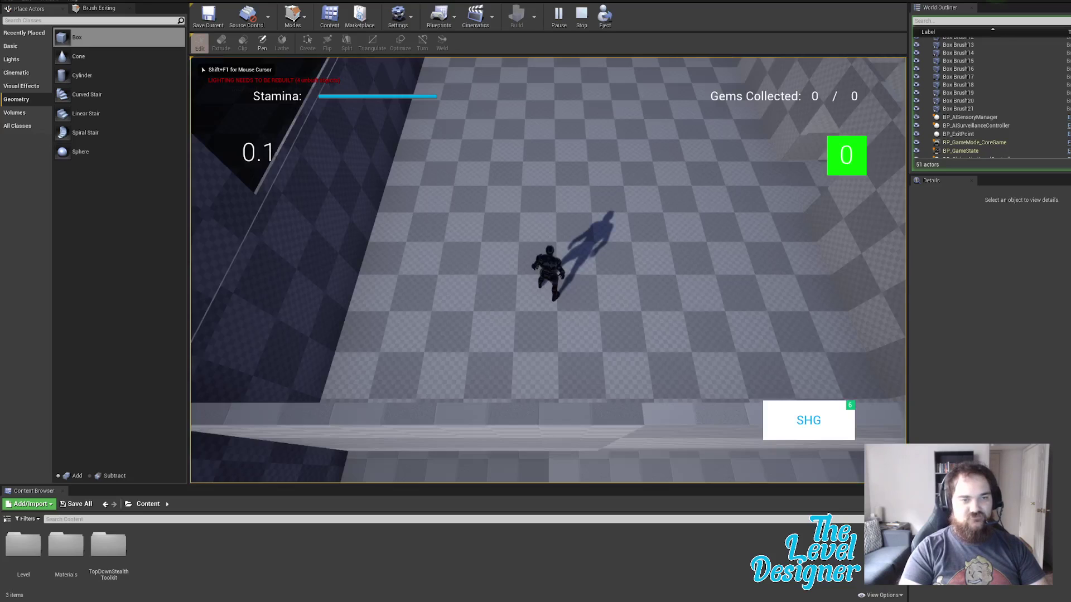
pyautogui.hotkey('shift', 'w')
pyautogui.hotkey('shift', 'd')
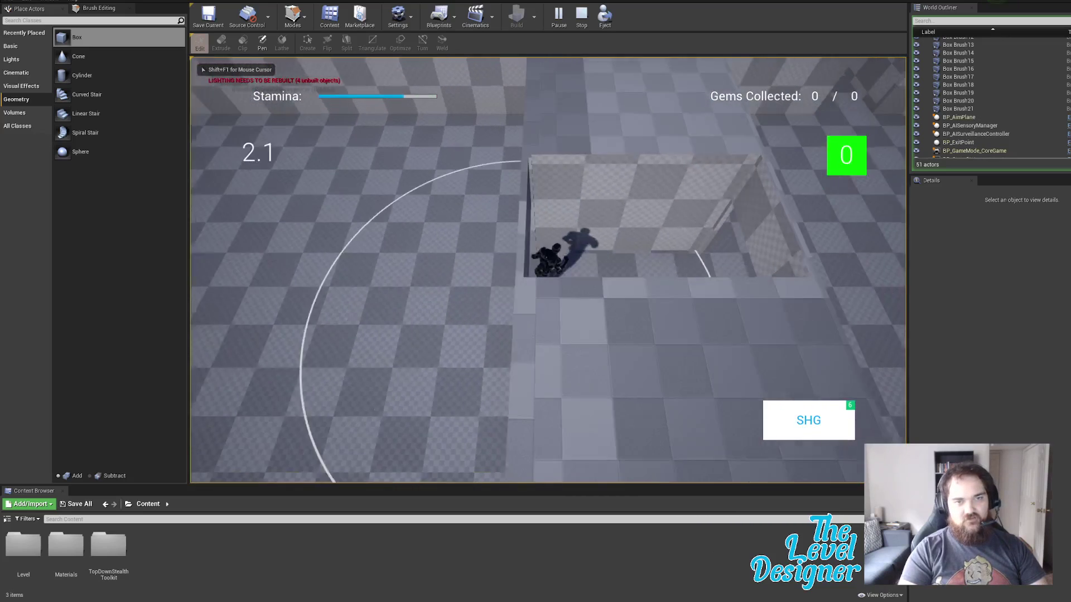
pyautogui.hotkey('shift', 'd')
pyautogui.hotkey('shift', 'w')
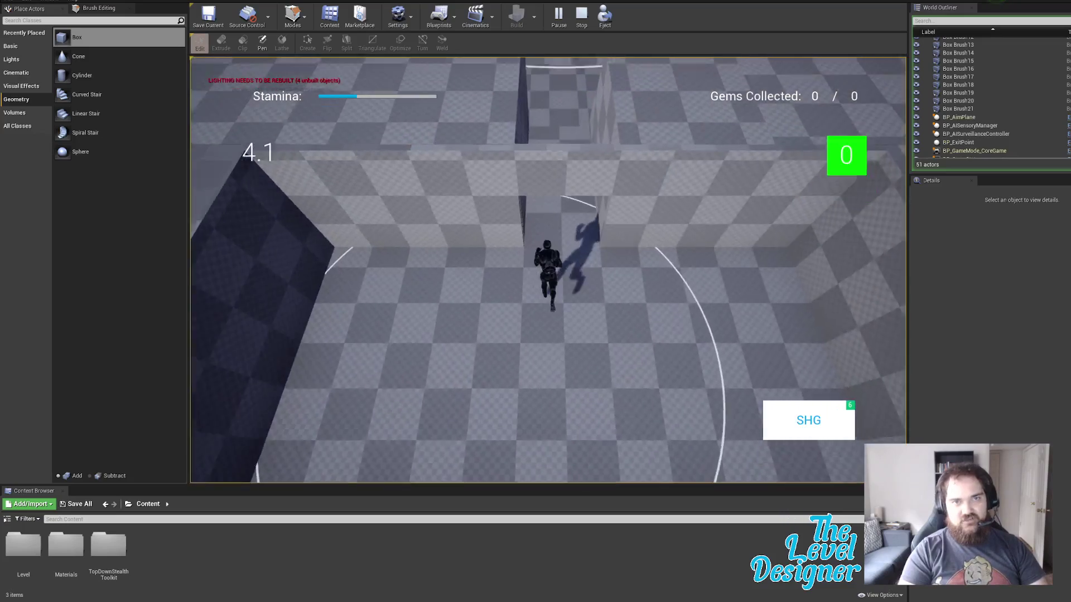
pyautogui.hotkey('shift', 'd')
pyautogui.hotkey('shift', 's')
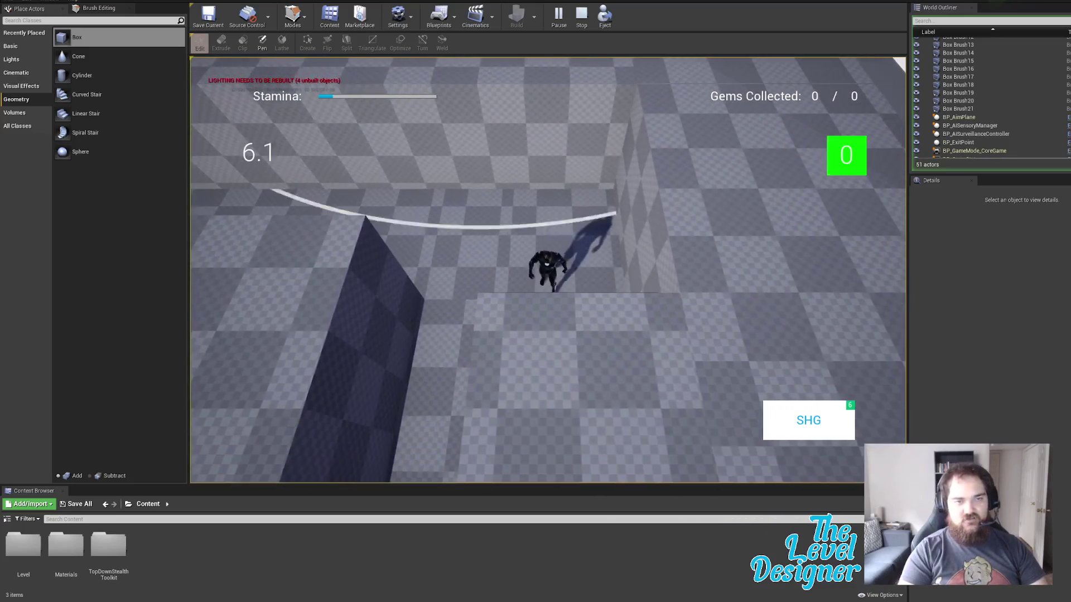
# Step: Move the character from side to side along the reshaped face and step away from it to check visibility
pyautogui.press('d')
pyautogui.press('a')
pyautogui.press('d')
pyautogui.press('a')
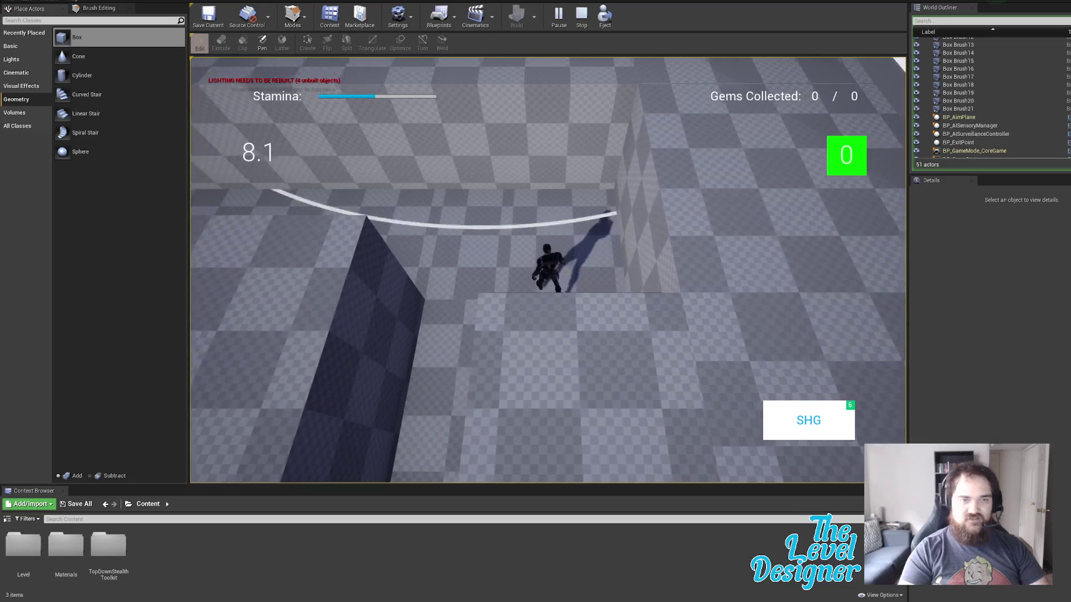
pyautogui.press('d')
pyautogui.press('w')
pyautogui.hotkey('shift', 'a')
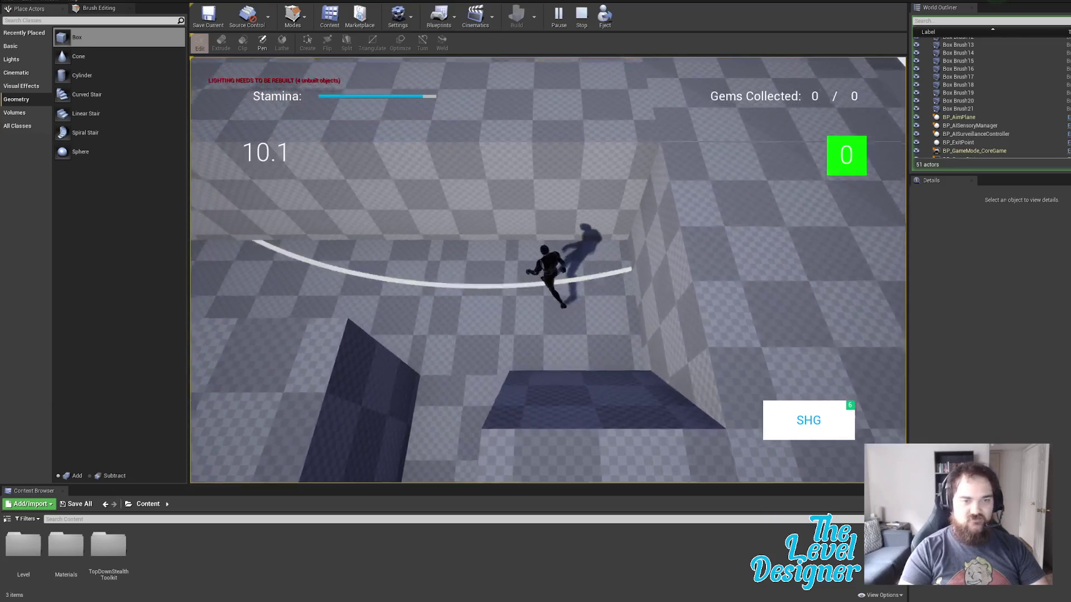
pyautogui.press('d')
pyautogui.press('s')
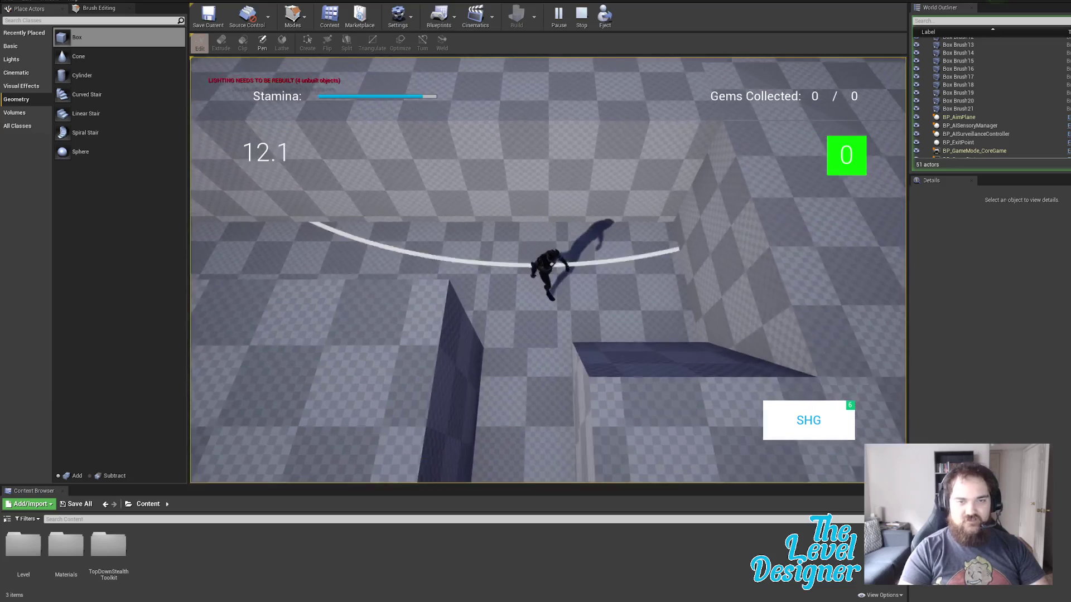
# Step: Walk the character between the side wall, the reshaped face and the passage entrance to examine the corner from several positions
pyautogui.press('d')
pyautogui.press('w')
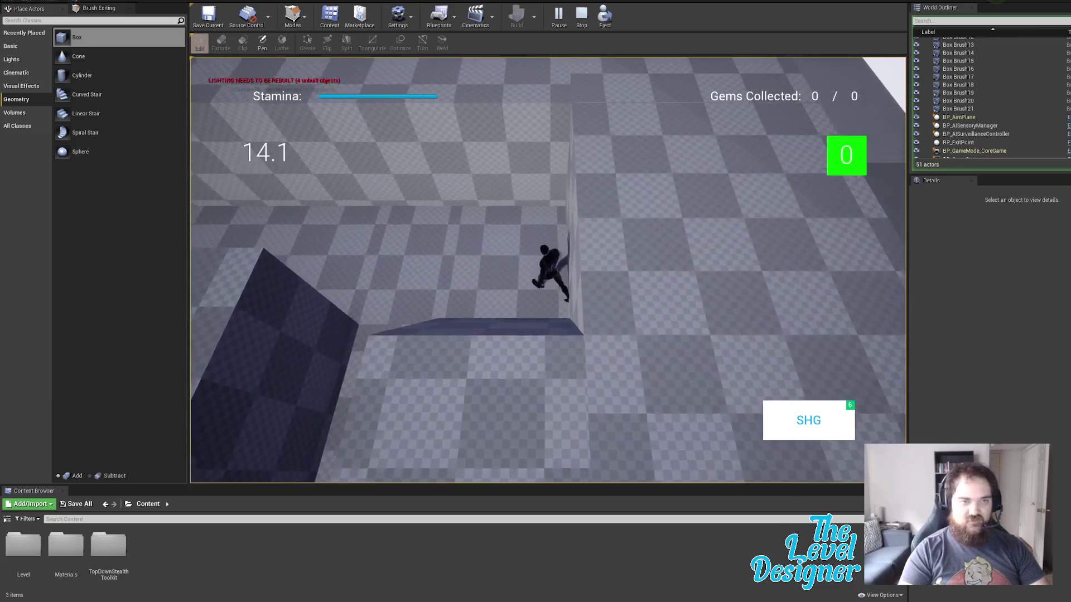
pyautogui.press('a')
pyautogui.press('s')
pyautogui.press('w')
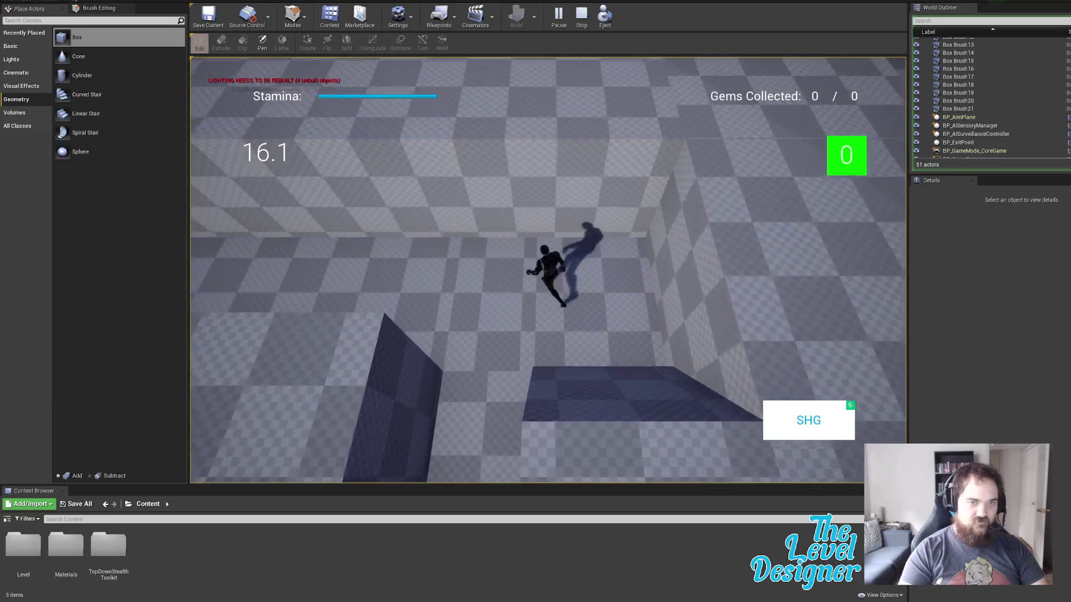
pyautogui.press('a')
pyautogui.press('s')
pyautogui.press('d')
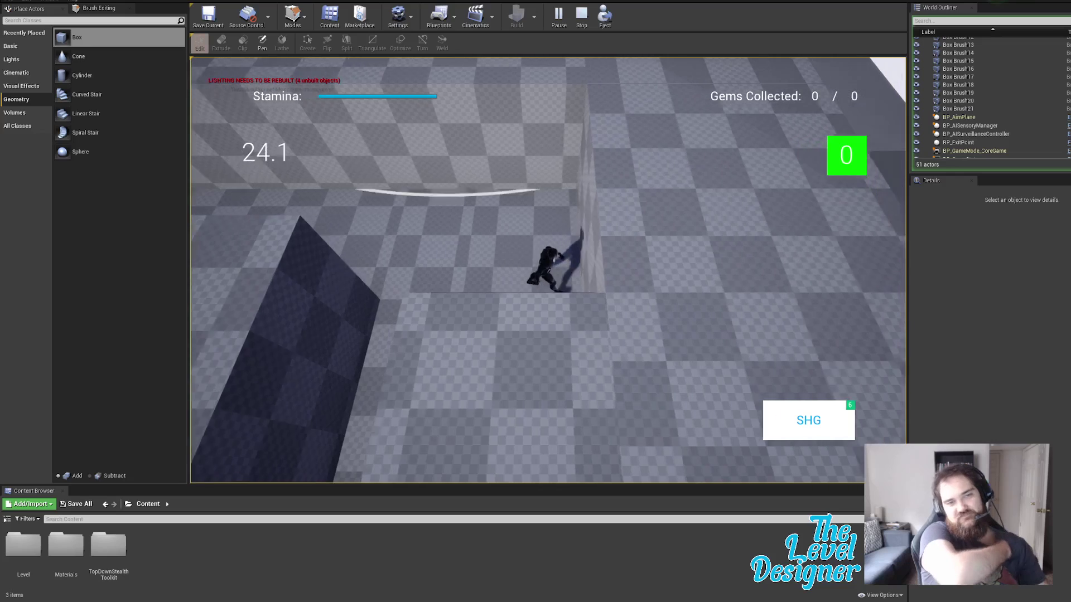
pyautogui.press('s')
pyautogui.press('d')
pyautogui.press('w')
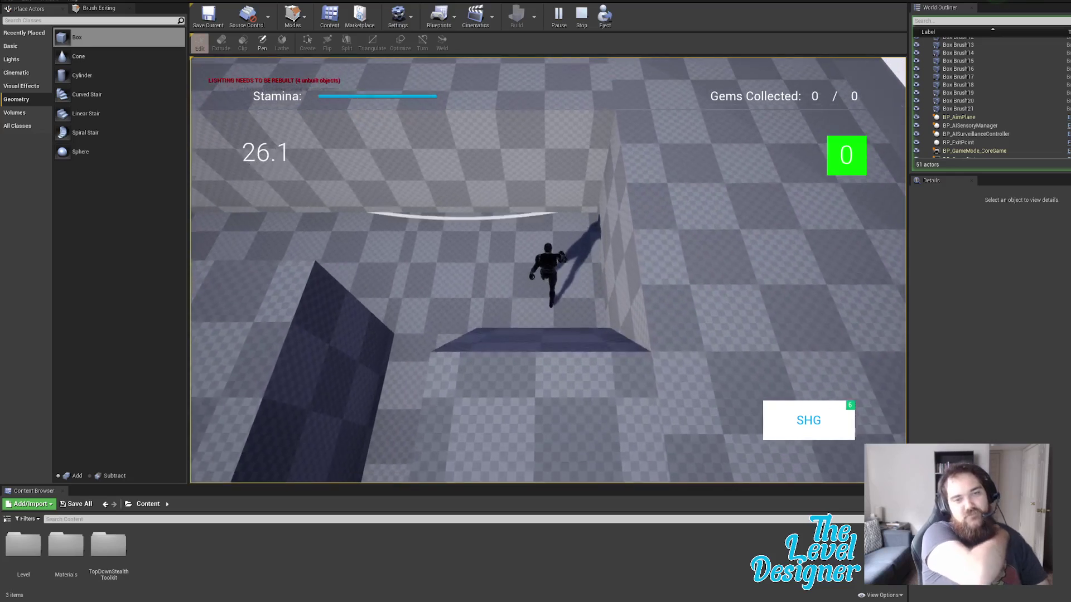
pyautogui.press('a')
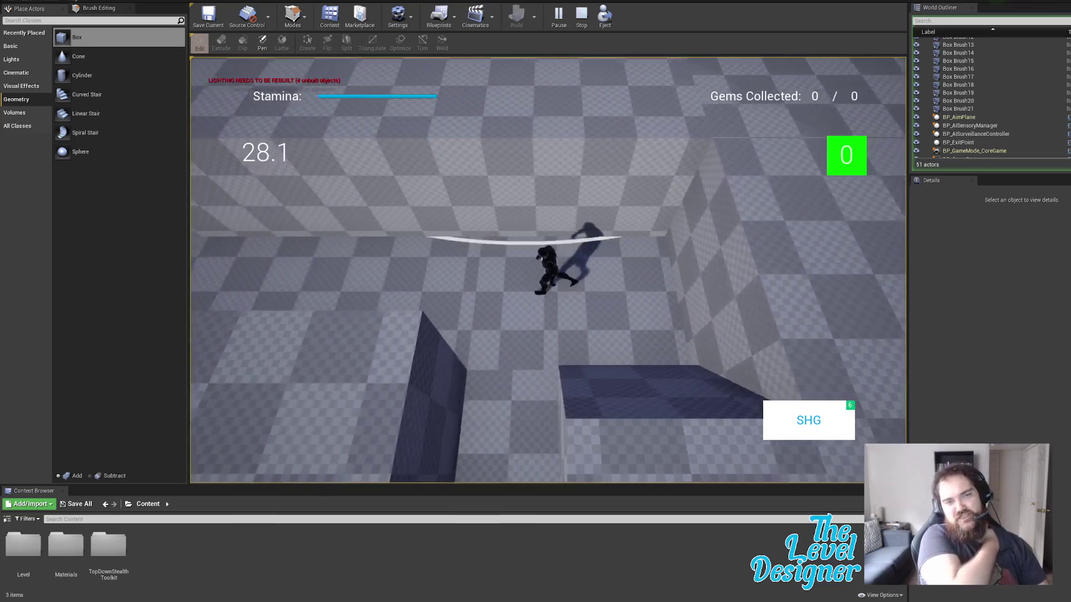
# Step: Walk the character past the neighbouring platform onto the stairs, and return to the reshaped block's corner
pyautogui.press('s')
pyautogui.press('s')
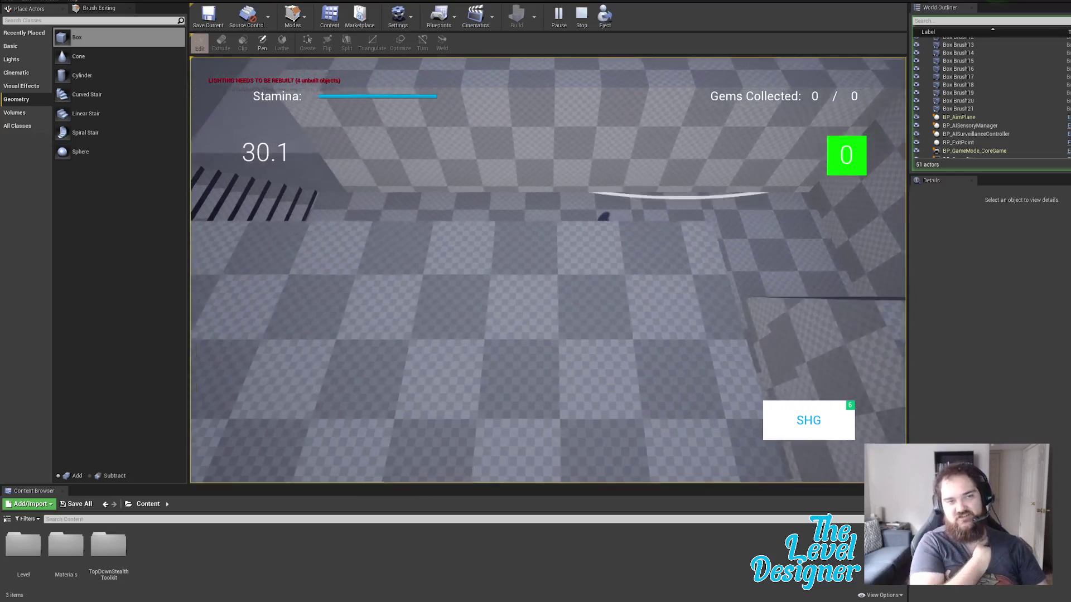
pyautogui.press('w')
pyautogui.press('a')
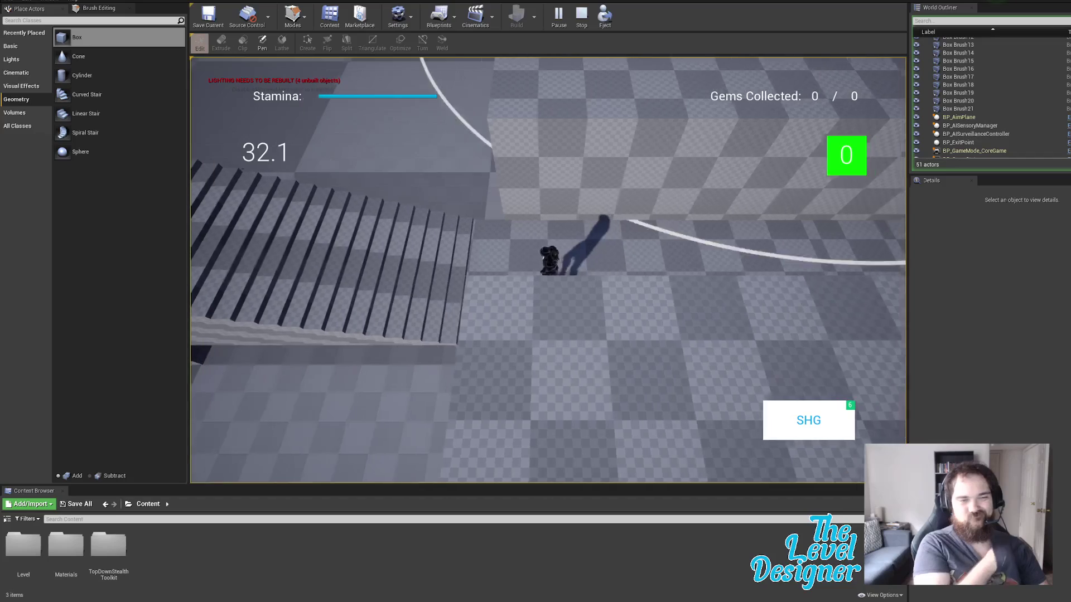
pyautogui.hotkey('shift', 'd')
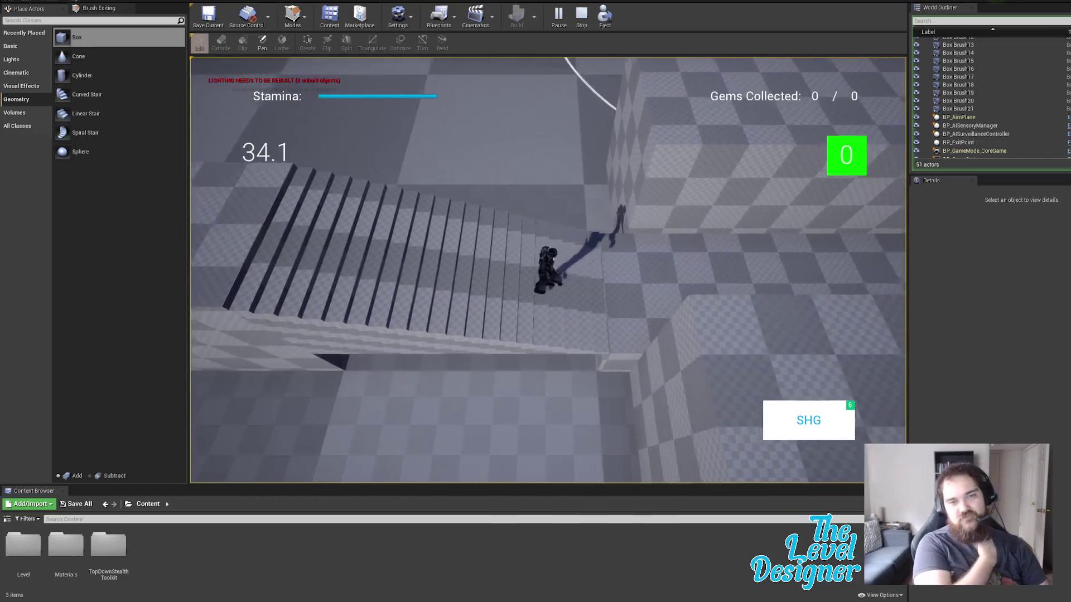
pyautogui.press('s')
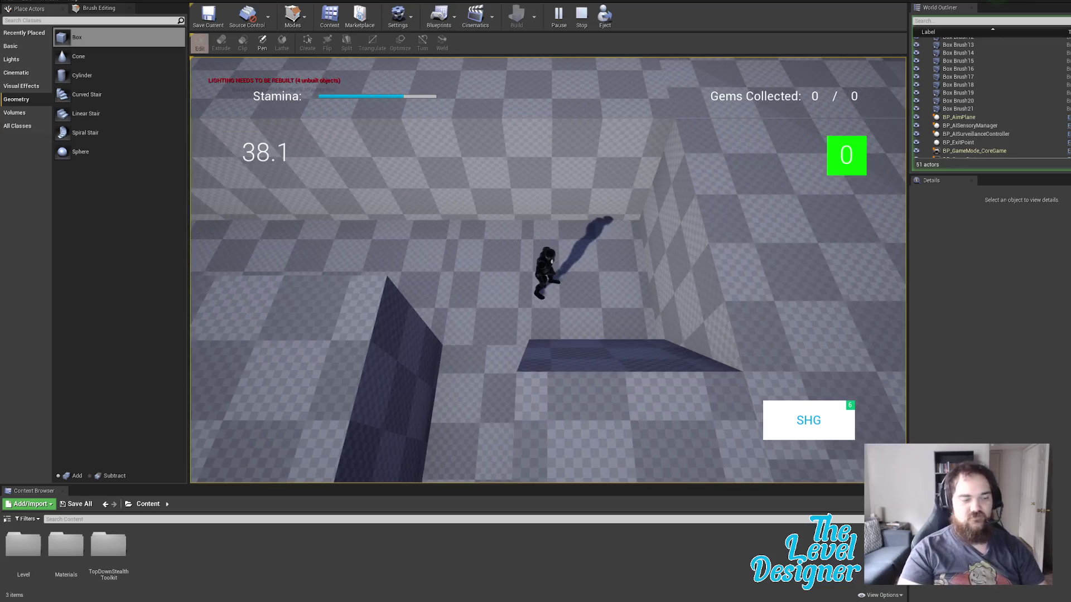
# Step: Restart the playtest with the SHG loadout and run the character through the passage to the reshaped block's end face
pyautogui.press('Escape')
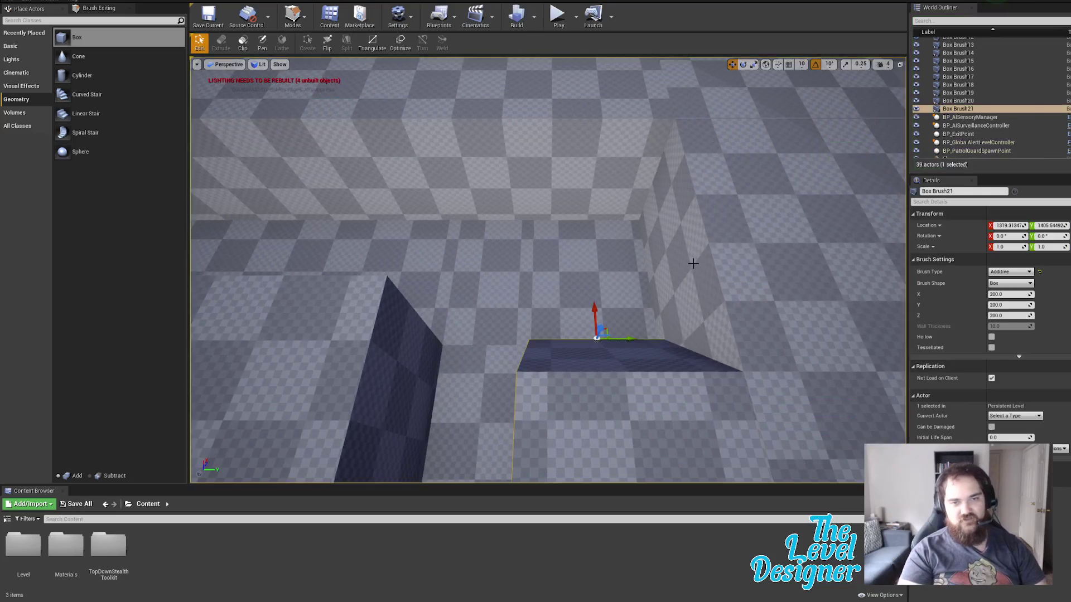
pyautogui.click(557, 16)
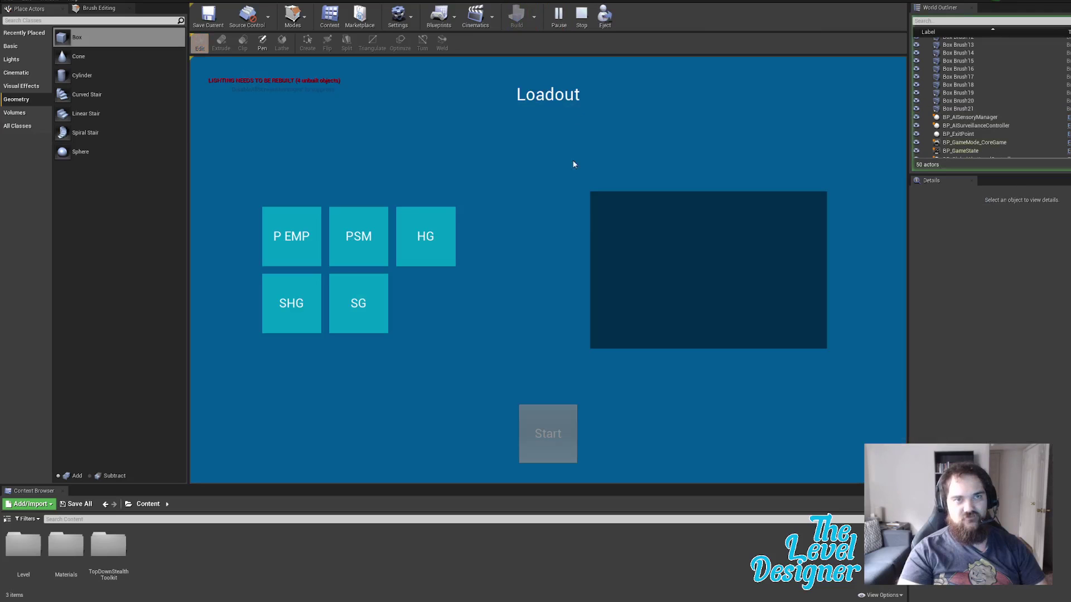
pyautogui.click(291, 303)
pyautogui.click(572, 440)
pyautogui.hotkey('shift', 'w')
pyautogui.hotkey('shift', 'd')
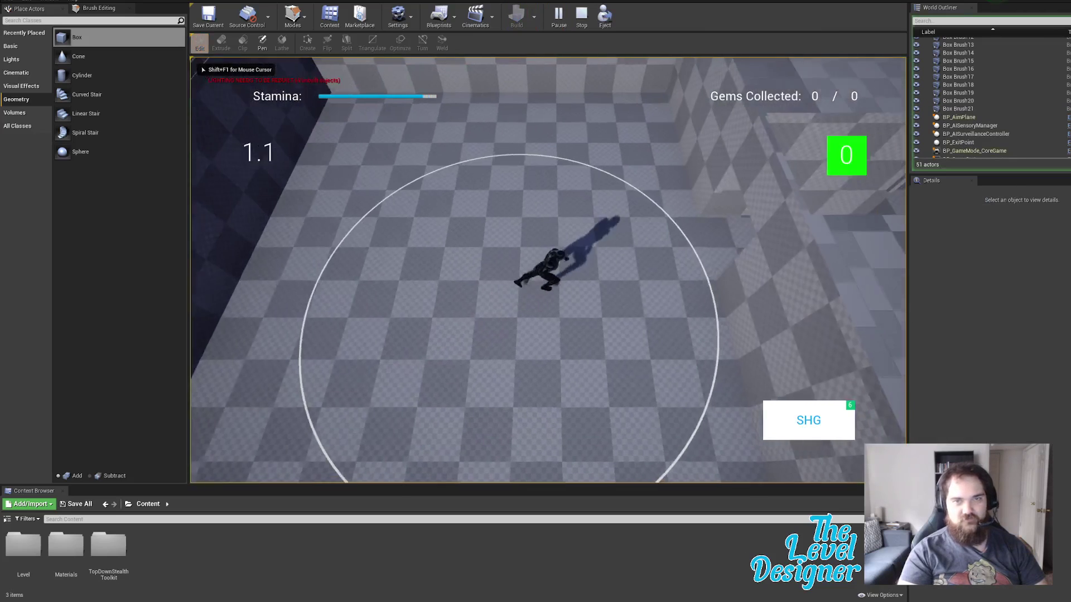
pyautogui.hotkey('shift', 'w')
pyautogui.hotkey('shift', 'd')
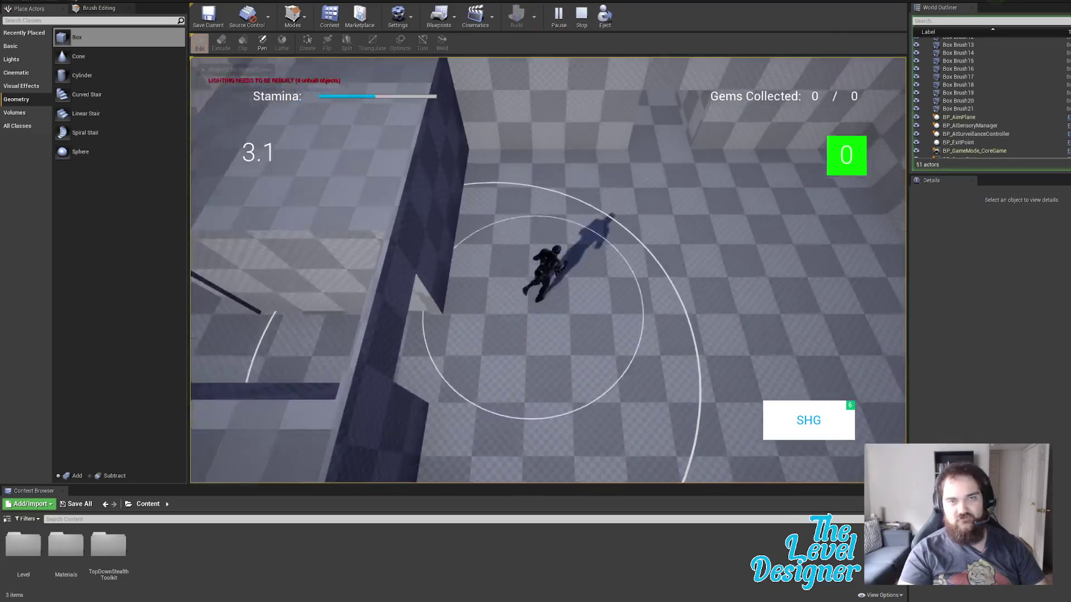
pyautogui.hotkey('shift', 'w')
pyautogui.hotkey('shift', 'd')
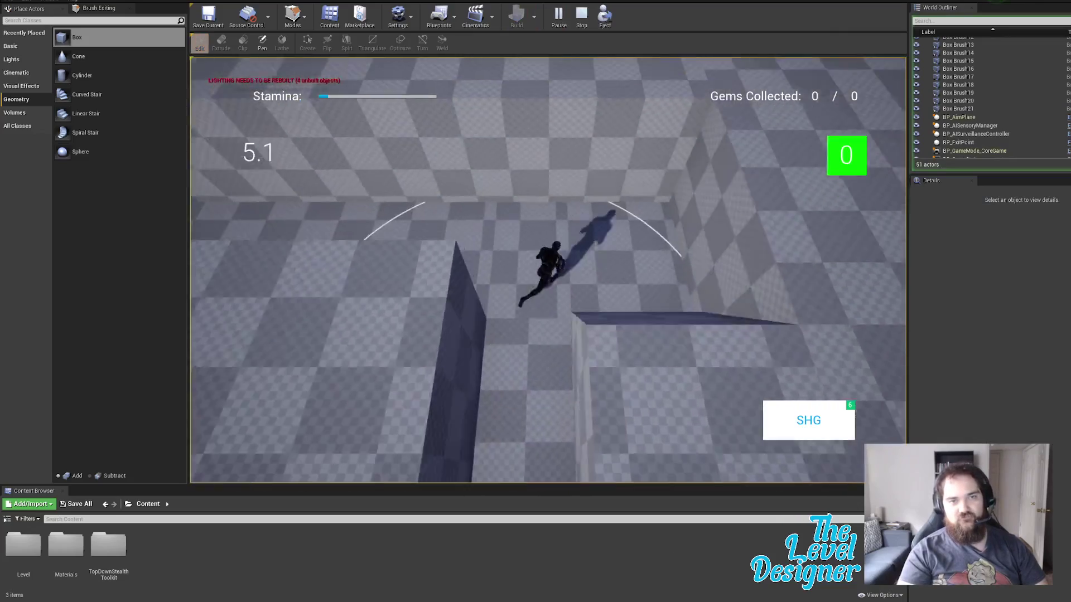
# Step: Walk the character up against the reshaped block's end face to check its visibility from the corner, and end the playtest
pyautogui.press('w')
pyautogui.press('s')
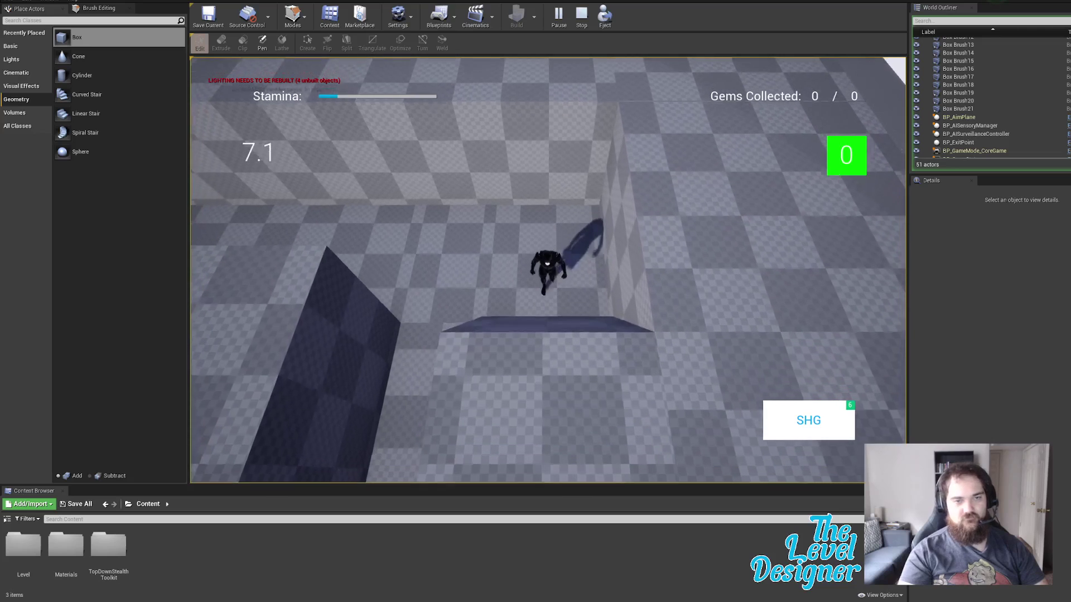
pyautogui.press('a')
pyautogui.press('d')
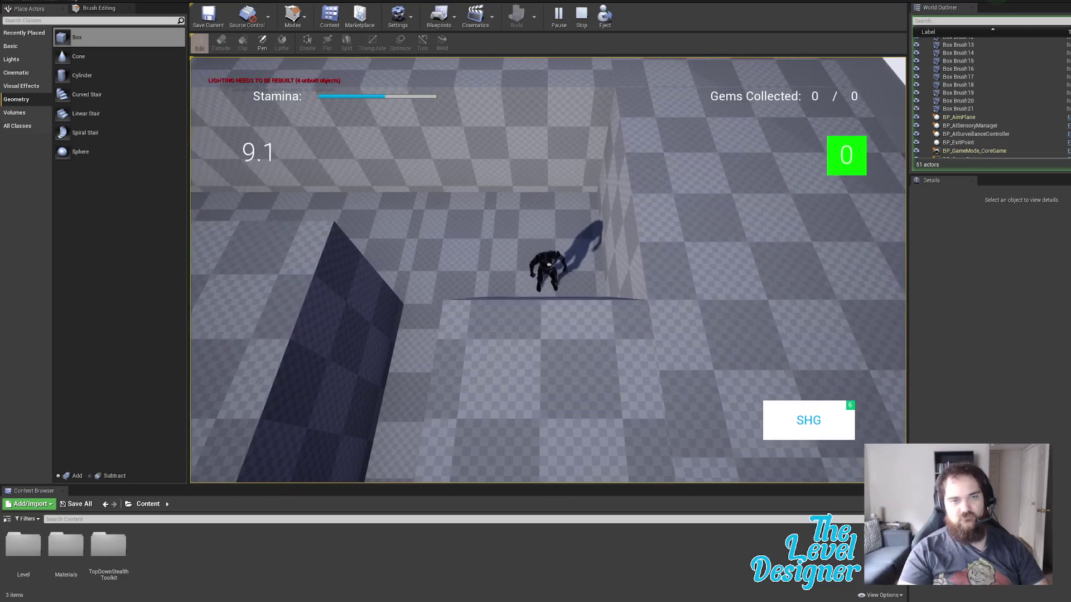
pyautogui.press('s')
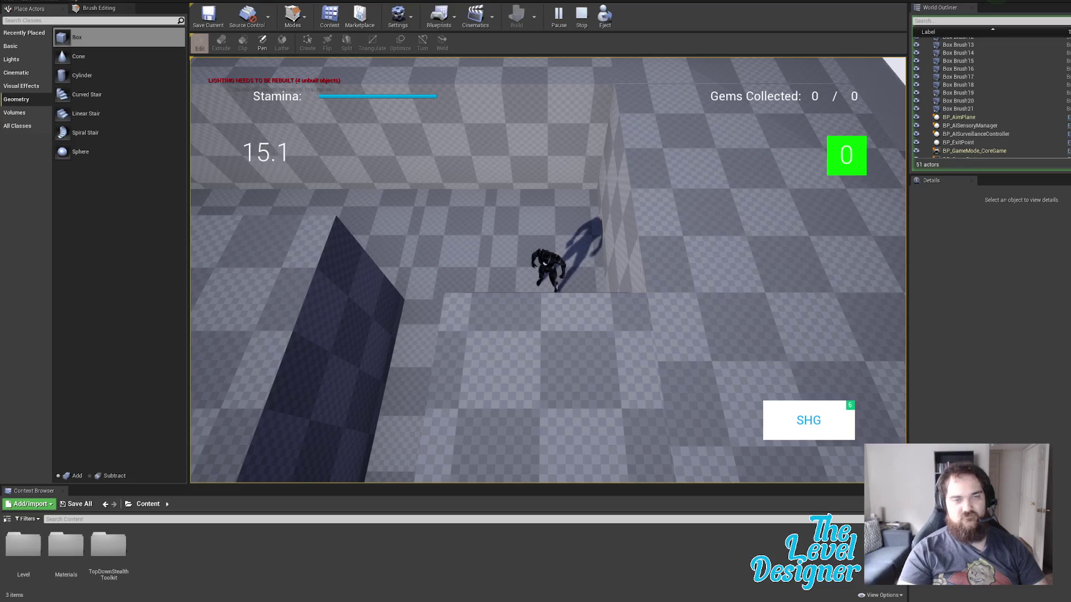
pyautogui.press('Escape')
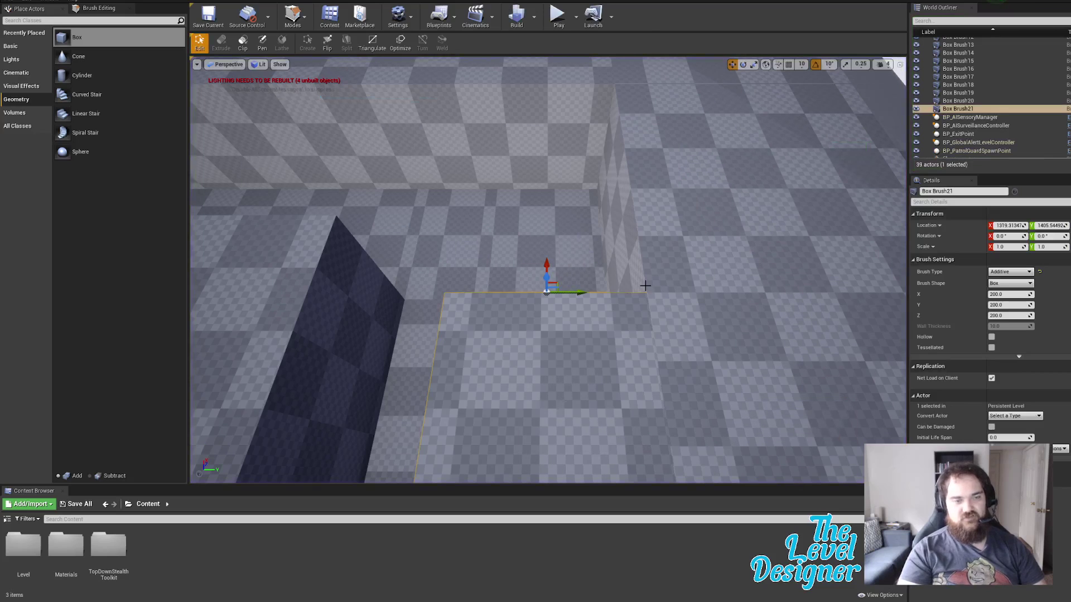
# Step: Move the top edge of Box Brush21's end face outward toward the facing wall until it lines up with the bottom edge
pyautogui.click(556, 293)
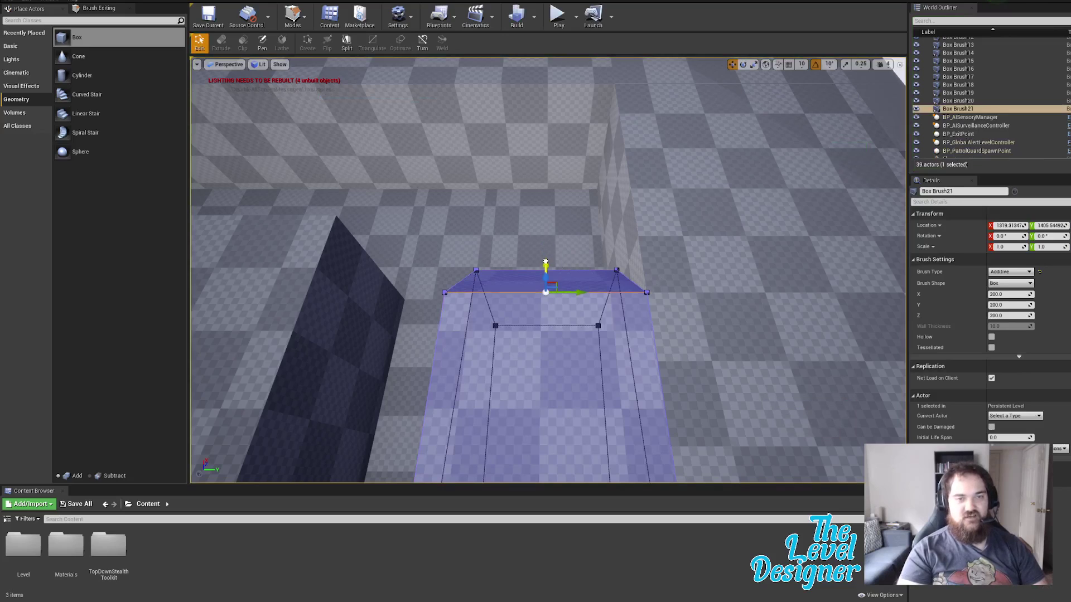
pyautogui.moveTo(545, 262); pyautogui.dragTo(545, 242)
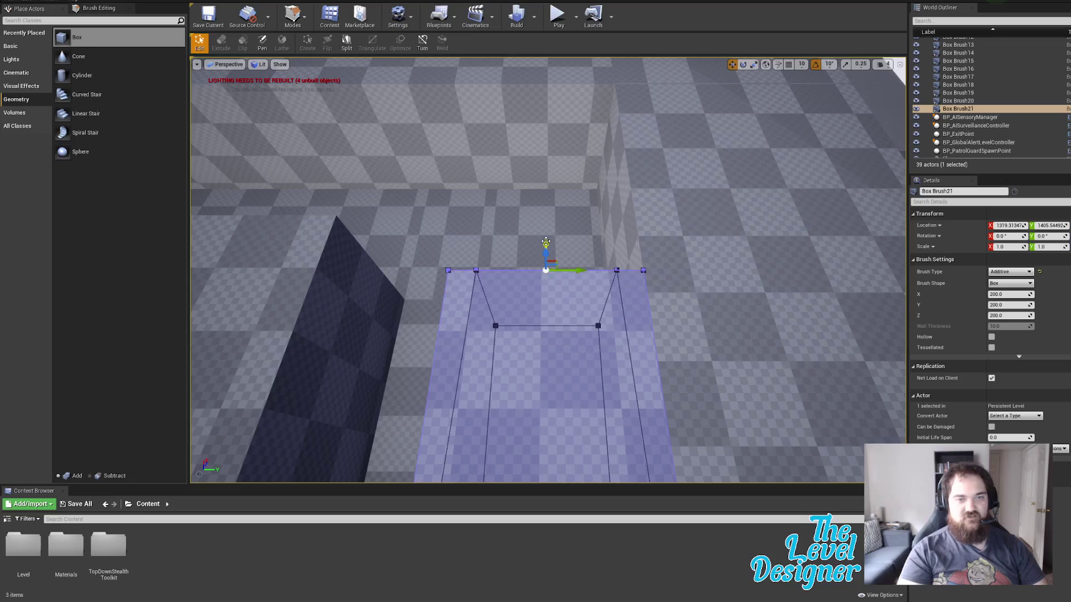
# Step: Playtest with the SHG loadout, walking the character between the far wall, the adjusted end face and the passage entrance, and stop playing
pyautogui.click(559, 15)
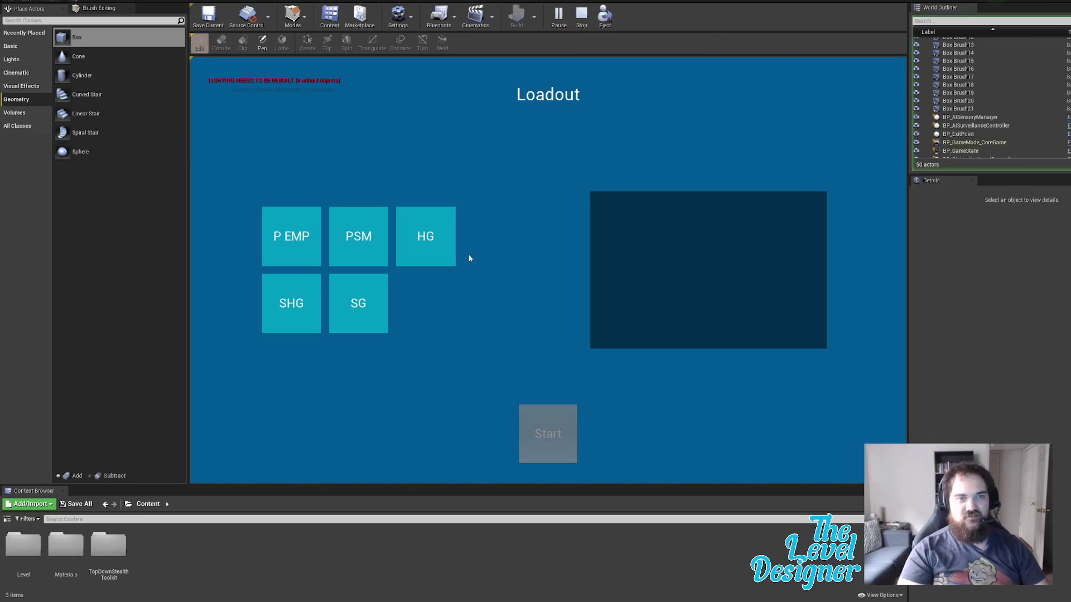
pyautogui.click(542, 426)
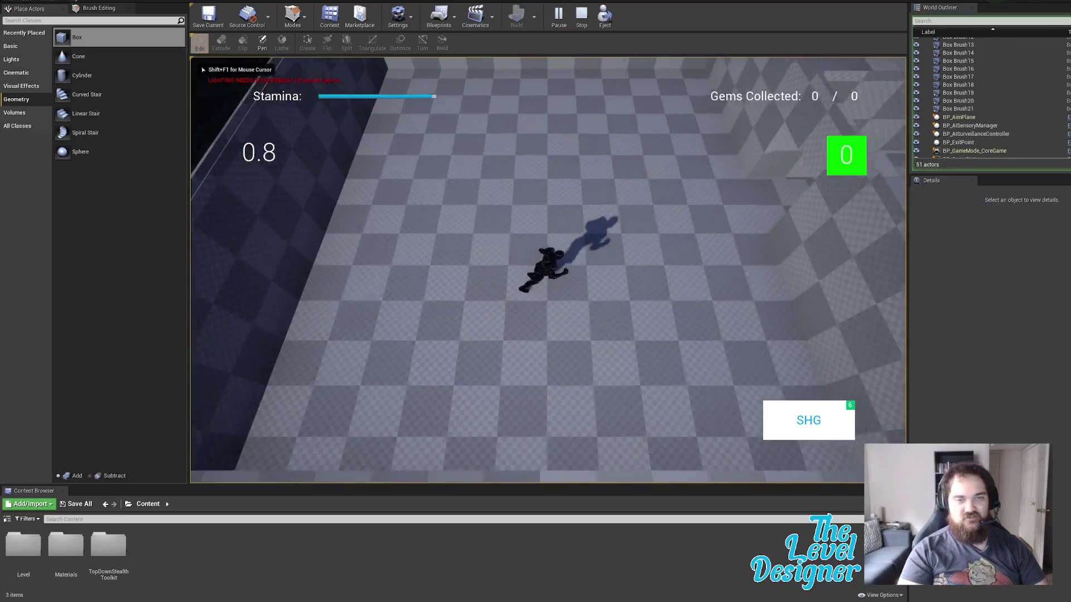
pyautogui.press('d')
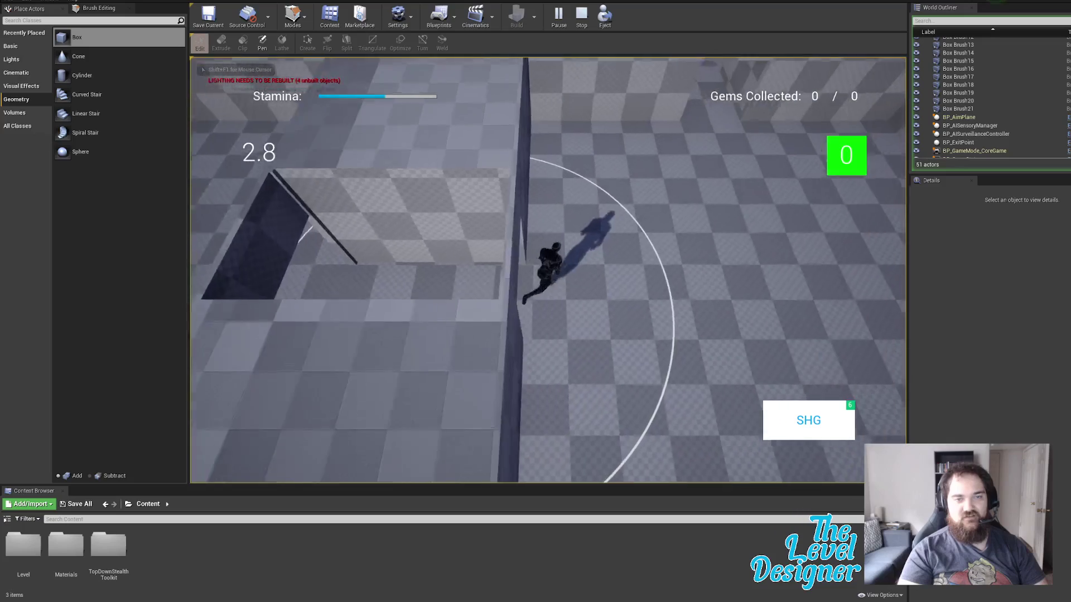
pyautogui.press('w')
pyautogui.press('w')
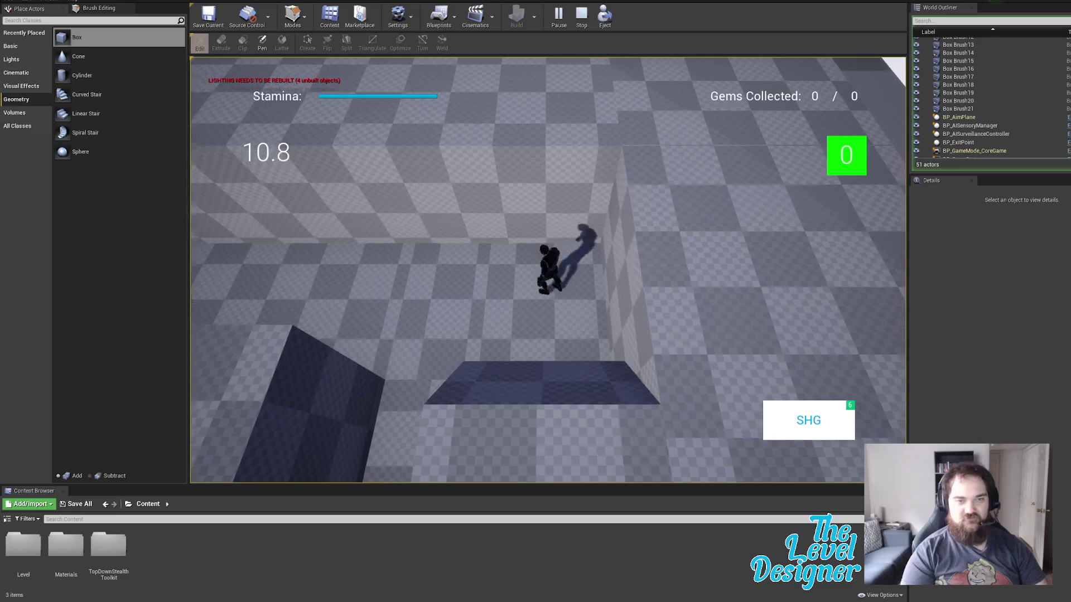
pyautogui.press('s')
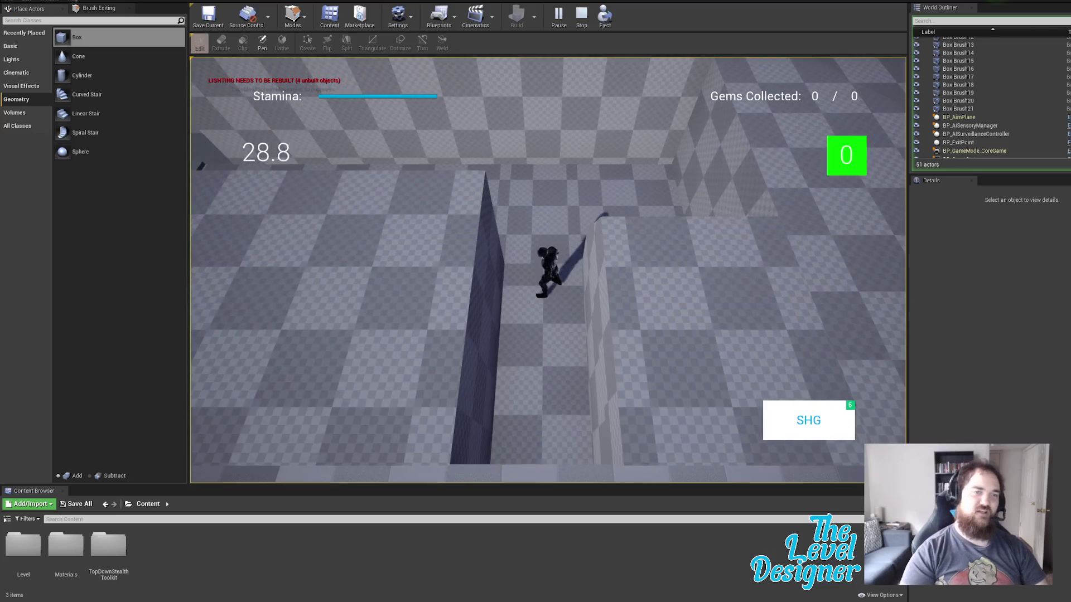
pyautogui.press('s')
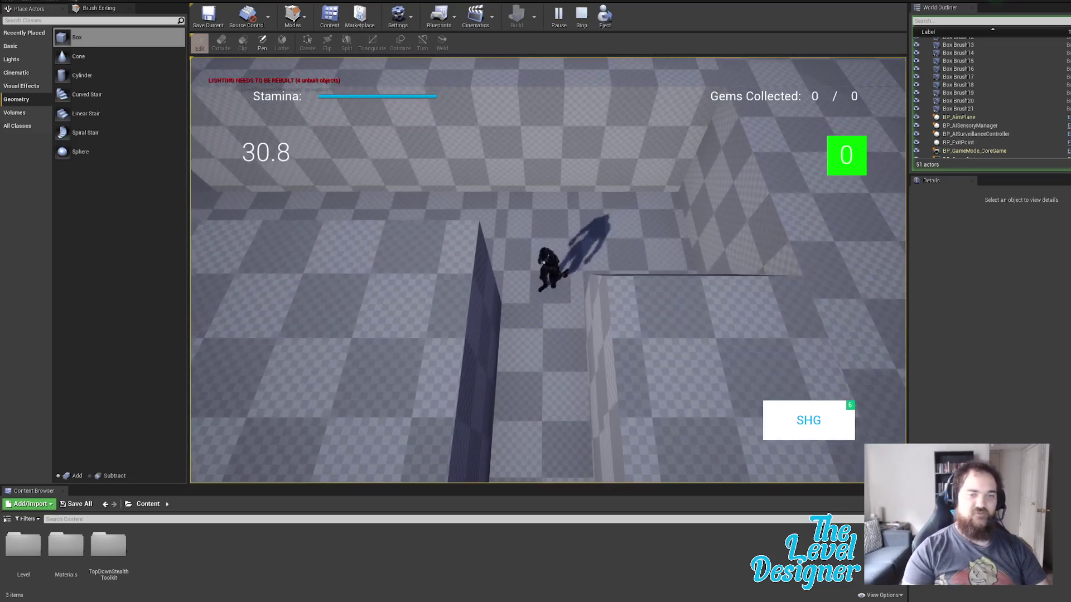
pyautogui.press('Escape')
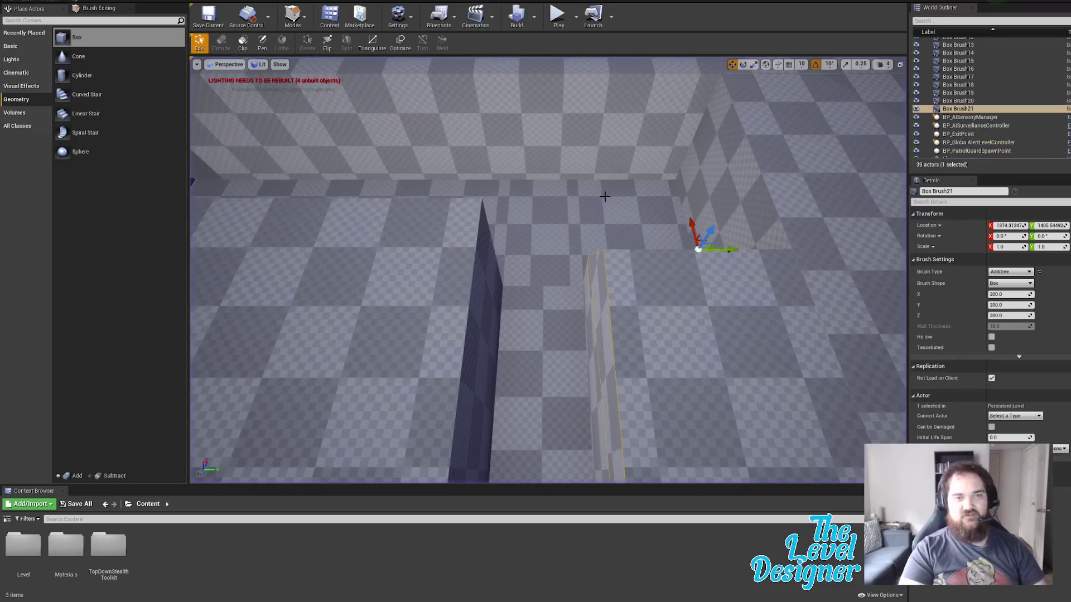
# Step: Select the top face of Box Brush19, the block beside the stairs, and lower it to make the block shorter
pyautogui.press('w')
pyautogui.moveTo(605, 194)
pyautogui.mouseDown(button='right')
pyautogui.moveTo(692, 193)
pyautogui.moveTo(781, 140)
pyautogui.moveTo(803, 153)
pyautogui.mouseUp(button='right')
pyautogui.press('a')
pyautogui.moveTo(625, 299)
pyautogui.mouseDown(button='right')
pyautogui.moveTo(612, 298)
pyautogui.moveTo(641, 310)
pyautogui.mouseUp(button='right')
pyautogui.click(631, 313)
pyautogui.moveTo(616, 234); pyautogui.dragTo(616, 234, button='right')
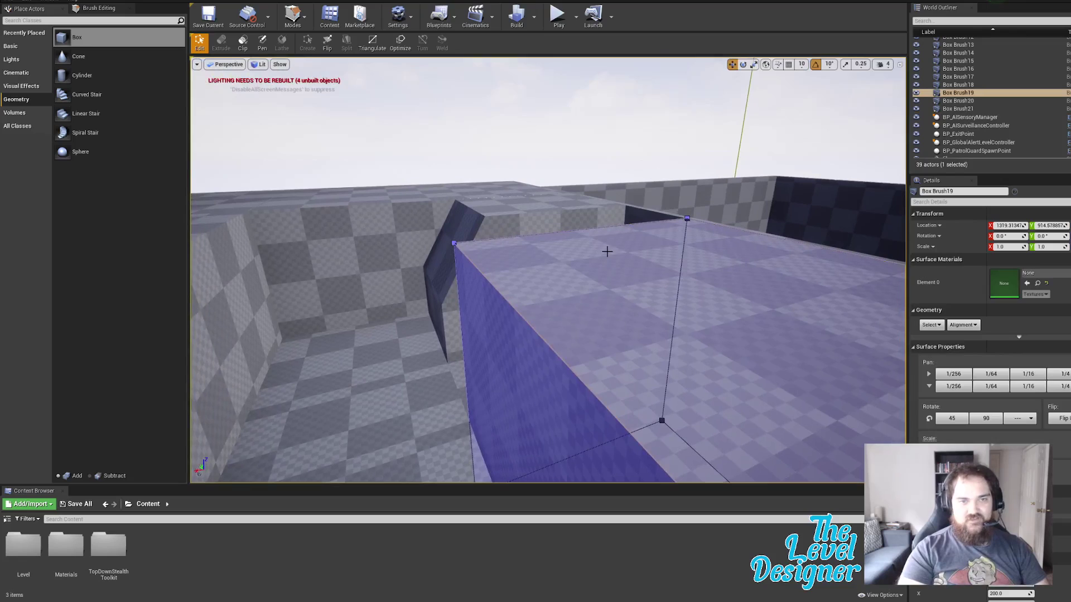
pyautogui.moveTo(562, 255); pyautogui.dragTo(619, 255, button='right')
pyautogui.click(721, 304)
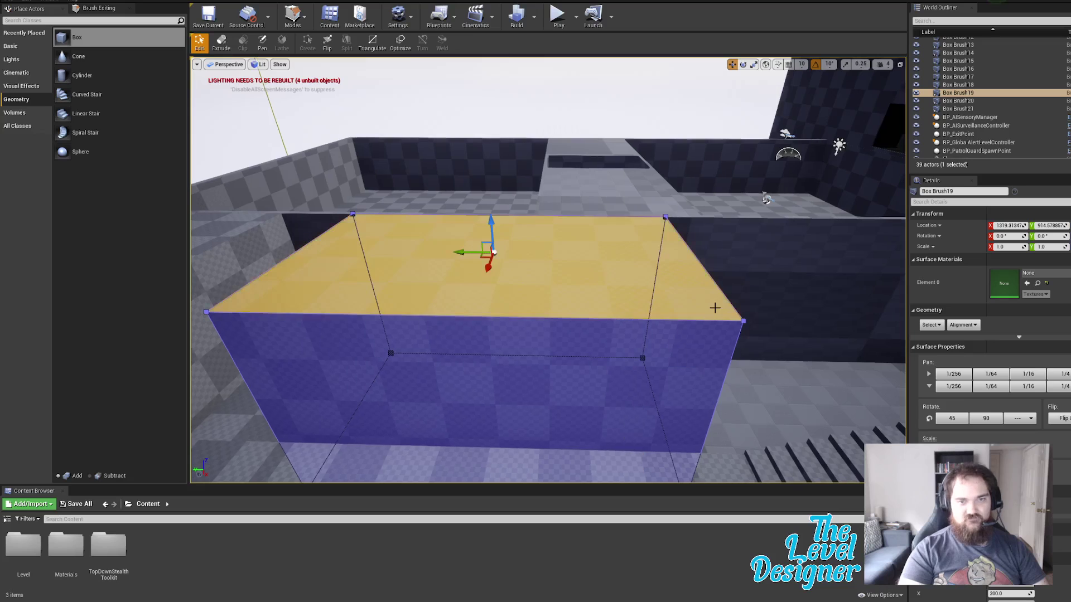
pyautogui.moveTo(722, 304); pyautogui.dragTo(722, 304, button='right')
pyautogui.moveTo(661, 238); pyautogui.dragTo(662, 237, button='right')
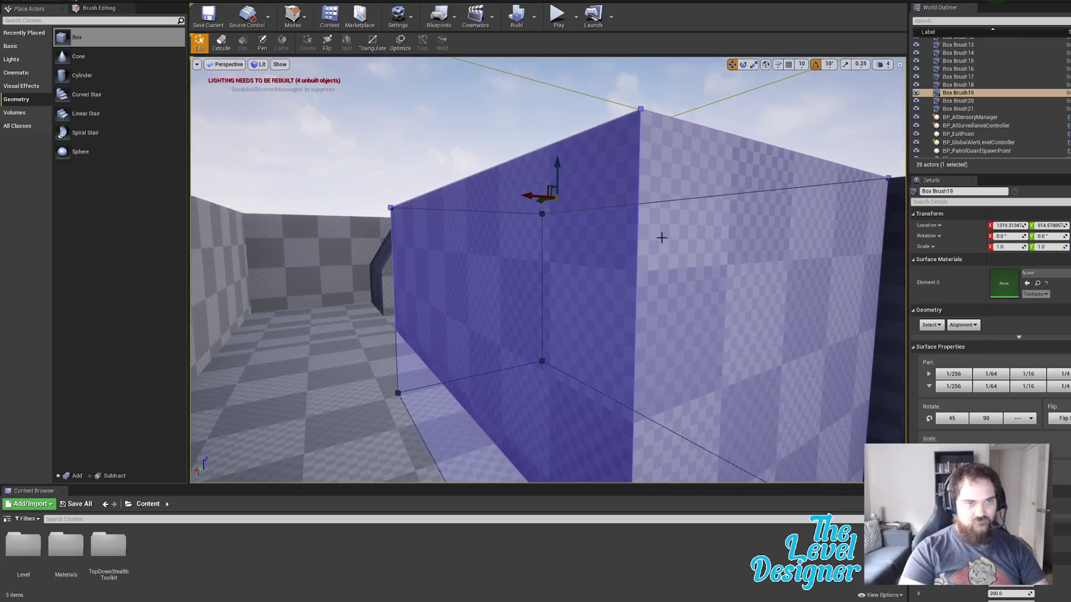
pyautogui.moveTo(558, 162); pyautogui.dragTo(558, 254)
# Step: Fine-tune the height of Box Brush19 by raising its lowered top face slightly
pyautogui.moveTo(558, 255); pyautogui.dragTo(474, 259, button='right')
pyautogui.press('w')
pyautogui.moveTo(555, 234)
pyautogui.mouseDown(button='right')
pyautogui.moveTo(501, 236)
pyautogui.moveTo(523, 240)
pyautogui.mouseUp(button='right')
pyautogui.moveTo(540, 200)
pyautogui.mouseDown(button='right')
pyautogui.moveTo(540, 215)
pyautogui.moveTo(540, 205)
pyautogui.mouseUp(button='right')
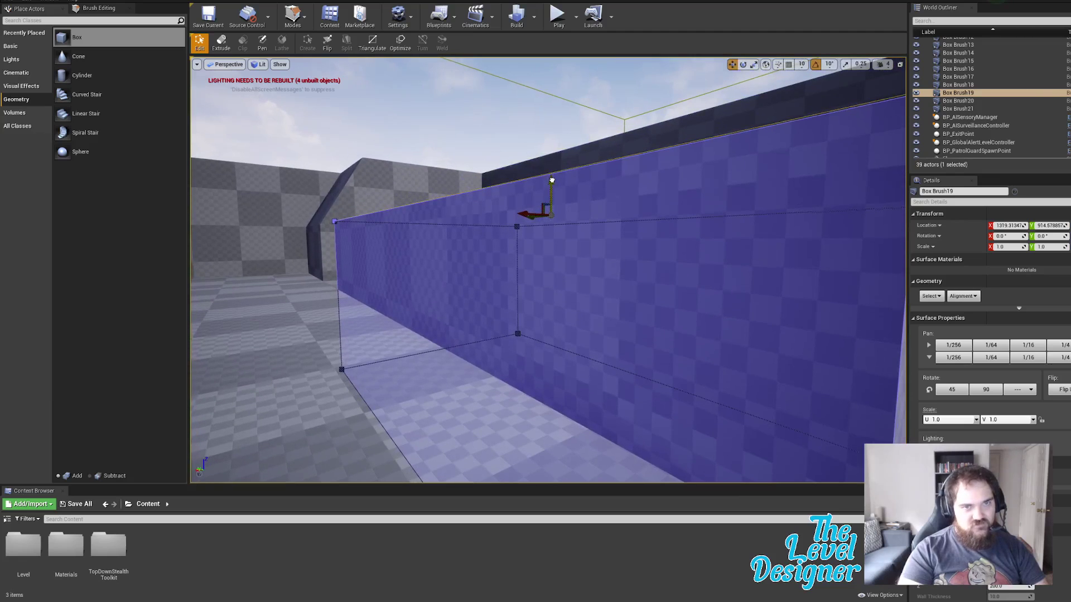
pyautogui.moveTo(552, 180); pyautogui.dragTo(552, 177)
# Step: Extrude the end face of Box Brush19 that faces the stairs along the staircase to the upper platform
pyautogui.moveTo(552, 178)
pyautogui.mouseDown(button='right')
pyautogui.moveTo(551, 199)
pyautogui.moveTo(597, 259)
pyautogui.moveTo(592, 272)
pyautogui.mouseUp(button='right')
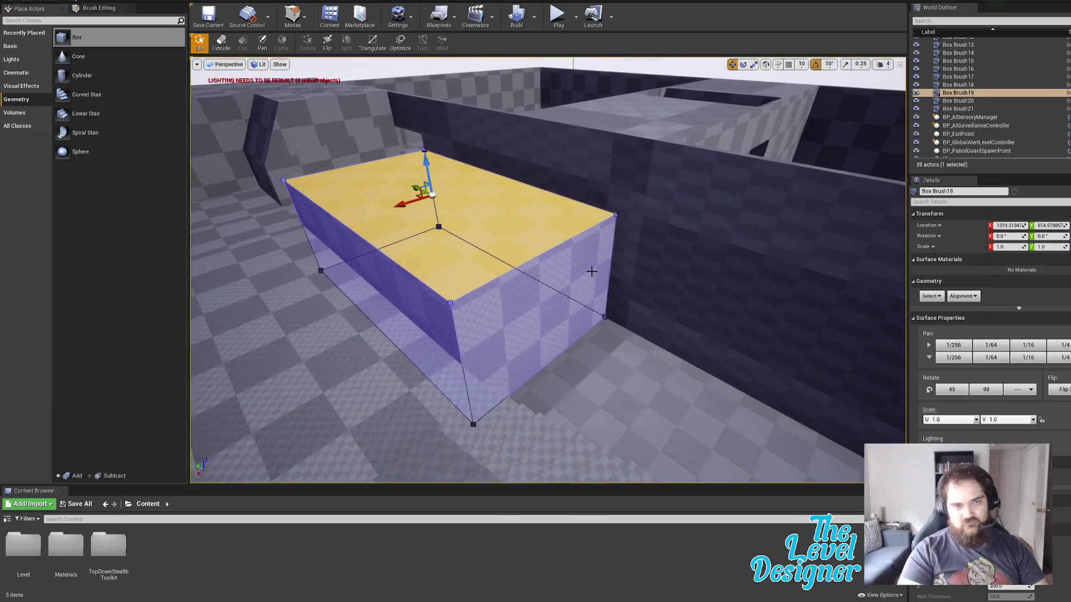
pyautogui.click(531, 285)
pyautogui.click(540, 293)
pyautogui.moveTo(540, 293); pyautogui.dragTo(566, 304, button='right')
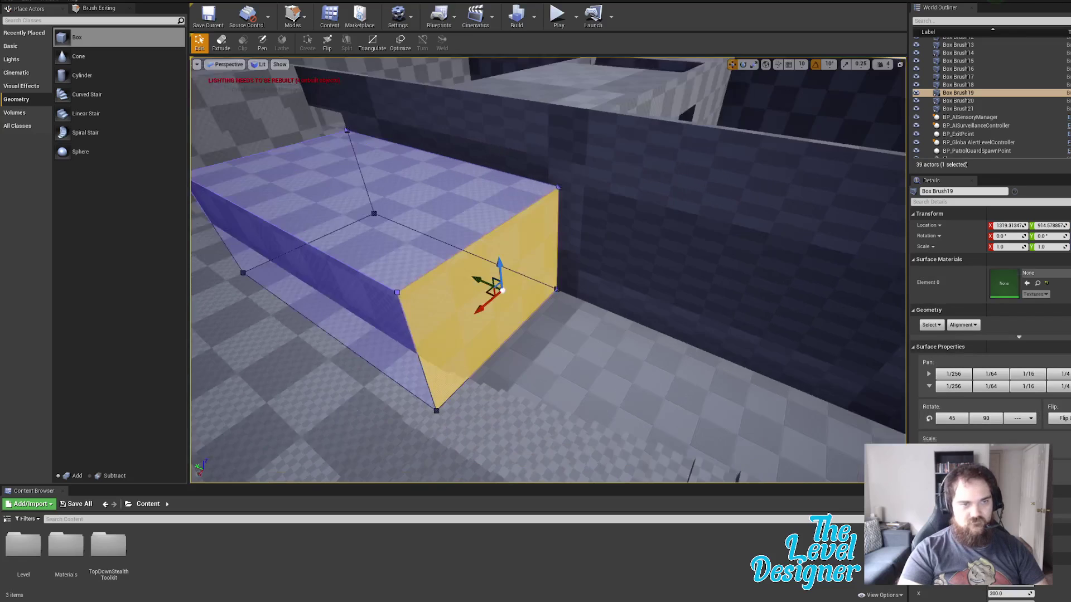
pyautogui.keyDown('alt'); pyautogui.moveTo(531, 286); pyautogui.dragTo(555, 288); pyautogui.keyUp('alt')
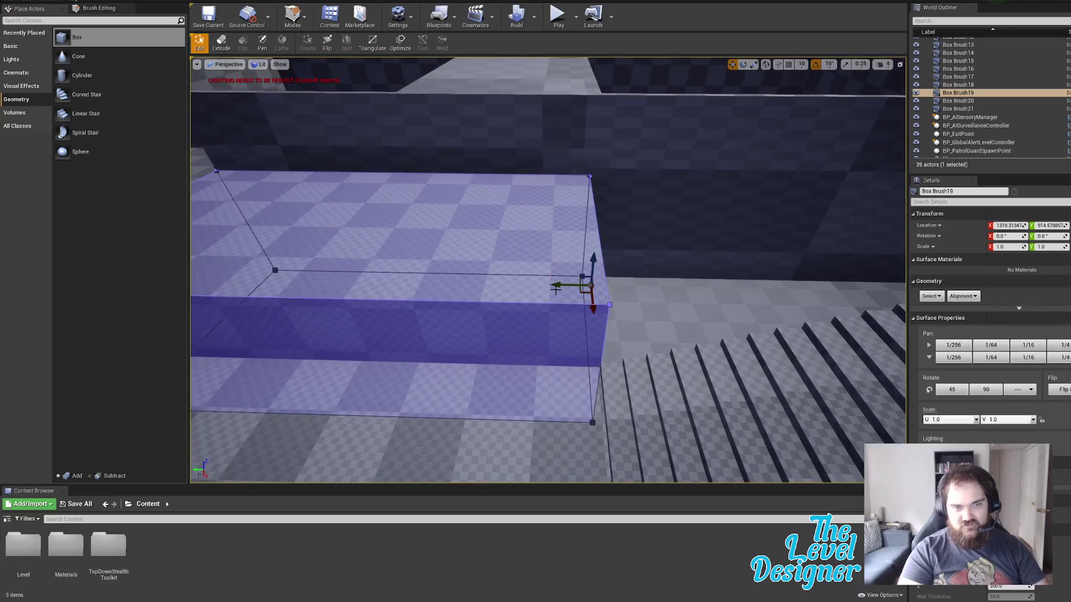
pyautogui.moveTo(556, 289)
pyautogui.mouseDown(button='right')
pyautogui.moveTo(577, 287)
pyautogui.moveTo(627, 250)
pyautogui.mouseUp(button='right')
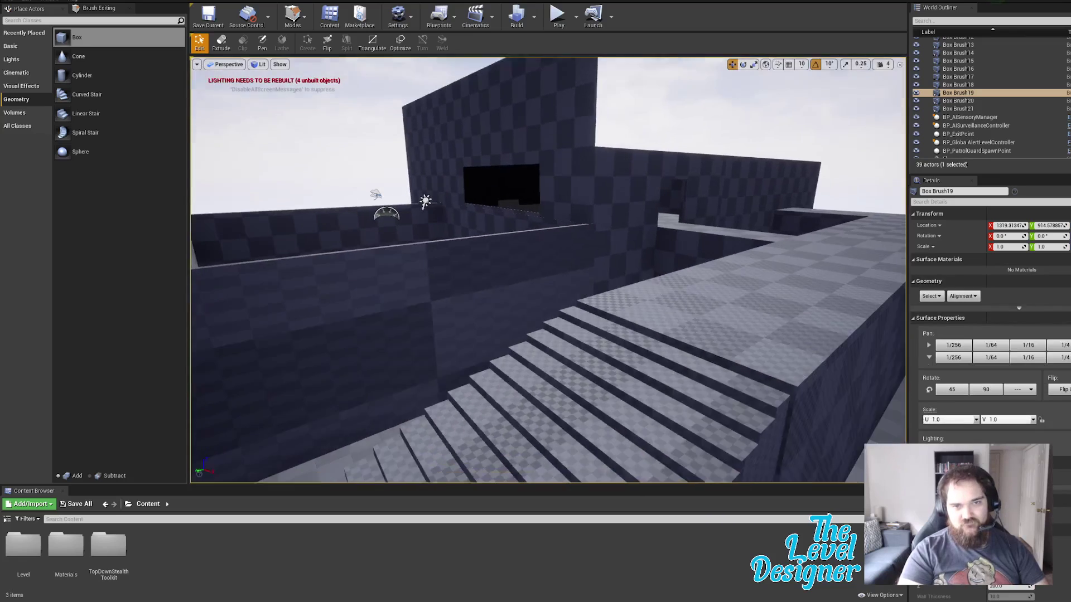
pyautogui.keyDown('alt'); pyautogui.moveTo(556, 289); pyautogui.dragTo(555, 289); pyautogui.keyUp('alt')
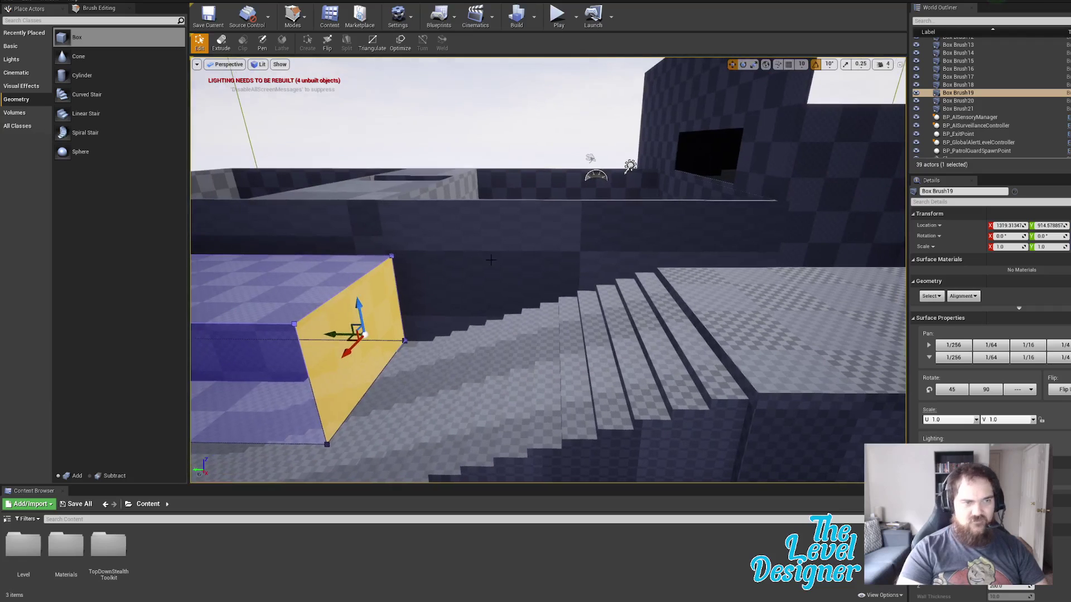
pyautogui.press('f')
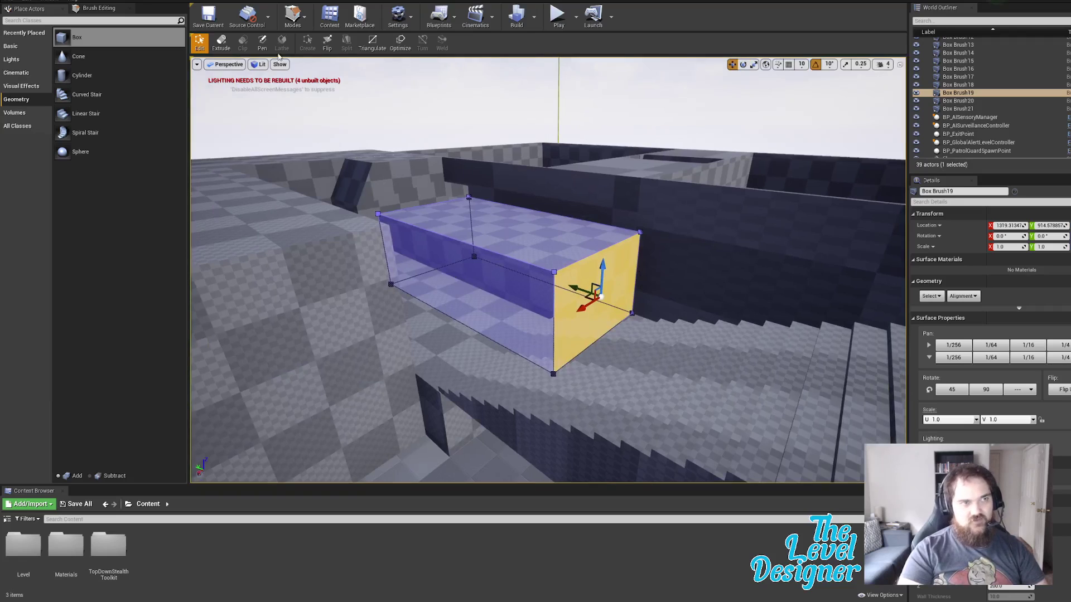
pyautogui.click(222, 44)
pyautogui.moveTo(507, 267)
pyautogui.mouseDown(button='right')
pyautogui.moveTo(555, 293)
pyautogui.moveTo(580, 287)
pyautogui.mouseUp(button='right')
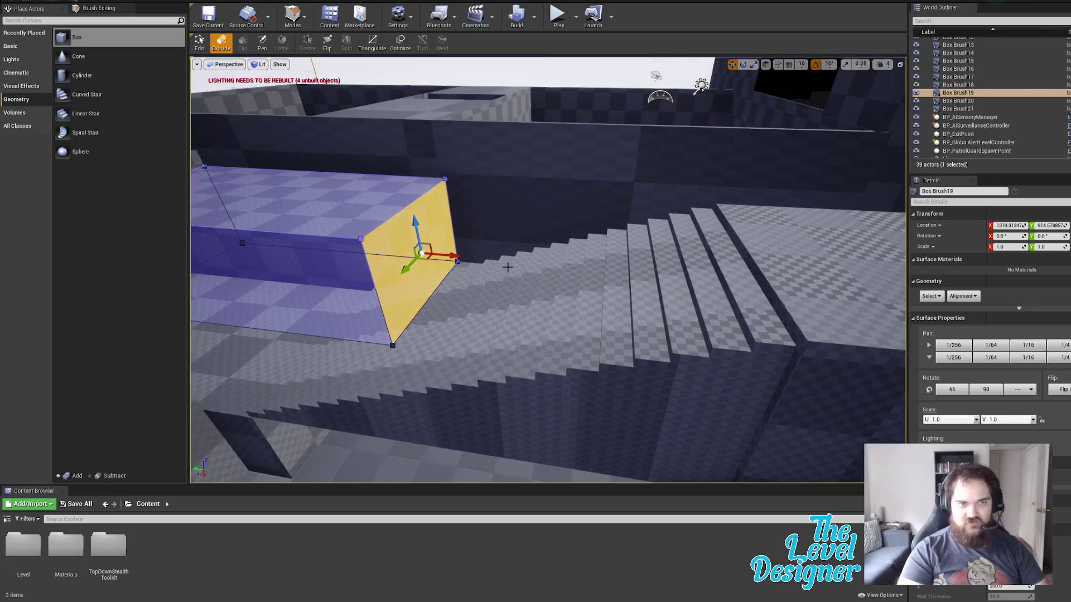
pyautogui.moveTo(453, 255); pyautogui.dragTo(769, 275)
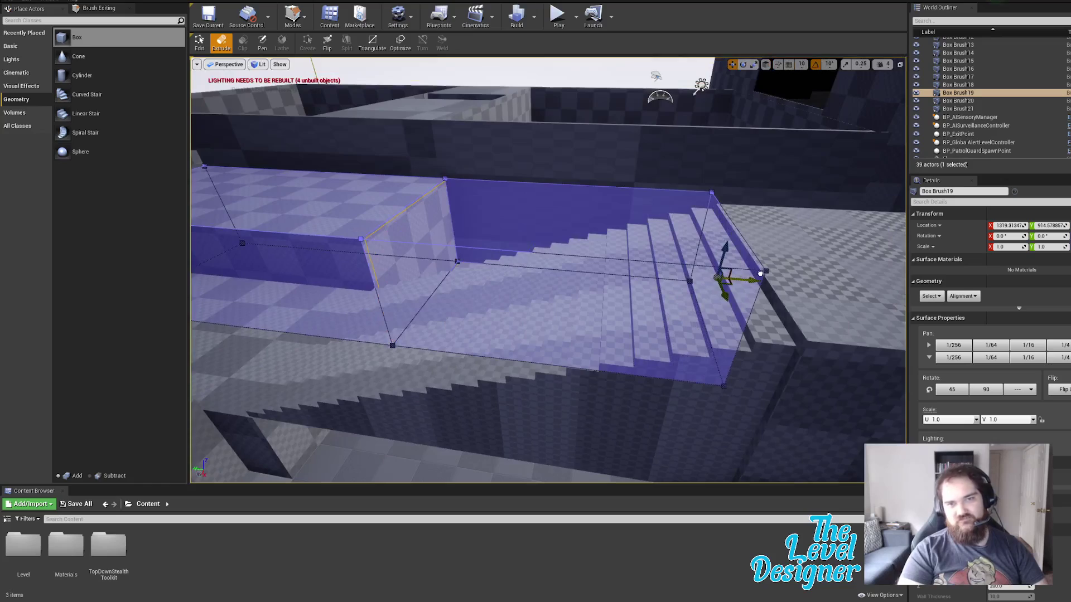
# Step: Adjust the extruded end face of Box Brush19 in Edit mode so it sits flush with the upper platform's edge
pyautogui.moveTo(769, 275)
pyautogui.mouseDown(button='right')
pyautogui.moveTo(819, 301)
pyautogui.moveTo(808, 282)
pyautogui.mouseUp(button='right')
pyautogui.moveTo(736, 278); pyautogui.dragTo(725, 279, button='right')
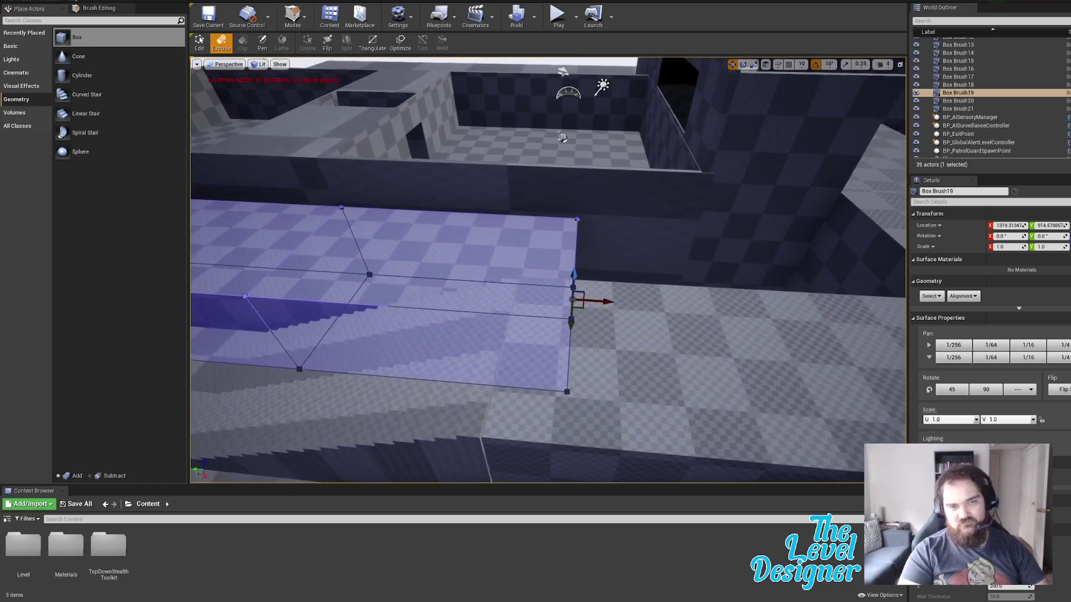
pyautogui.click(206, 45)
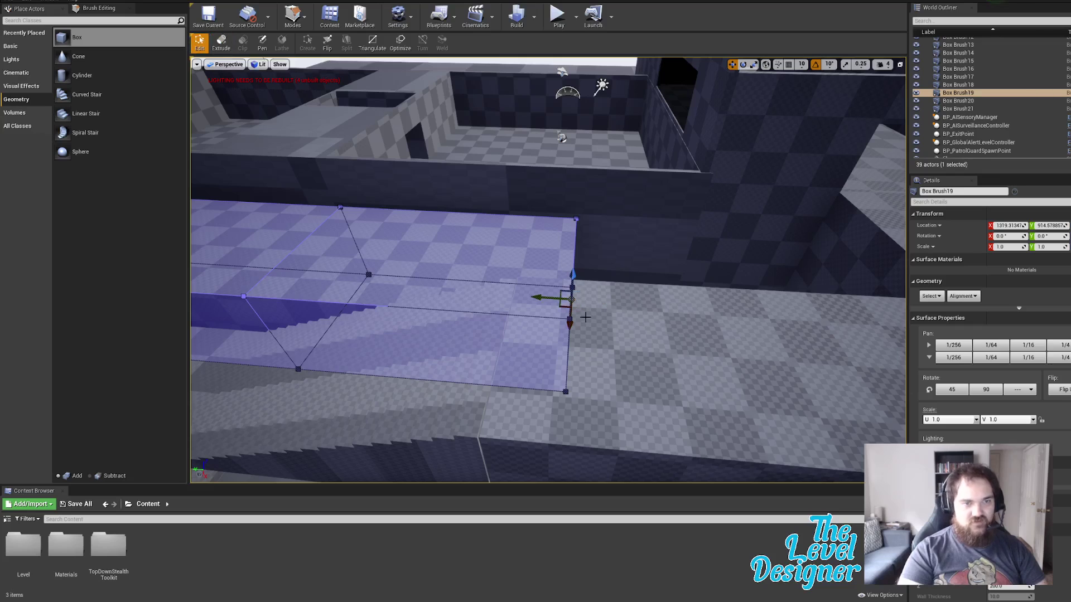
pyautogui.moveTo(538, 297); pyautogui.dragTo(490, 292)
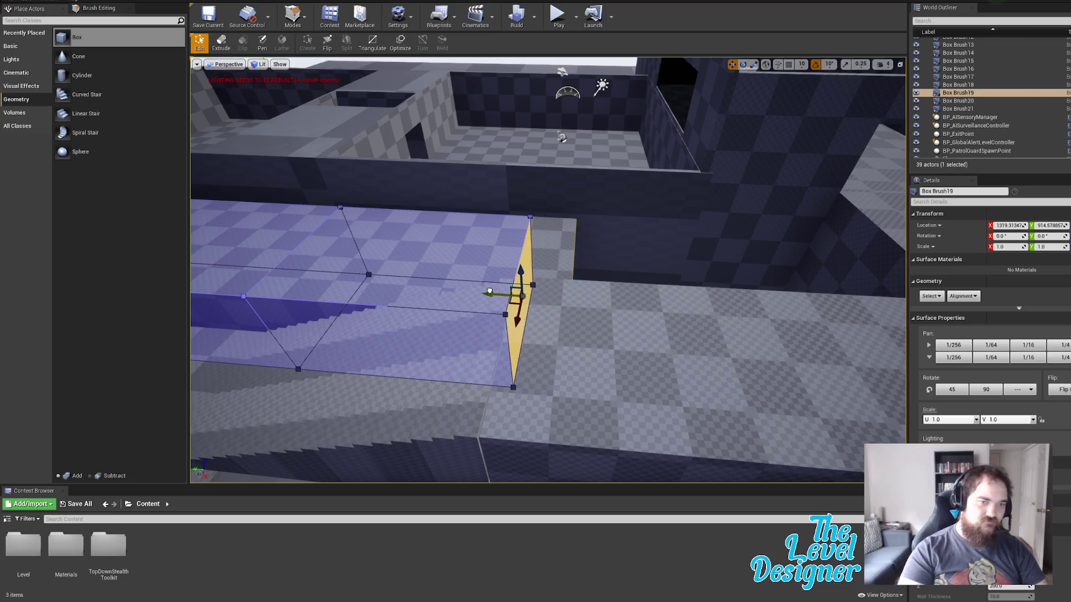
pyautogui.moveTo(490, 291); pyautogui.dragTo(471, 296, button='right')
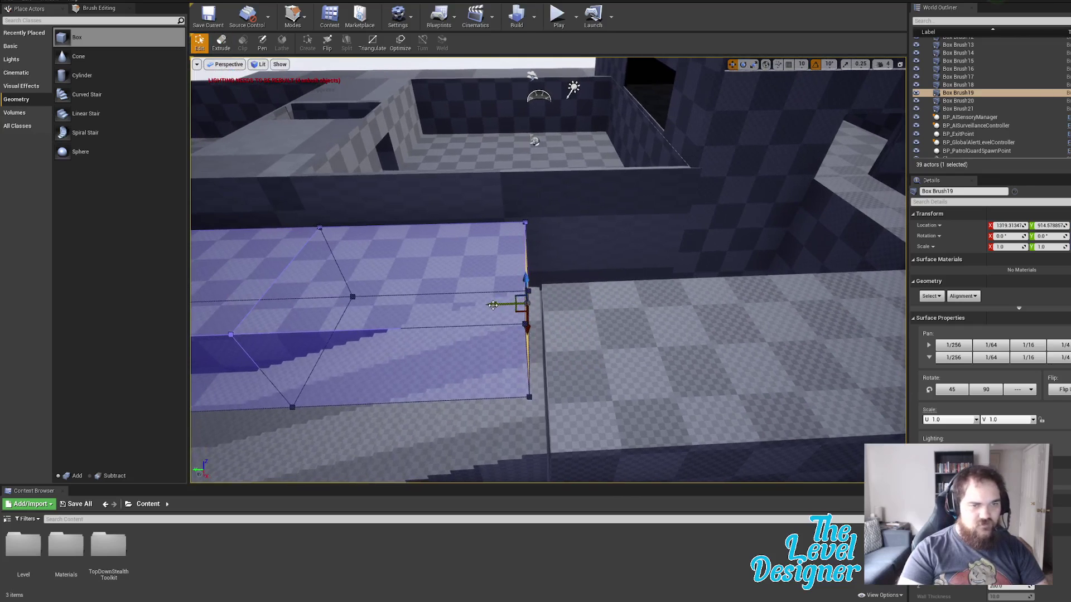
pyautogui.moveTo(493, 303); pyautogui.dragTo(507, 303)
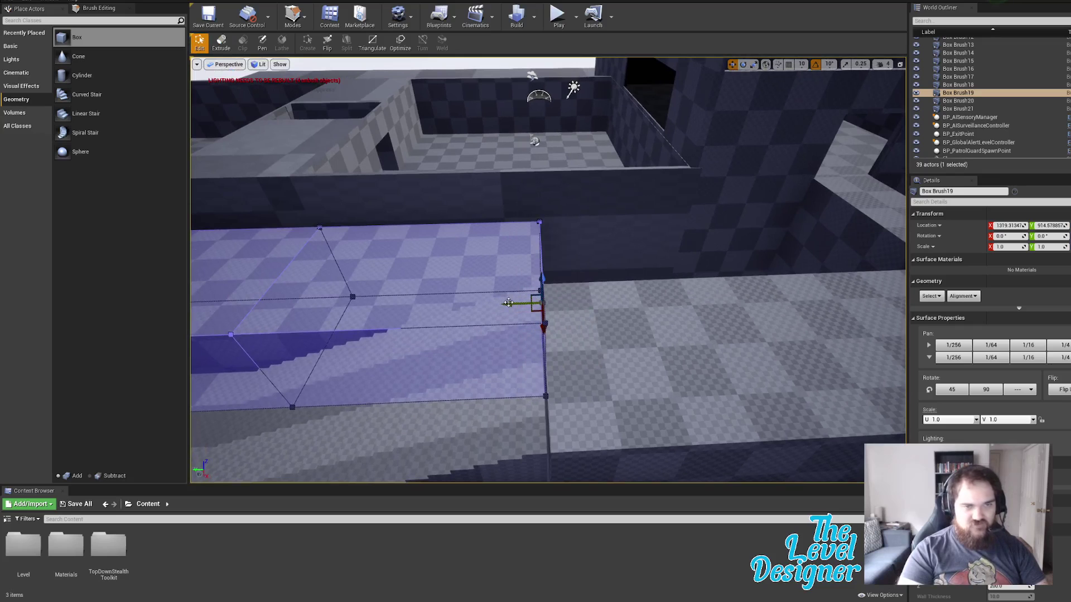
# Step: Extrude the end face of Box Brush19 from the top of the stairs along the upper platform to its far edge
pyautogui.moveTo(507, 303); pyautogui.dragTo(508, 304, button='right')
pyautogui.click(221, 42)
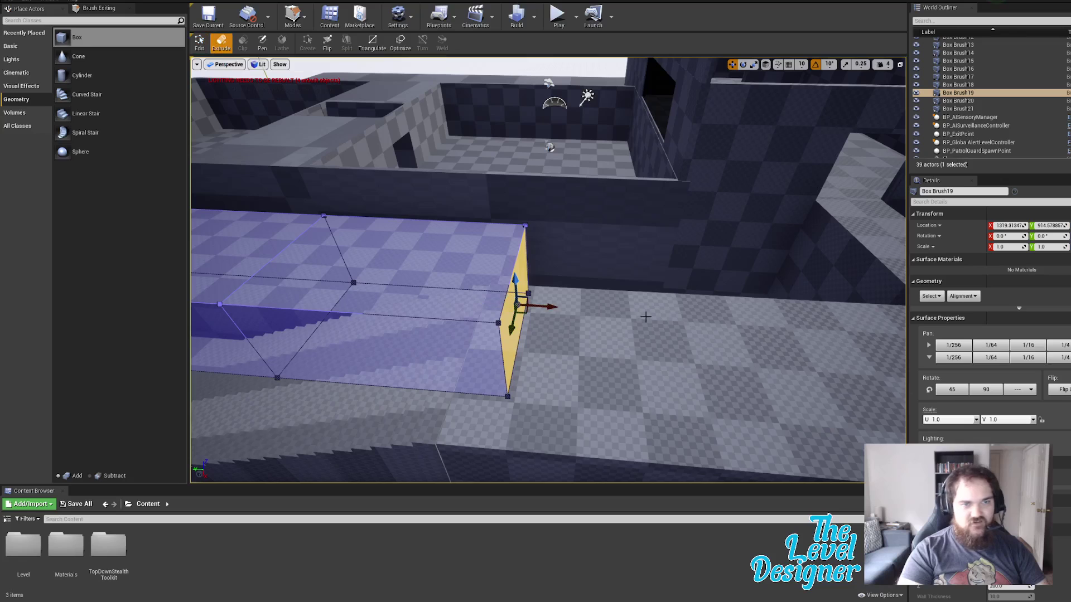
pyautogui.moveTo(593, 271); pyautogui.dragTo(598, 272, button='right')
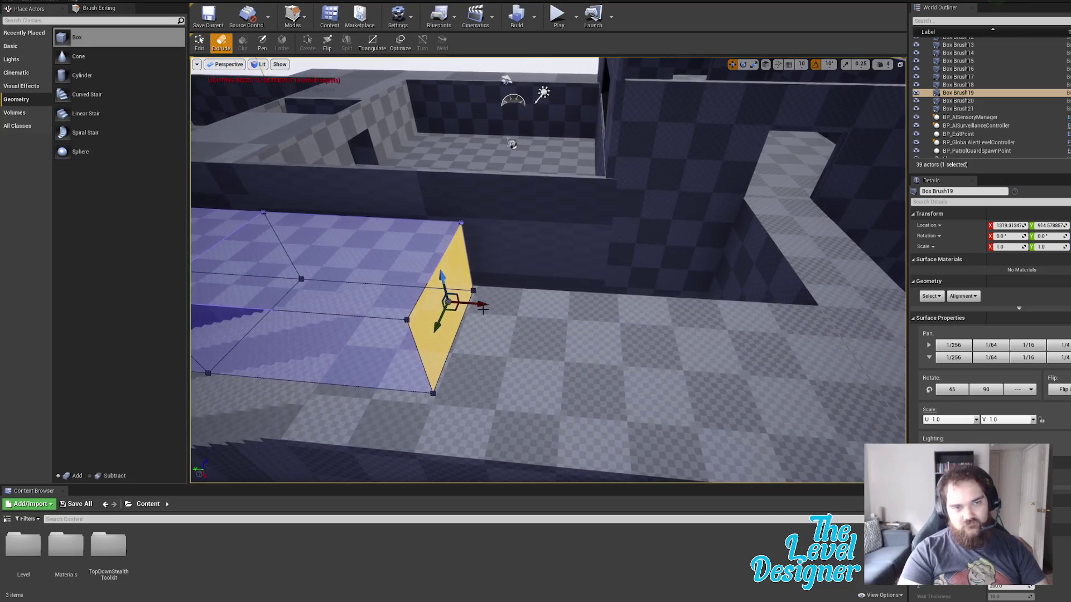
pyautogui.moveTo(482, 305); pyautogui.dragTo(776, 322)
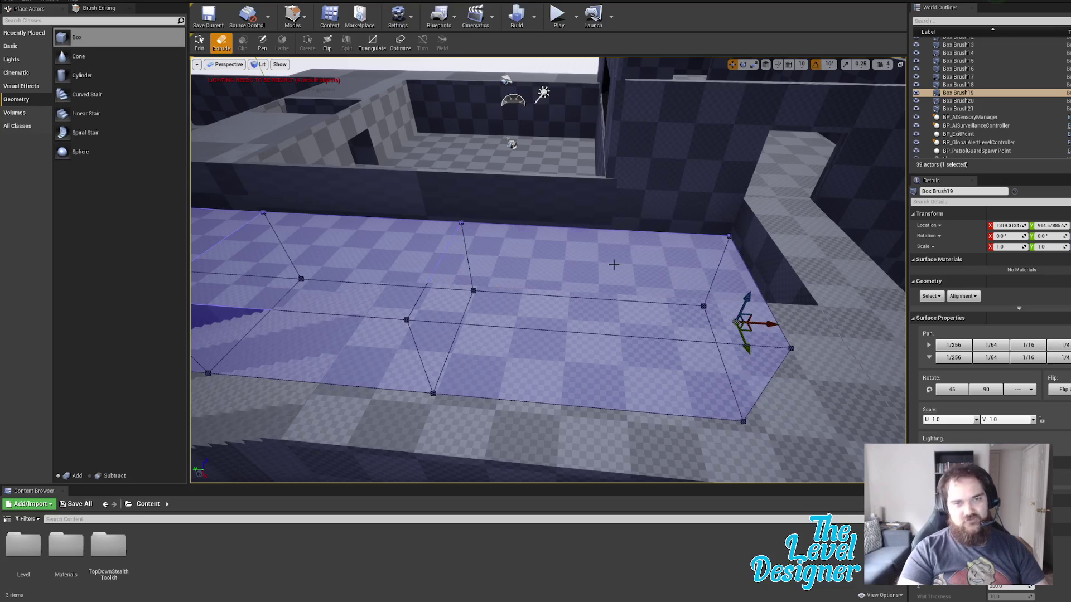
# Step: Raise the top face of Box Brush19's new platform section in Edit mode so the middle section slopes up beside the stairs
pyautogui.click(200, 43)
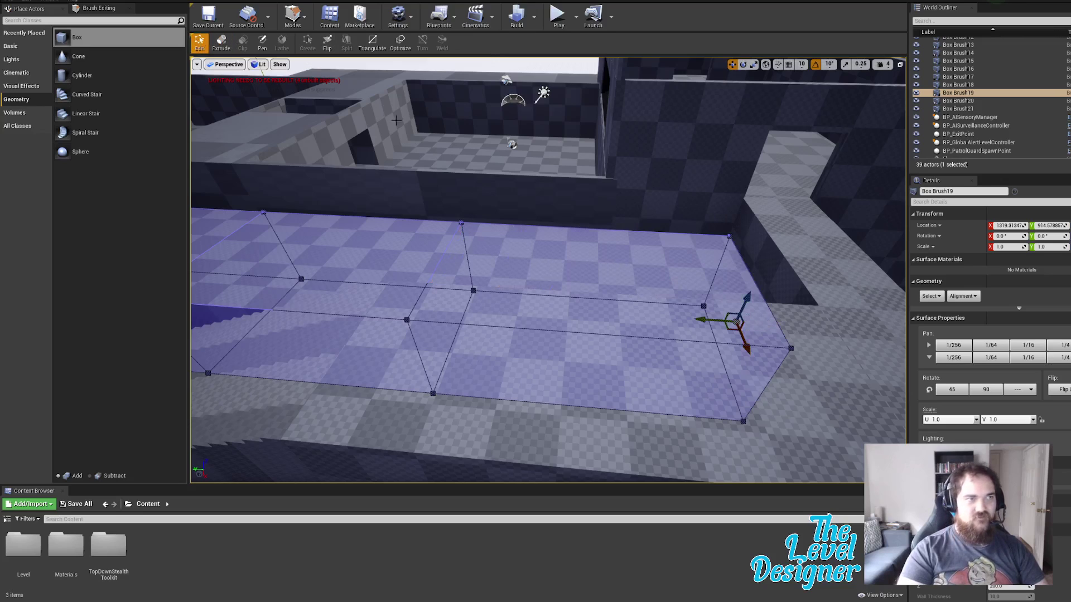
pyautogui.click(595, 255)
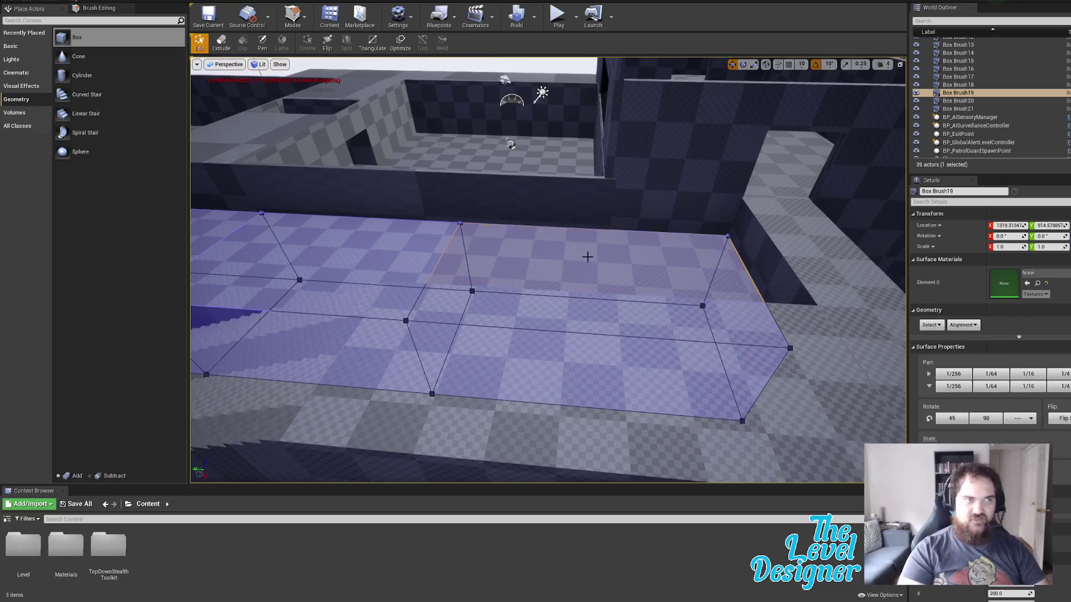
pyautogui.click(626, 272)
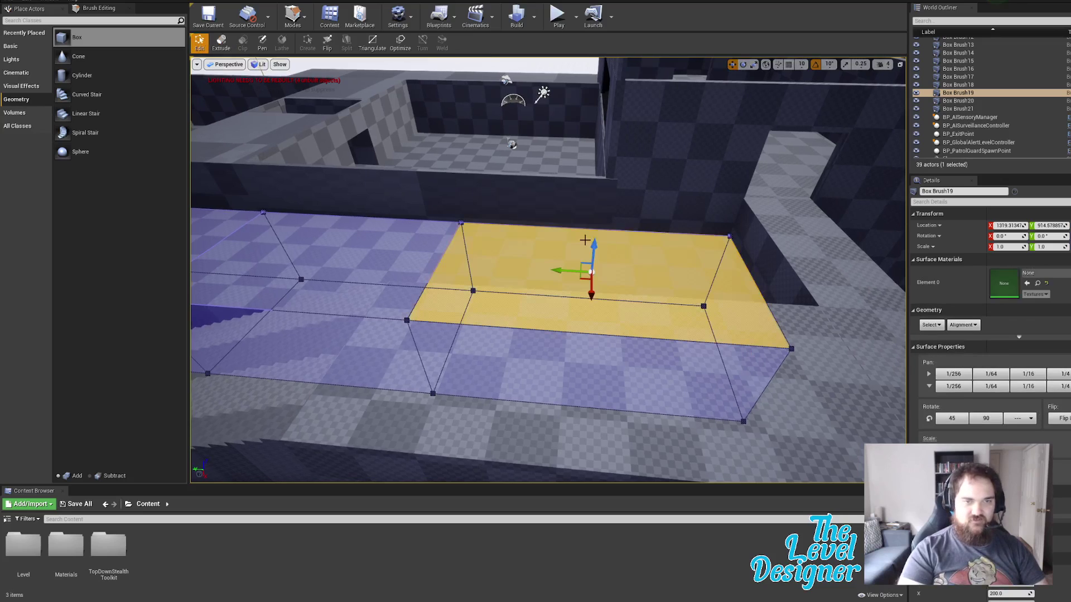
pyautogui.moveTo(595, 245); pyautogui.dragTo(613, 58)
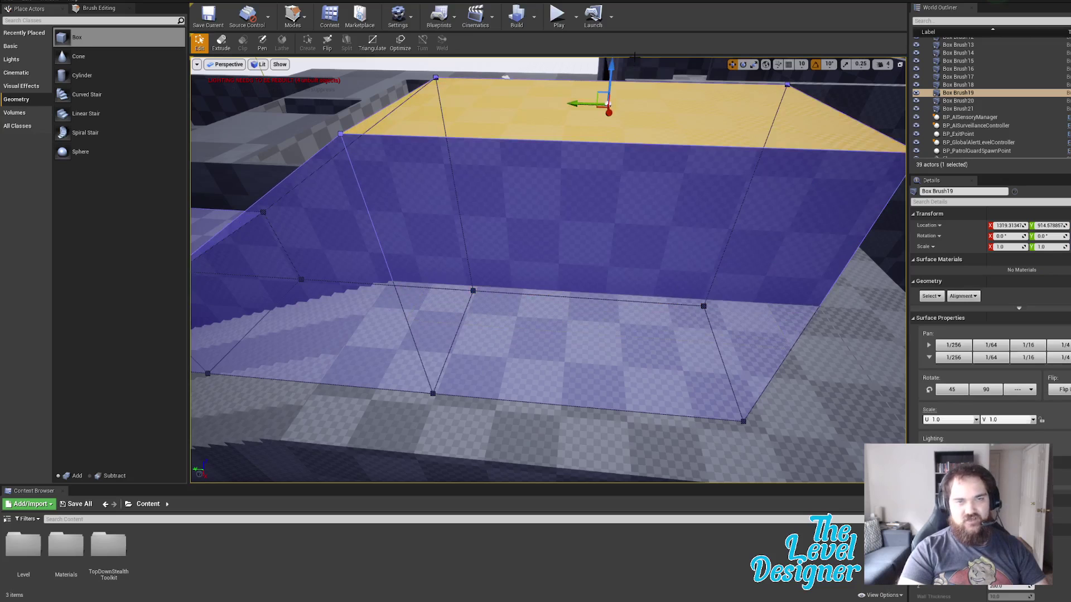
pyautogui.moveTo(614, 59)
pyautogui.mouseDown(button='right')
pyautogui.moveTo(558, 56)
pyautogui.moveTo(605, 59)
pyautogui.moveTo(586, 53)
pyautogui.moveTo(622, 42)
pyautogui.mouseUp(button='right')
pyautogui.moveTo(587, 135)
pyautogui.mouseDown()
pyautogui.moveTo(584, 177)
pyautogui.moveTo(620, 190)
pyautogui.mouseUp()
pyautogui.moveTo(620, 190)
pyautogui.mouseDown(button='right')
pyautogui.moveTo(546, 207)
pyautogui.moveTo(462, 303)
pyautogui.moveTo(488, 290)
pyautogui.mouseUp(button='right')
# Step: Select the lower, sloped and upper top faces of Box Brush19 together and extrude them slightly upward
pyautogui.click(448, 309)
pyautogui.click(488, 290)
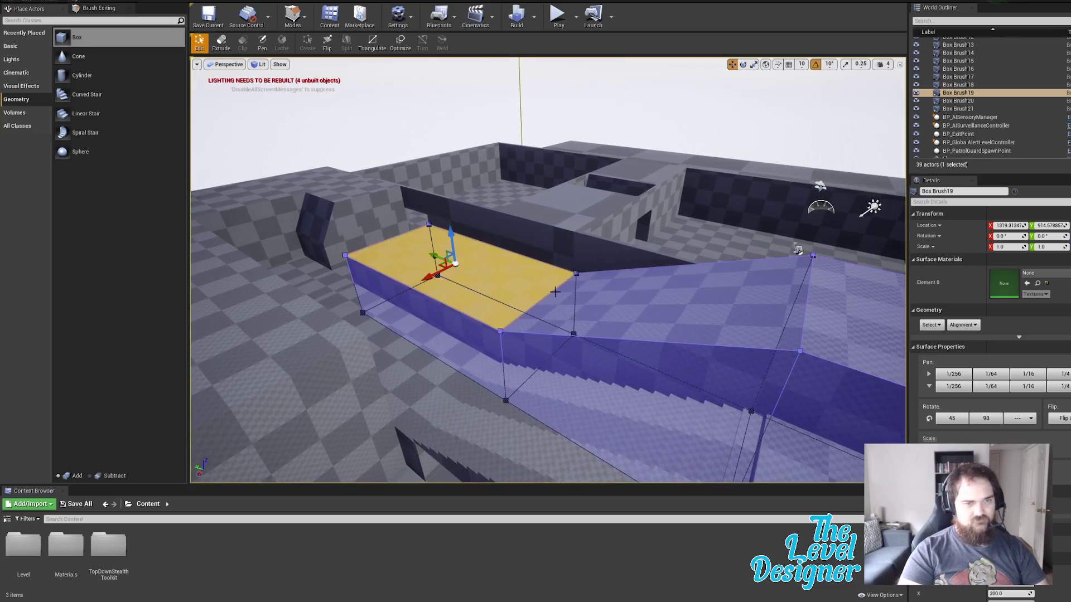
pyautogui.click(606, 299)
pyautogui.click(823, 314)
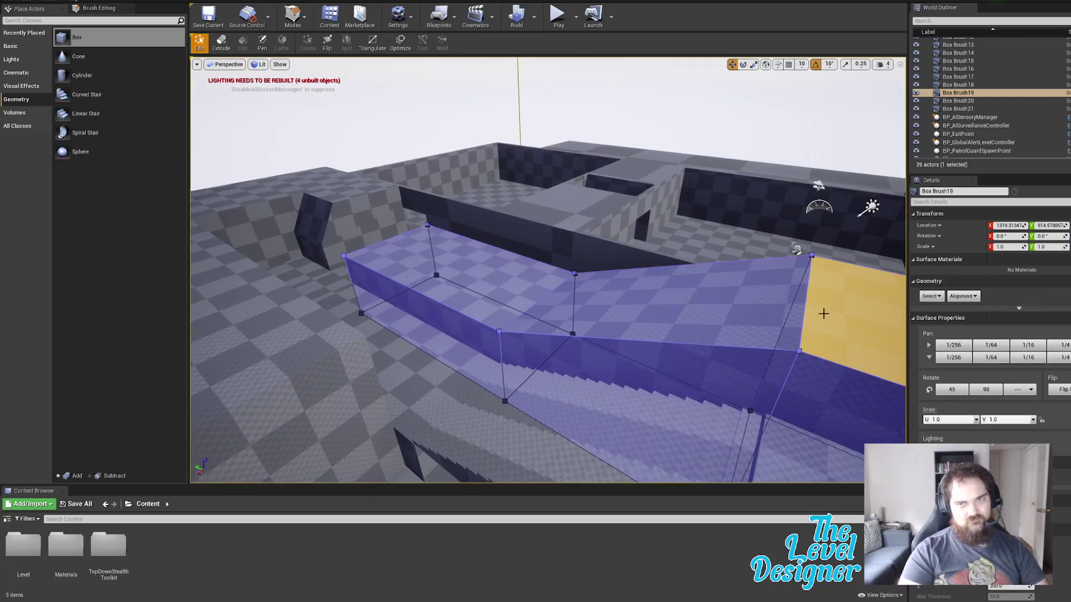
pyautogui.keyDown('ctrl'); pyautogui.click(777, 319); pyautogui.keyUp('ctrl')
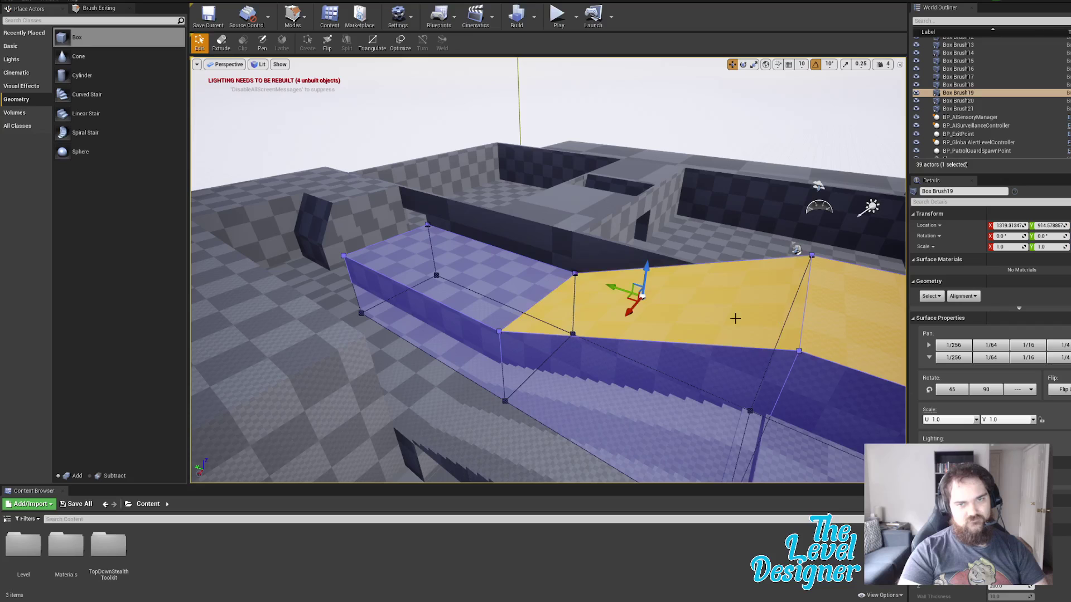
pyautogui.keyDown('ctrl'); pyautogui.click(499, 288); pyautogui.keyUp('ctrl')
pyautogui.moveTo(613, 308); pyautogui.dragTo(583, 298, button='right')
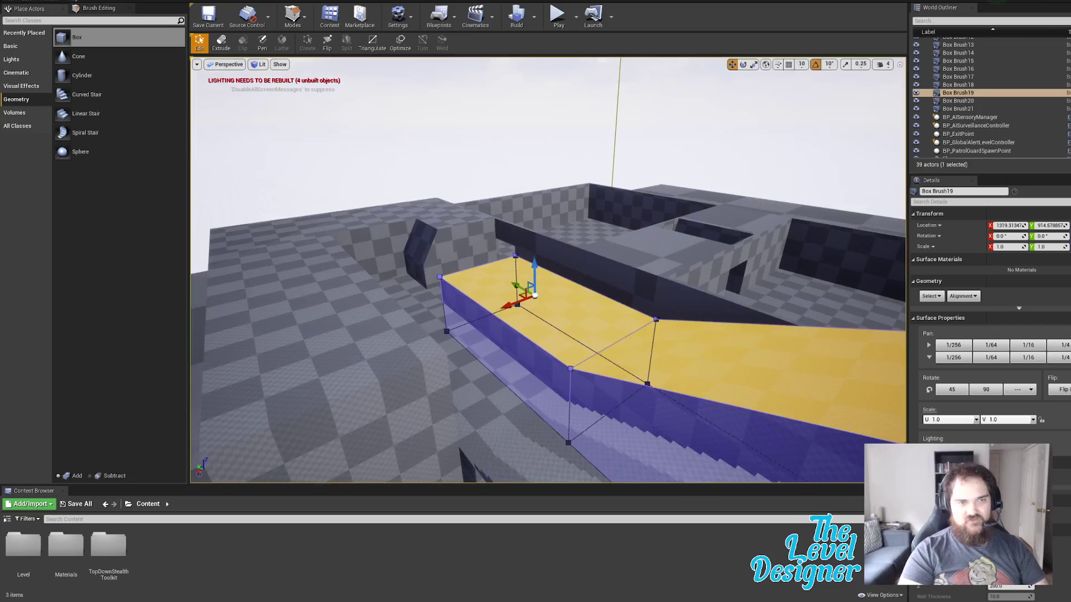
pyautogui.click(221, 43)
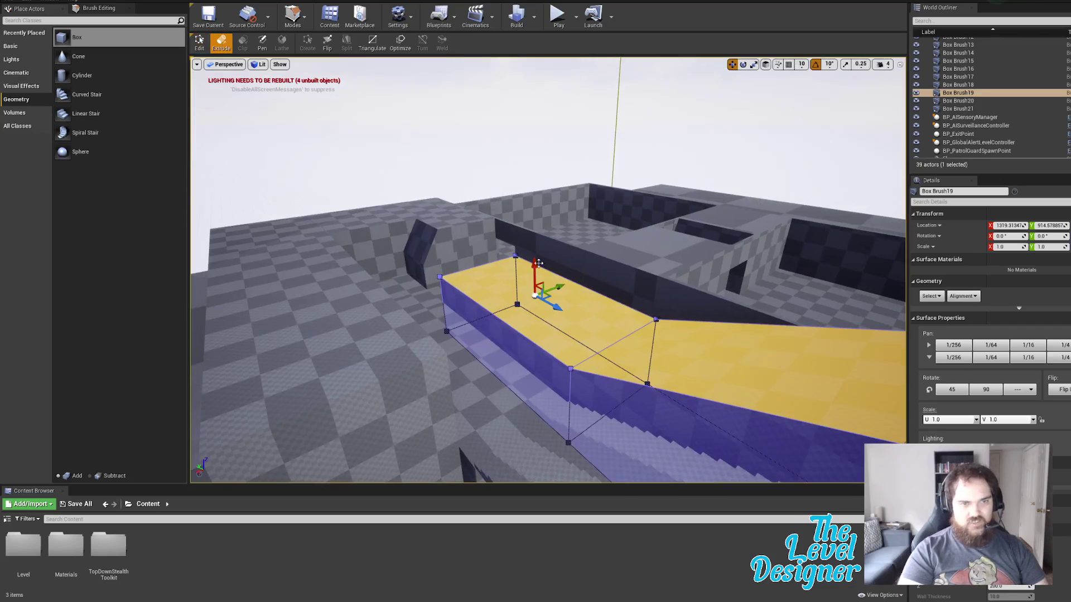
pyautogui.moveTo(535, 263); pyautogui.dragTo(535, 262)
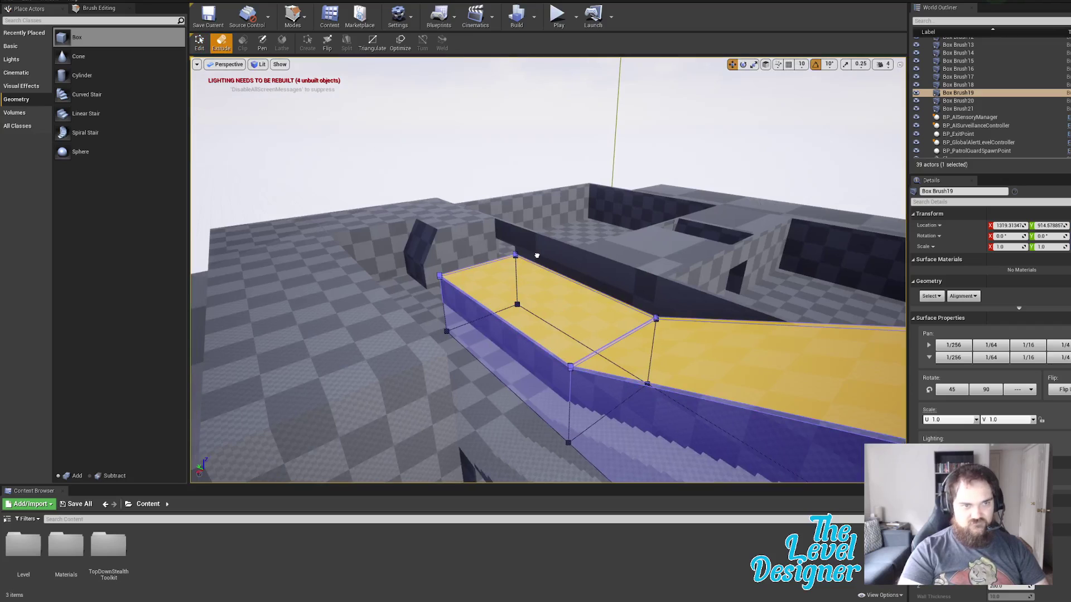
pyautogui.click(199, 43)
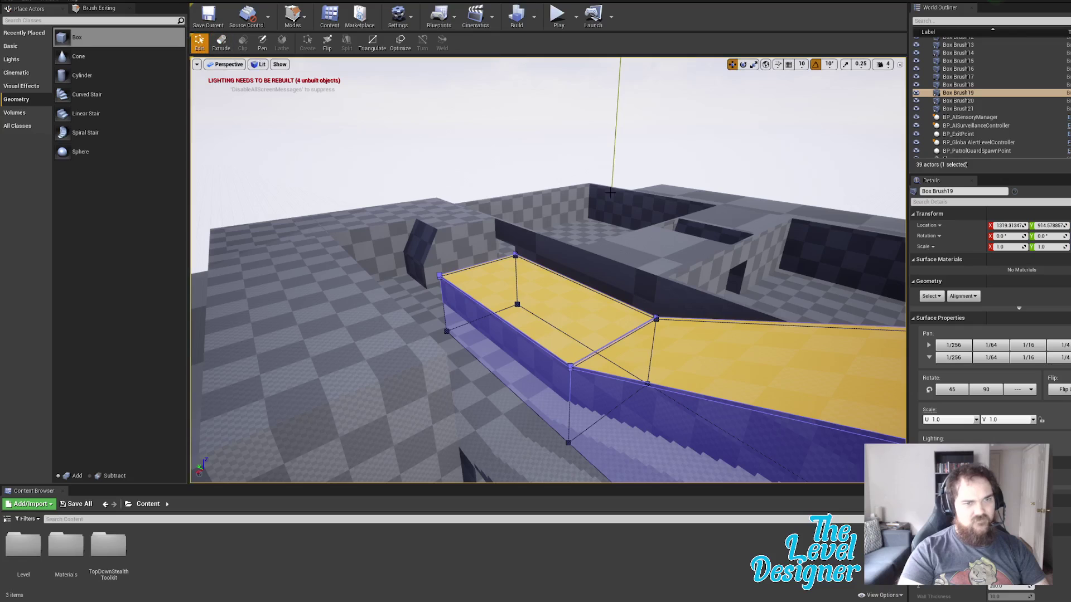
pyautogui.moveTo(609, 320); pyautogui.dragTo(684, 337, button='right')
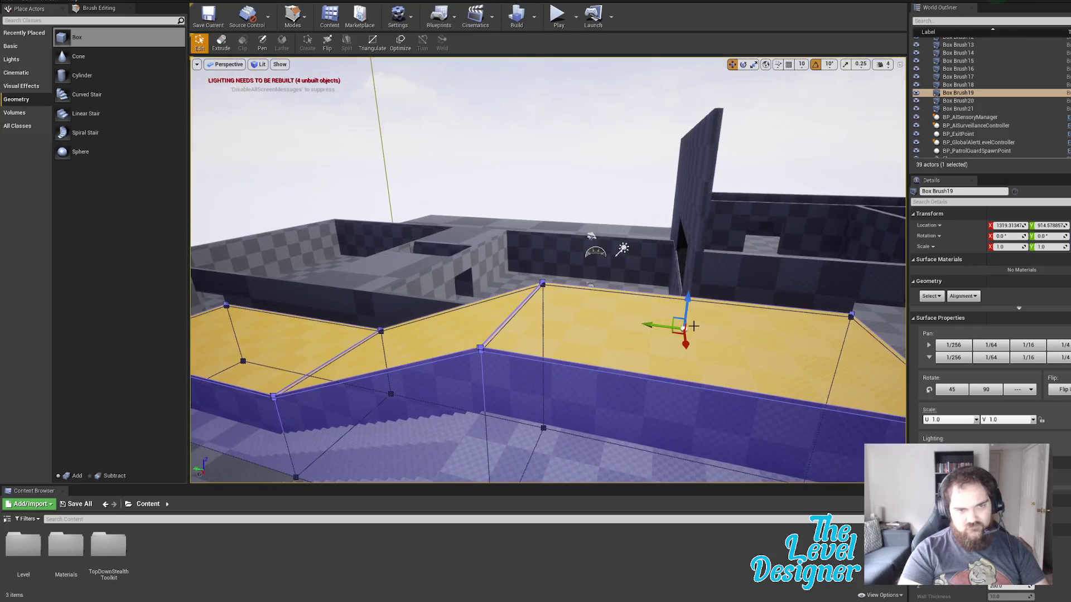
# Step: Undo the upward extrusion and the raised platform section of Box Brush19, going back to its flat top
pyautogui.hotkey('ctrl', 'z')
pyautogui.hotkey('ctrl', 'z')
pyautogui.hotkey('ctrl', 'z')
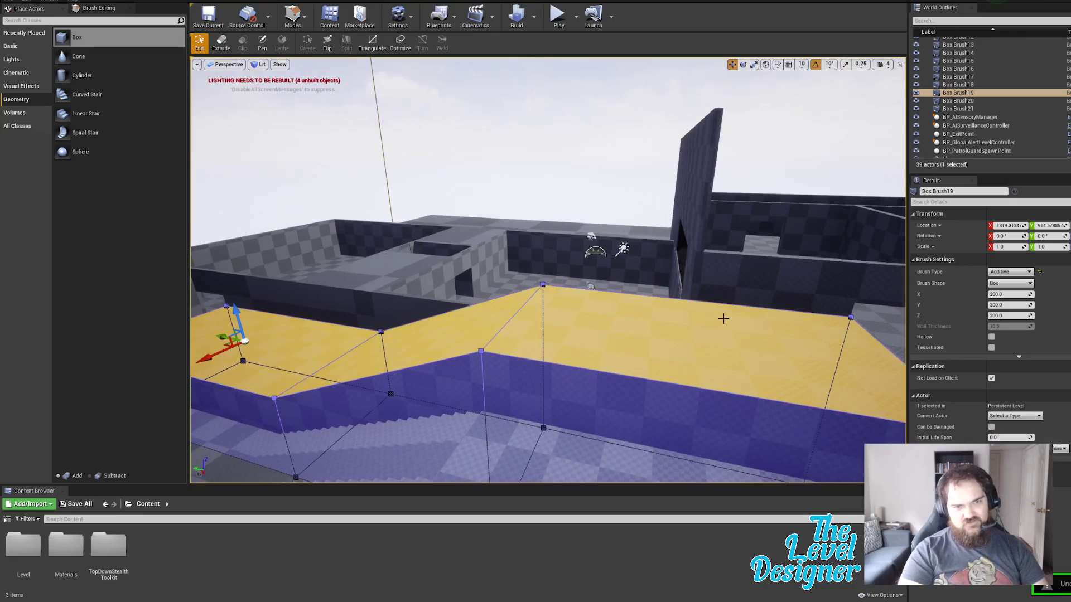
pyautogui.click(323, 338)
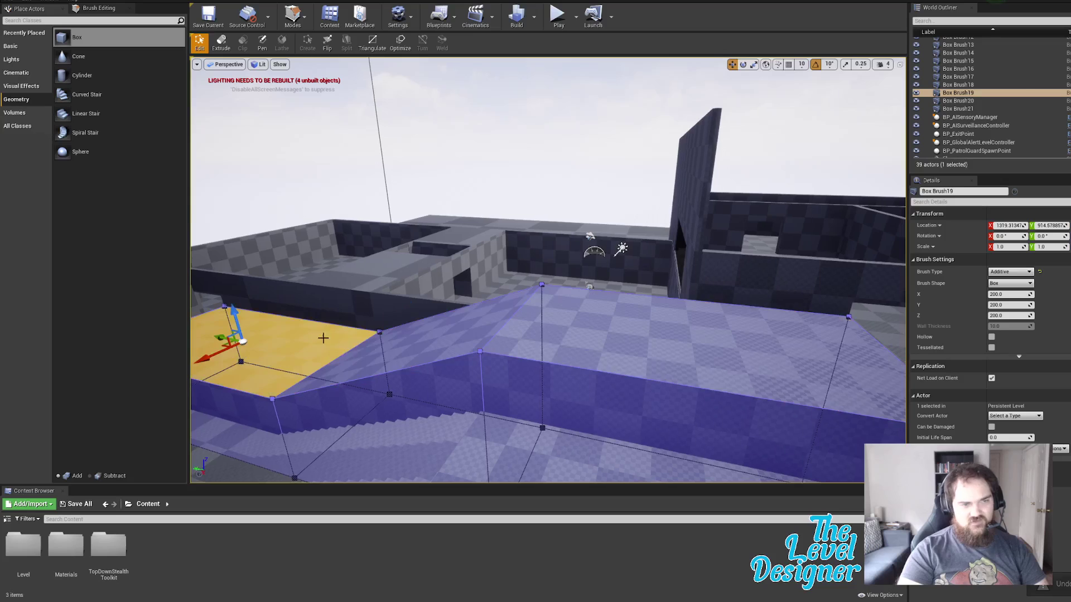
pyautogui.moveTo(495, 370)
pyautogui.mouseDown(button='right')
pyautogui.moveTo(536, 389)
pyautogui.moveTo(520, 383)
pyautogui.mouseUp(button='right')
pyautogui.hotkey('ctrl', 'z')
pyautogui.hotkey('ctrl', 'z')
pyautogui.hotkey('ctrl', 'z')
pyautogui.hotkey('ctrl', 'z')
pyautogui.hotkey('ctrl', 'z')
pyautogui.hotkey('ctrl', 'z')
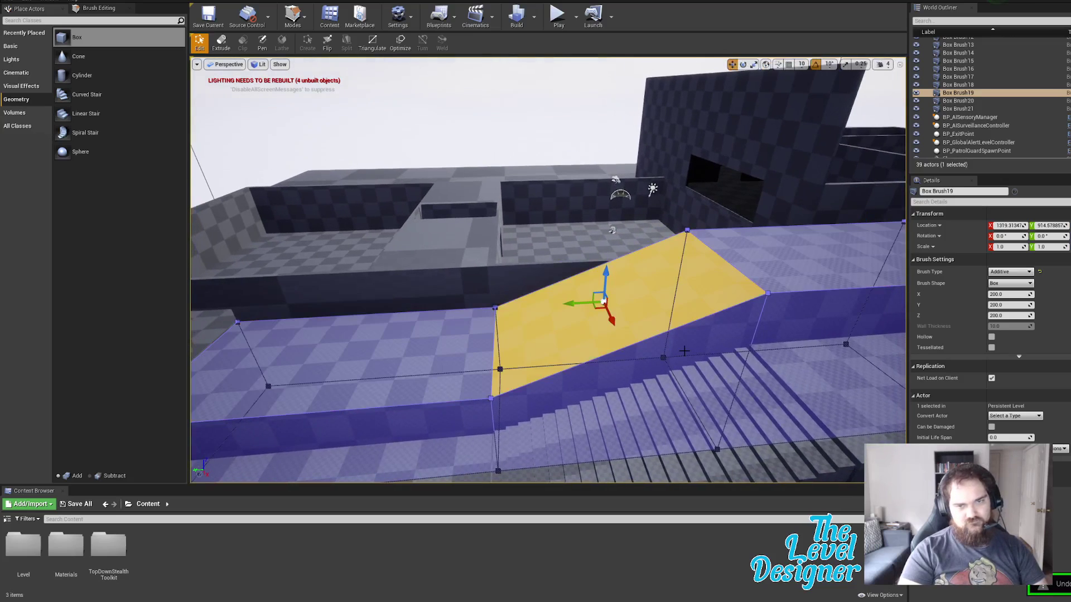
pyautogui.hotkey('ctrl', 'z')
pyautogui.hotkey('ctrl', 'z')
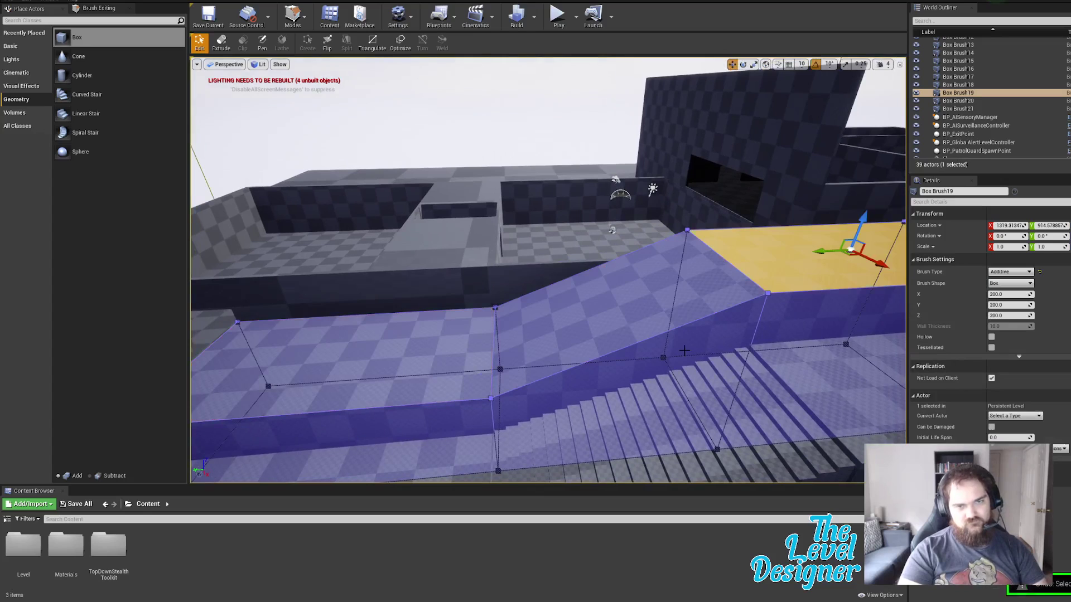
pyautogui.hotkey('ctrl', 'z')
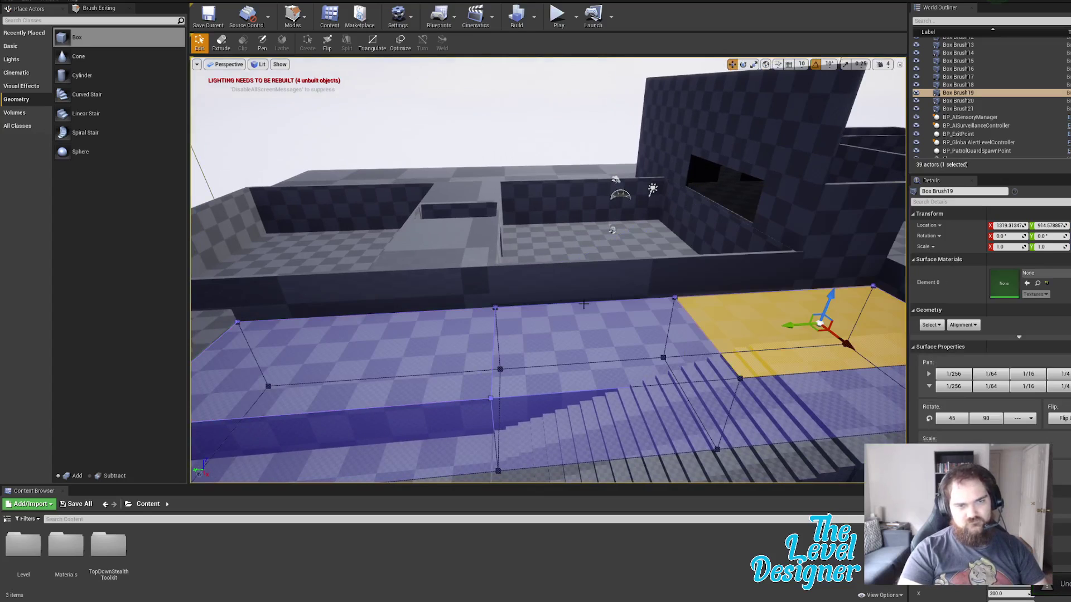
# Step: Try to select all three flat top faces of Box Brush19 together, starting from the sections beside the stairs and platform
pyautogui.click(549, 324)
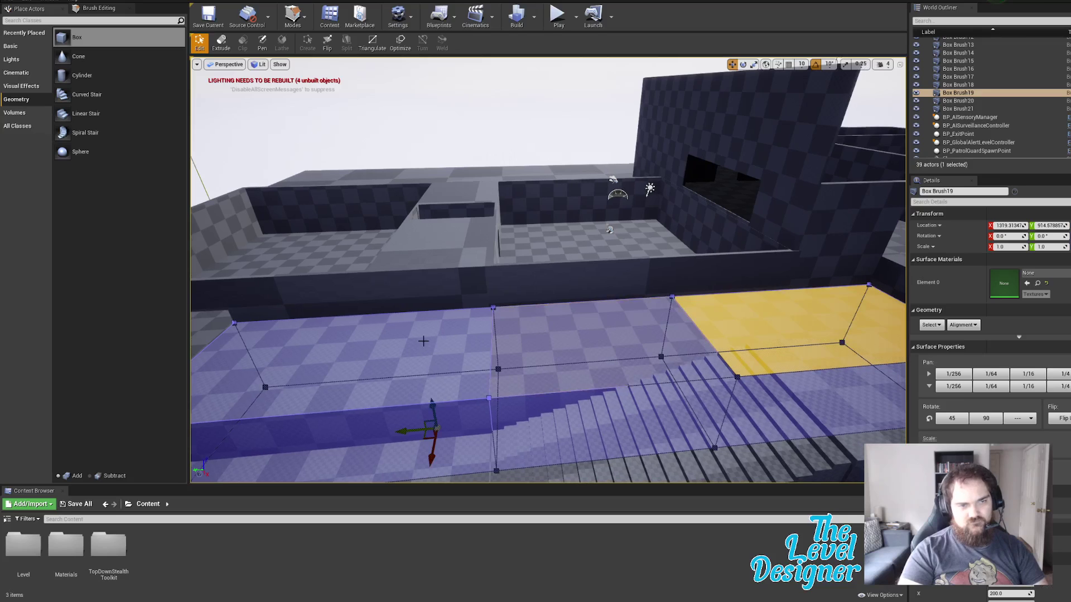
pyautogui.keyDown('ctrl'); pyautogui.click(637, 320); pyautogui.keyUp('ctrl')
pyautogui.click(440, 325)
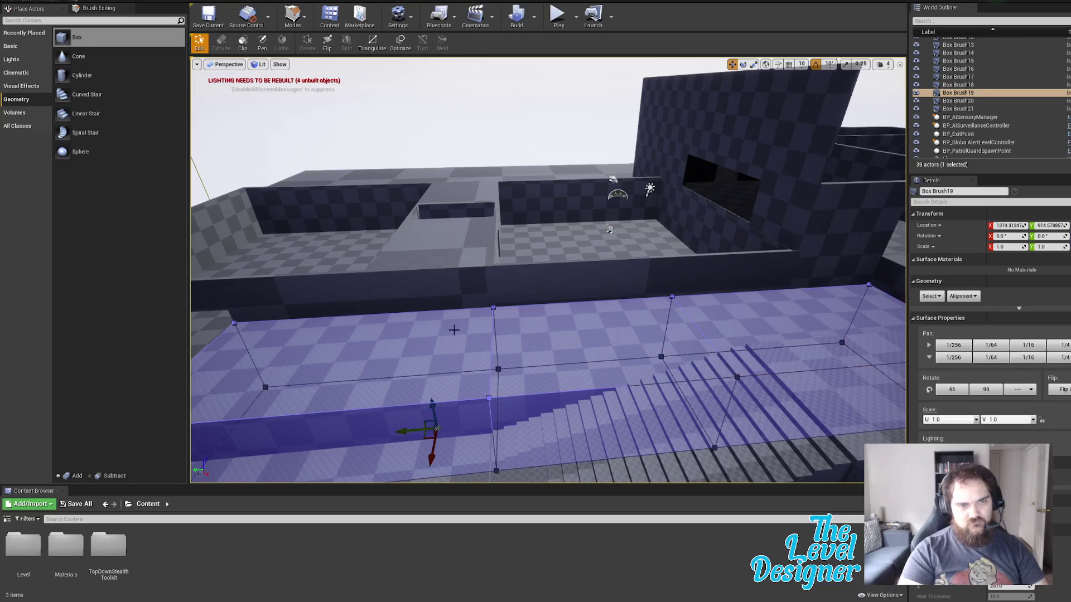
pyautogui.click(709, 329)
pyautogui.keyDown('ctrl'); pyautogui.click(618, 327); pyautogui.keyUp('ctrl')
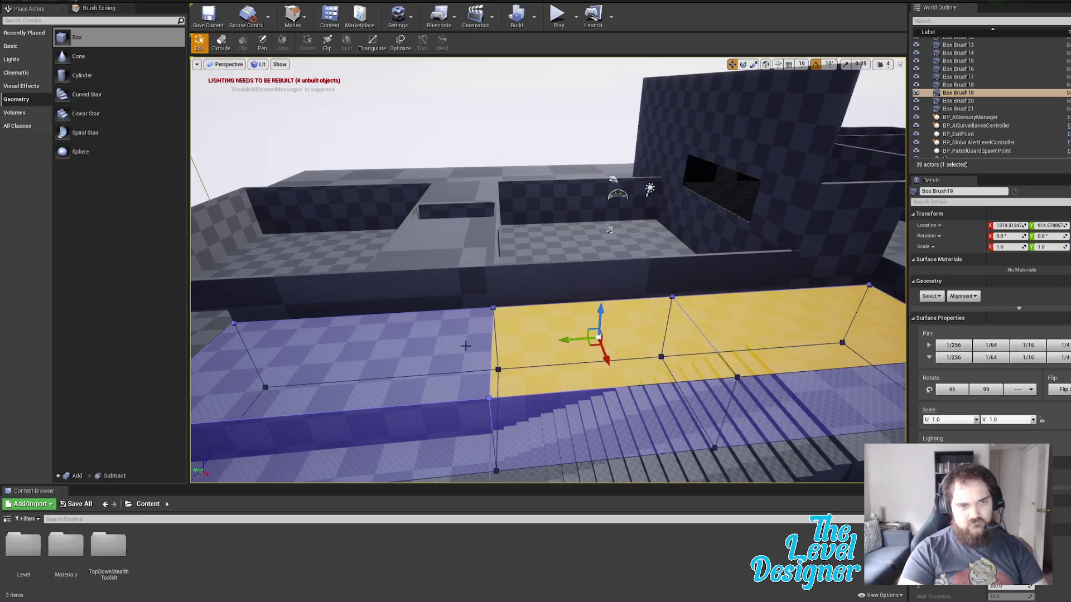
pyautogui.keyDown('ctrl'); pyautogui.click(465, 368); pyautogui.keyUp('ctrl')
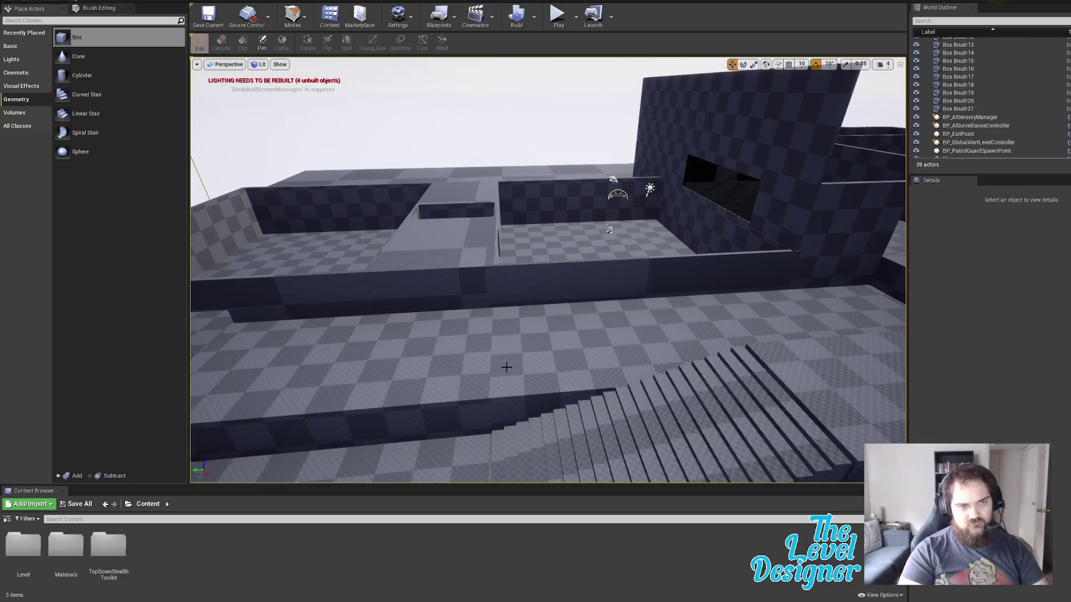
# Step: Reselect Box Brush19 and try to add the remaining top faces to the selection, starting from its lower section
pyautogui.click(486, 373)
pyautogui.click(464, 386)
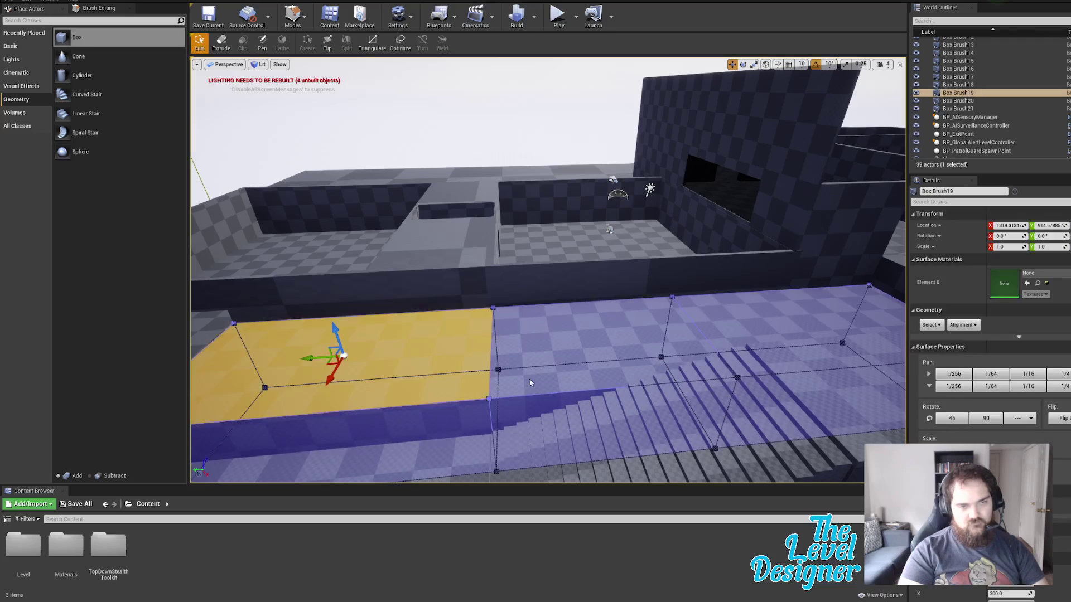
pyautogui.press('Escape')
pyautogui.click(474, 373)
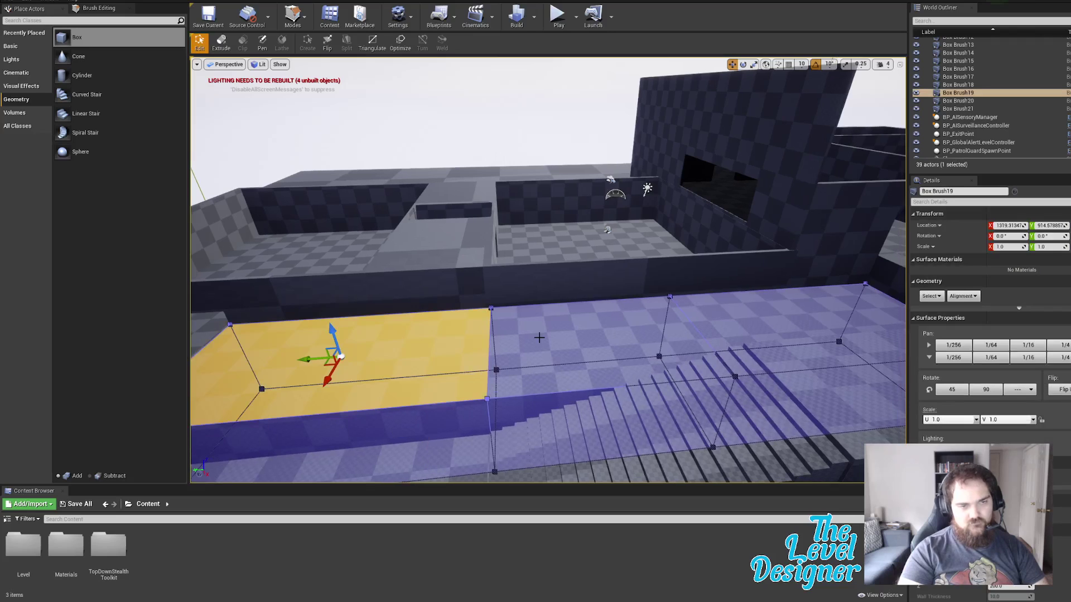
pyautogui.hotkey('ctrl', 'z')
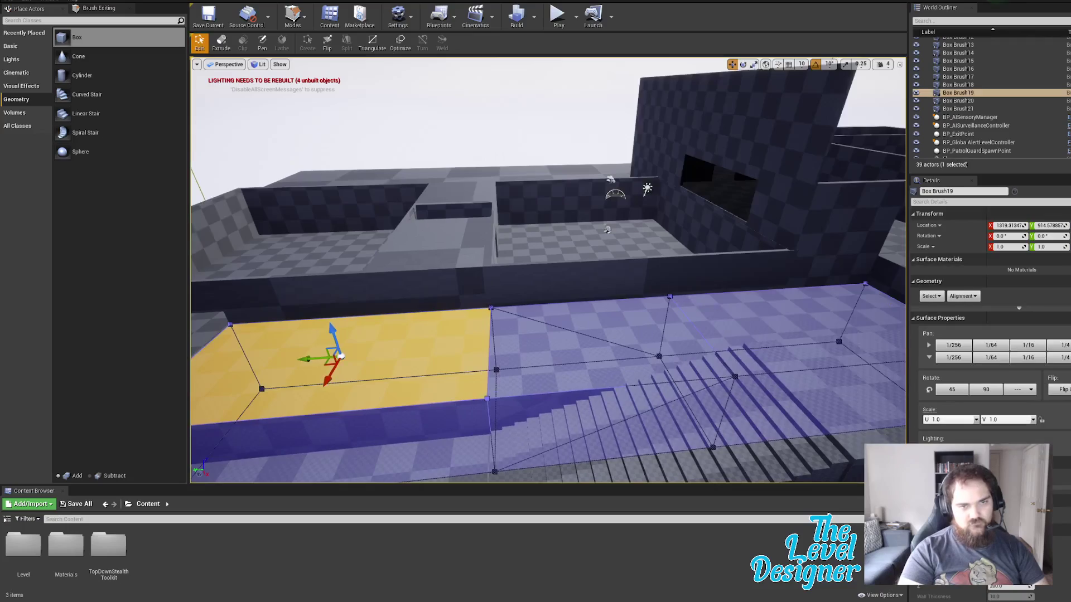
pyautogui.moveTo(629, 344); pyautogui.dragTo(753, 357, button='right')
pyautogui.click(608, 412)
pyautogui.moveTo(608, 412); pyautogui.dragTo(600, 412, button='right')
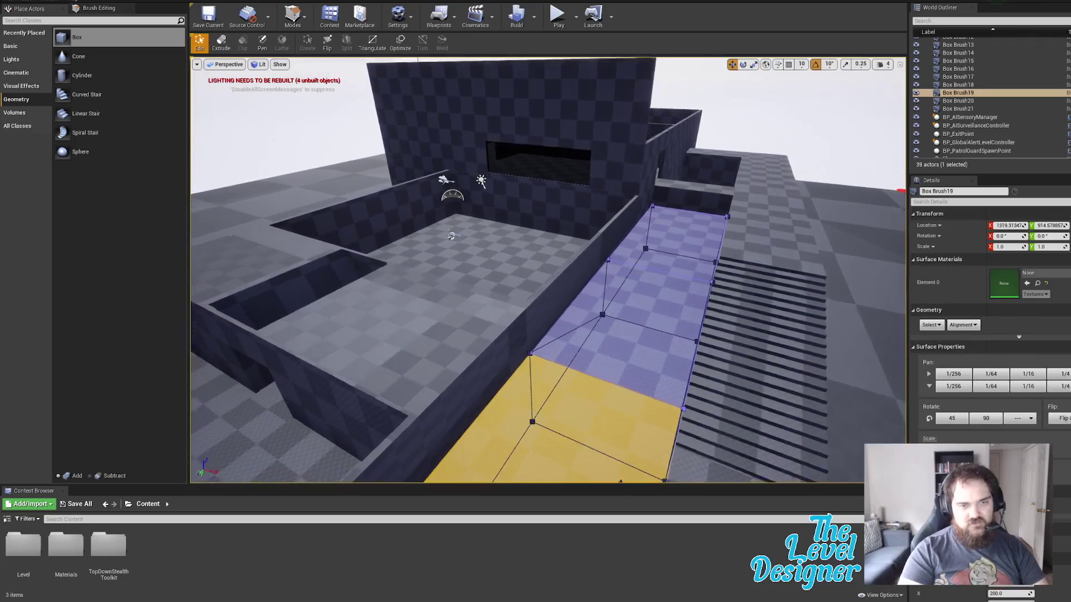
pyautogui.moveTo(676, 355); pyautogui.dragTo(619, 395, button='right')
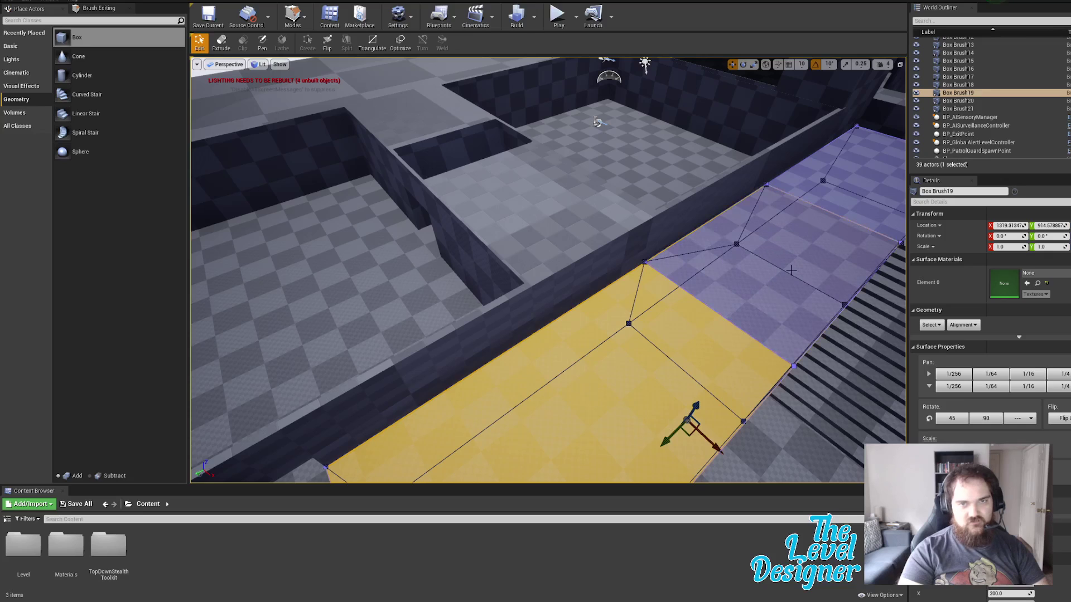
pyautogui.hotkey('ctrl', 'z')
pyautogui.keyDown('ctrl'); pyautogui.click(841, 211); pyautogui.keyUp('ctrl')
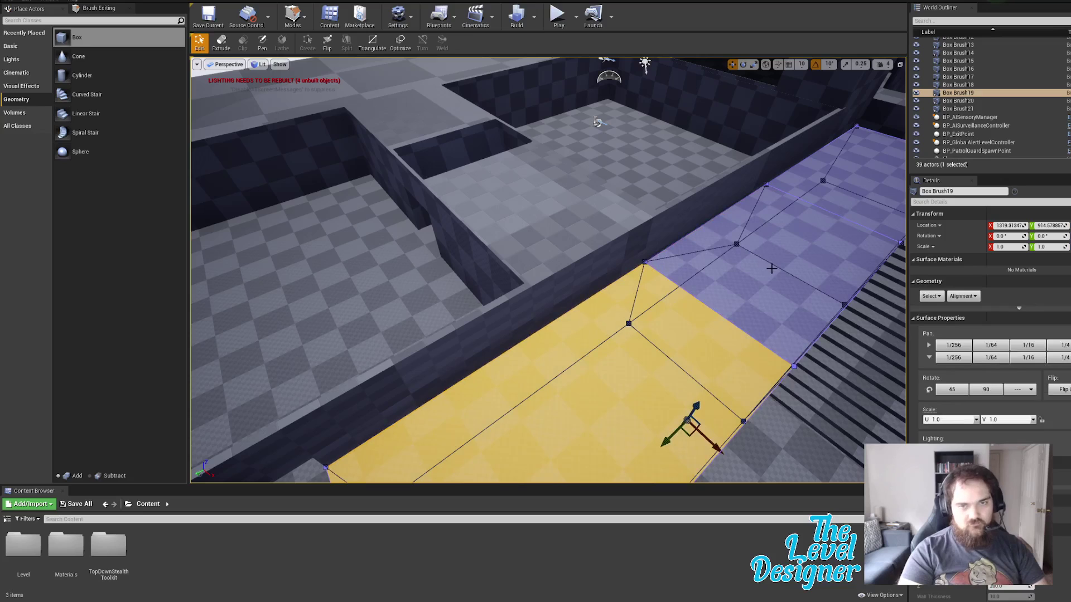
# Step: Select all three top faces of Box Brush19 and extrude them upward to make the block taller along its full length
pyautogui.click(778, 247)
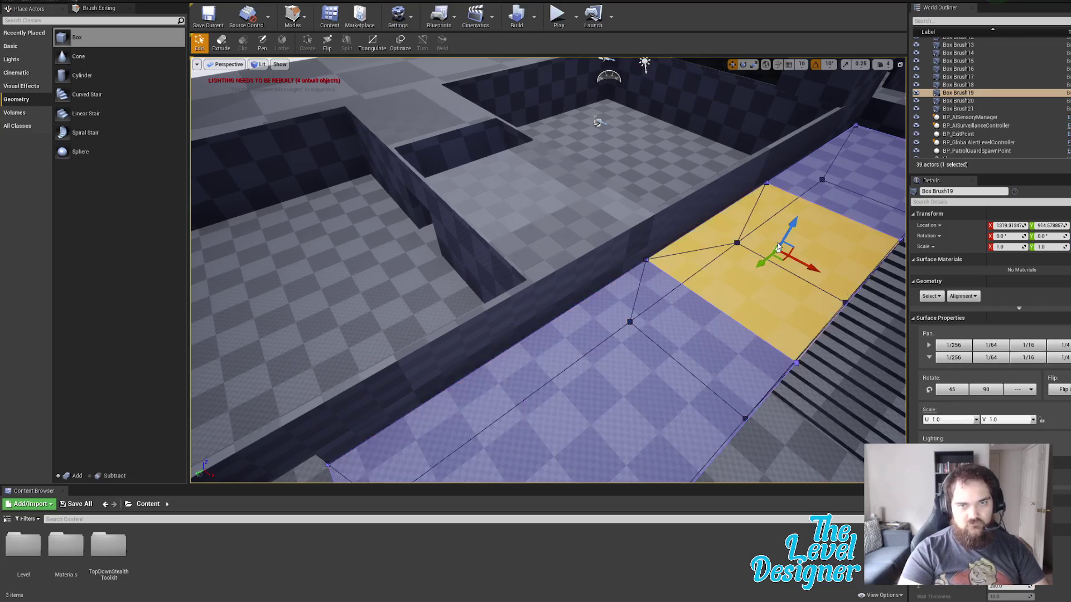
pyautogui.keyDown('ctrl'); pyautogui.click(857, 199); pyautogui.keyUp('ctrl')
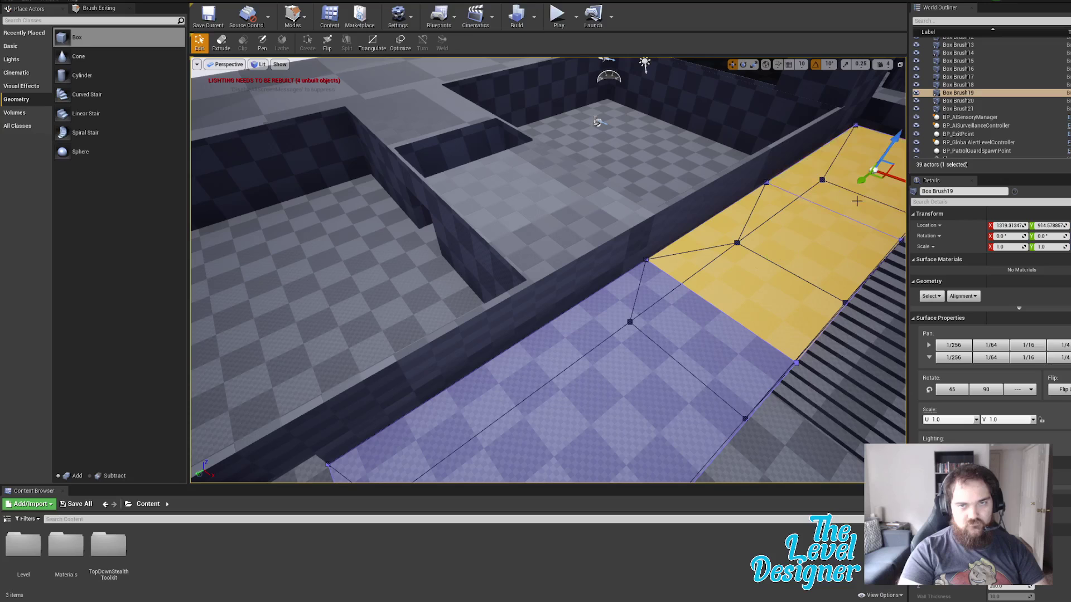
pyautogui.keyDown('ctrl'); pyautogui.click(691, 338); pyautogui.keyUp('ctrl')
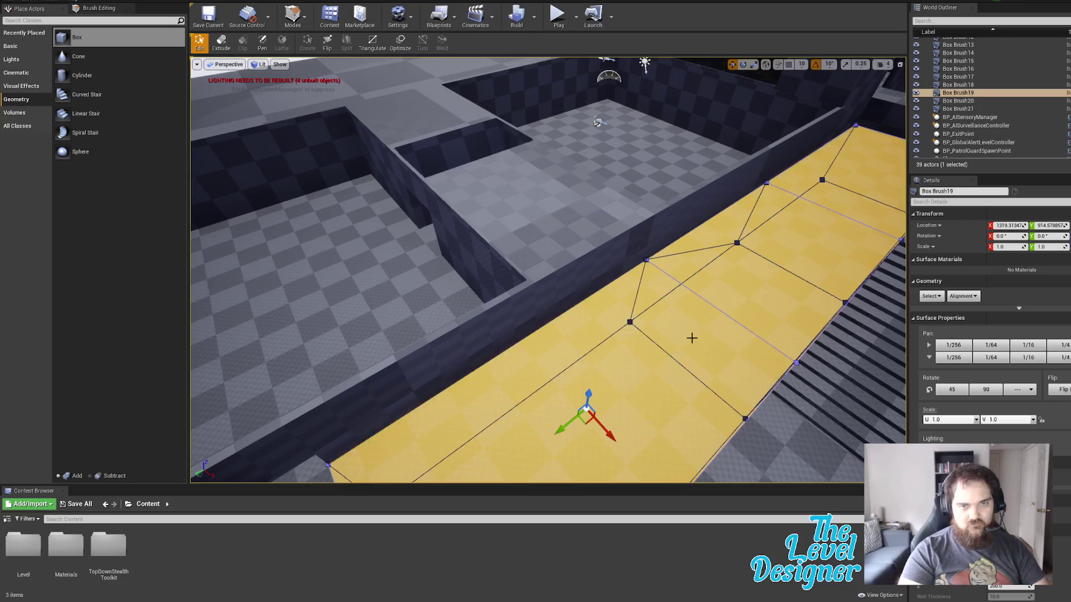
pyautogui.click(221, 43)
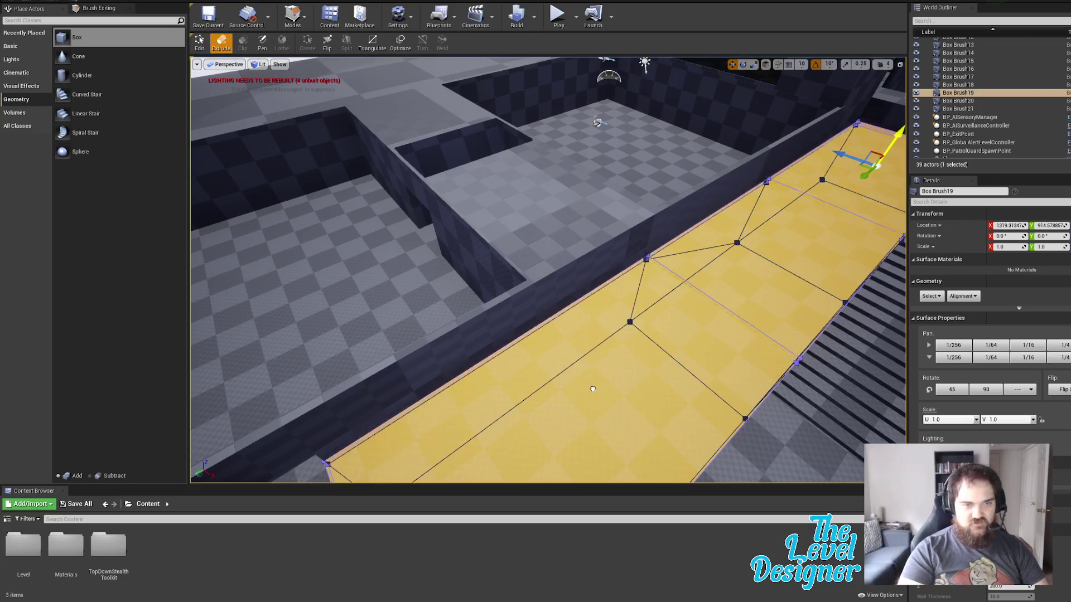
pyautogui.moveTo(588, 394); pyautogui.dragTo(592, 350)
pyautogui.moveTo(592, 351)
pyautogui.mouseDown(button='right')
pyautogui.moveTo(658, 346)
pyautogui.moveTo(703, 301)
pyautogui.moveTo(700, 323)
pyautogui.moveTo(650, 321)
pyautogui.mouseUp(button='right')
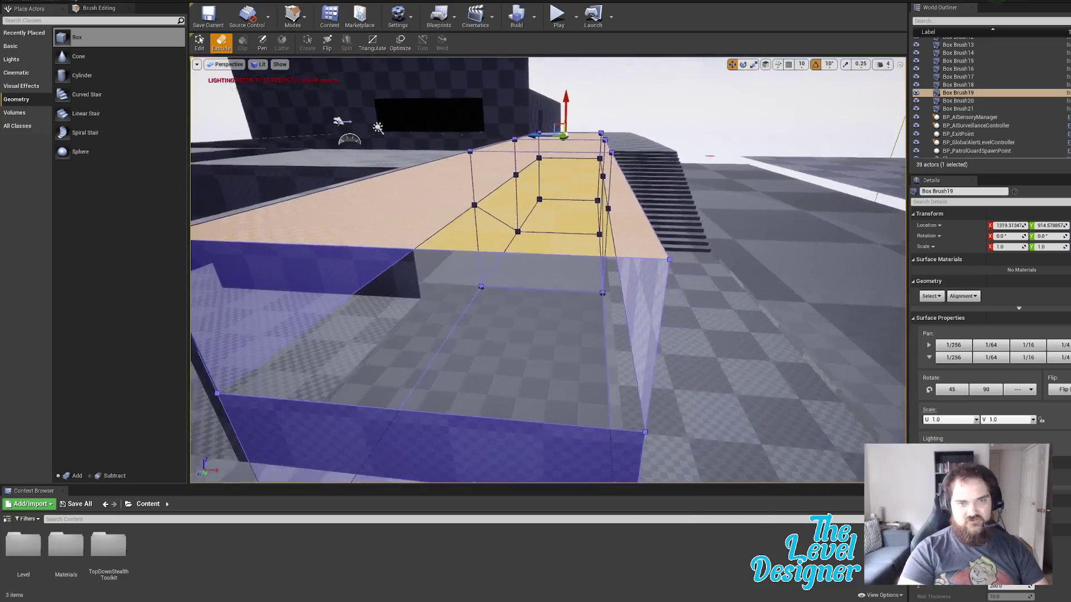
# Step: Undo the full-length upward extrusion of Box Brush19, going back to its flat top with no faces selected
pyautogui.moveTo(557, 320); pyautogui.dragTo(614, 326, button='right')
pyautogui.click(762, 162)
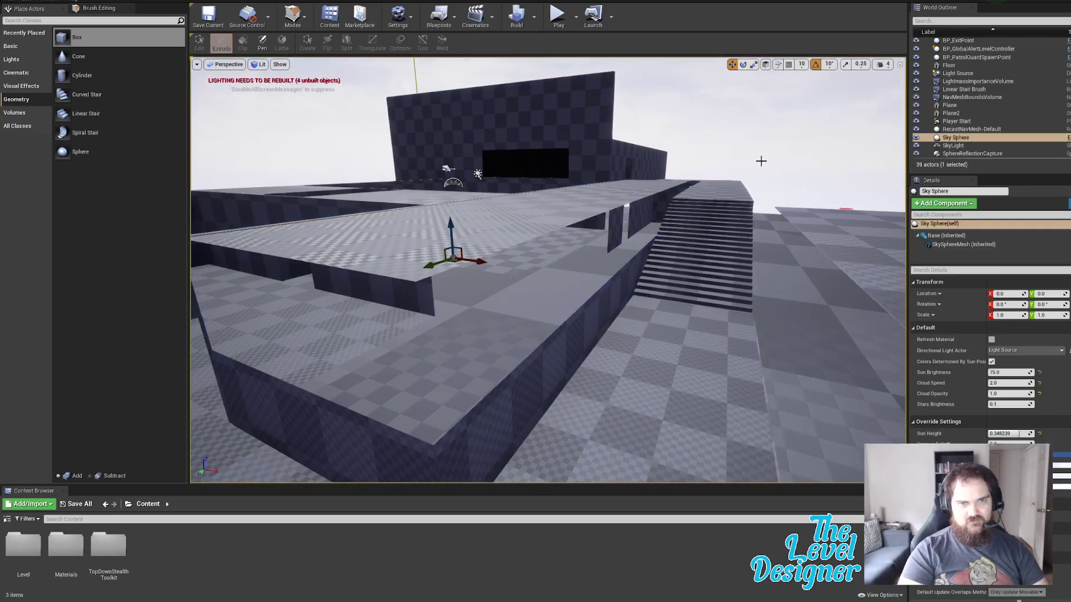
pyautogui.hotkey('ctrl', 'z')
pyautogui.hotkey('ctrl', 'z')
pyautogui.hotkey('ctrl', 'z')
pyautogui.hotkey('ctrl', 'z')
pyautogui.hotkey('ctrl', 'z')
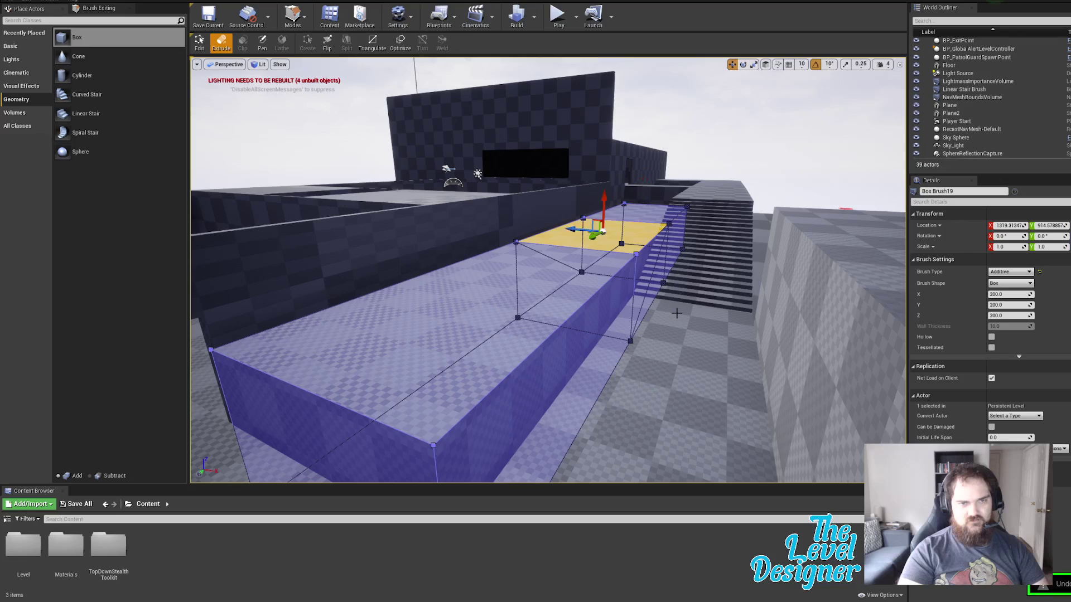
pyautogui.hotkey('ctrl', 'z')
pyautogui.hotkey('ctrl', 'z')
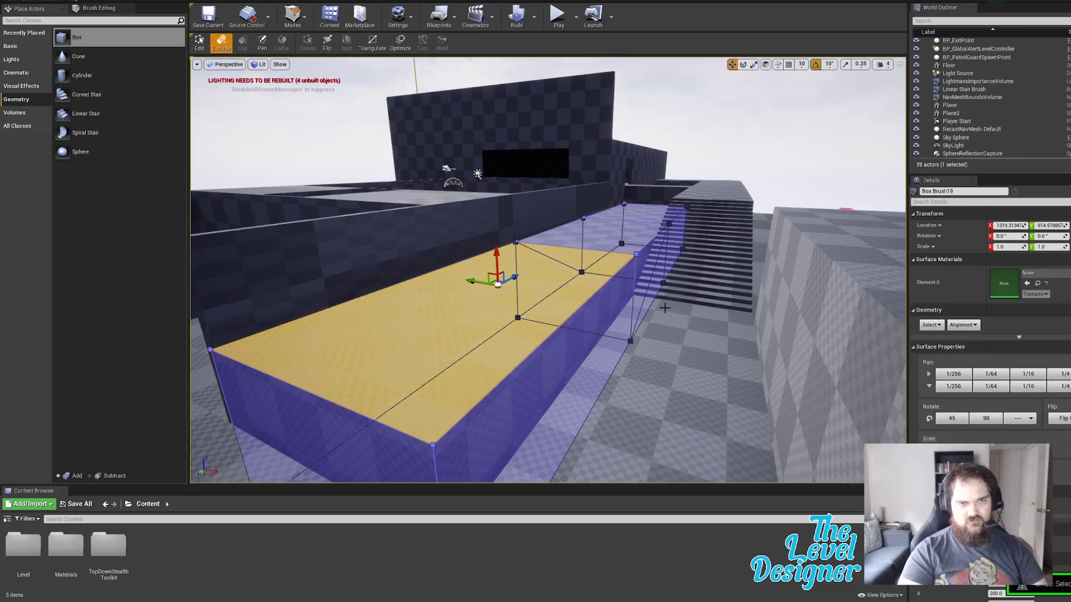
pyautogui.hotkey('ctrl', 'z')
pyautogui.hotkey('ctrl', 'z')
pyautogui.hotkey('ctrl', 'z')
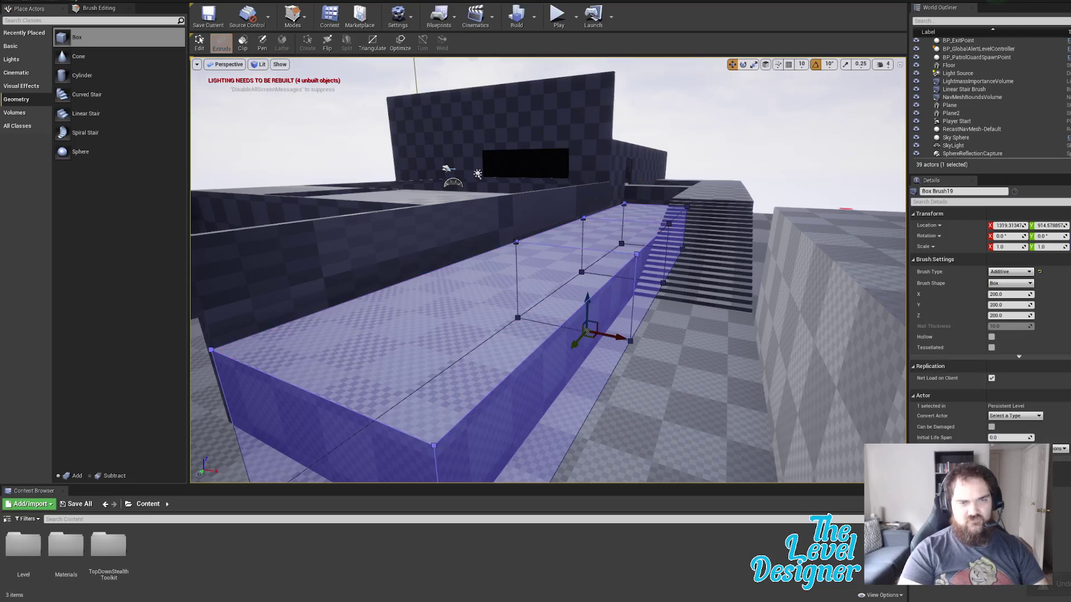
# Step: Try to reselect the top faces of Box Brush19 with Extrude active, and undo the thin layers this adds
pyautogui.click(571, 264)
pyautogui.hotkey('ctrl', 'y')
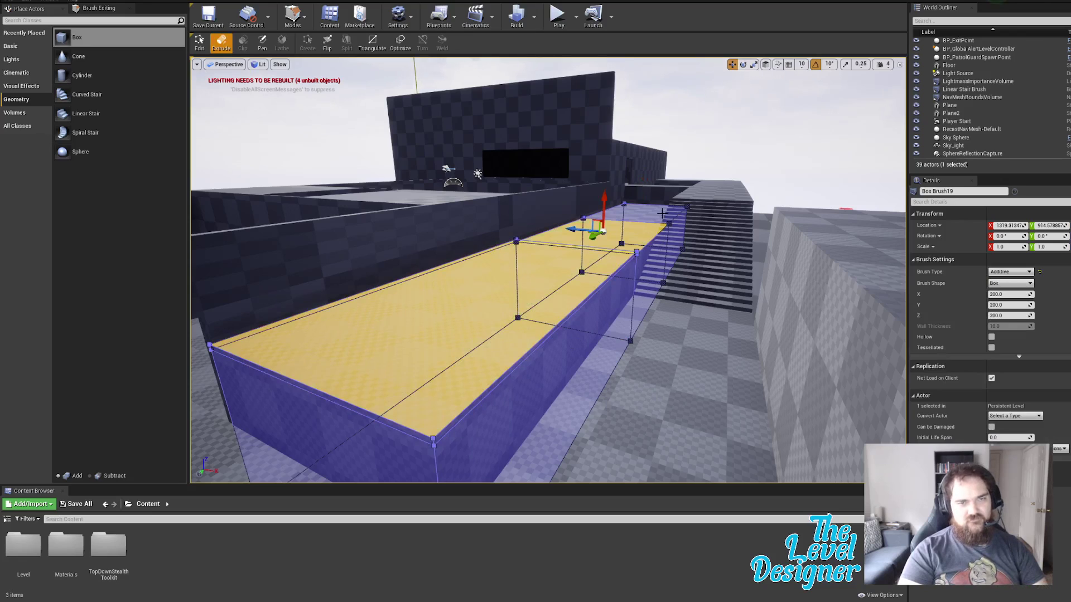
pyautogui.hotkey('ctrl', 'z')
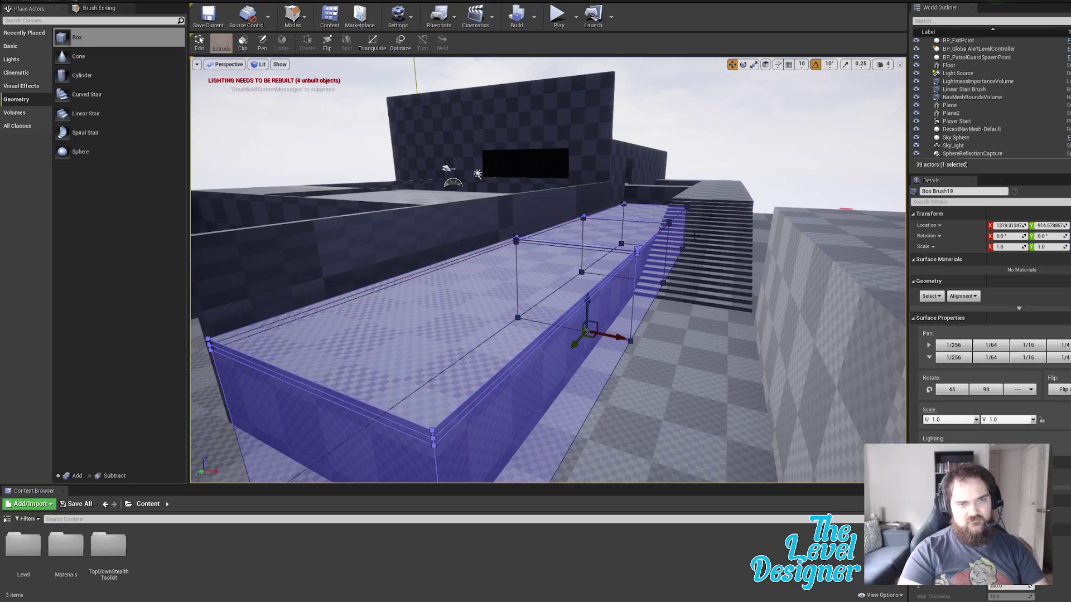
pyautogui.hotkey('ctrl', 'z')
pyautogui.hotkey('ctrl', 'z')
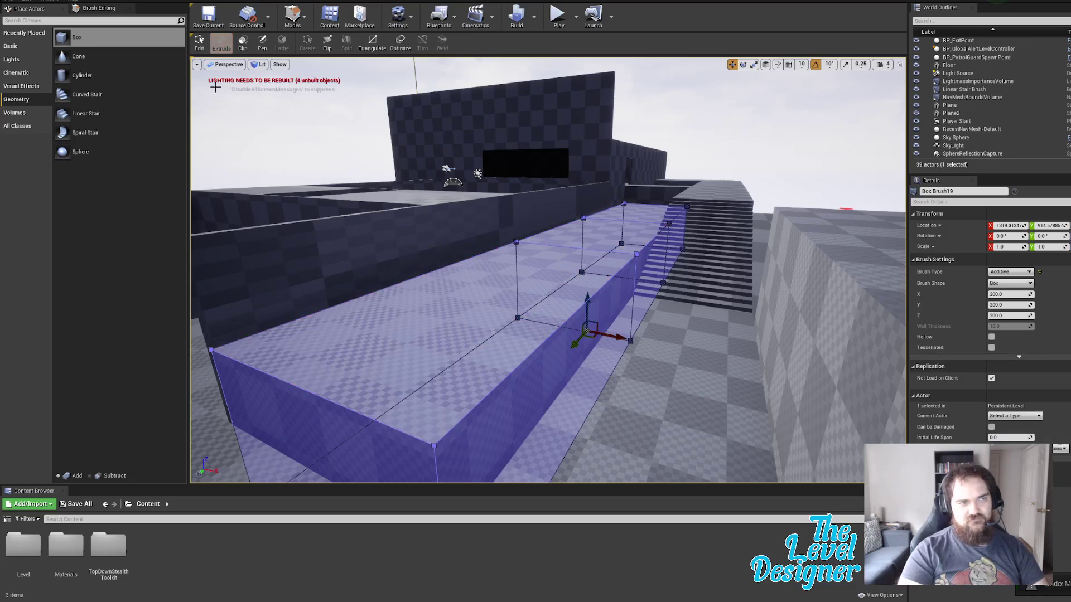
# Step: Select the three top faces of Box Brush19 in Edit mode and extrude them upward together
pyautogui.click(200, 44)
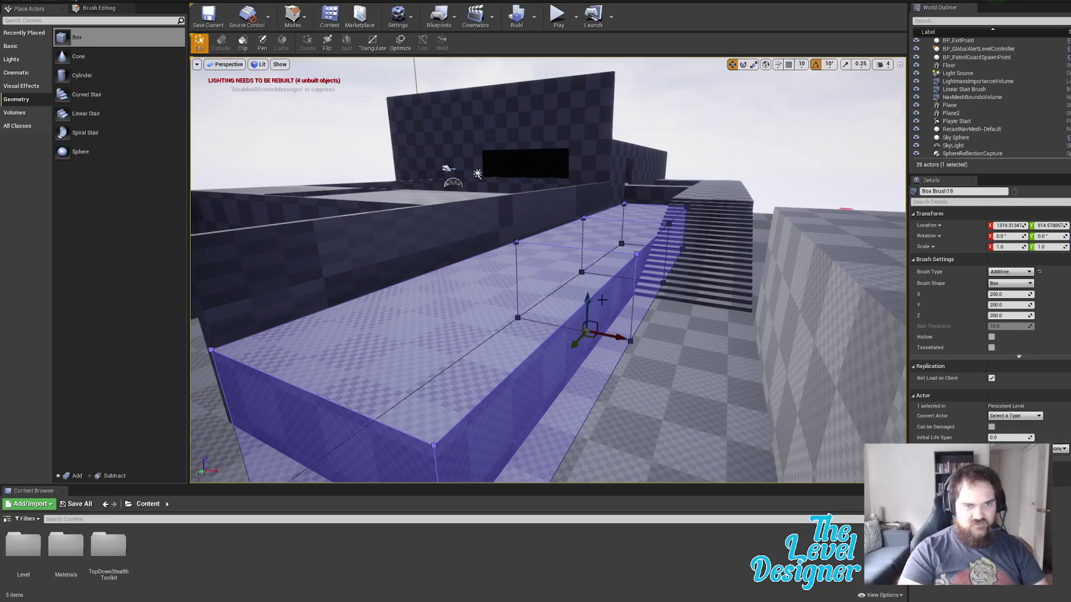
pyautogui.click(580, 281)
pyautogui.keyDown('ctrl'); pyautogui.click(636, 234); pyautogui.keyUp('ctrl')
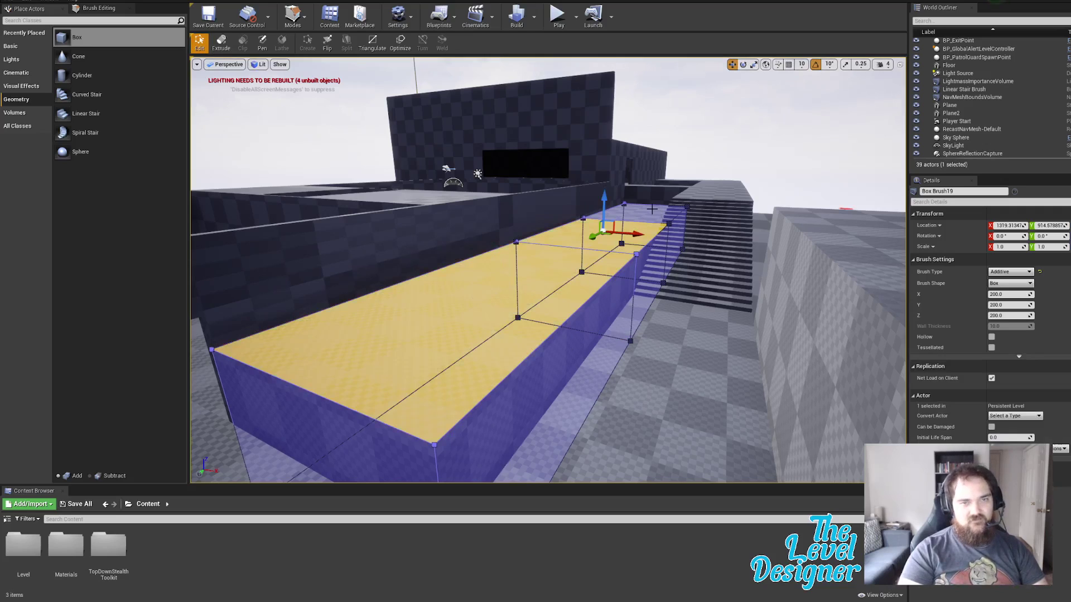
pyautogui.keyDown('ctrl'); pyautogui.click(648, 215); pyautogui.keyUp('ctrl')
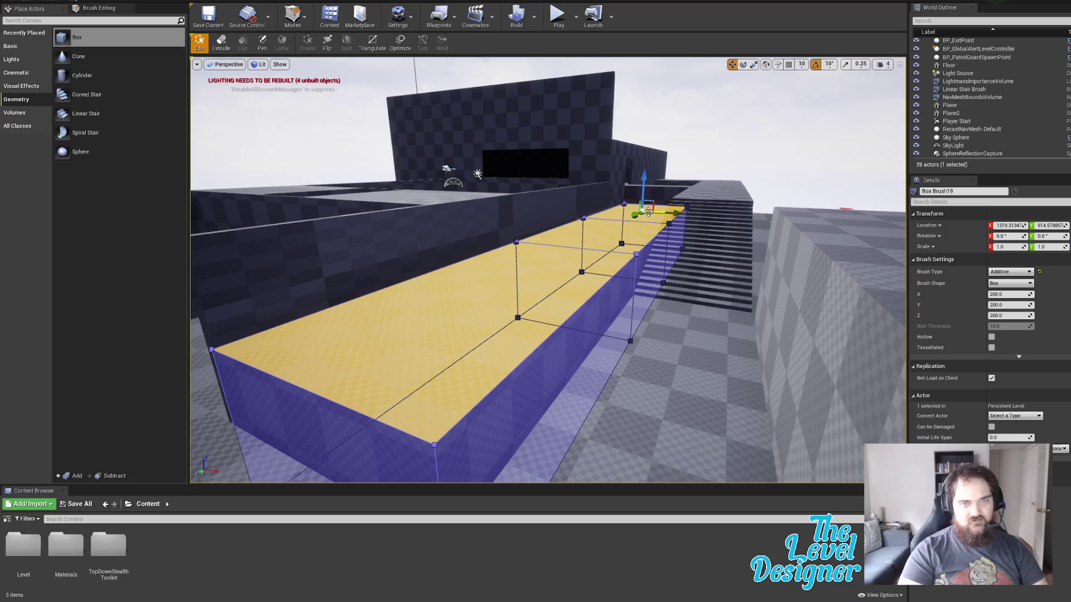
pyautogui.click(221, 42)
pyautogui.moveTo(646, 178); pyautogui.dragTo(647, 145)
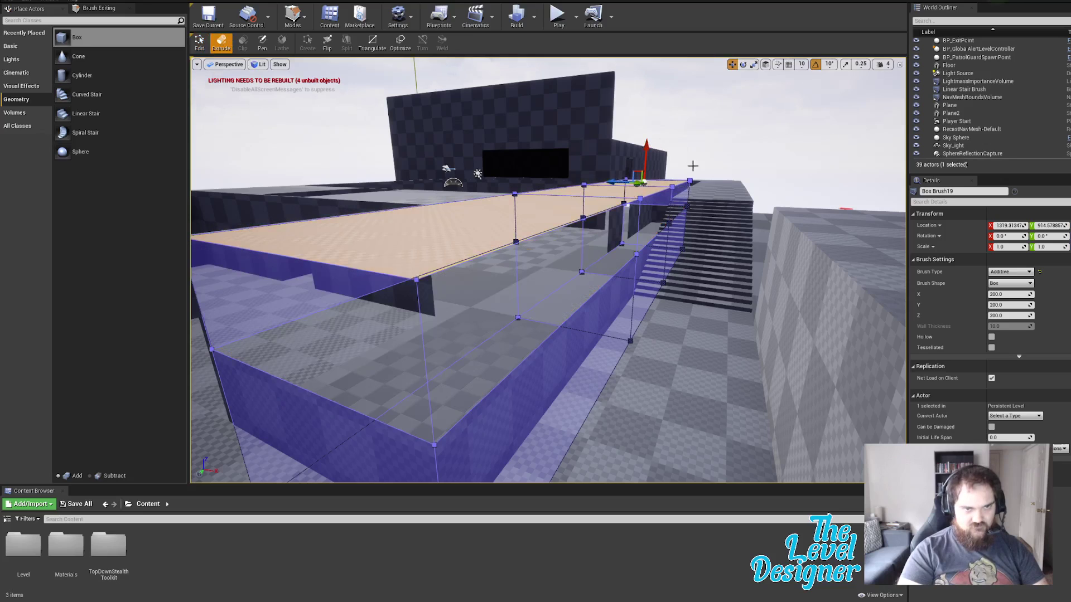
# Step: Undo the joint upward extrusion of the three top faces and the selection of Box Brush19
pyautogui.hotkey('ctrl', 'z')
pyautogui.hotkey('ctrl', 'z')
pyautogui.hotkey('ctrl', 'z')
pyautogui.hotkey('ctrl', 'z')
pyautogui.hotkey('ctrl', 'z')
pyautogui.hotkey('ctrl', 'z')
pyautogui.hotkey('ctrl', 'z')
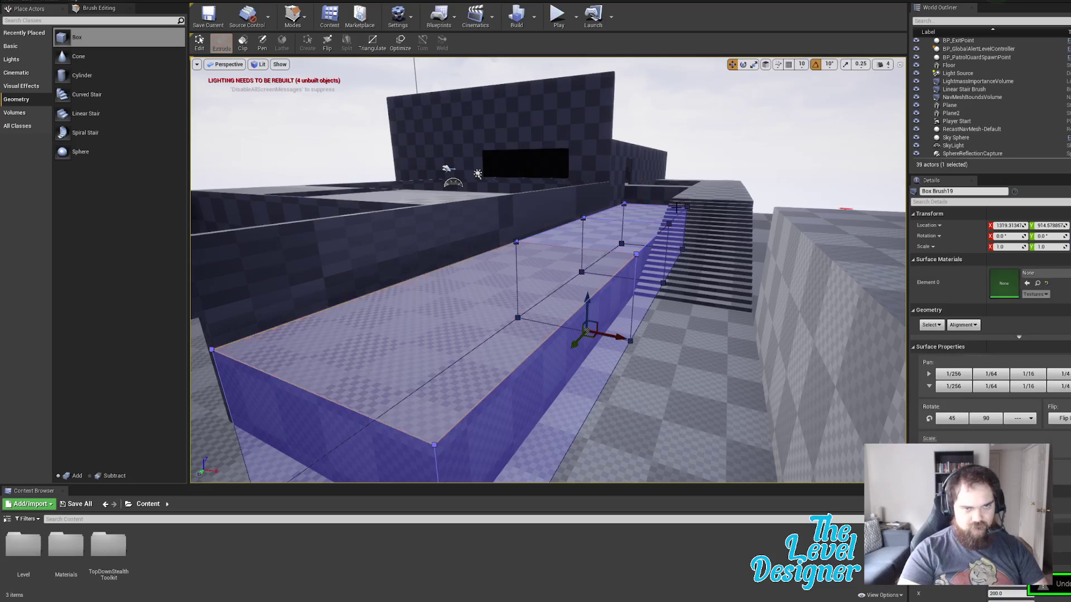
pyautogui.hotkey('ctrl', 'z')
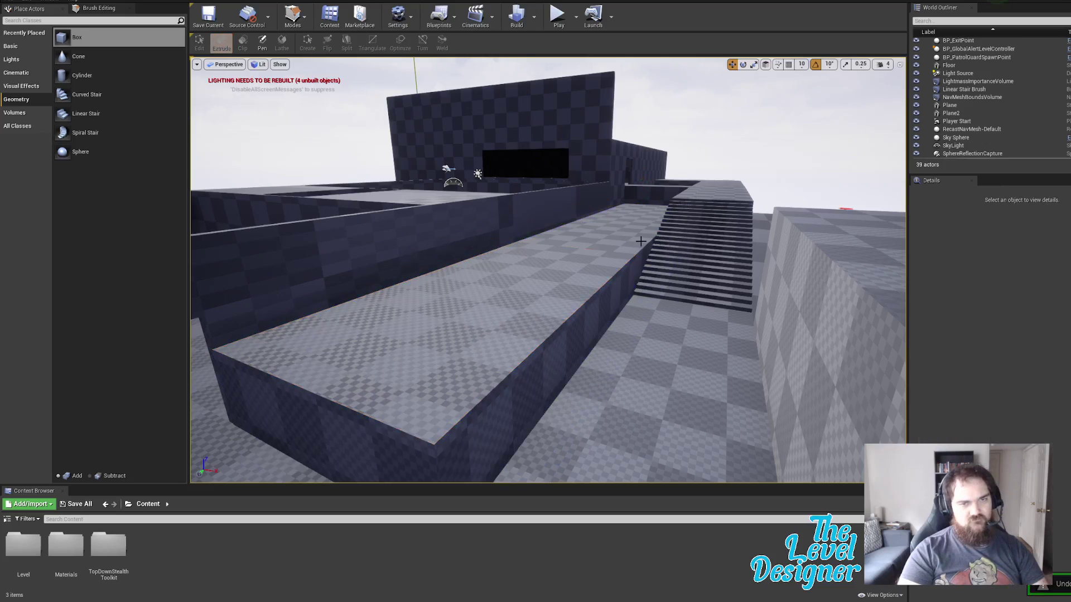
# Step: Undo the earlier edits of Box Brush19 back to before its end section at the head of the stairs was extruded
pyautogui.hotkey('ctrl', 'z')
pyautogui.hotkey('ctrl', 'z')
pyautogui.hotkey('ctrl', 'z')
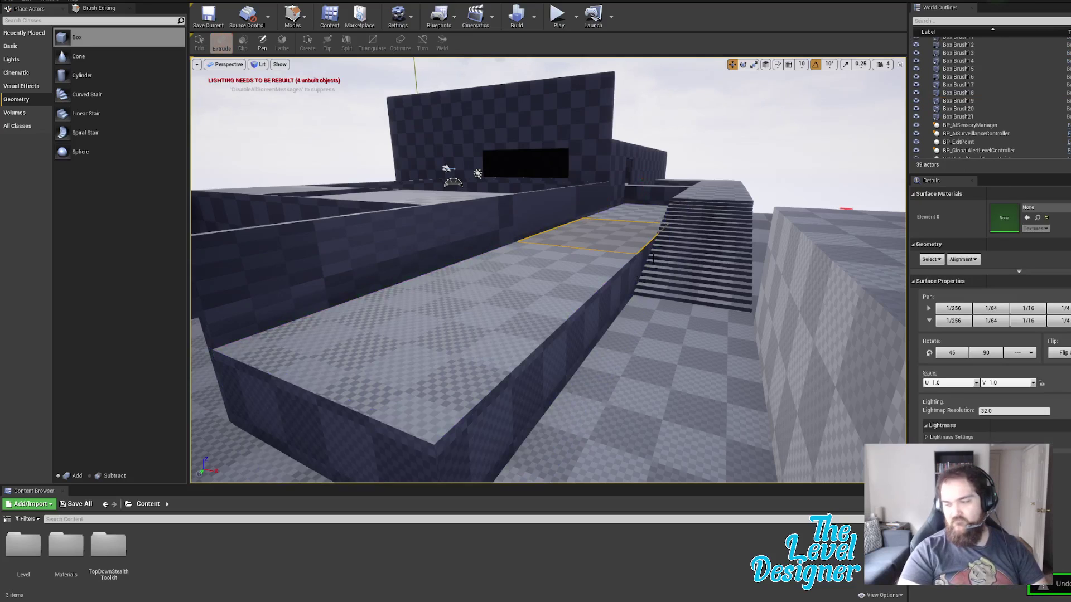
pyautogui.hotkey('ctrl', 'z')
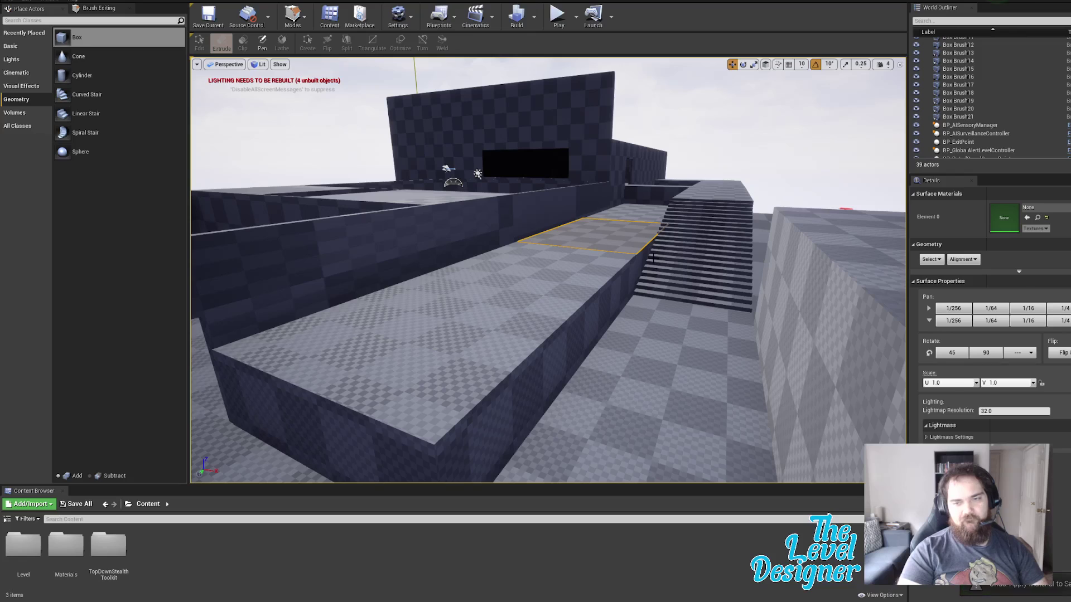
pyautogui.hotkey('ctrl', 'z')
pyautogui.hotkey('ctrl', 'z')
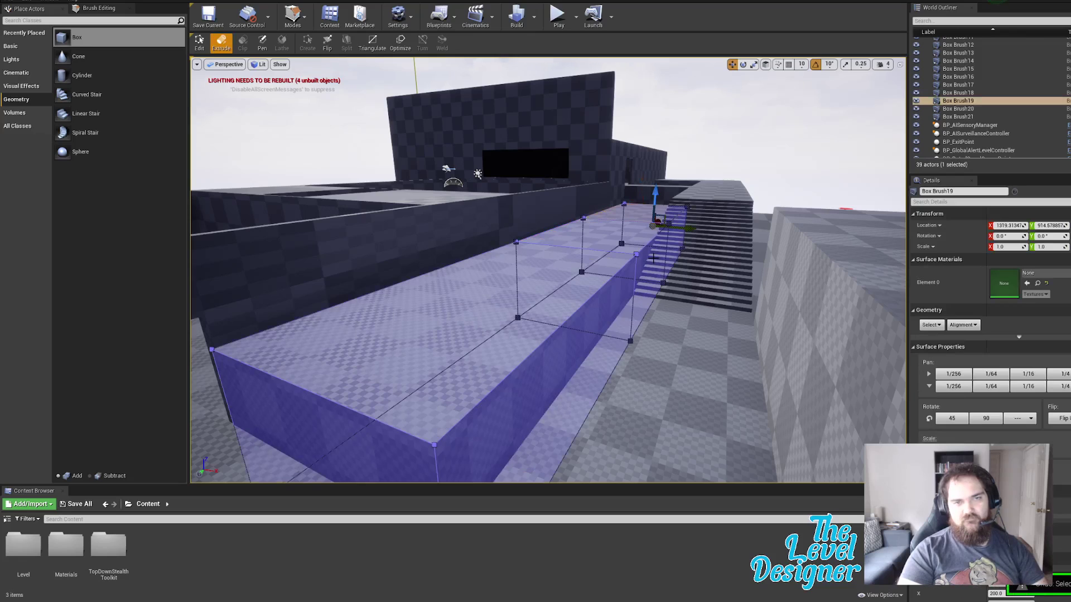
pyautogui.hotkey('ctrl', 'z')
pyautogui.hotkey('ctrl', 'z')
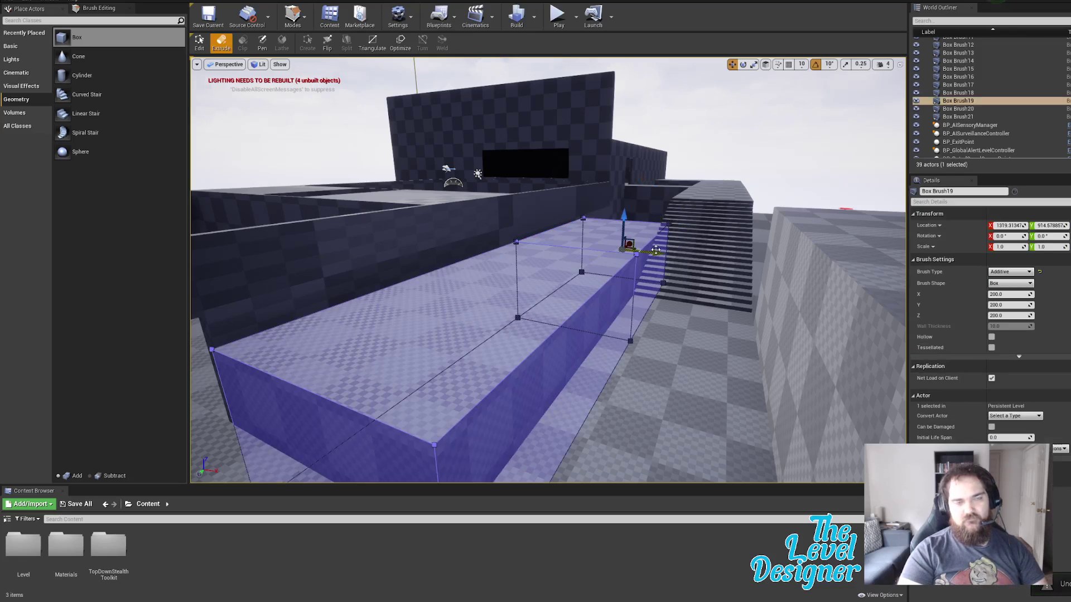
# Step: Restore the end section of Box Brush19 at the head of the stairs and select its top face
pyautogui.click(24, 2)
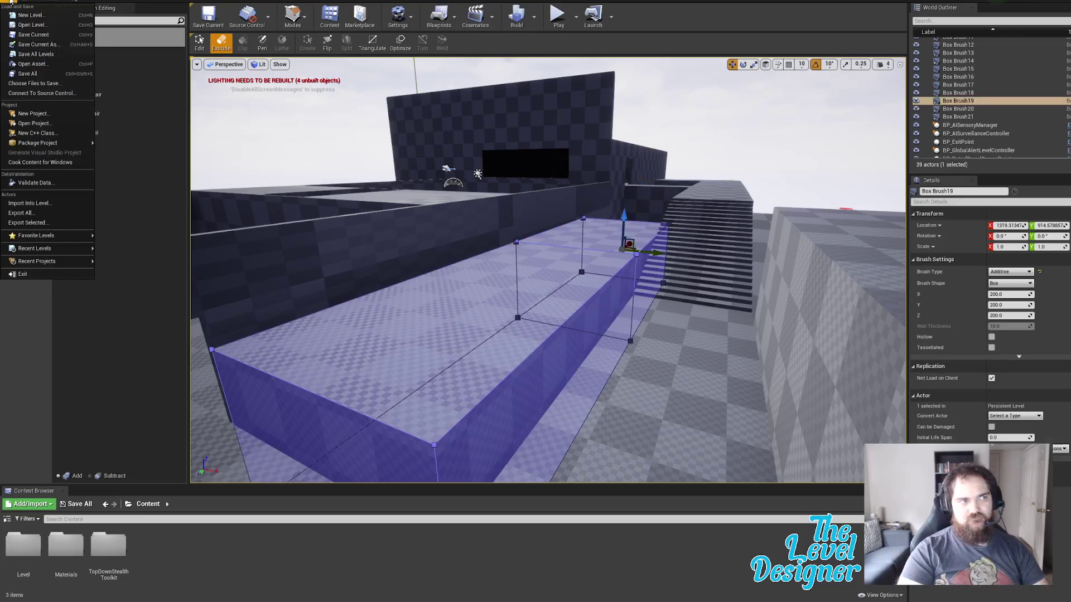
pyautogui.click(23, 2)
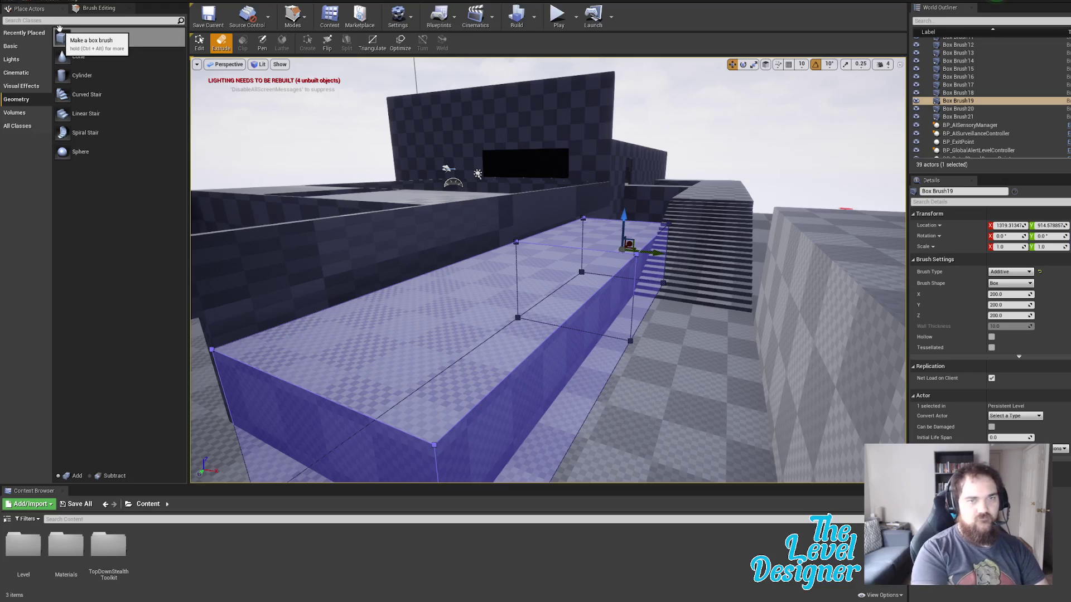
pyautogui.moveTo(60, 28)
pyautogui.mouseDown()
pyautogui.moveTo(600, 223)
pyautogui.moveTo(641, 211)
pyautogui.mouseUp()
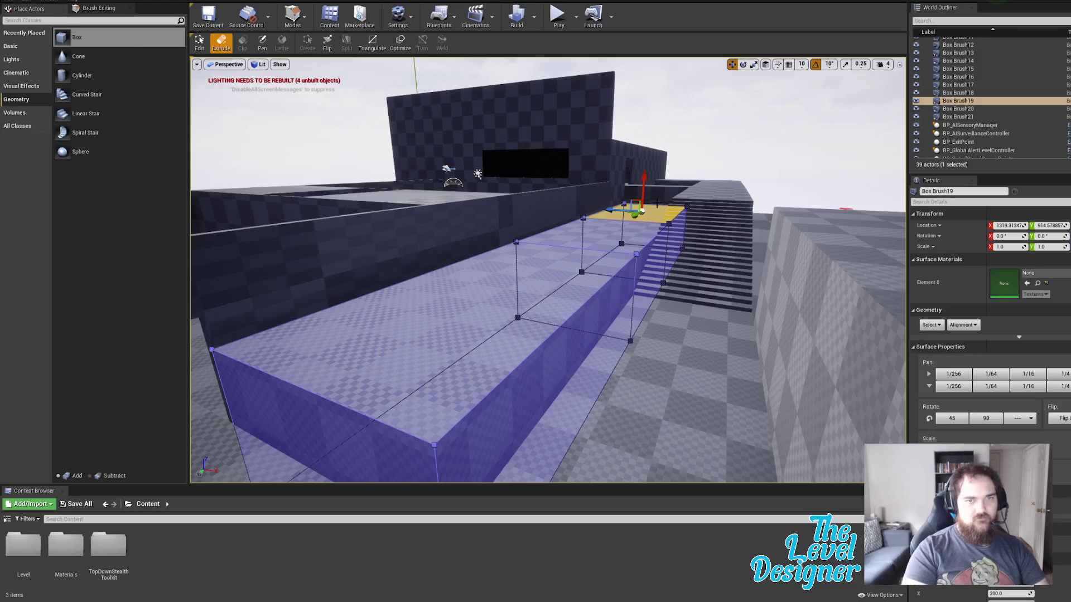
# Step: Try to extrude only the end section's top face upward, and undo the extrusion
pyautogui.press('w')
pyautogui.moveTo(641, 223)
pyautogui.mouseDown(button='right')
pyautogui.moveTo(596, 251)
pyautogui.moveTo(608, 234)
pyautogui.mouseUp(button='right')
pyautogui.press('e')
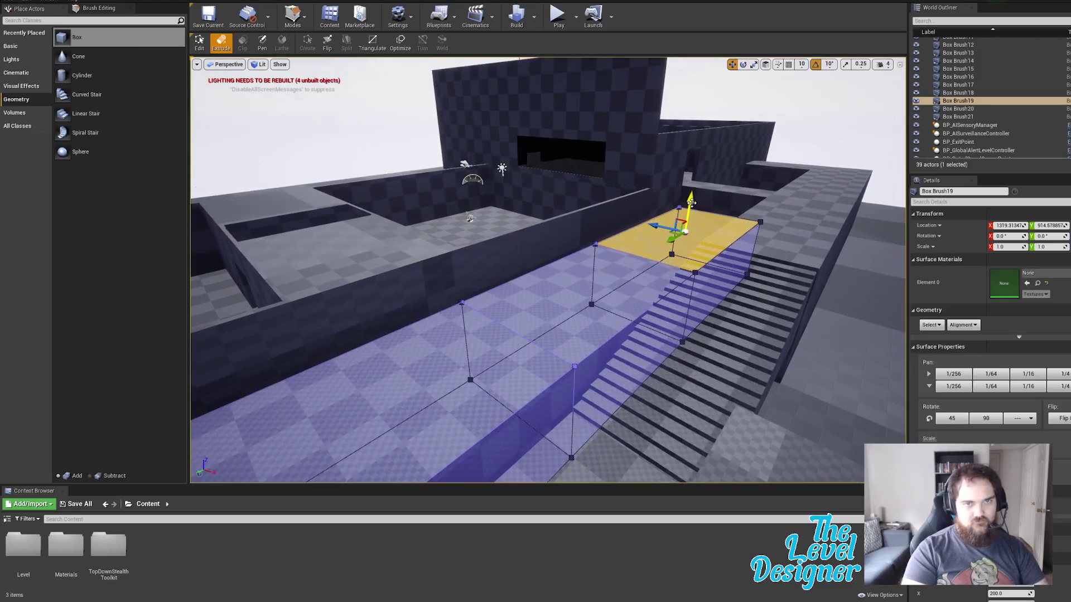
pyautogui.moveTo(689, 208); pyautogui.dragTo(694, 165)
pyautogui.hotkey('ctrl', 'z')
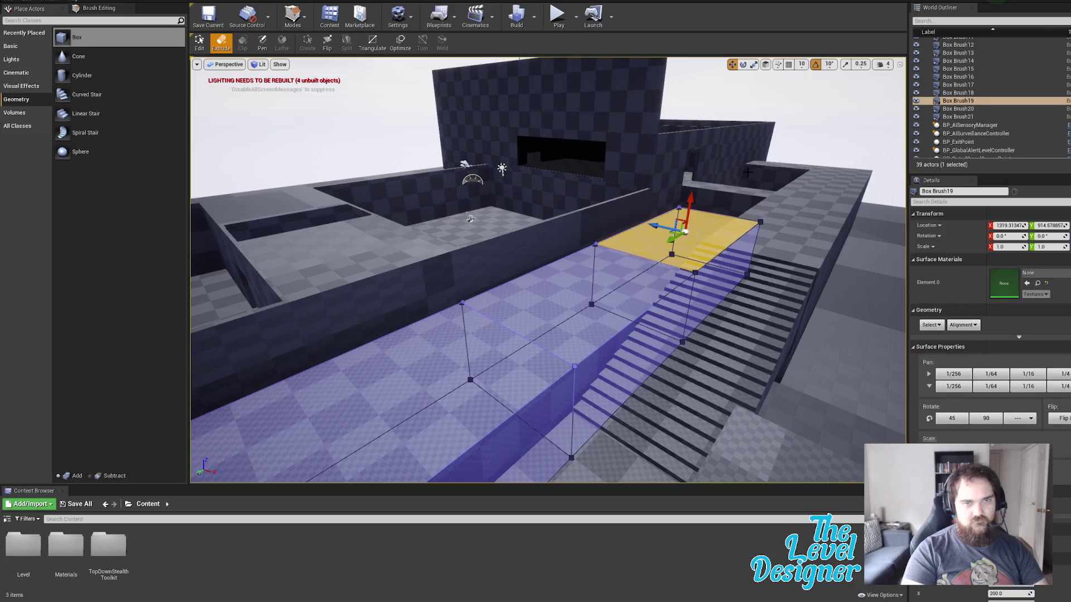
# Step: Try to select the top face of Box Brush19's end section in Edit mode
pyautogui.click(199, 43)
pyautogui.click(706, 218)
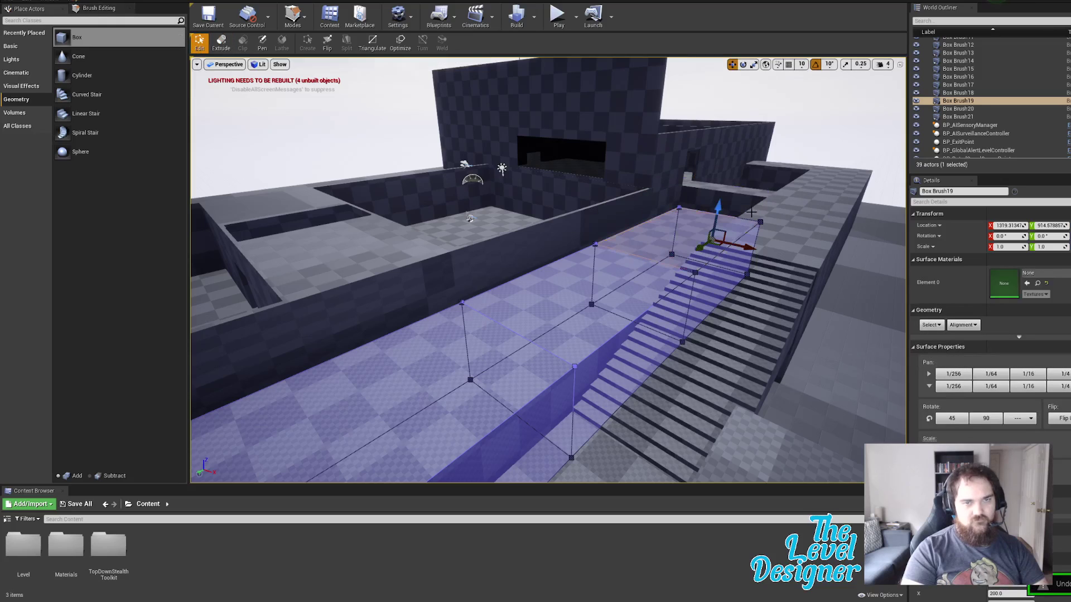
pyautogui.click(676, 222)
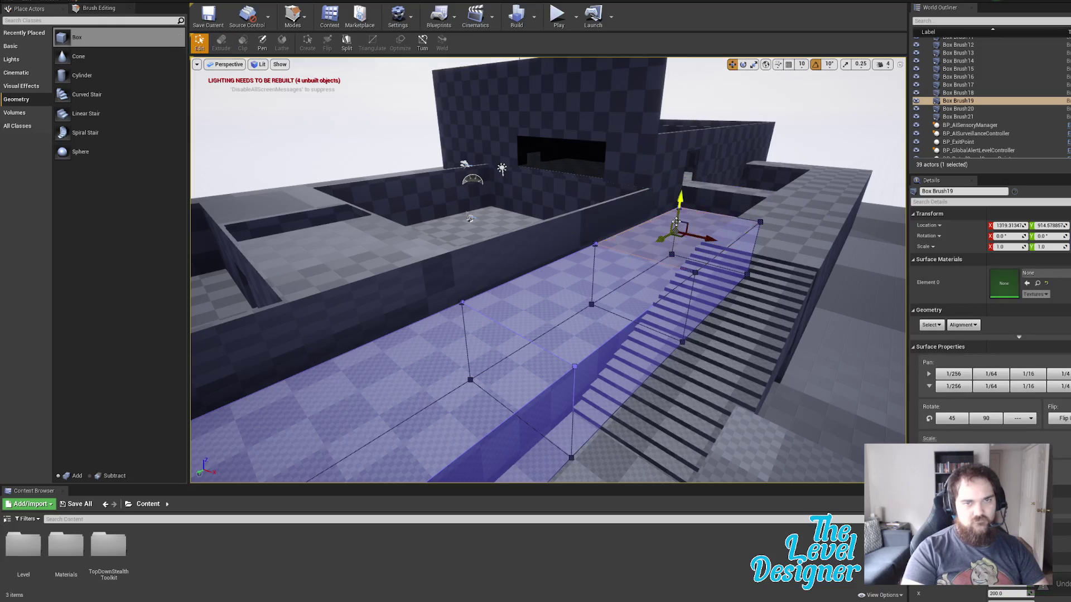
pyautogui.click(661, 259)
pyautogui.click(675, 230)
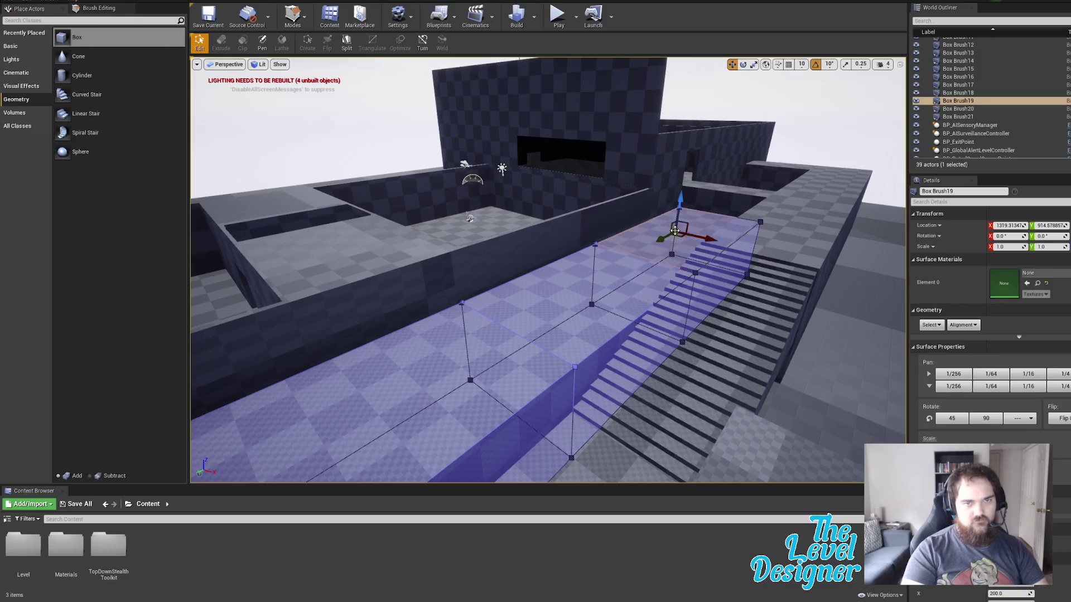
pyautogui.click(713, 219)
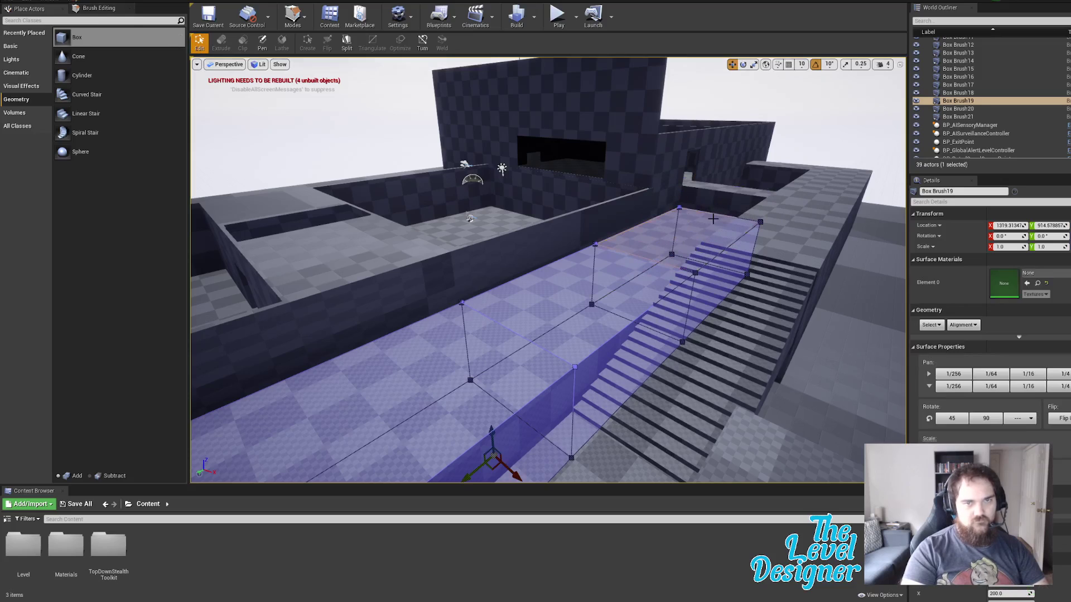
# Step: Select the middle top face of Box Brush19, try moving it upward in Edit mode, and undo the move
pyautogui.click(596, 278)
pyautogui.moveTo(592, 254); pyautogui.dragTo(586, 248, button='right')
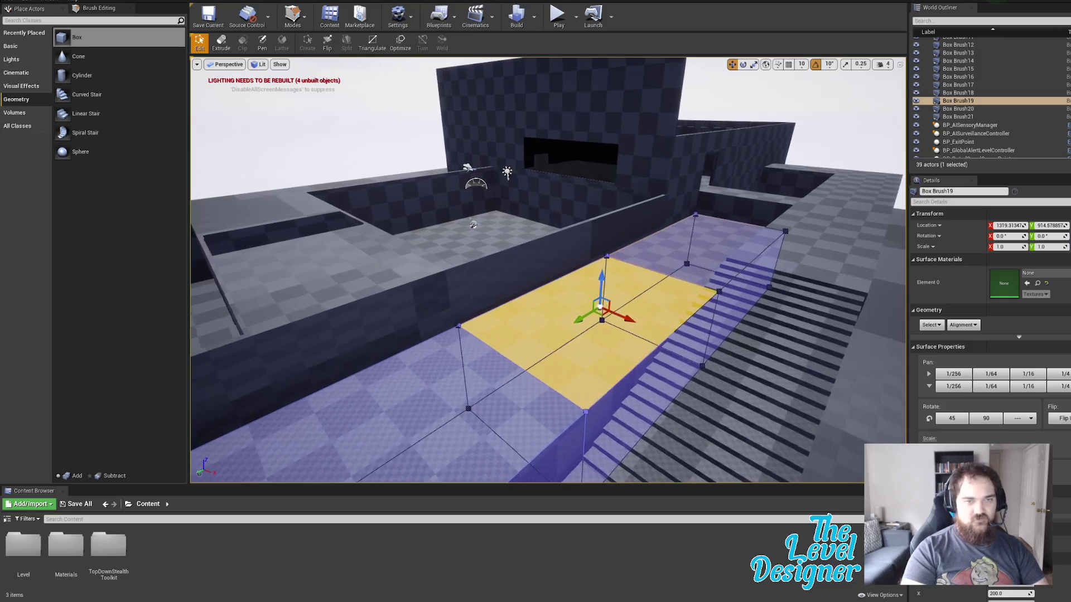
pyautogui.moveTo(604, 283); pyautogui.dragTo(612, 241)
pyautogui.hotkey('ctrl', 'z')
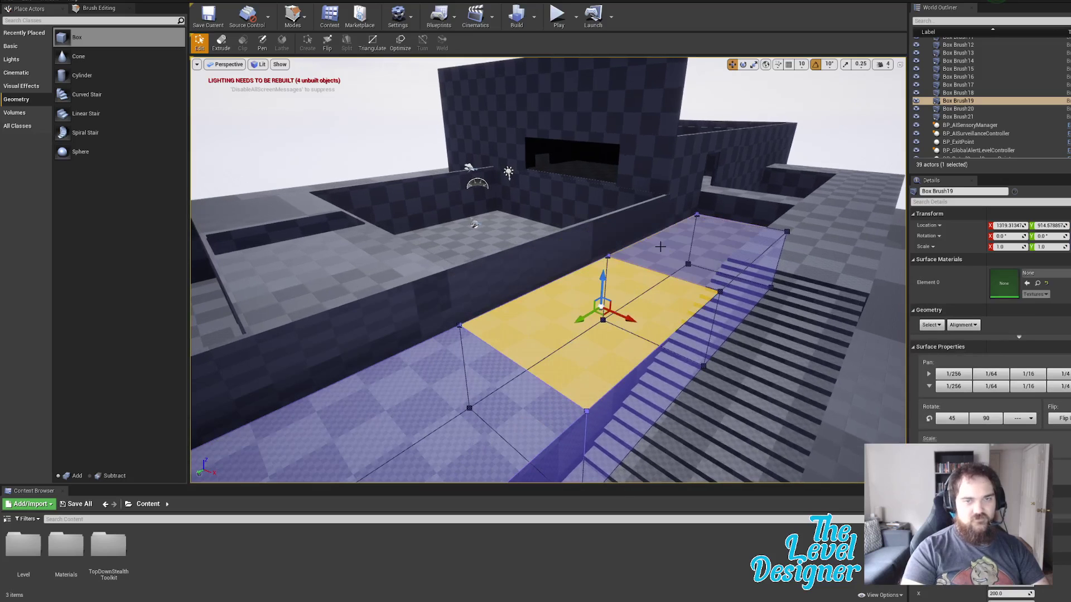
# Step: Clear the current selection and select Box Brush19 again by its end section at the head of the stairs
pyautogui.press('Escape')
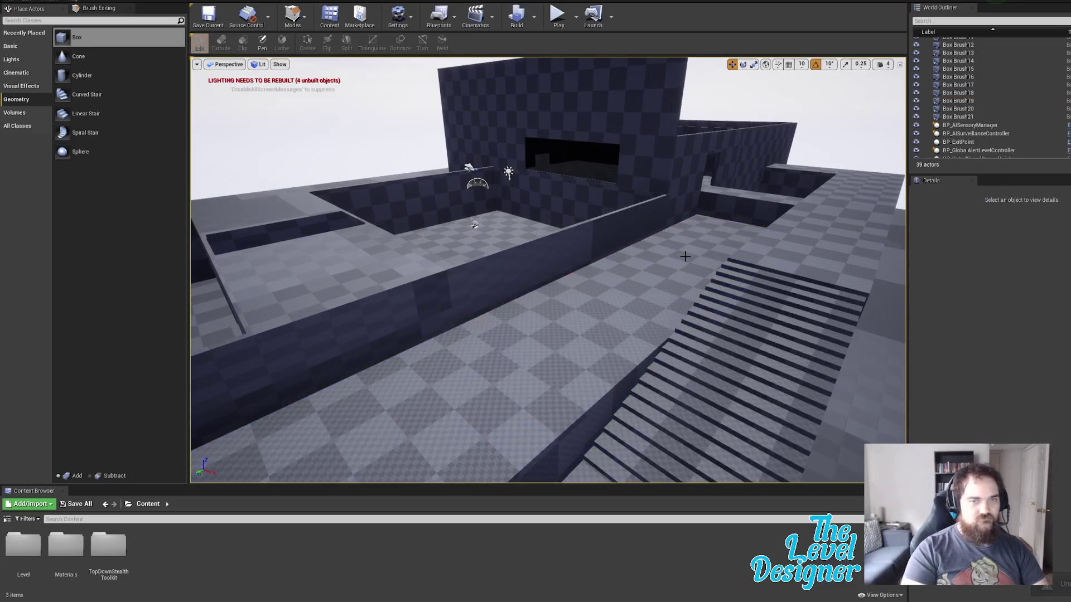
pyautogui.click(673, 235)
pyautogui.moveTo(616, 315); pyautogui.dragTo(649, 318, button='right')
pyautogui.press('a')
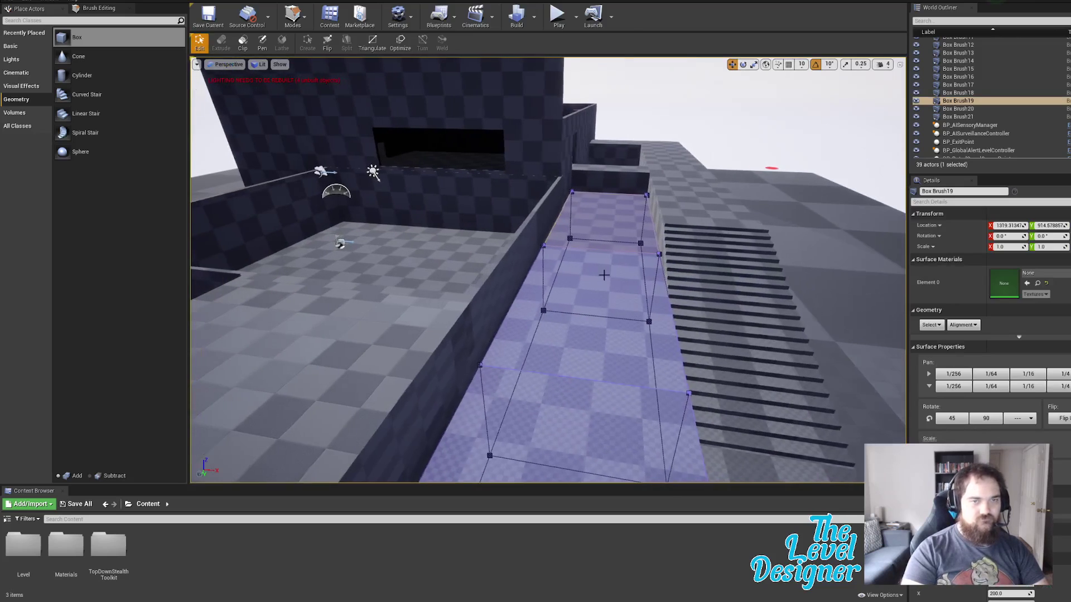
pyautogui.press('Escape')
pyautogui.click(605, 235)
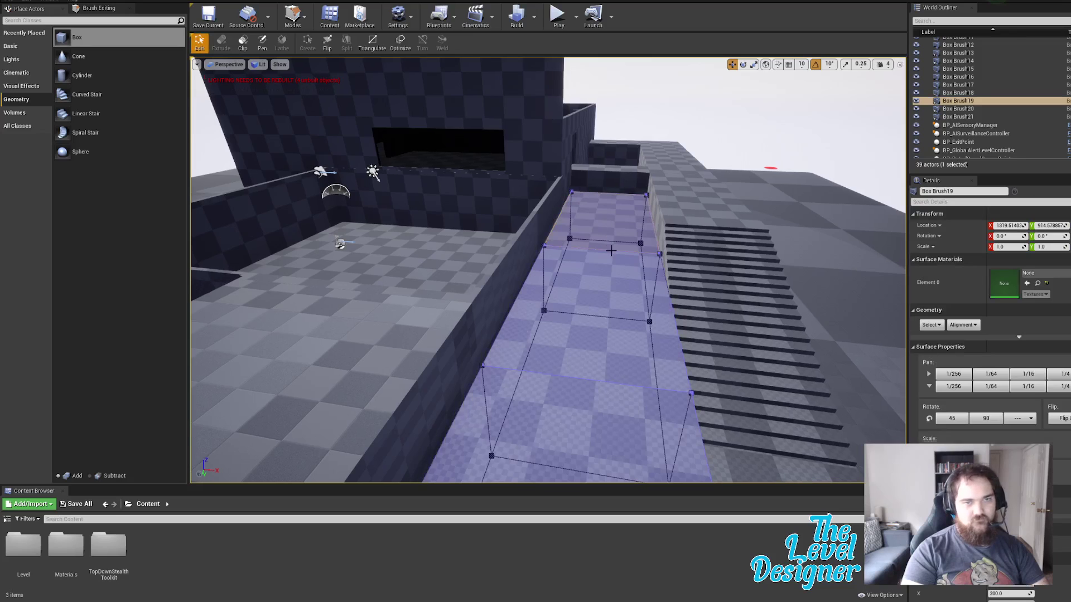
# Step: Select all three top faces of Box Brush19 together in Edit mode
pyautogui.press('s')
pyautogui.moveTo(644, 276); pyautogui.dragTo(605, 276, button='right')
pyautogui.press('d')
pyautogui.click(620, 255)
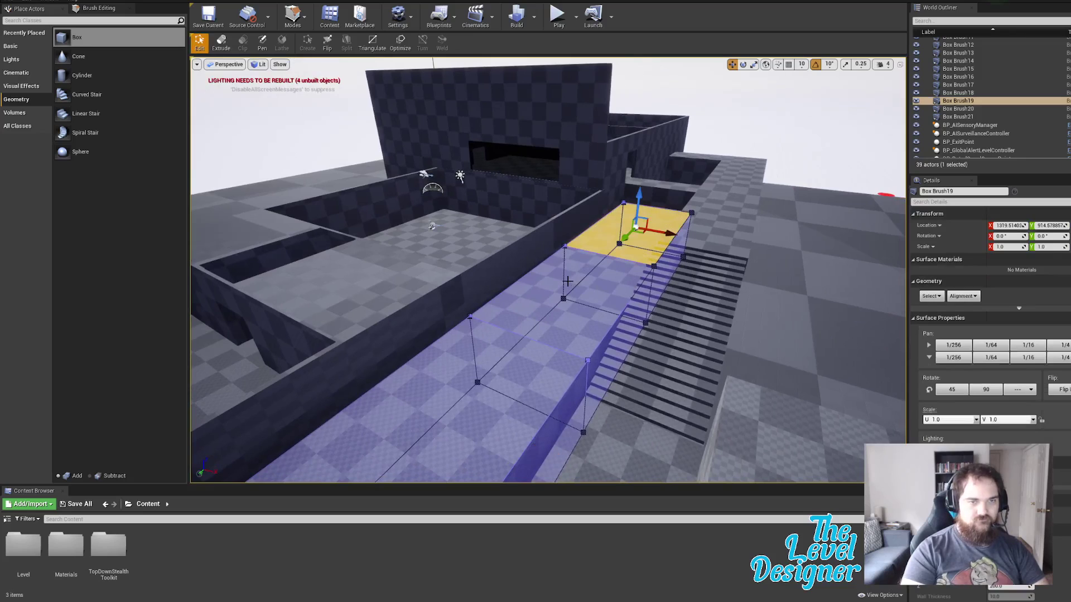
pyautogui.keyDown('ctrl'); pyautogui.click(591, 287); pyautogui.keyUp('ctrl')
pyautogui.keyDown('ctrl'); pyautogui.click(508, 365); pyautogui.keyUp('ctrl')
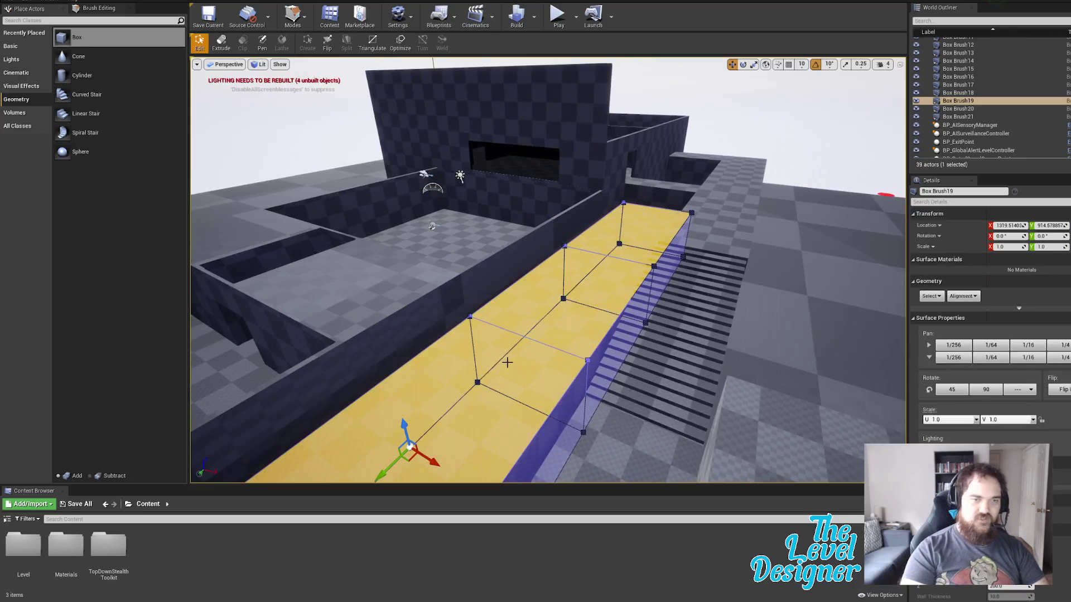
pyautogui.moveTo(594, 316); pyautogui.dragTo(521, 279, button='right')
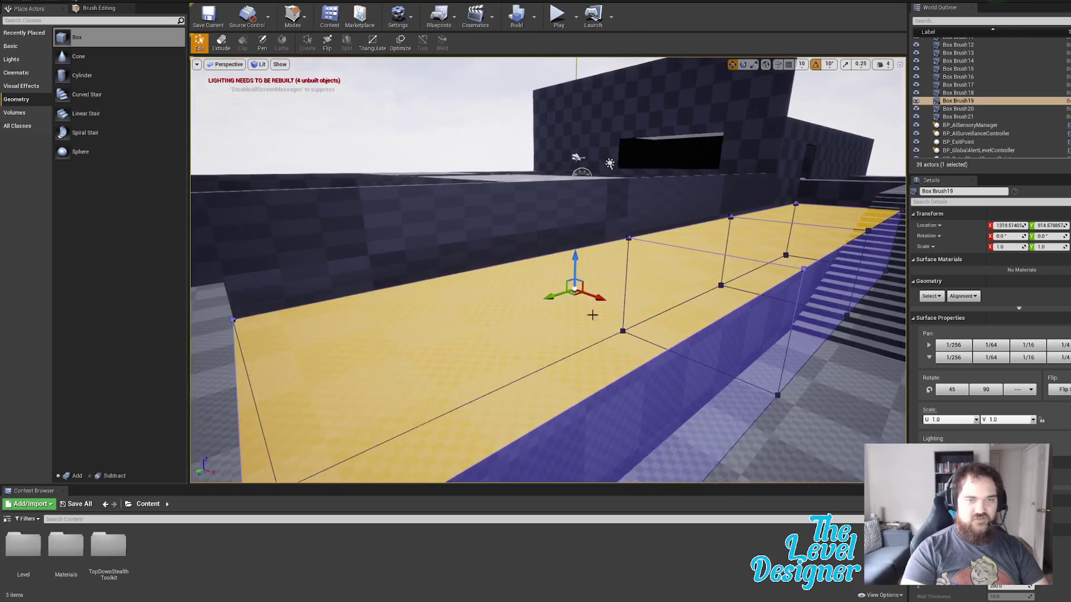
# Step: Try to extrude the three selected top faces of Box Brush19 upward together, and undo the extrusion
pyautogui.click(221, 41)
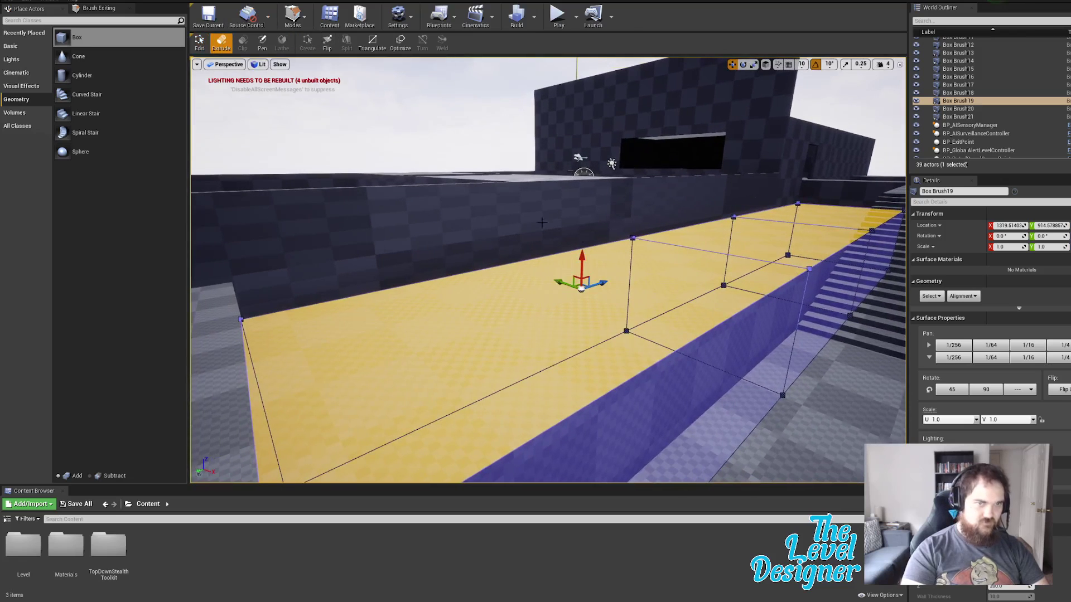
pyautogui.moveTo(581, 257); pyautogui.dragTo(616, 148)
pyautogui.press('s')
pyautogui.moveTo(616, 148)
pyautogui.mouseDown(button='right')
pyautogui.moveTo(664, 145)
pyautogui.moveTo(677, 192)
pyautogui.moveTo(758, 196)
pyautogui.mouseUp(button='right')
pyautogui.press('e')
pyautogui.moveTo(569, 162); pyautogui.dragTo(560, 159, button='right')
pyautogui.moveTo(632, 186)
pyautogui.mouseDown(button='right')
pyautogui.moveTo(577, 188)
pyautogui.moveTo(589, 186)
pyautogui.mouseUp(button='right')
pyautogui.hotkey('ctrl', 'z')
pyautogui.hotkey('ctrl', 'z')
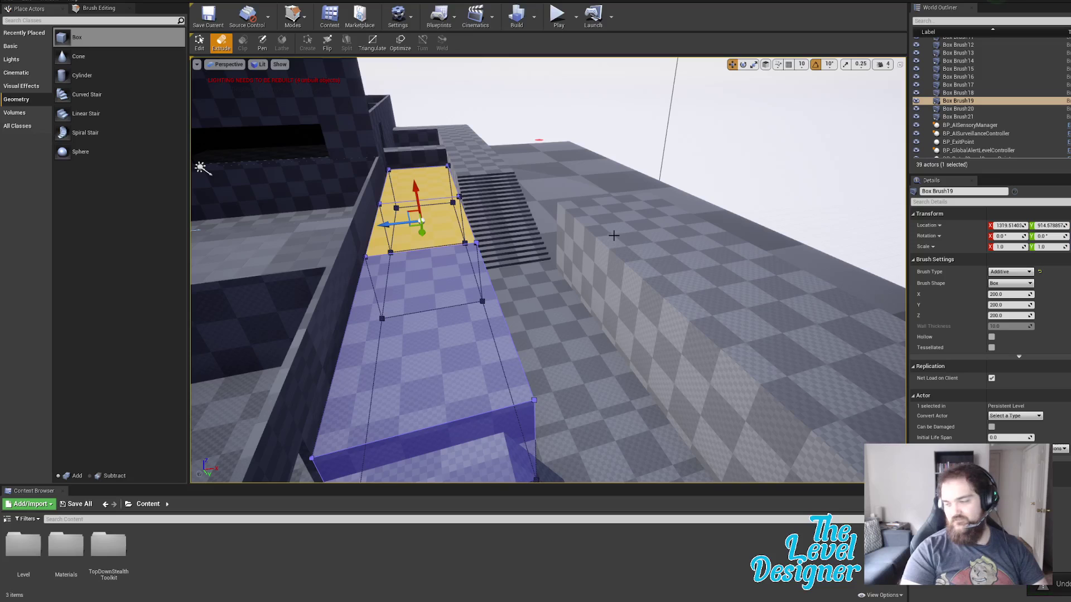
pyautogui.hotkey('ctrl', 'z')
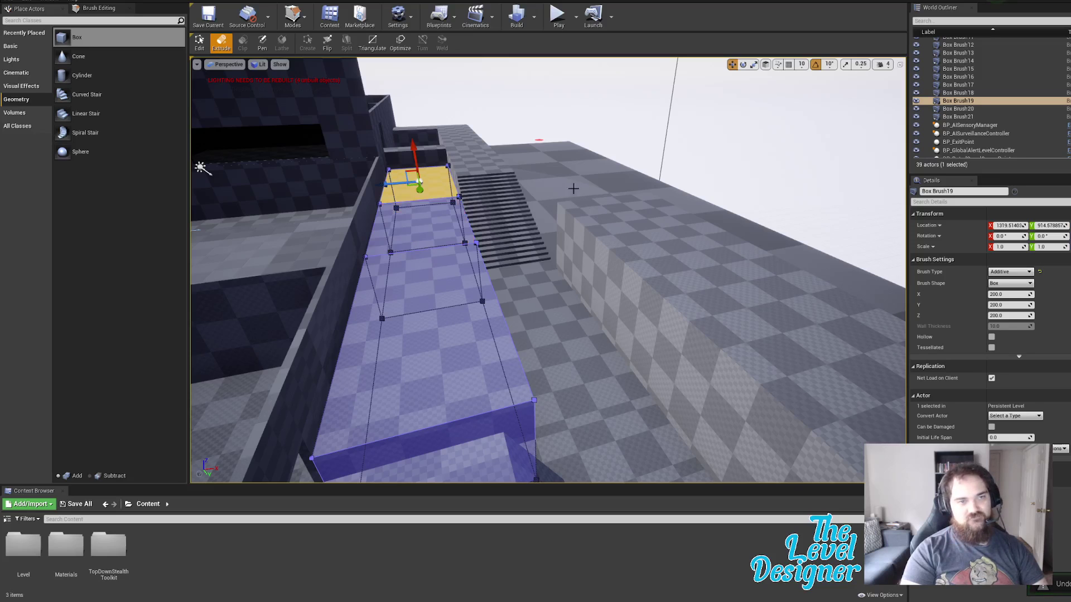
# Step: Clear the face selection, reselect the whole Box Brush19 beside the stairs, and duplicate it in place
pyautogui.click(623, 124)
pyautogui.moveTo(435, 267)
pyautogui.mouseDown(button='right')
pyautogui.moveTo(423, 245)
pyautogui.moveTo(435, 267)
pyautogui.mouseUp(button='right')
pyautogui.click(434, 268)
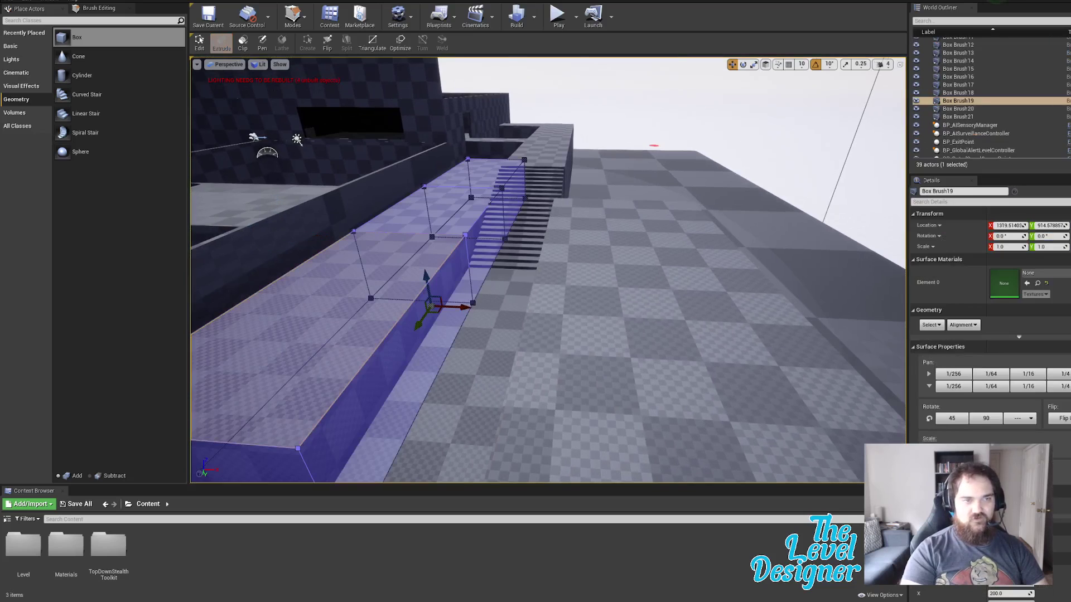
pyautogui.moveTo(472, 305)
pyautogui.mouseDown(button='right')
pyautogui.moveTo(424, 305)
pyautogui.moveTo(390, 282)
pyautogui.mouseUp(button='right')
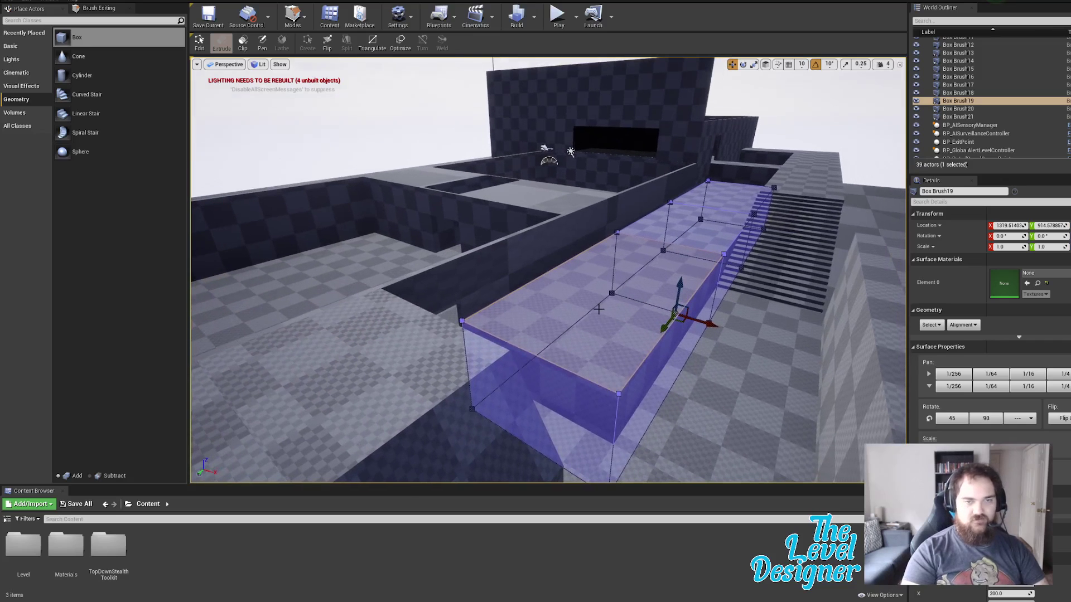
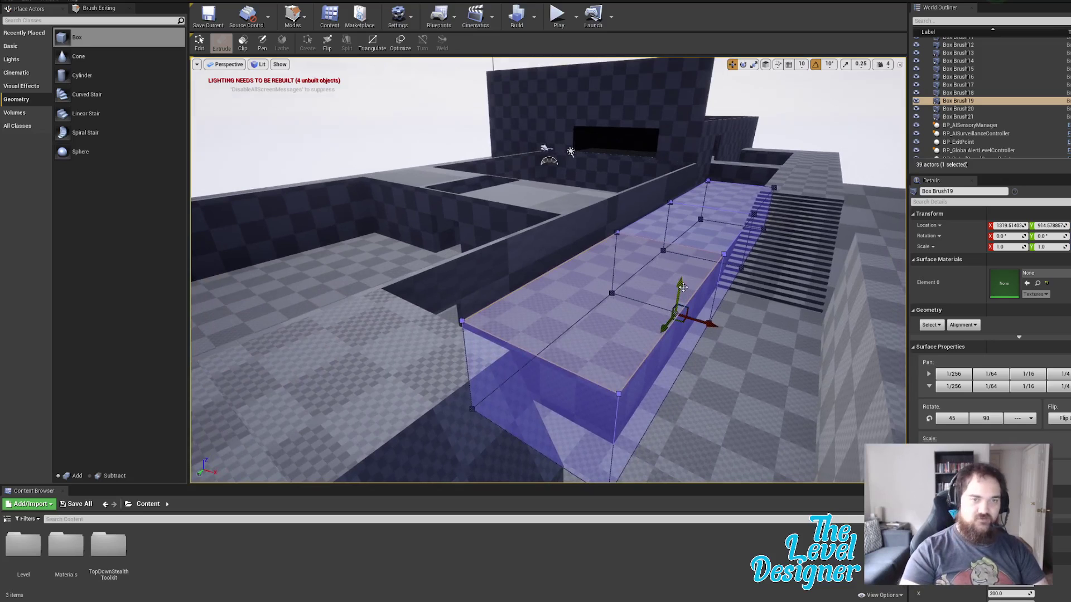
pyautogui.click(784, 115)
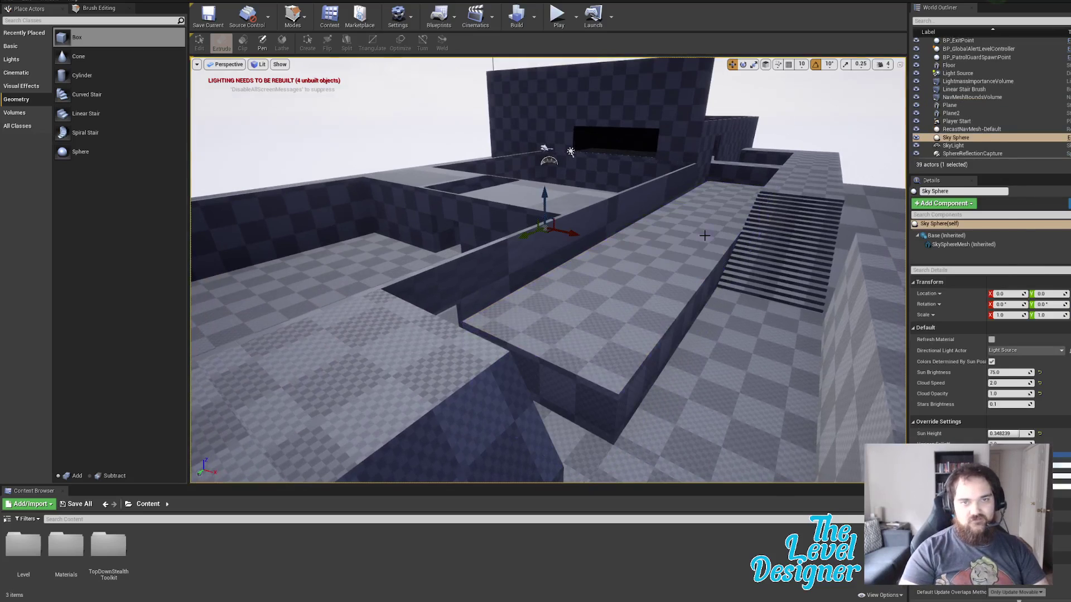
pyautogui.click(692, 214)
pyautogui.hotkey('ctrl', 'w')
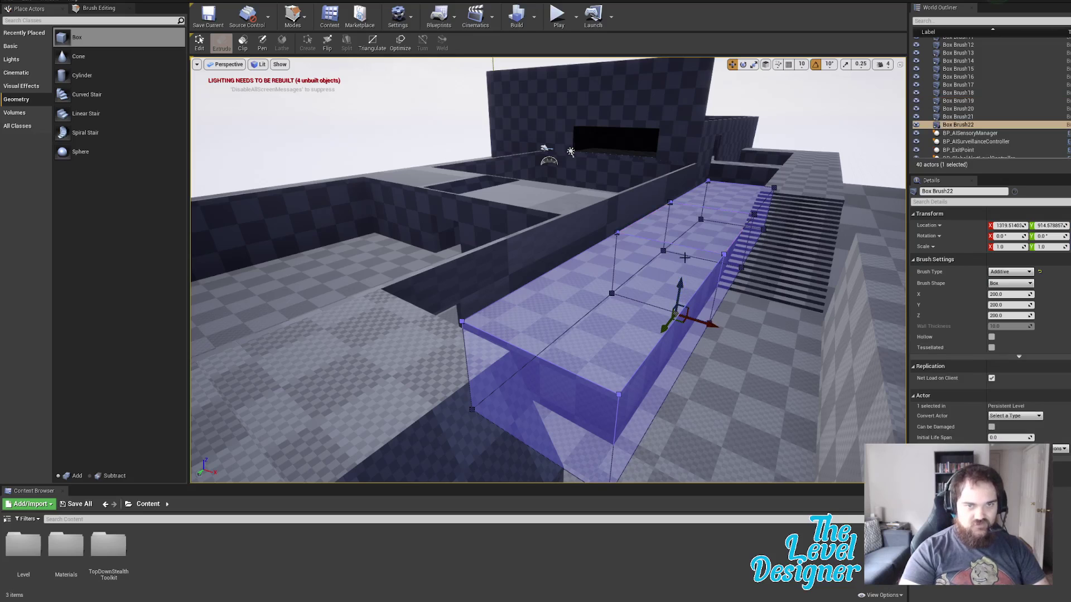
# Step: Raise the duplicated brush in Edit mode until it rests on top of Box Brush19
pyautogui.click(200, 43)
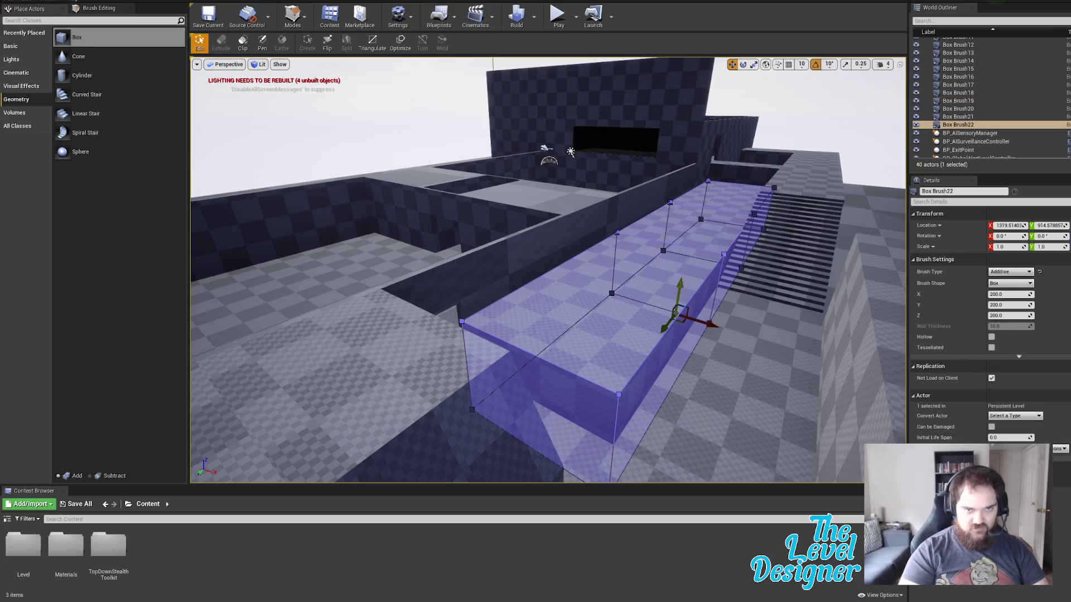
pyautogui.moveTo(679, 283); pyautogui.dragTo(689, 238)
pyautogui.moveTo(735, 225)
pyautogui.mouseDown(button='right')
pyautogui.moveTo(691, 222)
pyautogui.moveTo(726, 236)
pyautogui.moveTo(730, 254)
pyautogui.moveTo(729, 239)
pyautogui.mouseUp(button='right')
pyautogui.press('w')
pyautogui.press('d')
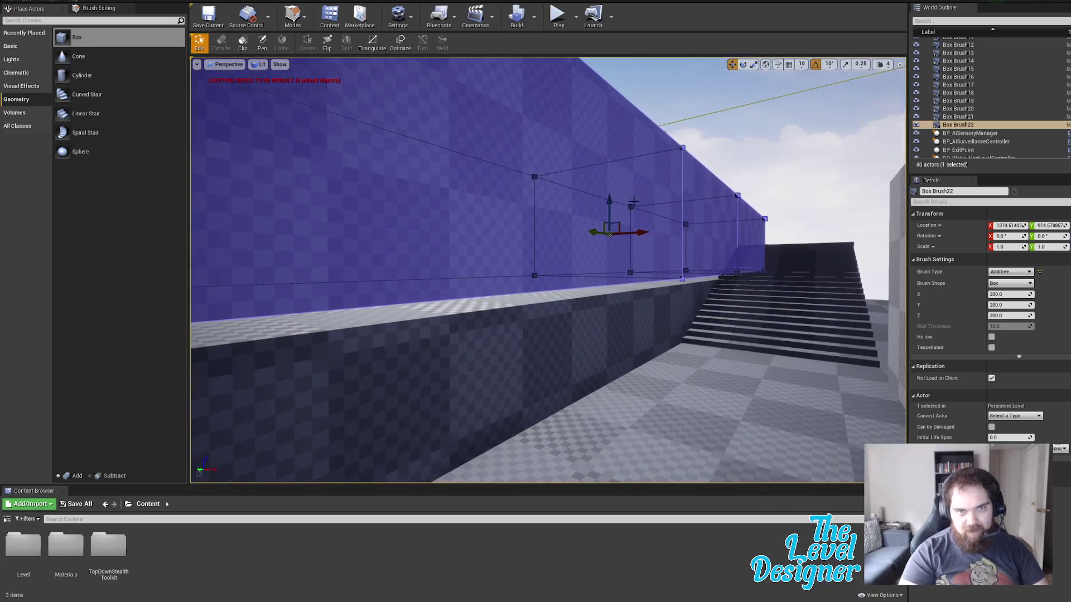
pyautogui.moveTo(610, 202); pyautogui.dragTo(613, 208)
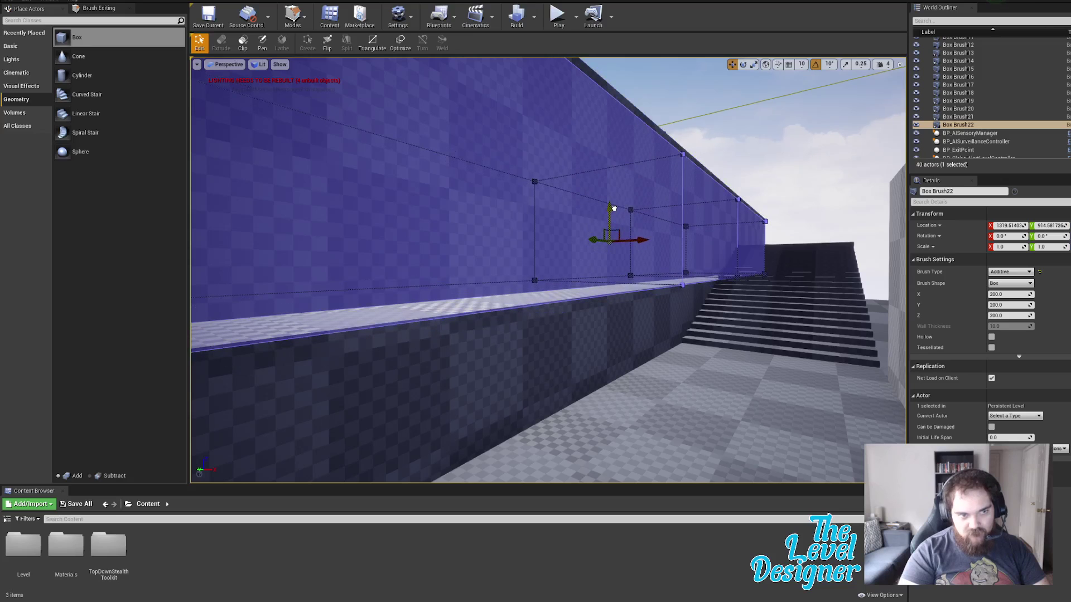
pyautogui.moveTo(612, 208); pyautogui.dragTo(628, 204, button='right')
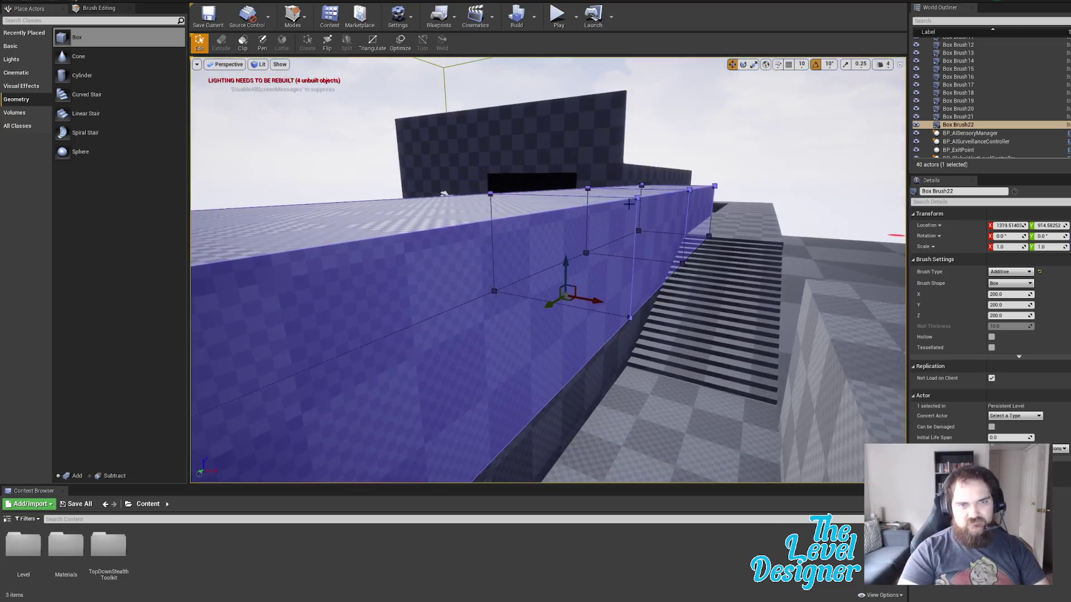
# Step: Try to lower the duplicate's outer top edge into a slope and shift it inward, undoing these edge moves
pyautogui.click(585, 207)
pyautogui.click(586, 206)
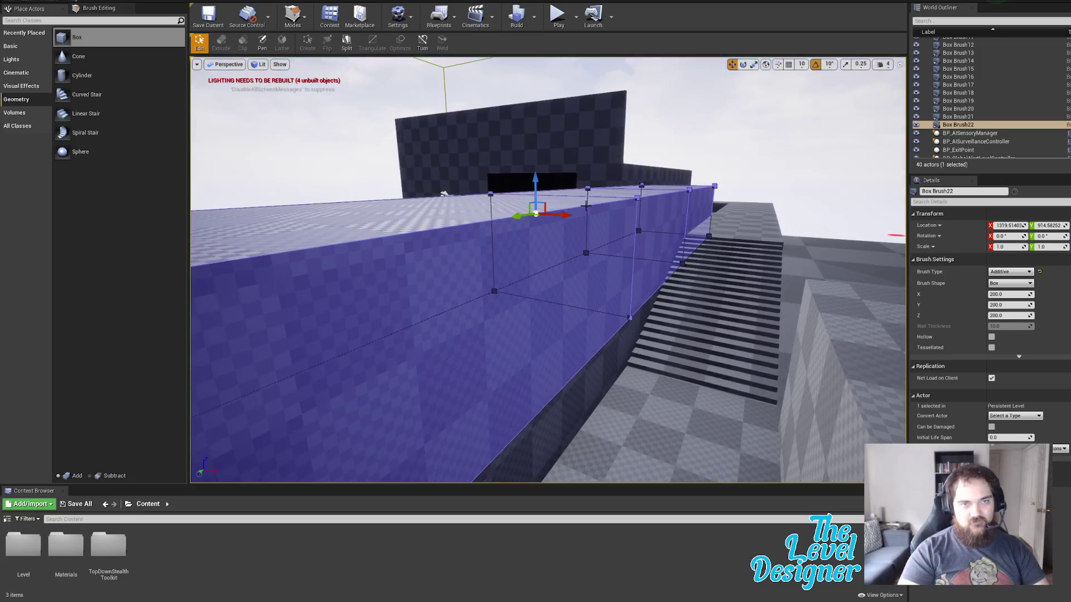
pyautogui.moveTo(538, 180); pyautogui.dragTo(550, 296)
pyautogui.moveTo(550, 296)
pyautogui.mouseDown(button='right')
pyautogui.moveTo(557, 304)
pyautogui.moveTo(501, 304)
pyautogui.moveTo(563, 290)
pyautogui.mouseUp(button='right')
pyautogui.moveTo(656, 269); pyautogui.dragTo(640, 295, button='right')
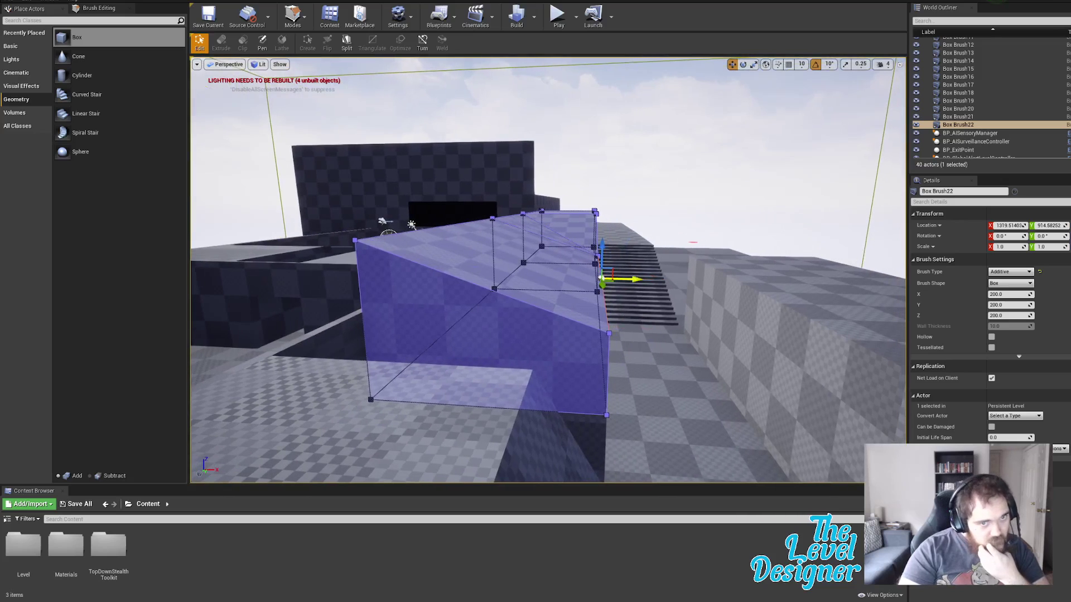
pyautogui.moveTo(636, 278); pyautogui.dragTo(597, 291)
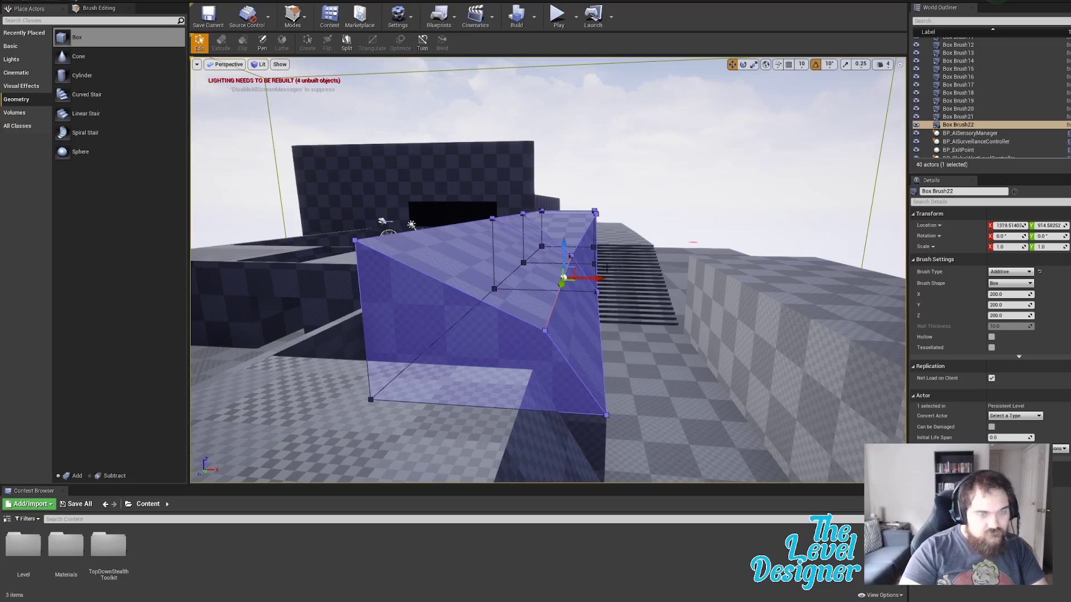
pyautogui.hotkey('ctrl', 'z')
pyautogui.hotkey('ctrl', 'z')
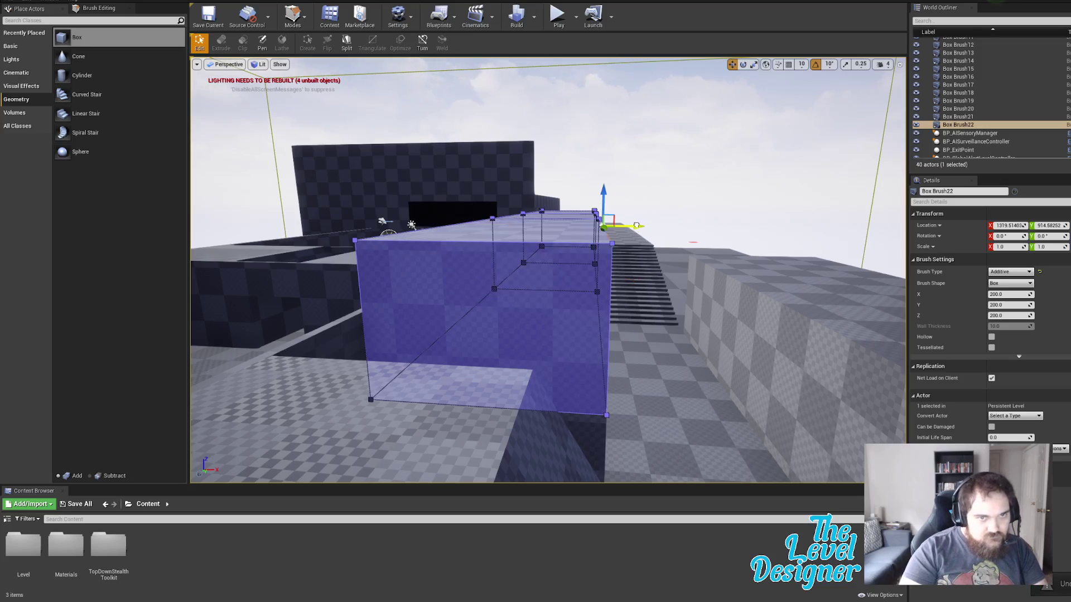
pyautogui.moveTo(636, 226)
pyautogui.mouseDown()
pyautogui.moveTo(590, 226)
pyautogui.moveTo(612, 224)
pyautogui.mouseUp()
pyautogui.hotkey('ctrl', 'z')
# Step: Select the far and middle top faces of Box Brush22 and try to add the near top face
pyautogui.press('w')
pyautogui.moveTo(656, 232); pyautogui.dragTo(641, 268, button='right')
pyautogui.press('e')
pyautogui.click(618, 254)
pyautogui.press('d')
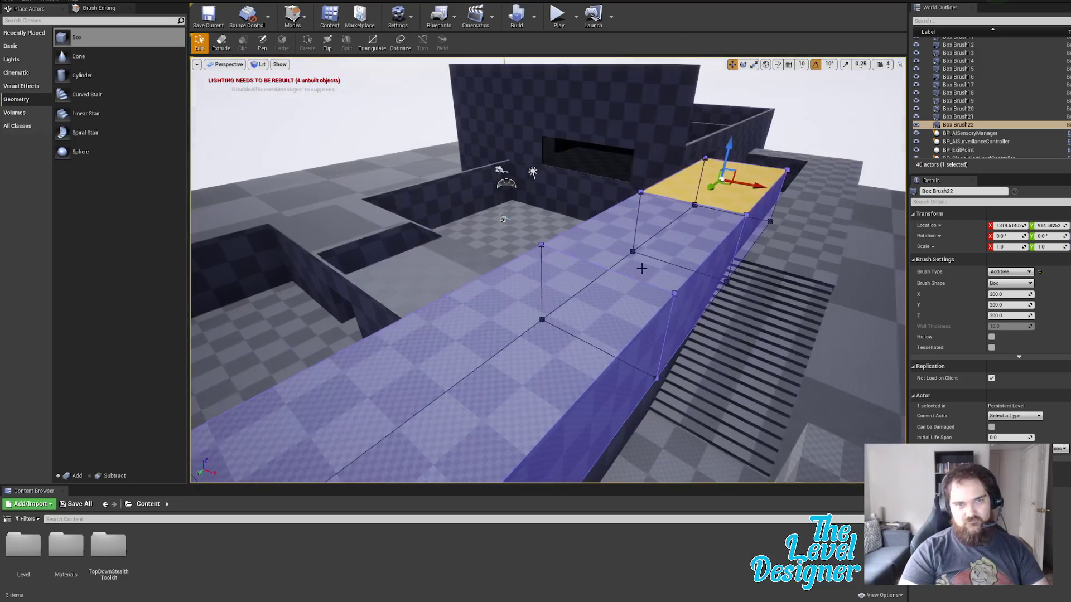
pyautogui.keyDown('ctrl'); pyautogui.click(617, 247); pyautogui.keyUp('ctrl')
pyautogui.keyDown('ctrl'); pyautogui.click(572, 336); pyautogui.keyUp('ctrl')
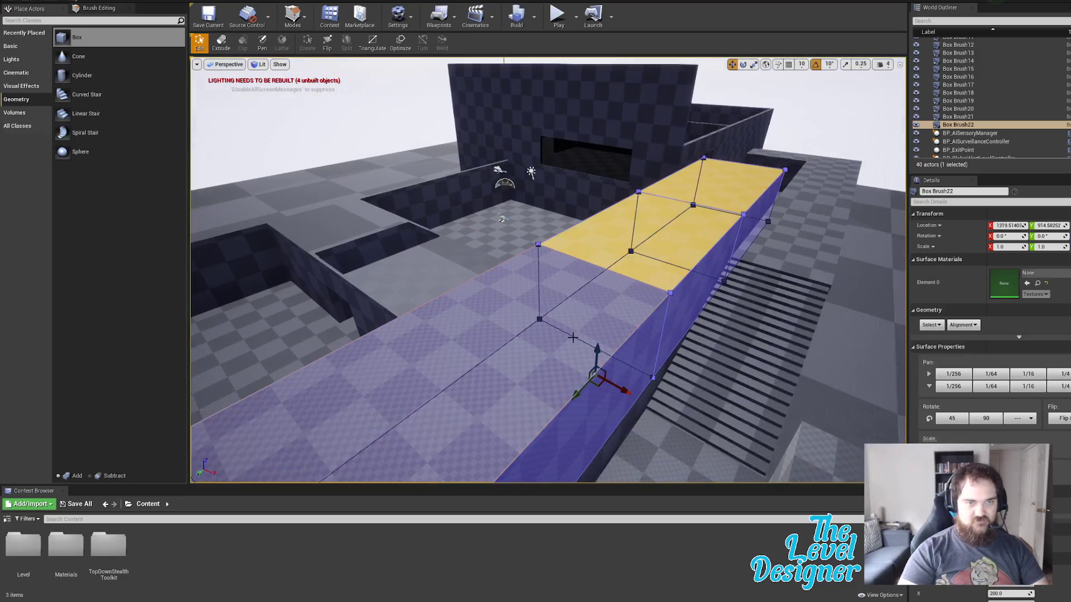
pyautogui.keyDown('ctrl'); pyautogui.click(530, 354); pyautogui.keyUp('ctrl')
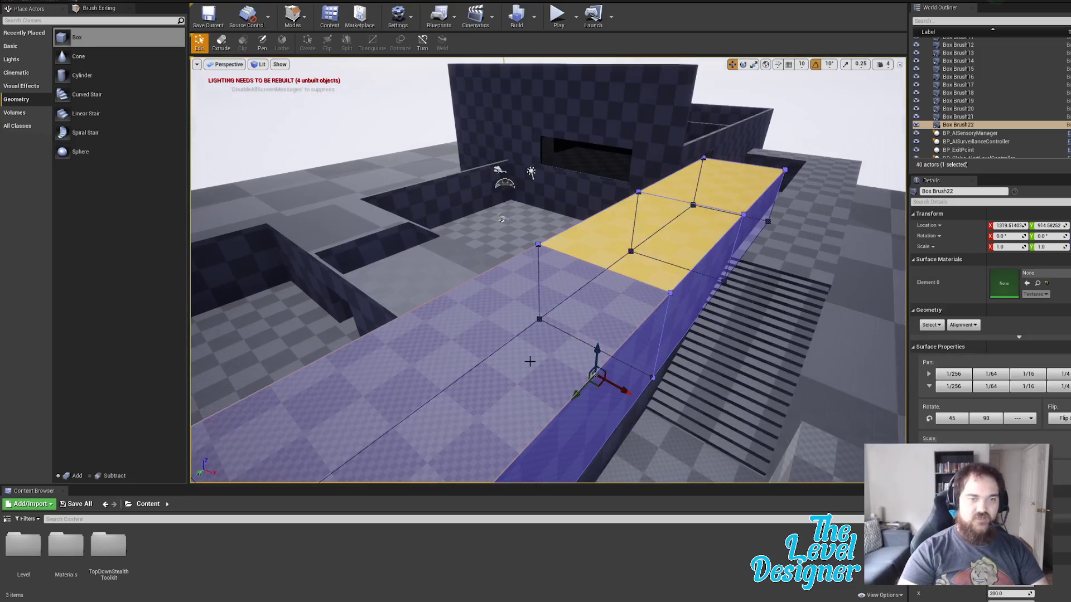
pyautogui.moveTo(630, 304)
pyautogui.mouseDown(button='right')
pyautogui.moveTo(545, 332)
pyautogui.moveTo(649, 279)
pyautogui.mouseUp(button='right')
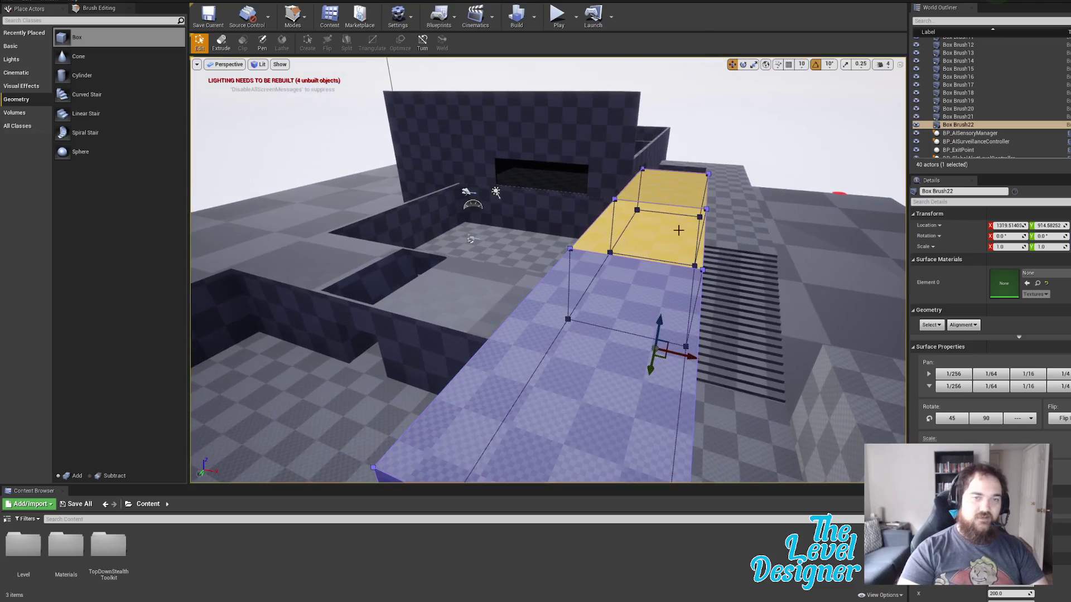
# Step: Clear the selection, retry selecting all three top faces of Box Brush22 in a different order, and deselect the brush
pyautogui.click(721, 149)
pyautogui.click(681, 195)
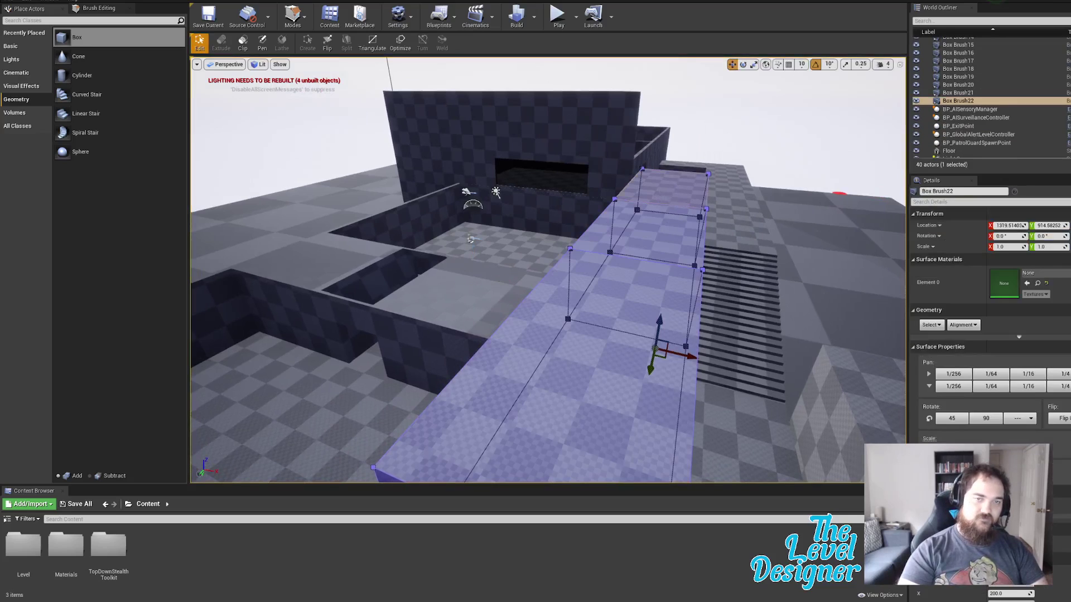
pyautogui.click(663, 193)
pyautogui.click(646, 261)
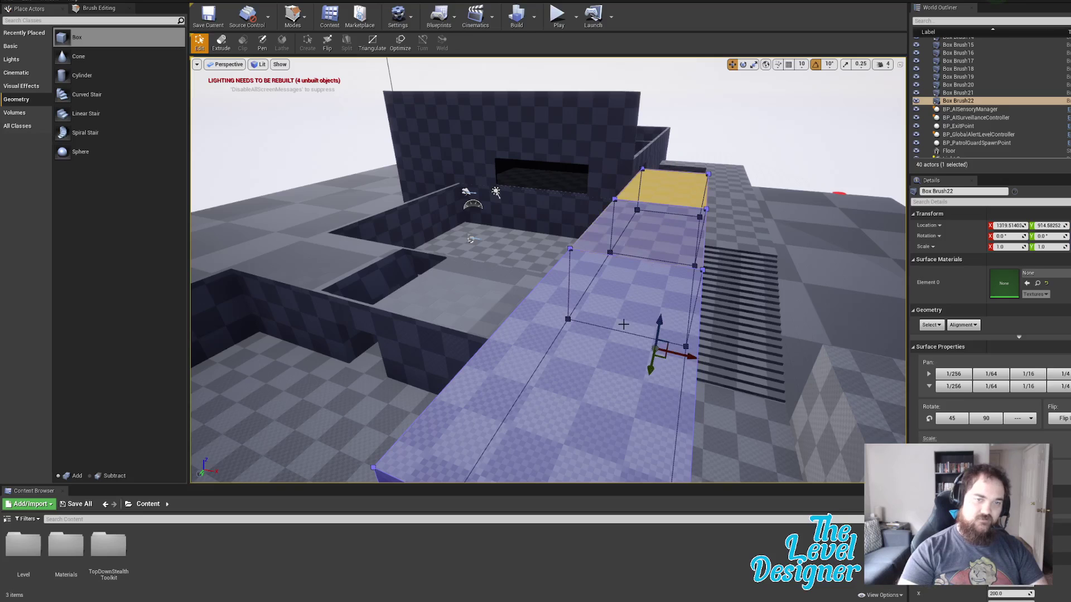
pyautogui.click(637, 284)
pyautogui.keyDown('ctrl'); pyautogui.click(675, 243); pyautogui.keyUp('ctrl')
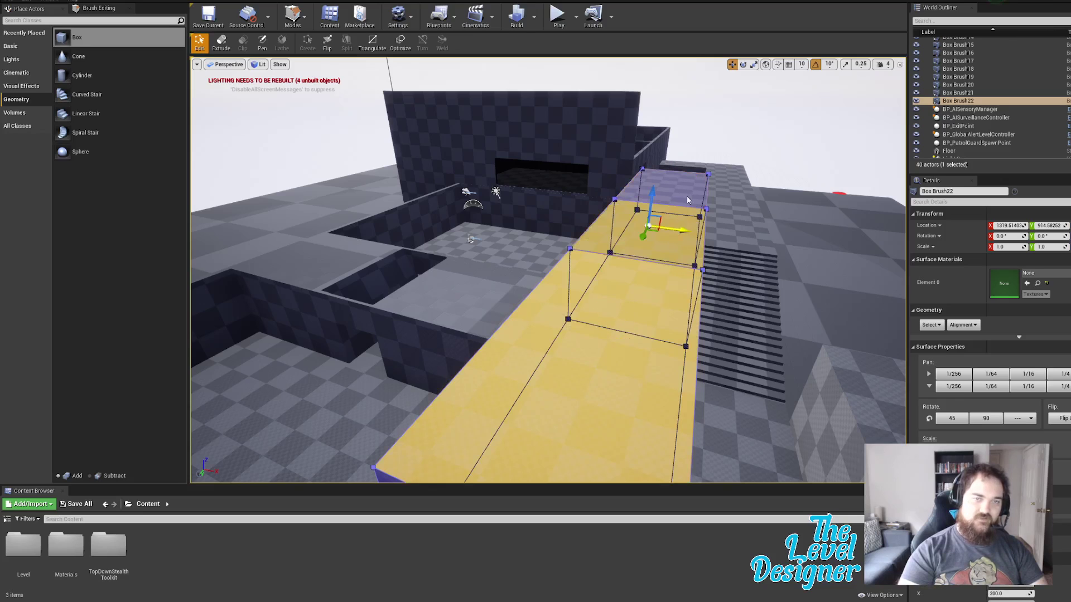
pyautogui.keyDown('ctrl'); pyautogui.click(688, 201); pyautogui.keyUp('ctrl')
pyautogui.keyDown('ctrl'); pyautogui.click(690, 200); pyautogui.keyUp('ctrl')
pyautogui.click(732, 152)
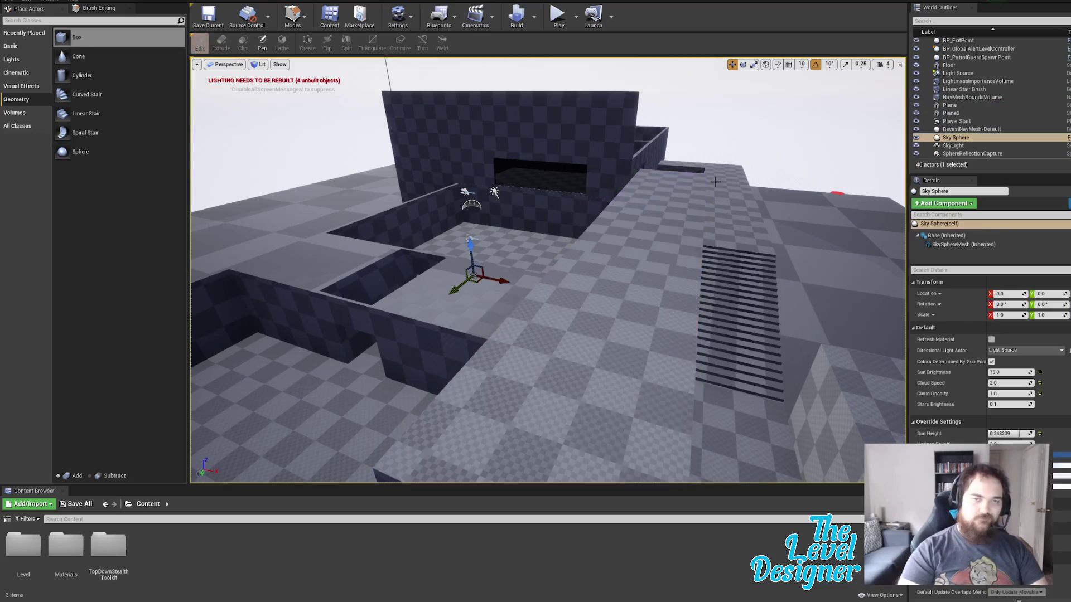
# Step: Reselect Box Brush22, pick its middle and far top faces, and try to add the near one to the selection
pyautogui.moveTo(714, 181)
pyautogui.mouseDown(button='right')
pyautogui.moveTo(692, 207)
pyautogui.moveTo(661, 208)
pyautogui.moveTo(672, 210)
pyautogui.mouseUp(button='right')
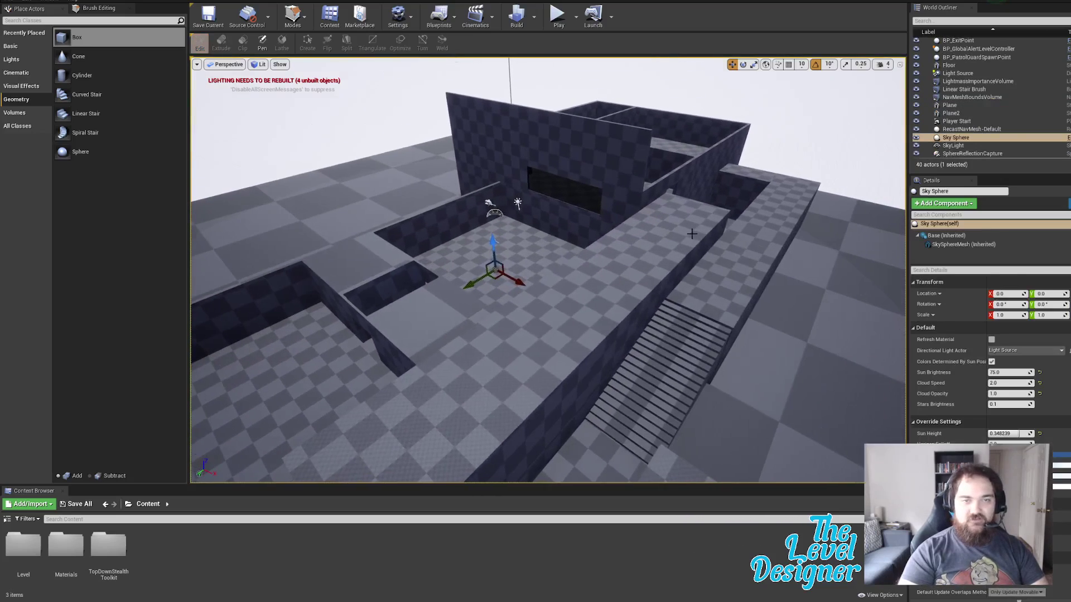
pyautogui.click(681, 251)
pyautogui.click(666, 251)
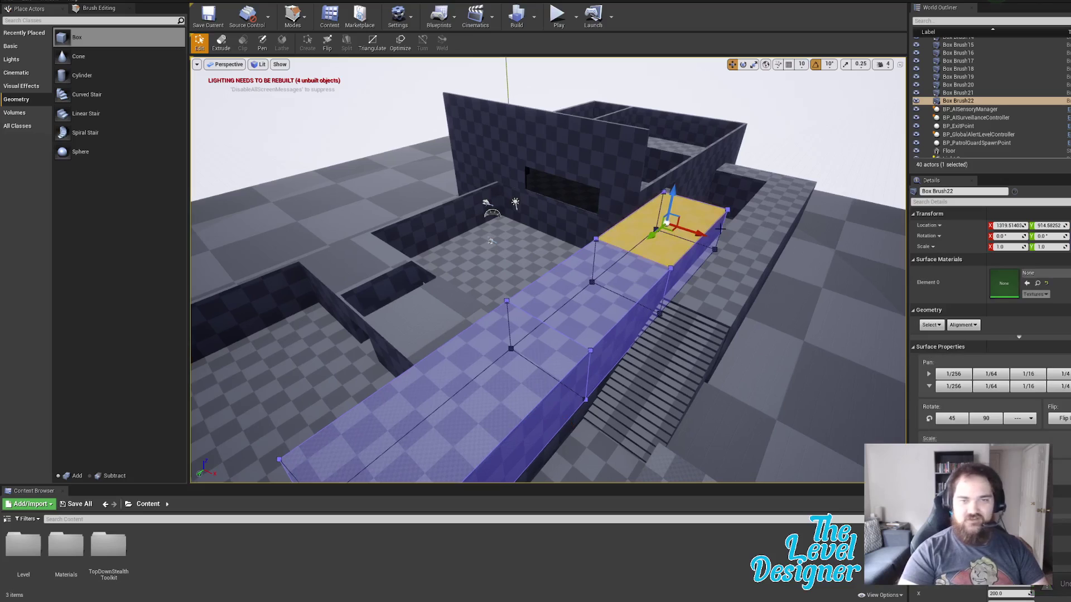
pyautogui.click(637, 276)
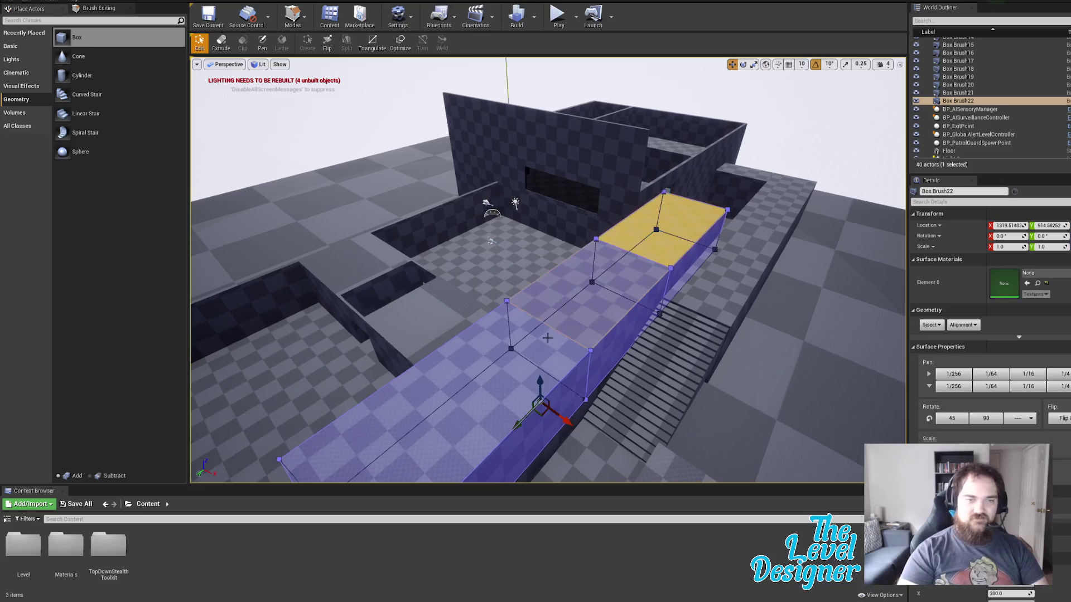
pyautogui.click(633, 265)
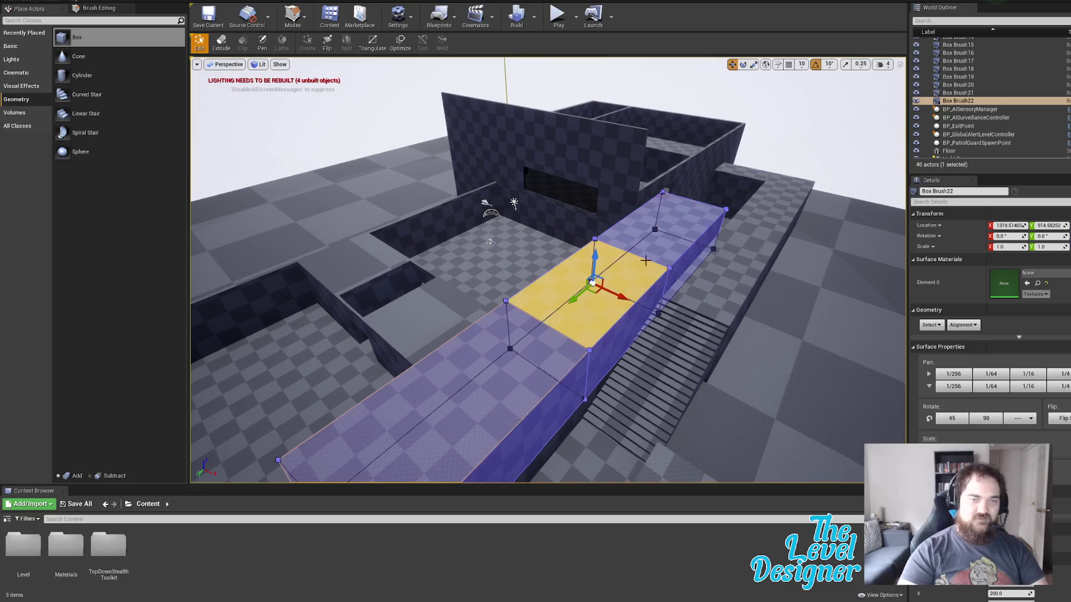
pyautogui.keyDown('ctrl'); pyautogui.click(666, 241); pyautogui.keyUp('ctrl')
pyautogui.keyDown('ctrl'); pyautogui.click(548, 342); pyautogui.keyUp('ctrl')
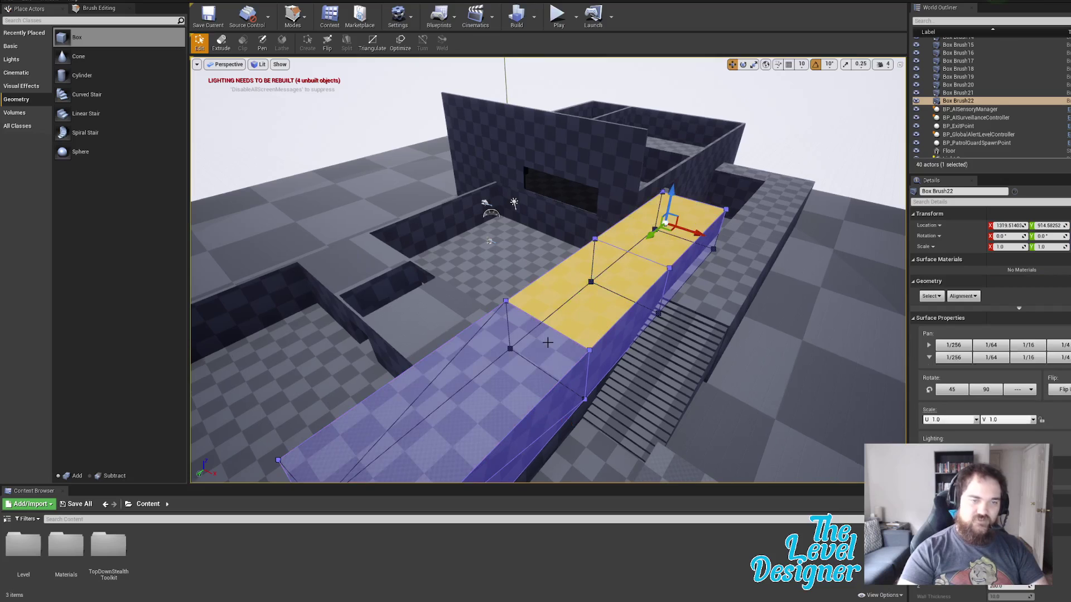
# Step: Undo the stray selection changes, select the near top face of Box Brush22, and try adding the middle face before undoing that addition
pyautogui.click(531, 350)
pyautogui.hotkey('ctrl', 'z')
pyautogui.hotkey('ctrl', 'z')
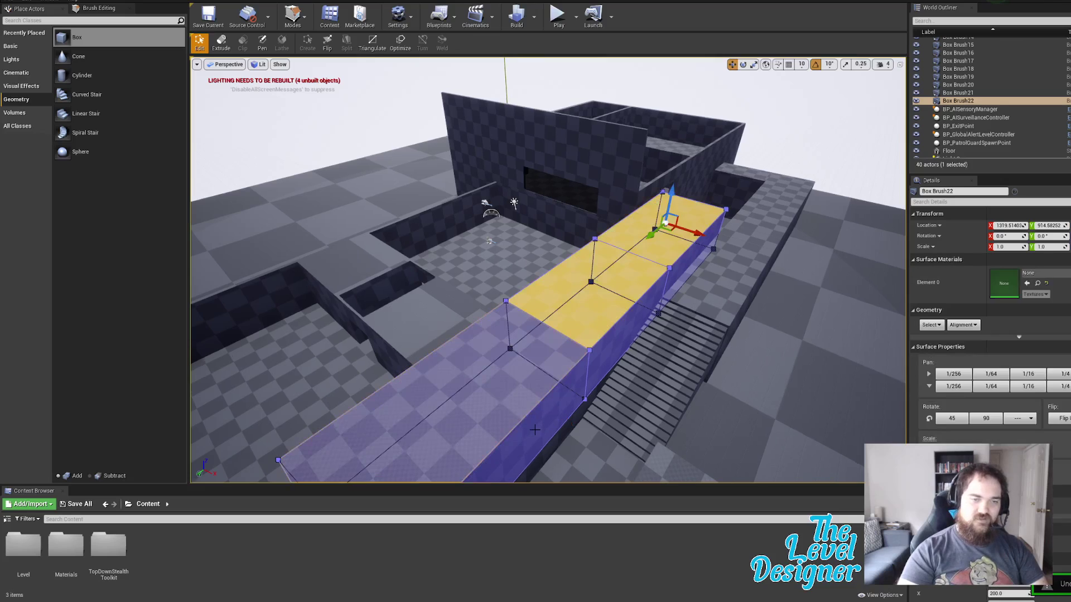
pyautogui.click(535, 357)
pyautogui.keyDown('ctrl'); pyautogui.click(590, 320); pyautogui.keyUp('ctrl')
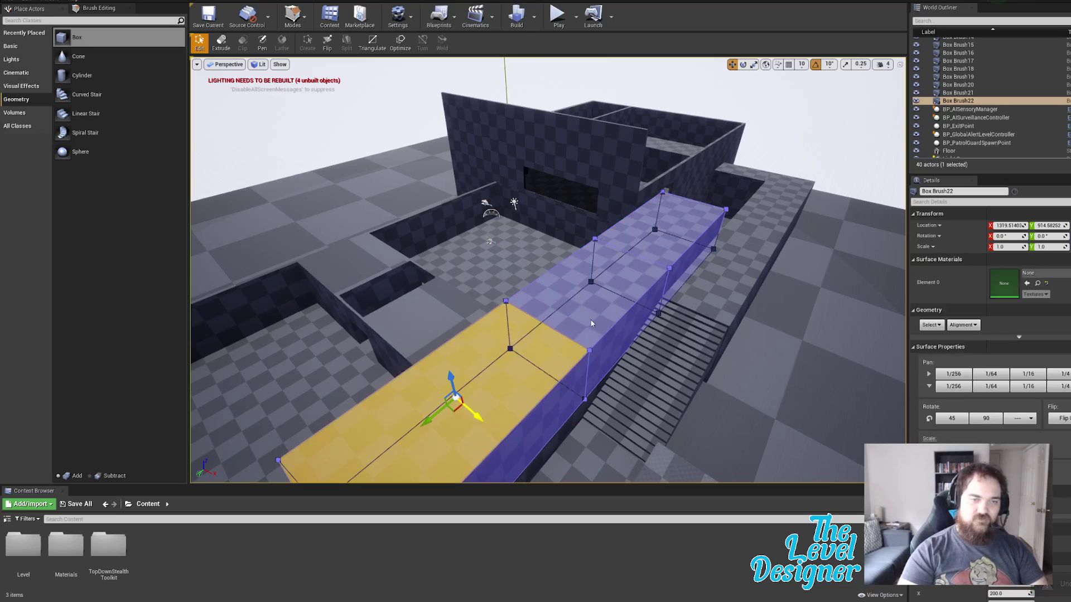
pyautogui.hotkey('ctrl', 'z')
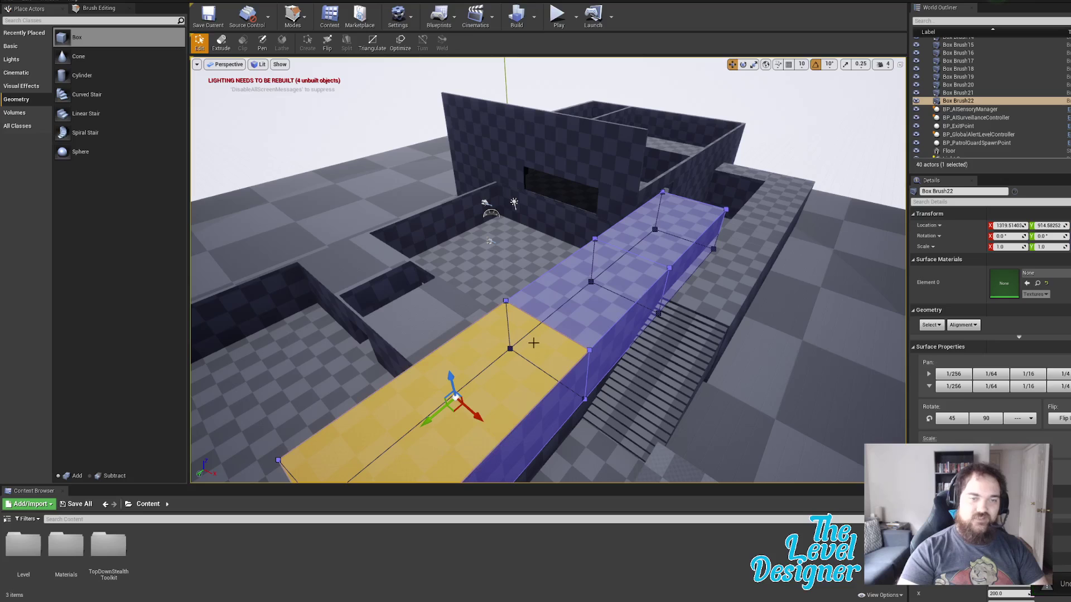
# Step: Add the middle and far top faces of Box Brush22 to the selection, try raising all three together, and undo the changes
pyautogui.keyDown('ctrl'); pyautogui.click(576, 310); pyautogui.keyUp('ctrl')
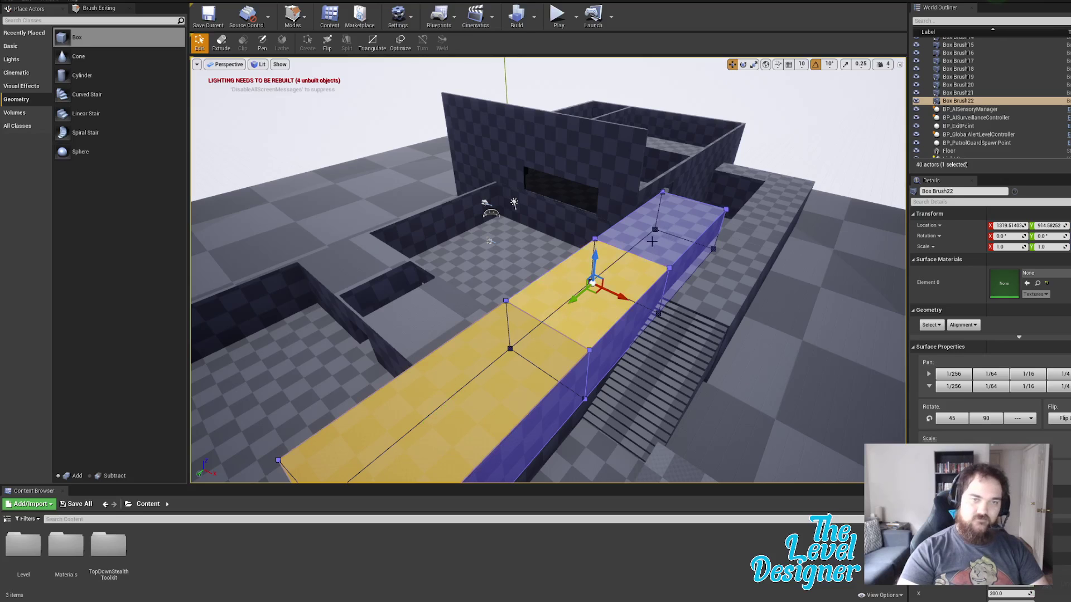
pyautogui.keyDown('ctrl'); pyautogui.click(651, 241); pyautogui.keyUp('ctrl')
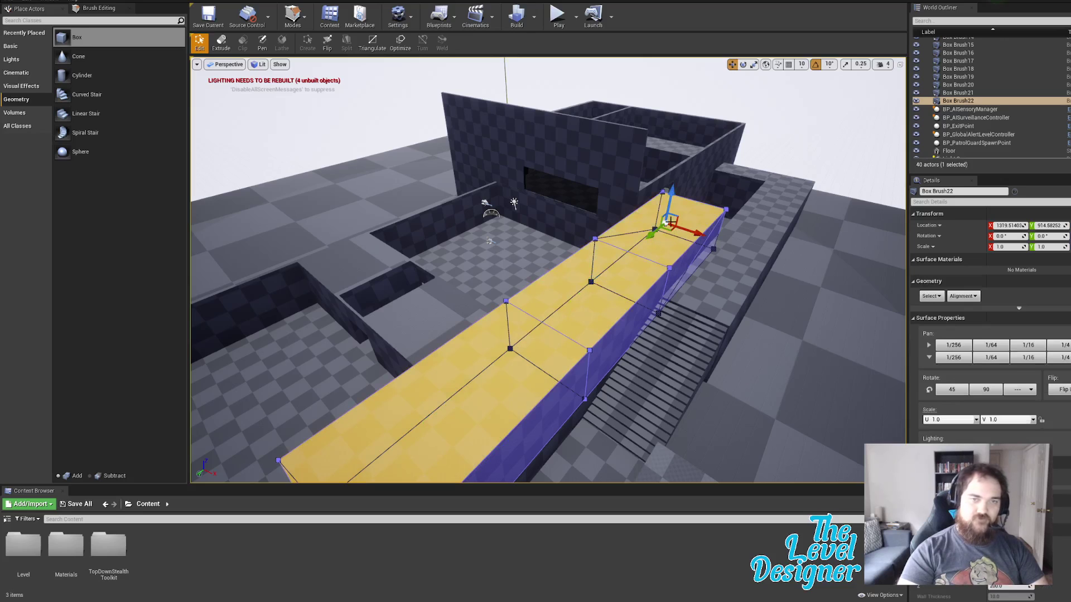
pyautogui.moveTo(671, 194); pyautogui.dragTo(676, 167)
pyautogui.hotkey('ctrl', 'z')
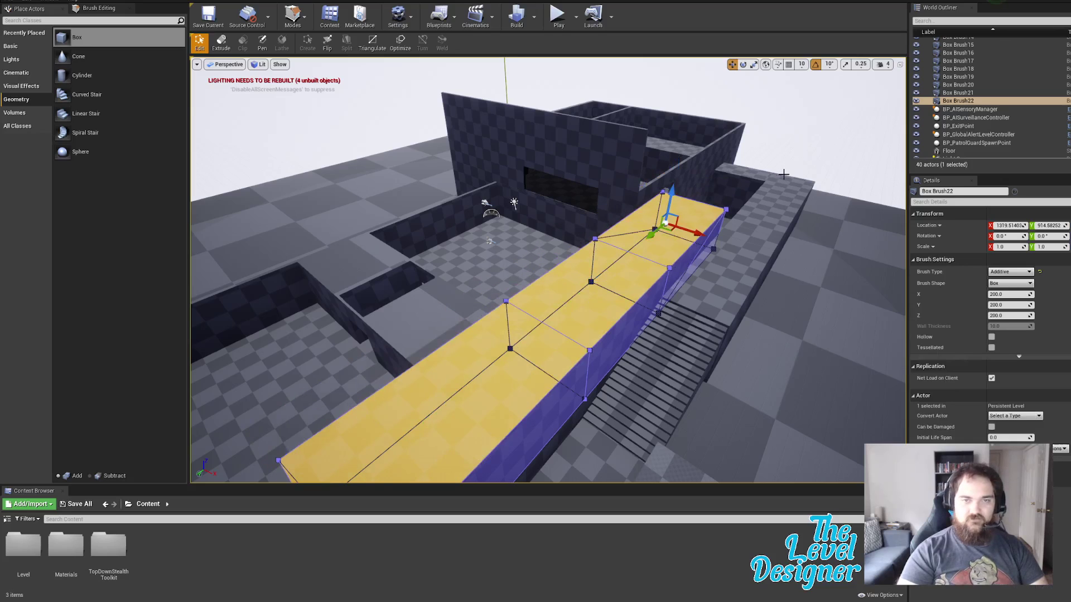
pyautogui.keyDown('ctrl'); pyautogui.click(679, 240); pyautogui.keyUp('ctrl')
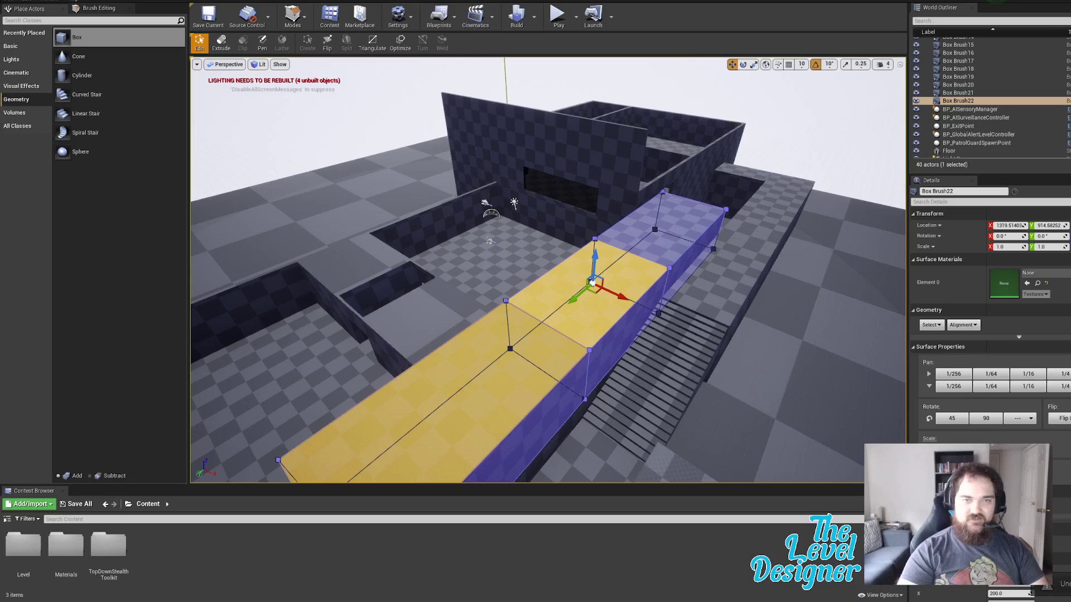
# Step: Select the far, middle and near top faces of Box Brush22 together and try moving them vertically
pyautogui.click(677, 235)
pyautogui.keyDown('ctrl'); pyautogui.click(616, 271); pyautogui.keyUp('ctrl')
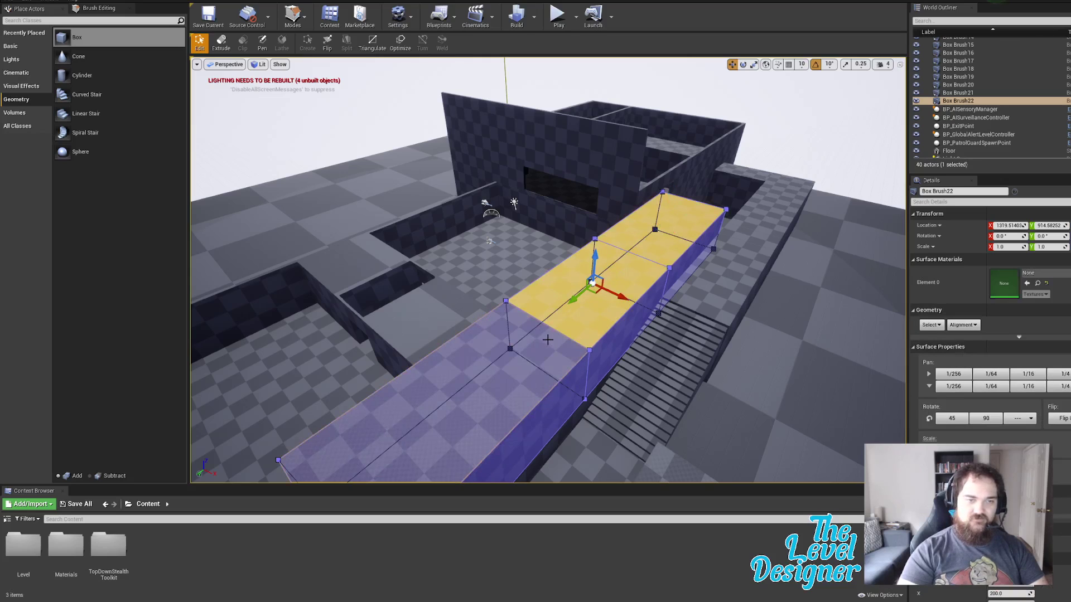
pyautogui.keyDown('ctrl'); pyautogui.click(517, 361); pyautogui.keyUp('ctrl')
pyautogui.moveTo(517, 362)
pyautogui.mouseDown(button='right')
pyautogui.moveTo(416, 387)
pyautogui.moveTo(479, 382)
pyautogui.moveTo(521, 340)
pyautogui.moveTo(517, 362)
pyautogui.mouseUp(button='right')
pyautogui.moveTo(645, 80); pyautogui.dragTo(657, 144)
pyautogui.moveTo(657, 144)
pyautogui.mouseDown(button='right')
pyautogui.moveTo(703, 150)
pyautogui.moveTo(697, 173)
pyautogui.moveTo(686, 171)
pyautogui.moveTo(708, 165)
pyautogui.moveTo(658, 147)
pyautogui.mouseUp(button='right')
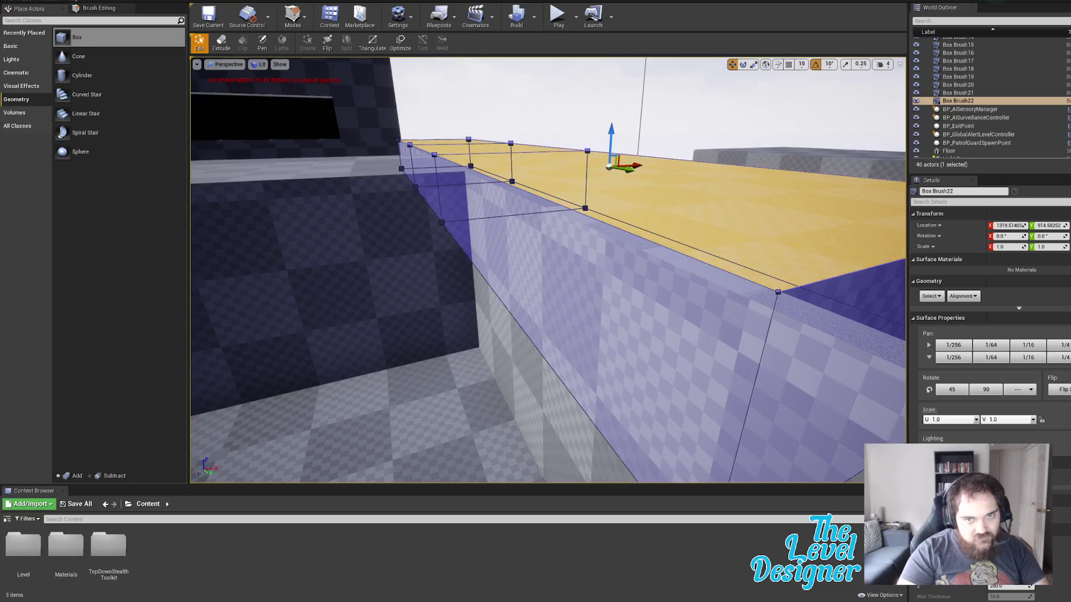
# Step: Reduce the selection on Box Brush22 to the near top face, then pick the middle top face and a far side edge
pyautogui.moveTo(614, 133); pyautogui.dragTo(613, 133, button='right')
pyautogui.moveTo(619, 194); pyautogui.dragTo(620, 194, button='right')
pyautogui.keyDown('ctrl'); pyautogui.click(614, 193); pyautogui.keyUp('ctrl')
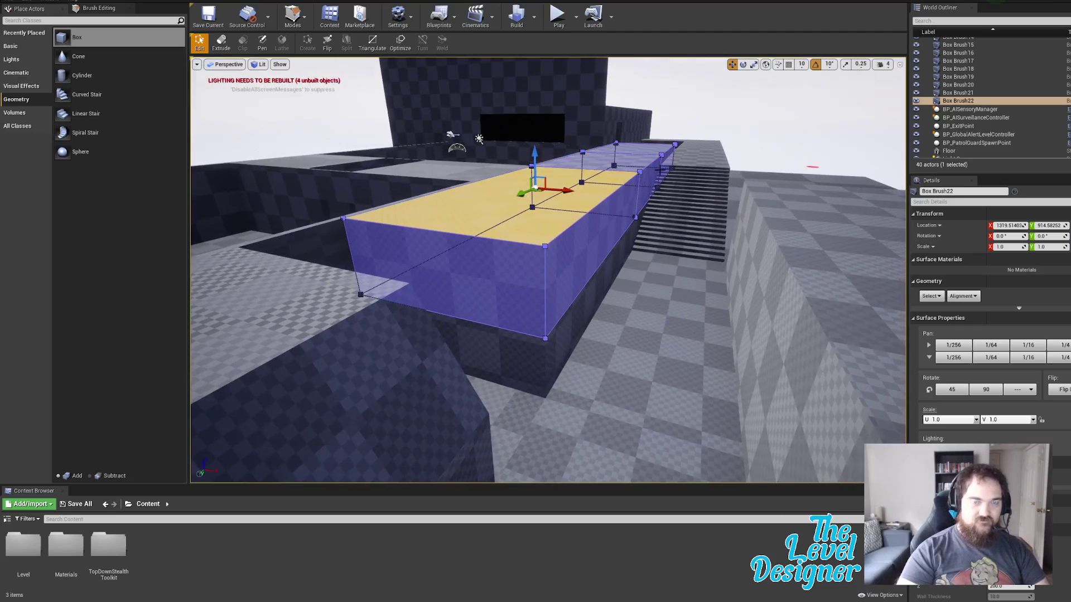
pyautogui.click(648, 165)
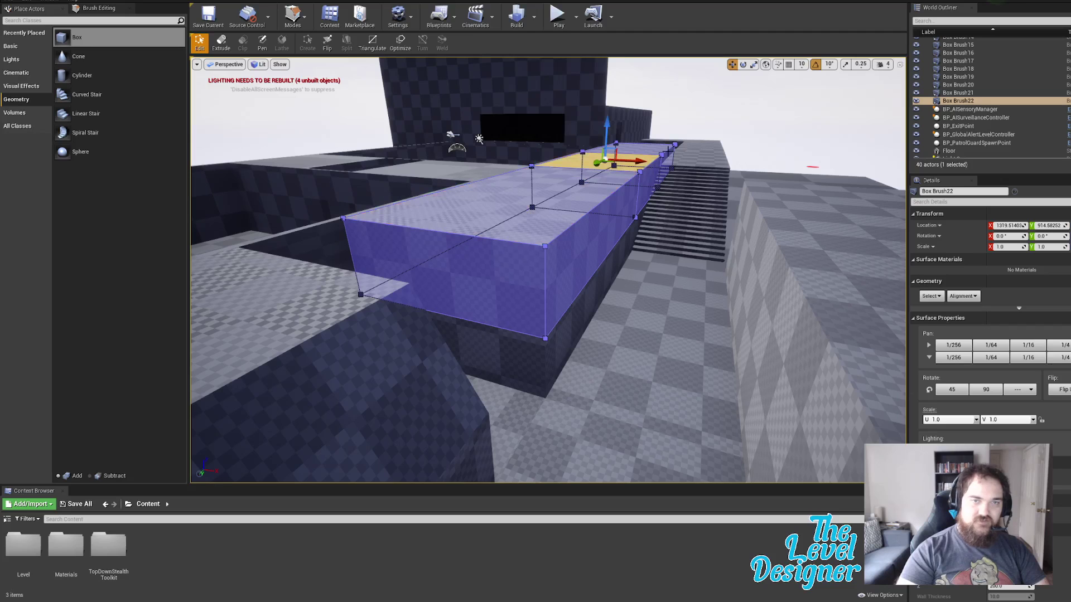
pyautogui.click(668, 153)
pyautogui.moveTo(668, 153); pyautogui.dragTo(667, 153, button='right')
pyautogui.moveTo(611, 208); pyautogui.dragTo(611, 208, button='right')
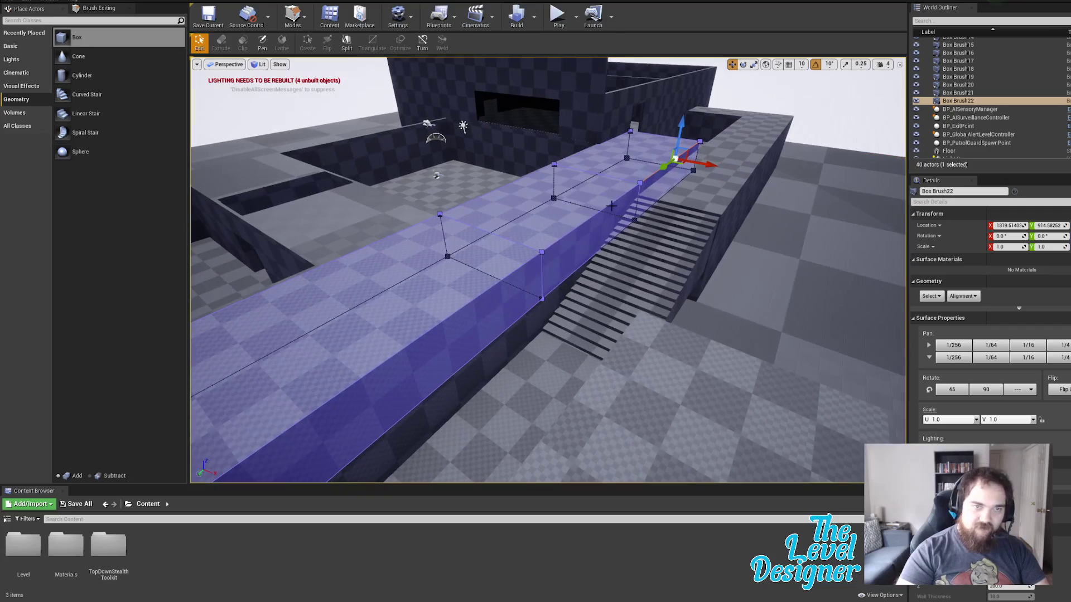
# Step: Pick the middle and far top faces of Box Brush22 one at a time, followed by the far upper edge beside the stairs
pyautogui.click(611, 204)
pyautogui.click(623, 194)
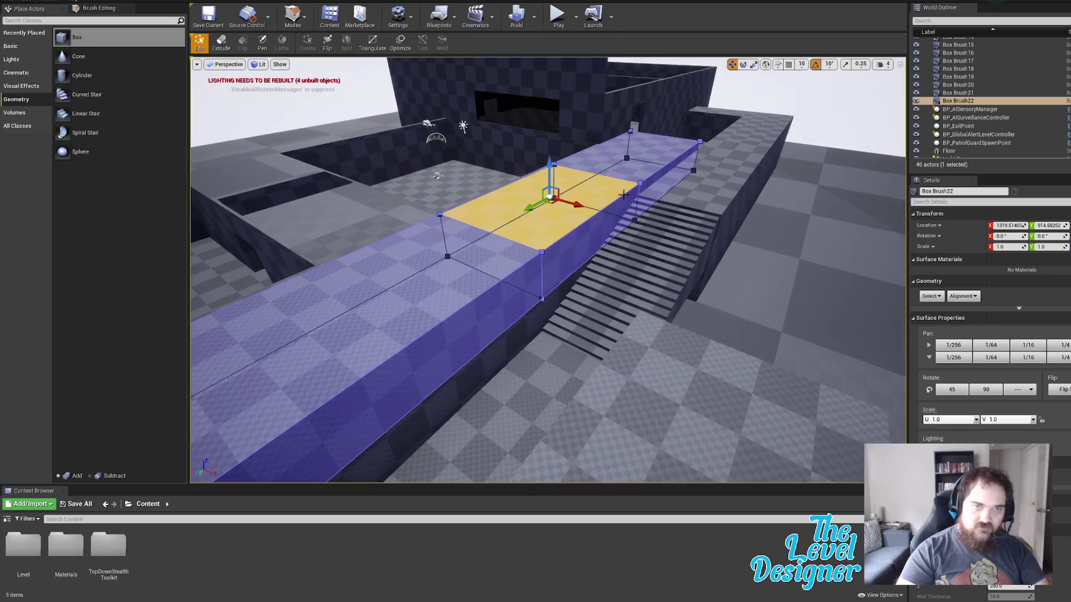
pyautogui.click(647, 176)
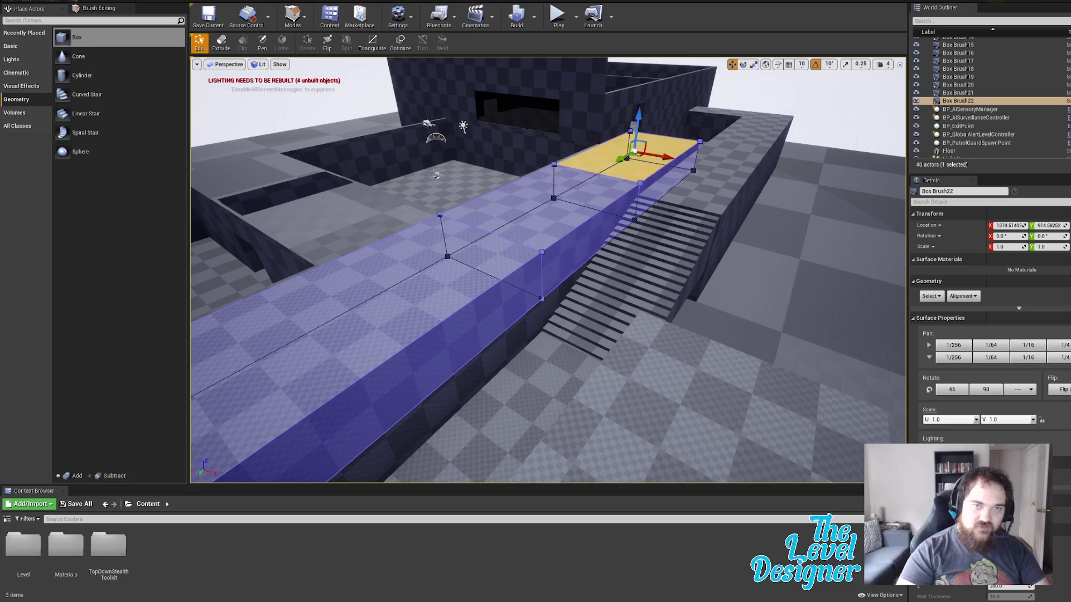
pyautogui.click(647, 177)
pyautogui.moveTo(668, 194); pyautogui.dragTo(649, 204, button='right')
# Step: Select the upper edges of Box Brush22 along its stair side and move them inward to slope that side
pyautogui.click(623, 196)
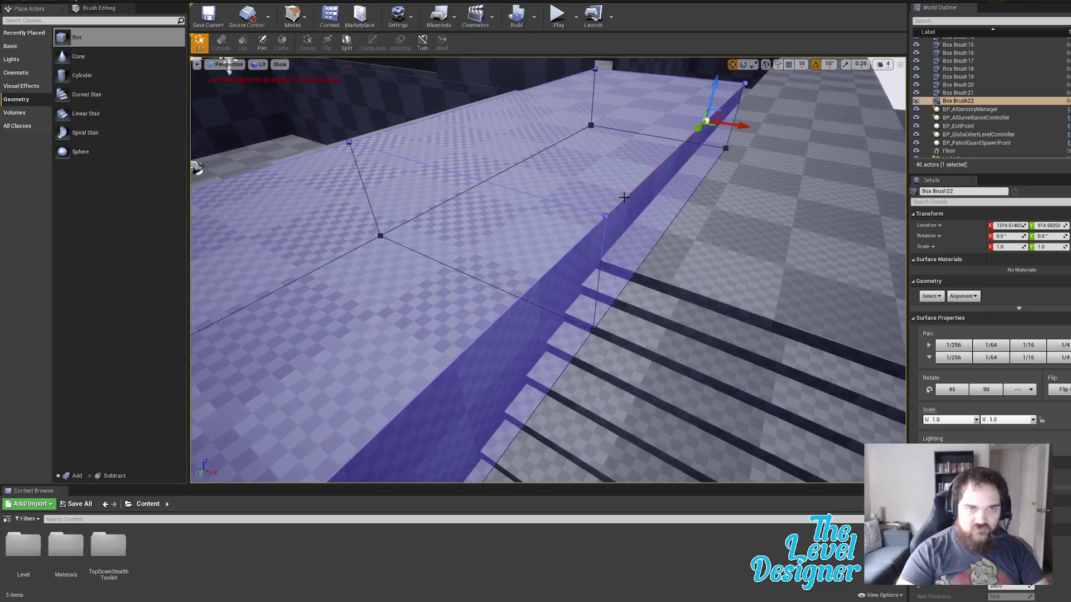
pyautogui.keyDown('ctrl'); pyautogui.click(587, 234); pyautogui.keyUp('ctrl')
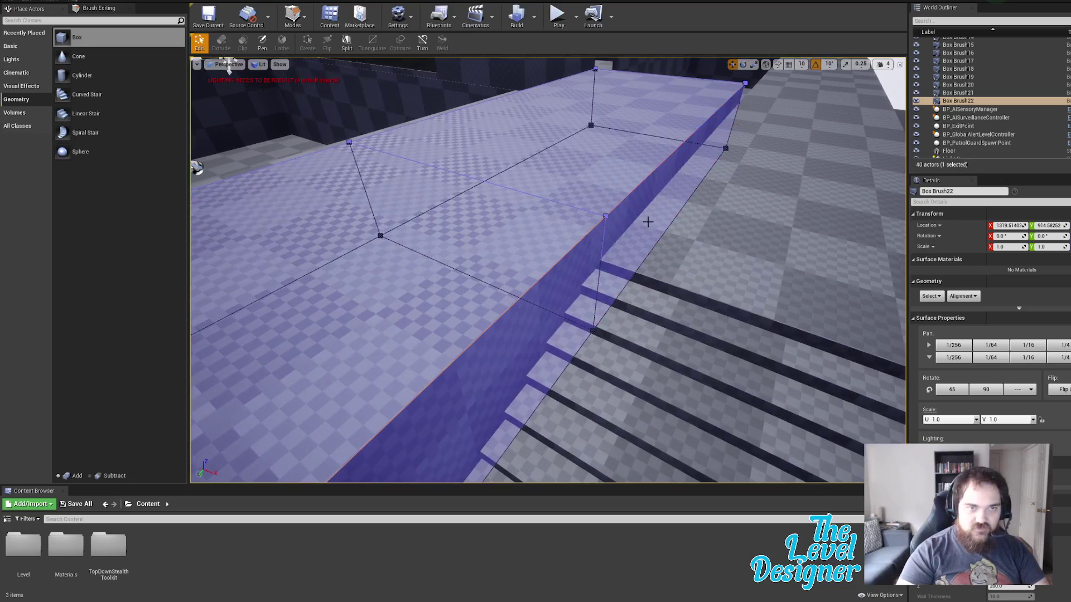
pyautogui.moveTo(648, 222); pyautogui.dragTo(532, 208, button='right')
pyautogui.moveTo(547, 249)
pyautogui.mouseDown(button='right')
pyautogui.moveTo(598, 244)
pyautogui.moveTo(426, 218)
pyautogui.mouseUp(button='right')
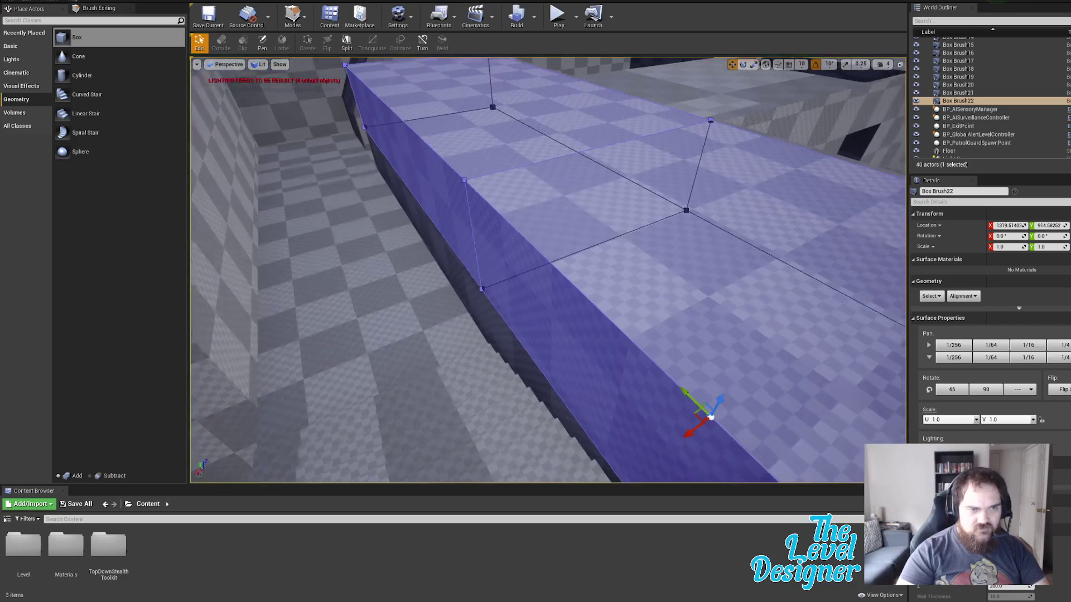
pyautogui.moveTo(786, 111); pyautogui.dragTo(473, 184, button='right')
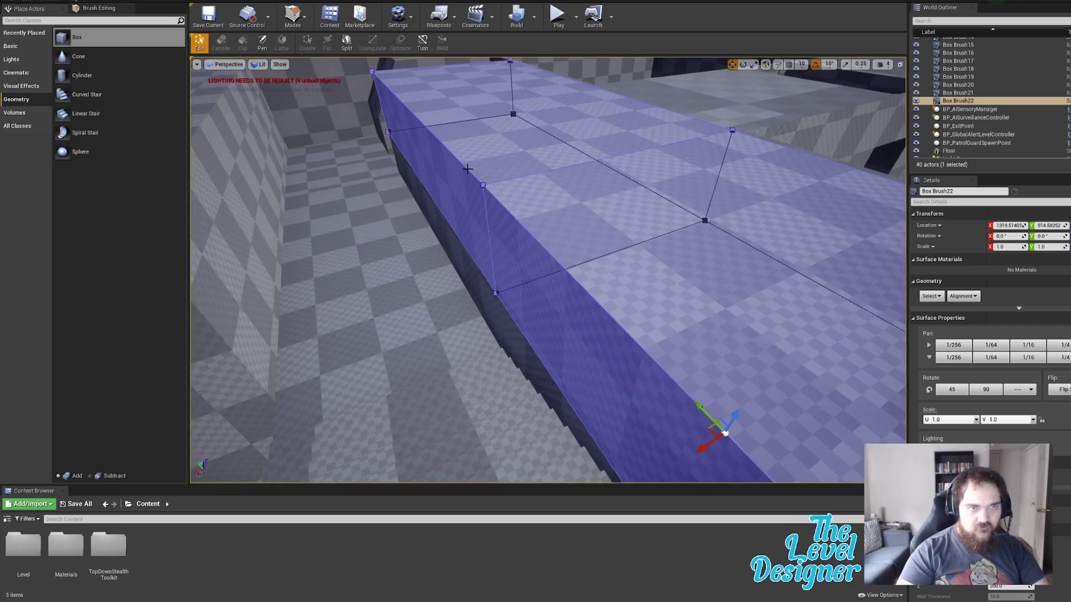
pyautogui.click(467, 168)
pyautogui.moveTo(554, 212)
pyautogui.mouseDown(button='right')
pyautogui.moveTo(548, 201)
pyautogui.moveTo(537, 228)
pyautogui.mouseUp(button='right')
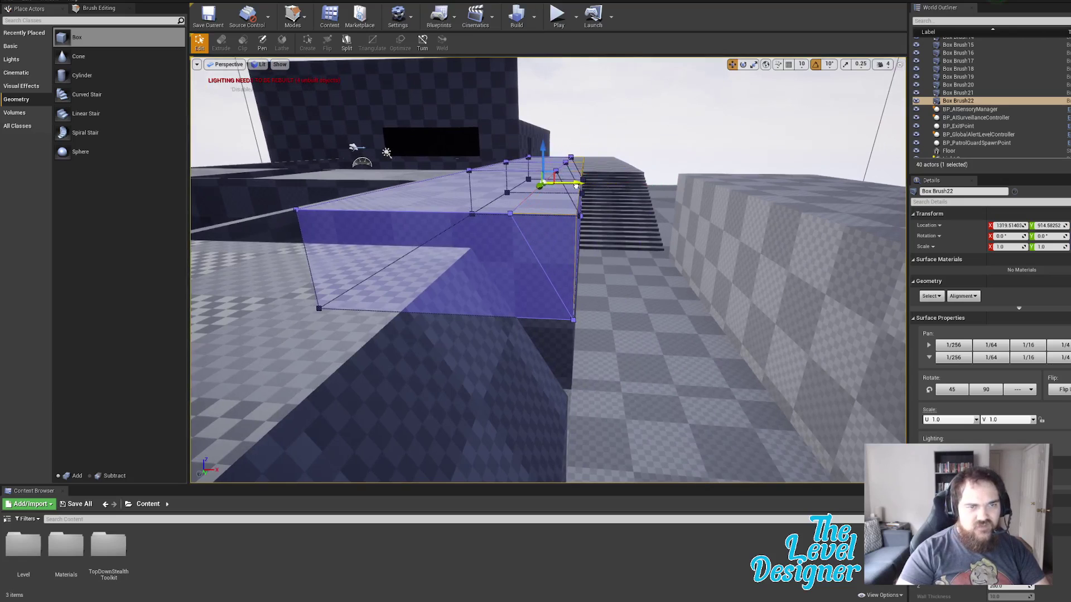
pyautogui.moveTo(577, 186); pyautogui.dragTo(578, 186)
pyautogui.moveTo(579, 186); pyautogui.dragTo(595, 191, button='right')
pyautogui.moveTo(521, 206); pyautogui.dragTo(567, 225, button='right')
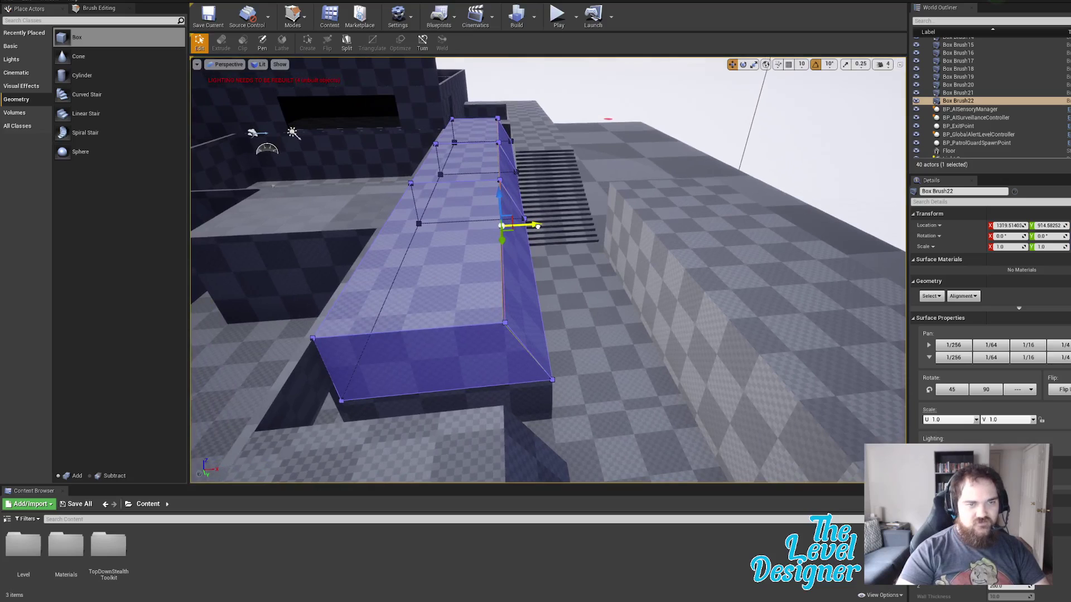
pyautogui.moveTo(527, 313)
pyautogui.mouseDown(button='right')
pyautogui.moveTo(683, 339)
pyautogui.moveTo(658, 324)
pyautogui.moveTo(530, 312)
pyautogui.mouseUp(button='right')
pyautogui.moveTo(558, 366); pyautogui.dragTo(552, 371, button='right')
pyautogui.moveTo(544, 318); pyautogui.dragTo(519, 318, button='right')
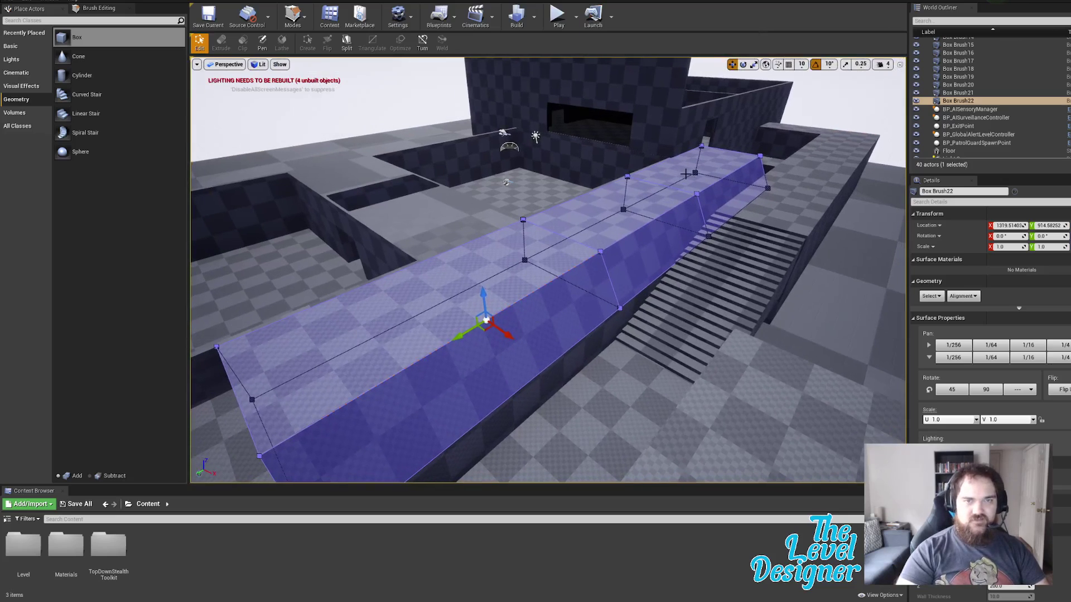
# Step: Clear the edge selection and try combining the far top face of Box Brush22 with its adjoining sloped side face
pyautogui.click(808, 98)
pyautogui.click(712, 170)
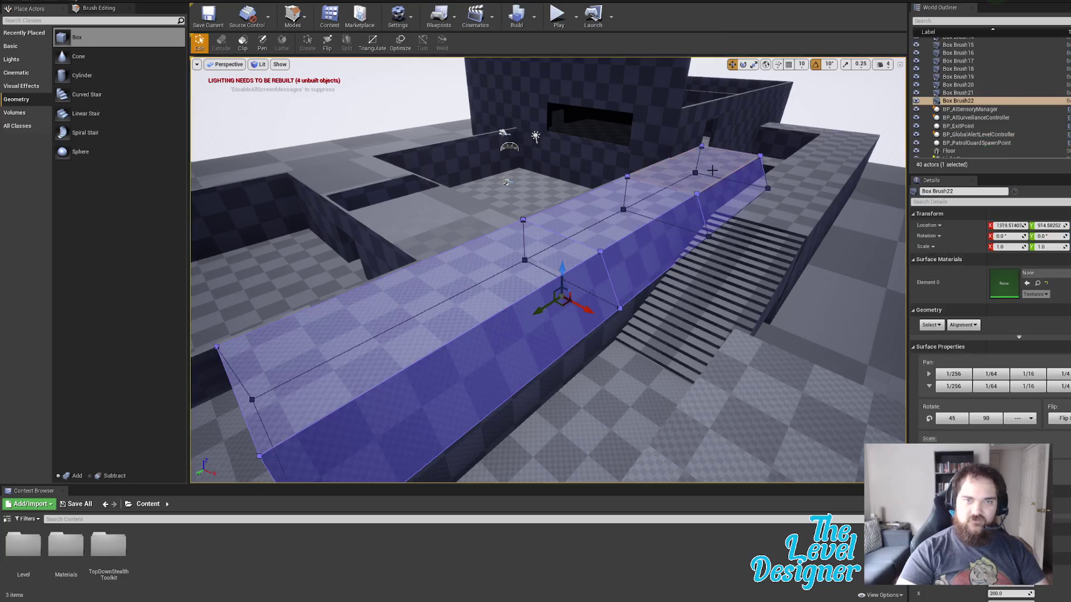
pyautogui.moveTo(758, 164); pyautogui.dragTo(718, 142, button='right')
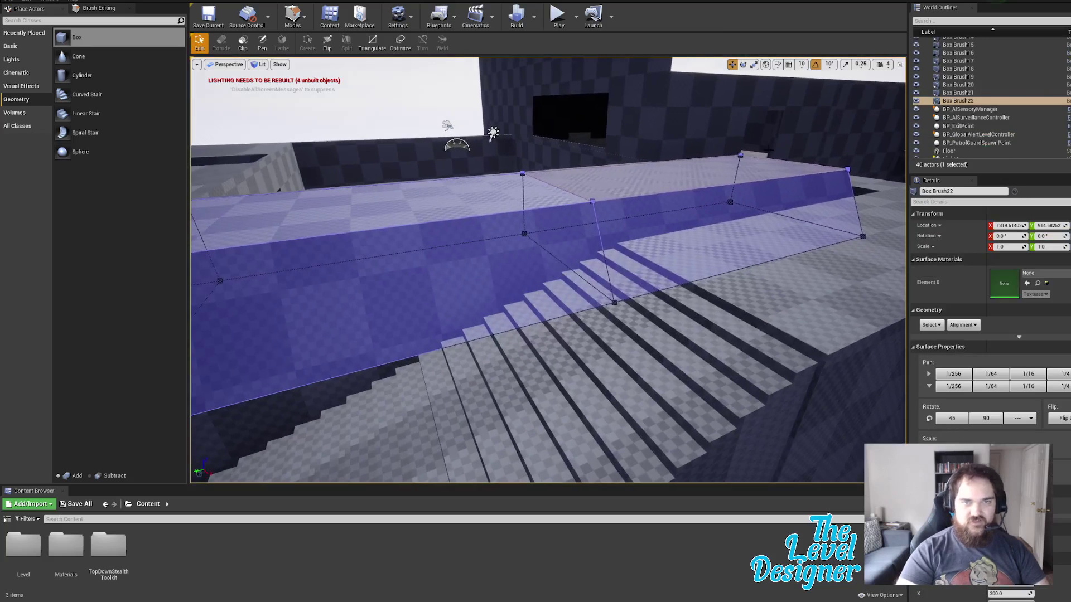
pyautogui.click(748, 170)
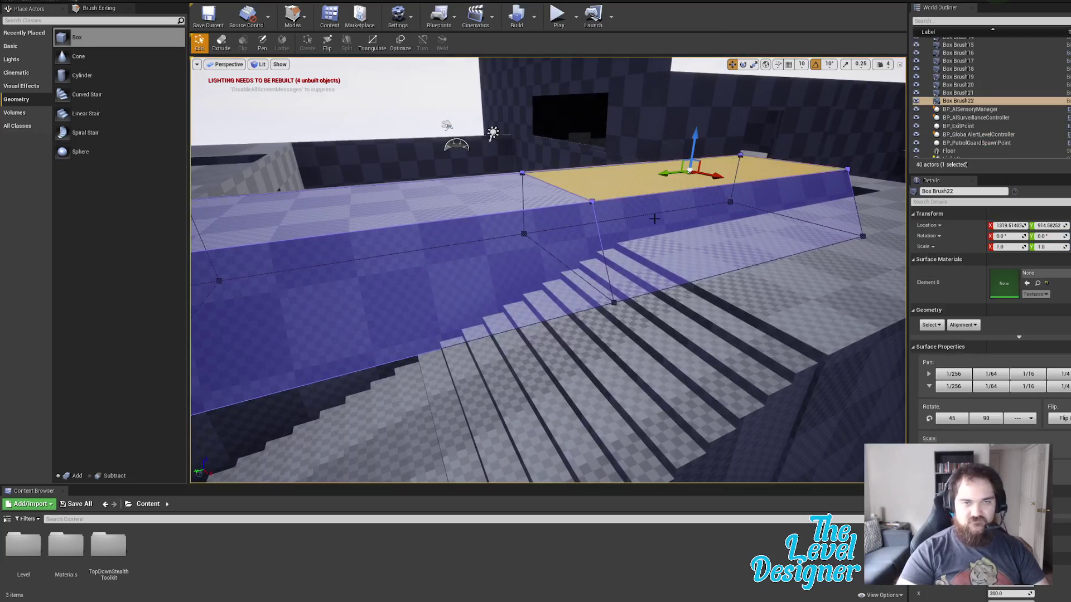
pyautogui.moveTo(668, 232); pyautogui.dragTo(641, 231, button='right')
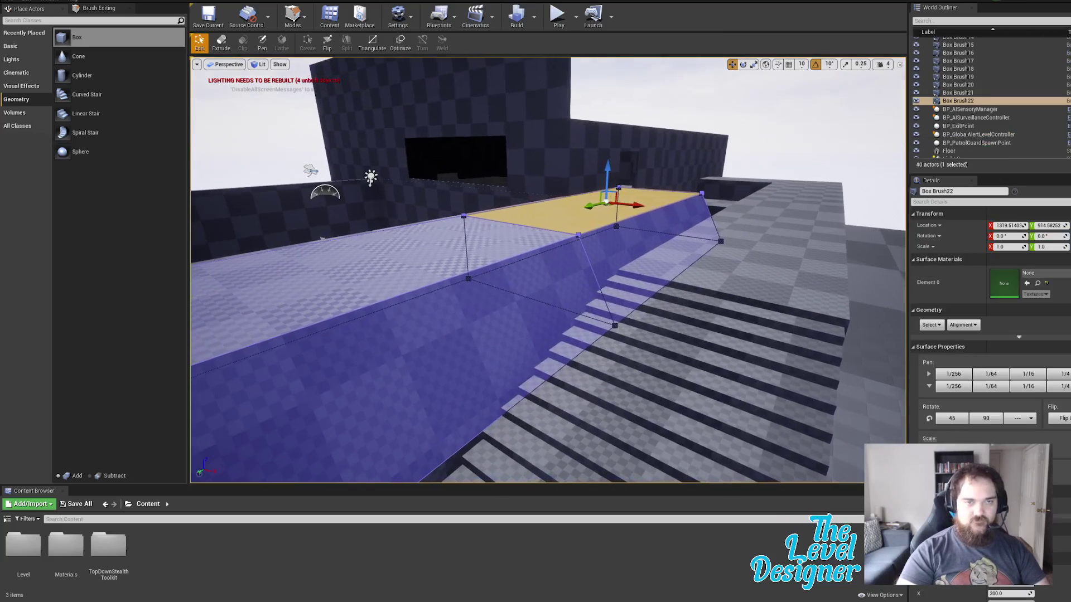
pyautogui.click(641, 232)
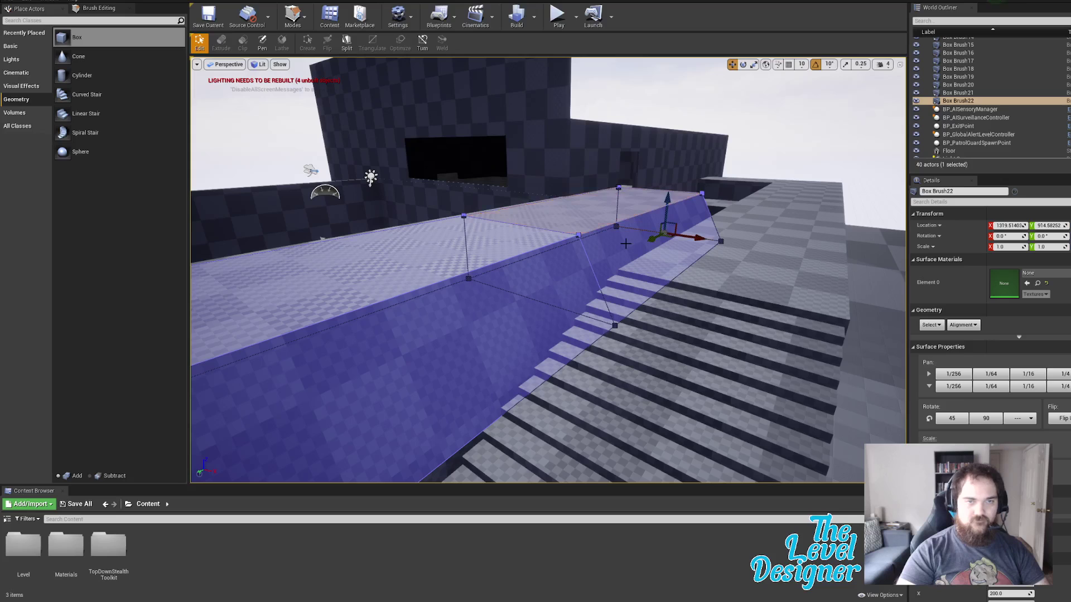
pyautogui.click(641, 231)
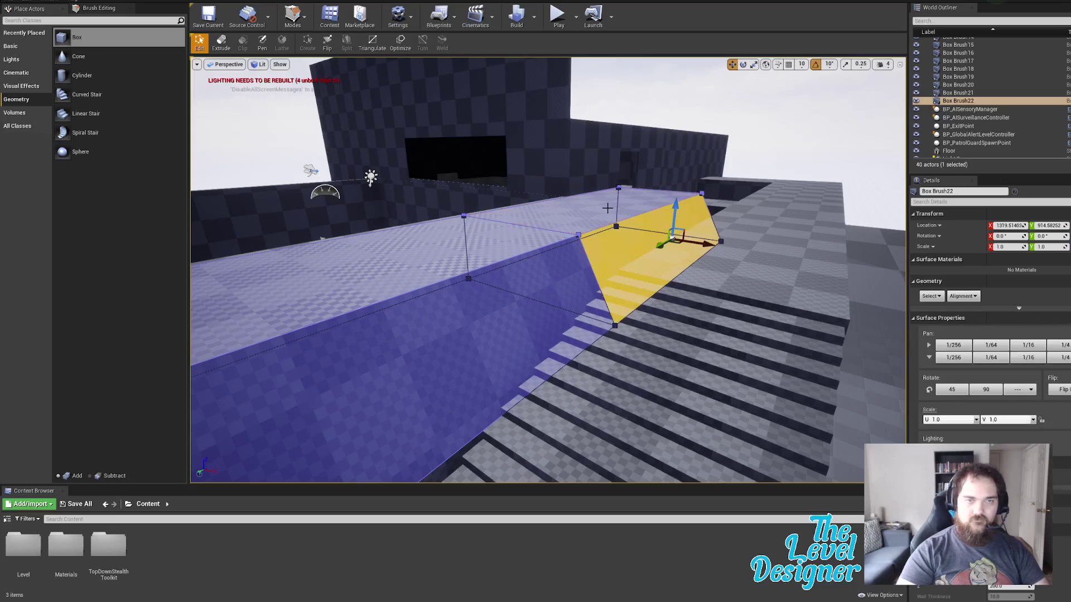
# Step: Select the far top face and adjoining sloped side face of Box Brush22 together and raise them
pyautogui.moveTo(629, 242); pyautogui.dragTo(691, 259, button='right')
pyautogui.click(589, 253)
pyautogui.keyDown('ctrl'); pyautogui.click(581, 267); pyautogui.keyUp('ctrl')
pyautogui.moveTo(552, 258); pyautogui.dragTo(576, 229, button='right')
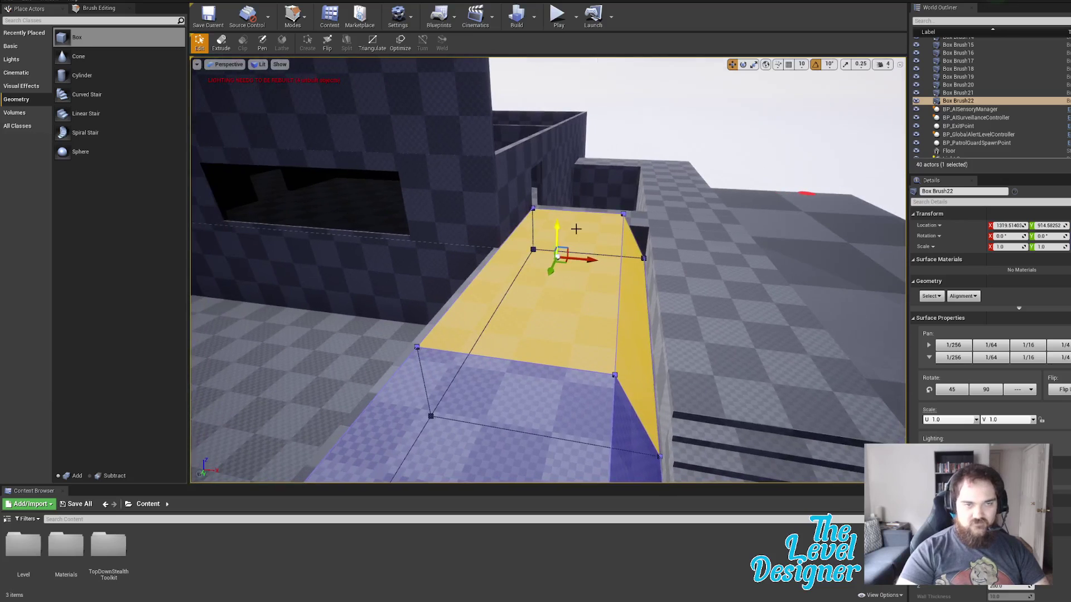
pyautogui.moveTo(556, 226); pyautogui.dragTo(539, 123)
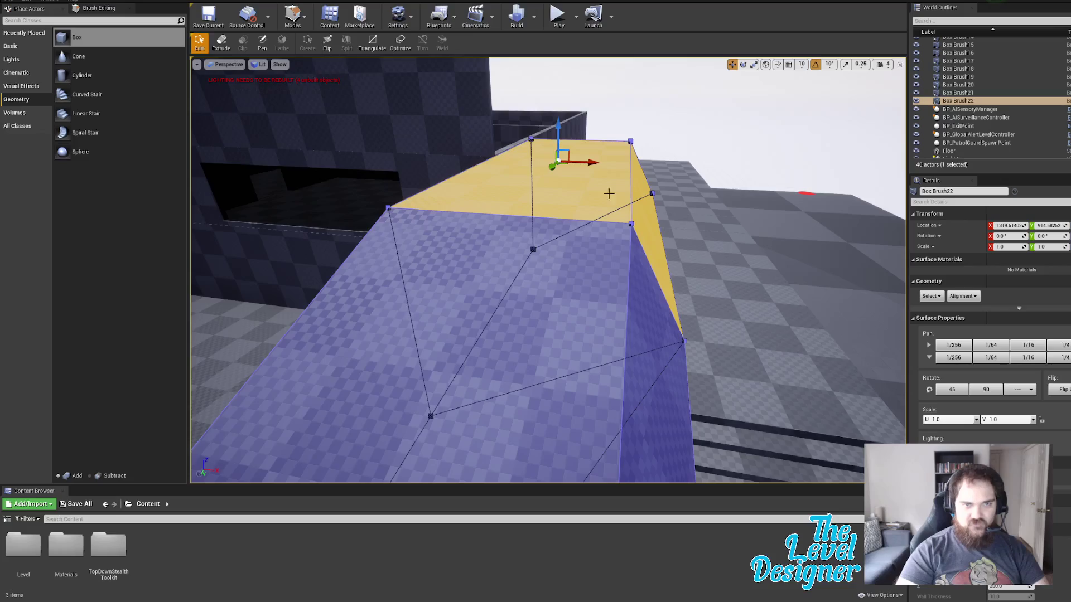
# Step: Select the end face of Box Brush20 near the stairs and extrude it outward as a new section
pyautogui.moveTo(607, 193)
pyautogui.mouseDown(button='right')
pyautogui.moveTo(780, 243)
pyautogui.moveTo(773, 260)
pyautogui.moveTo(781, 223)
pyautogui.mouseUp(button='right')
pyautogui.moveTo(535, 159); pyautogui.dragTo(648, 257, button='right')
pyautogui.moveTo(517, 212); pyautogui.dragTo(588, 238, button='right')
pyautogui.click(591, 239)
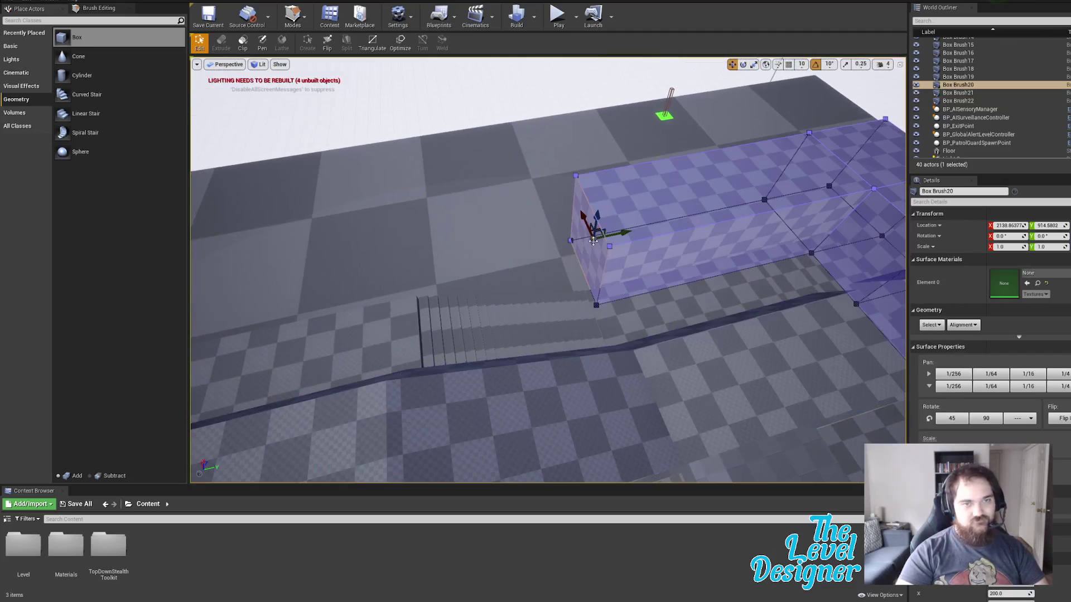
pyautogui.click(607, 258)
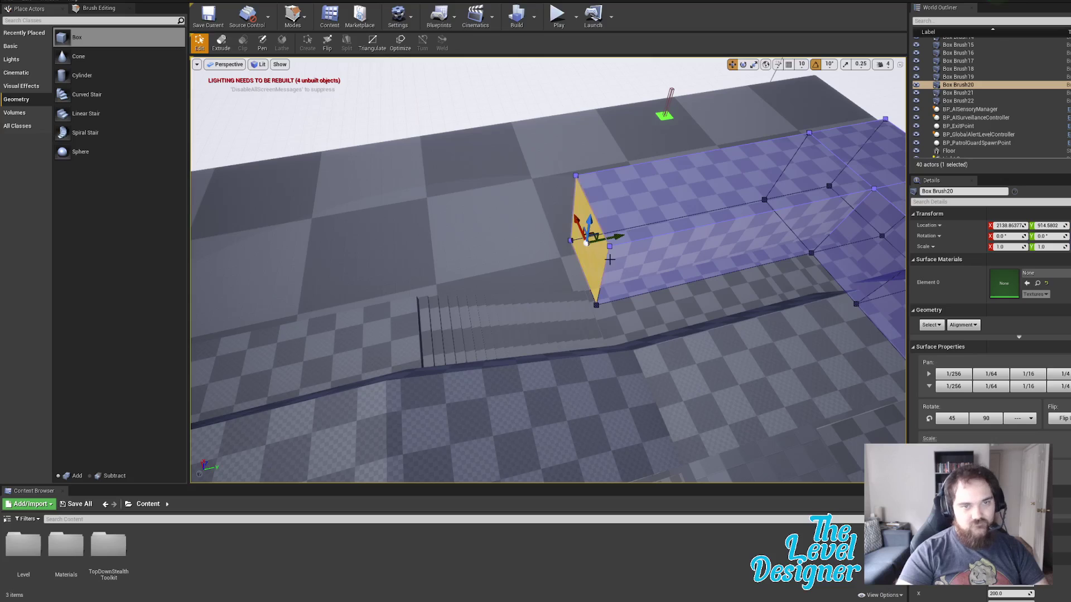
pyautogui.click(221, 44)
pyautogui.moveTo(552, 251); pyautogui.dragTo(387, 275)
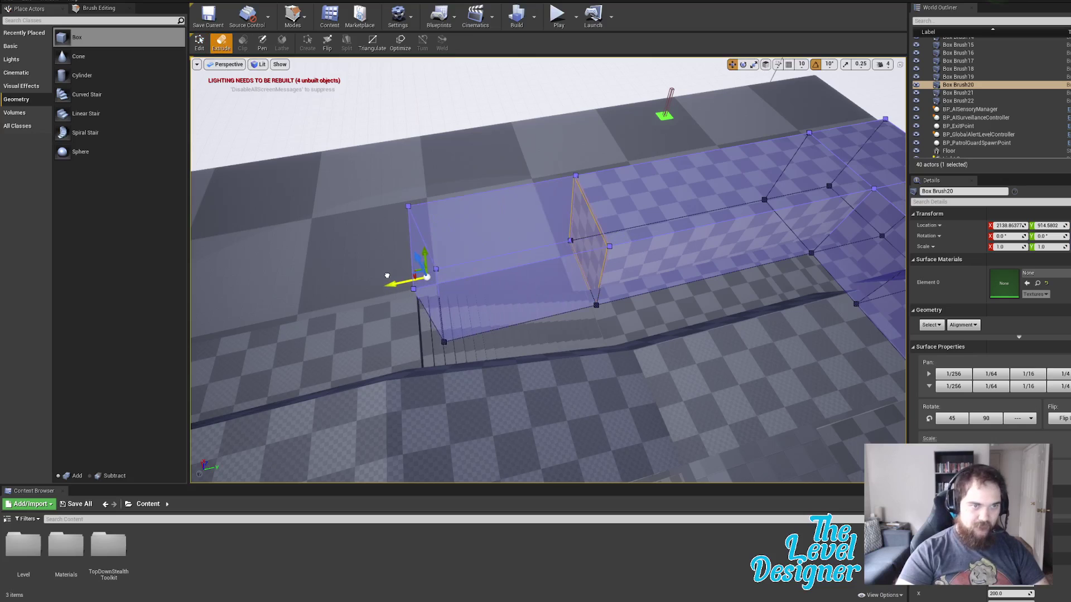
# Step: Extrude the end face of Box Brush20 again as a long section, then return to Edit mode and move that face further outward
pyautogui.moveTo(454, 290); pyautogui.dragTo(426, 268, button='right')
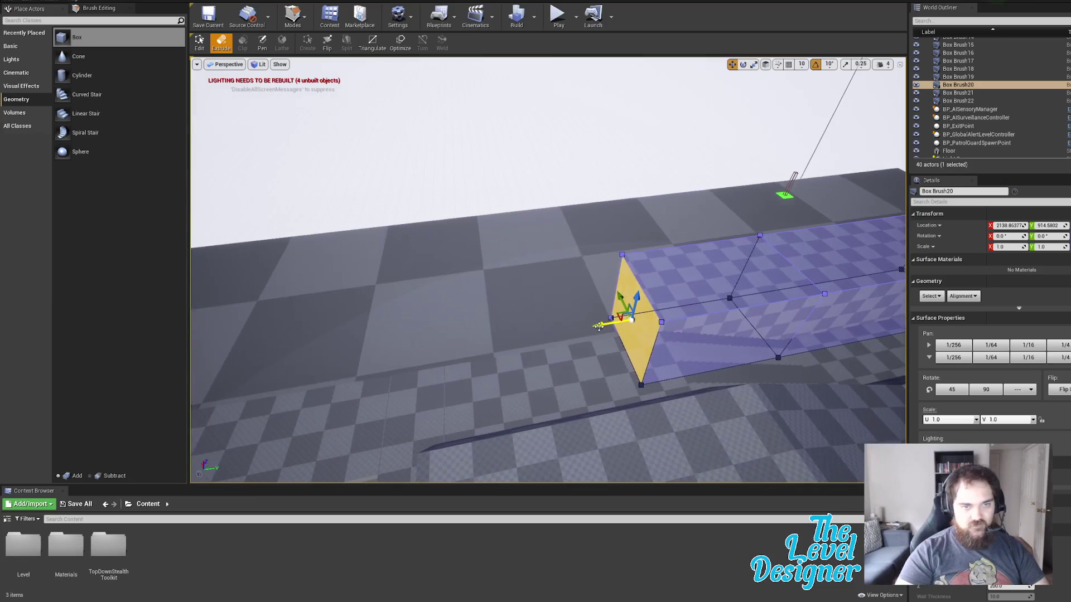
pyautogui.moveTo(599, 327); pyautogui.dragTo(195, 370)
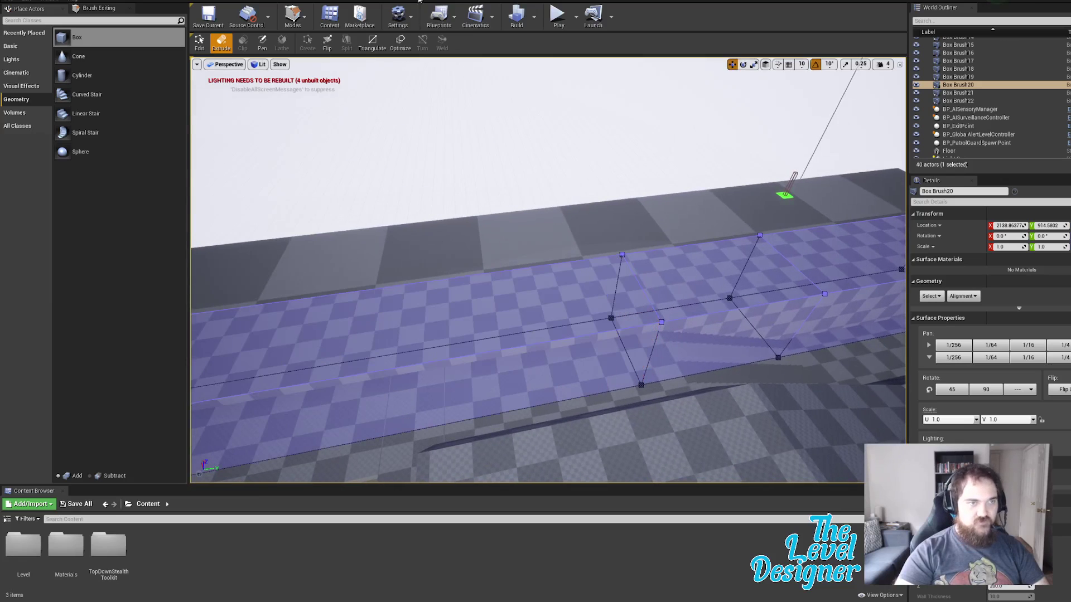
pyautogui.click(199, 42)
pyautogui.moveTo(433, 298)
pyautogui.mouseDown(button='right')
pyautogui.moveTo(357, 306)
pyautogui.moveTo(323, 352)
pyautogui.moveTo(390, 368)
pyautogui.mouseUp(button='right')
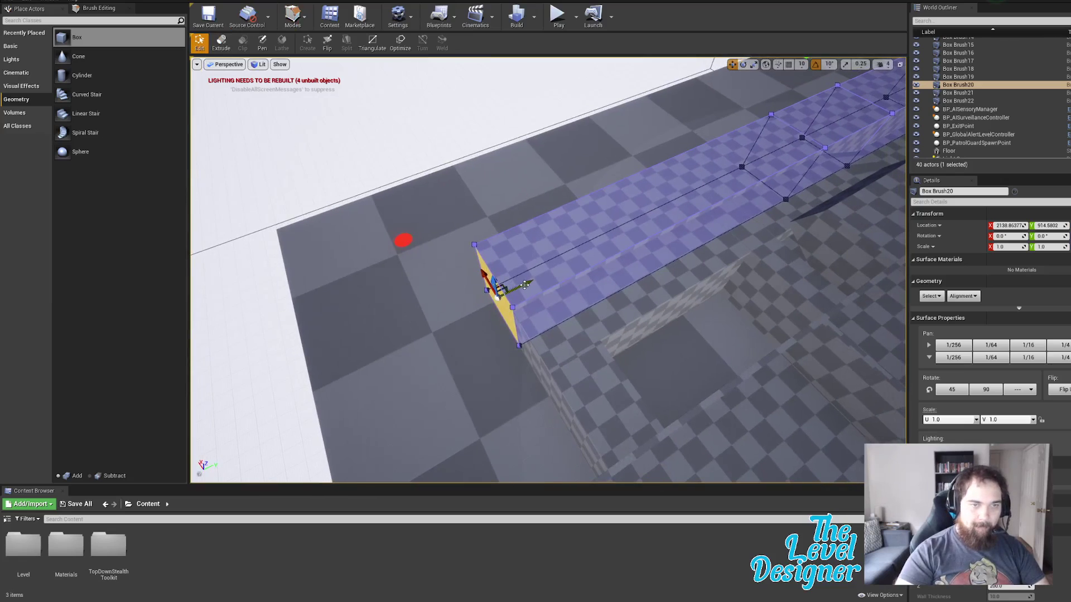
pyautogui.moveTo(525, 286)
pyautogui.mouseDown()
pyautogui.moveTo(408, 343)
pyautogui.moveTo(440, 328)
pyautogui.mouseUp()
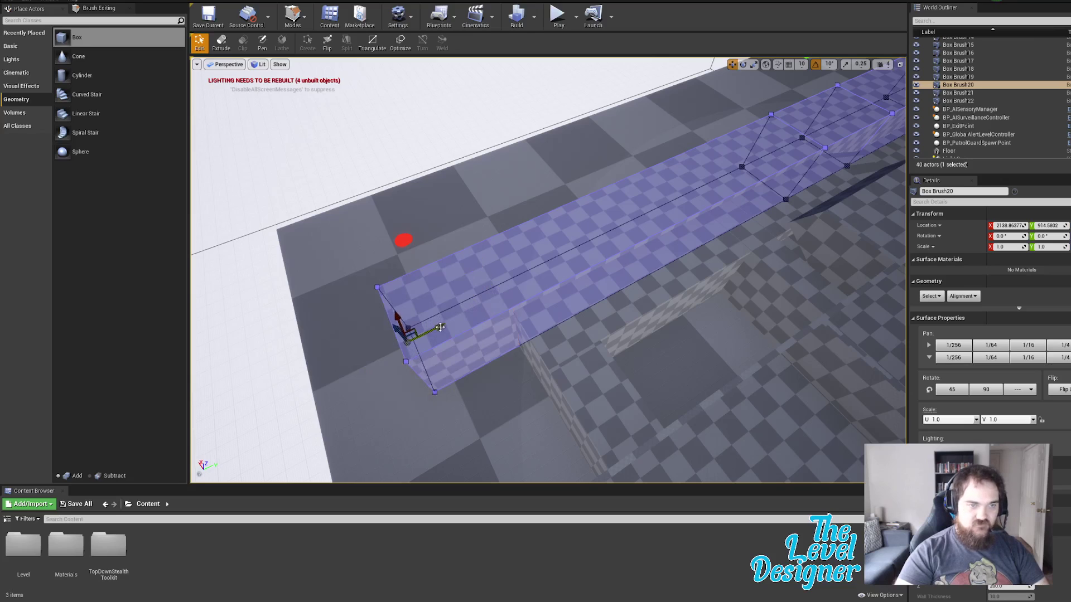
# Step: Select the top face of the long extruded section of Box Brush20 and raise it
pyautogui.click(515, 268)
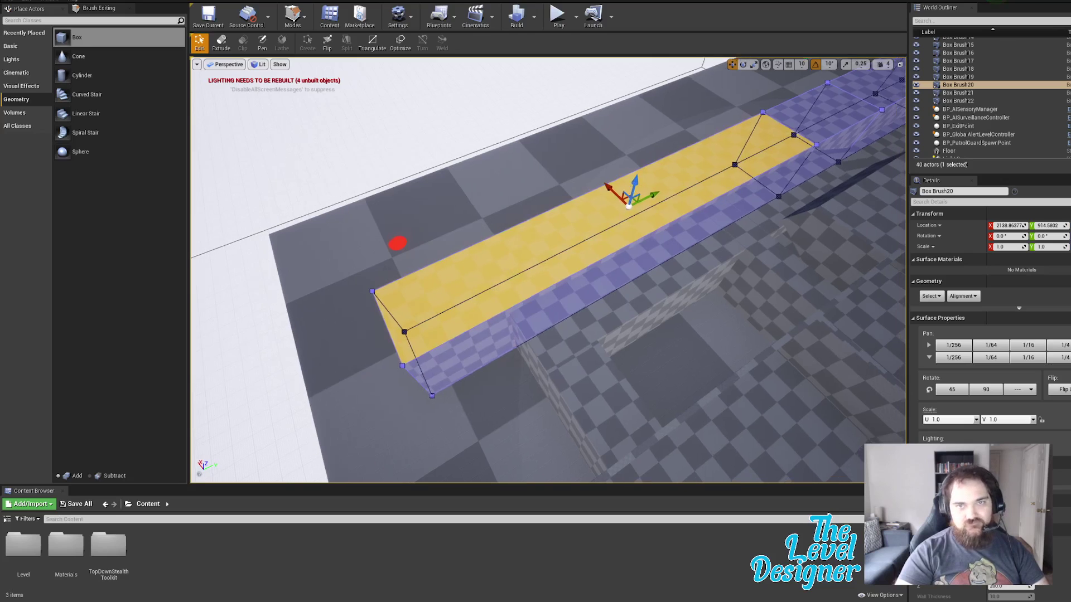
pyautogui.moveTo(641, 187); pyautogui.dragTo(664, 187, button='right')
pyautogui.moveTo(606, 180); pyautogui.dragTo(604, 137)
pyautogui.moveTo(714, 185)
pyautogui.mouseDown(button='right')
pyautogui.moveTo(753, 159)
pyautogui.moveTo(748, 147)
pyautogui.mouseUp(button='right')
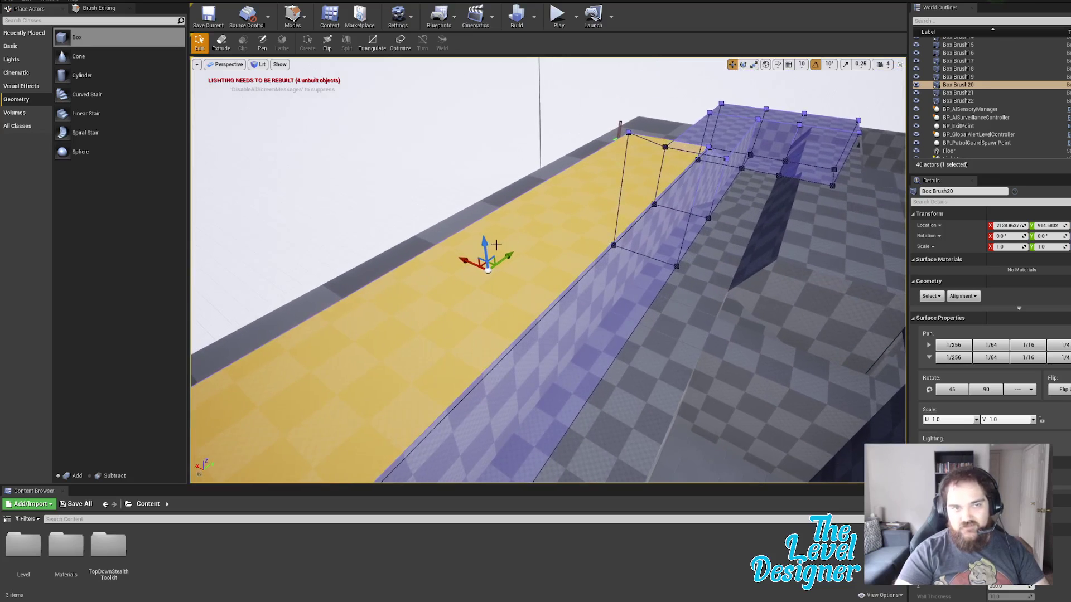
# Step: Fine-tune the height of the raised top face on the long extruded section of Box Brush20
pyautogui.moveTo(487, 243); pyautogui.dragTo(487, 245)
pyautogui.moveTo(547, 233)
pyautogui.mouseDown(button='right')
pyautogui.moveTo(432, 228)
pyautogui.moveTo(515, 209)
pyautogui.mouseUp(button='right')
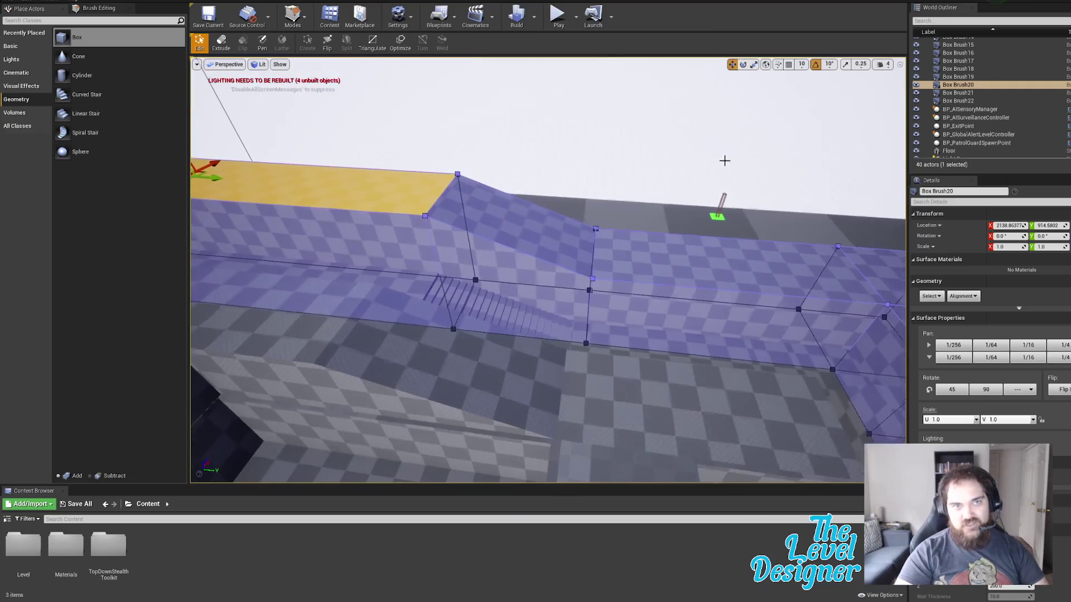
# Step: Start a playtest with the SHG loadout and run the character through the rooms and narrow passage into the far corridor
pyautogui.click(558, 15)
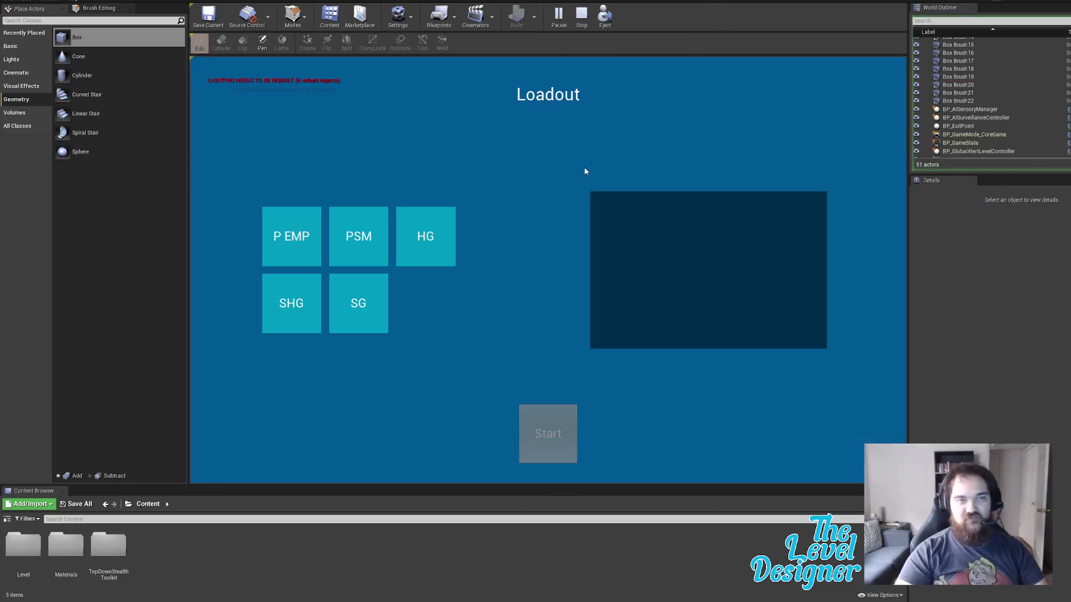
pyautogui.click(291, 303)
pyautogui.click(532, 410)
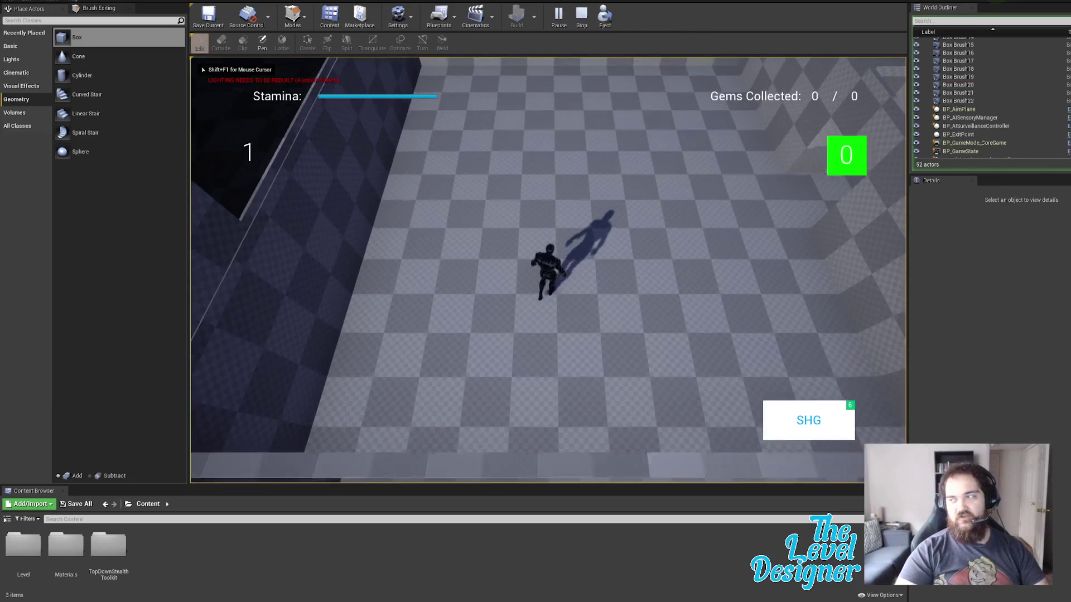
pyautogui.hotkey('shift', 'd')
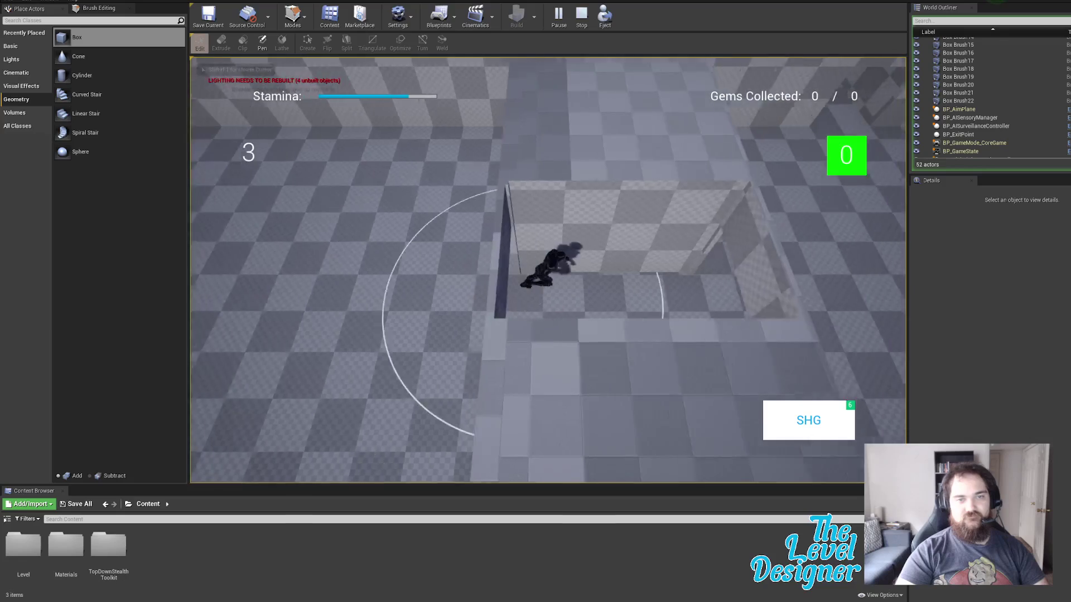
pyautogui.hotkey('shift', 'w')
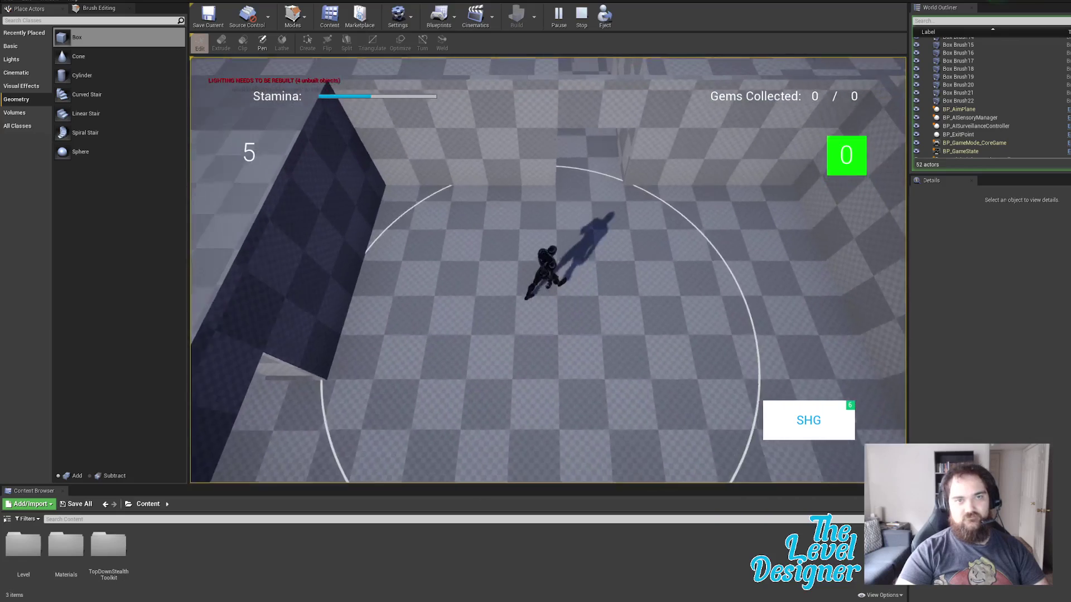
pyautogui.press('w')
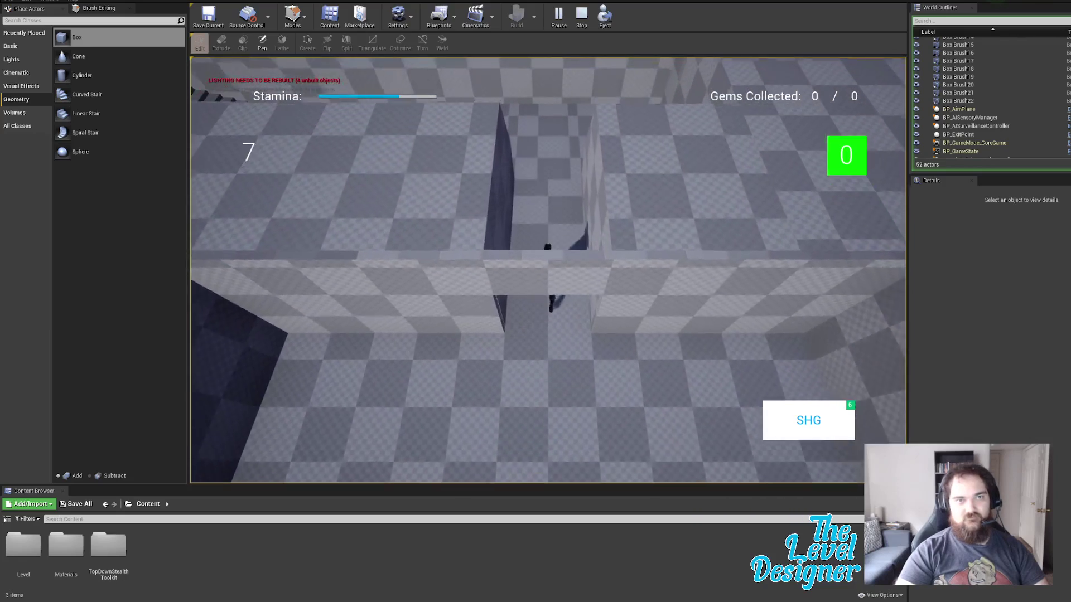
pyautogui.press('w')
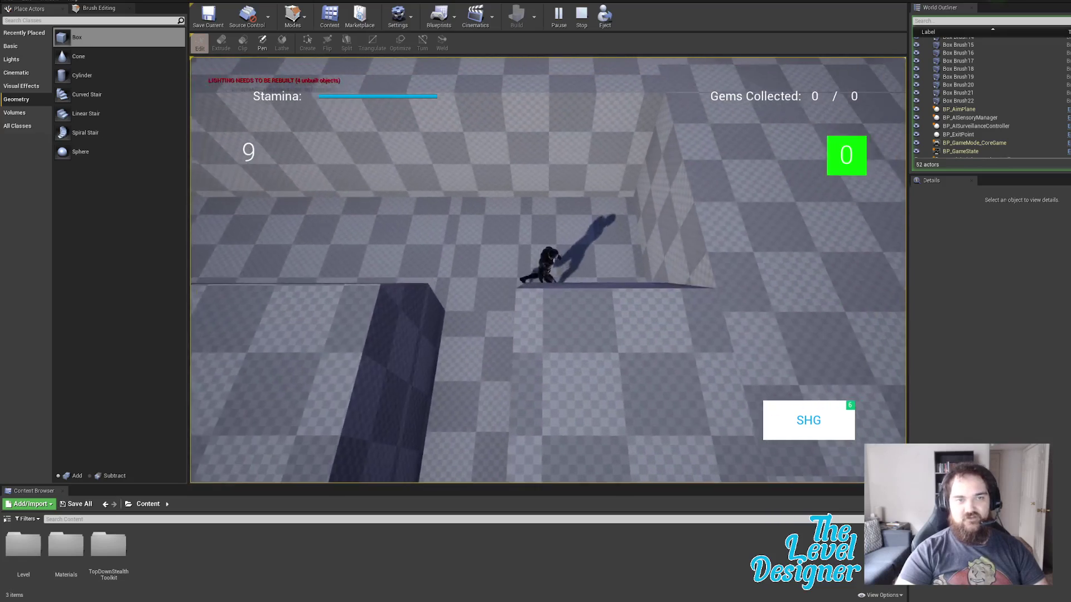
pyautogui.press('w')
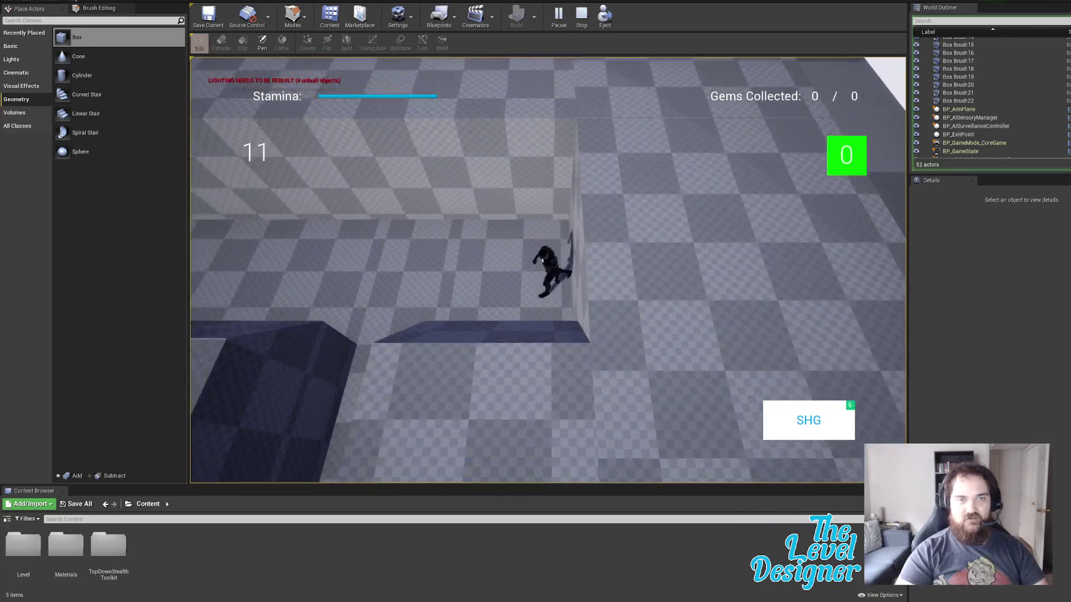
# Step: Move the character along the corridor and partway up the stairs, then back down, to check visibility beside the low wall
pyautogui.press('w')
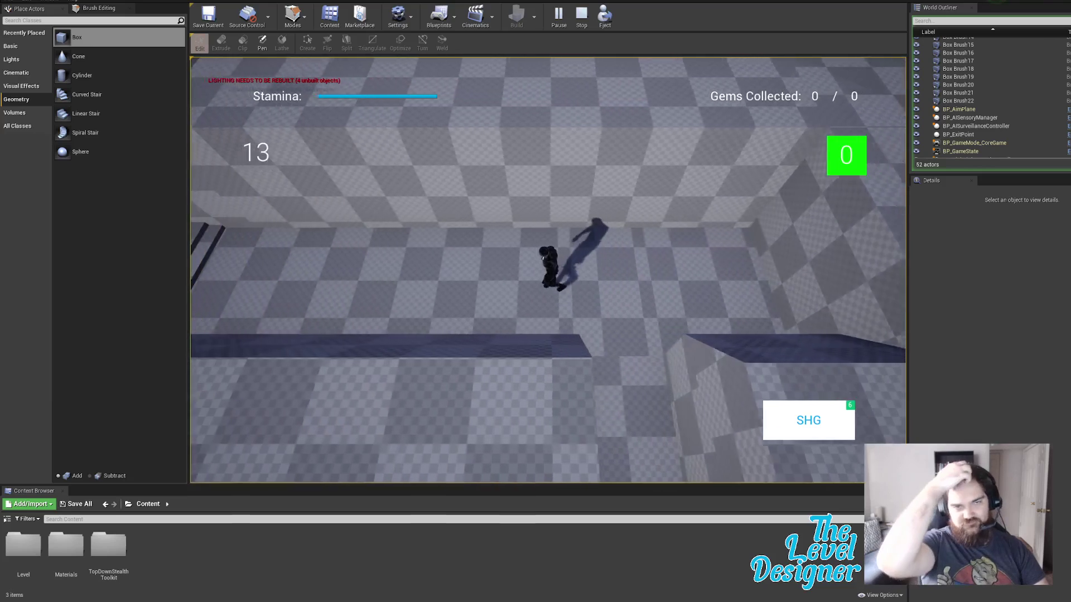
pyautogui.press('a')
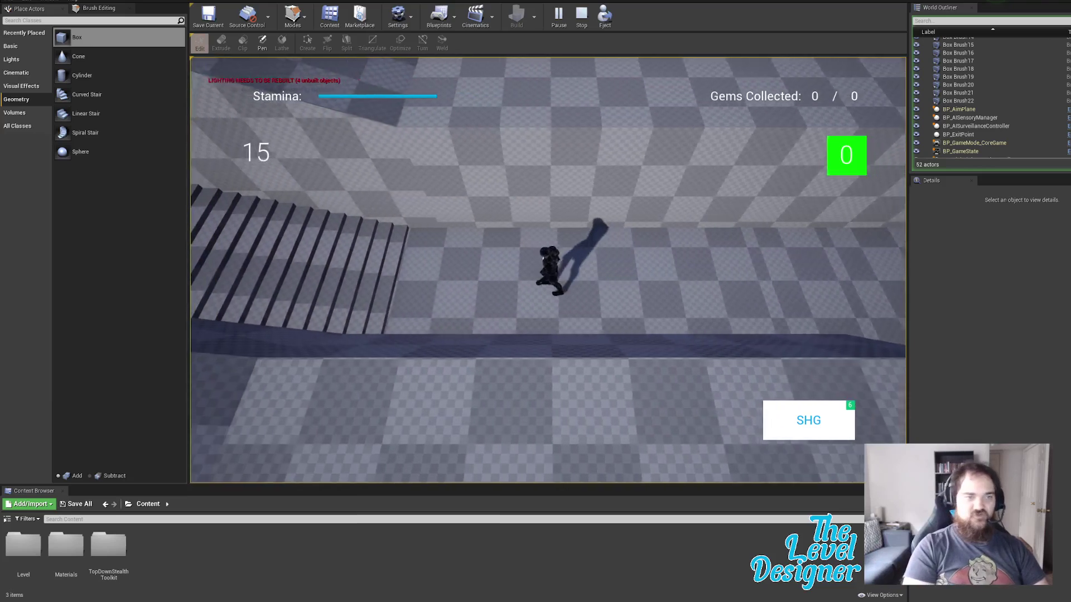
pyautogui.press('w')
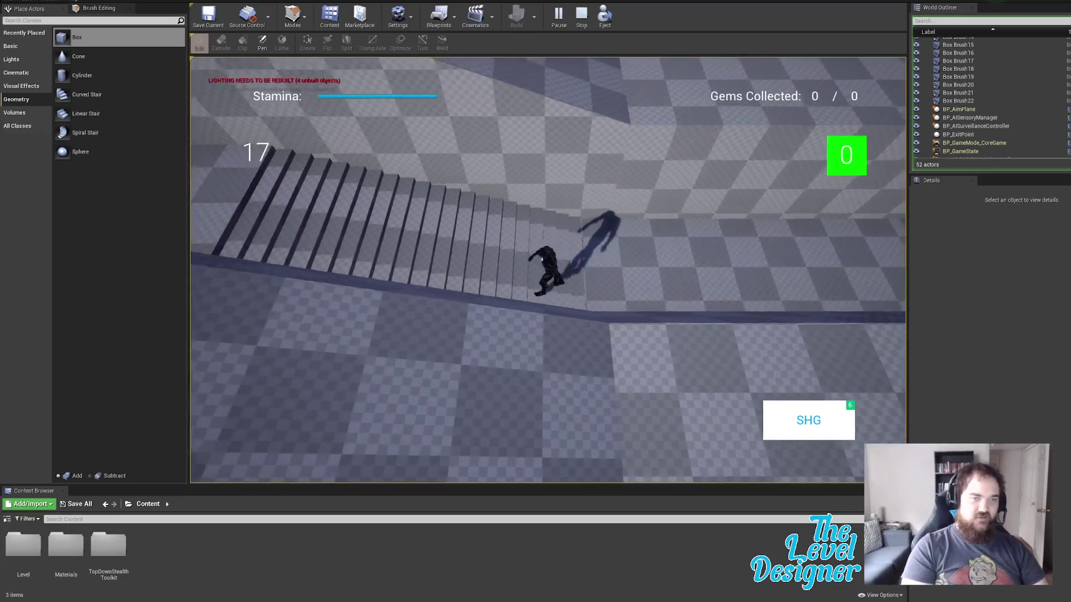
pyautogui.press('w')
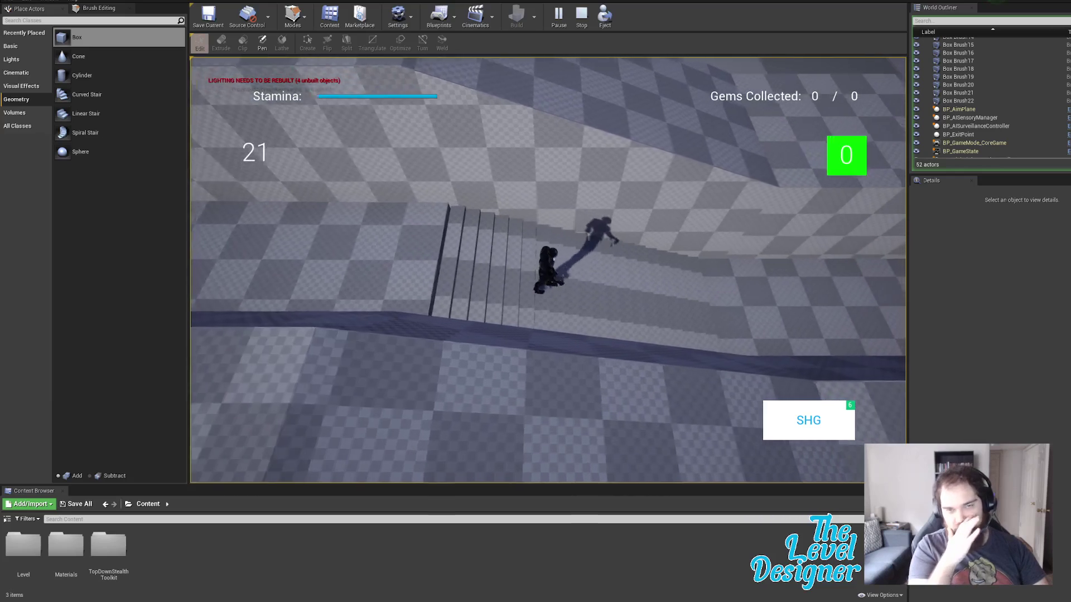
pyautogui.press('d')
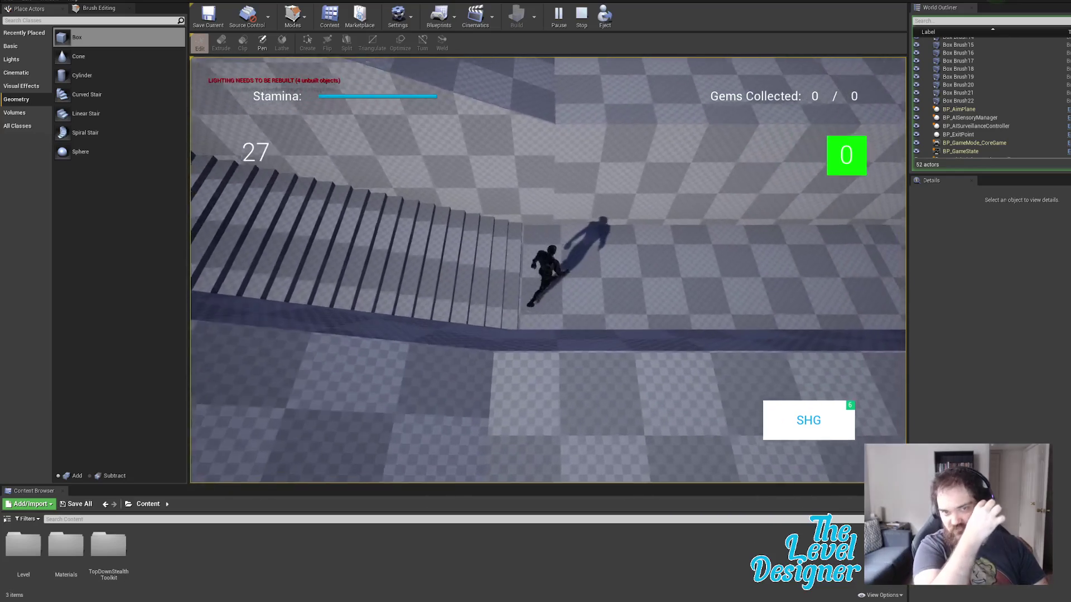
# Step: Run the character to the corridor's far corner and back towards the stairs to check wall occlusion, then end the playtest
pyautogui.hotkey('shift', 'd')
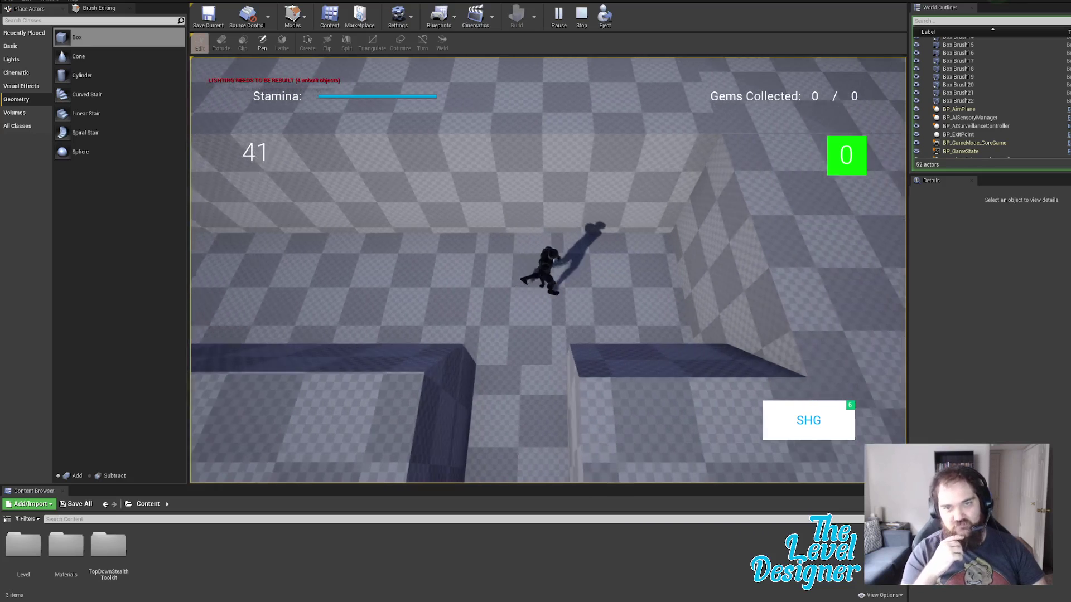
pyautogui.press('d')
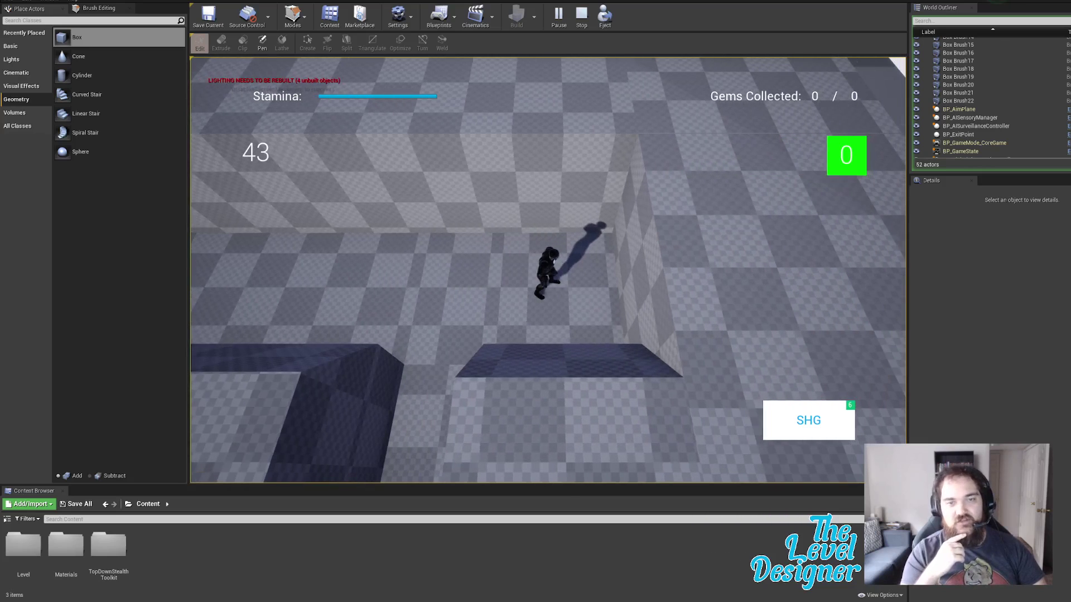
pyautogui.press('d')
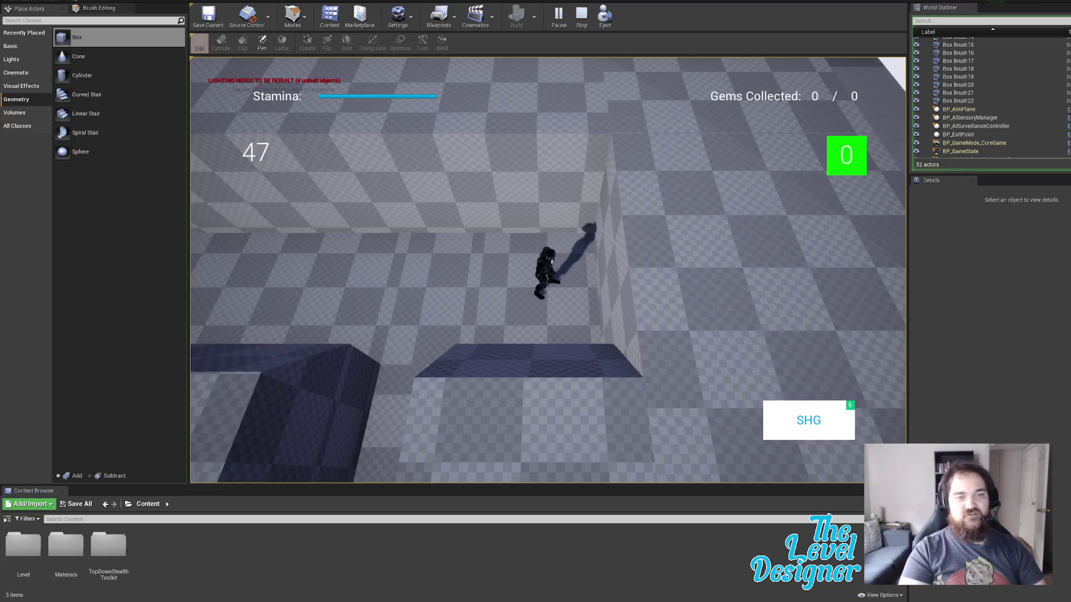
pyautogui.press('a')
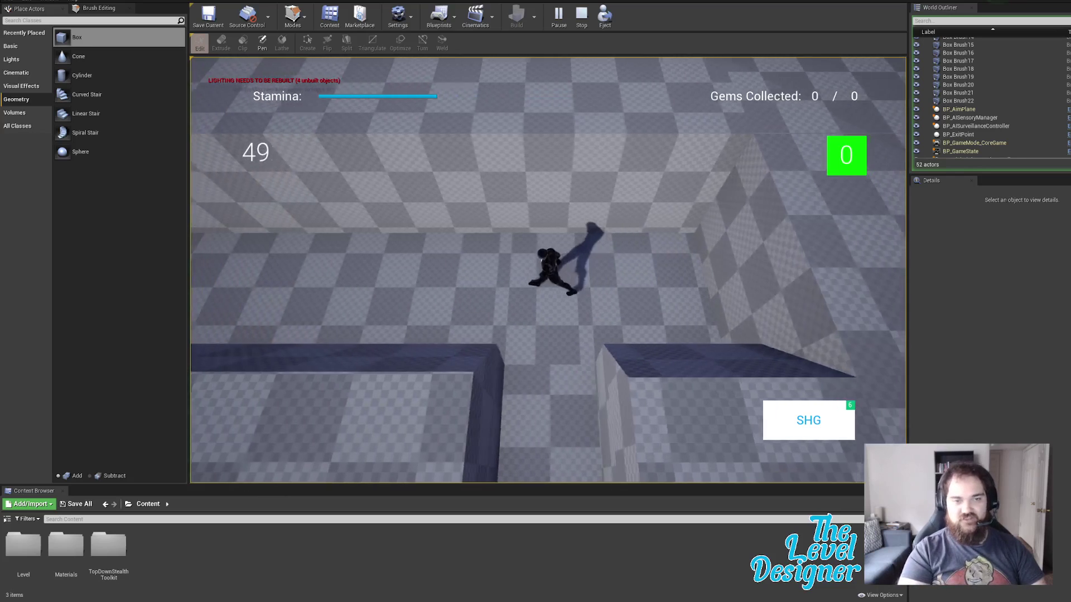
pyautogui.press('a')
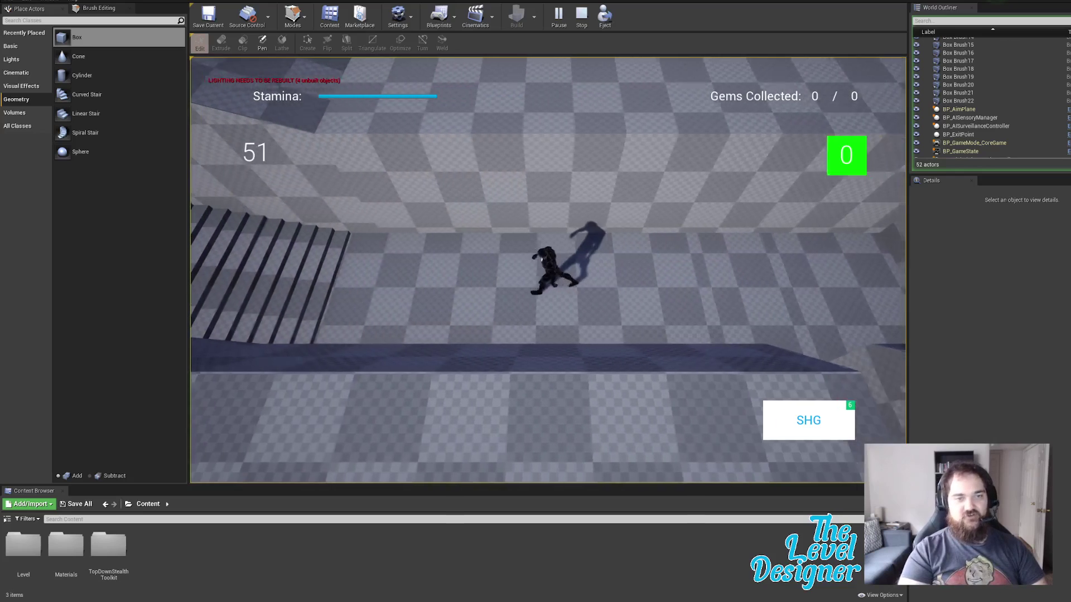
pyautogui.press('Escape')
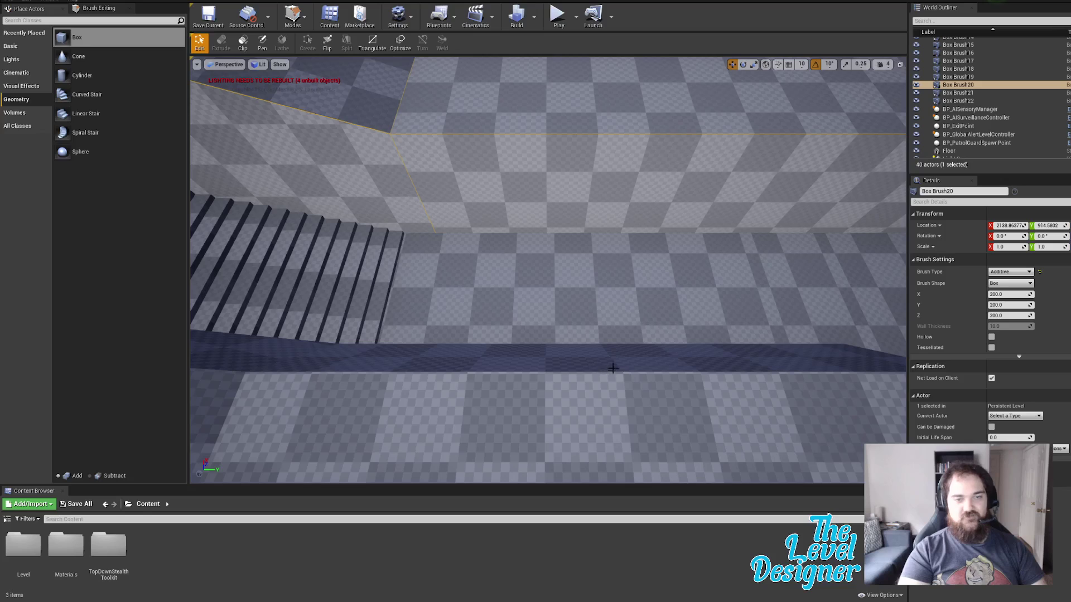
# Step: Select Box Brush22 and try to pick the long upper edge between its top and side faces beside the stairs
pyautogui.click(593, 373)
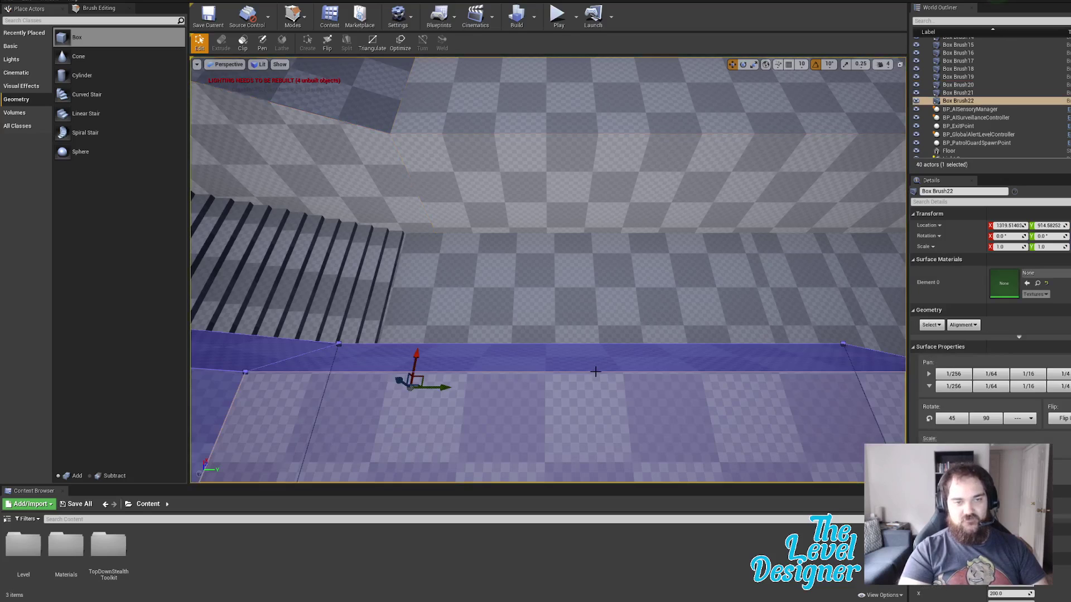
pyautogui.click(596, 372)
pyautogui.press('a')
pyautogui.moveTo(538, 381)
pyautogui.mouseDown(button='right')
pyautogui.moveTo(499, 365)
pyautogui.moveTo(508, 377)
pyautogui.mouseUp(button='right')
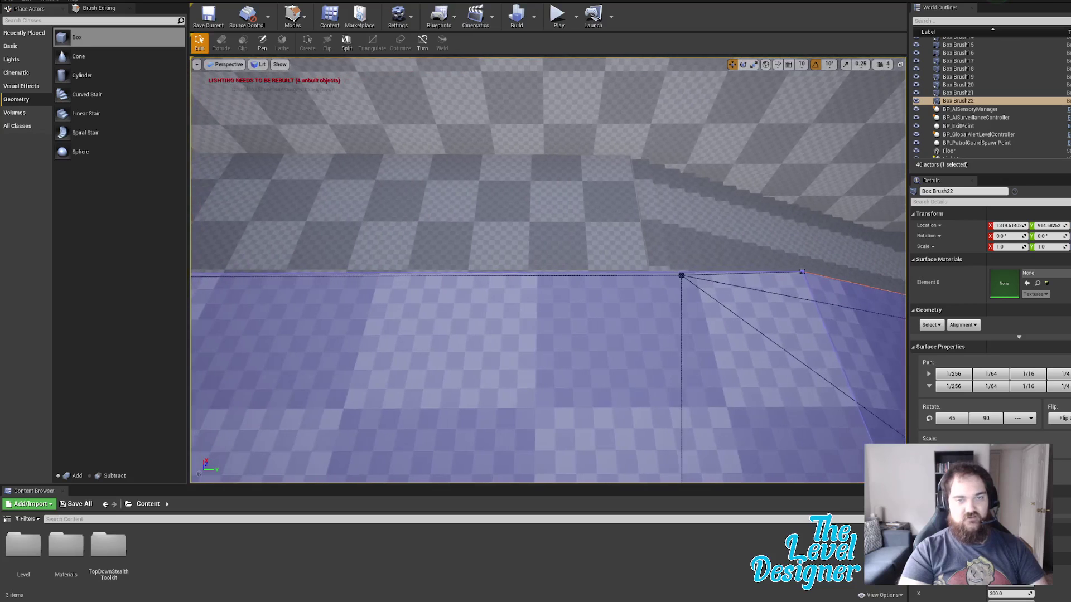
pyautogui.moveTo(539, 284); pyautogui.dragTo(539, 285, button='right')
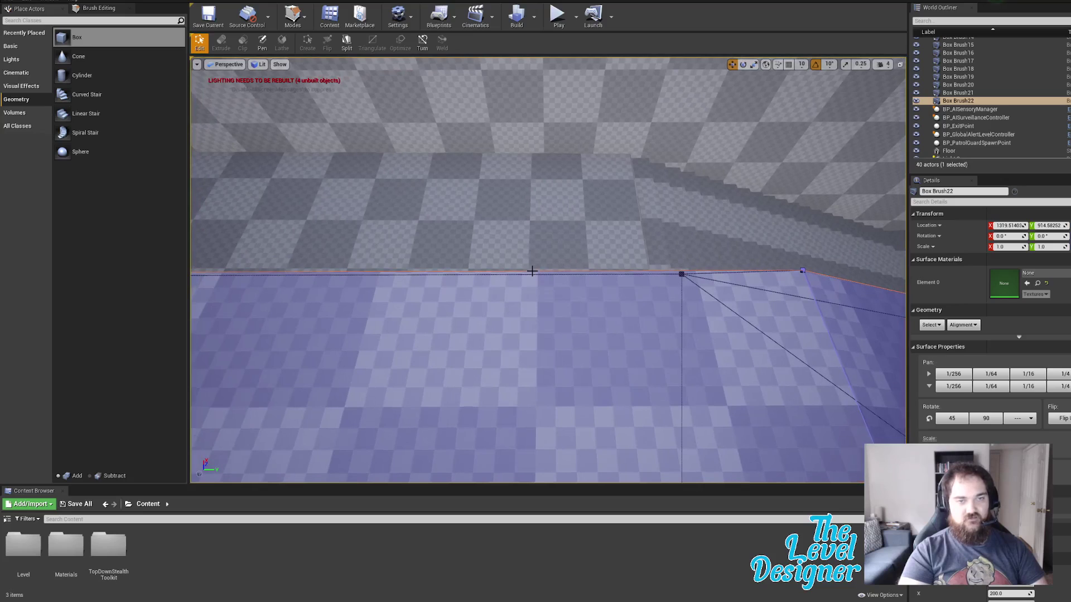
pyautogui.moveTo(532, 271)
pyautogui.mouseDown(button='right')
pyautogui.moveTo(586, 301)
pyautogui.moveTo(541, 287)
pyautogui.moveTo(528, 262)
pyautogui.mouseUp(button='right')
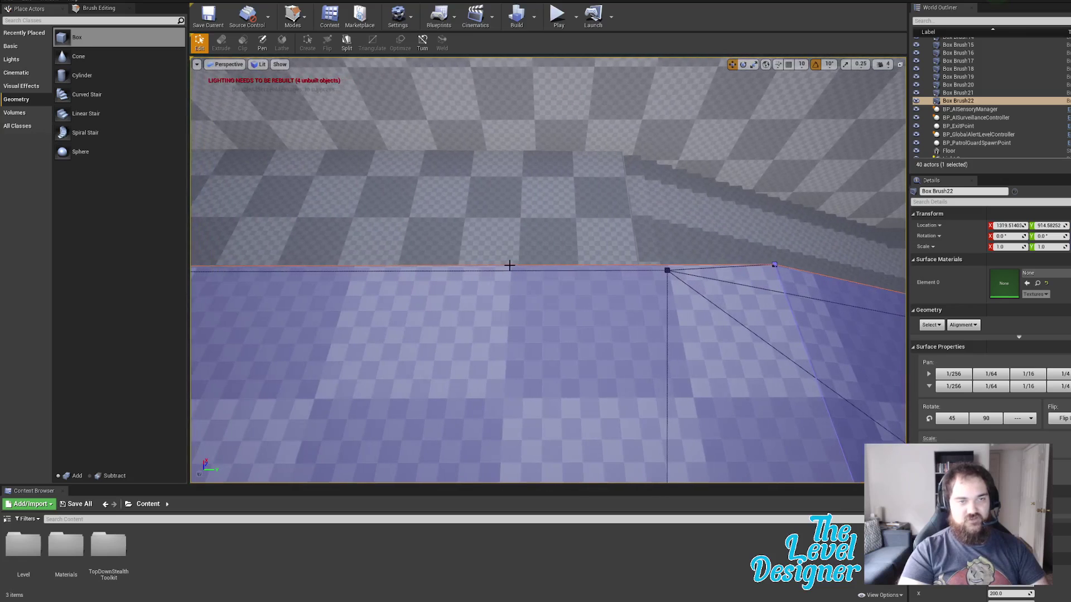
pyautogui.moveTo(603, 297)
pyautogui.mouseDown(button='right')
pyautogui.moveTo(542, 357)
pyautogui.moveTo(563, 352)
pyautogui.moveTo(572, 368)
pyautogui.mouseUp(button='right')
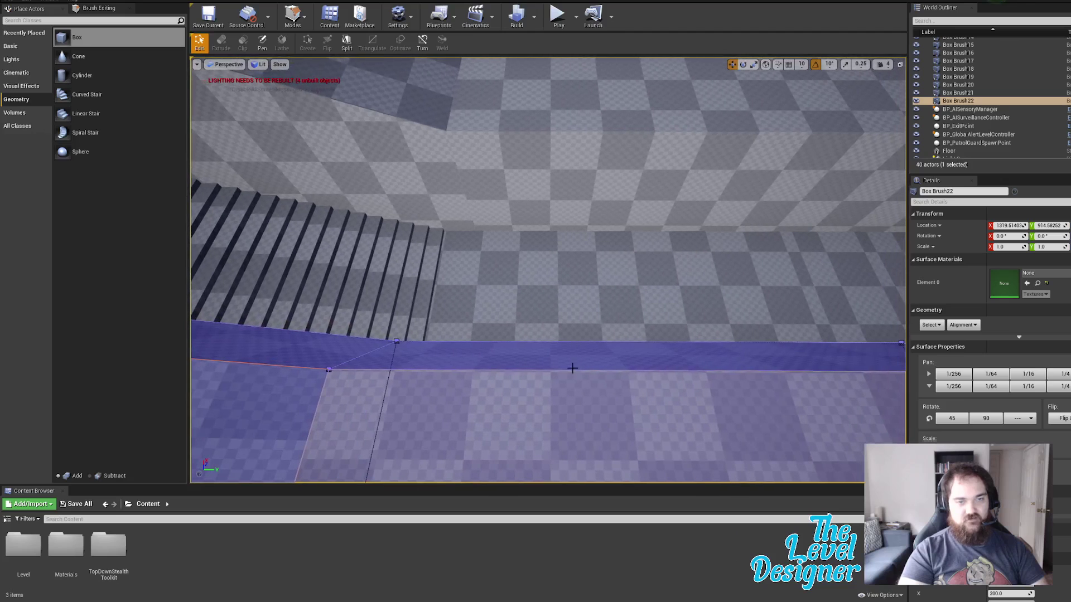
pyautogui.click(566, 372)
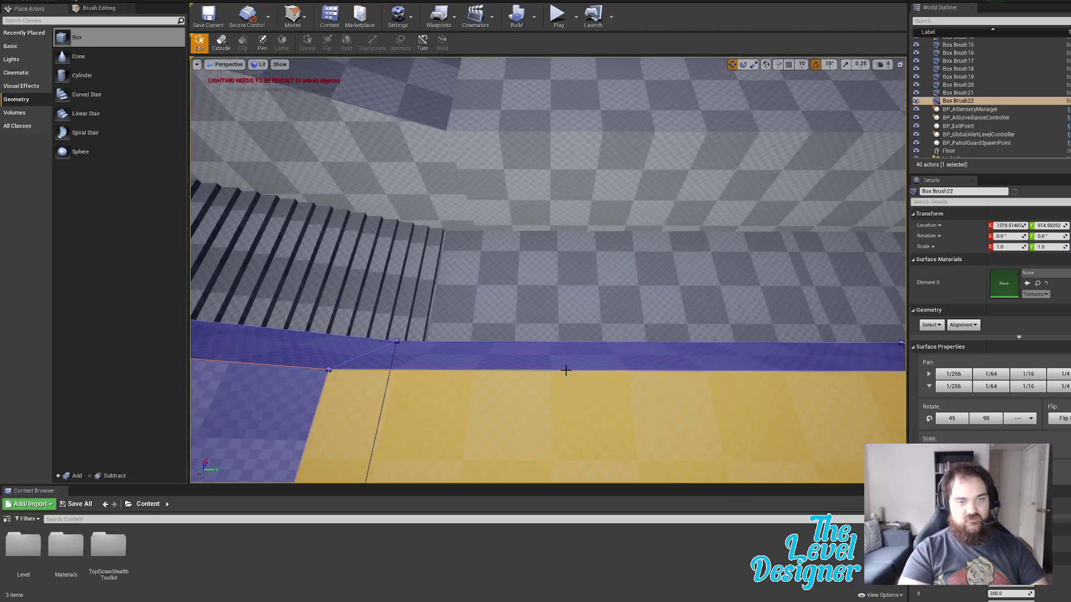
pyautogui.click(565, 371)
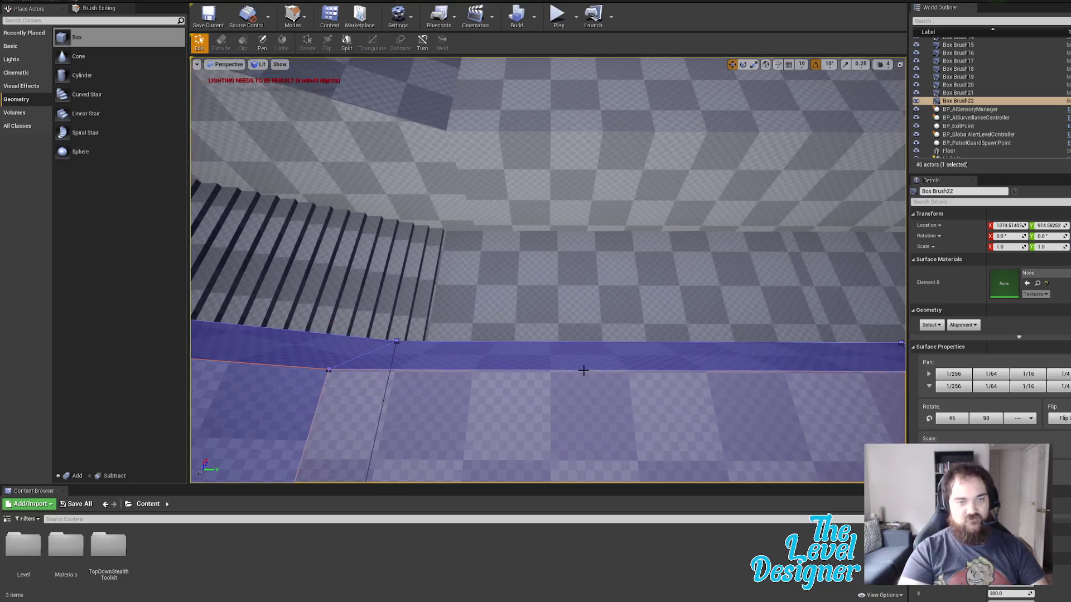
pyautogui.click(581, 368)
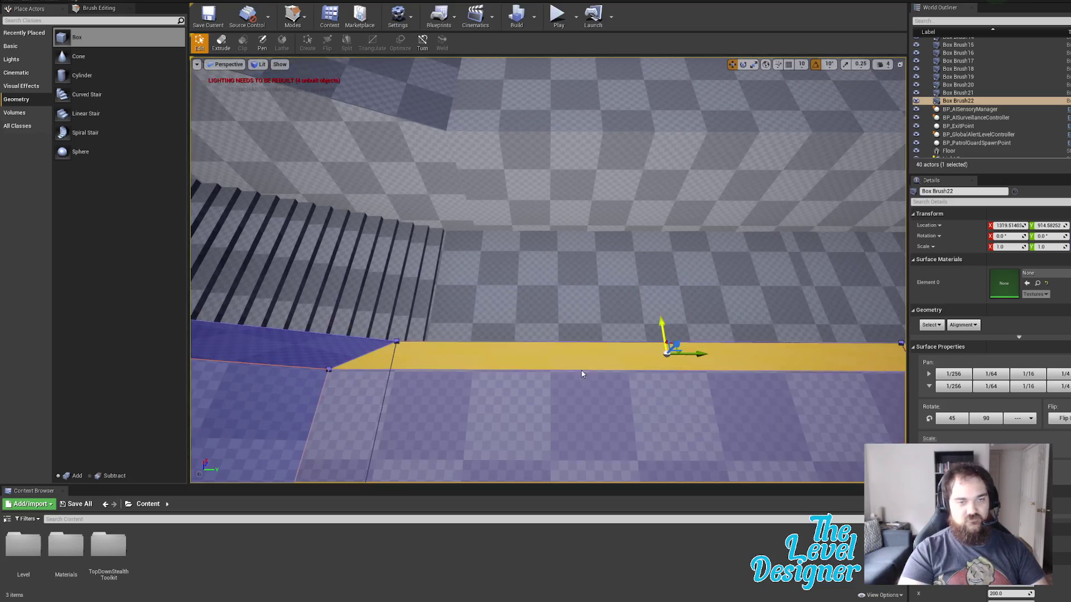
pyautogui.click(580, 370)
pyautogui.click(576, 363)
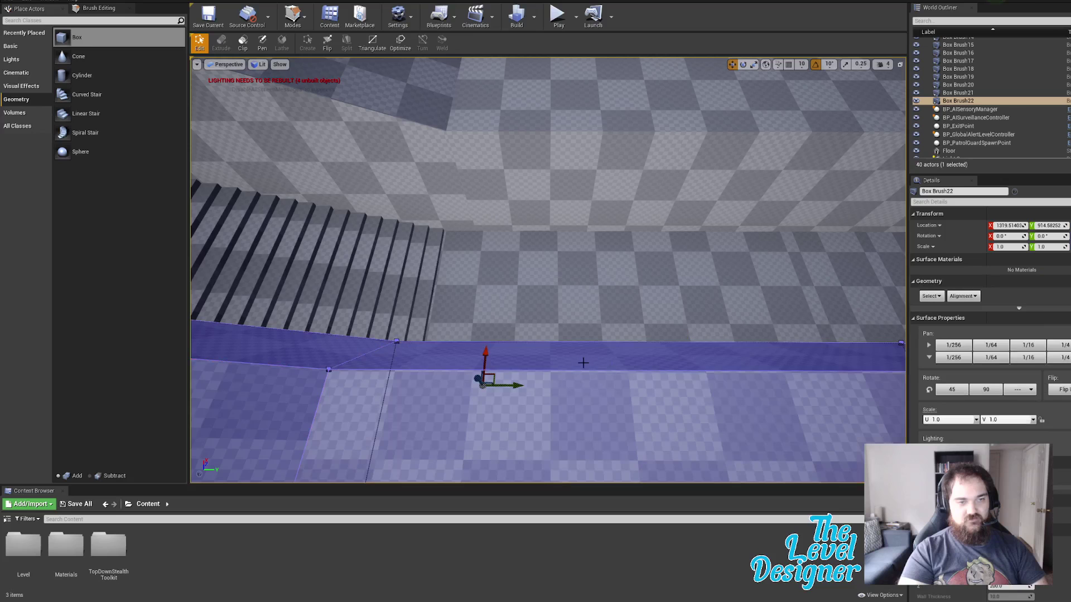
# Step: Select the top edge of Box Brush22 along the straight stretch of the walkway at the upper end of the stairs
pyautogui.moveTo(581, 372); pyautogui.dragTo(510, 275, button='right')
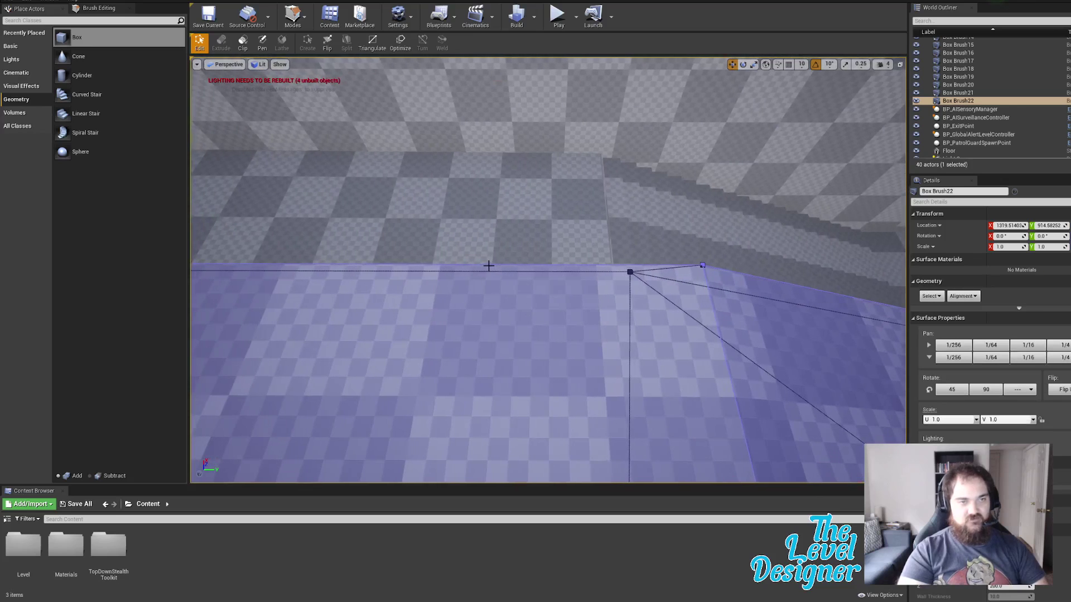
pyautogui.click(490, 265)
pyautogui.moveTo(571, 282)
pyautogui.mouseDown(button='right')
pyautogui.moveTo(529, 297)
pyautogui.moveTo(541, 332)
pyautogui.moveTo(453, 290)
pyautogui.mouseUp(button='right')
pyautogui.click(508, 334)
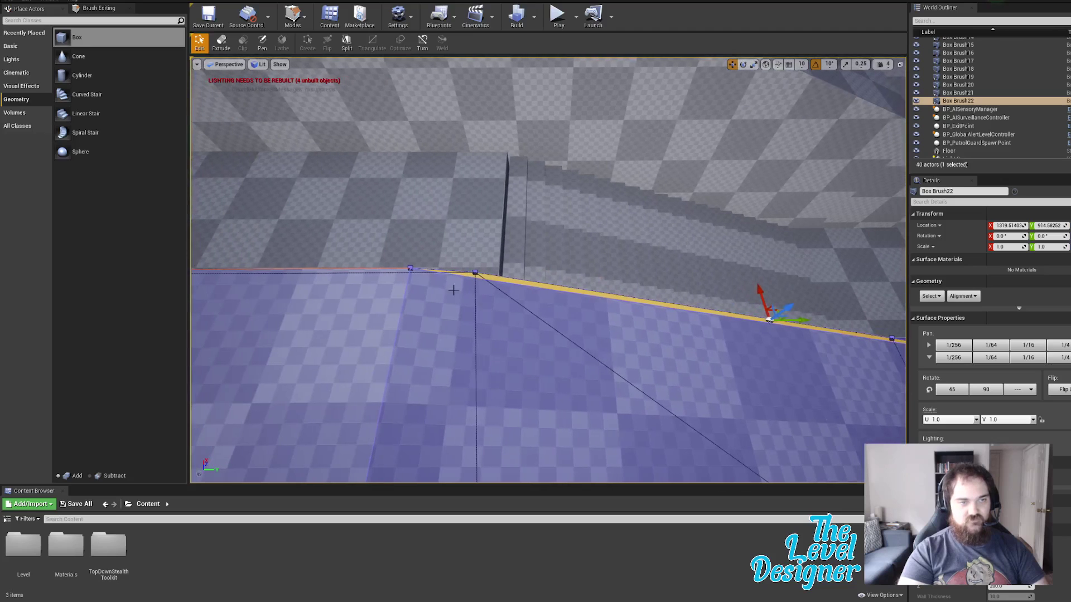
pyautogui.click(399, 268)
pyautogui.click(550, 287)
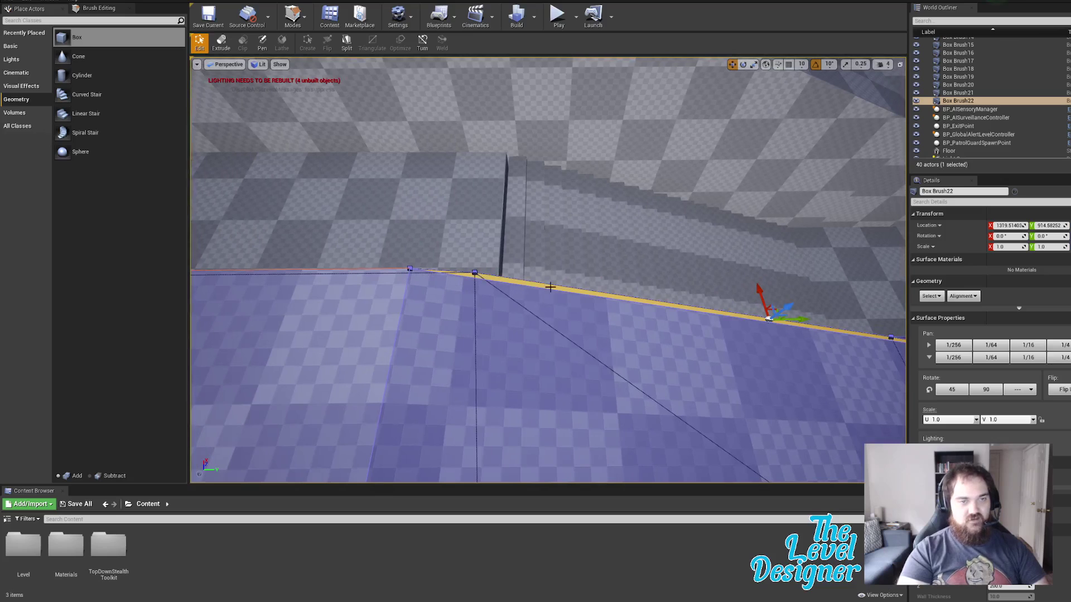
pyautogui.moveTo(602, 293)
pyautogui.mouseDown(button='right')
pyautogui.moveTo(555, 292)
pyautogui.moveTo(548, 282)
pyautogui.mouseUp(button='right')
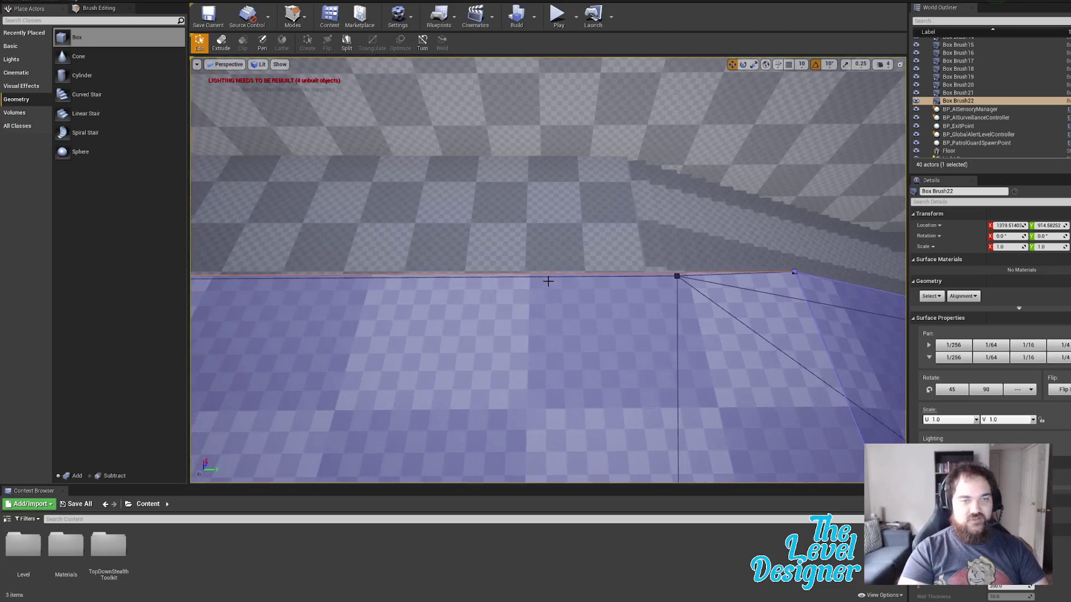
pyautogui.click(533, 274)
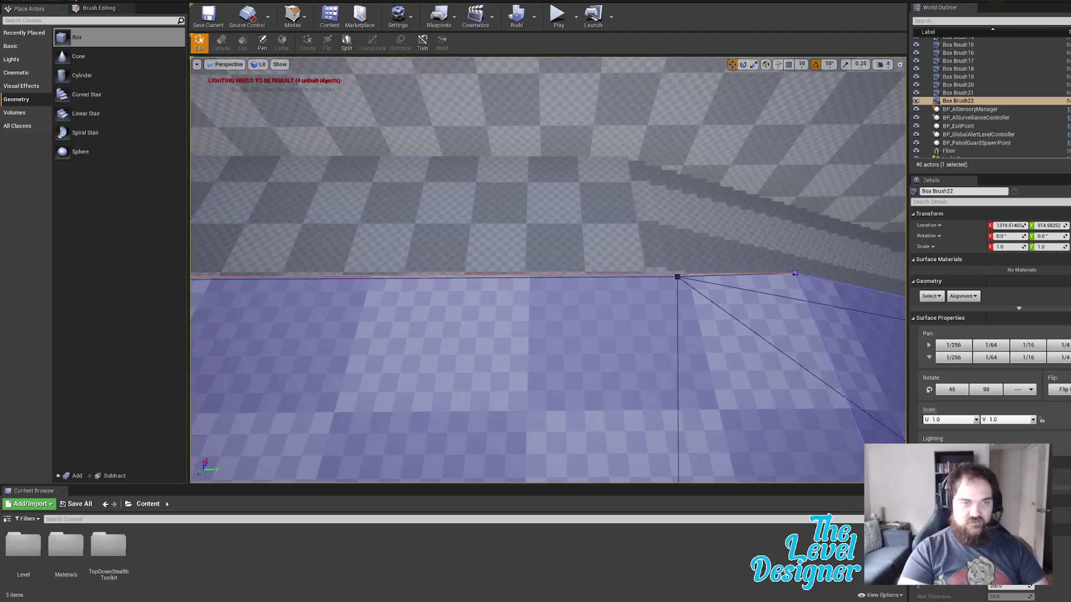
pyautogui.click(543, 275)
pyautogui.click(546, 275)
# Step: Undo the stray pick and add the top edge of Box Brush22 running beside the stairs to the selection
pyautogui.moveTo(606, 290); pyautogui.dragTo(607, 290, button='right')
pyautogui.press('d')
pyautogui.moveTo(502, 281)
pyautogui.mouseDown(button='right')
pyautogui.moveTo(446, 279)
pyautogui.moveTo(602, 327)
pyautogui.mouseUp(button='right')
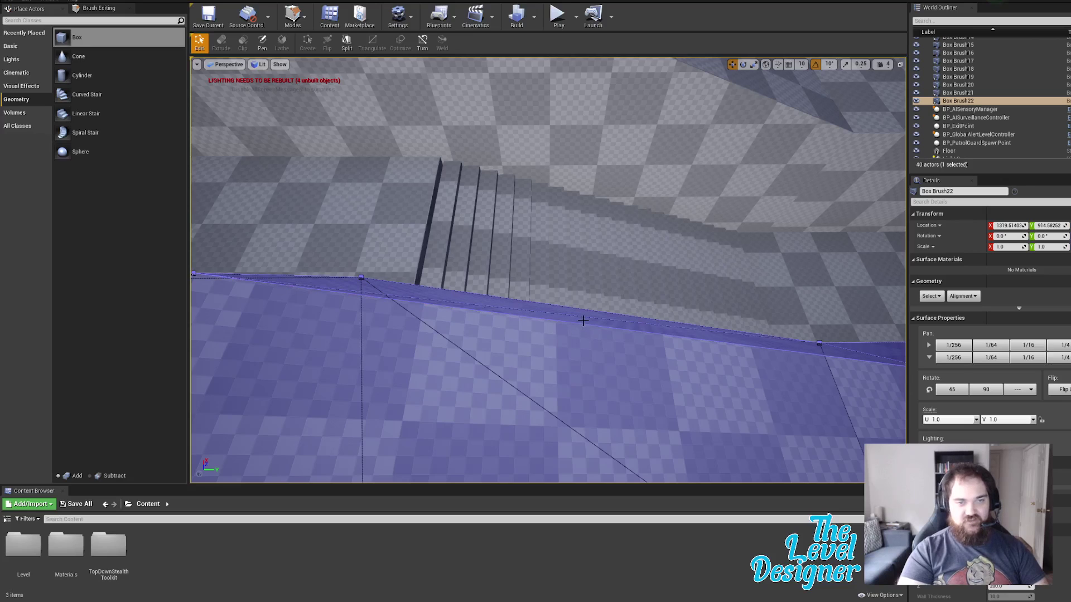
pyautogui.hotkey('ctrl', 'z')
pyautogui.press('a')
pyautogui.moveTo(498, 301); pyautogui.dragTo(499, 301, button='right')
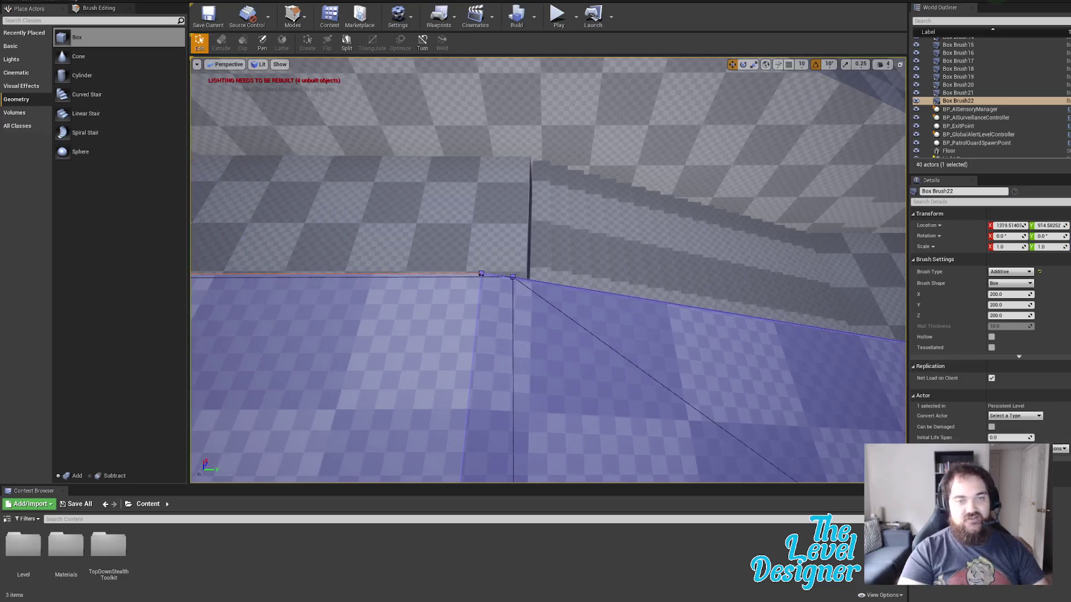
pyautogui.moveTo(632, 299); pyautogui.dragTo(632, 299, button='right')
pyautogui.press('d')
pyautogui.click(571, 333)
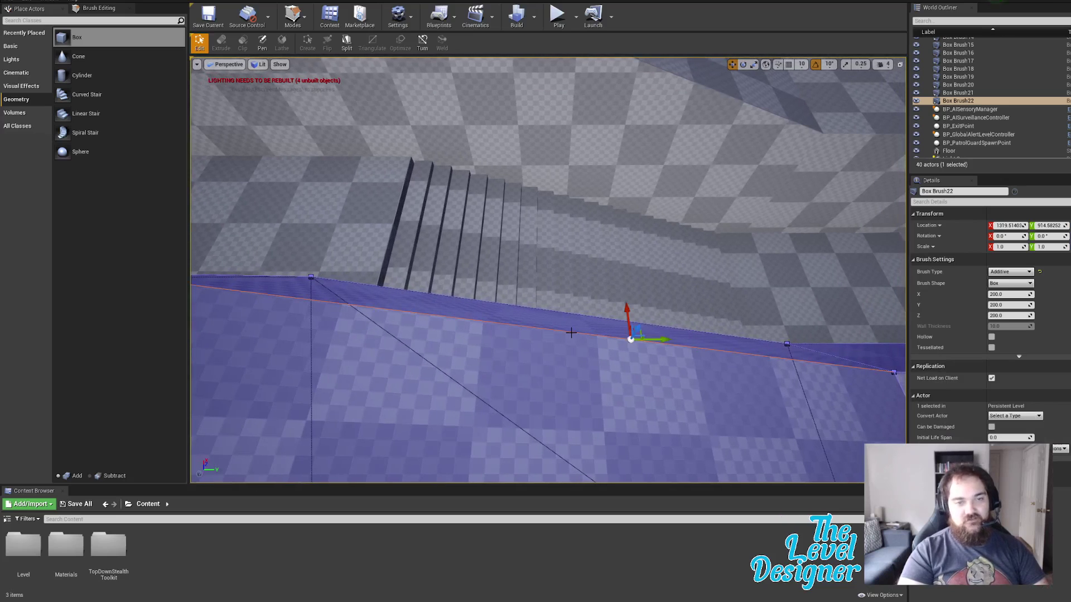
# Step: Add Box Brush22's top edge past the foot of the stairs to the selection and move the edges along X towards the walkway
pyautogui.press('d')
pyautogui.moveTo(583, 364); pyautogui.dragTo(583, 365, button='right')
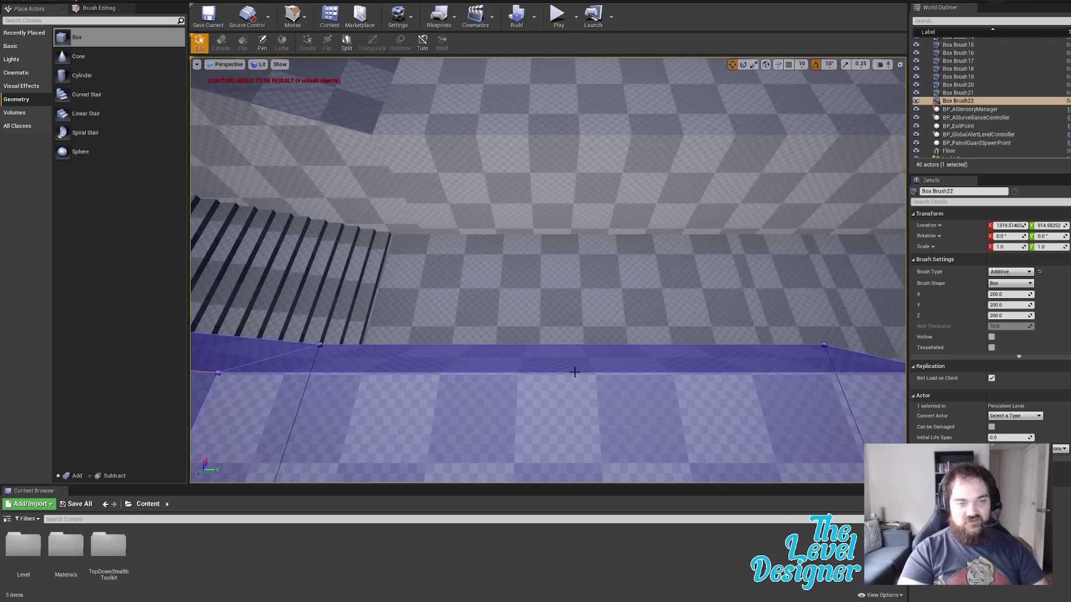
pyautogui.click(574, 372)
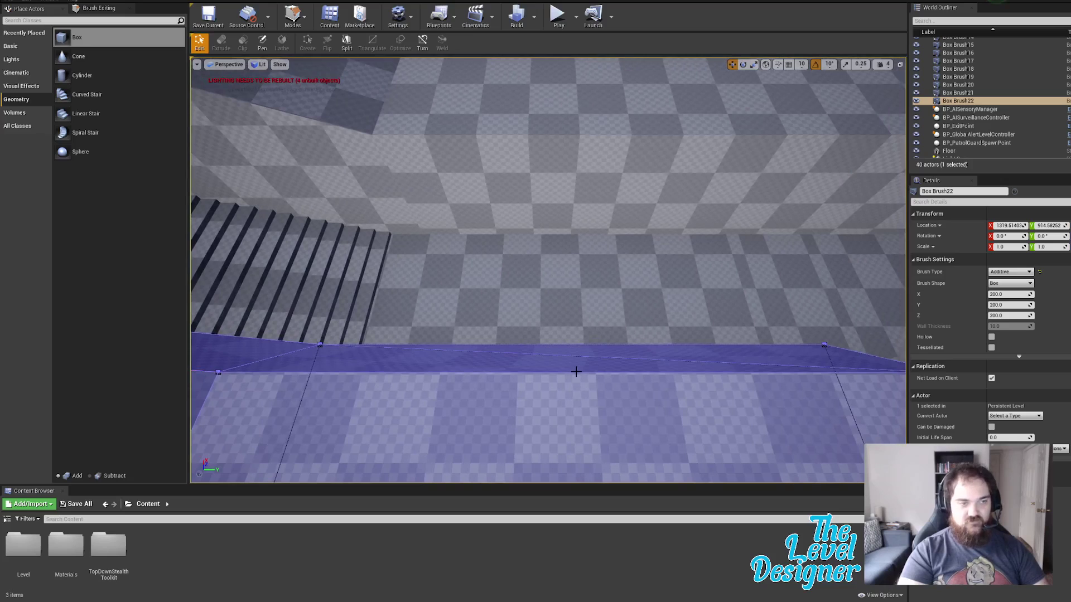
pyautogui.hotkey('ctrl', 'z')
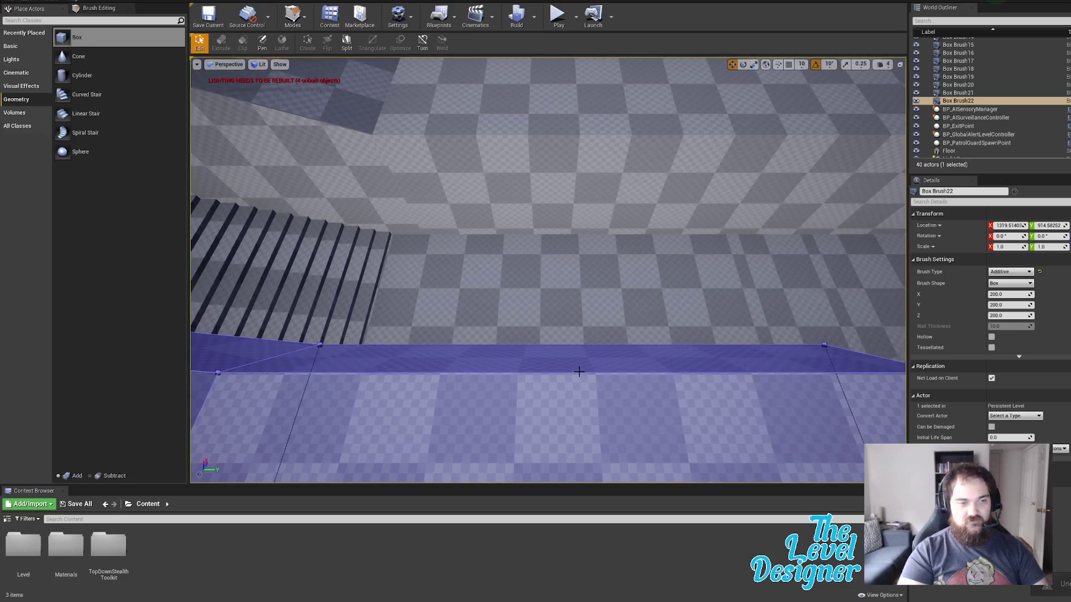
pyautogui.hotkey('ctrl', 'z')
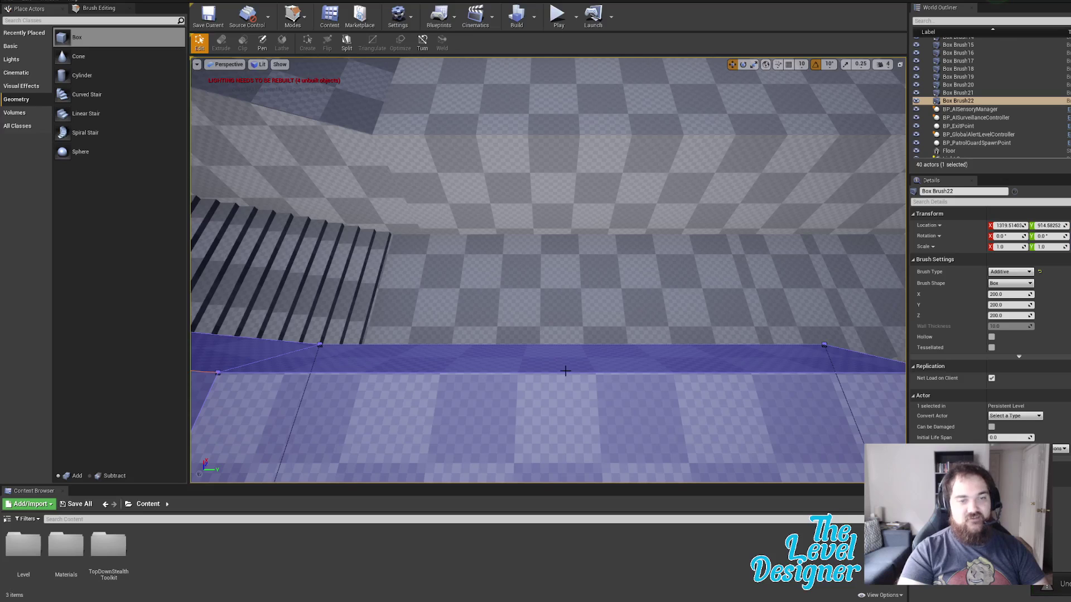
pyautogui.click(566, 371)
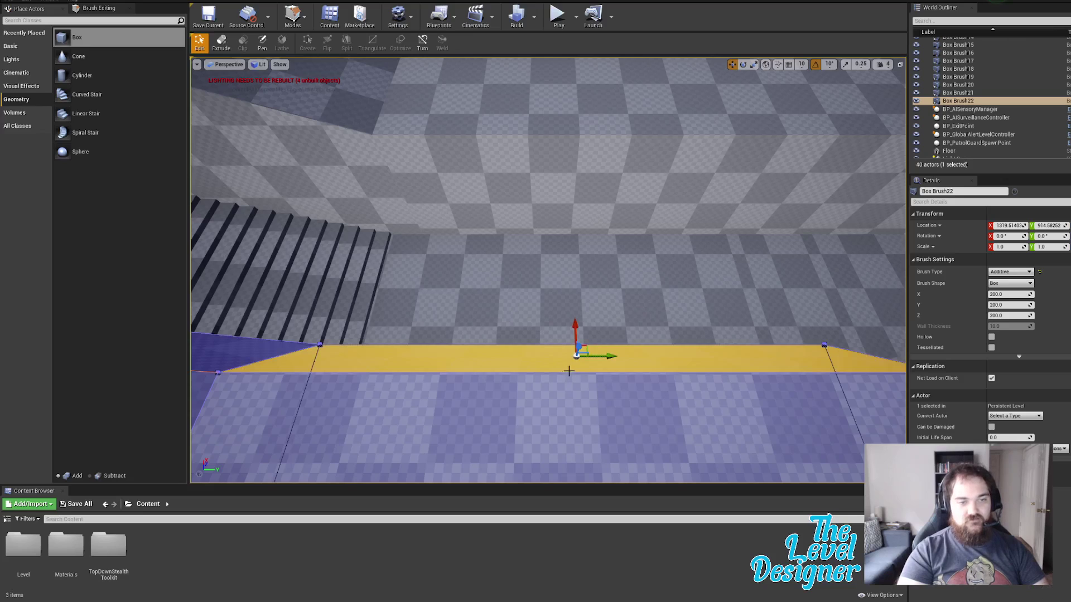
pyautogui.hotkey('ctrl', 'z')
pyautogui.click(568, 372)
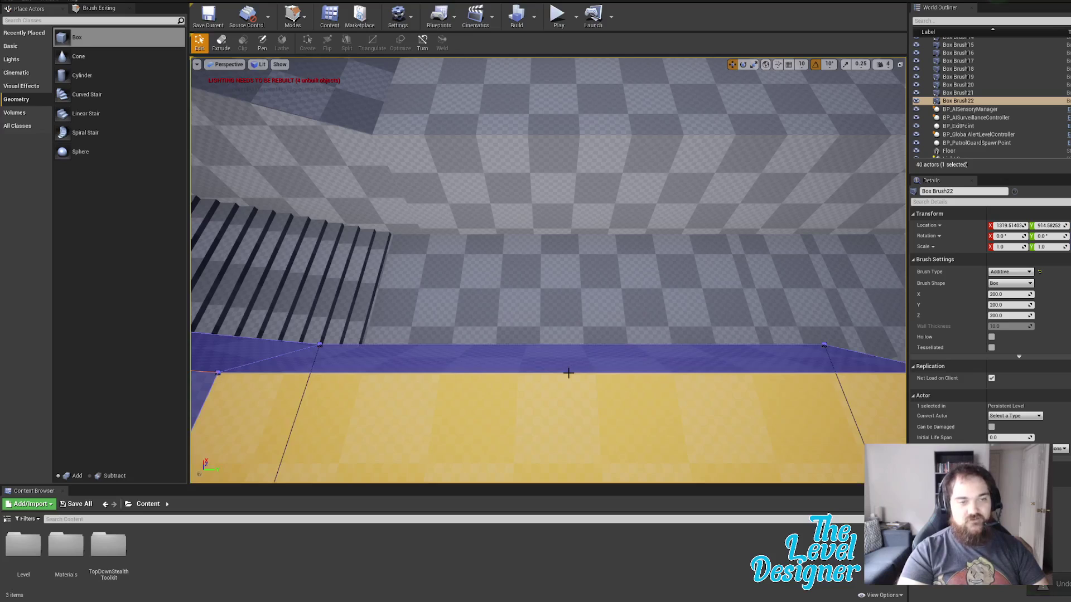
pyautogui.hotkey('ctrl', 'z')
pyautogui.click(572, 370)
pyautogui.hotkey('ctrl', 'z')
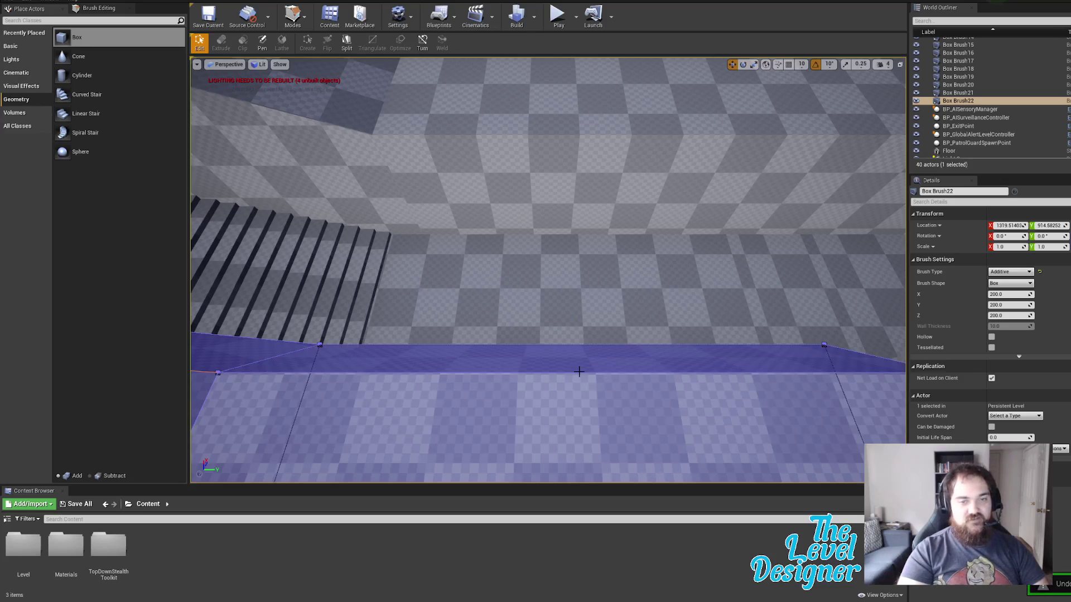
pyautogui.click(578, 372)
pyautogui.hotkey('ctrl', 'z')
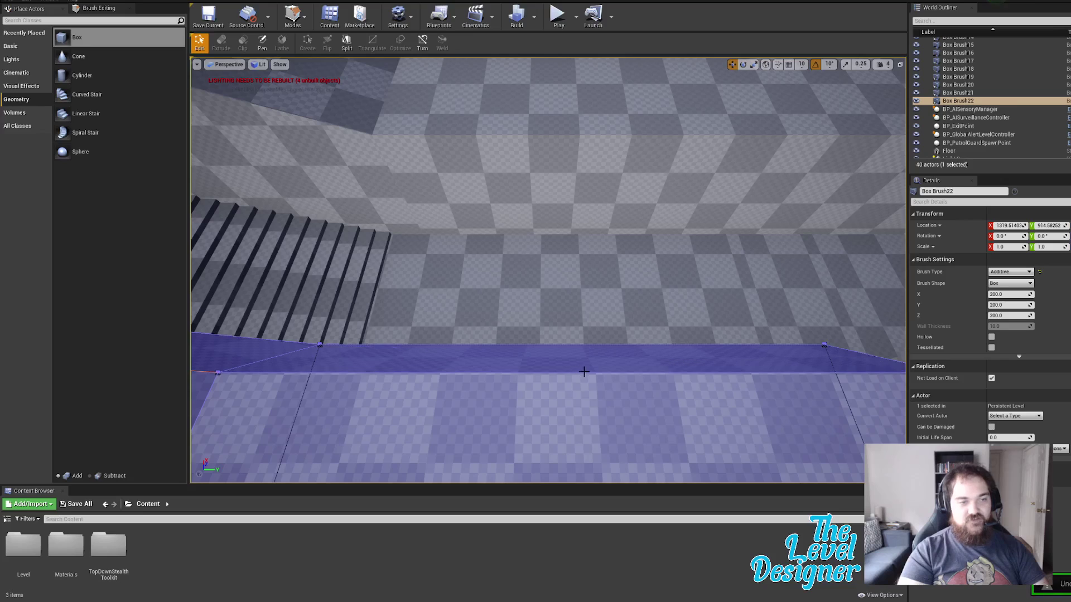
pyautogui.click(596, 371)
pyautogui.hotkey('ctrl', 'z')
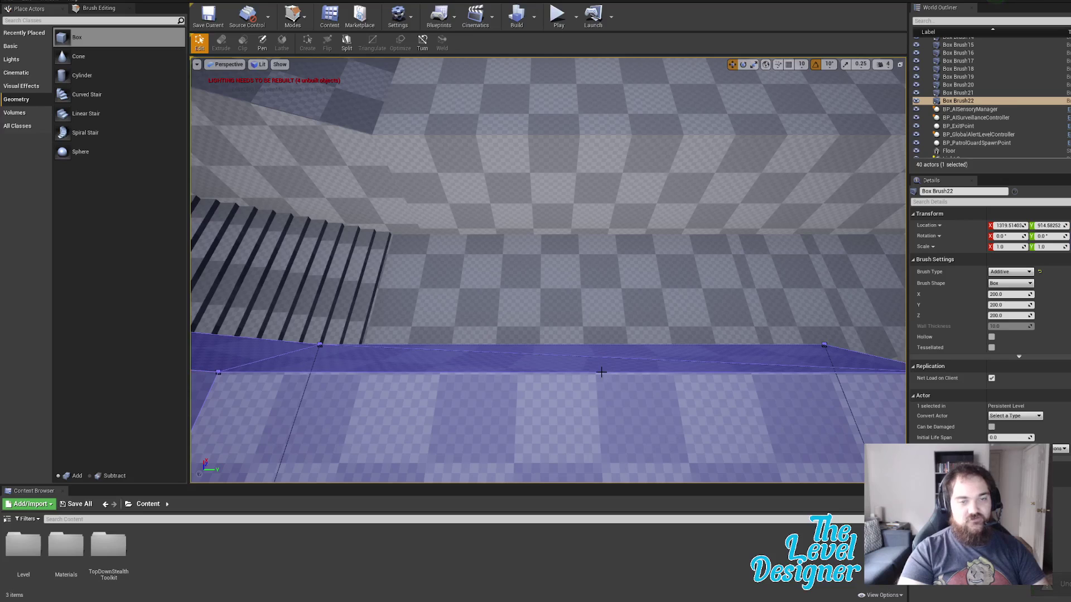
pyautogui.hotkey('ctrl', 'z')
pyautogui.click(601, 372)
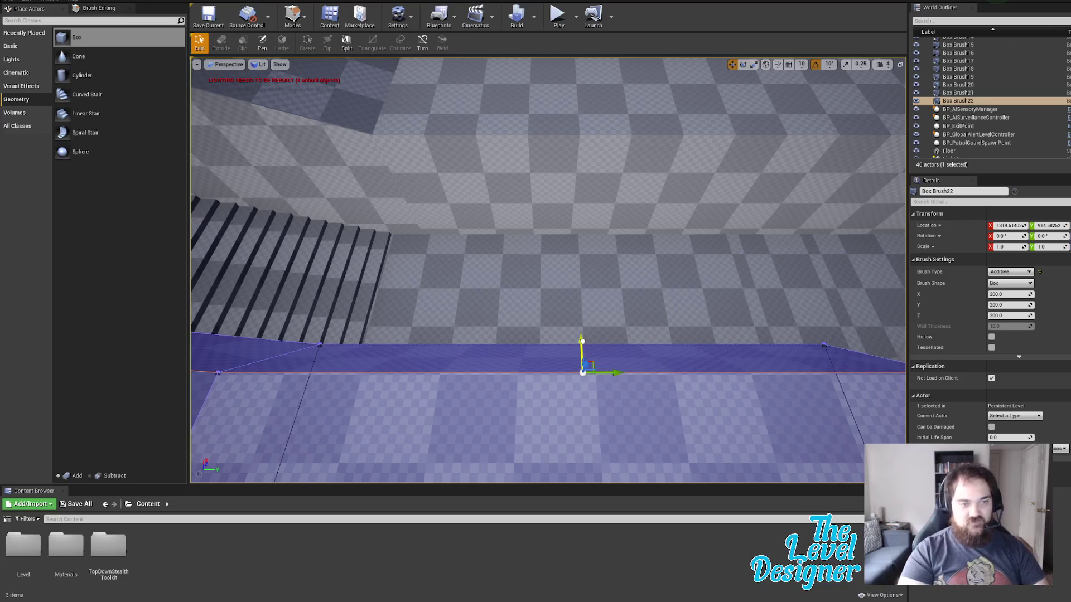
pyautogui.moveTo(581, 342); pyautogui.dragTo(570, 316)
# Step: Move the walkway-side top edge of Box Brush21 along X until it lines up with the edge beneath it
pyautogui.press('a')
pyautogui.moveTo(612, 322)
pyautogui.mouseDown(button='right')
pyautogui.moveTo(580, 351)
pyautogui.moveTo(604, 383)
pyautogui.mouseUp(button='right')
pyautogui.press('d')
pyautogui.press('e')
pyautogui.click(604, 383)
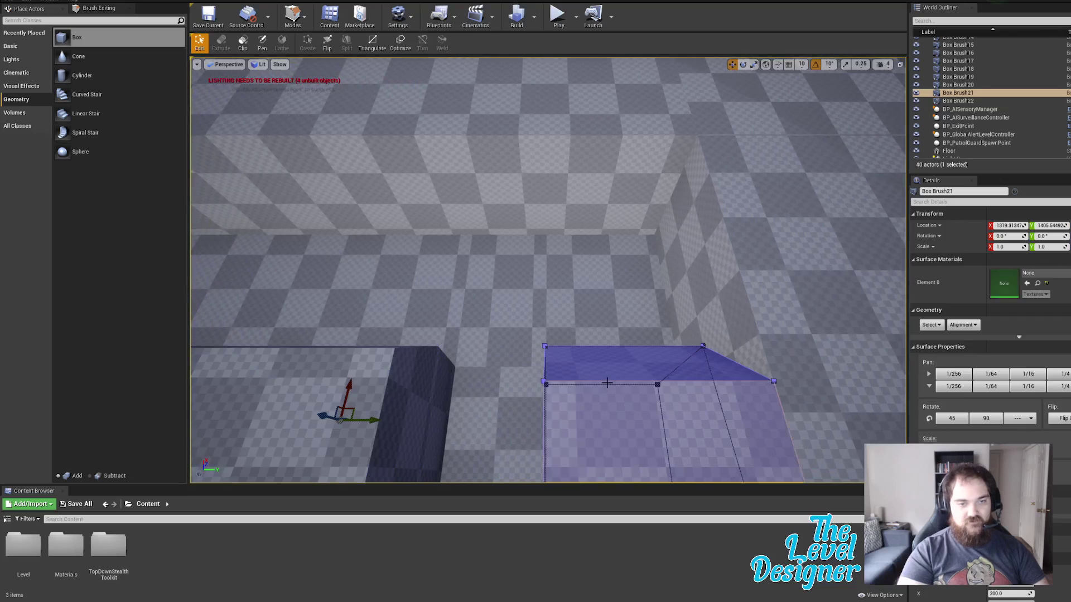
pyautogui.click(605, 381)
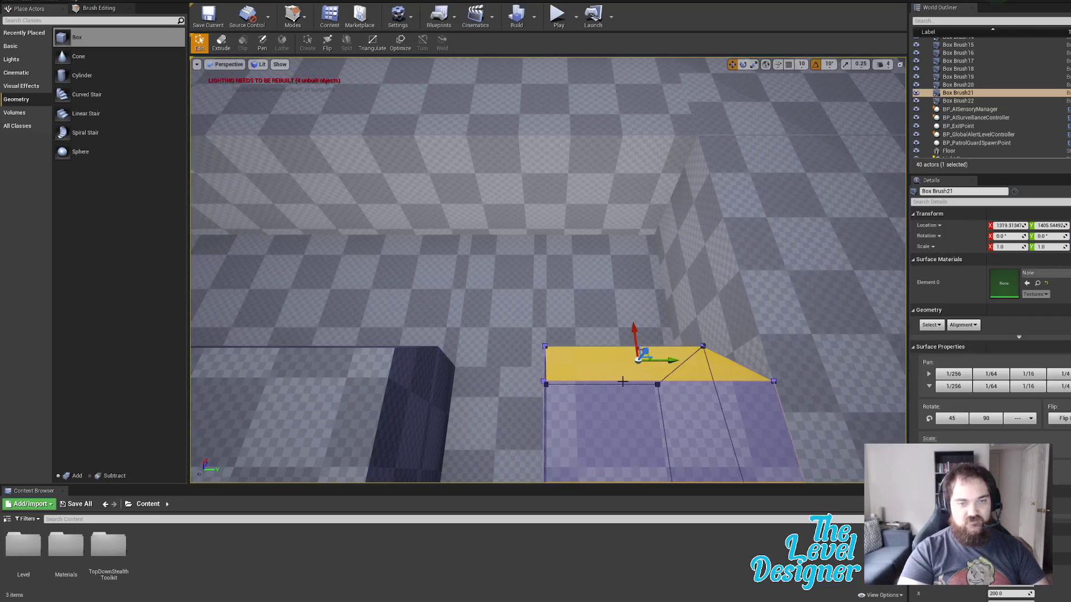
pyautogui.click(622, 382)
pyautogui.click(622, 382)
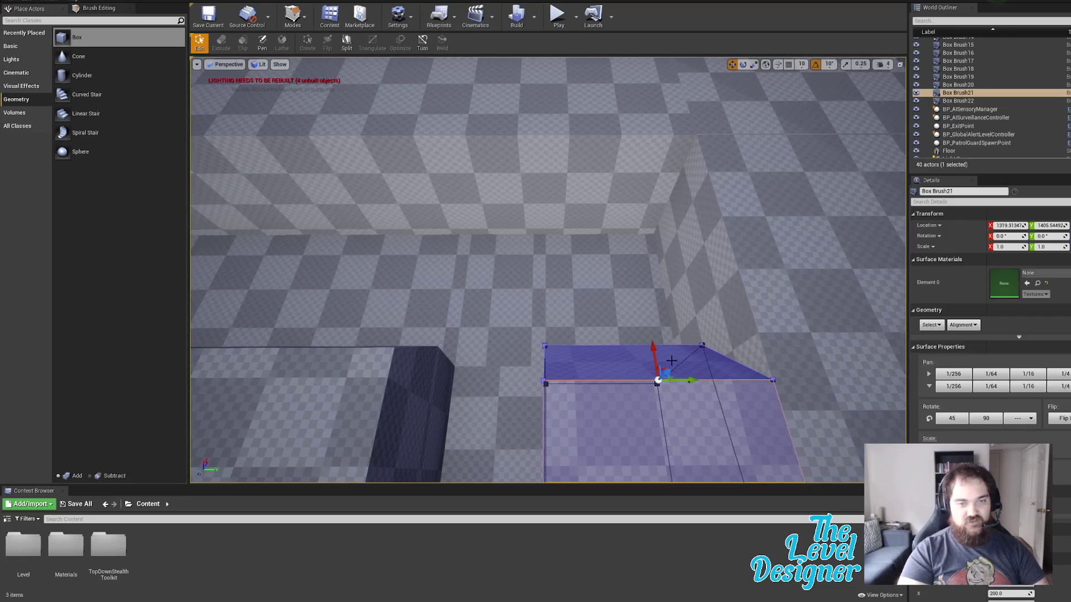
pyautogui.moveTo(654, 348); pyautogui.dragTo(649, 318)
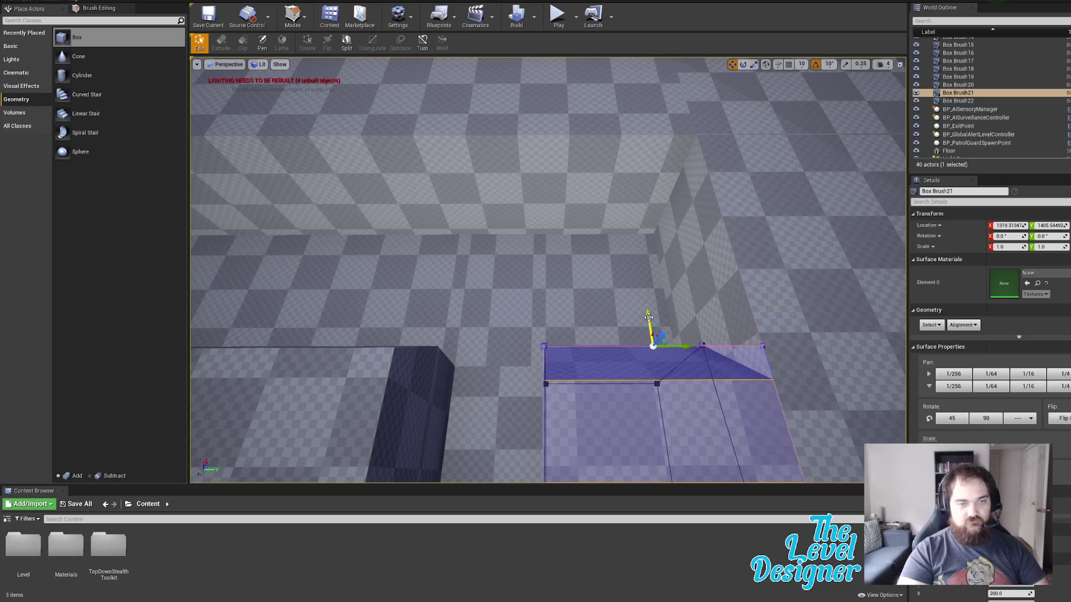
# Step: Start a play test of the level with the SHG loadout
pyautogui.click(559, 16)
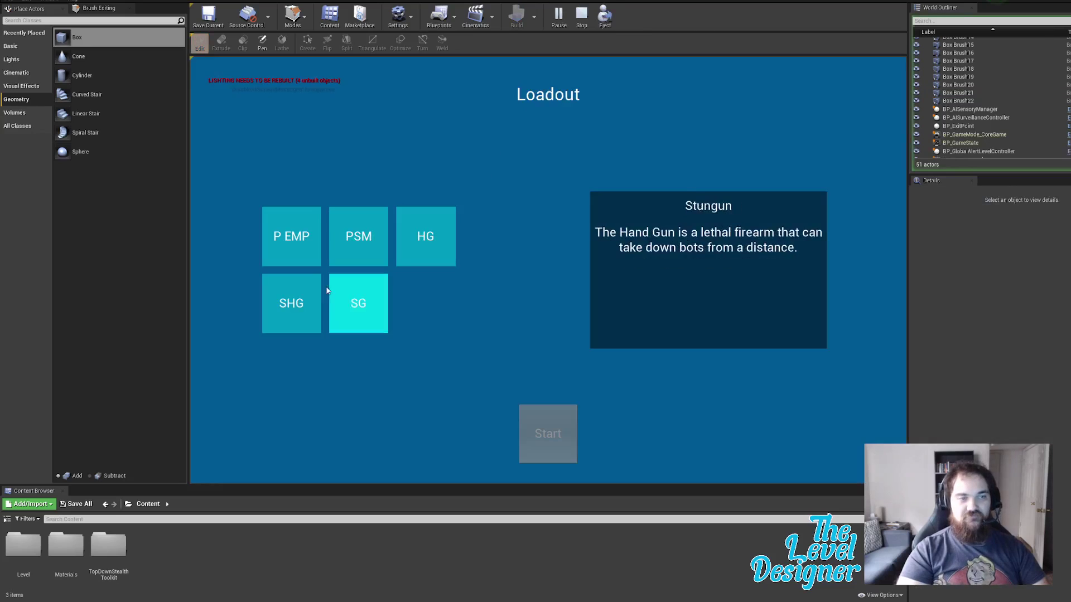
pyautogui.click(306, 298)
pyautogui.click(548, 434)
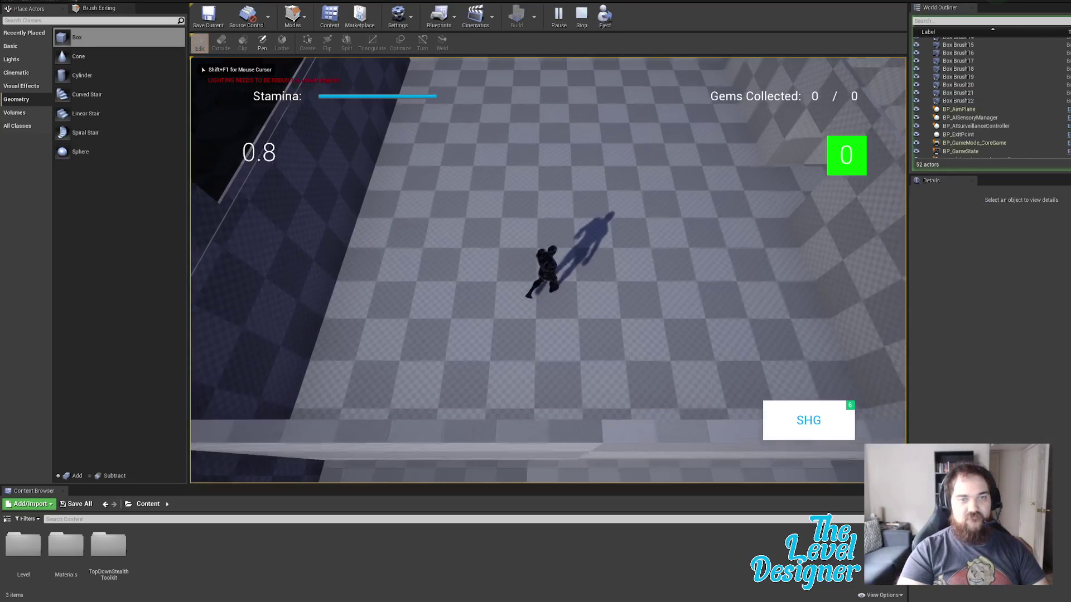
# Step: Run the character through the rooms and corridor to the walkway to check the reshaped walls, and end the play test
pyautogui.press('w')
pyautogui.press('d')
pyautogui.press('shift')
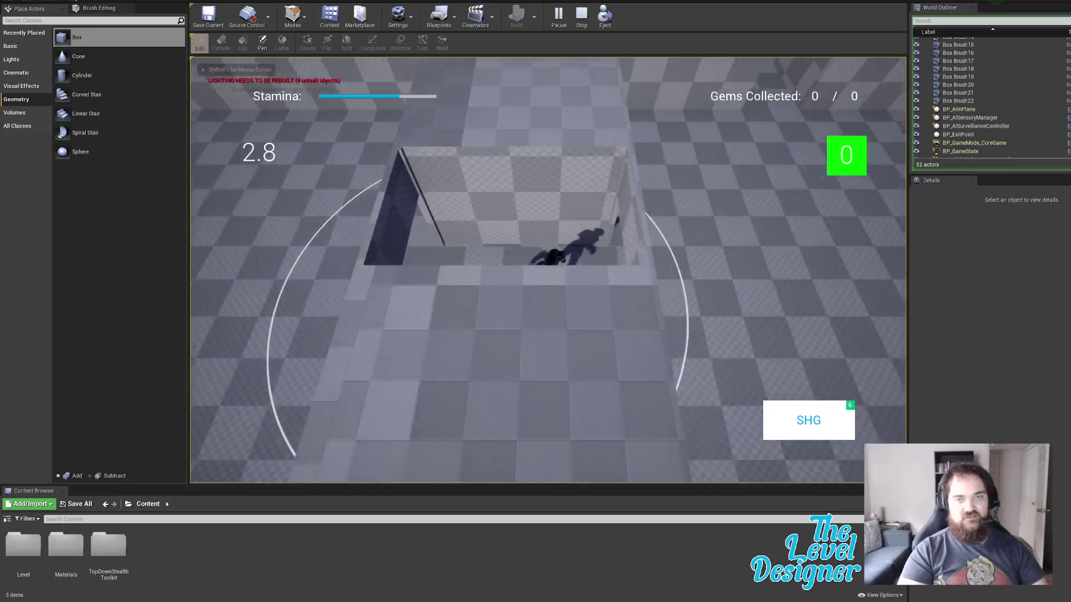
pyautogui.press('d')
pyautogui.press('w')
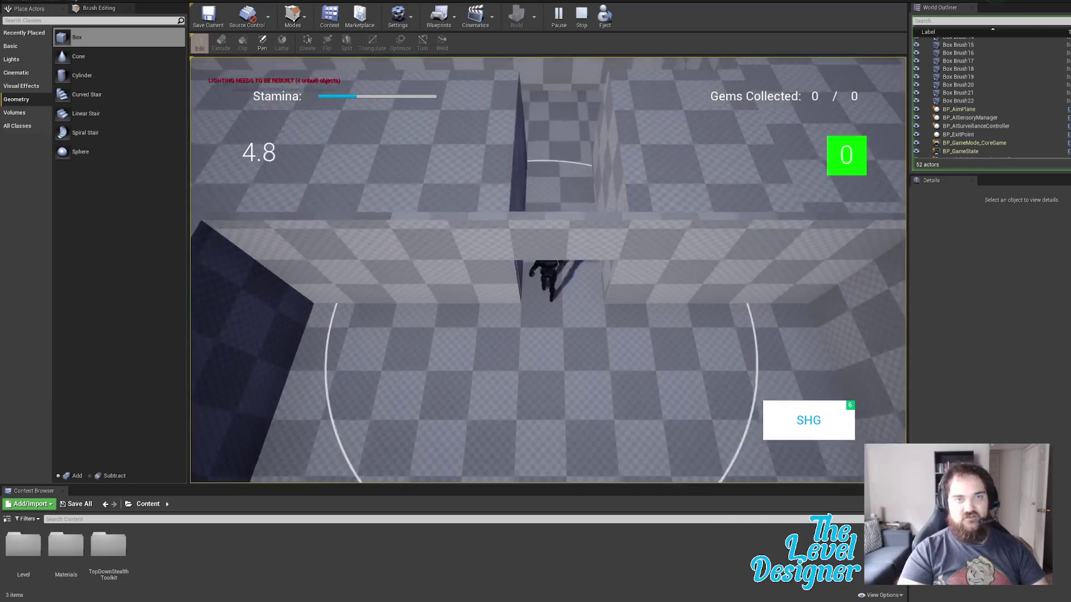
pyautogui.press('w')
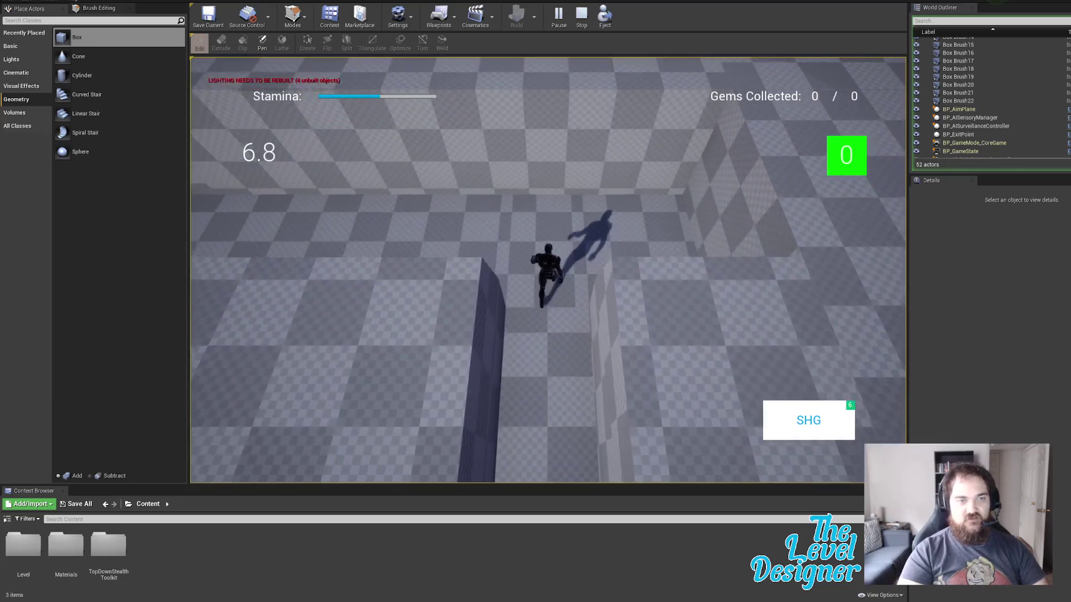
pyautogui.press('w')
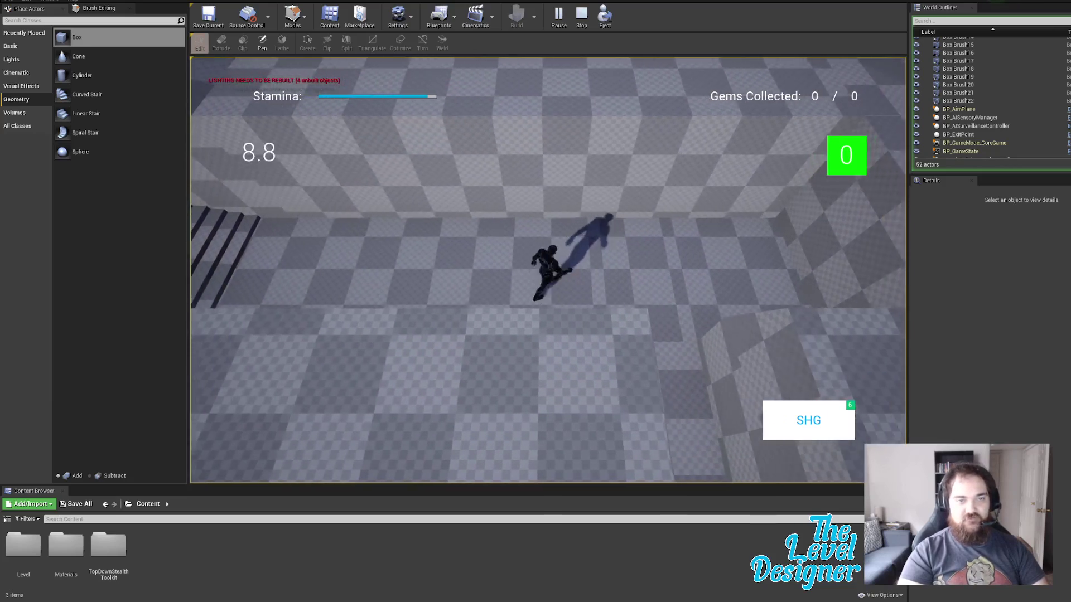
pyautogui.press('w')
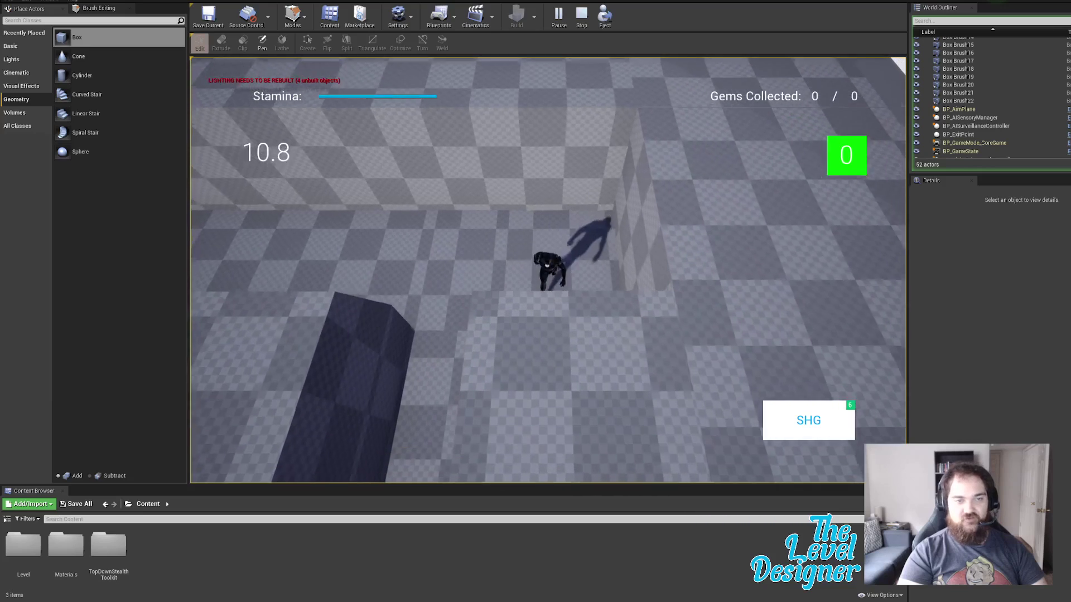
pyautogui.press('w')
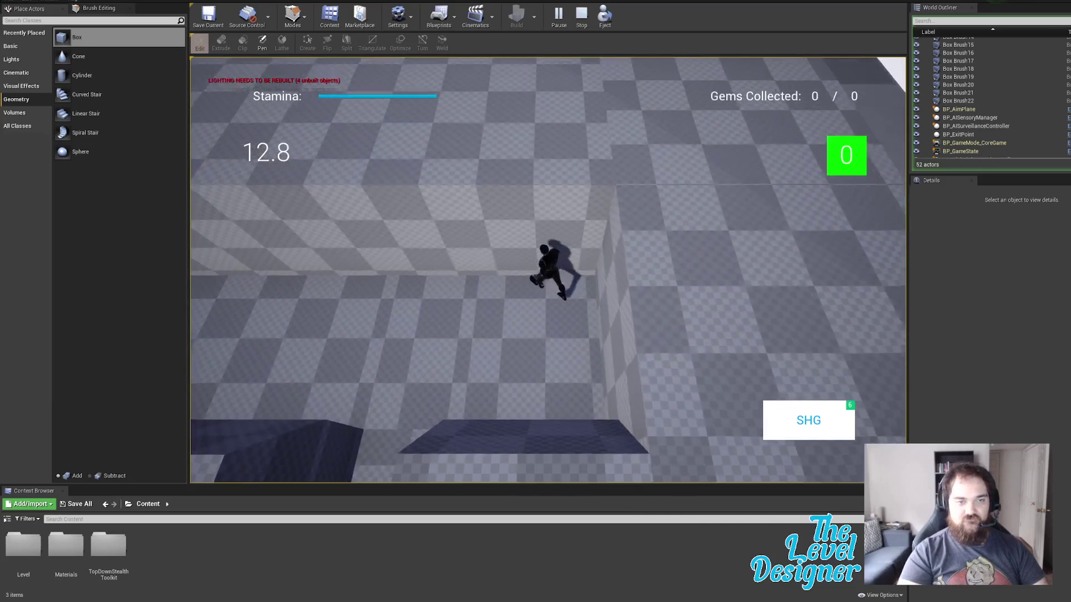
pyautogui.press('w')
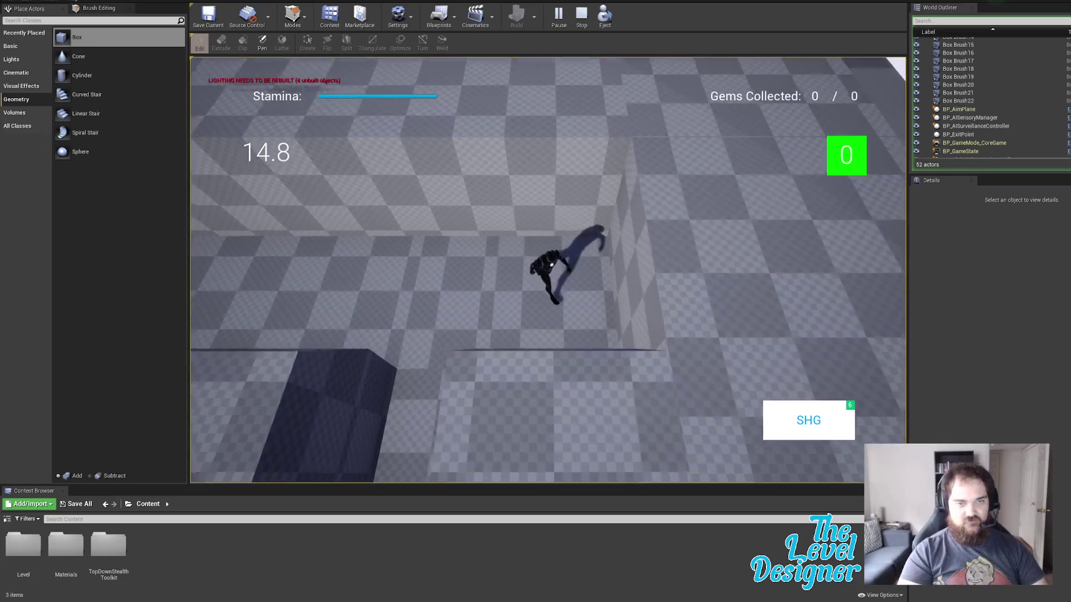
pyautogui.press('w')
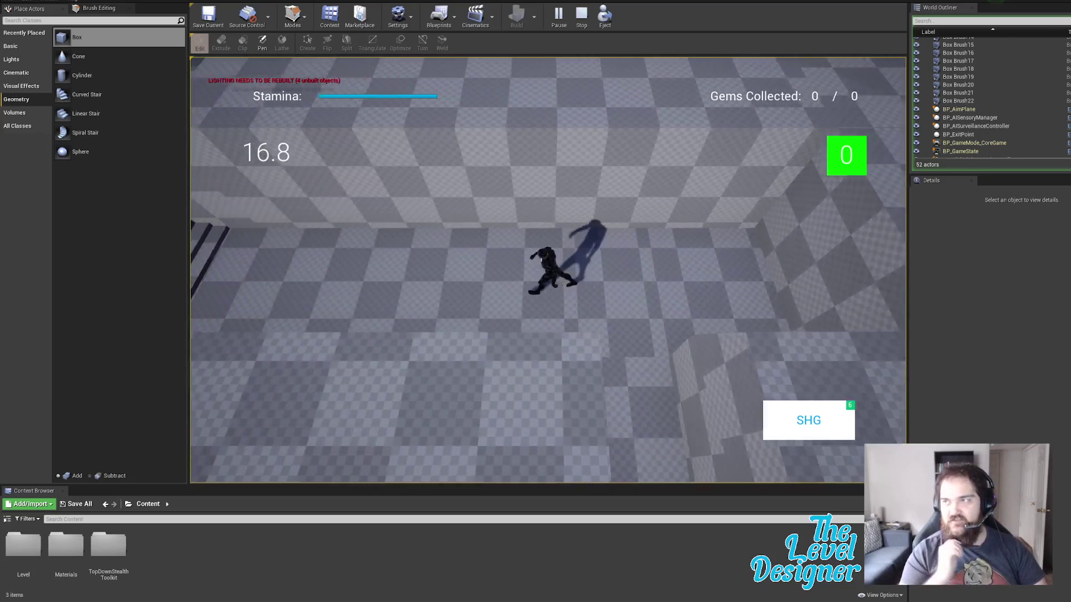
pyautogui.press('a')
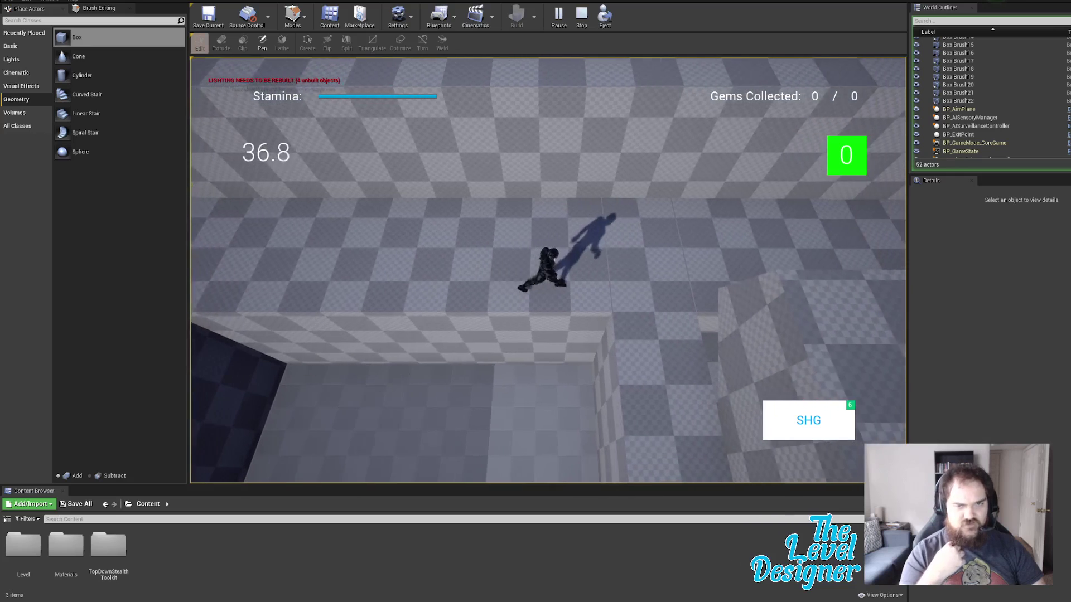
pyautogui.press('Escape')
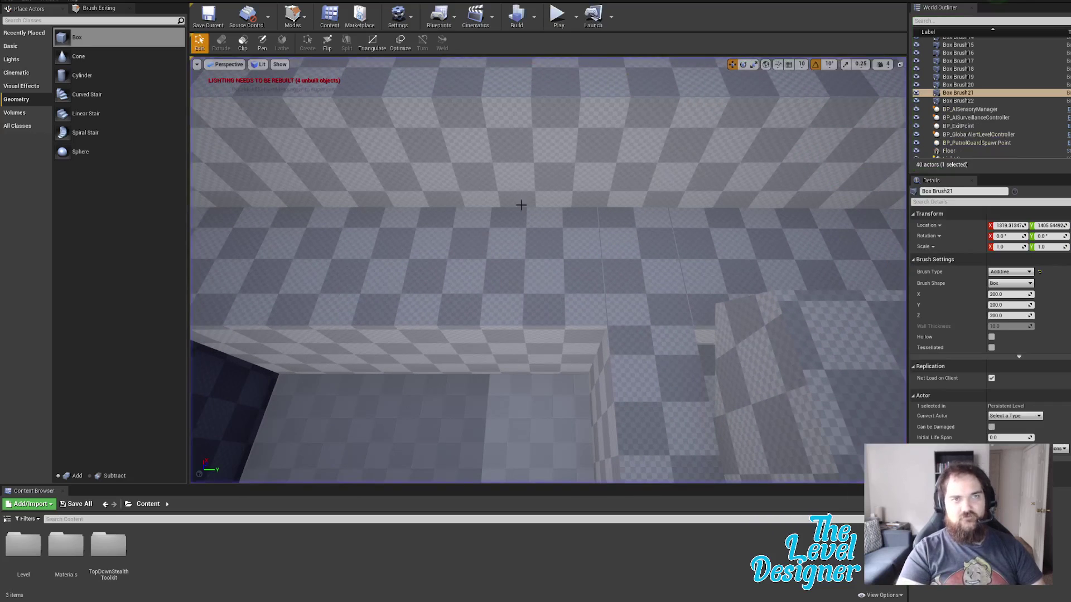
# Step: Inspect the gap beneath the sloped wall beside the walkway and select Box Brush19 below it
pyautogui.moveTo(669, 235)
pyautogui.mouseDown(button='right')
pyautogui.moveTo(750, 171)
pyautogui.moveTo(743, 112)
pyautogui.mouseUp(button='right')
pyautogui.press('w')
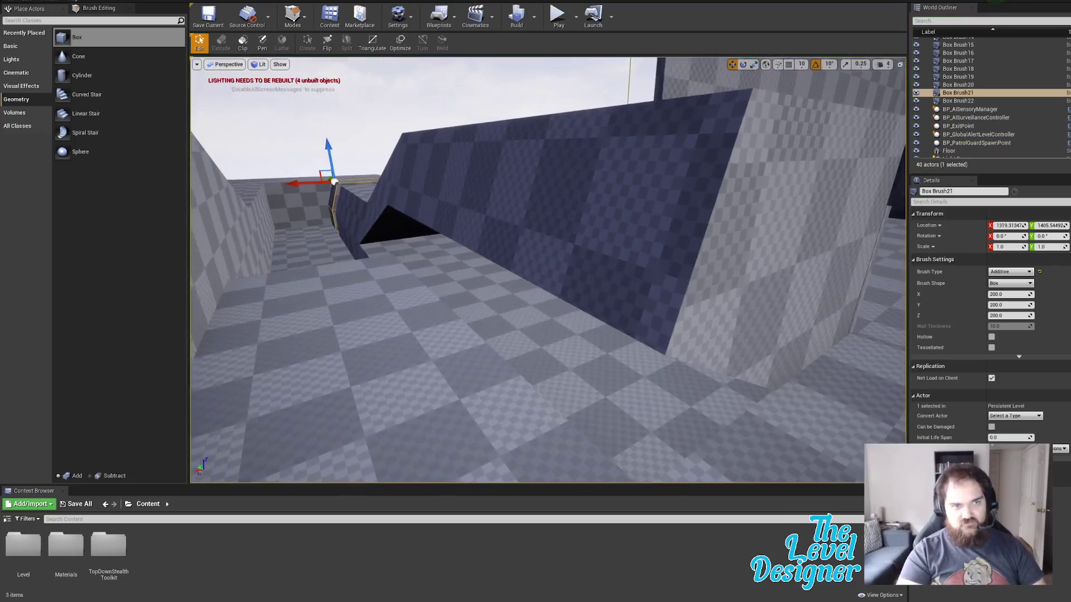
pyautogui.press('w')
pyautogui.moveTo(613, 318); pyautogui.dragTo(630, 337, button='right')
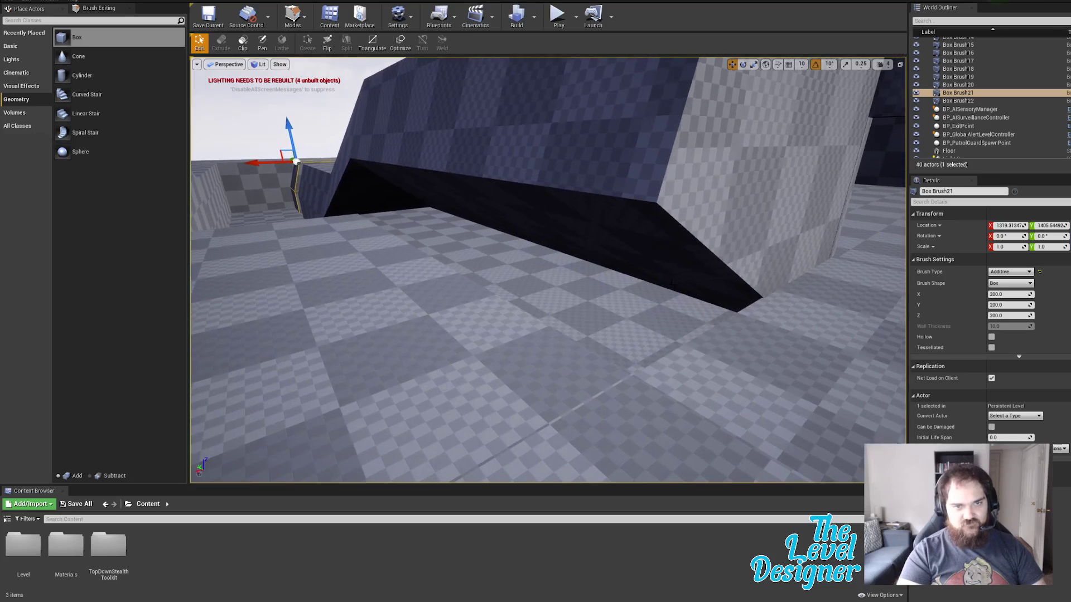
pyautogui.click(663, 290)
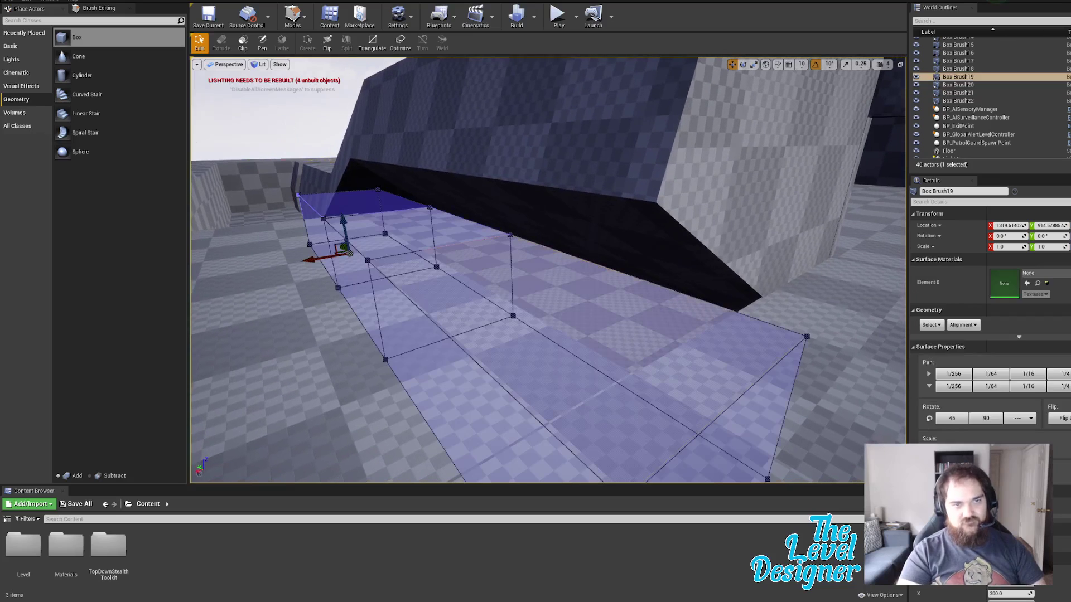
pyautogui.click(667, 288)
# Step: Select Box Brush22's lower walkway-side edge above the gap for moving along Z
pyautogui.moveTo(583, 201)
pyautogui.mouseDown(button='right')
pyautogui.moveTo(568, 202)
pyautogui.moveTo(582, 201)
pyautogui.mouseUp(button='right')
pyautogui.press('d')
pyautogui.press('a')
pyautogui.click(571, 184)
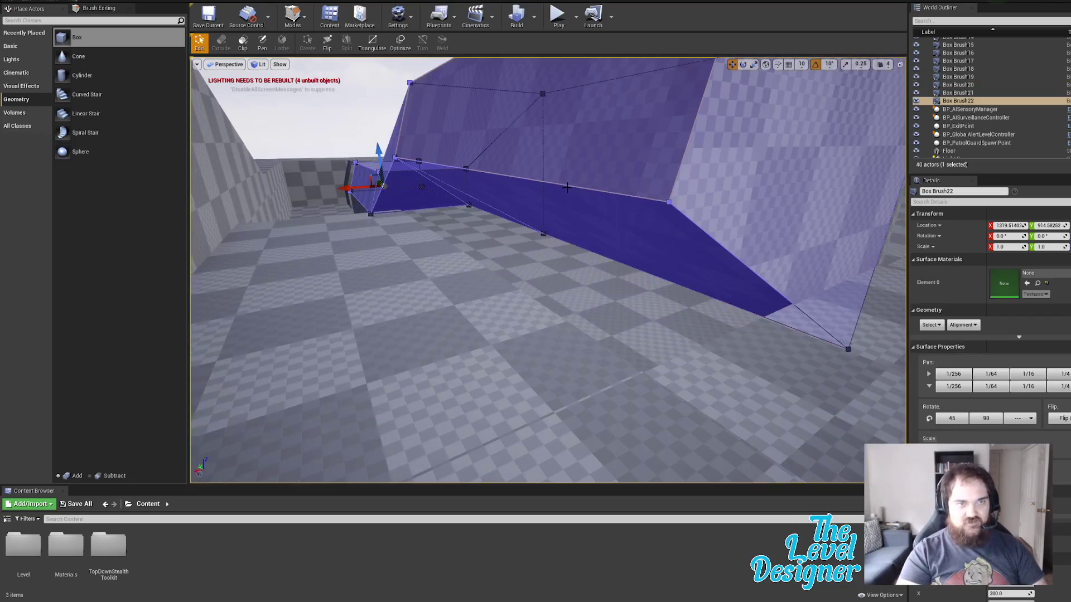
pyautogui.click(566, 187)
pyautogui.press('a')
pyautogui.moveTo(523, 234); pyautogui.dragTo(623, 227, button='right')
pyautogui.moveTo(459, 167); pyautogui.dragTo(459, 168, button='right')
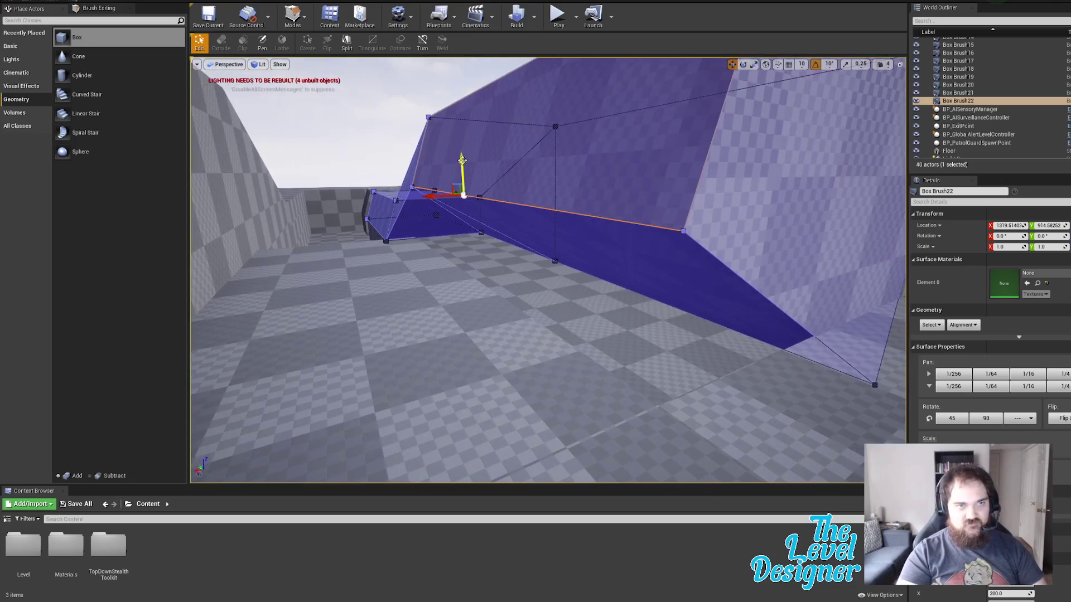
# Step: Raise the top face of Box Brush19 along Z towards the underside of Box Brush22 to close the gap
pyautogui.click(537, 304)
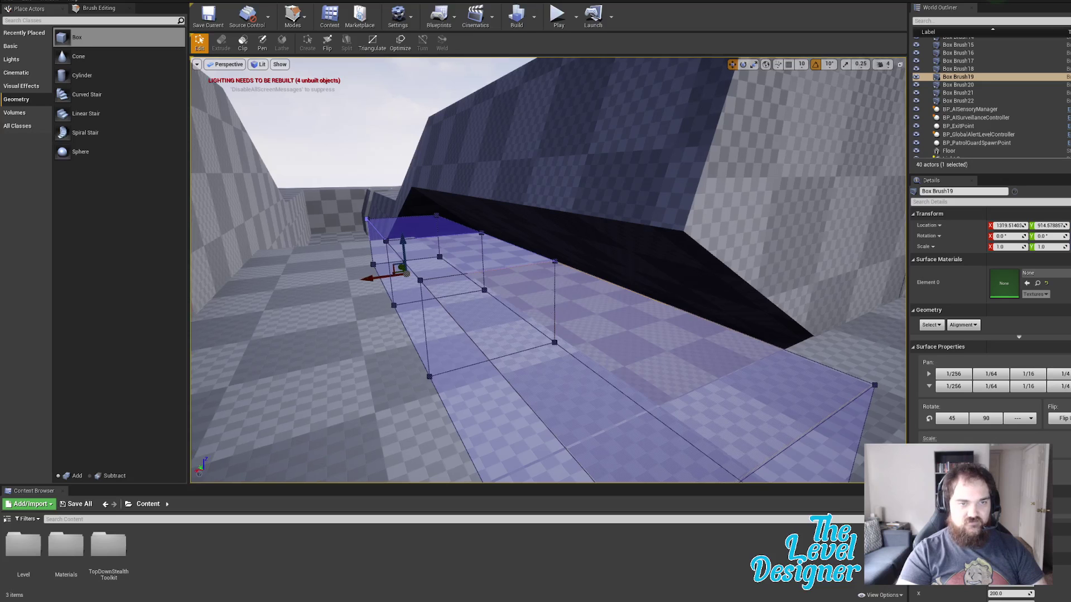
pyautogui.click(552, 308)
pyautogui.click(601, 343)
pyautogui.moveTo(593, 316)
pyautogui.mouseDown(button='right')
pyautogui.moveTo(697, 327)
pyautogui.moveTo(733, 347)
pyautogui.mouseUp(button='right')
pyautogui.click(600, 314)
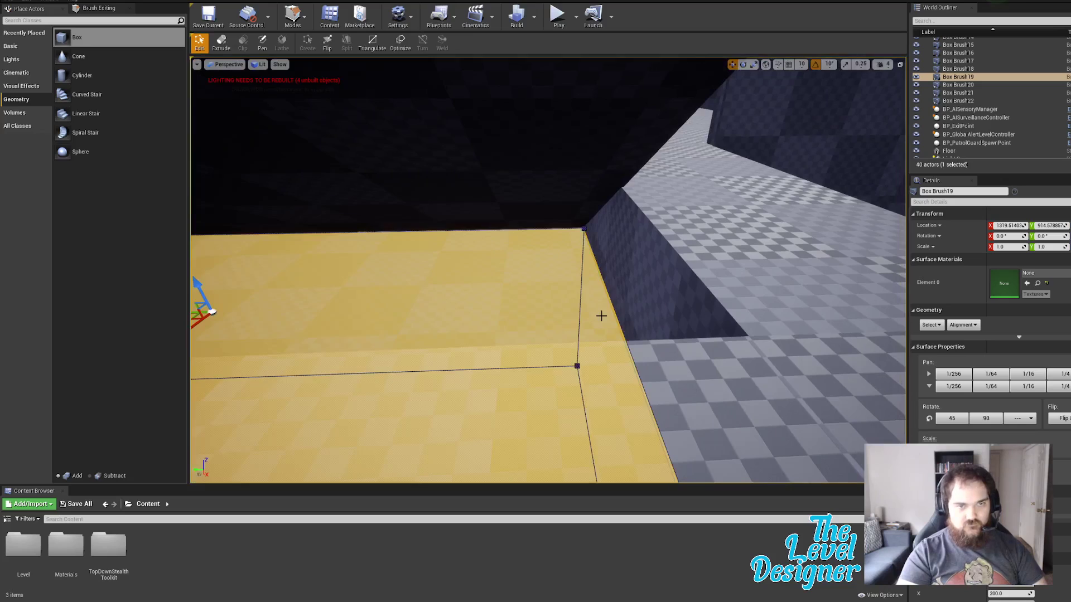
pyautogui.moveTo(600, 314); pyautogui.dragTo(589, 290, button='right')
pyautogui.moveTo(590, 290); pyautogui.dragTo(598, 182)
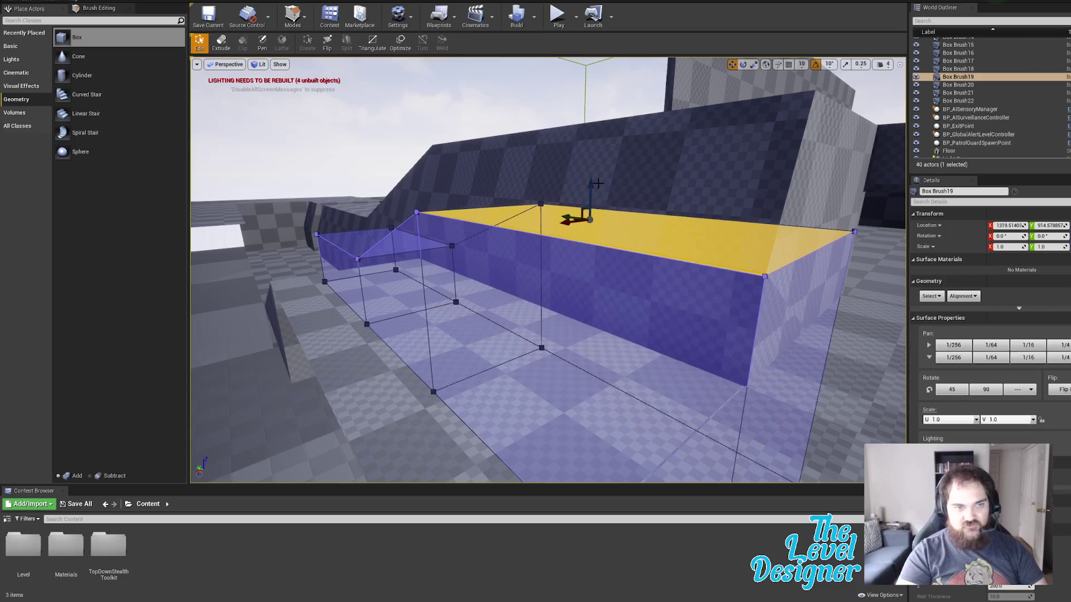
# Step: Check the seam up close and move Box Brush19's top face slightly further up along Z
pyautogui.click(474, 118)
pyautogui.moveTo(474, 117)
pyautogui.mouseDown(button='right')
pyautogui.moveTo(513, 120)
pyautogui.moveTo(532, 172)
pyautogui.mouseUp(button='right')
pyautogui.press('w')
pyautogui.press('e')
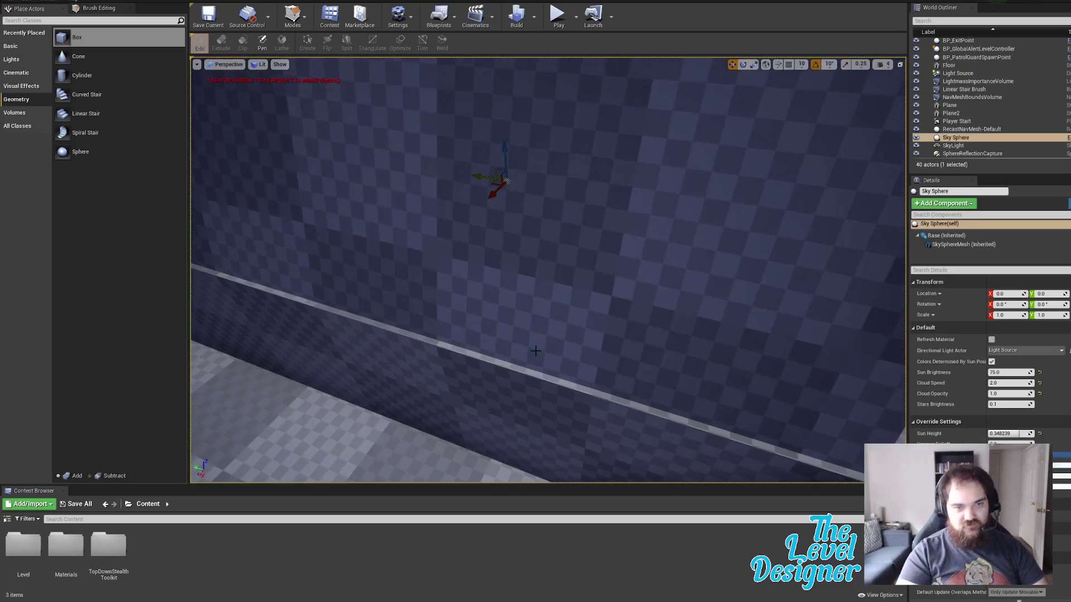
pyautogui.click(542, 378)
pyautogui.click(537, 363)
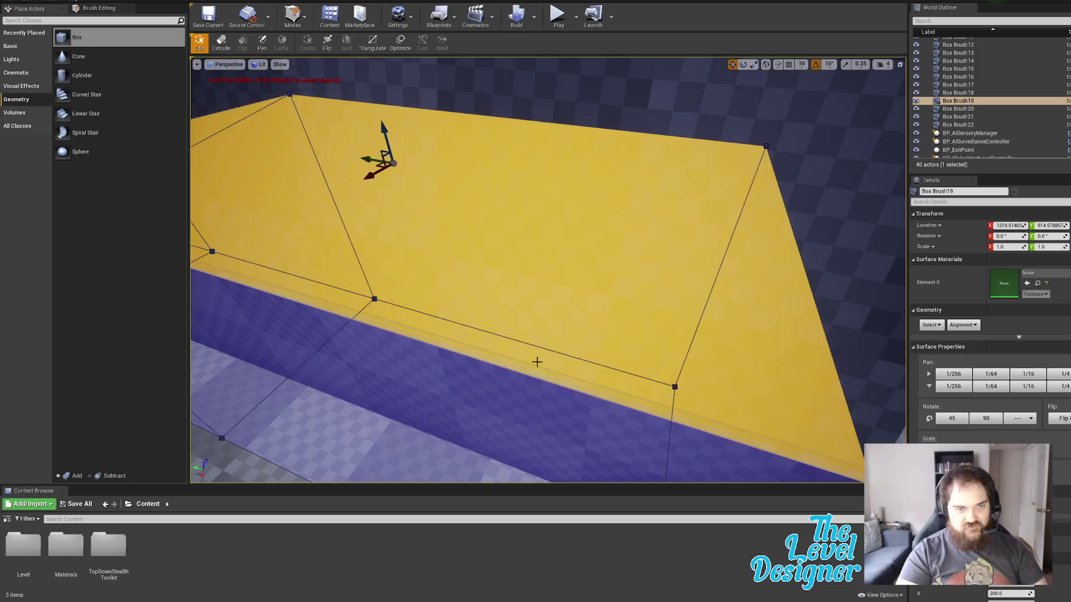
pyautogui.moveTo(404, 160); pyautogui.dragTo(321, 83, button='right')
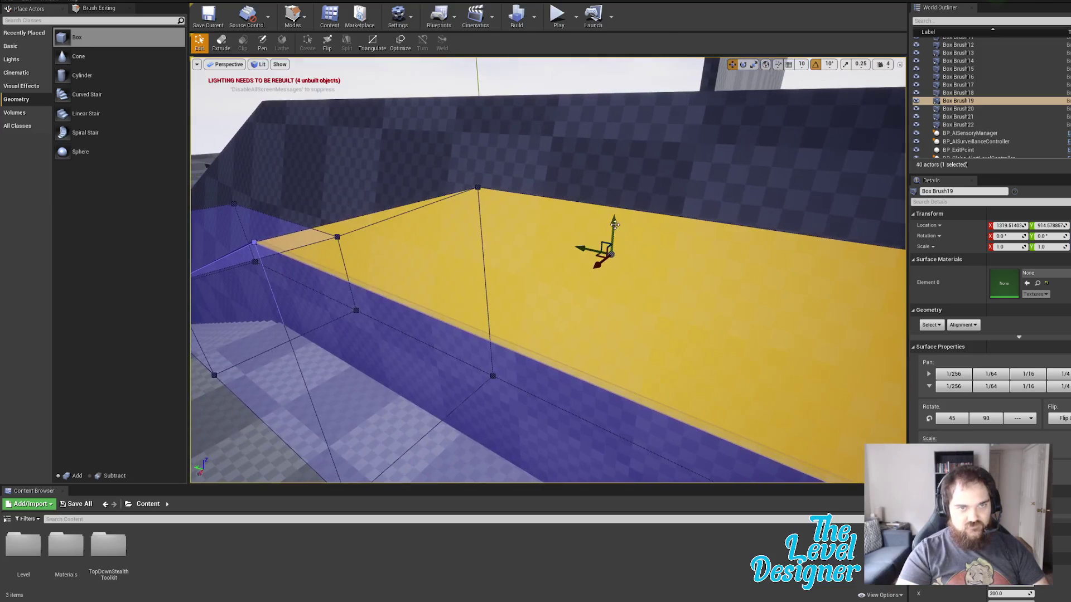
pyautogui.moveTo(614, 225); pyautogui.dragTo(615, 222)
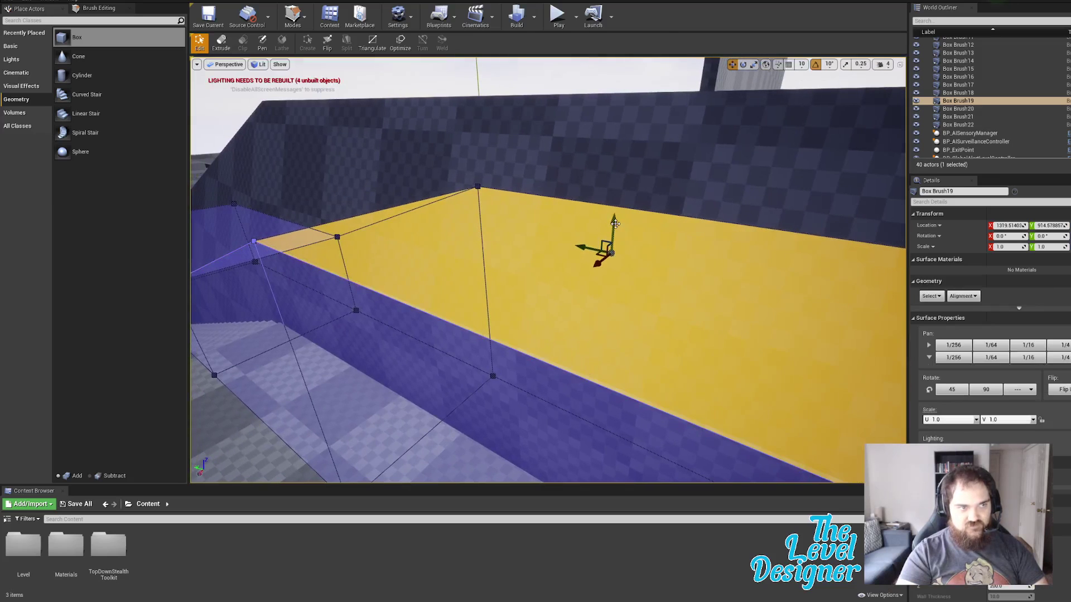
# Step: Reselect Box Brush19's top face, nudge it once more along Z against Box Brush22, and clear the brush selection
pyautogui.moveTo(647, 270); pyautogui.dragTo(621, 248, button='right')
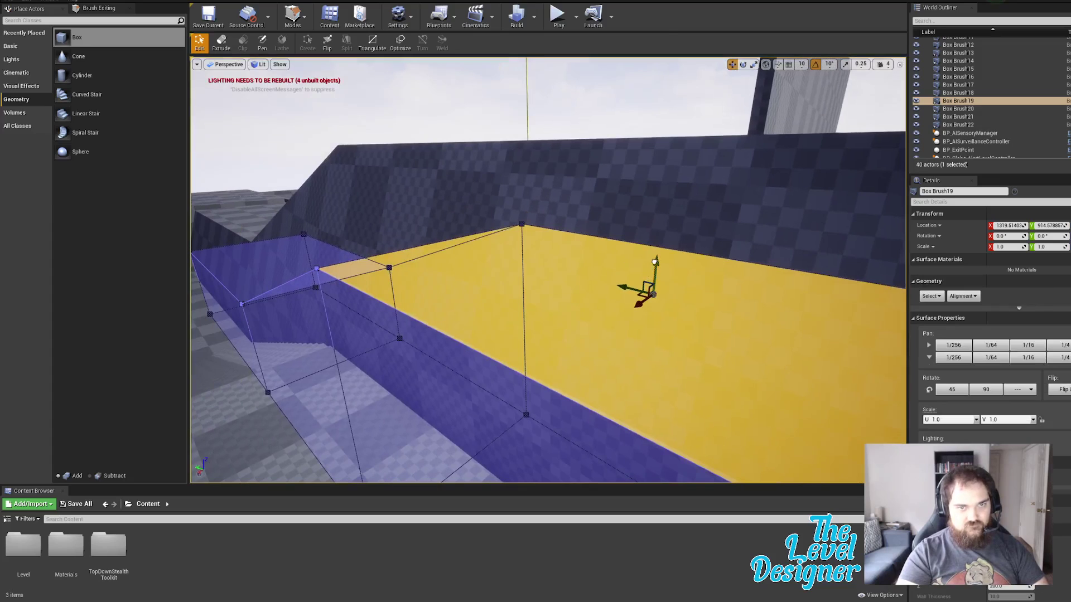
pyautogui.click(493, 161)
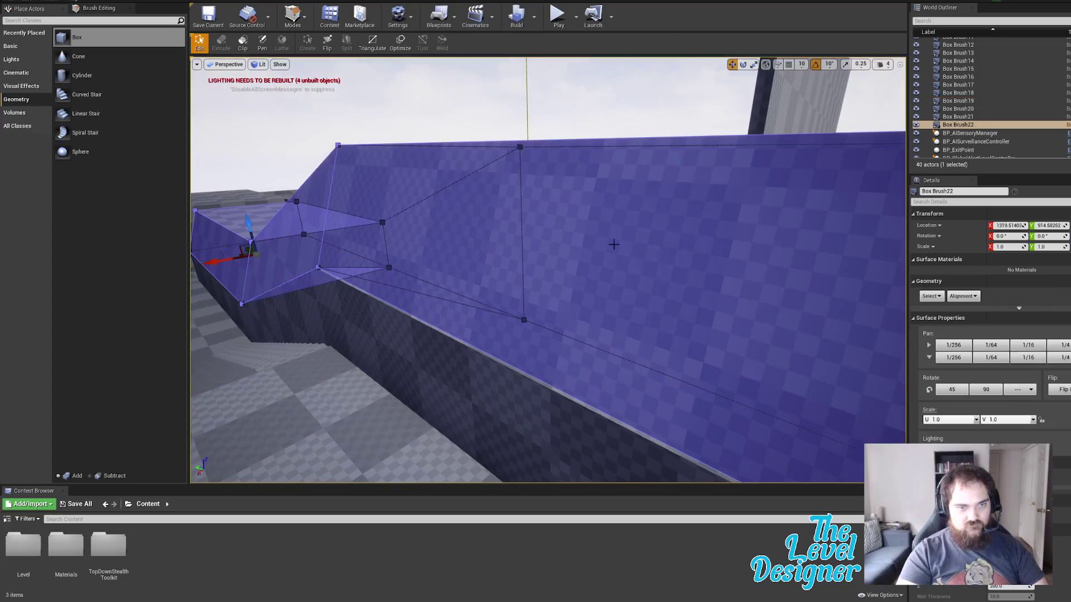
pyautogui.click(585, 405)
pyautogui.click(589, 409)
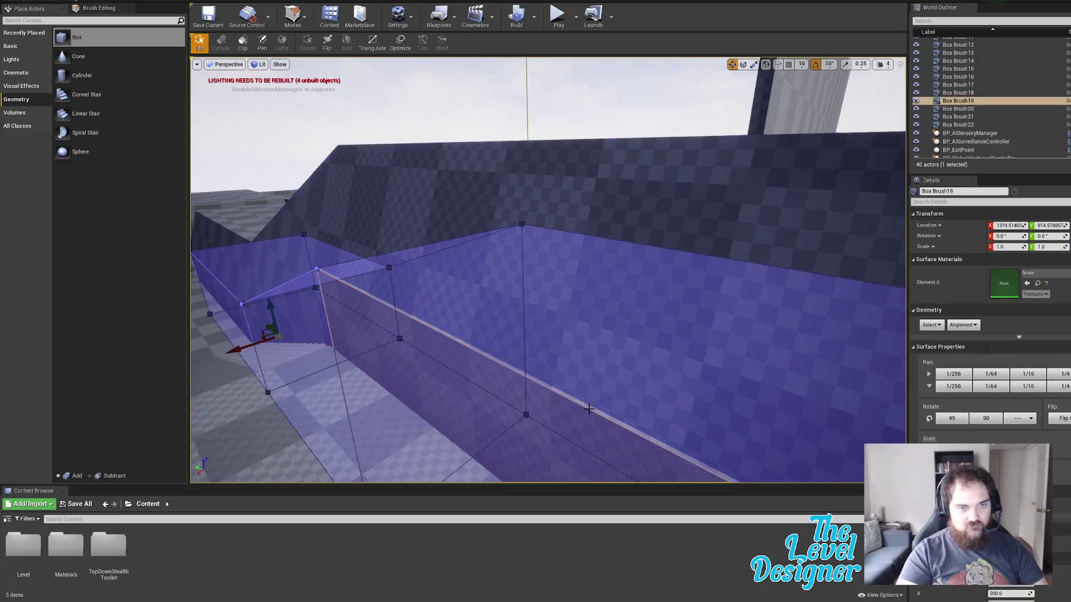
pyautogui.click(589, 409)
pyautogui.click(610, 274)
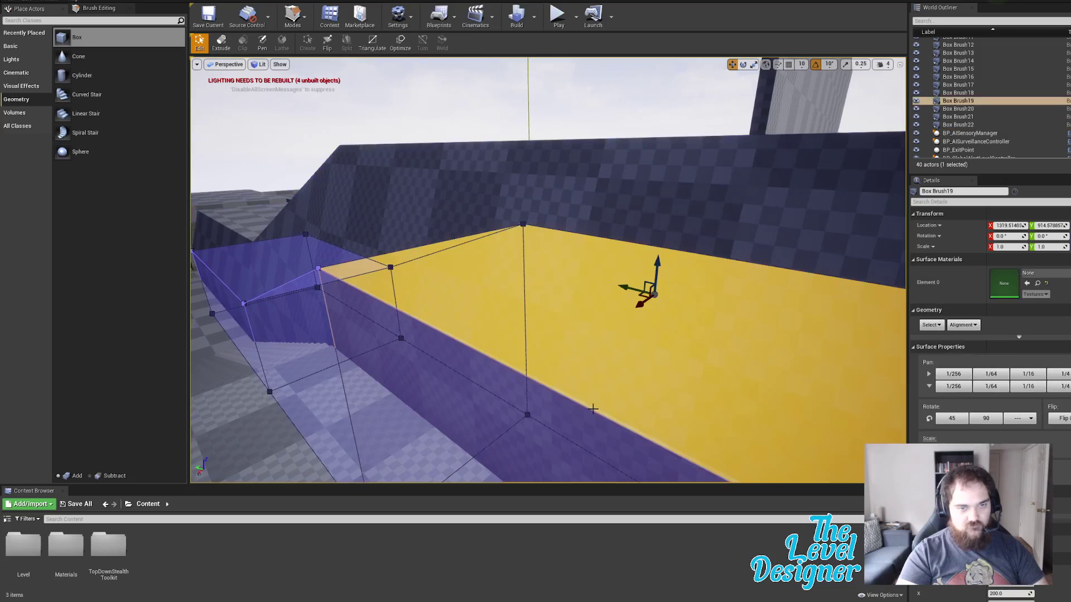
pyautogui.moveTo(657, 262); pyautogui.dragTo(657, 254)
pyautogui.click(485, 96)
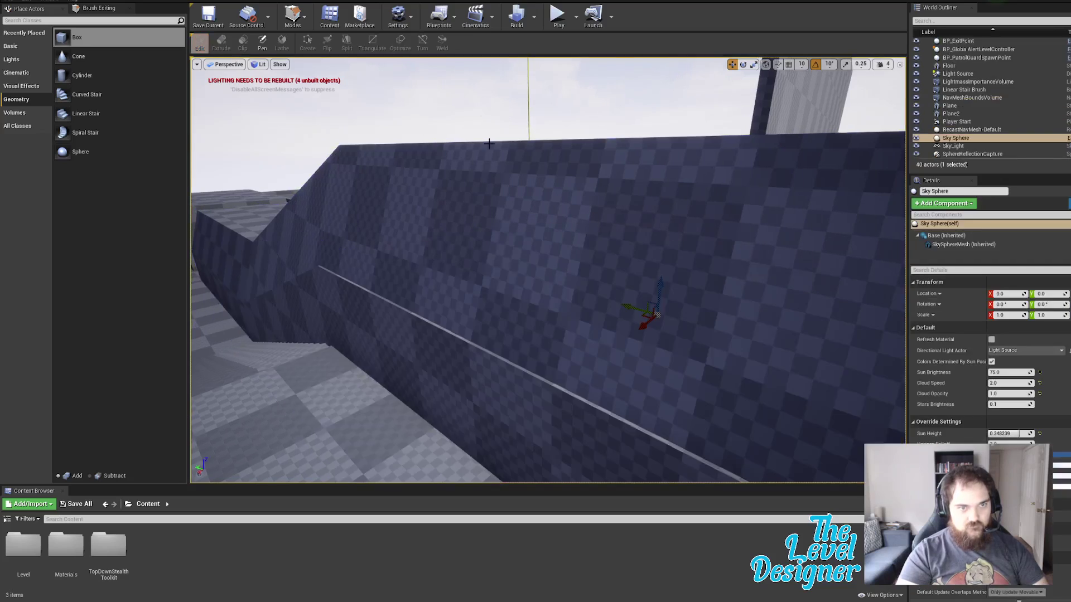
# Step: Examine the seam between the upper and lower wall brushes from the stairs and along the walkway
pyautogui.moveTo(485, 96)
pyautogui.mouseDown(button='right')
pyautogui.moveTo(535, 126)
pyautogui.moveTo(714, 159)
pyautogui.moveTo(722, 173)
pyautogui.mouseUp(button='right')
pyautogui.moveTo(536, 151); pyautogui.dragTo(527, 151, button='right')
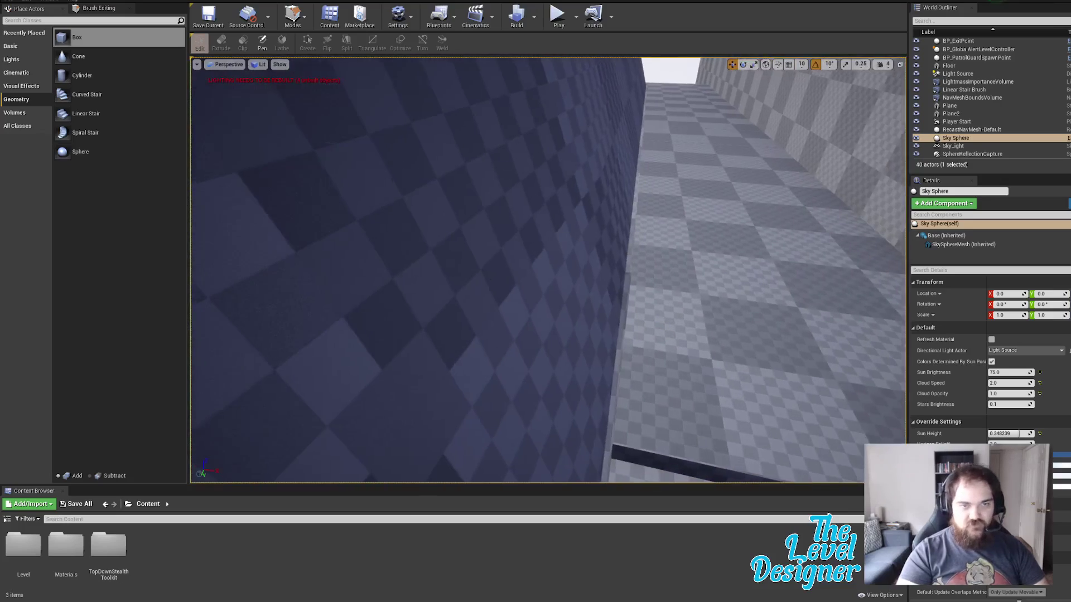
pyautogui.moveTo(750, 257); pyautogui.dragTo(725, 262, button='right')
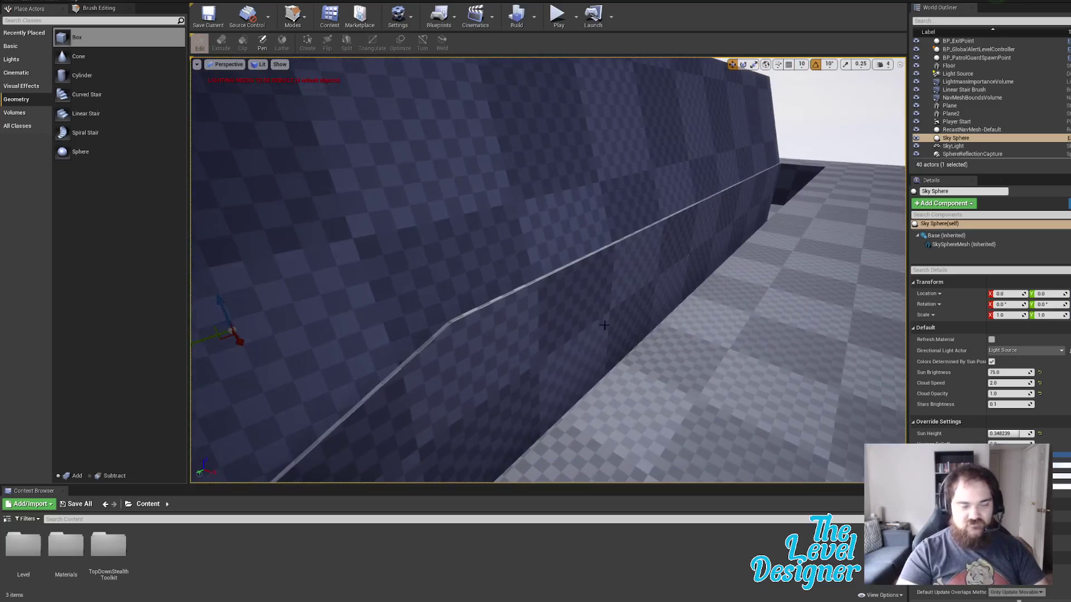
pyautogui.moveTo(605, 325); pyautogui.dragTo(245, 352, button='right')
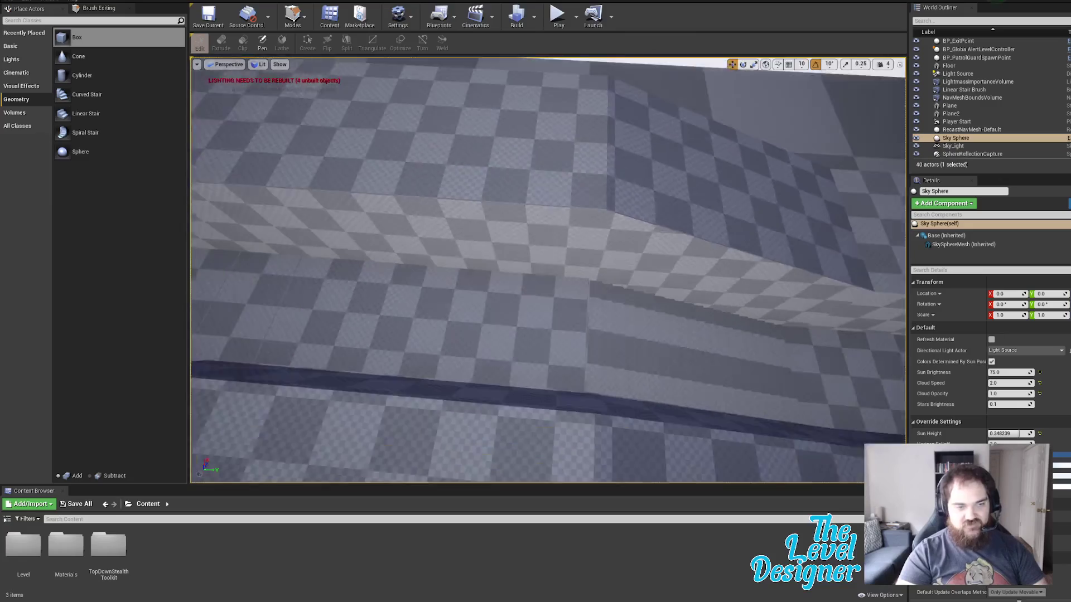
pyautogui.moveTo(548, 270); pyautogui.dragTo(334, 201, button='right')
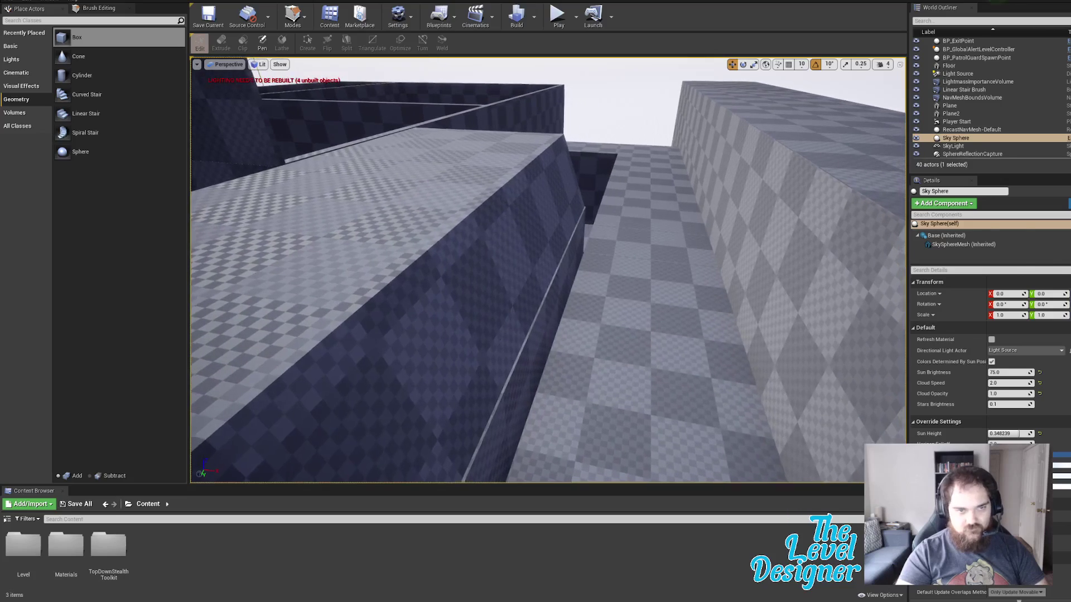
# Step: Select Box Brush22, Box Brush14 and Box Brush19 in turn to compare their edges along the walkway
pyautogui.click(505, 329)
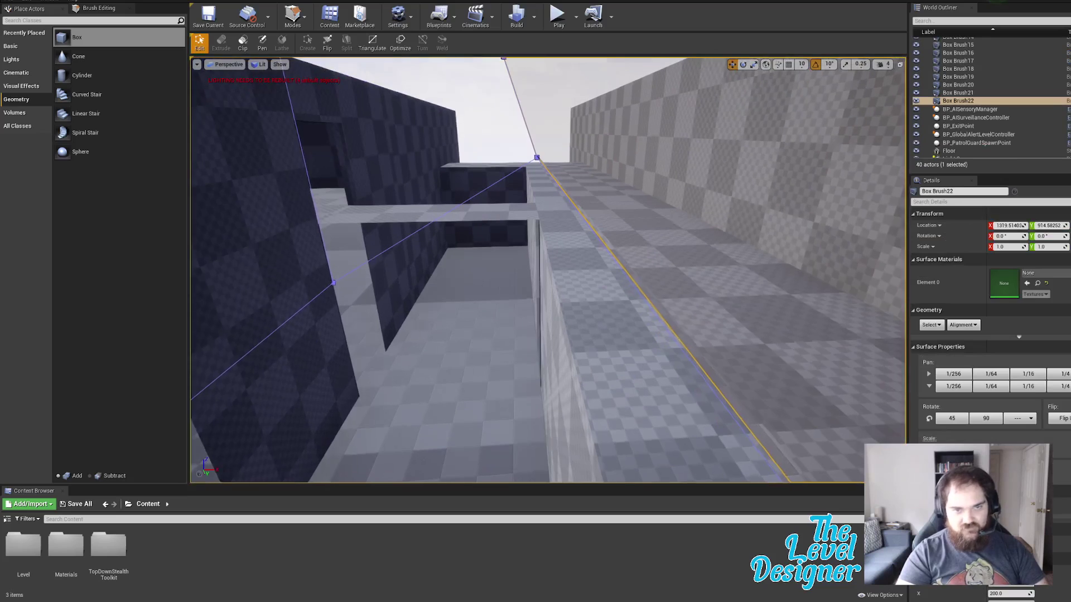
pyautogui.click(683, 345)
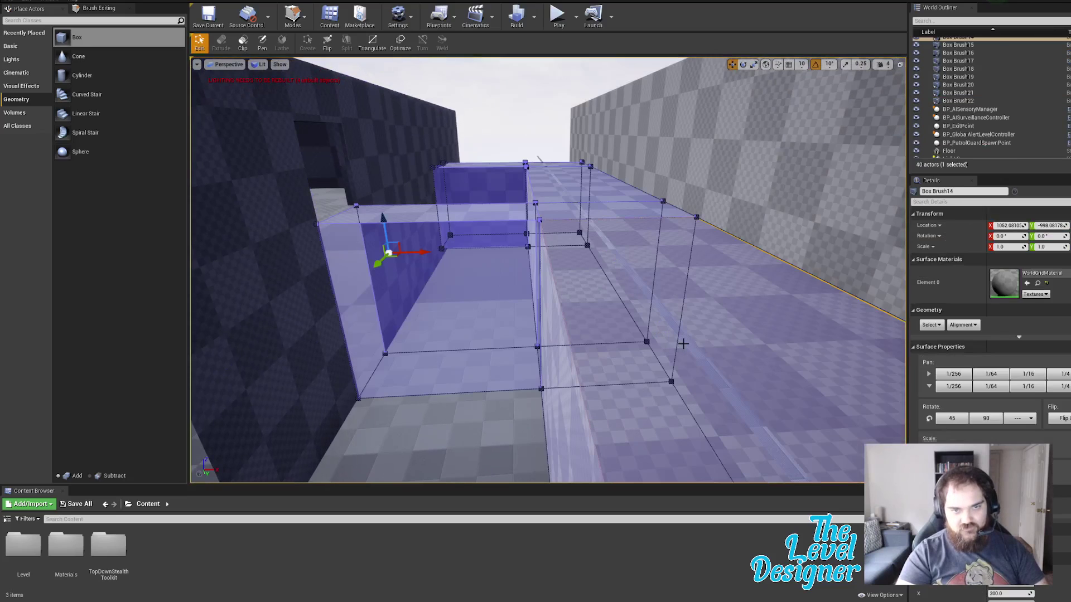
pyautogui.moveTo(509, 222); pyautogui.dragTo(498, 222, button='right')
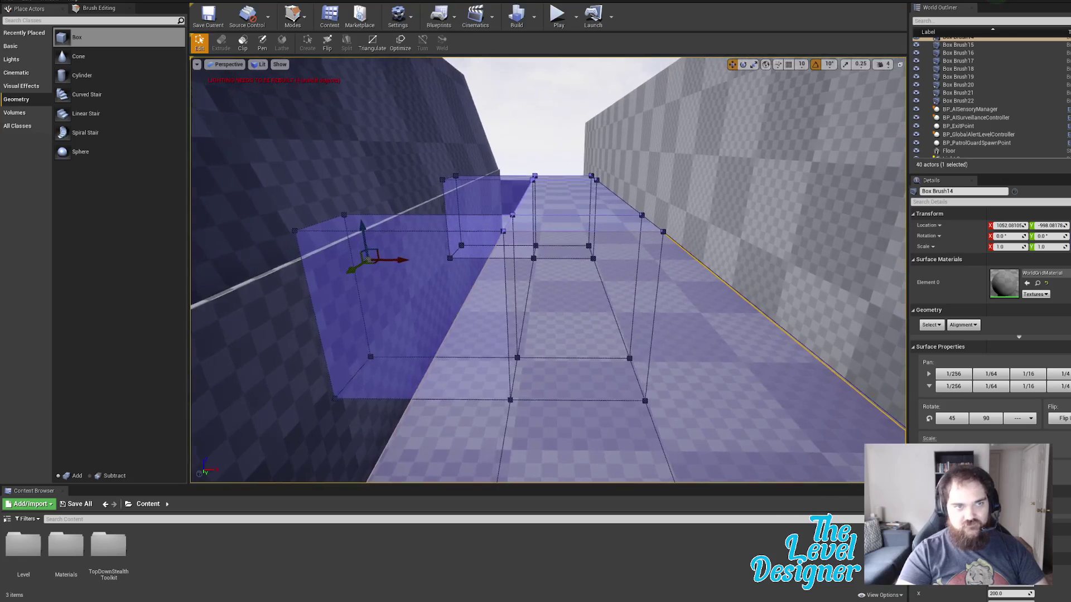
pyautogui.click(313, 284)
pyautogui.moveTo(313, 284); pyautogui.dragTo(302, 282, button='right')
pyautogui.moveTo(733, 297); pyautogui.dragTo(734, 298, button='right')
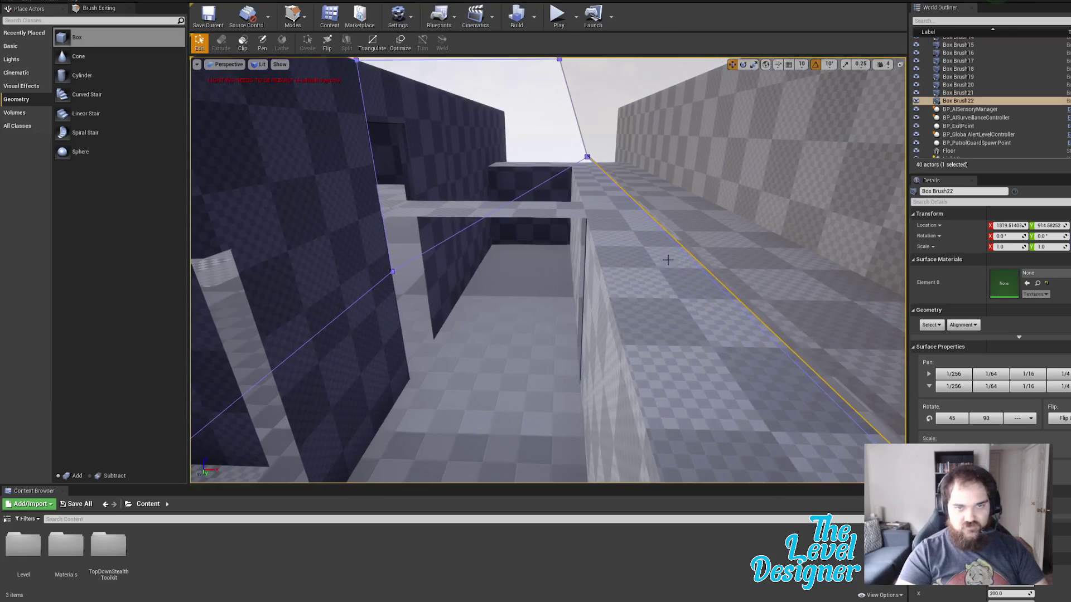
pyautogui.click(737, 299)
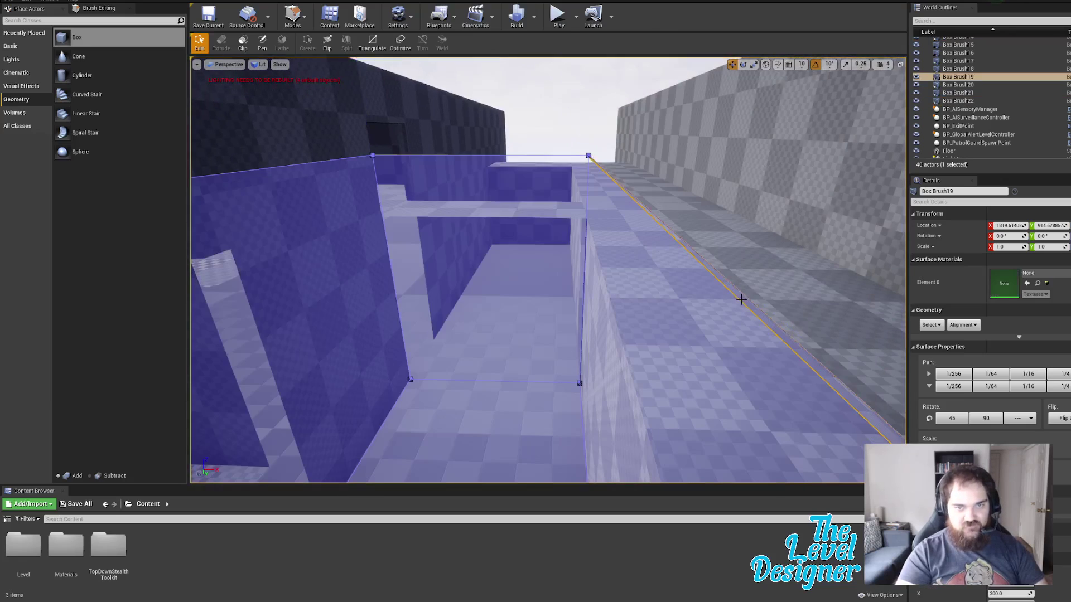
pyautogui.click(742, 299)
pyautogui.moveTo(742, 299); pyautogui.dragTo(741, 300, button='right')
# Step: Select Box Brush22 and its wall face to check its lower edge above the walkway wall, and clear the selection
pyautogui.click(486, 159)
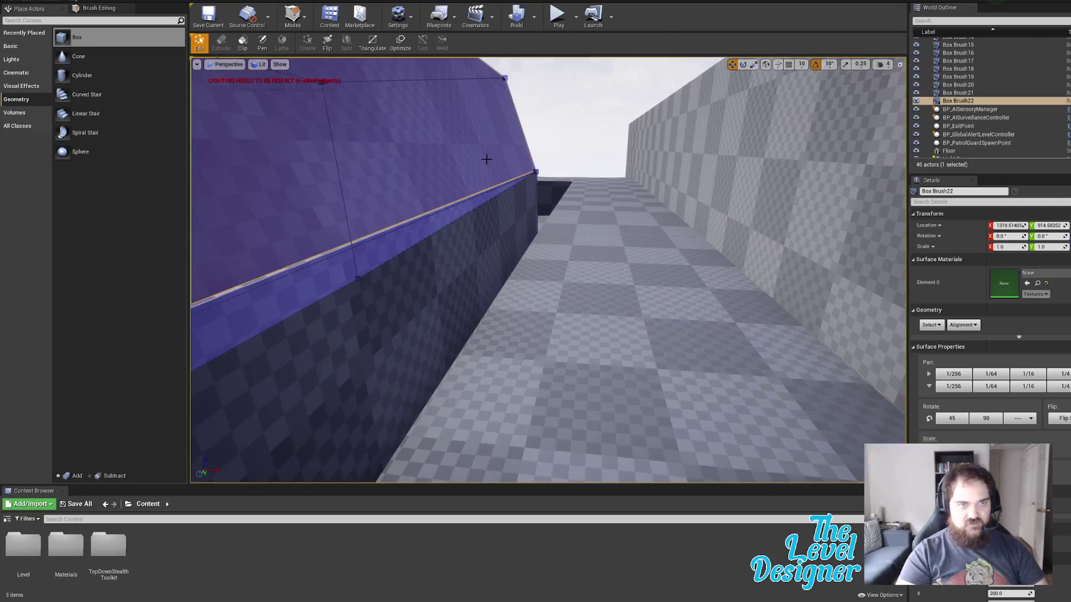
pyautogui.moveTo(502, 176); pyautogui.dragTo(515, 182, button='right')
pyautogui.moveTo(497, 223); pyautogui.dragTo(497, 223, button='right')
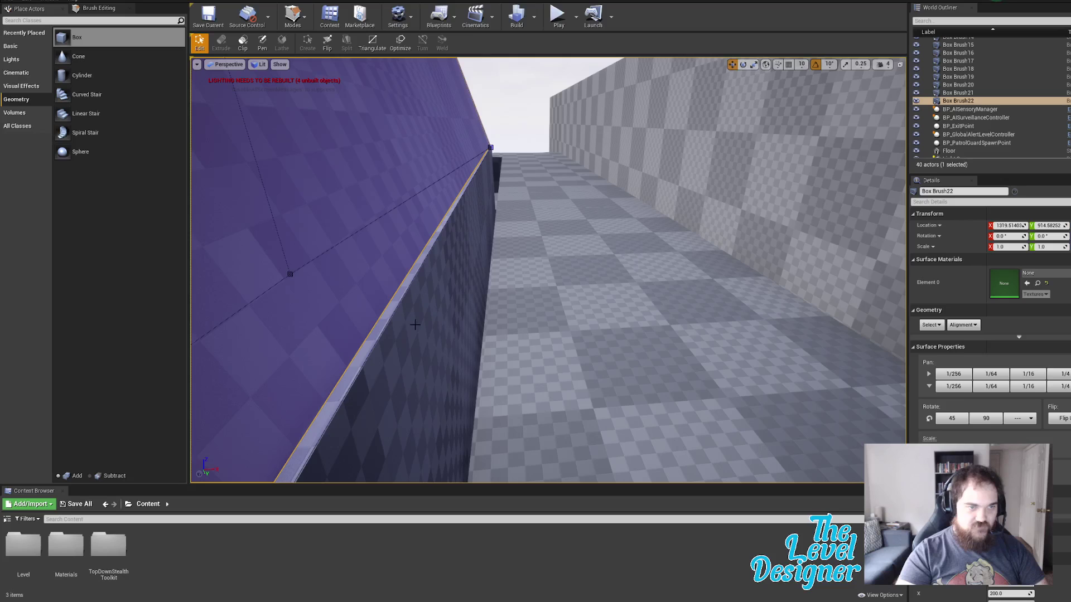
pyautogui.moveTo(377, 324); pyautogui.dragTo(376, 323, button='right')
pyautogui.click(375, 321)
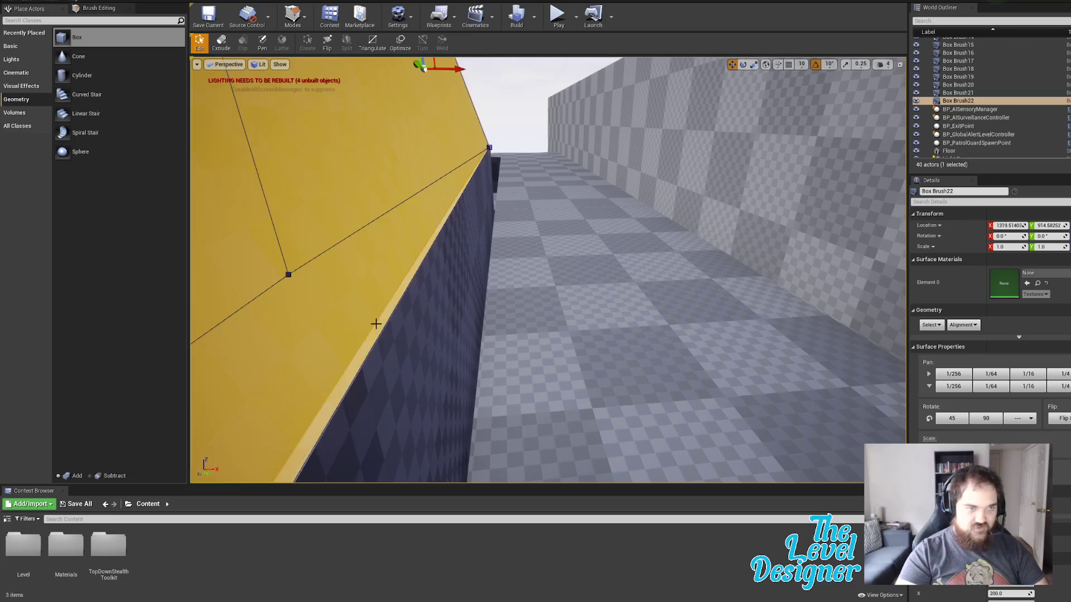
pyautogui.click(489, 100)
pyautogui.moveTo(489, 100); pyautogui.dragTo(490, 99, button='right')
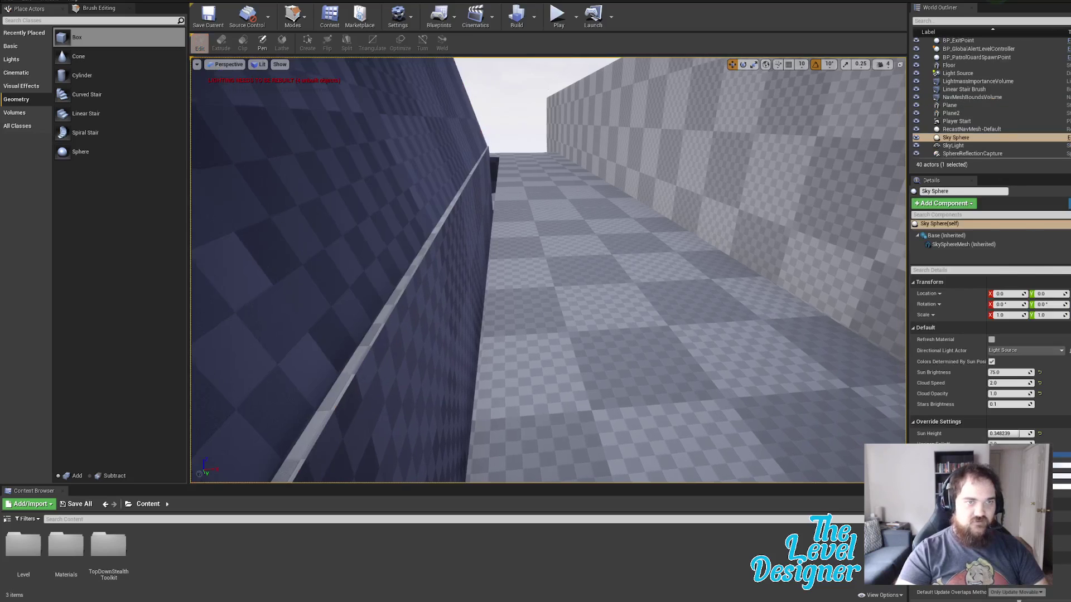
# Step: Compare Box Brush22's wall face with the thin ledge beneath it by repeatedly selecting and clearing the face
pyautogui.click(429, 173)
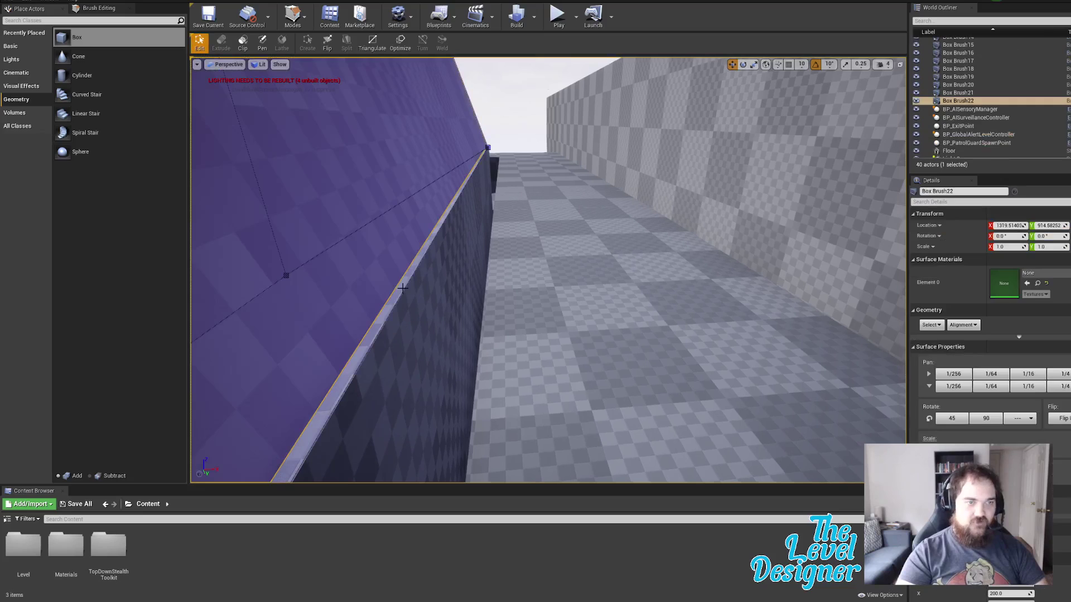
pyautogui.click(372, 321)
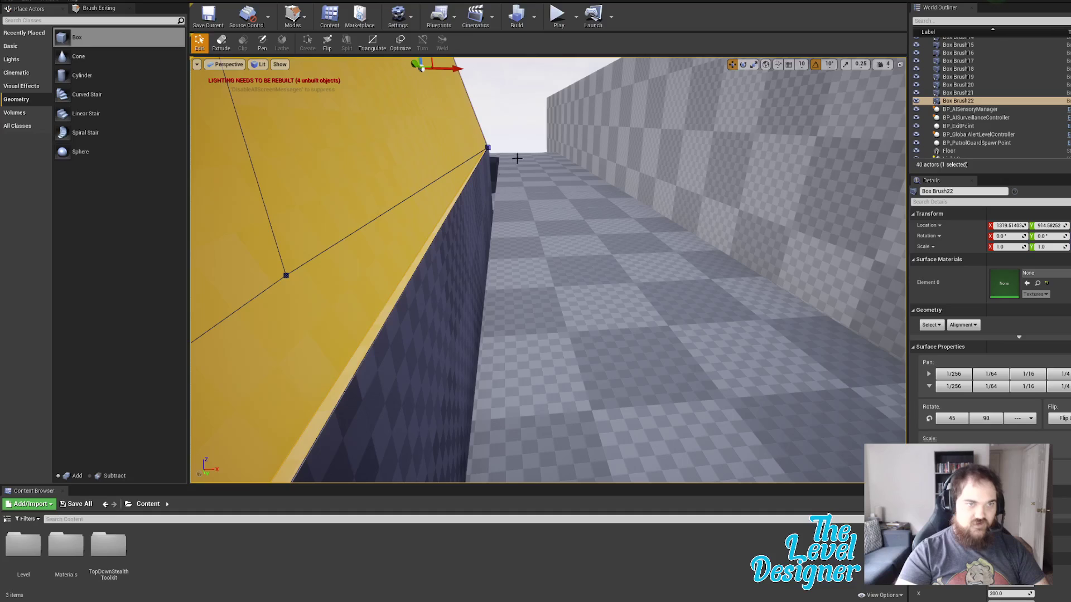
pyautogui.click(503, 115)
pyautogui.click(453, 140)
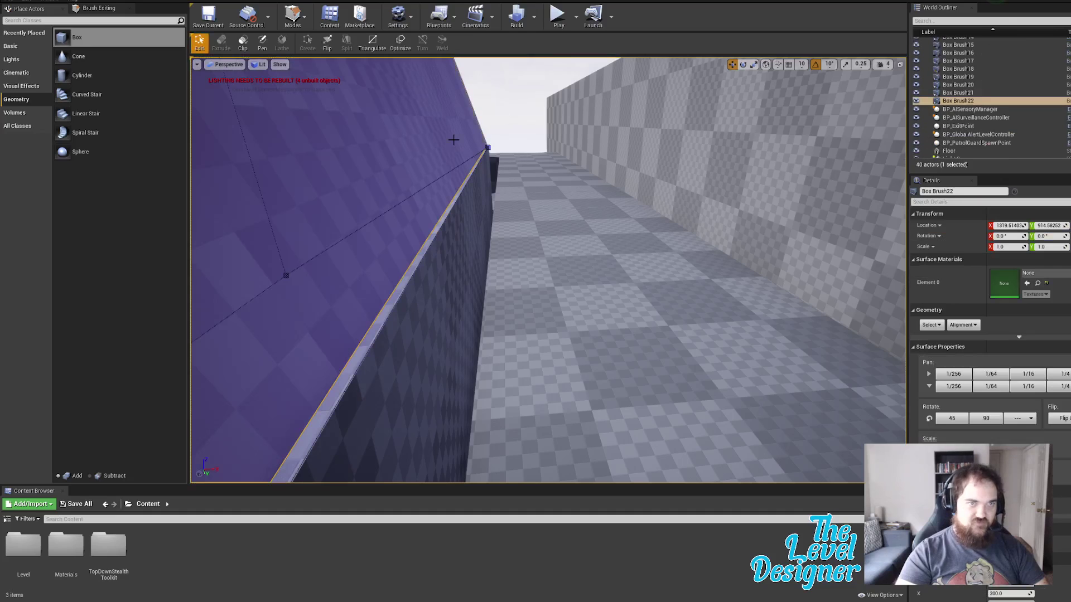
pyautogui.click(384, 304)
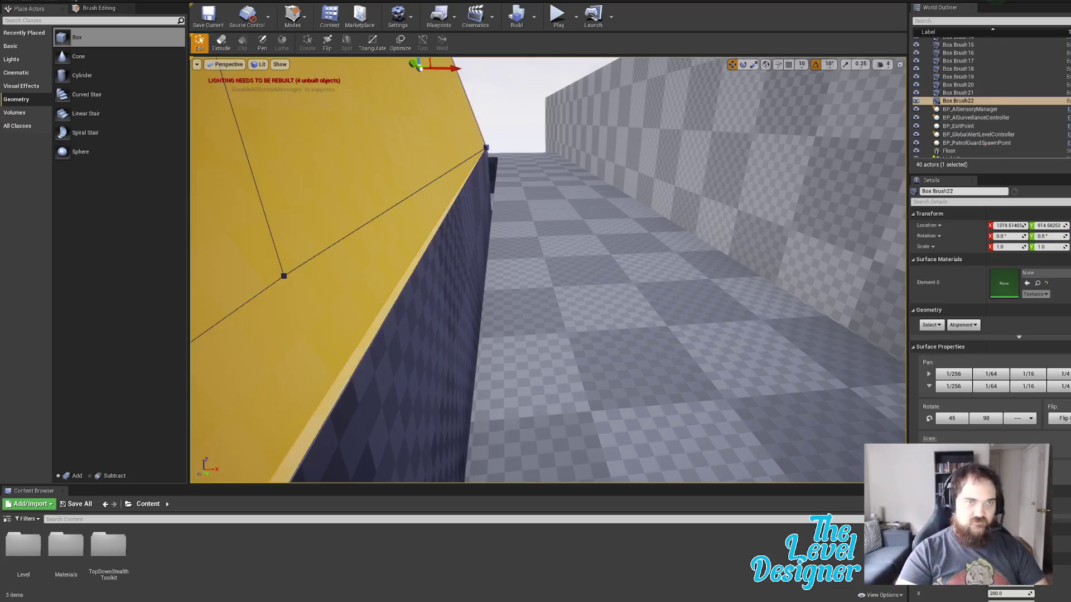
pyautogui.click(514, 113)
pyautogui.click(441, 143)
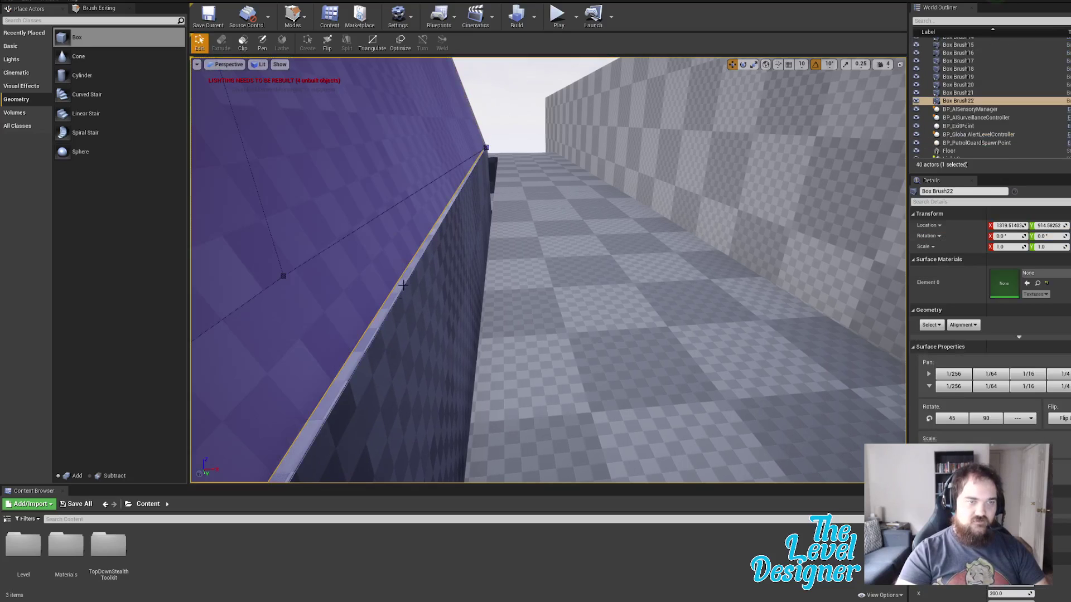
pyautogui.click(362, 335)
pyautogui.click(490, 136)
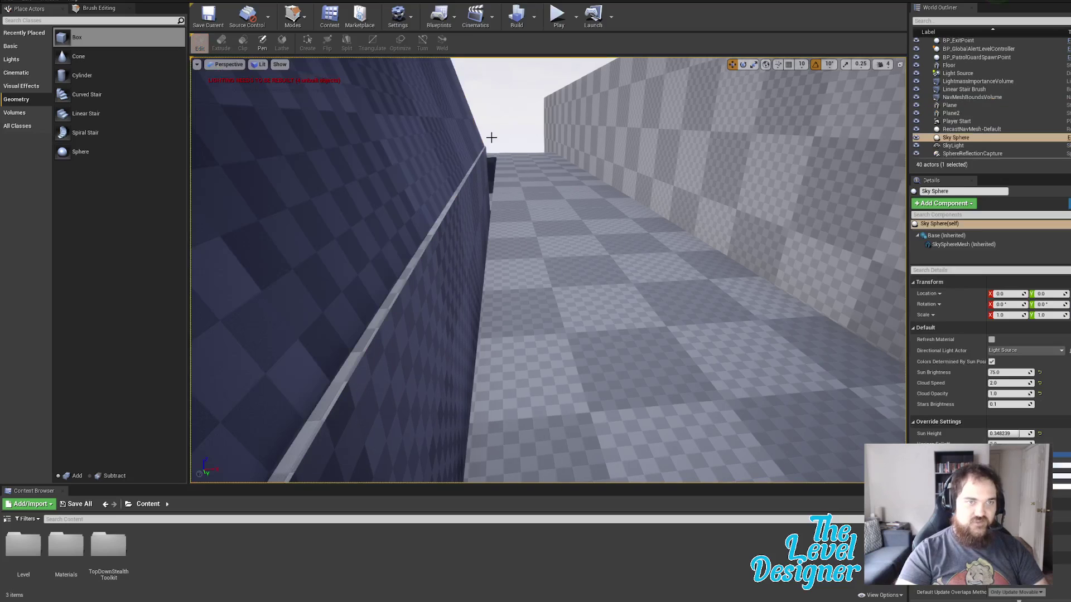
pyautogui.click(449, 168)
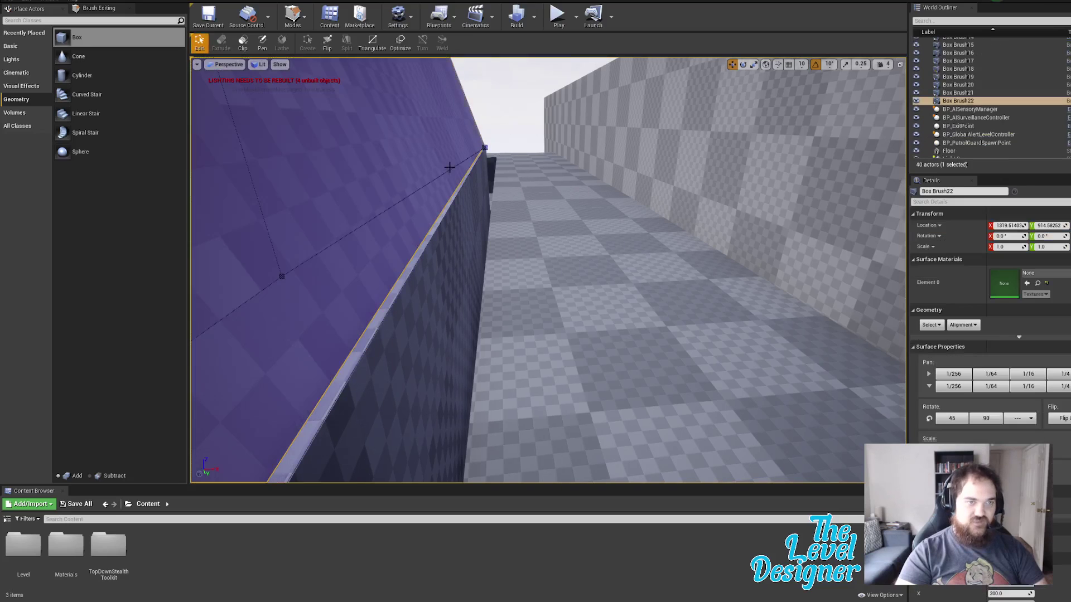
pyautogui.click(363, 332)
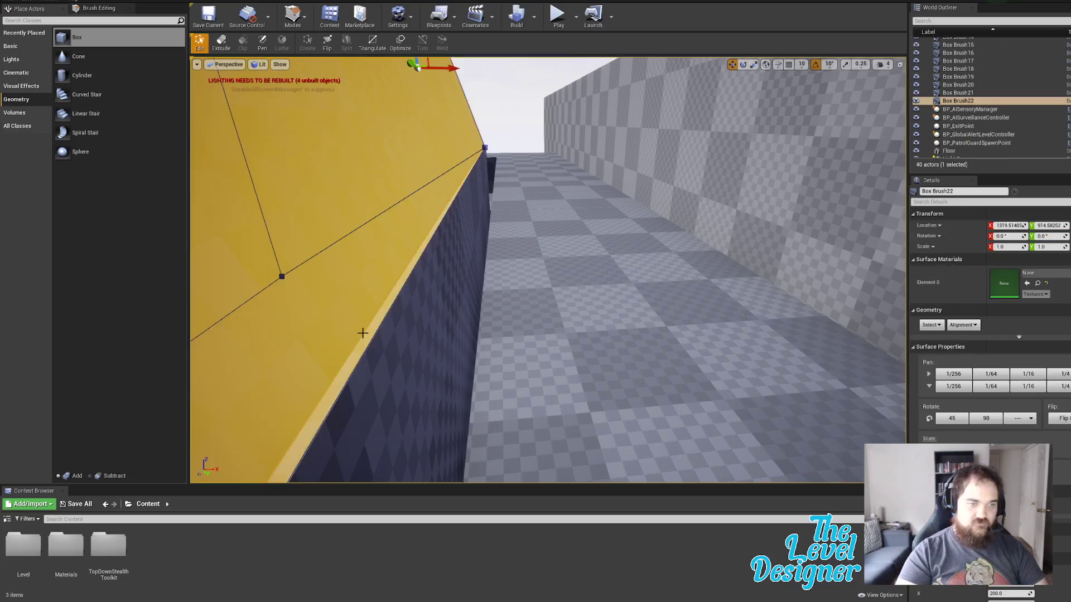
pyautogui.click(529, 109)
pyautogui.click(361, 341)
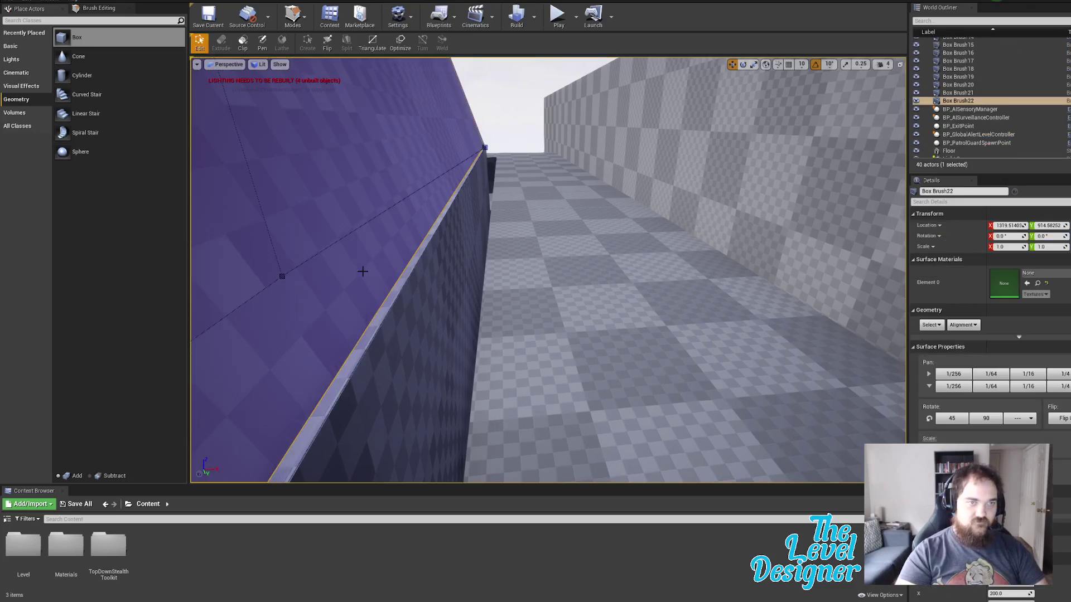
pyautogui.click(354, 346)
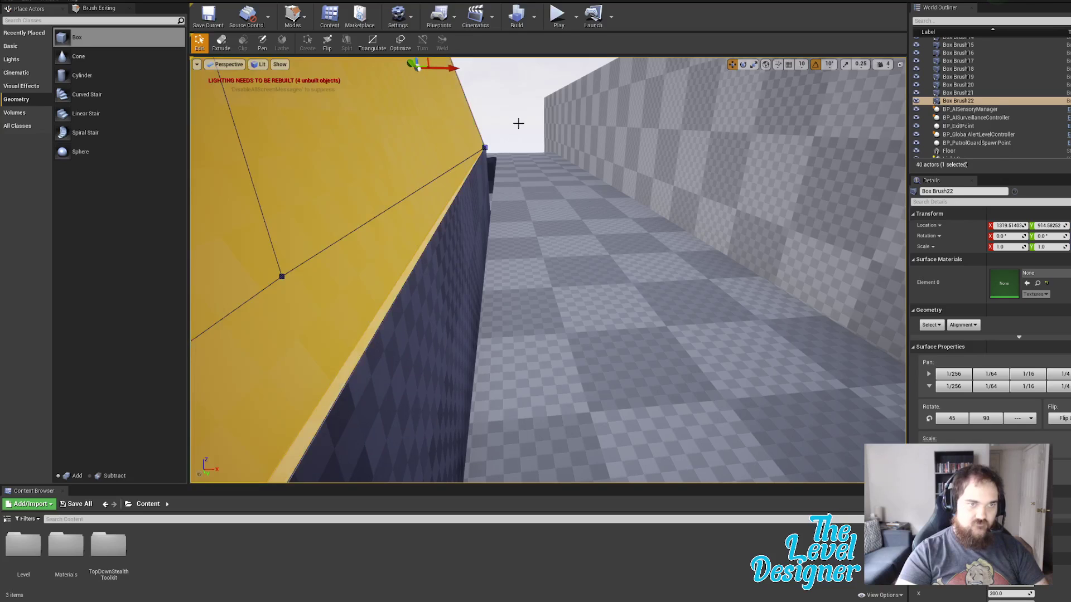
pyautogui.click(518, 121)
pyautogui.click(472, 201)
# Step: View Box Brush22 from inside the wall, check its side face, and clear the selection
pyautogui.moveTo(473, 201); pyautogui.dragTo(473, 146, button='right')
pyautogui.press('d')
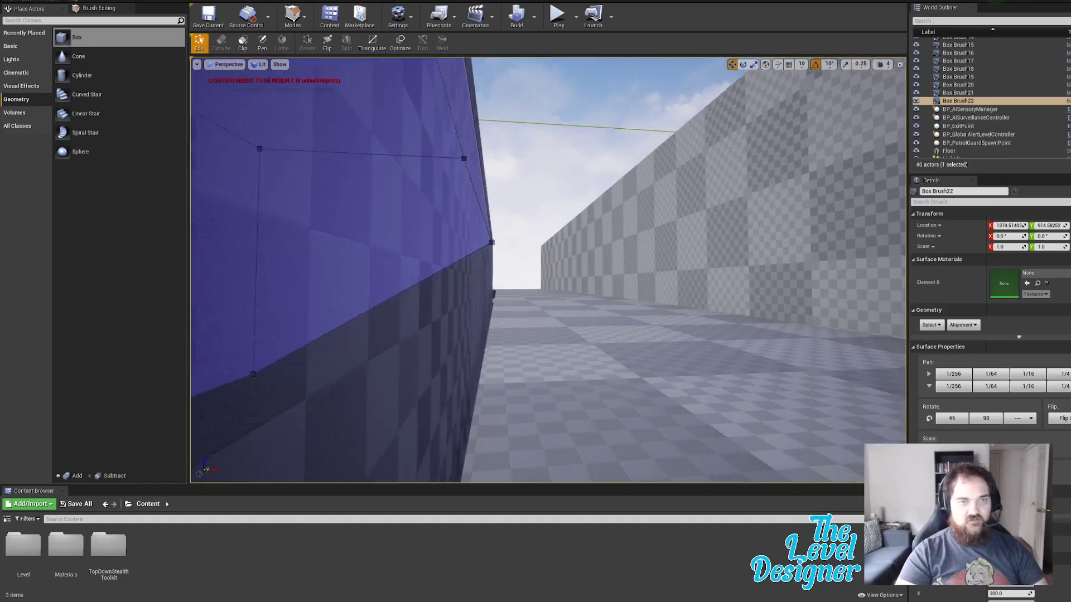
pyautogui.press('a')
pyautogui.press('e')
pyautogui.moveTo(549, 278); pyautogui.dragTo(531, 271, button='right')
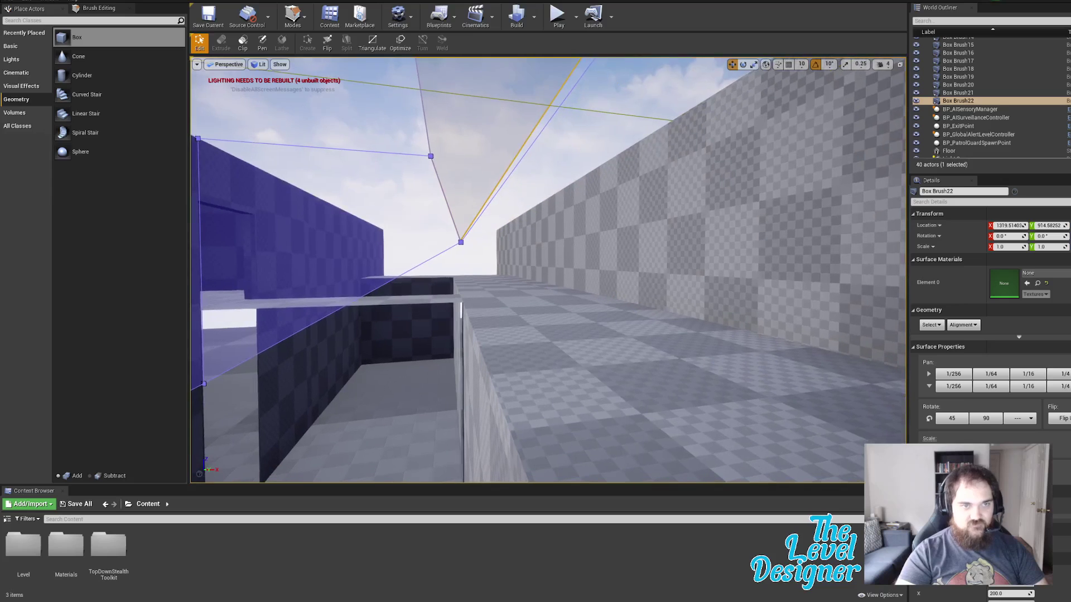
pyautogui.click(539, 119)
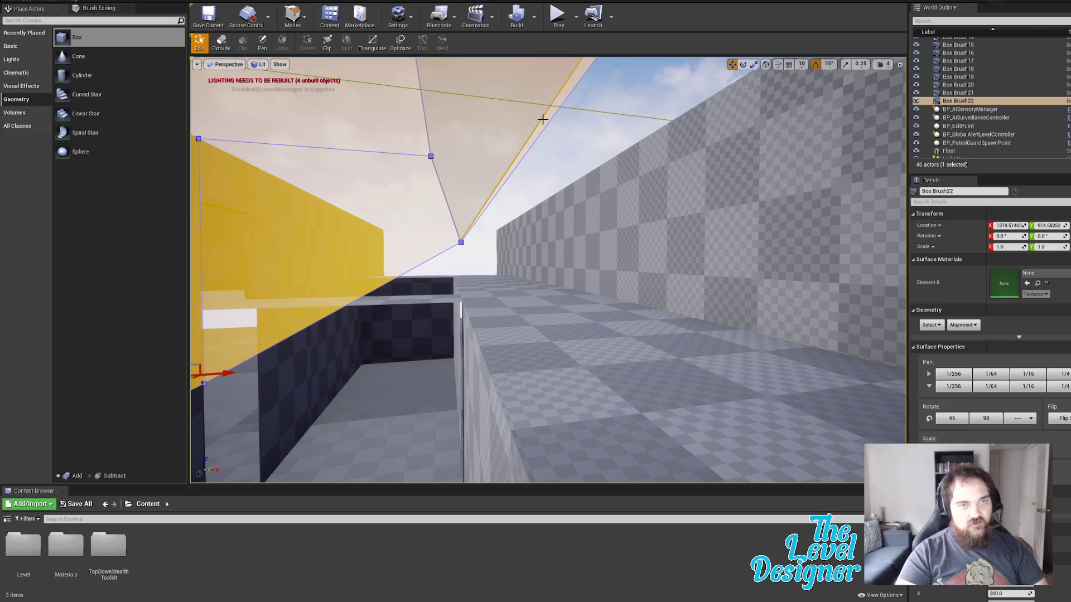
pyautogui.click(574, 132)
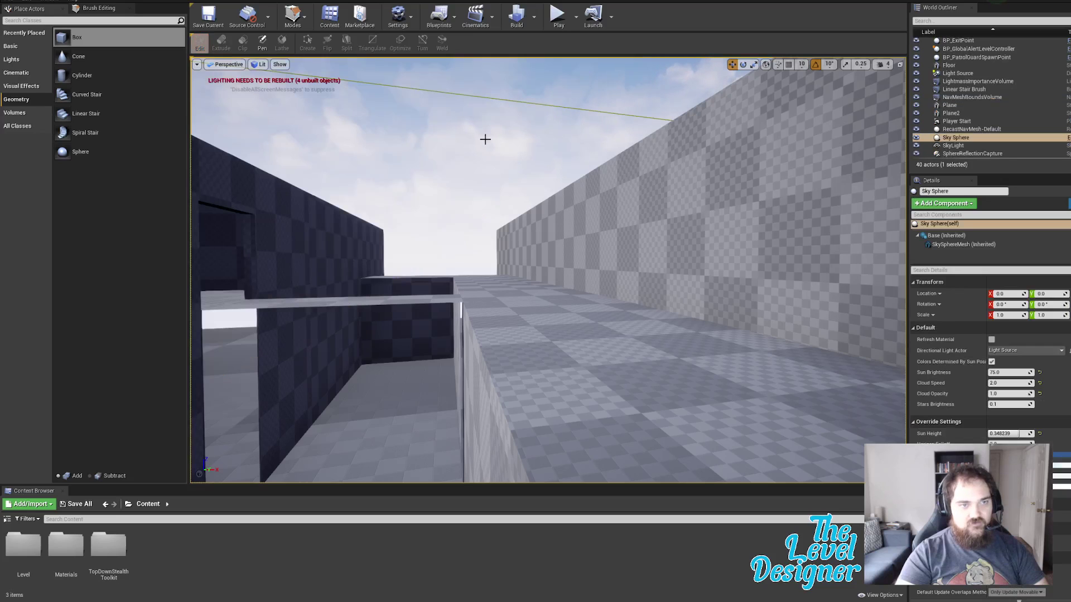
# Step: Reselect Box Brush22 to examine its end corner at the walkway, and clear the selection
pyautogui.moveTo(534, 165)
pyautogui.mouseDown(button='right')
pyautogui.moveTo(502, 160)
pyautogui.moveTo(490, 223)
pyautogui.mouseUp(button='right')
pyautogui.click(515, 218)
pyautogui.moveTo(394, 303); pyautogui.dragTo(394, 298, button='right')
pyautogui.moveTo(538, 287); pyautogui.dragTo(496, 245, button='right')
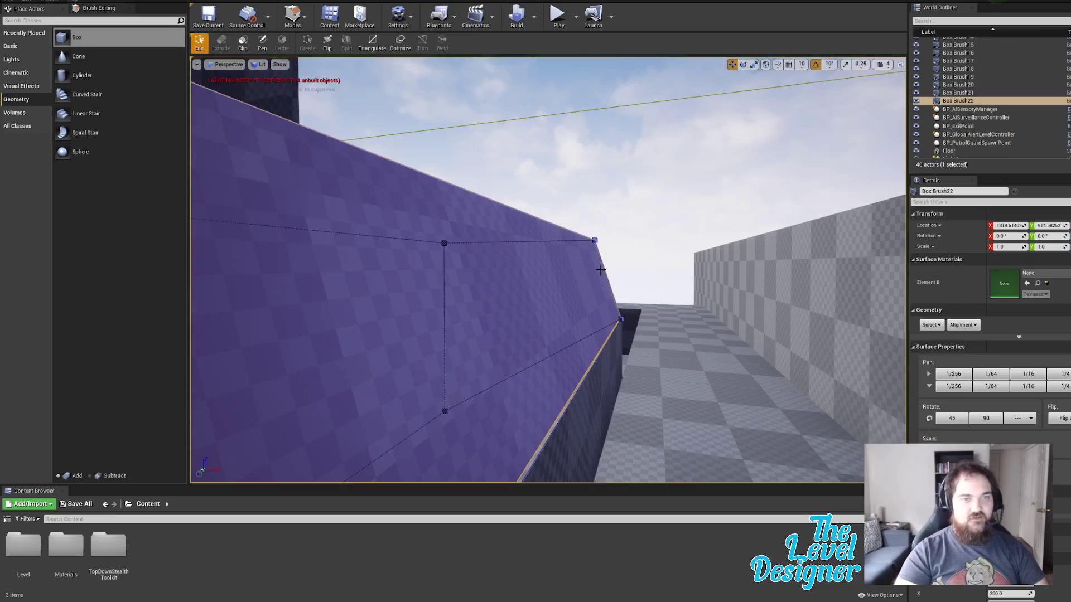
pyautogui.click(664, 207)
# Step: Duplicate Box Brush21 and move the copy along Y beside the passage opening in the opposite wall
pyautogui.moveTo(664, 206)
pyautogui.mouseDown(button='right')
pyautogui.moveTo(519, 228)
pyautogui.moveTo(446, 273)
pyautogui.moveTo(535, 284)
pyautogui.moveTo(564, 275)
pyautogui.moveTo(497, 259)
pyautogui.moveTo(474, 240)
pyautogui.moveTo(429, 240)
pyautogui.mouseUp(button='right')
pyautogui.moveTo(558, 233)
pyautogui.mouseDown(button='right')
pyautogui.moveTo(443, 292)
pyautogui.moveTo(504, 273)
pyautogui.mouseUp(button='right')
pyautogui.click(443, 292)
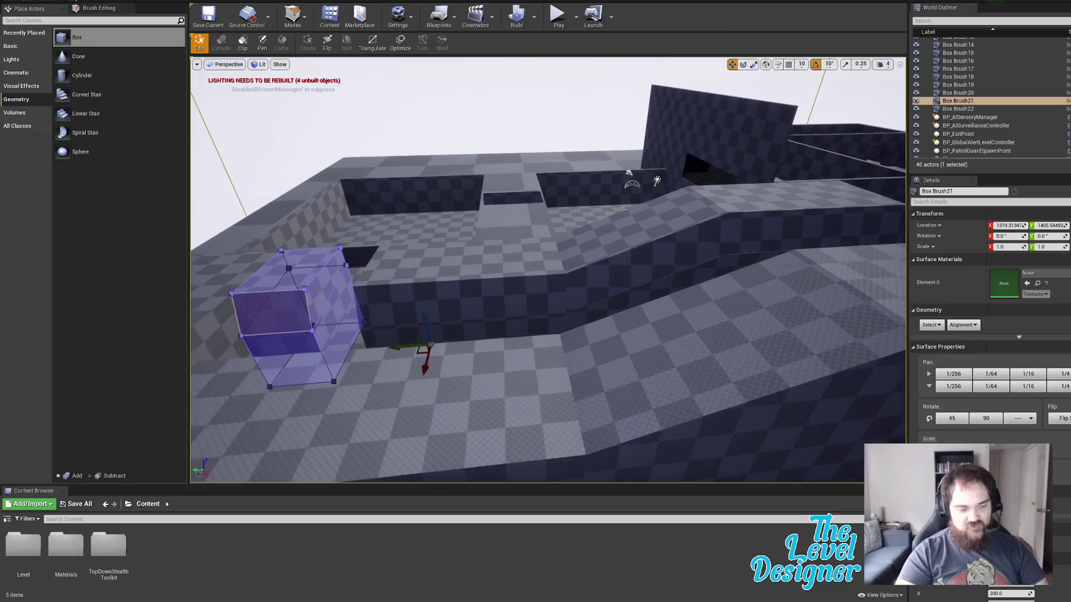
pyautogui.hotkey('ctrl', 'w')
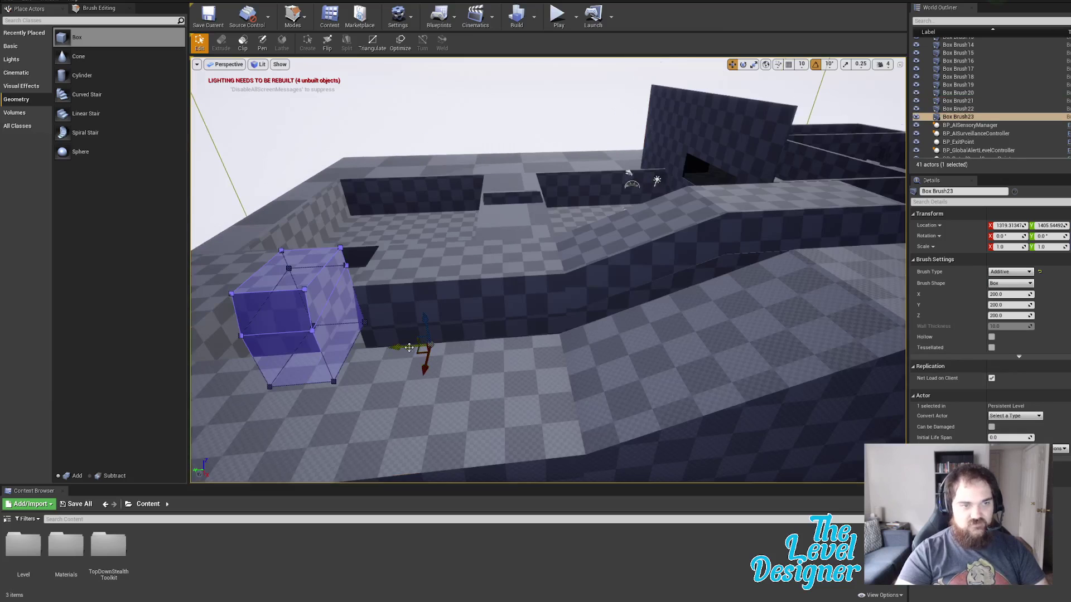
pyautogui.moveTo(397, 346); pyautogui.dragTo(841, 256)
pyautogui.moveTo(840, 256); pyautogui.dragTo(875, 260, button='right')
pyautogui.moveTo(552, 262)
pyautogui.mouseDown(button='right')
pyautogui.moveTo(535, 301)
pyautogui.moveTo(549, 304)
pyautogui.mouseUp(button='right')
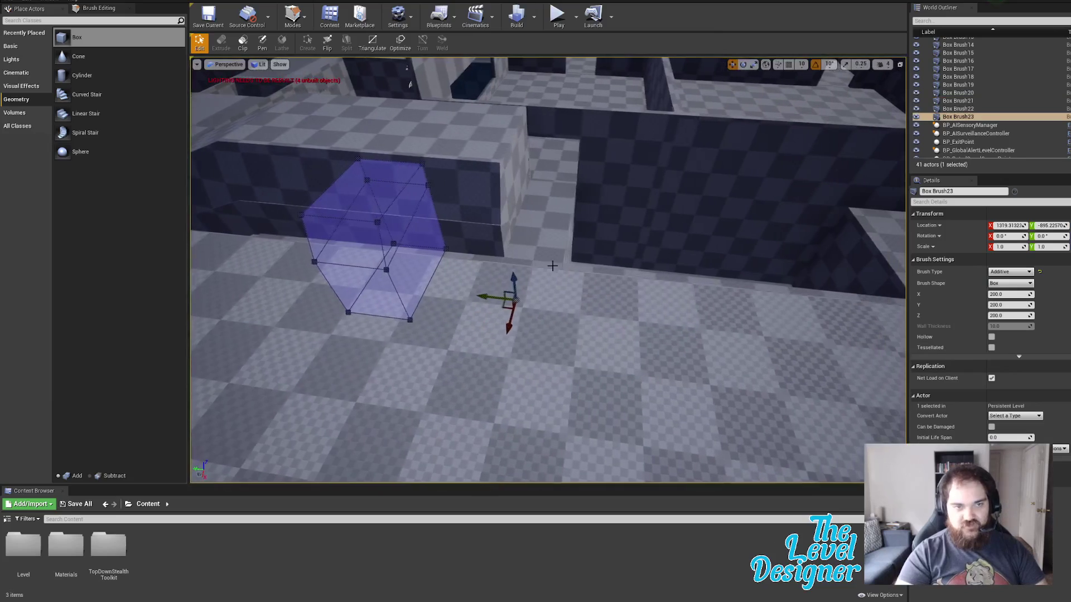
pyautogui.moveTo(483, 298); pyautogui.dragTo(656, 300)
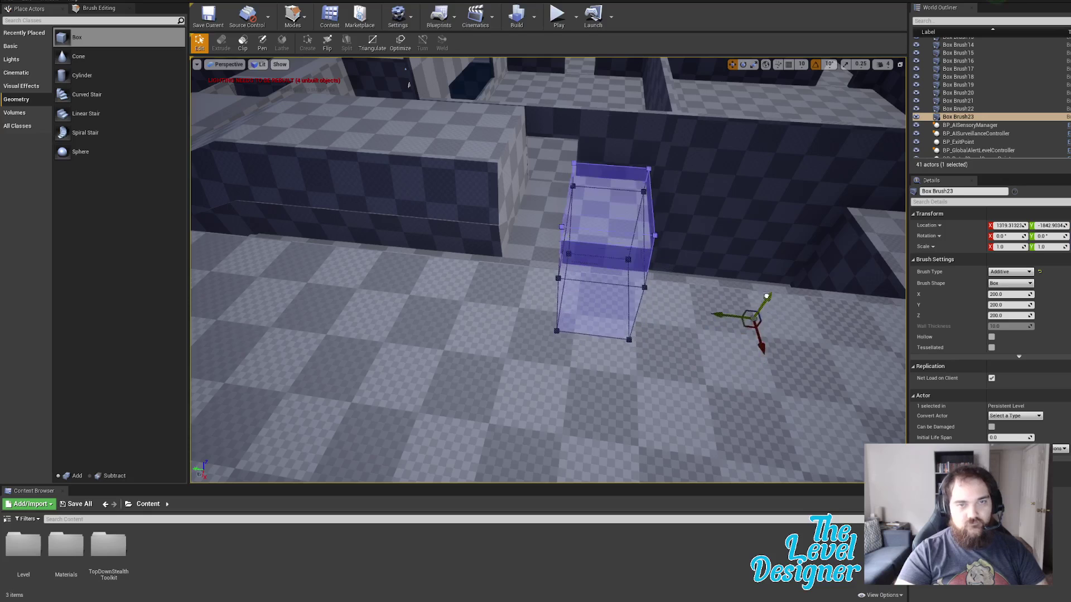
# Step: Raise the copied box brush along Z and nudge it slightly along Y at the edge of the passage opening
pyautogui.moveTo(759, 308); pyautogui.dragTo(795, 255)
pyautogui.moveTo(673, 220)
pyautogui.mouseDown(button='right')
pyautogui.moveTo(704, 225)
pyautogui.moveTo(730, 195)
pyautogui.mouseUp(button='right')
pyautogui.press('w')
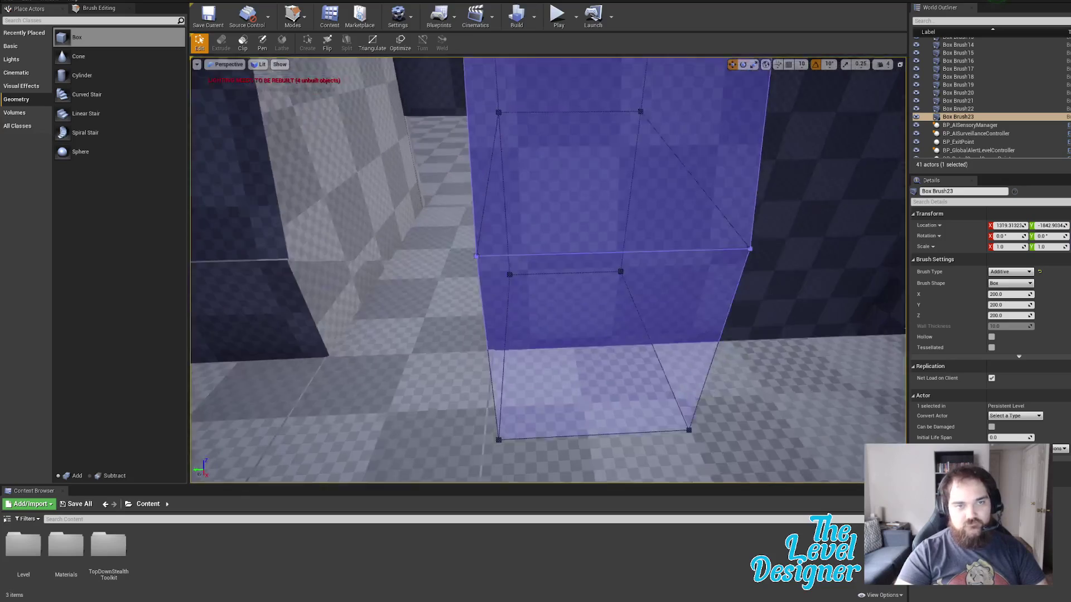
pyautogui.moveTo(786, 243); pyautogui.dragTo(743, 258, button='right')
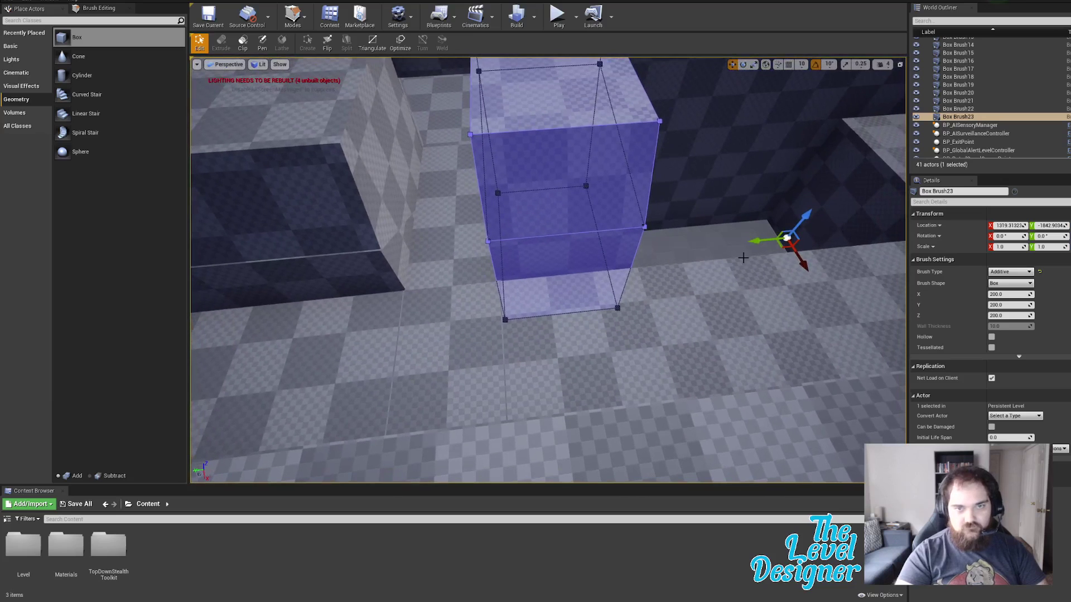
pyautogui.moveTo(757, 239)
pyautogui.mouseDown()
pyautogui.moveTo(769, 239)
pyautogui.moveTo(760, 239)
pyautogui.mouseUp()
pyautogui.press('a')
pyautogui.moveTo(759, 239)
pyautogui.mouseDown(button='right')
pyautogui.moveTo(746, 226)
pyautogui.moveTo(759, 232)
pyautogui.moveTo(709, 230)
pyautogui.mouseUp(button='right')
pyautogui.press('w')
pyautogui.press('d')
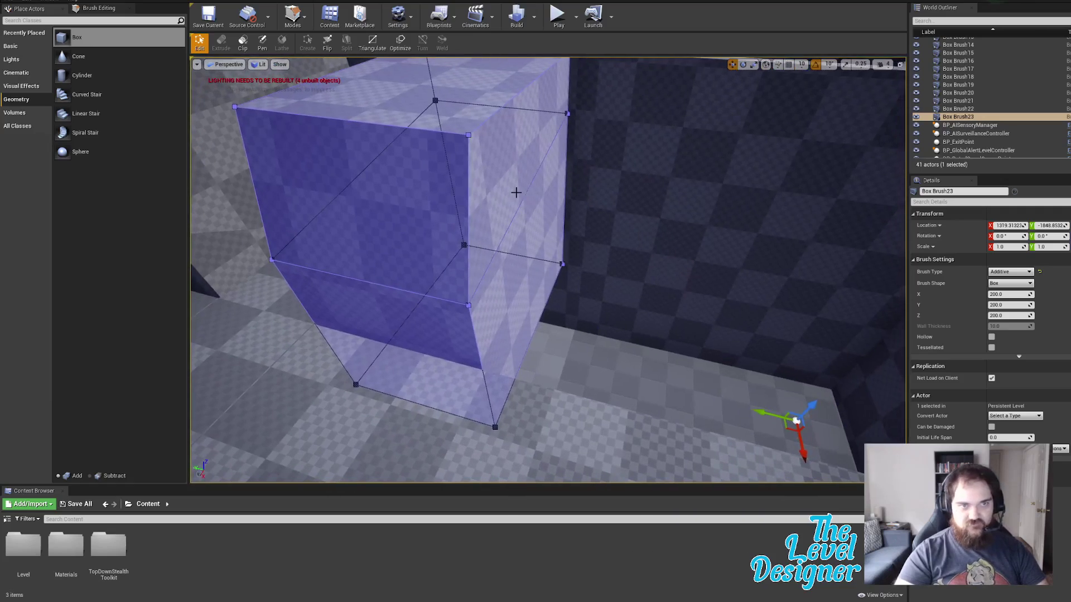
# Step: Select the copied brush's side face and stretch it along Y toward the raised block at the wall's far end
pyautogui.click(529, 204)
pyautogui.keyDown('ctrl'); pyautogui.click(537, 222); pyautogui.keyUp('ctrl')
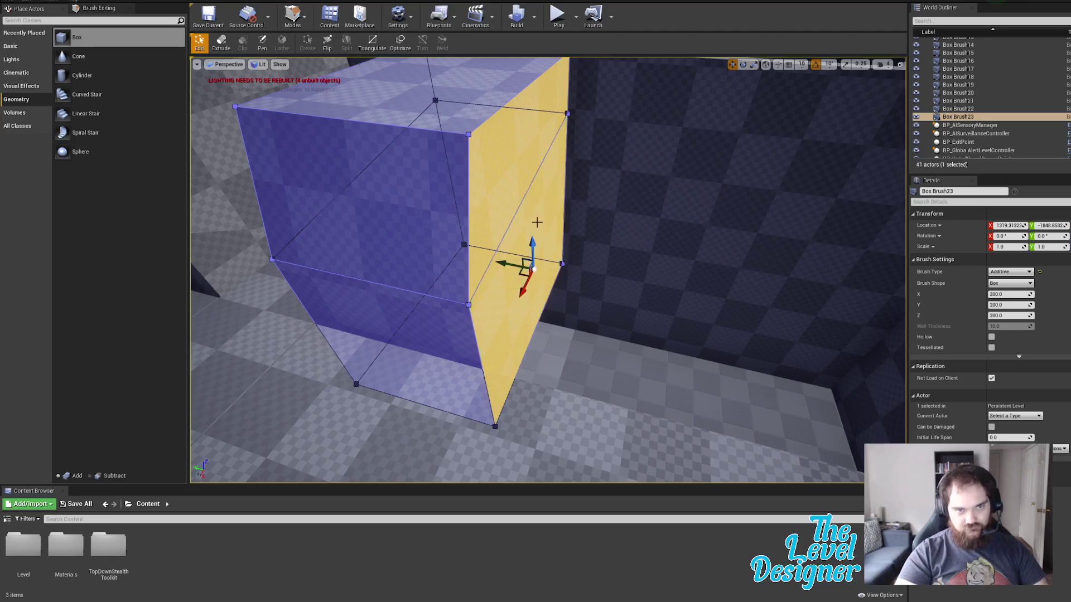
pyautogui.press('d')
pyautogui.moveTo(584, 251); pyautogui.dragTo(647, 251, button='right')
pyautogui.press('s')
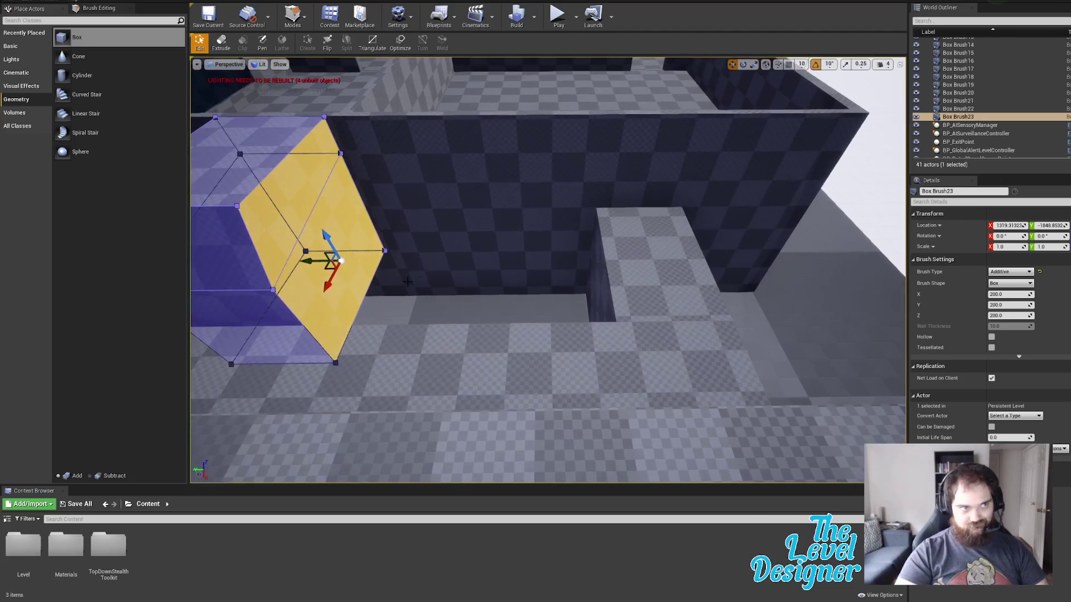
pyautogui.moveTo(308, 260); pyautogui.dragTo(574, 272)
# Step: Select Box Brush20's end face, pull it back along Y to shorten the wall, and fine-tune its position
pyautogui.press('d')
pyautogui.moveTo(575, 272)
pyautogui.mouseDown(button='right')
pyautogui.moveTo(608, 272)
pyautogui.moveTo(566, 269)
pyautogui.moveTo(577, 240)
pyautogui.moveTo(412, 273)
pyautogui.moveTo(402, 296)
pyautogui.mouseUp(button='right')
pyautogui.press('d')
pyautogui.press('a')
pyautogui.press('d')
pyautogui.click(417, 320)
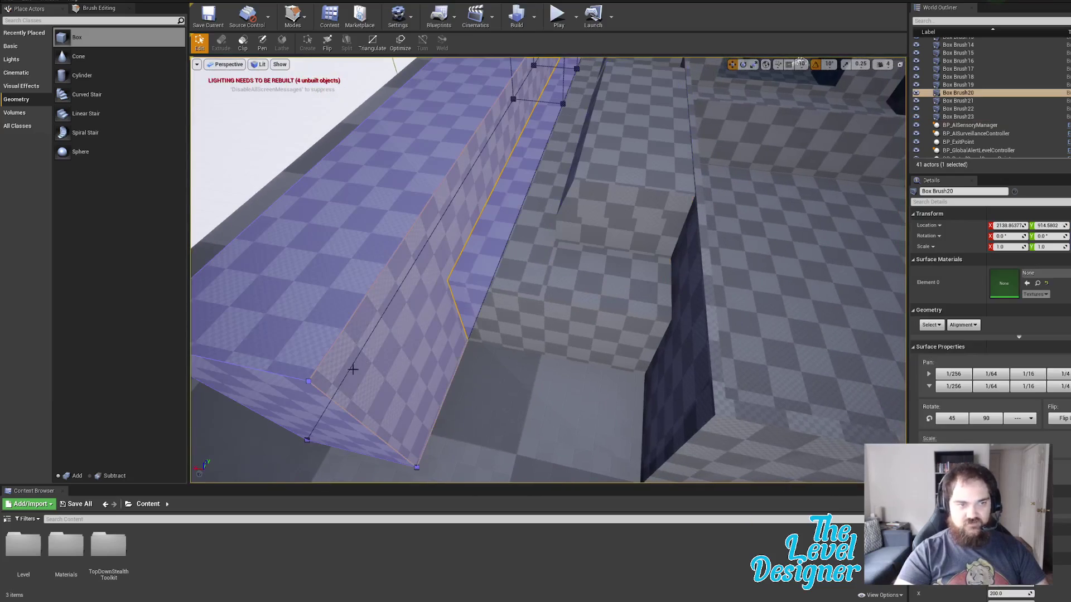
pyautogui.click(305, 401)
pyautogui.press('d')
pyautogui.moveTo(307, 400); pyautogui.dragTo(267, 390, button='right')
pyautogui.click(437, 324)
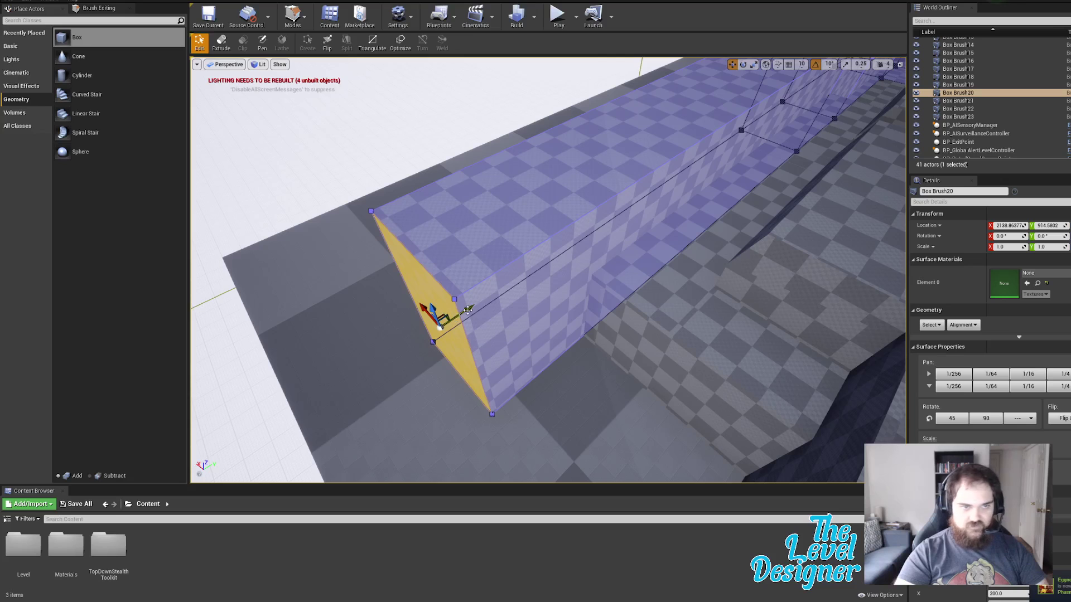
pyautogui.moveTo(468, 310)
pyautogui.mouseDown()
pyautogui.moveTo(538, 258)
pyautogui.moveTo(596, 262)
pyautogui.mouseUp()
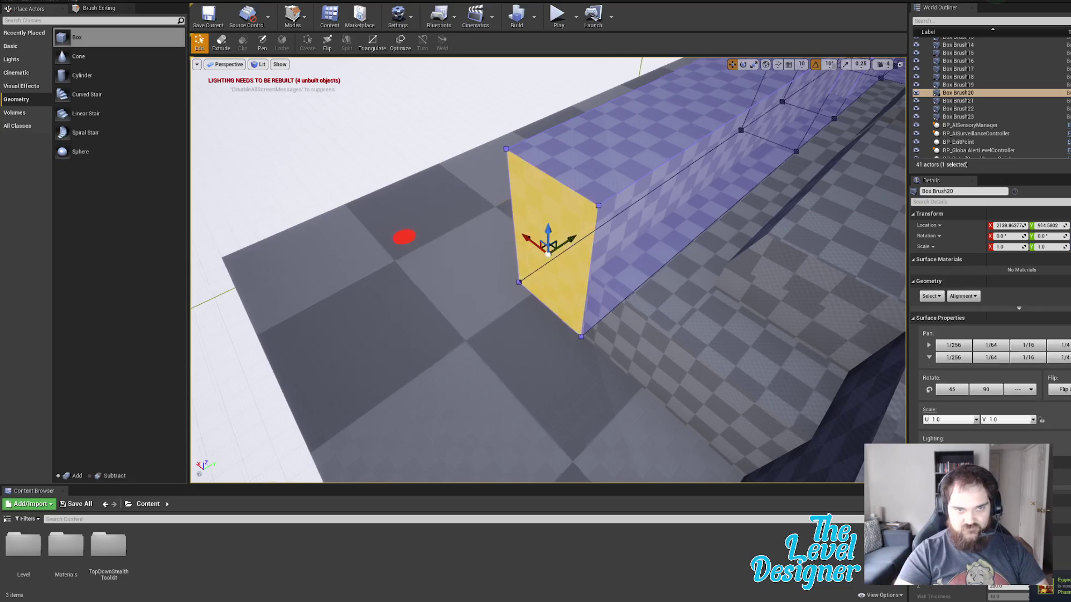
pyautogui.press('d')
pyautogui.moveTo(598, 259); pyautogui.dragTo(513, 257, button='right')
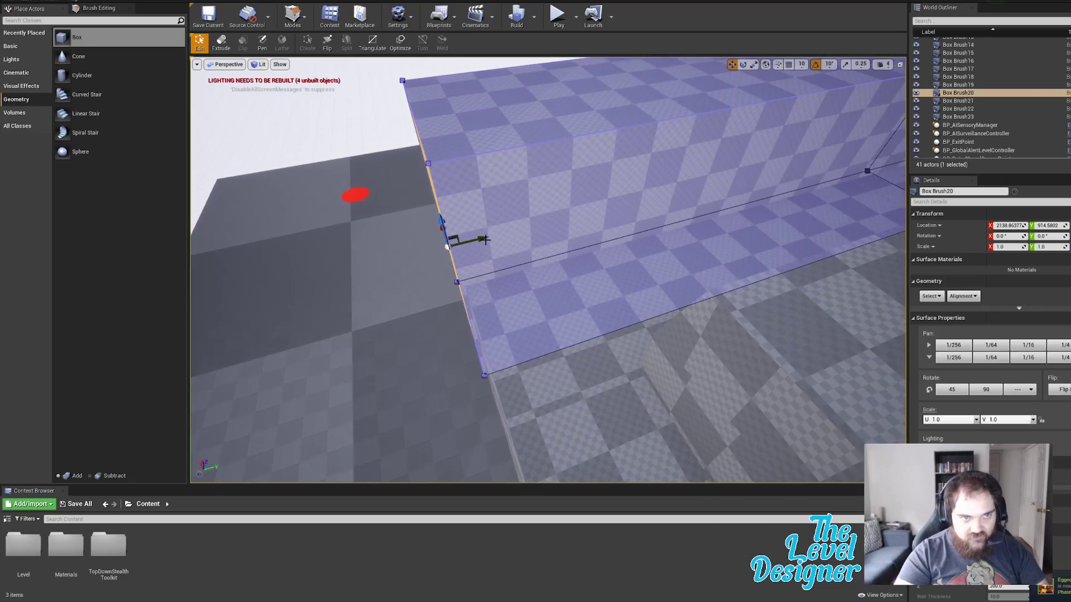
pyautogui.moveTo(482, 238); pyautogui.dragTo(488, 240)
# Step: Extrude Box Brush20's end face outward in line with the wall, and select the new segment's inner side face
pyautogui.press('a')
pyautogui.moveTo(488, 240); pyautogui.dragTo(591, 243, button='right')
pyautogui.click(221, 42)
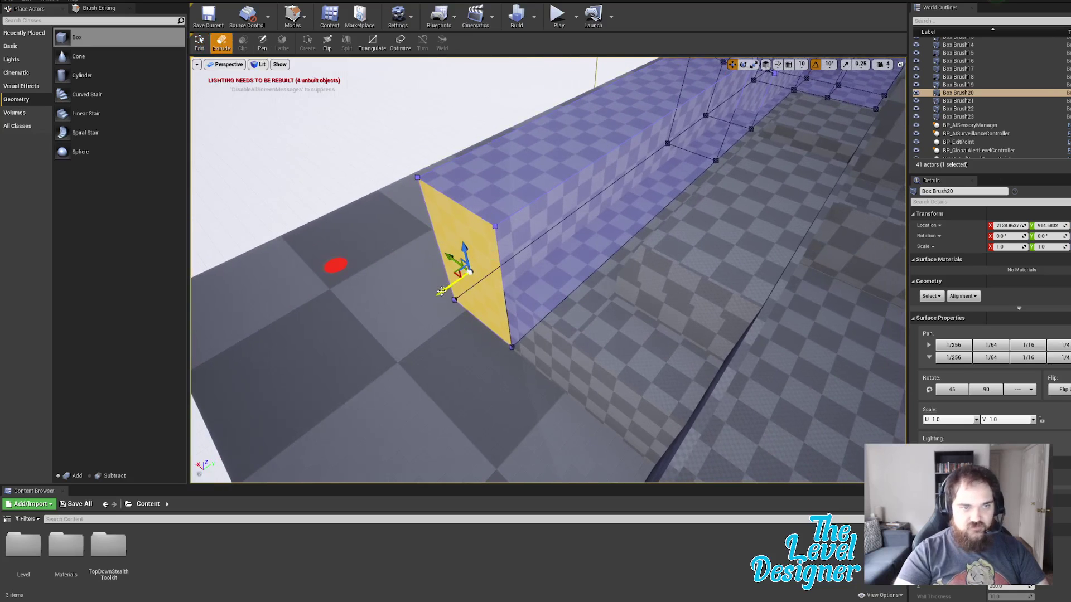
pyautogui.moveTo(441, 291); pyautogui.dragTo(270, 370)
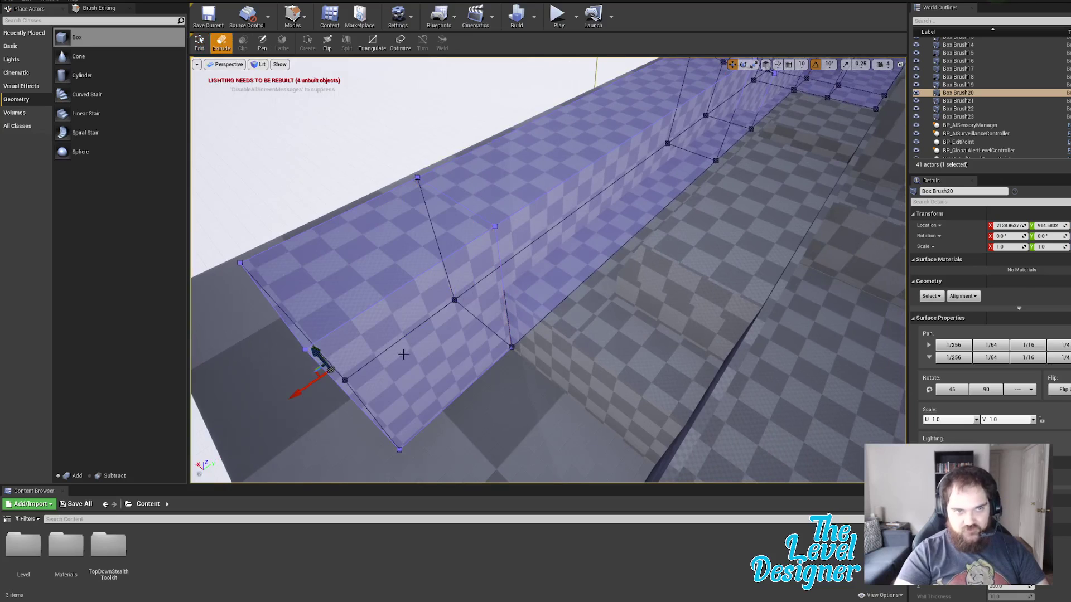
pyautogui.click(446, 355)
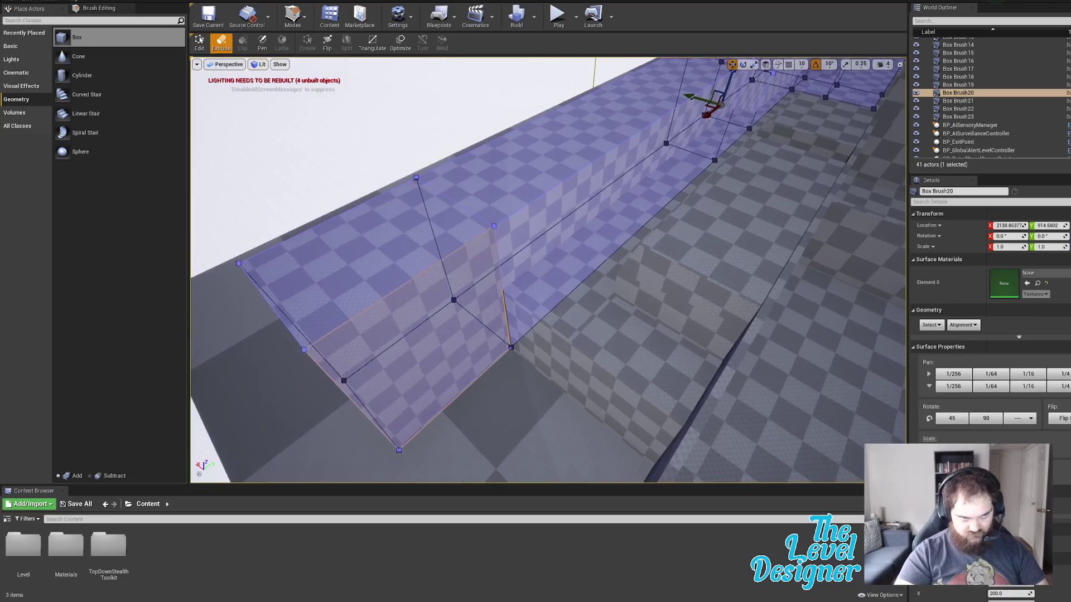
# Step: Extrude the inner side face of Box Brush20's end segment sideways so the wall turns the corner
pyautogui.click(488, 331)
pyautogui.moveTo(466, 369)
pyautogui.mouseDown()
pyautogui.moveTo(524, 436)
pyautogui.moveTo(686, 402)
pyautogui.mouseUp()
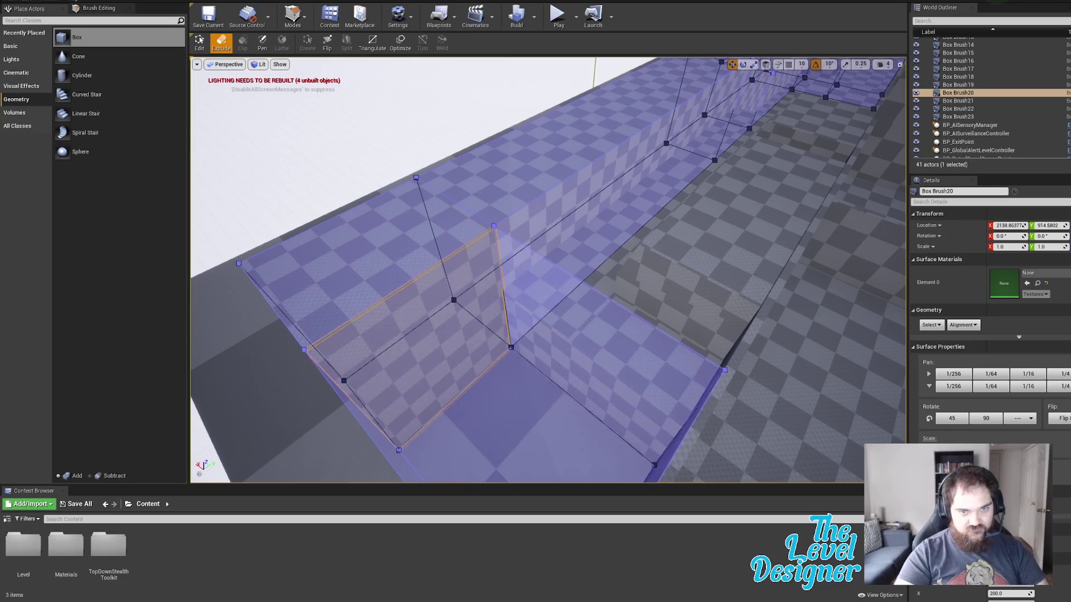
pyautogui.moveTo(670, 278); pyautogui.dragTo(666, 80, button='right')
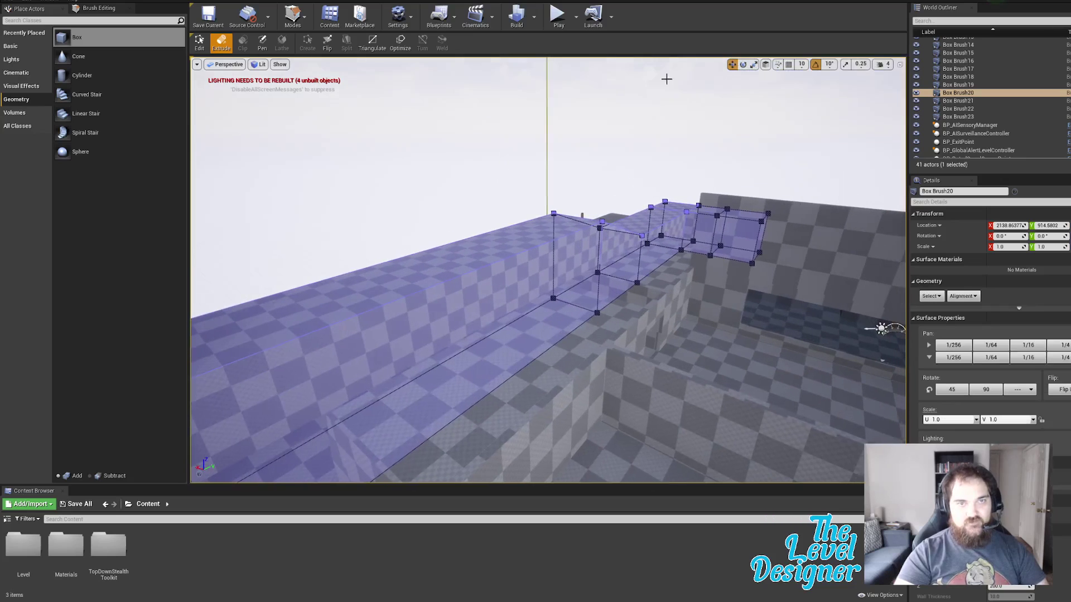
# Step: Start a play test of the level with the SHG loadout
pyautogui.click(558, 17)
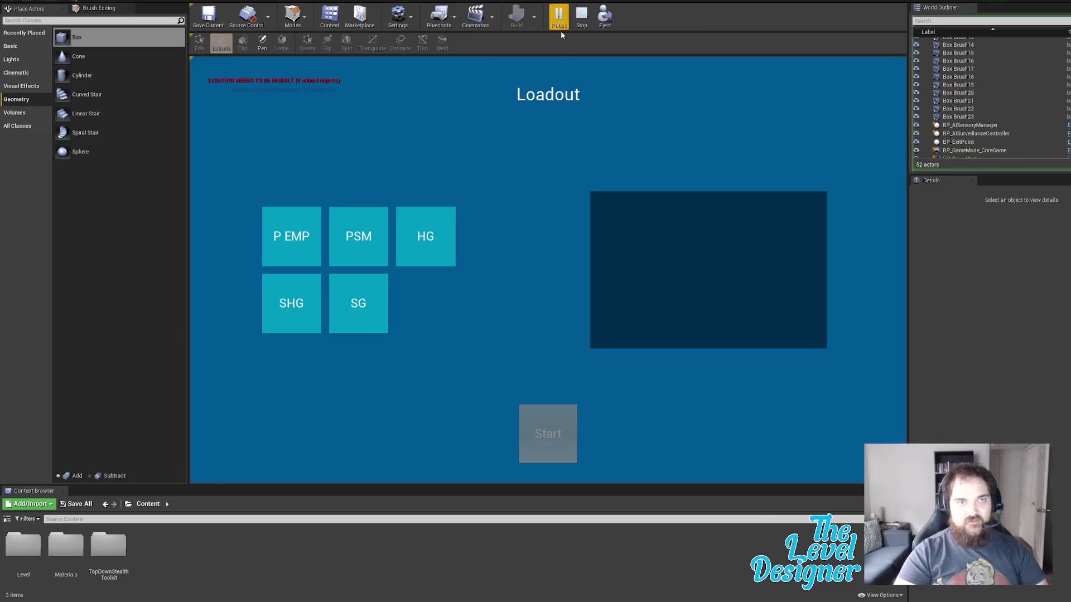
pyautogui.click(267, 315)
pyautogui.click(548, 433)
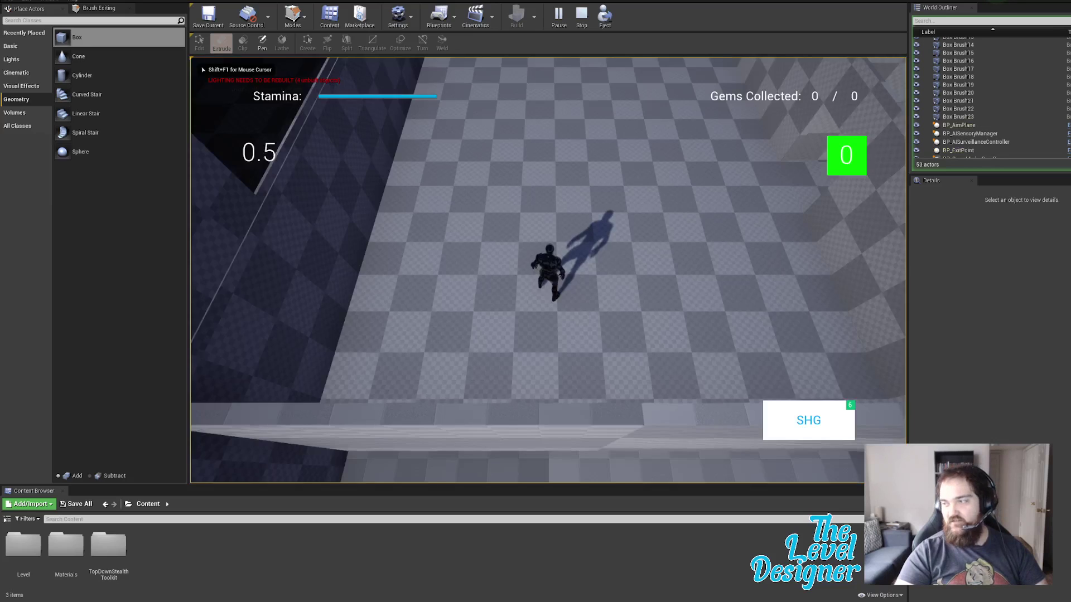
# Step: Run the character from the start room through the wall openings and into the narrow passage
pyautogui.press('w')
pyautogui.press('d')
pyautogui.press('shift')
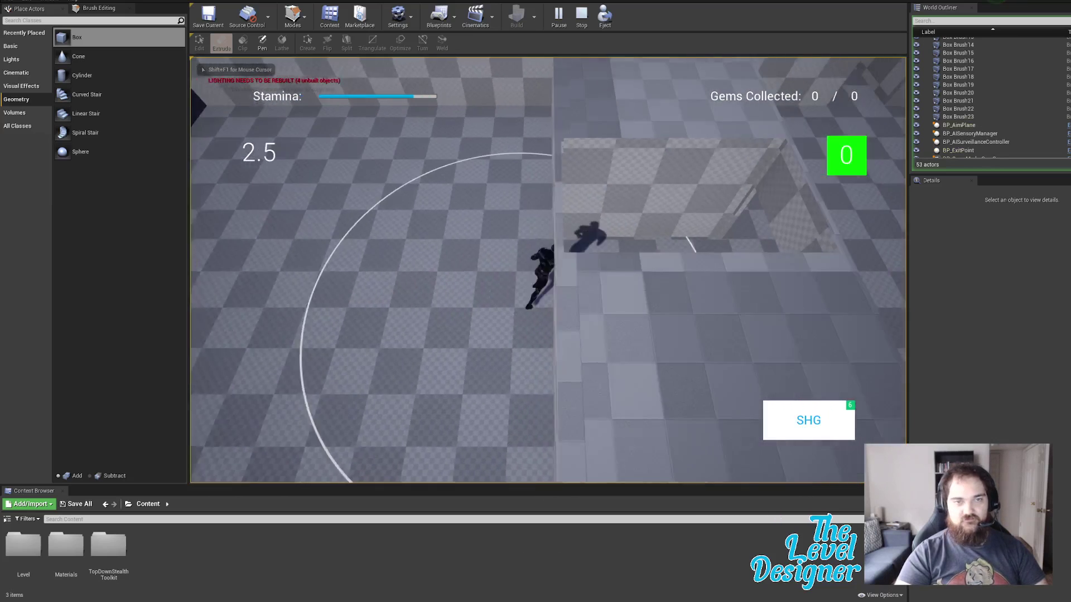
pyautogui.hotkey('shift', 'w')
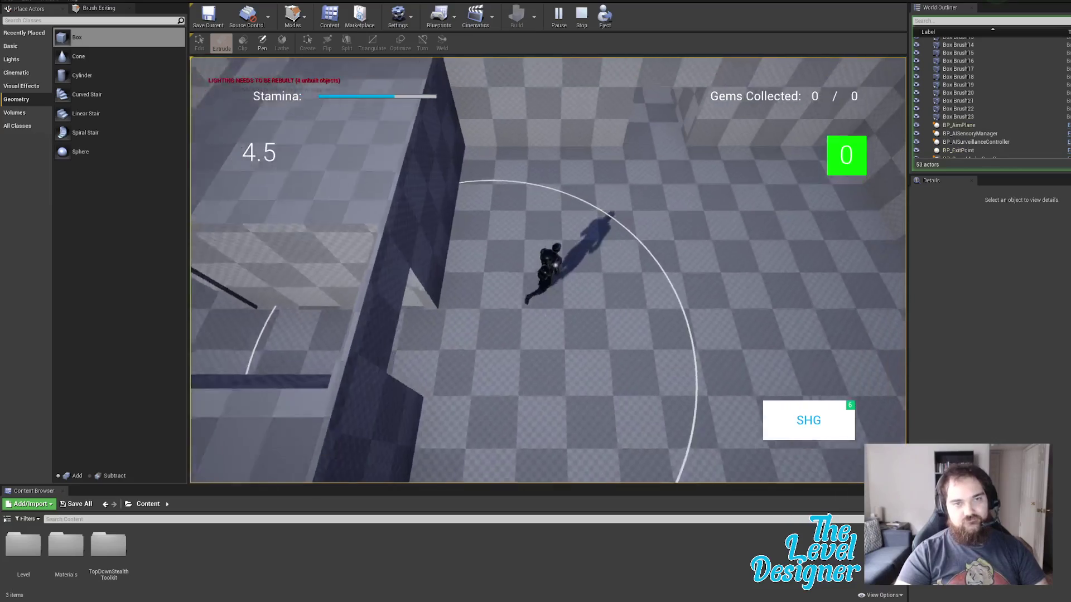
pyautogui.hotkey('shift', 'w')
pyautogui.press('d')
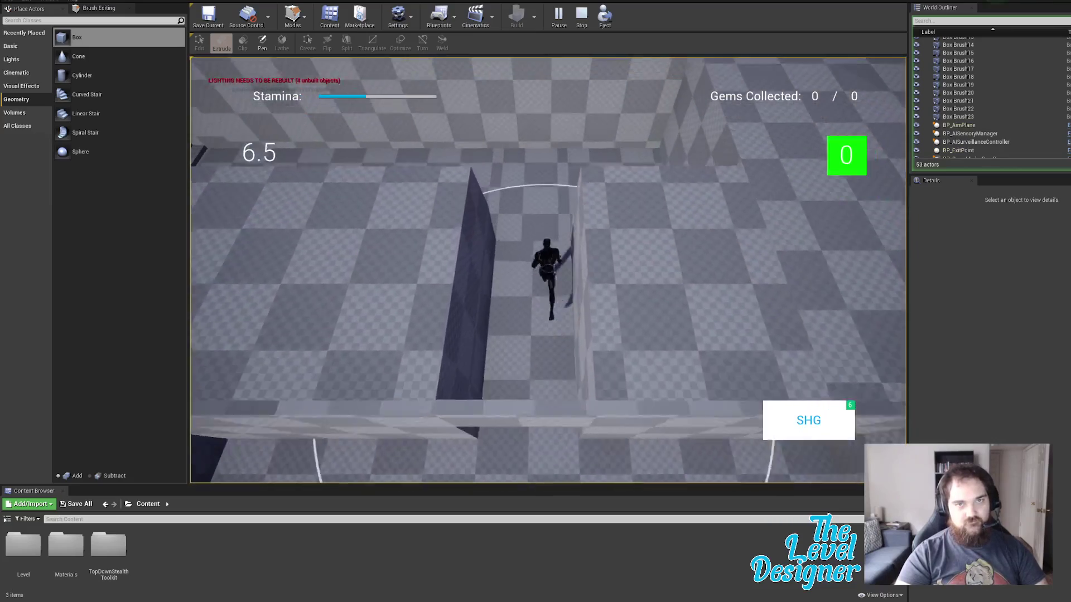
# Step: Run the character up the stairs and along the raised walkway, and end the play test
pyautogui.press('a')
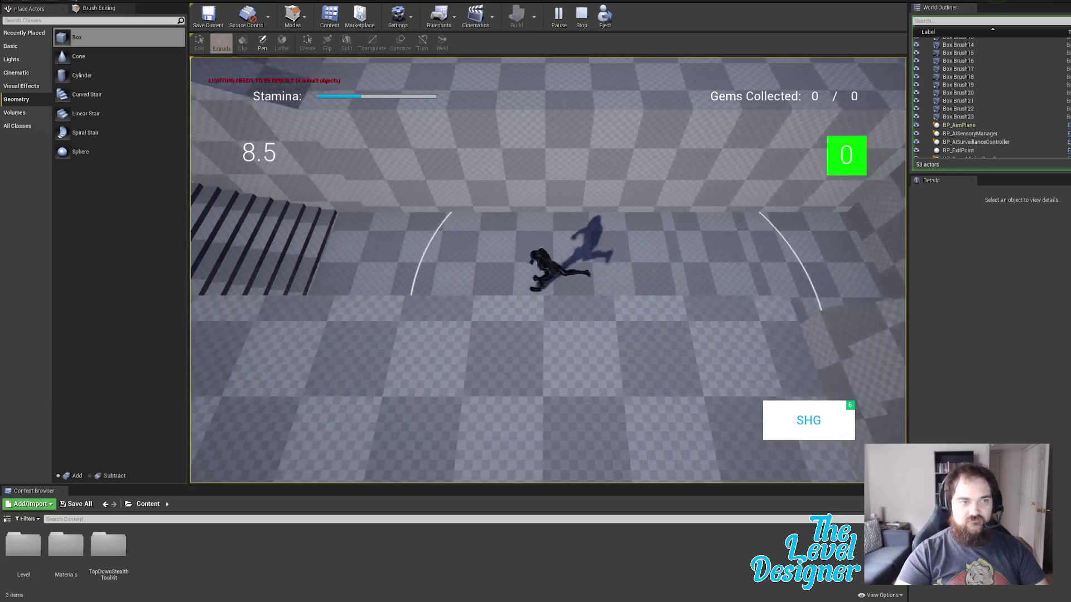
pyautogui.hotkey('shift', 'w')
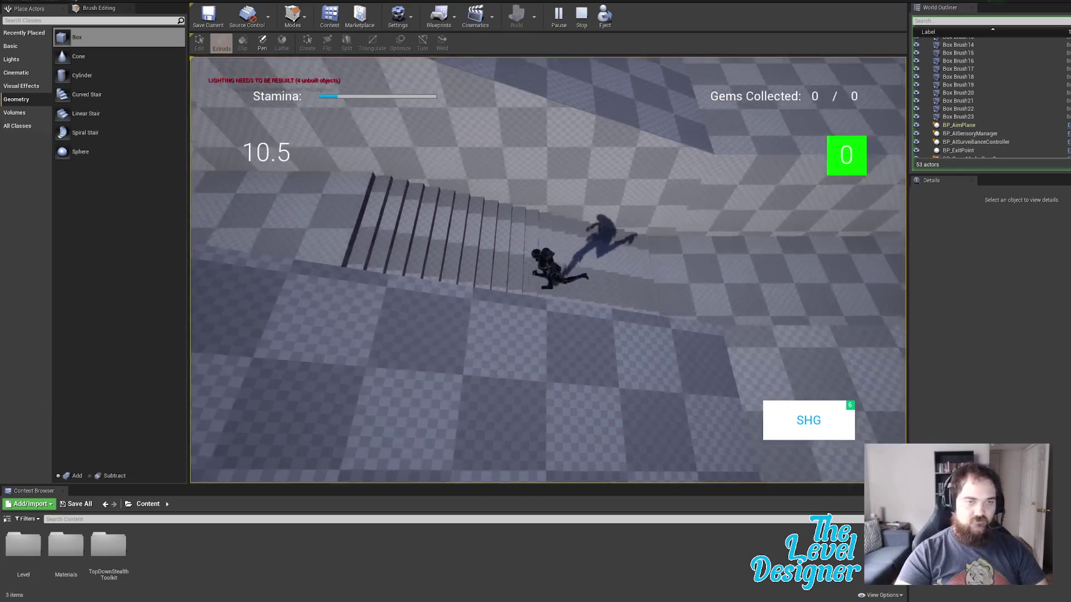
pyautogui.press('a')
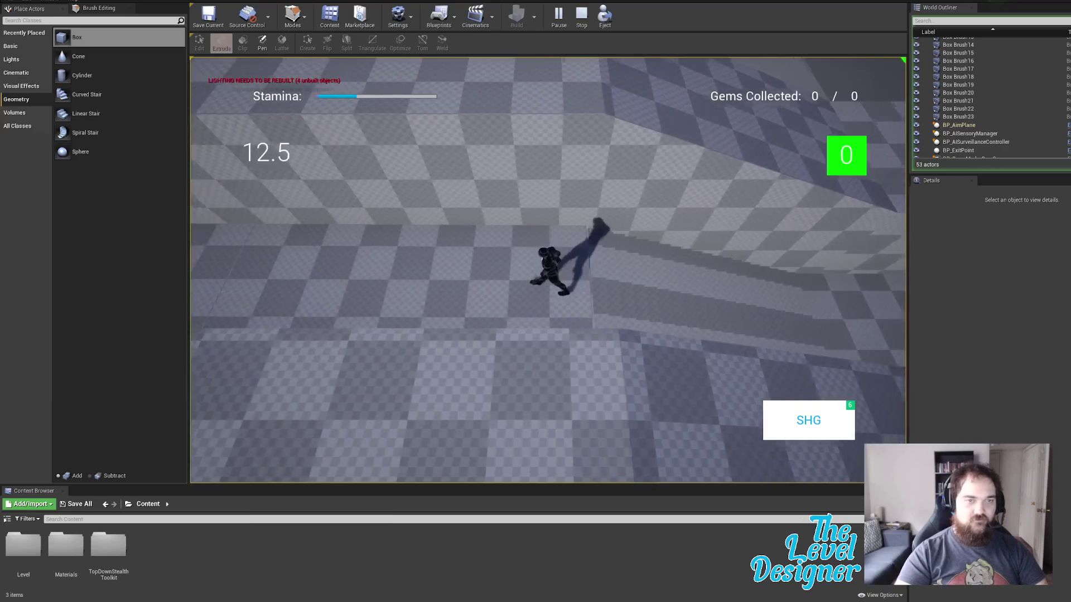
pyautogui.hotkey('shift', 'a')
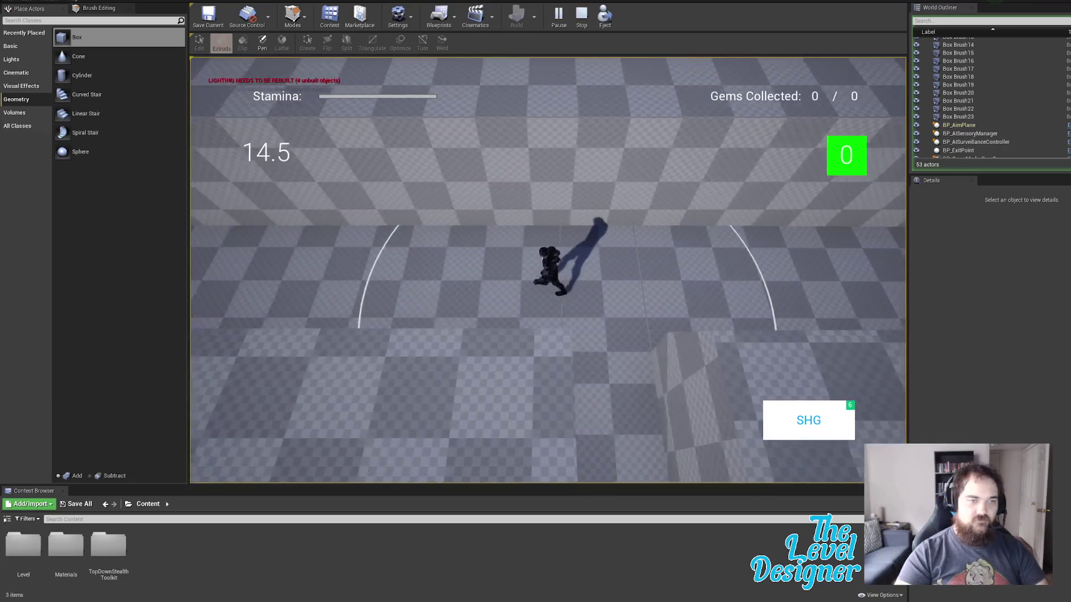
pyautogui.press('a')
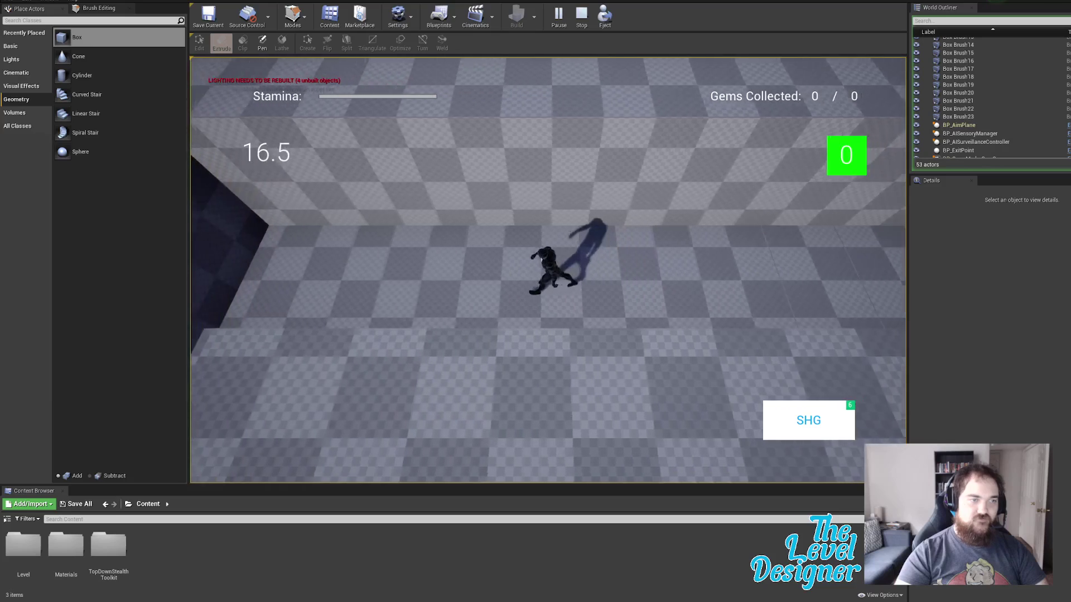
pyautogui.press('a')
pyautogui.press('s')
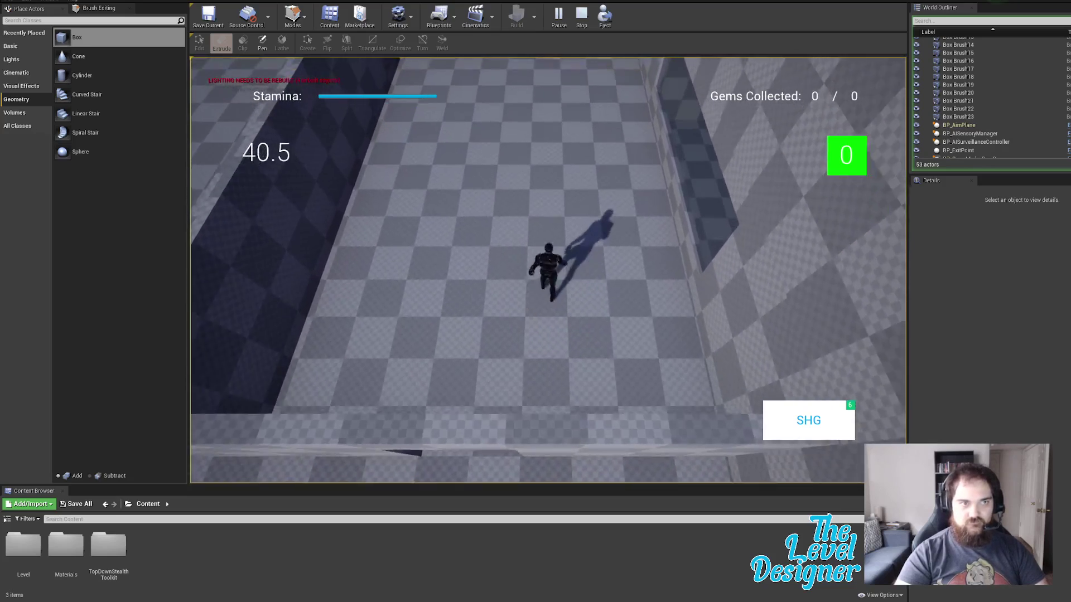
pyautogui.press('Escape')
# Step: Browse to the PatrolGuards folder in the TopDownStealthToolkit AI blueprints and look over the walled rooms
pyautogui.moveTo(647, 256)
pyautogui.mouseDown(button='right')
pyautogui.moveTo(686, 187)
pyautogui.moveTo(669, 195)
pyautogui.moveTo(683, 192)
pyautogui.mouseUp(button='right')
pyautogui.press('s')
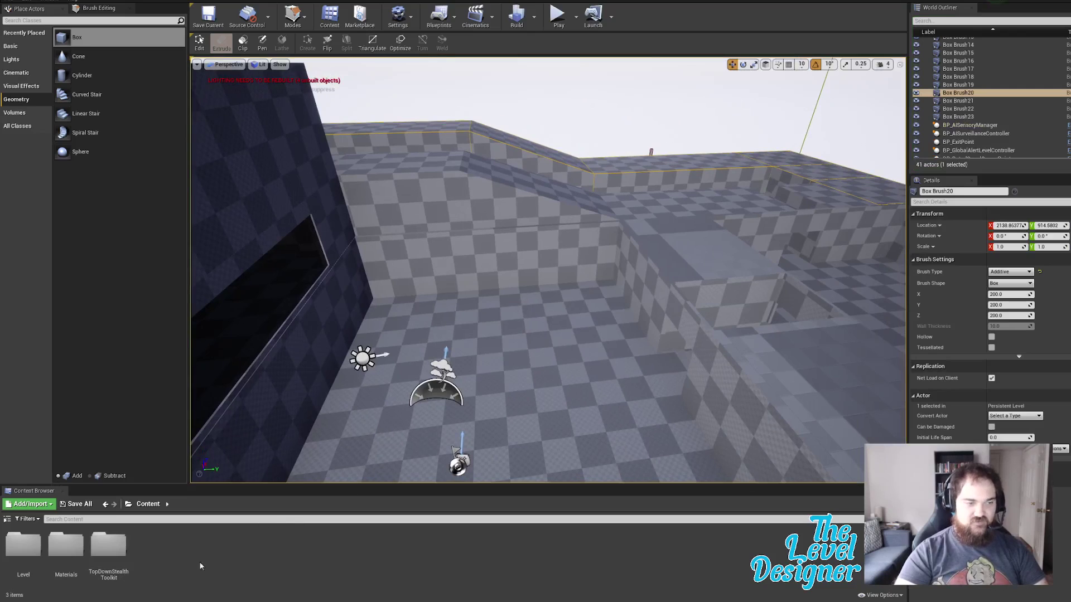
pyautogui.doubleClick(109, 547)
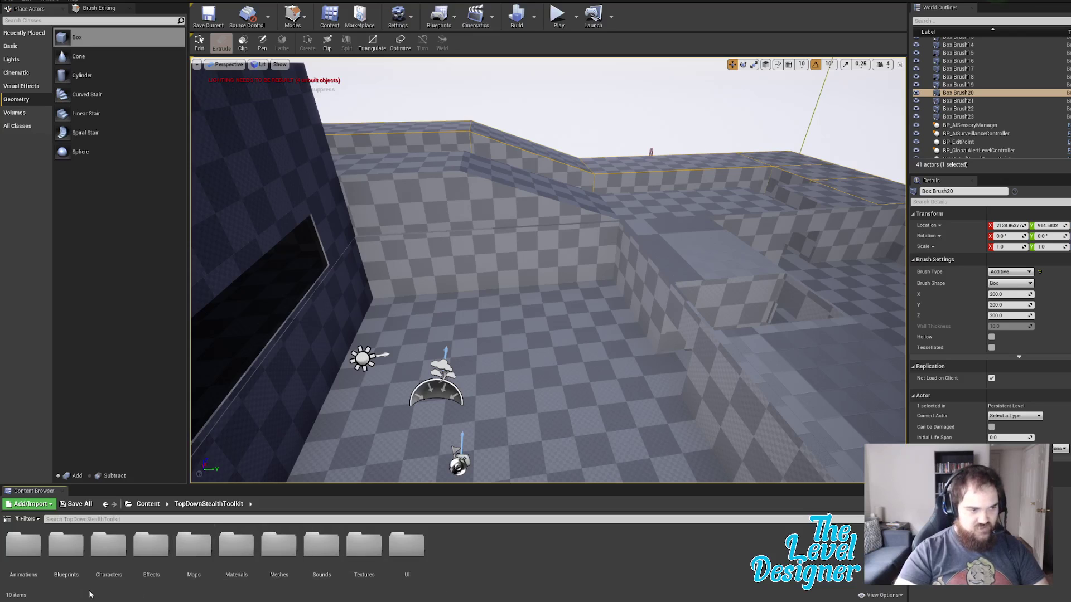
pyautogui.doubleClick(65, 545)
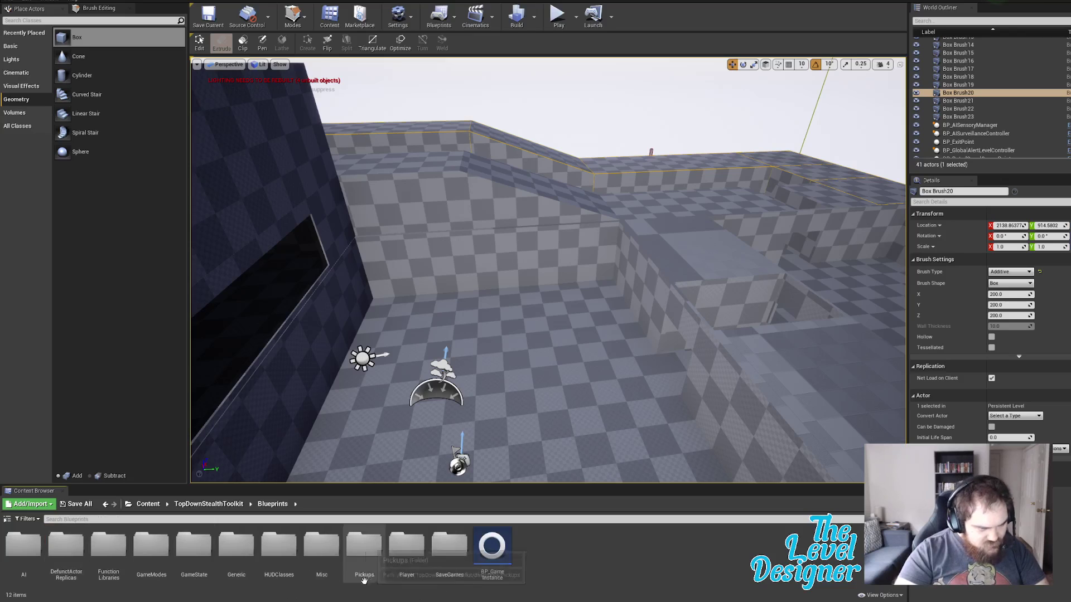
pyautogui.doubleClick(23, 545)
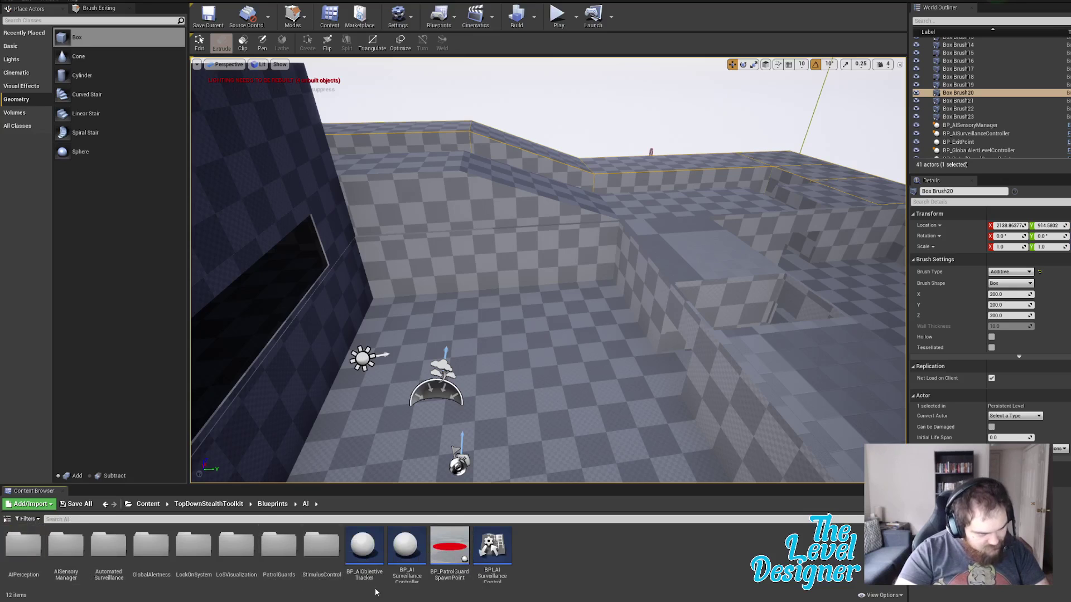
pyautogui.doubleClick(270, 546)
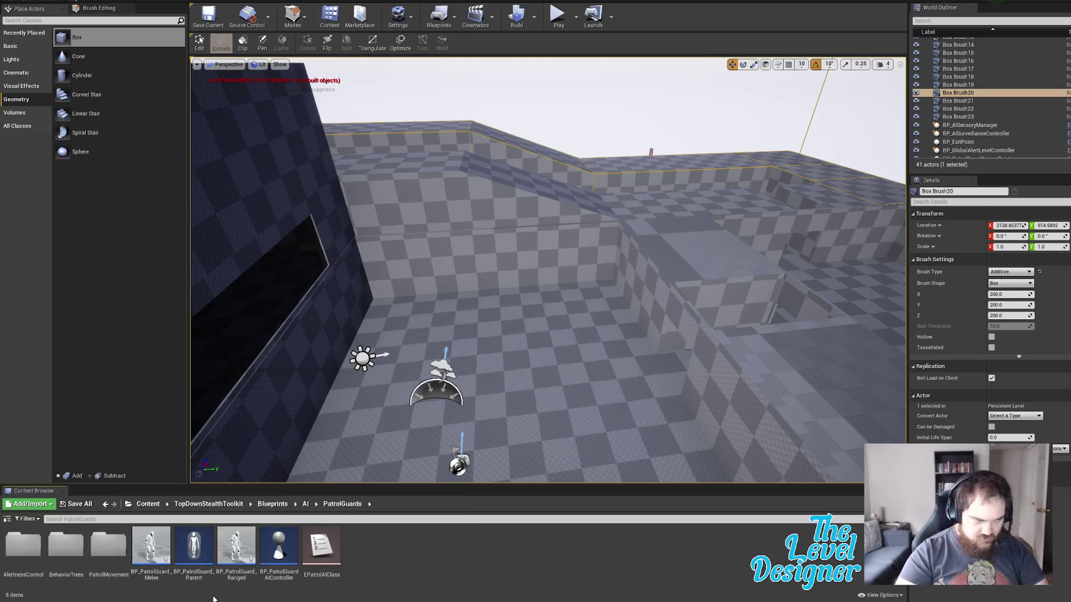
pyautogui.press('a')
pyautogui.moveTo(431, 408); pyautogui.dragTo(384, 408, button='right')
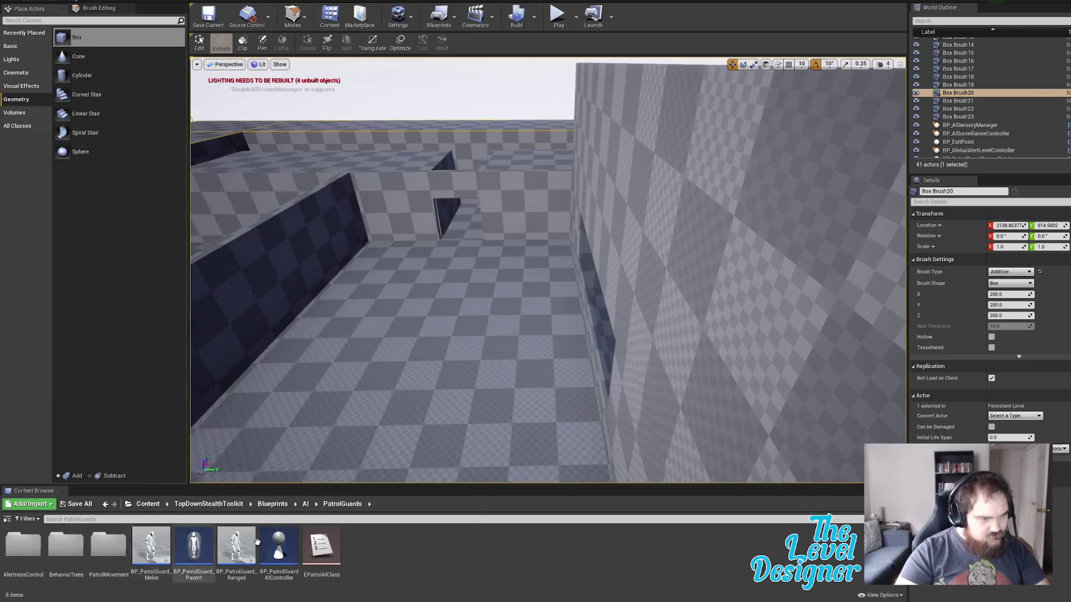
pyautogui.moveTo(522, 390); pyautogui.dragTo(524, 424, button='right')
pyautogui.press('s')
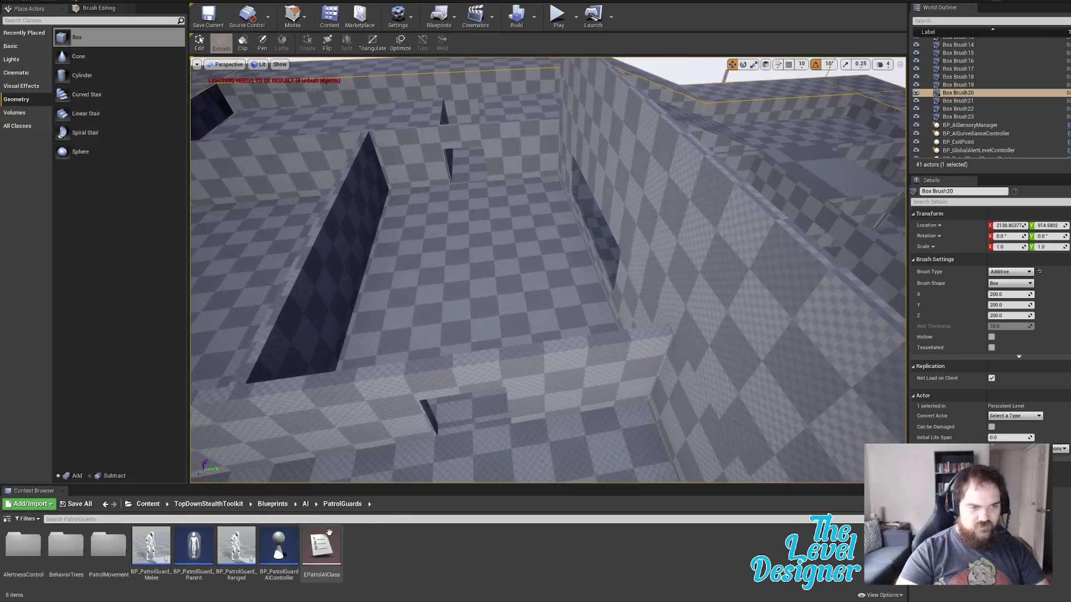
# Step: Return to the toolkit's Blueprints folder and search it for "camera"
pyautogui.click(305, 504)
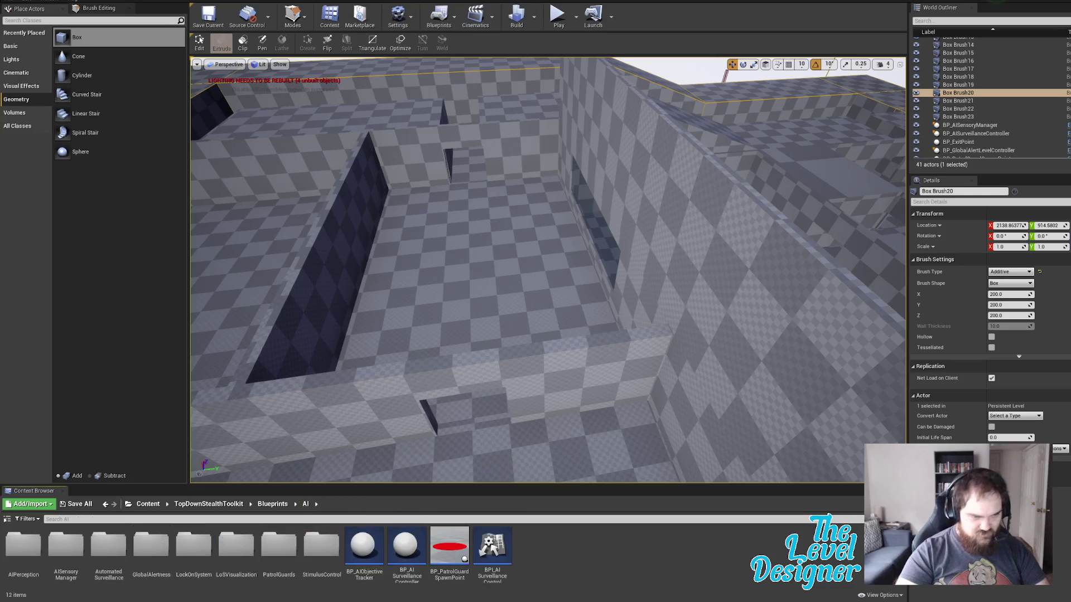
pyautogui.click(273, 504)
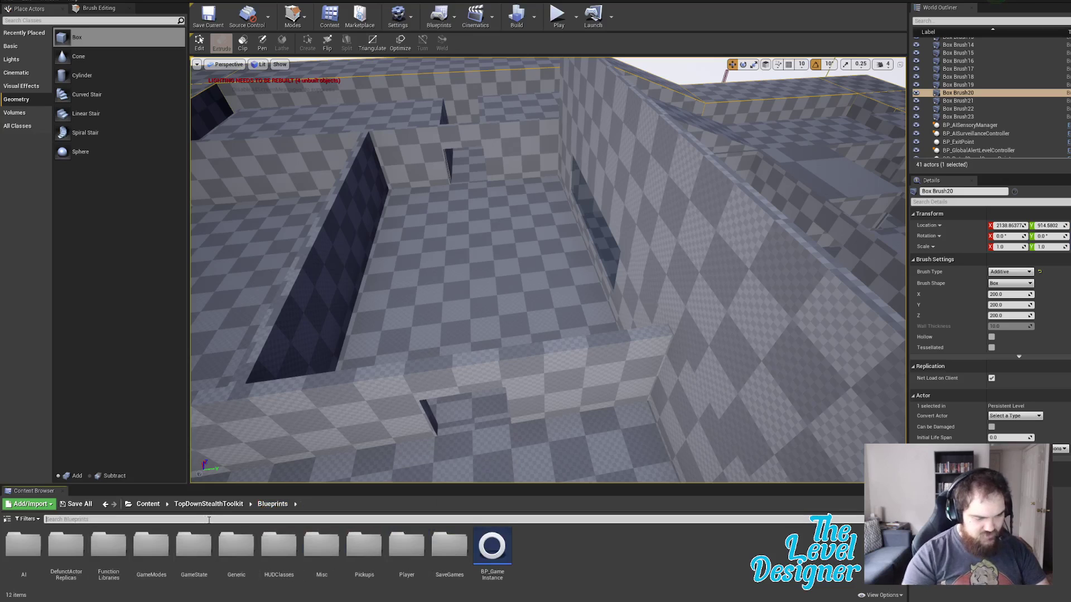
pyautogui.write('camera')
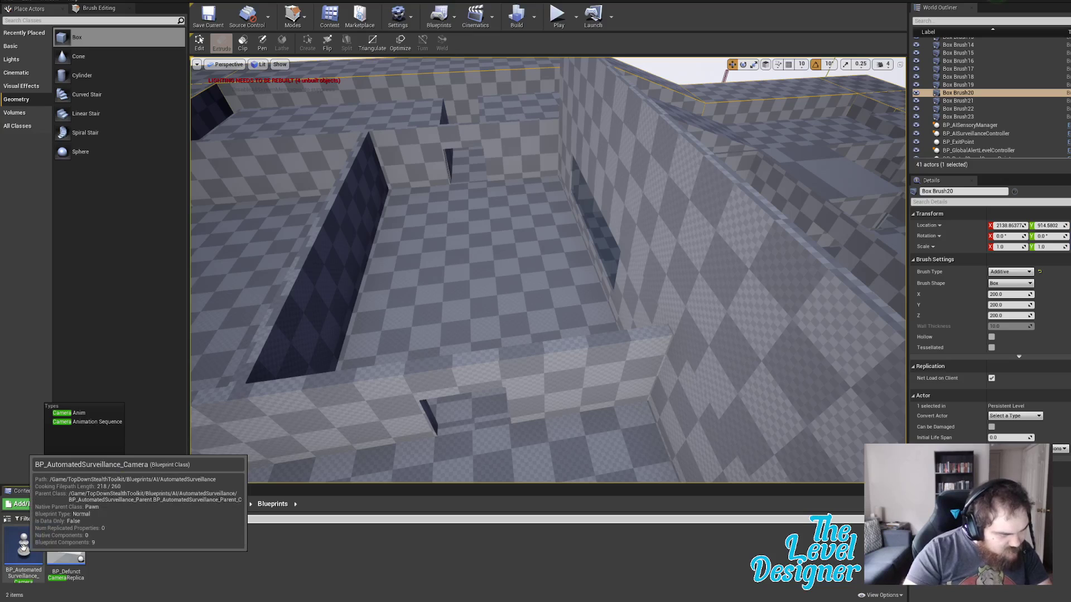
# Step: Clear the asset search and open the AutomatedSurveillance folder in the toolkit's AI blueprints
pyautogui.click(209, 504)
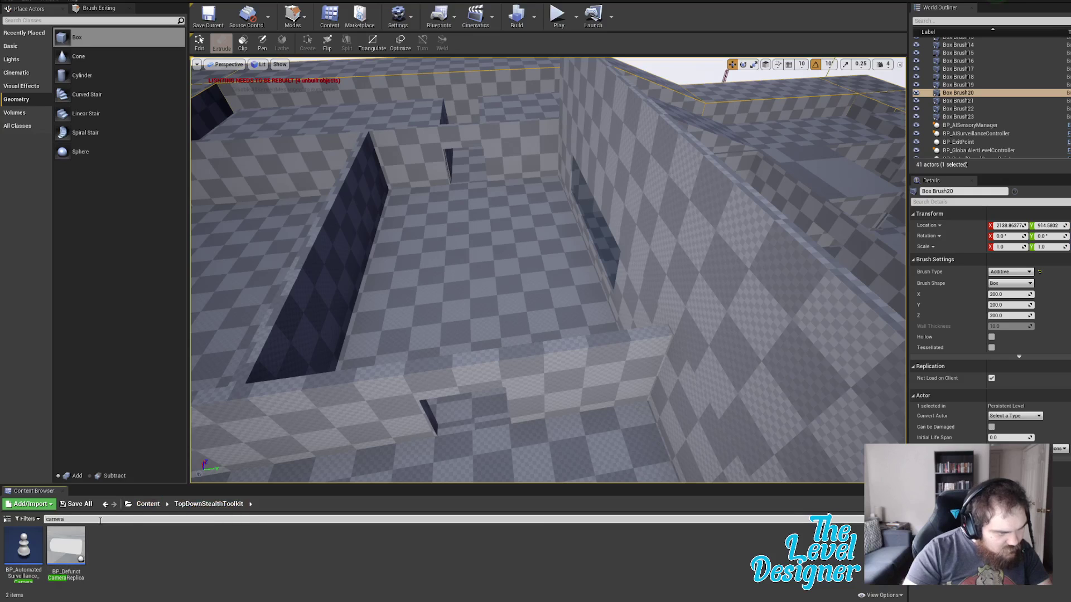
pyautogui.press('BackSpace')
pyautogui.press('BackSpace')
pyautogui.press('BackSpace')
pyautogui.press('BackSpace')
pyautogui.press('BackSpace')
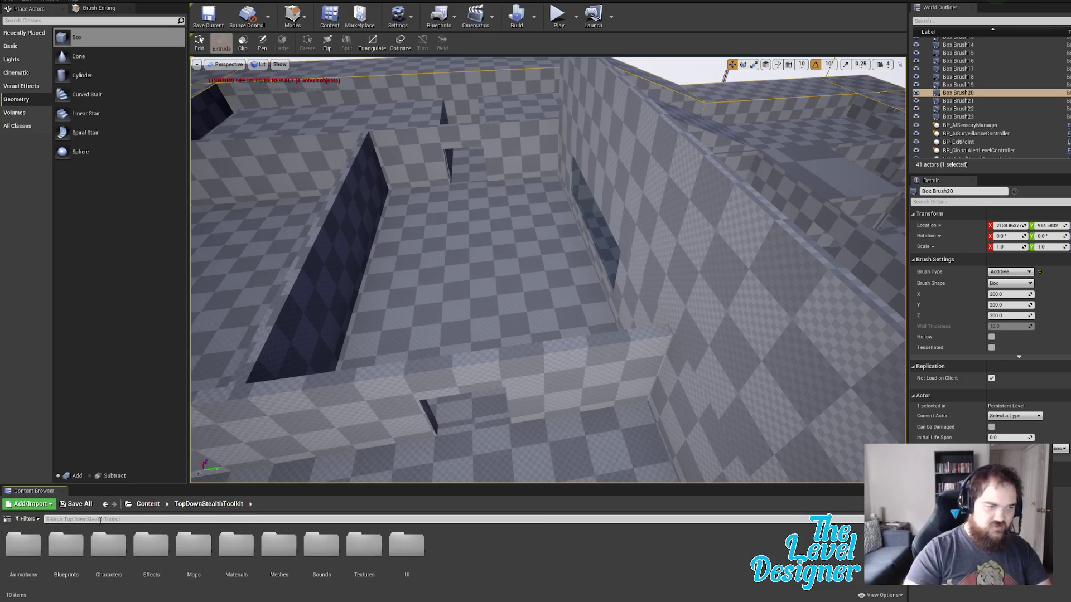
pyautogui.doubleClick(69, 539)
pyautogui.doubleClick(8, 546)
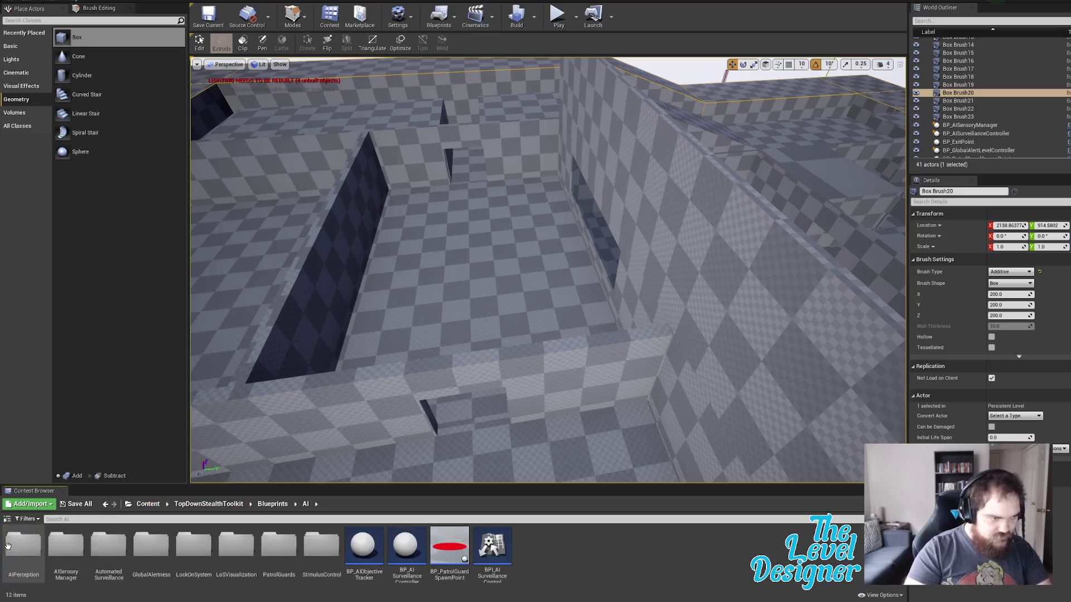
pyautogui.doubleClick(108, 543)
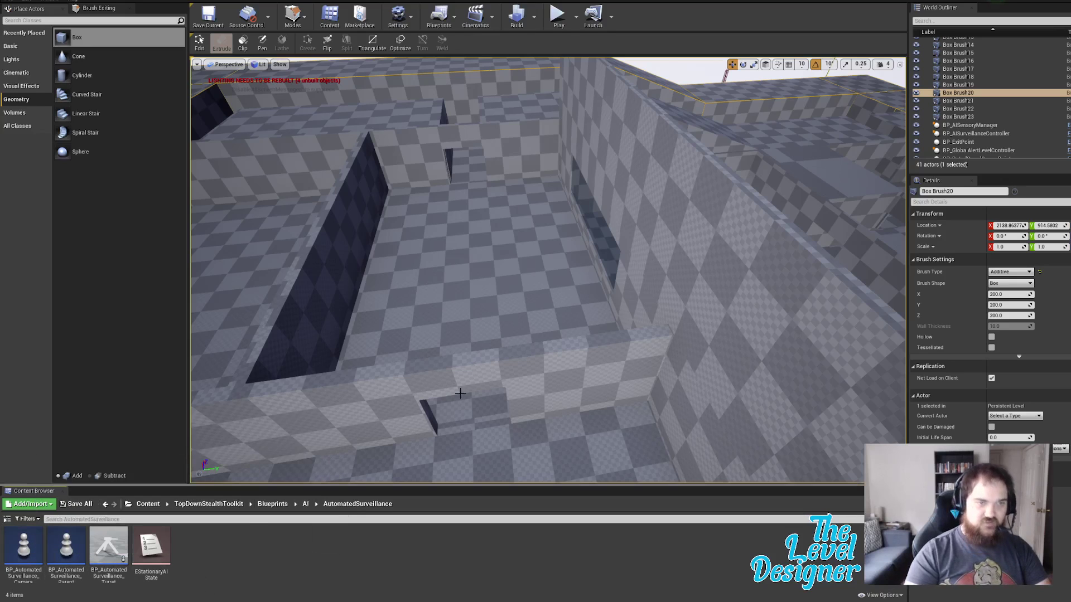
# Step: Place a BP_AutomatedSurveillance_Camera in the room beside the low wall opening
pyautogui.moveTo(722, 283); pyautogui.dragTo(774, 151)
pyautogui.moveTo(773, 150); pyautogui.dragTo(776, 199, button='right')
pyautogui.moveTo(671, 279); pyautogui.dragTo(720, 292, button='right')
pyautogui.moveTo(23, 545); pyautogui.dragTo(598, 303)
# Step: Try rotating the placed surveillance camera about different axes, including -100 degrees, and undo the rotations
pyautogui.press('e')
pyautogui.hotkey('ctrl', 'z')
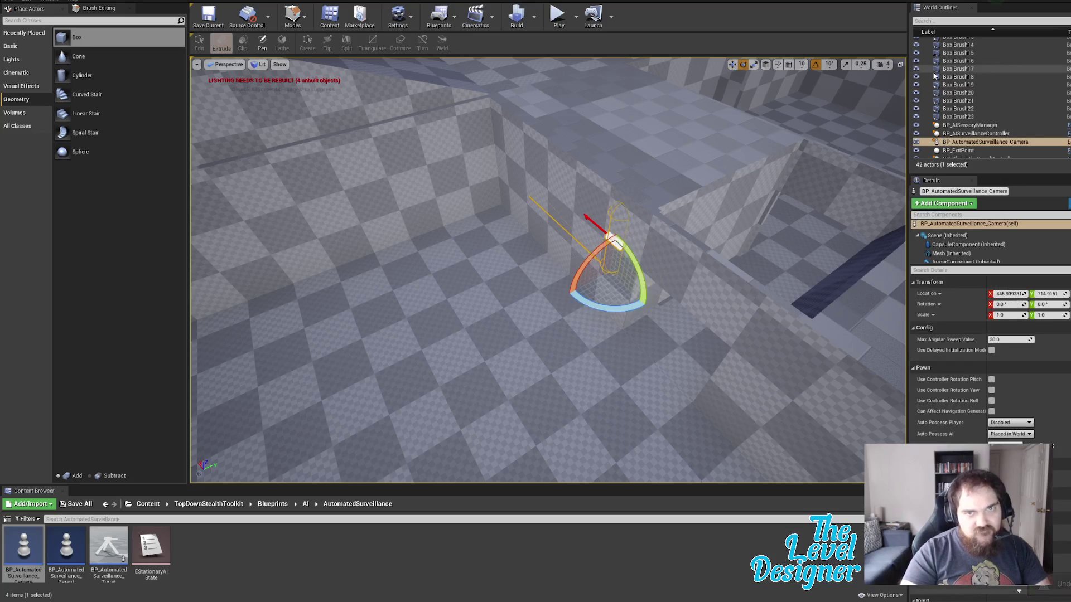
pyautogui.moveTo(585, 255); pyautogui.dragTo(570, 280)
pyautogui.moveTo(591, 223); pyautogui.dragTo(557, 292)
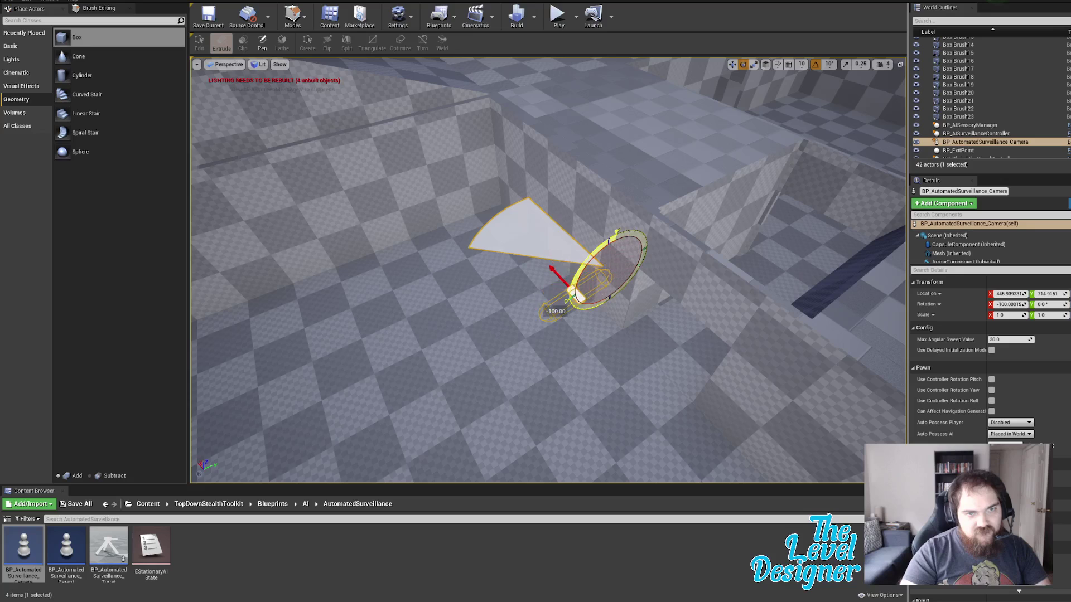
pyautogui.hotkey('ctrl', 'z')
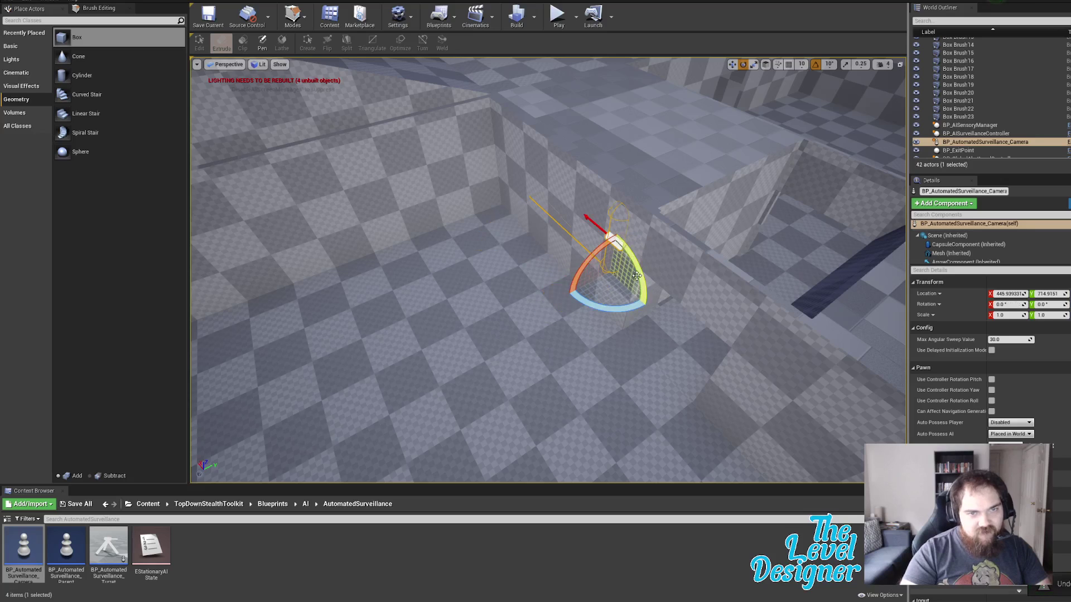
pyautogui.moveTo(644, 276); pyautogui.dragTo(683, 287)
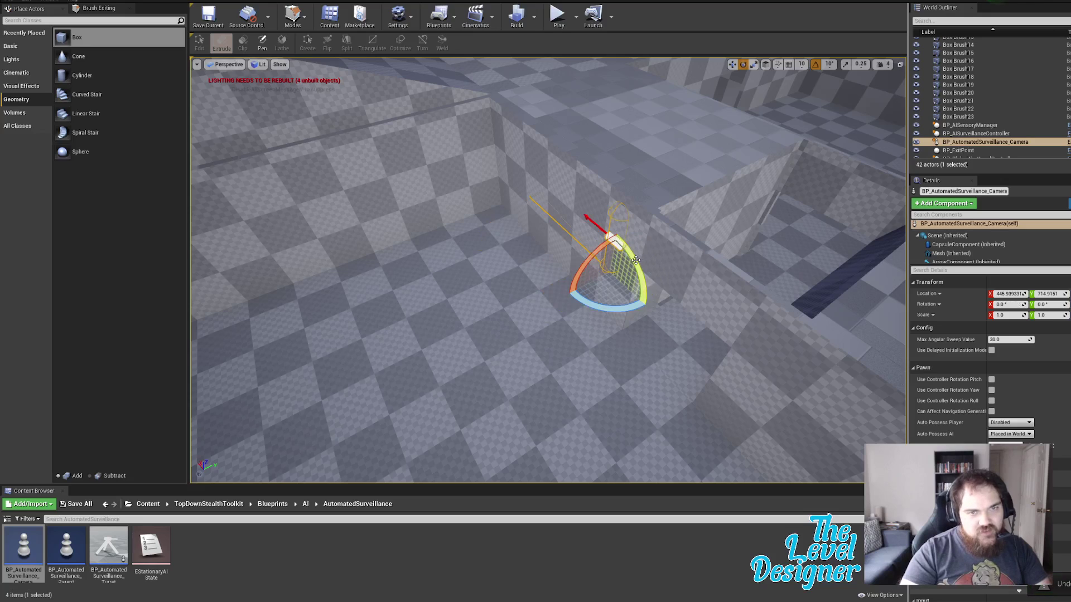
pyautogui.moveTo(635, 261); pyautogui.dragTo(651, 279)
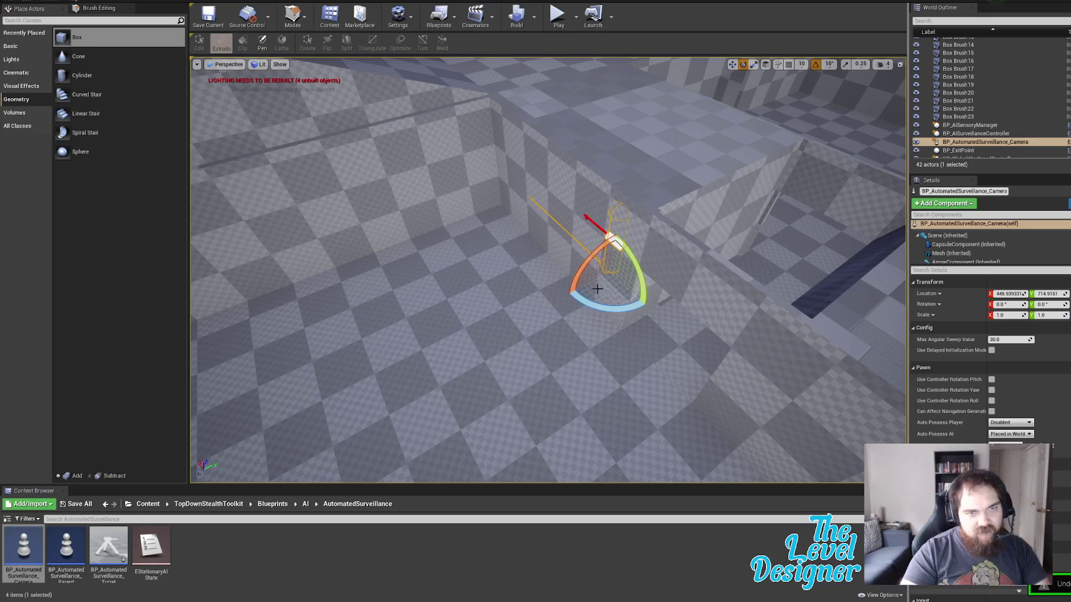
pyautogui.moveTo(583, 266); pyautogui.dragTo(549, 298)
pyautogui.hotkey('ctrl', 'z')
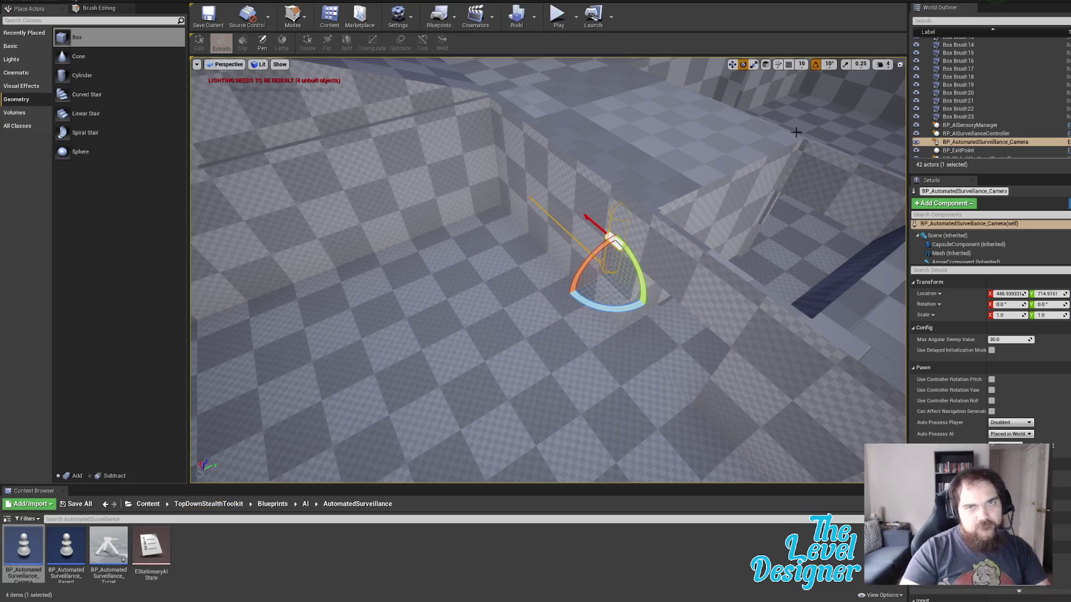
# Step: Reselect the BP_AutomatedSurveillance_Camera and try rotating it in place on the wall
pyautogui.press('w')
pyautogui.press('e')
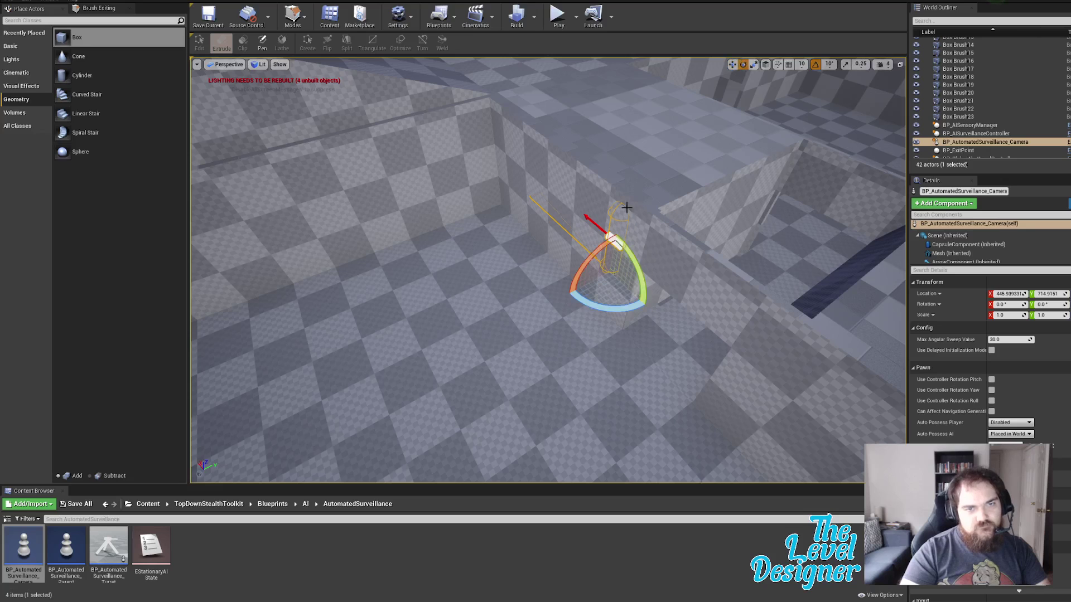
pyautogui.click(986, 127)
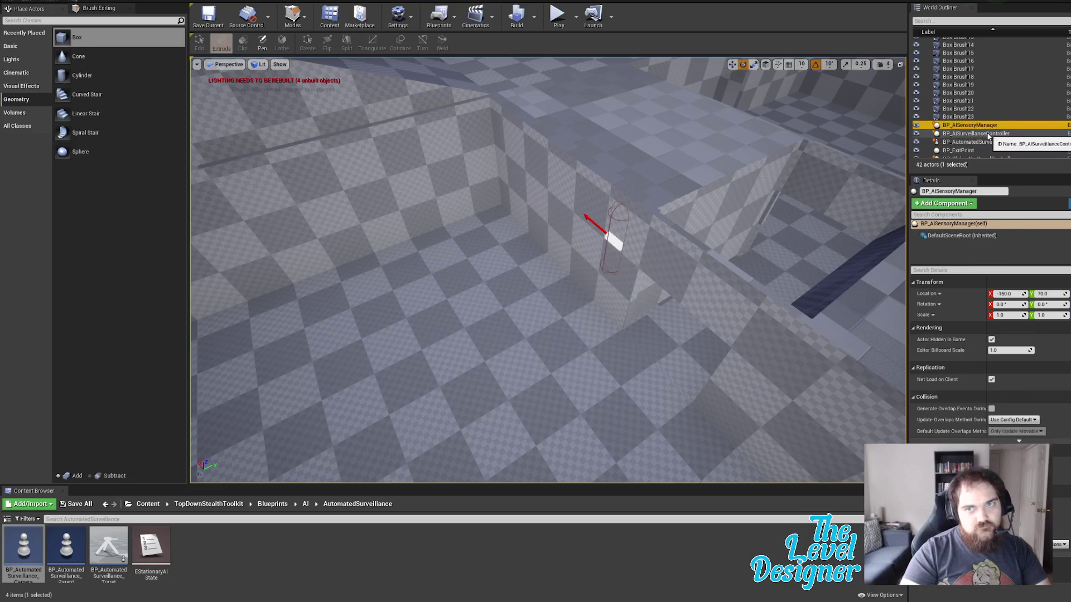
pyautogui.click(991, 133)
pyautogui.click(992, 142)
pyautogui.moveTo(607, 307); pyautogui.dragTo(606, 307)
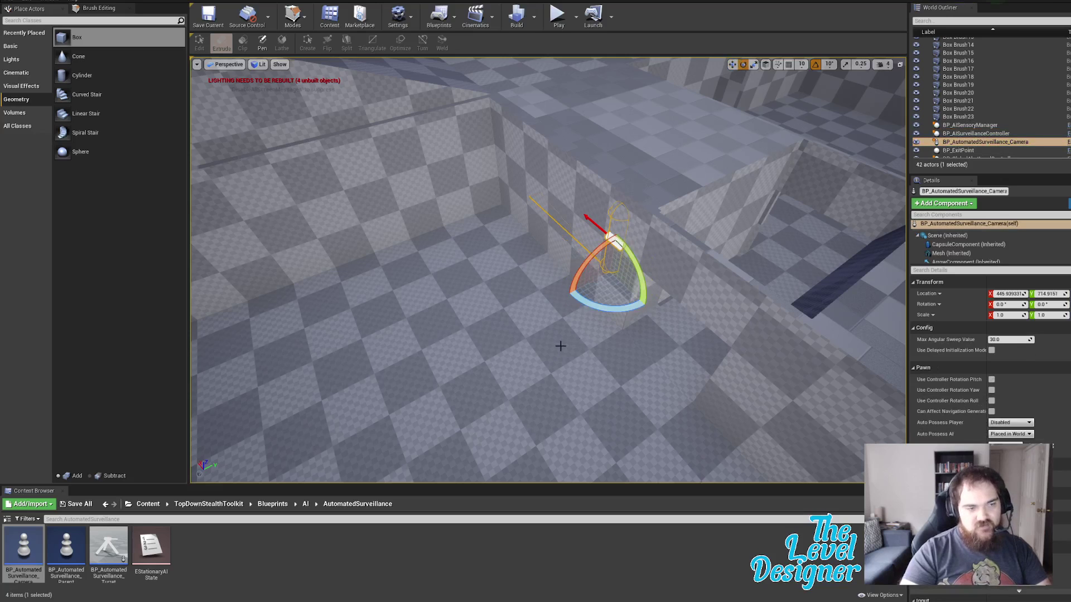
pyautogui.moveTo(560, 346); pyautogui.dragTo(706, 125, button='right')
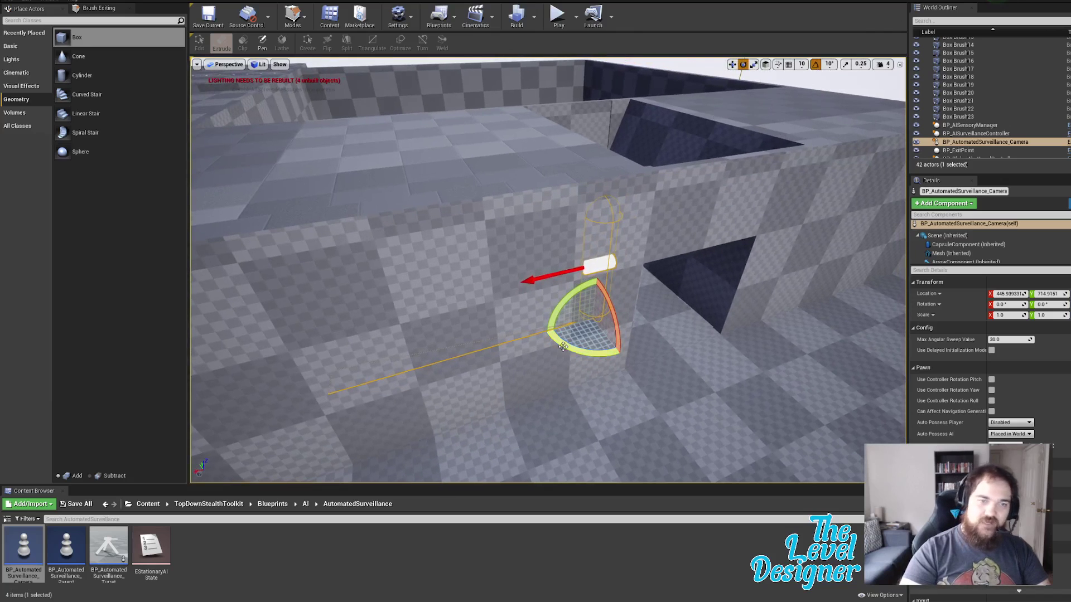
pyautogui.moveTo(563, 346); pyautogui.dragTo(563, 346)
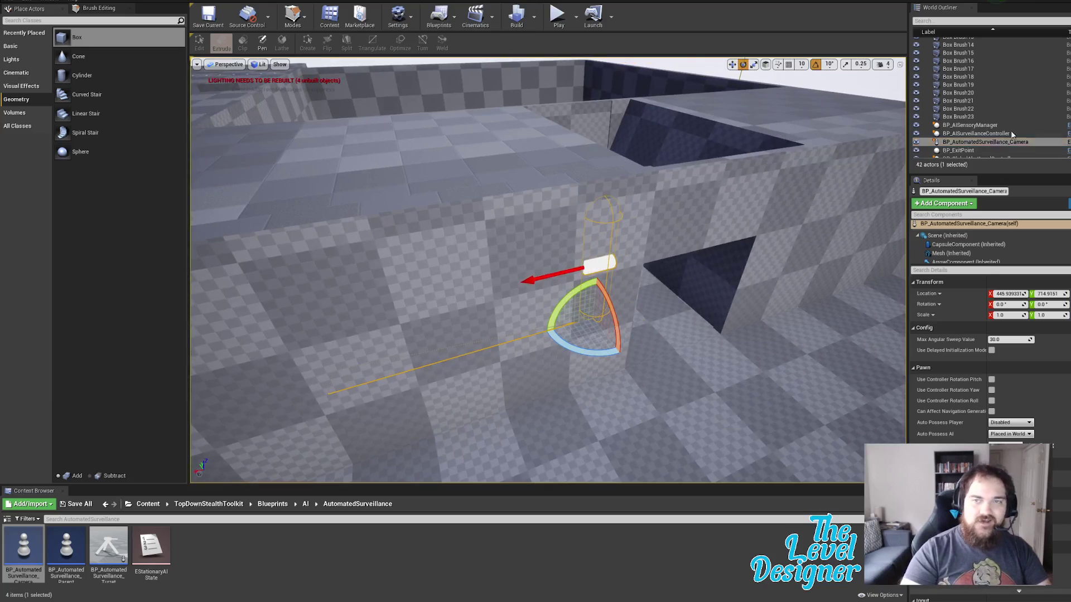
pyautogui.click(1034, 143)
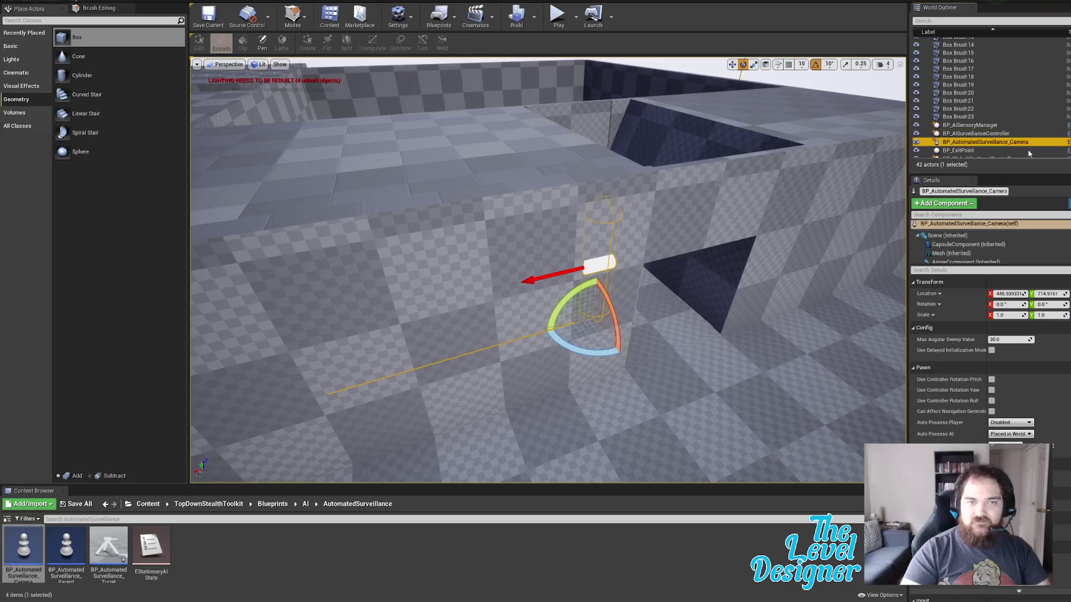
pyautogui.click(971, 125)
pyautogui.click(977, 141)
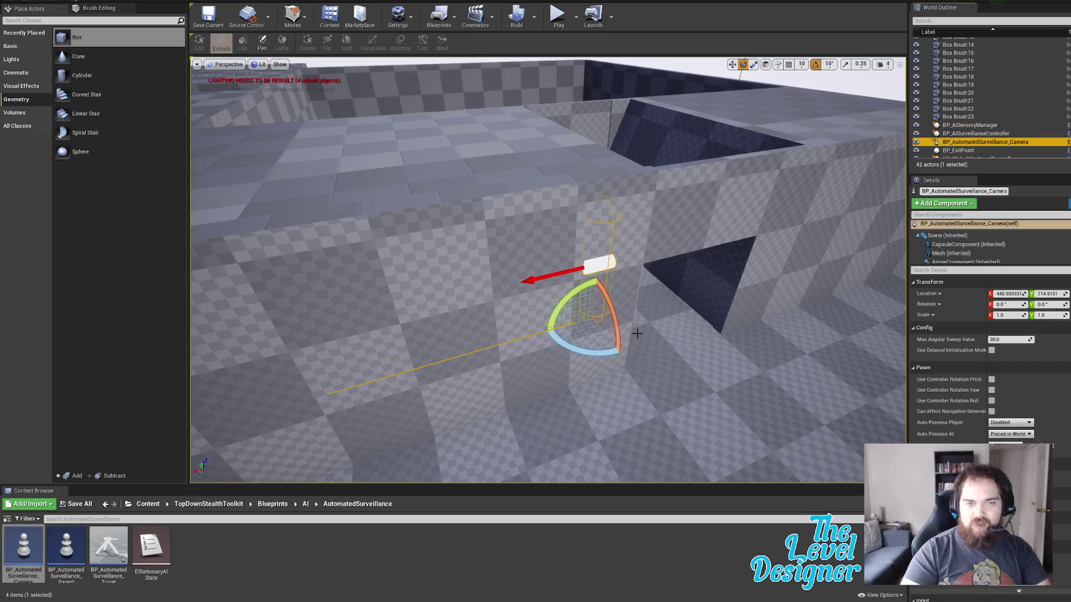
# Step: Try sliding the surveillance camera along the wall to the far side of the low opening, and undo the move
pyautogui.press('w')
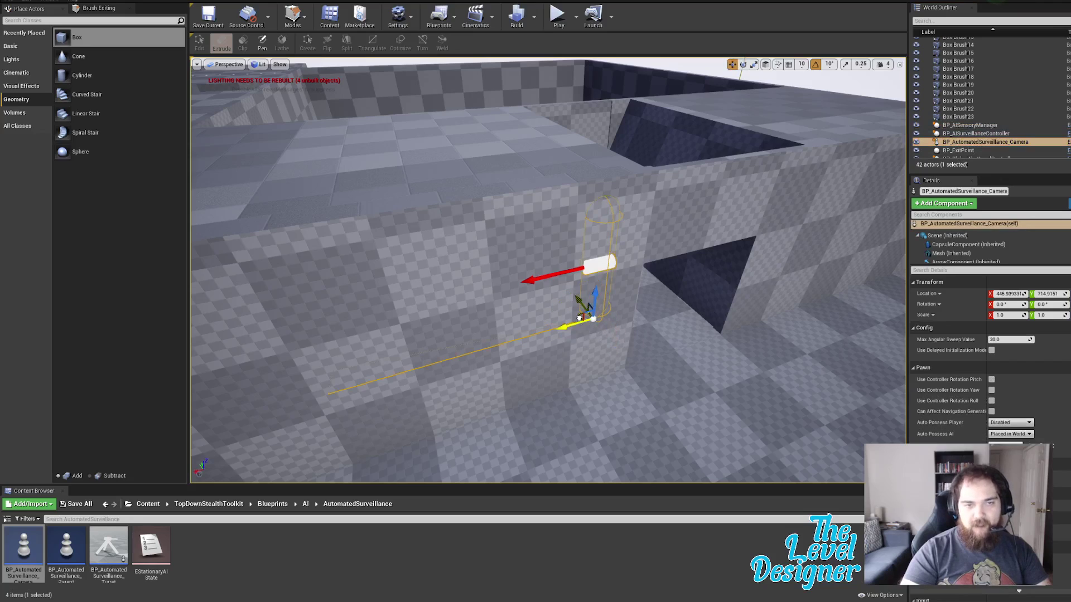
pyautogui.moveTo(572, 325); pyautogui.dragTo(734, 288)
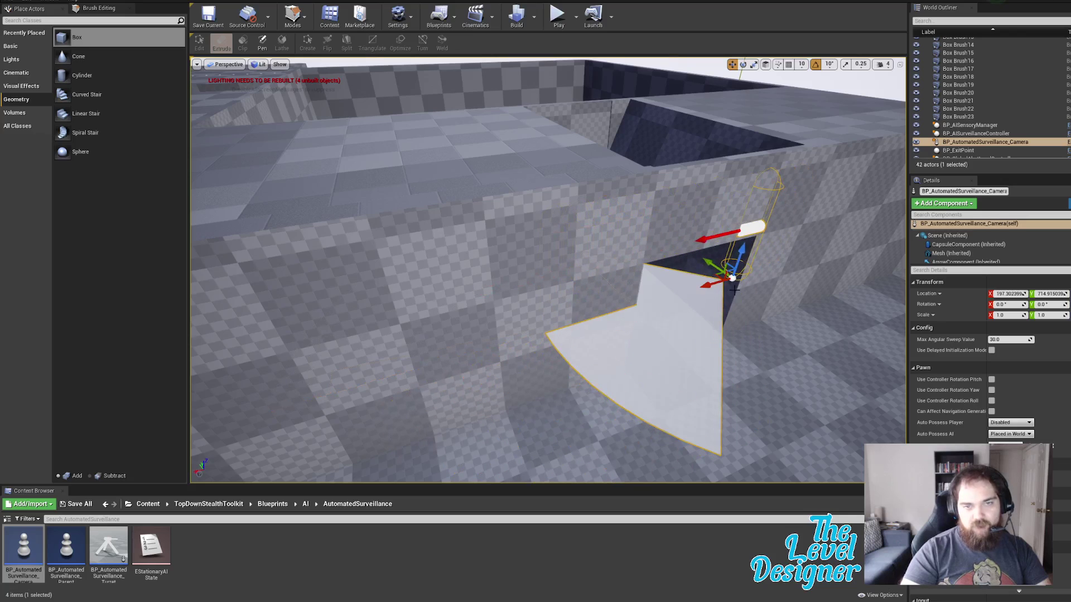
pyautogui.moveTo(694, 325); pyautogui.dragTo(803, 312, button='right')
pyautogui.hotkey('ctrl', 'z')
# Step: Undo the remaining surveillance camera changes, including its placement in the room
pyautogui.moveTo(512, 359); pyautogui.dragTo(410, 368, button='right')
pyautogui.hotkey('ctrl', 'z')
pyautogui.hotkey('ctrl', 'z')
pyautogui.hotkey('ctrl', 'z')
pyautogui.hotkey('ctrl', 'z')
pyautogui.hotkey('ctrl', 'z')
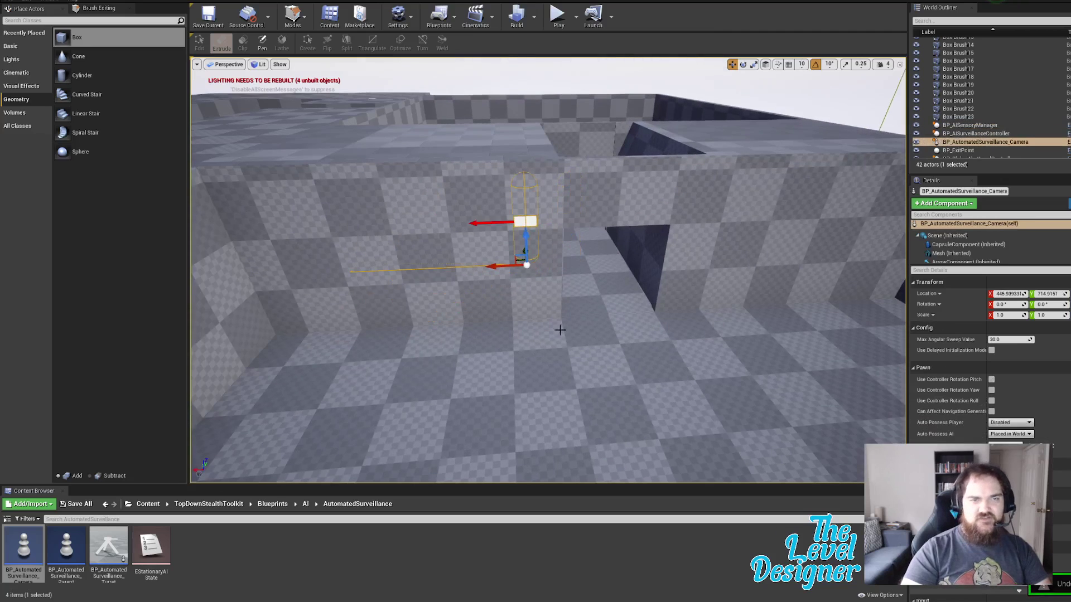
pyautogui.hotkey('ctrl', 'z')
pyautogui.hotkey('ctrl', 'z')
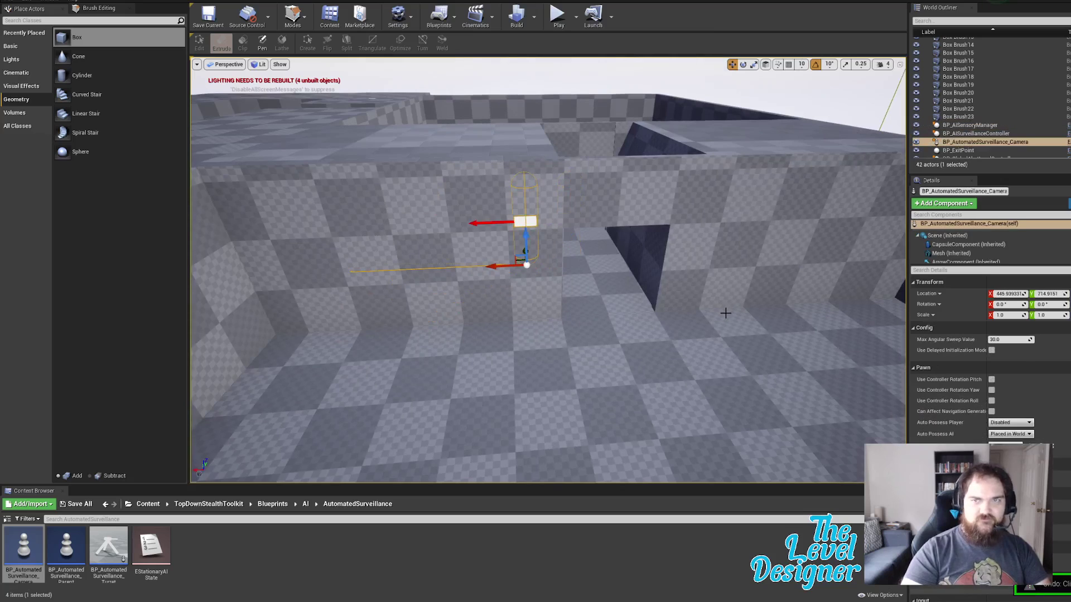
pyautogui.hotkey('ctrl', 'z')
# Step: Try placing a new BP_AutomatedSurveillance_Camera on the floor near the wall and rotating it, and undo the attempt
pyautogui.moveTo(725, 314)
pyautogui.mouseDown(button='right')
pyautogui.moveTo(474, 312)
pyautogui.moveTo(535, 345)
pyautogui.moveTo(647, 343)
pyautogui.mouseUp(button='right')
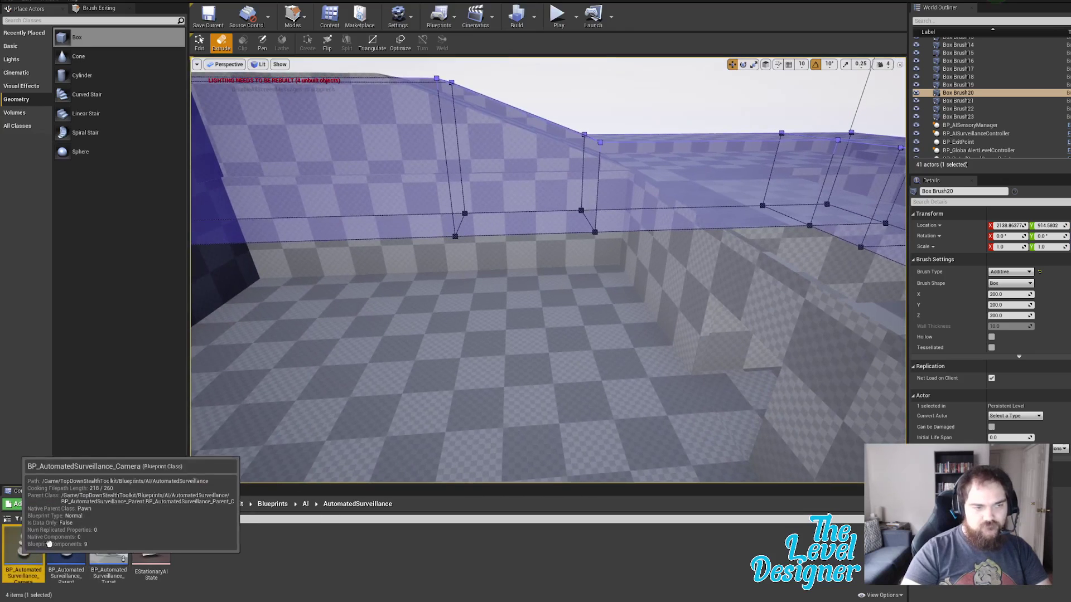
pyautogui.moveTo(24, 547); pyautogui.dragTo(679, 298)
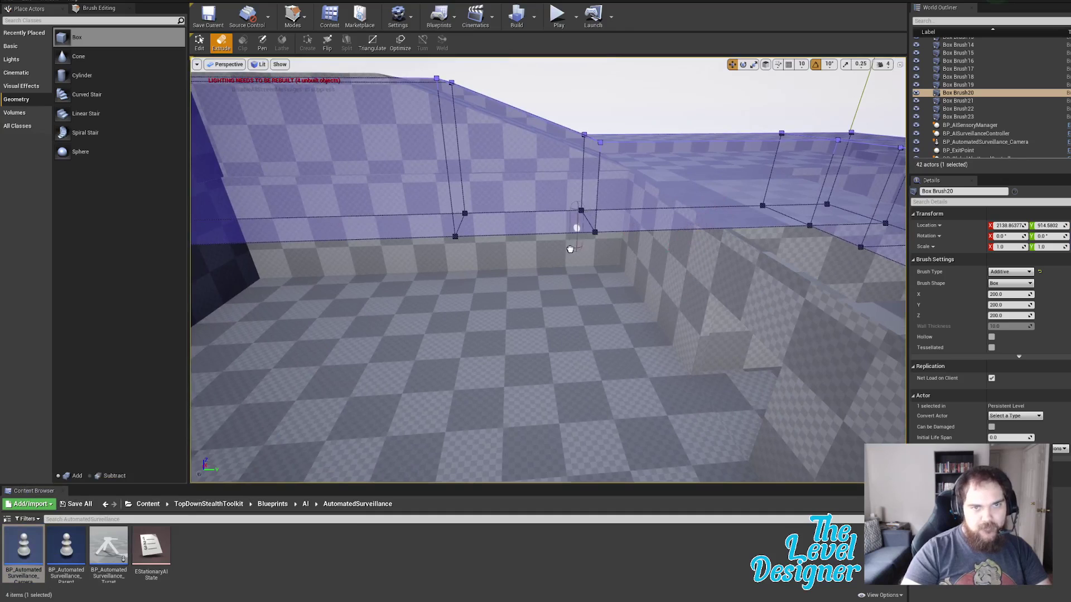
pyautogui.moveTo(507, 242)
pyautogui.mouseDown()
pyautogui.moveTo(496, 374)
pyautogui.moveTo(509, 409)
pyautogui.moveTo(611, 375)
pyautogui.moveTo(655, 383)
pyautogui.mouseUp()
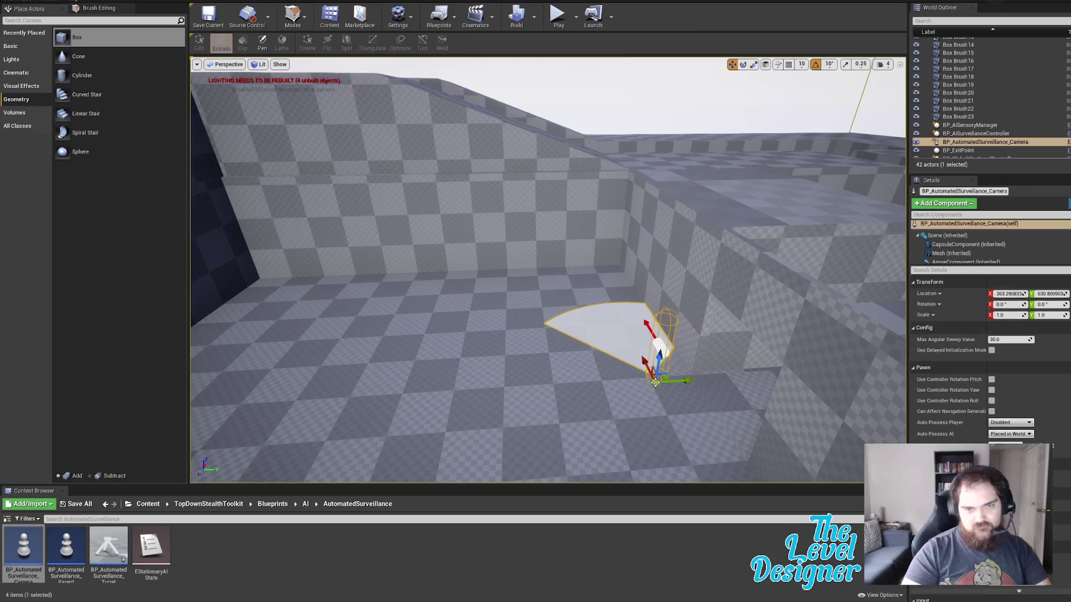
pyautogui.press('e')
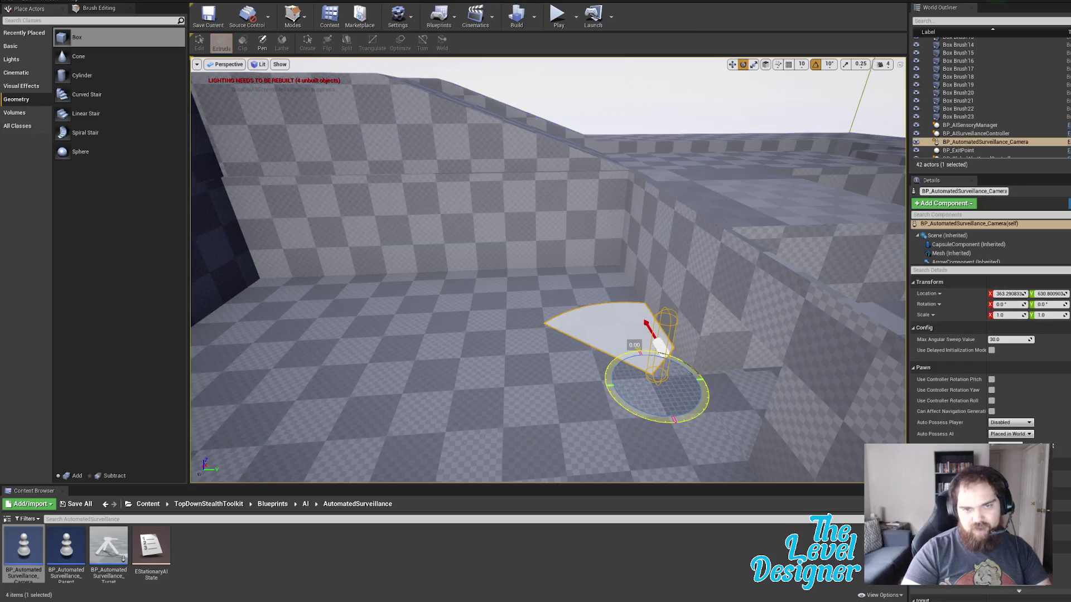
pyautogui.moveTo(641, 414); pyautogui.dragTo(644, 415)
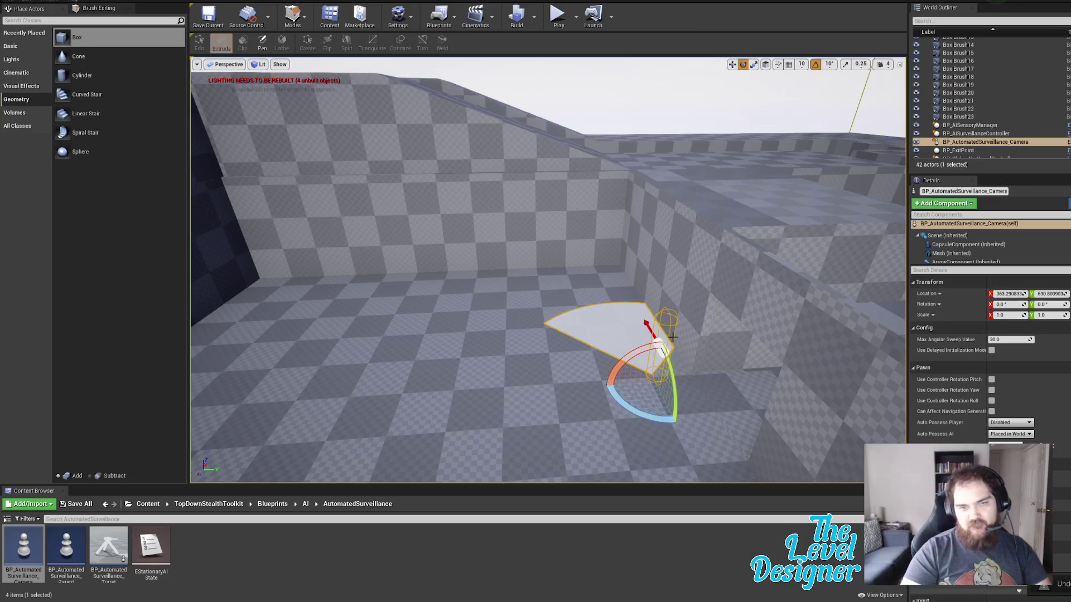
pyautogui.hotkey('ctrl', 'z')
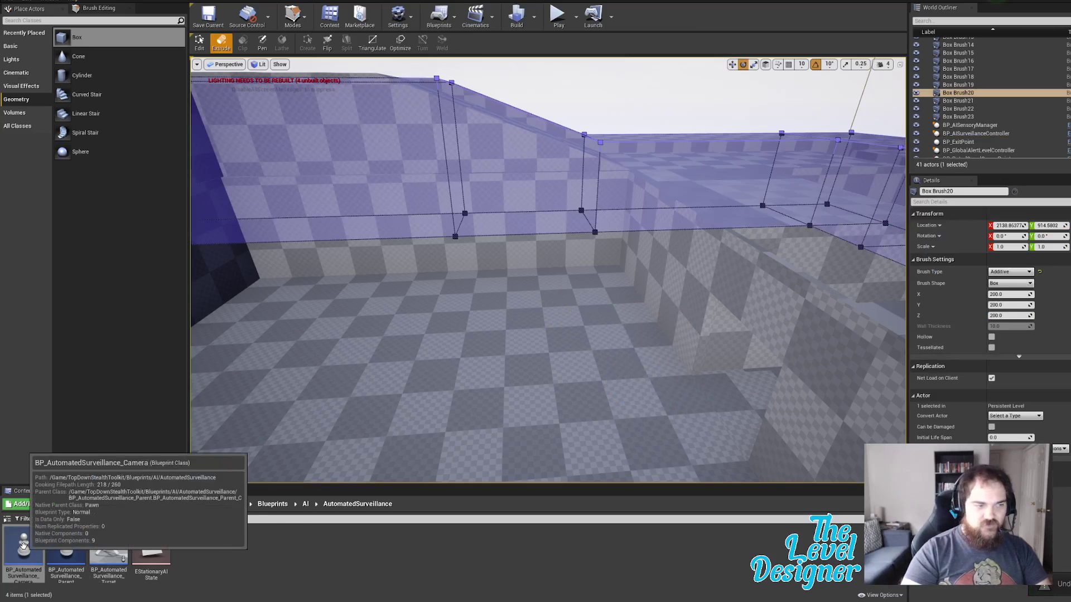
# Step: Place a BP_AutomatedSurveillance_Camera on the wall and play test it with the SHG loadout, running through the room towards it
pyautogui.moveTo(24, 543); pyautogui.dragTo(678, 298)
pyautogui.click(558, 15)
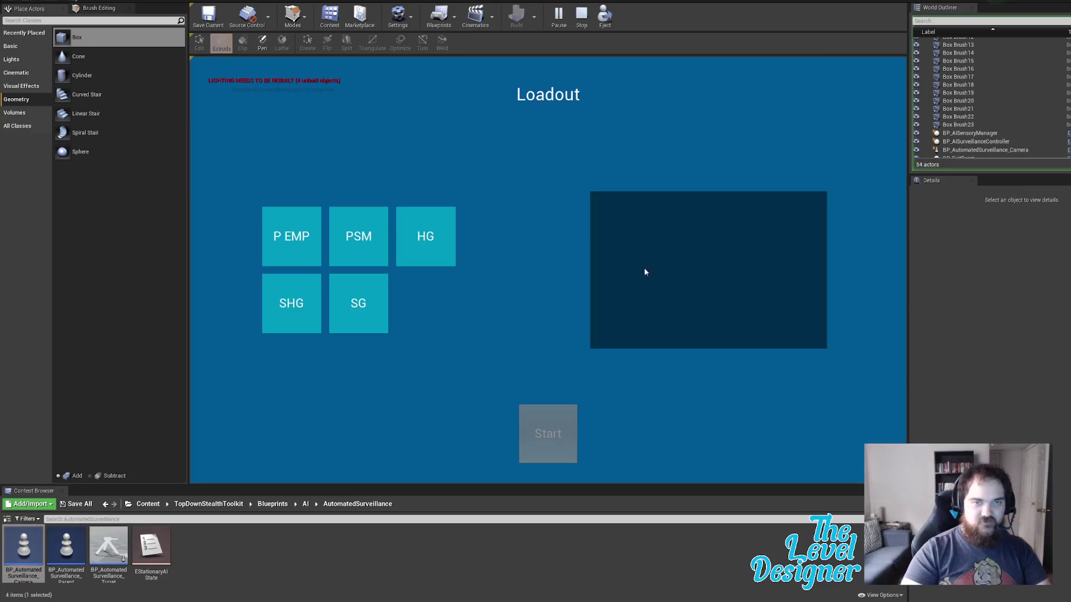
pyautogui.click(299, 310)
pyautogui.click(549, 425)
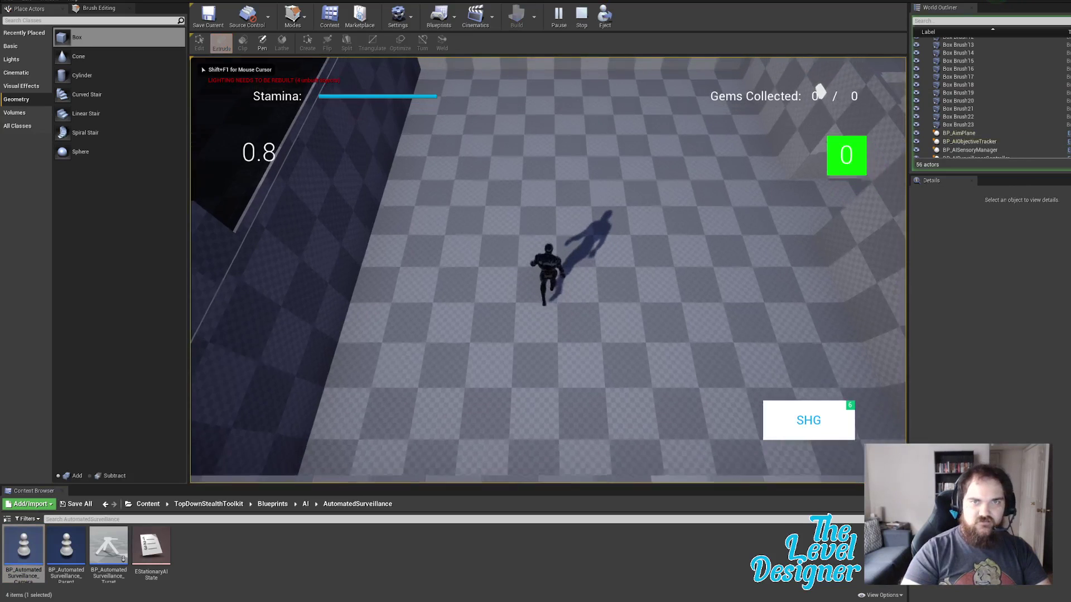
pyautogui.press('d')
pyautogui.press('w')
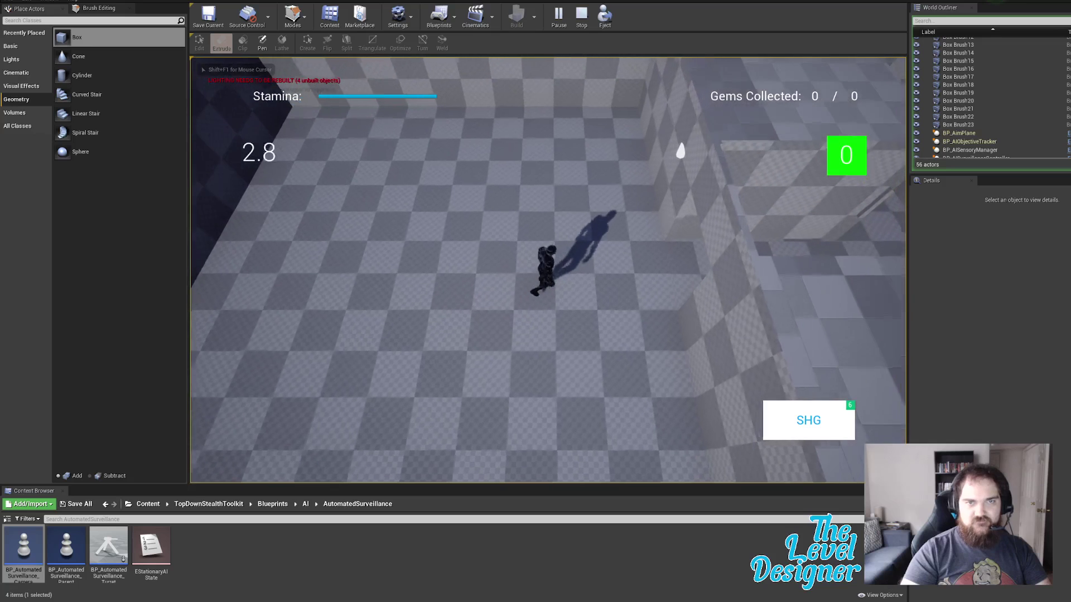
pyautogui.press('s')
pyautogui.press('d')
pyautogui.press('w')
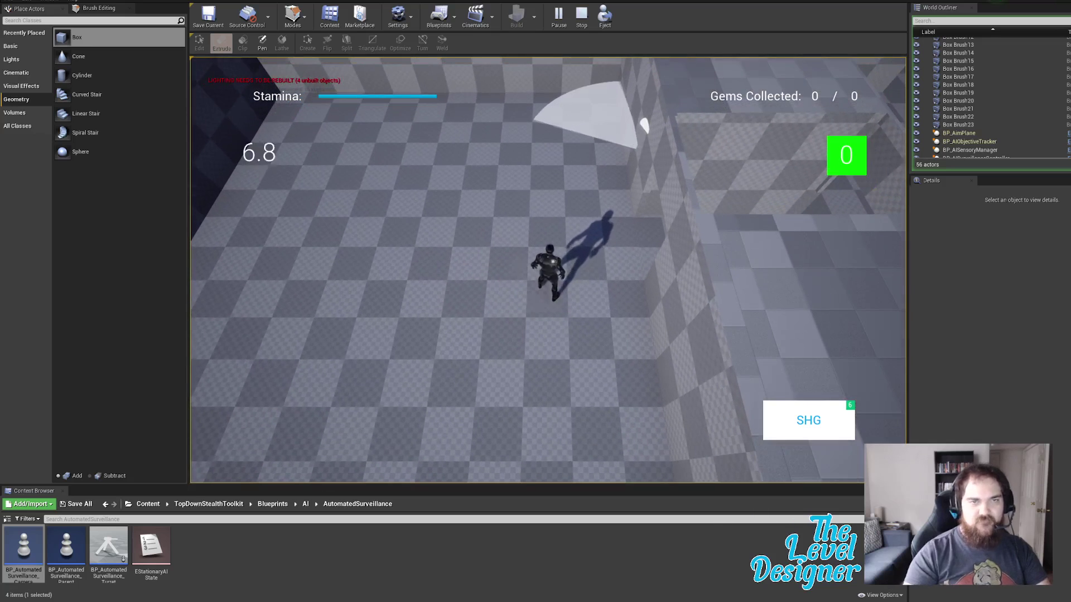
pyautogui.press('Escape')
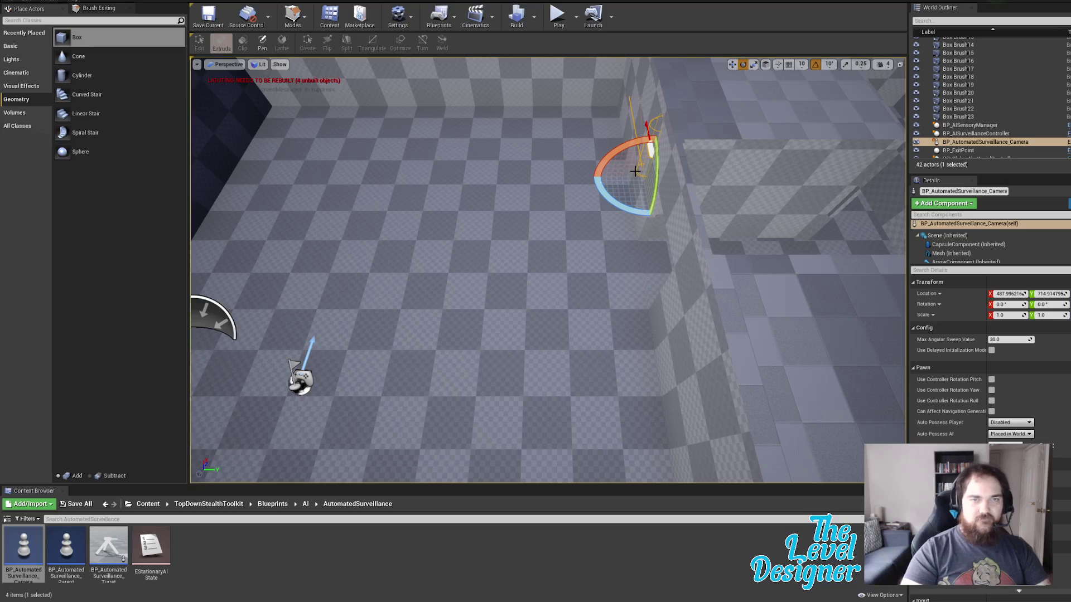
# Step: Try sliding the surveillance camera along the wall past the low opening, and undo both the move and the camera's placement
pyautogui.press('w')
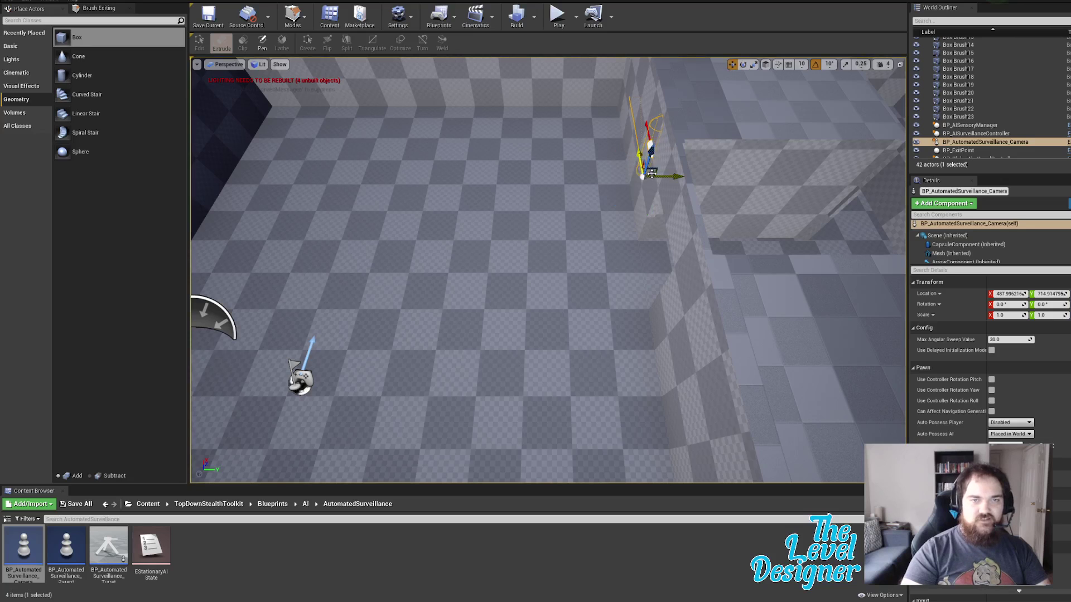
pyautogui.moveTo(602, 191); pyautogui.dragTo(641, 184, button='right')
pyautogui.moveTo(490, 274); pyautogui.dragTo(717, 286)
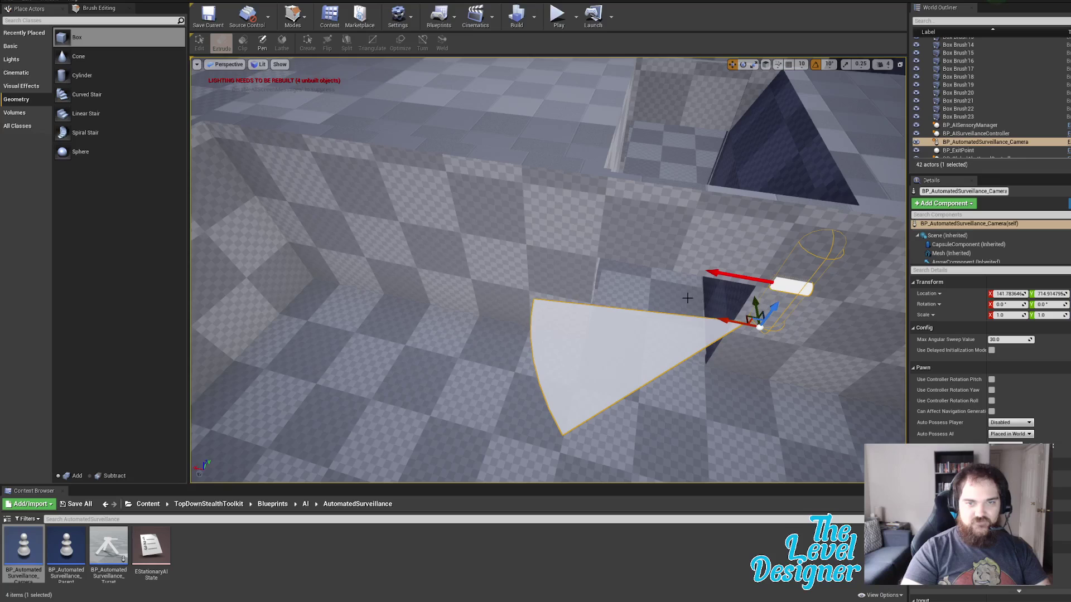
pyautogui.moveTo(687, 299); pyautogui.dragTo(737, 308, button='right')
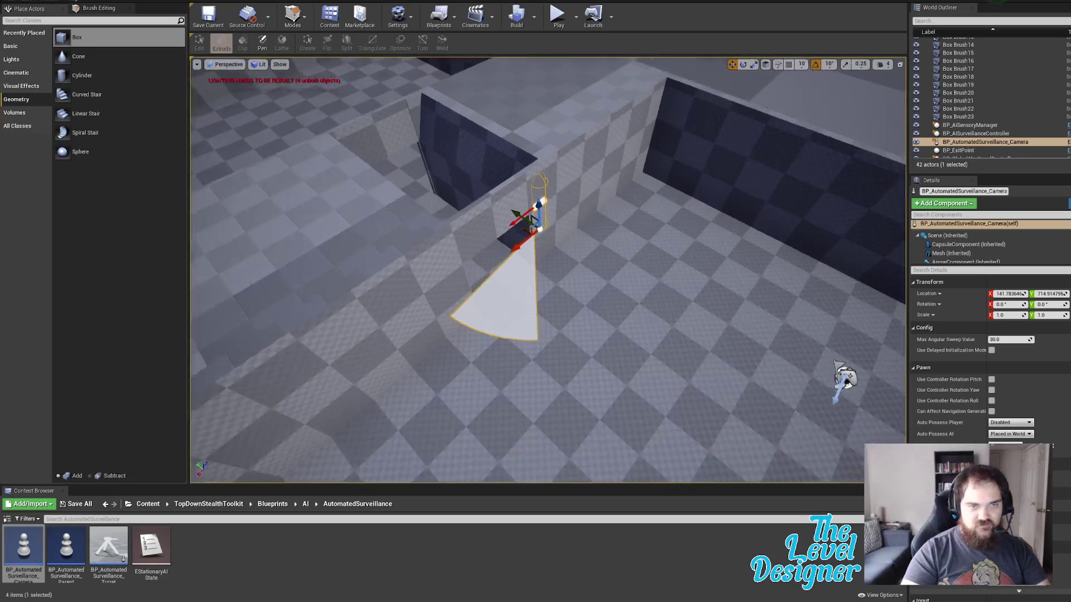
pyautogui.moveTo(518, 246); pyautogui.dragTo(503, 246, button='right')
pyautogui.press('e')
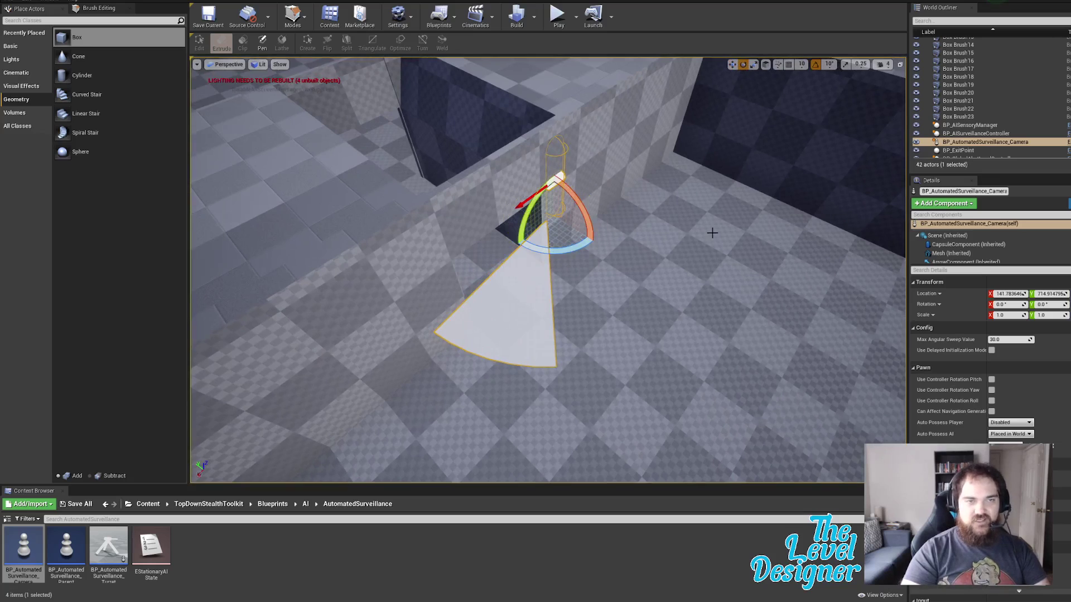
pyautogui.hotkey('ctrl', 'z')
pyautogui.hotkey('ctrl', 'z')
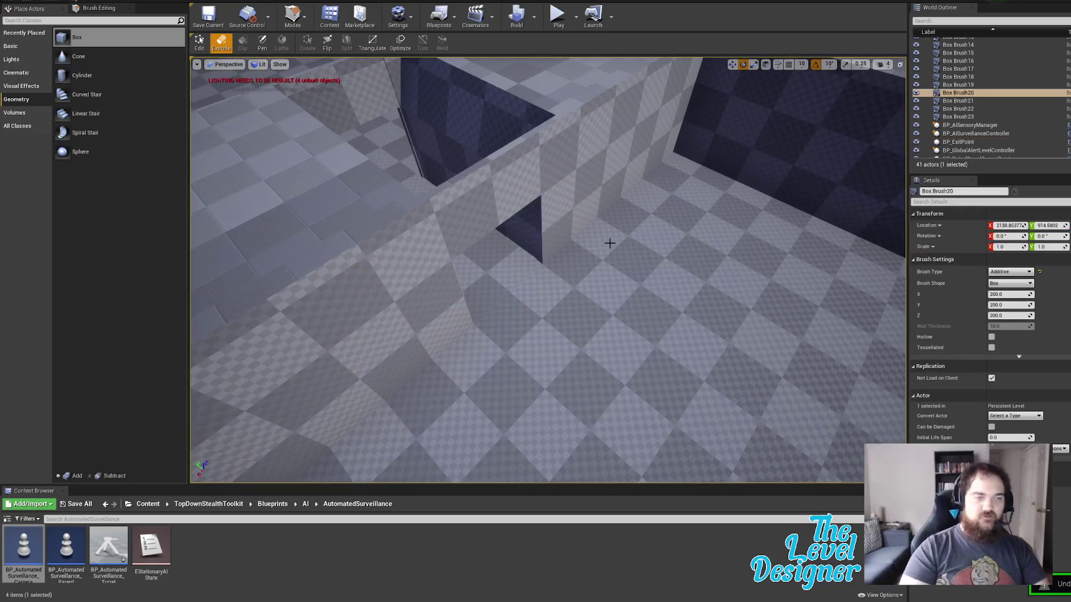
# Step: Try placing a BP_AutomatedSurveillance_Parent on the wall beside the low opening, and undo it
pyautogui.moveTo(609, 242)
pyautogui.mouseDown(button='right')
pyautogui.moveTo(530, 246)
pyautogui.moveTo(491, 223)
pyautogui.moveTo(452, 220)
pyautogui.mouseUp(button='right')
pyautogui.press('s')
pyautogui.press('w')
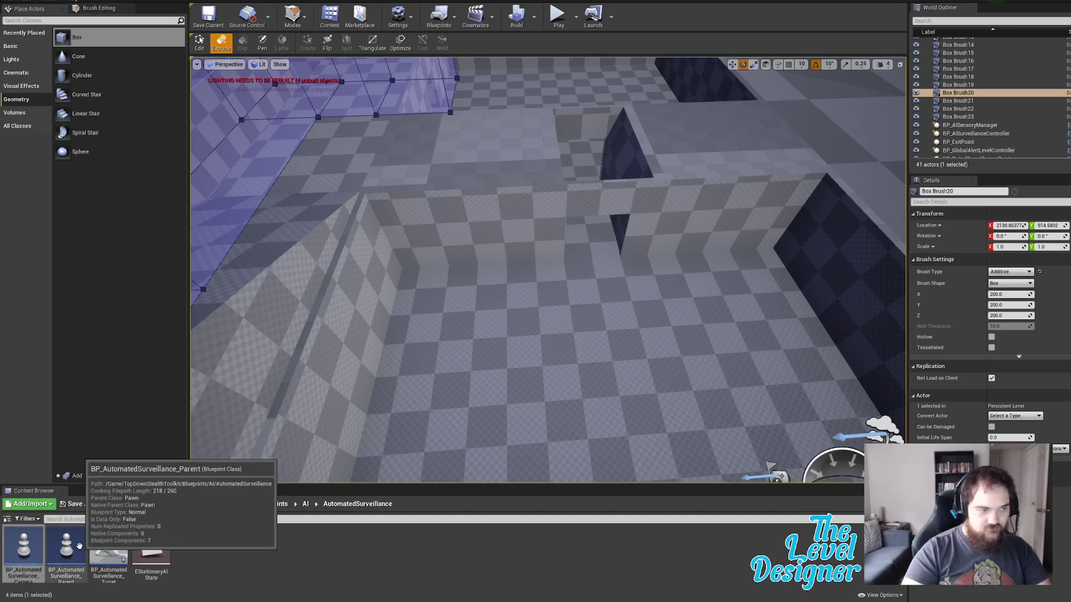
pyautogui.moveTo(66, 569)
pyautogui.mouseDown()
pyautogui.moveTo(454, 377)
pyautogui.moveTo(538, 262)
pyautogui.mouseUp()
pyautogui.hotkey('ctrl', 'z')
# Step: Place a BP_AutomatedSurveillance_Camera on the wall beside the low opening
pyautogui.click(25, 549)
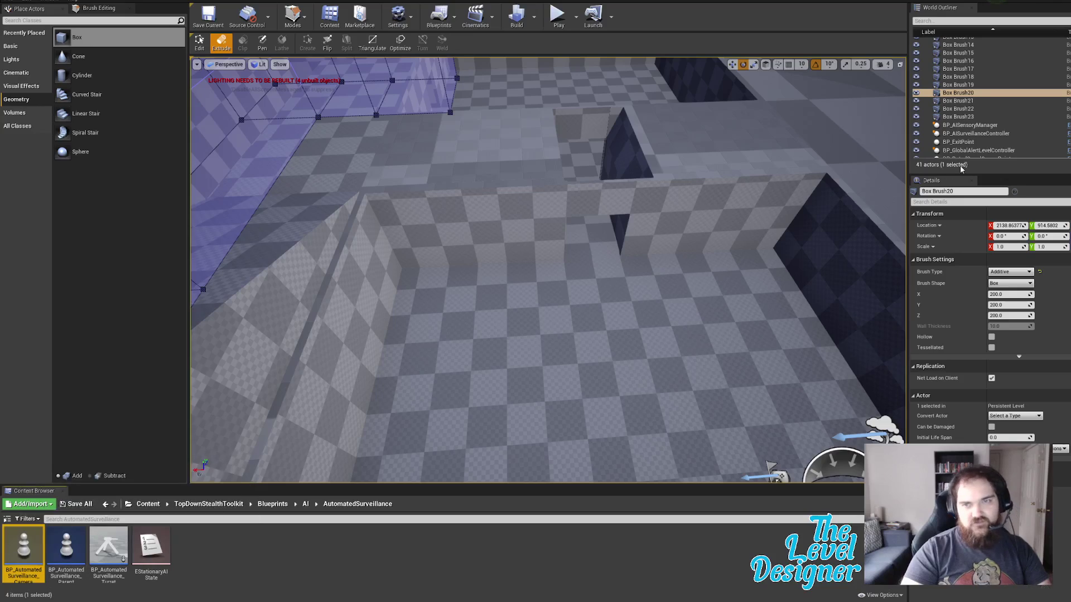
pyautogui.moveTo(602, 279)
pyautogui.mouseDown(button='right')
pyautogui.moveTo(792, 281)
pyautogui.moveTo(798, 239)
pyautogui.moveTo(842, 234)
pyautogui.moveTo(564, 301)
pyautogui.mouseUp(button='right')
pyautogui.press('w')
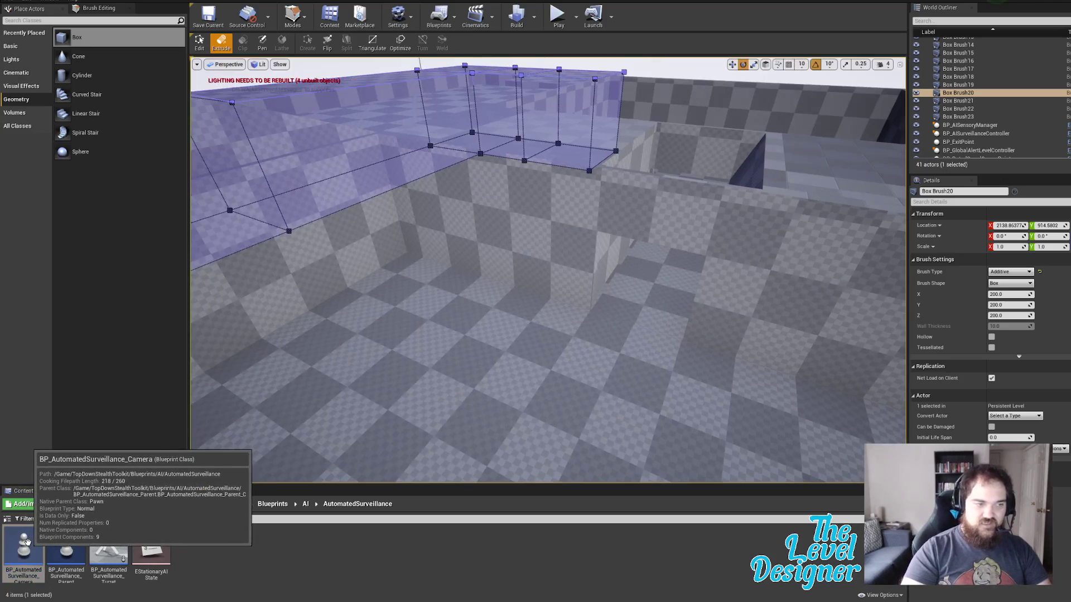
pyautogui.moveTo(26, 542)
pyautogui.mouseDown()
pyautogui.moveTo(558, 234)
pyautogui.moveTo(552, 258)
pyautogui.mouseUp()
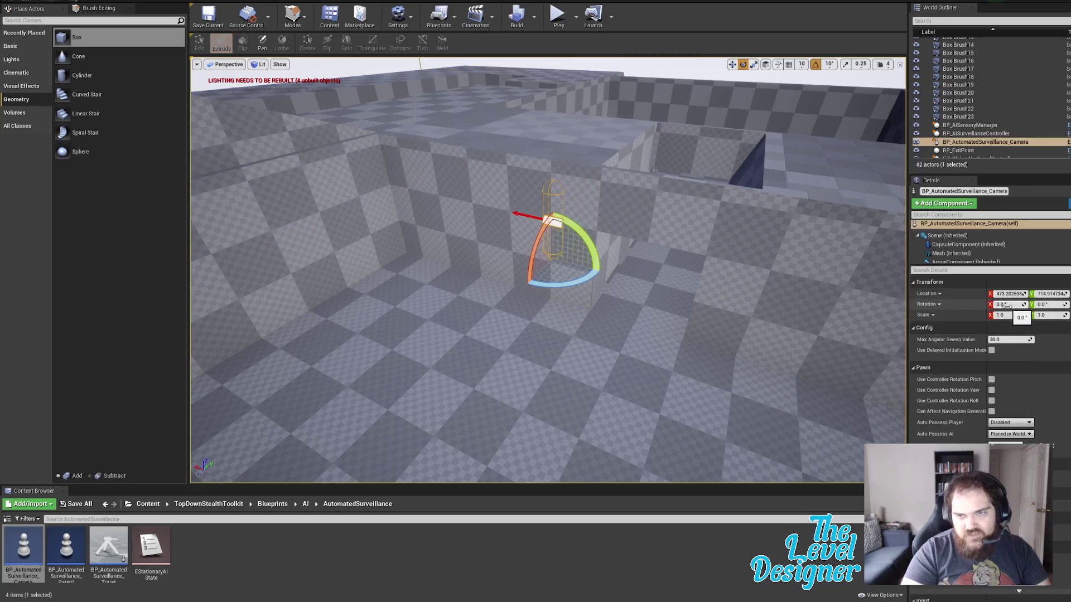
# Step: Try an X rotation on the surveillance camera, undo it, and rotate the camera about Z so its view cone faces into the room
pyautogui.moveTo(1008, 305); pyautogui.dragTo(1047, 306)
pyautogui.hotkey('ctrl', 'z')
pyautogui.hotkey('ctrl', 'z')
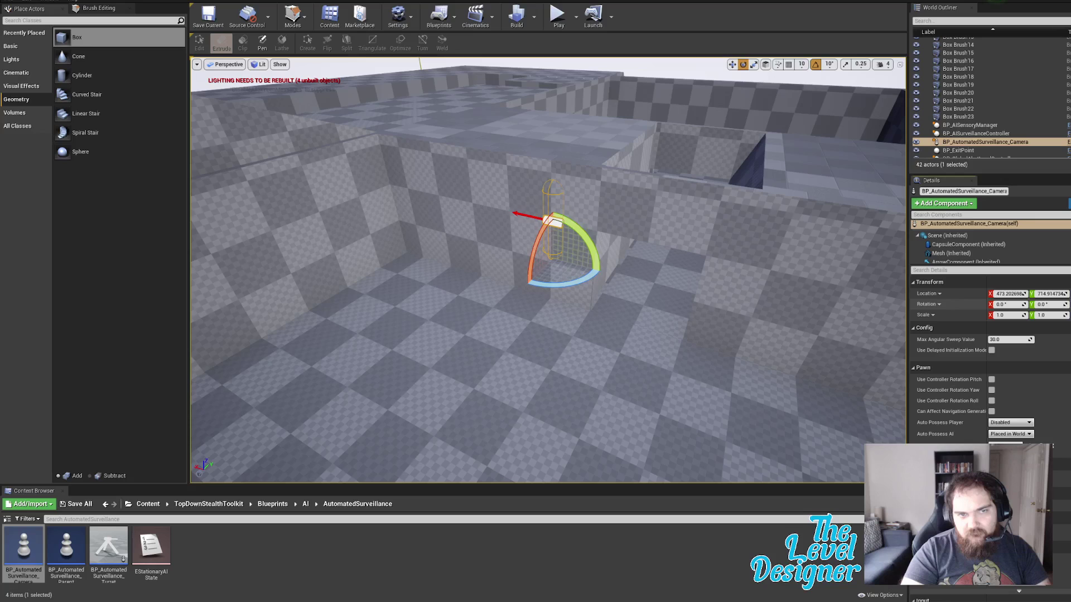
pyautogui.moveTo(1068, 304); pyautogui.dragTo(1070, 304)
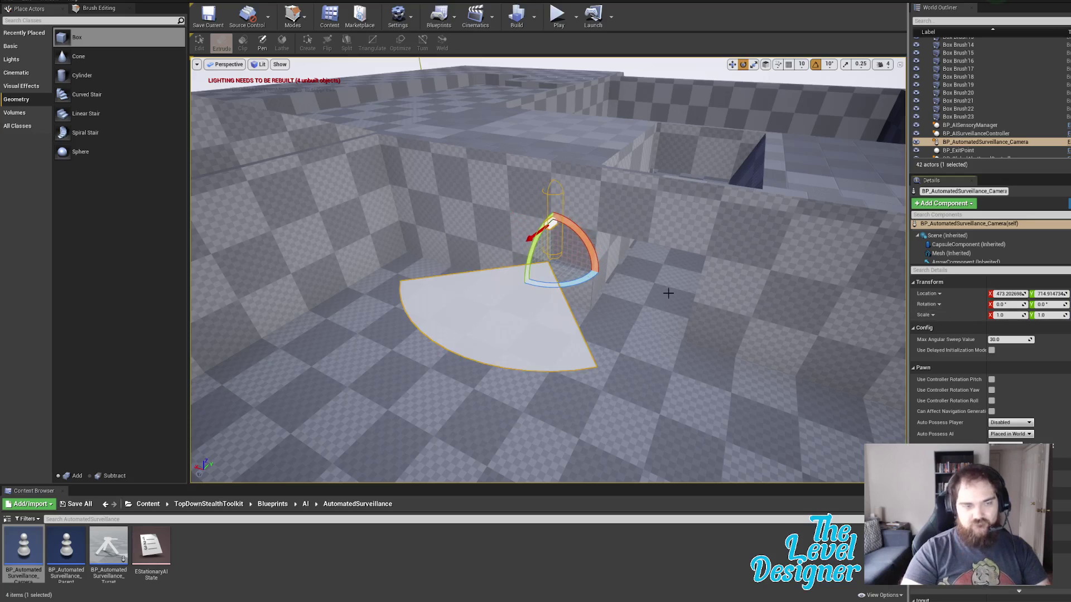
# Step: Lower the surveillance camera beside the low opening so that its base sits on the floor
pyautogui.press('w')
pyautogui.moveTo(667, 292); pyautogui.dragTo(563, 240, button='right')
pyautogui.moveTo(633, 299); pyautogui.dragTo(625, 301, button='right')
pyautogui.press('s')
pyautogui.press('w')
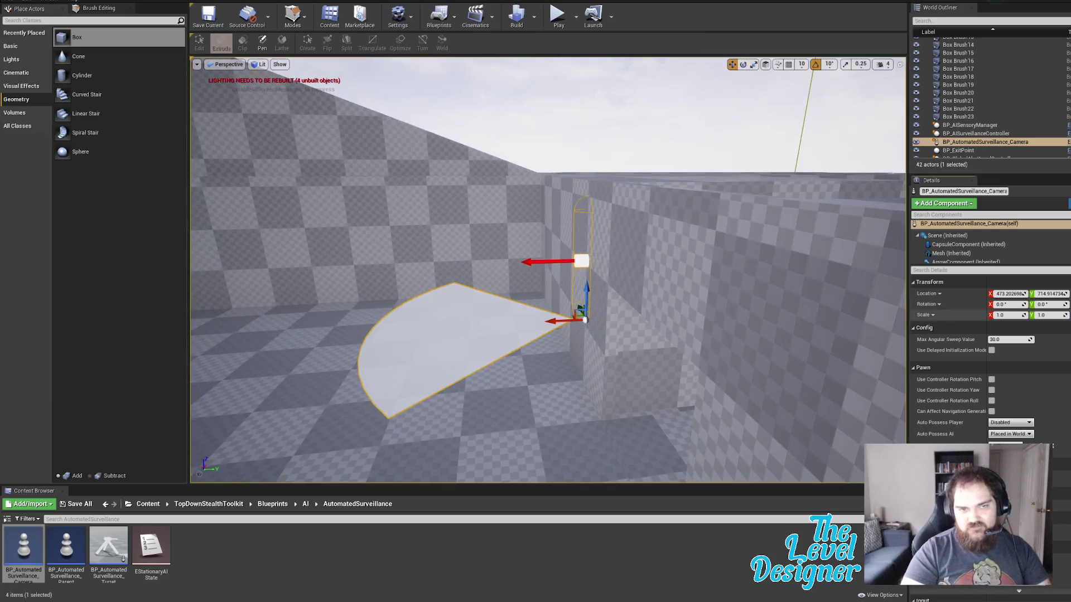
pyautogui.moveTo(1070, 315); pyautogui.dragTo(1064, 315)
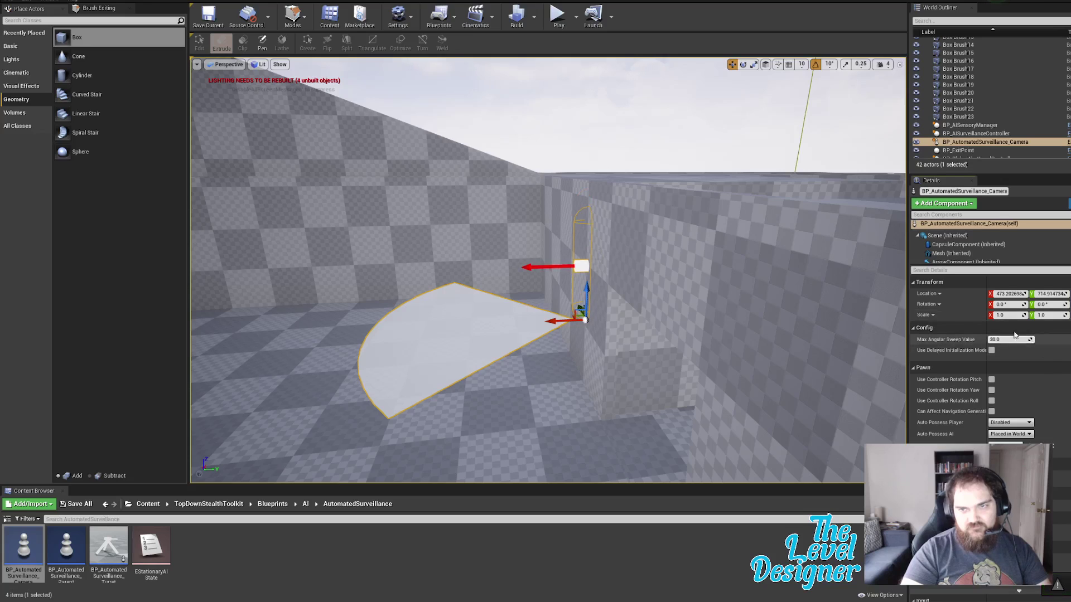
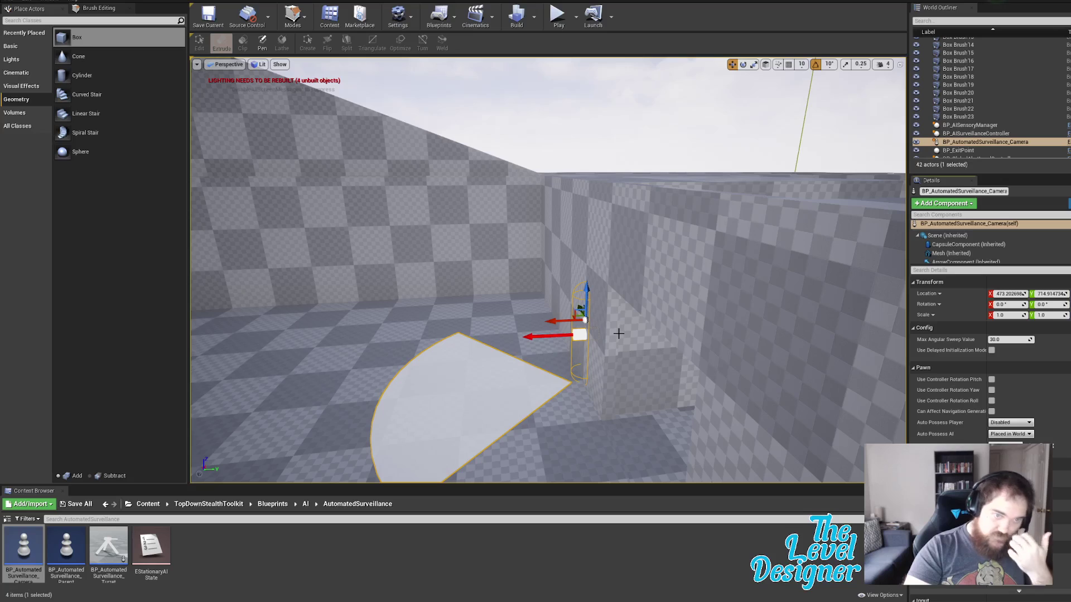
# Step: Open the BP_AutomatedSurveillance_Camera blueprint for editing and show its components in the 3D preview
pyautogui.click(1069, 143)
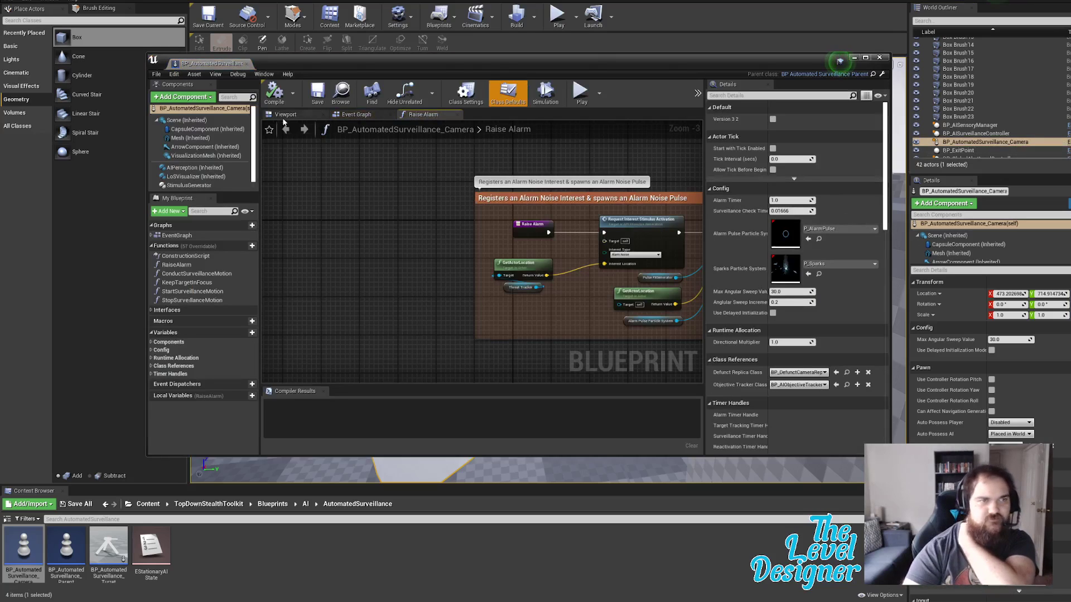
pyautogui.click(291, 115)
pyautogui.moveTo(388, 255); pyautogui.dragTo(313, 254, button='right')
pyautogui.press('s')
pyautogui.moveTo(445, 229); pyautogui.dragTo(446, 228, button='right')
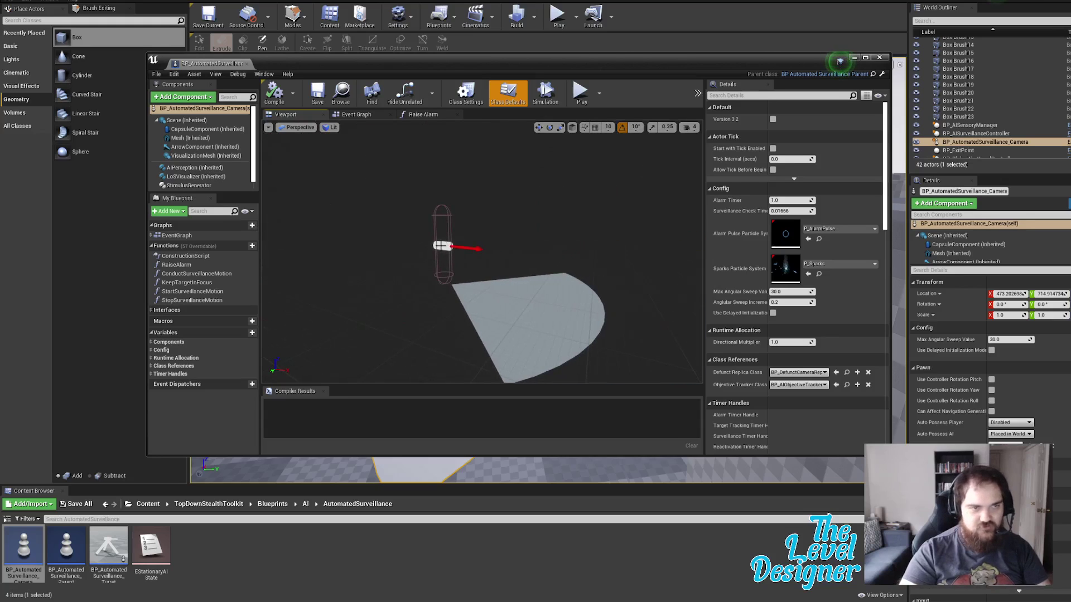
# Step: Try raising the Mesh component well above the capsule, and undo the move
pyautogui.click(442, 246)
pyautogui.moveTo(434, 210); pyautogui.dragTo(442, 136)
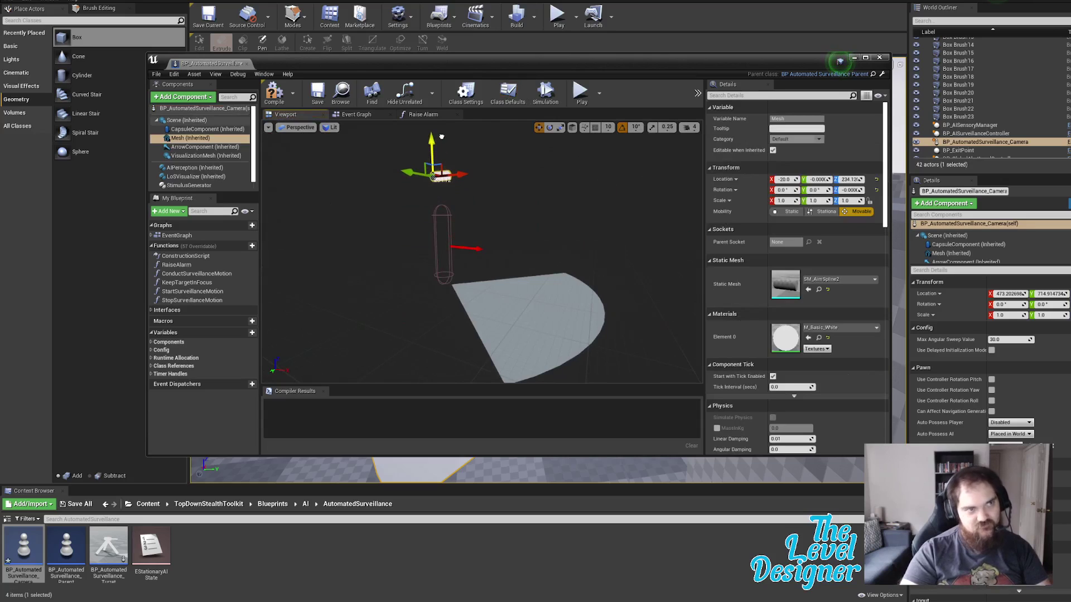
pyautogui.press('e')
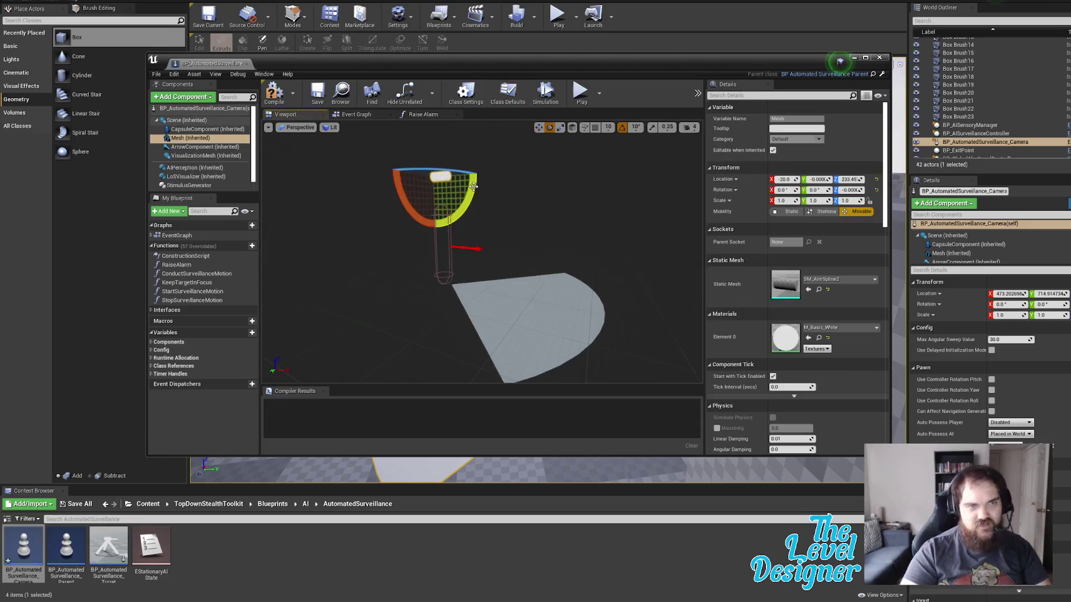
pyautogui.hotkey('ctrl', 'z')
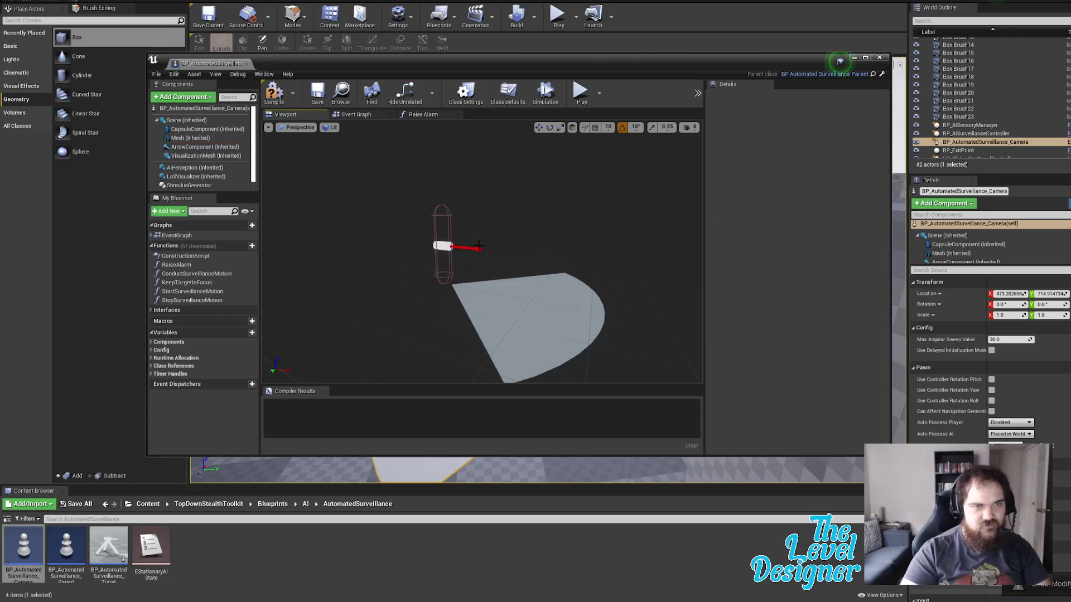
# Step: Try raising the Mesh and the ArrowComponent separately inside the capsule, and undo both moves
pyautogui.click(474, 249)
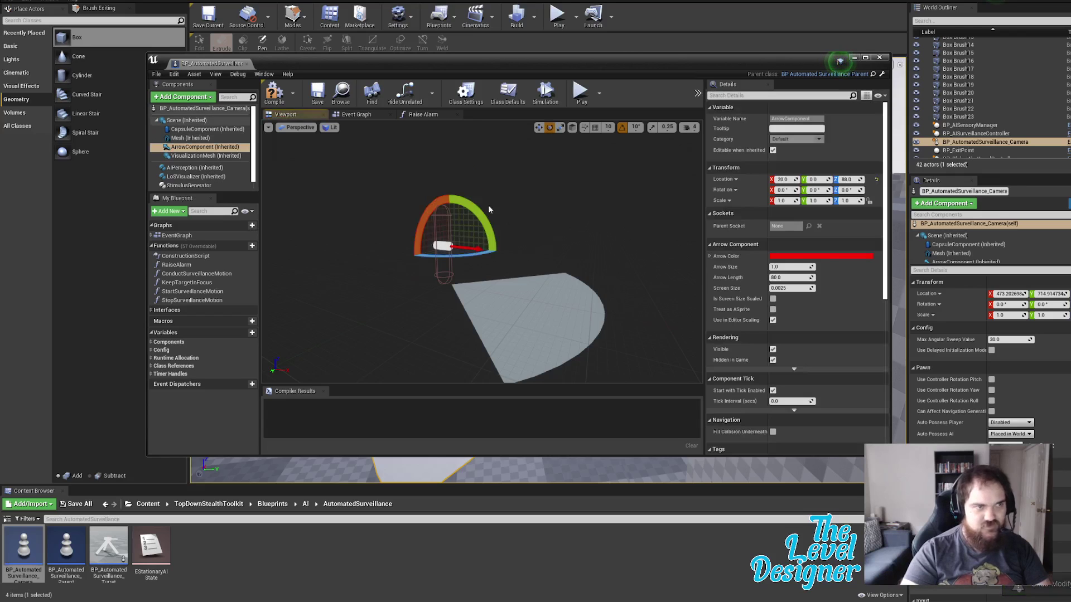
pyautogui.keyDown('shift'); pyautogui.click(212, 140); pyautogui.keyUp('shift')
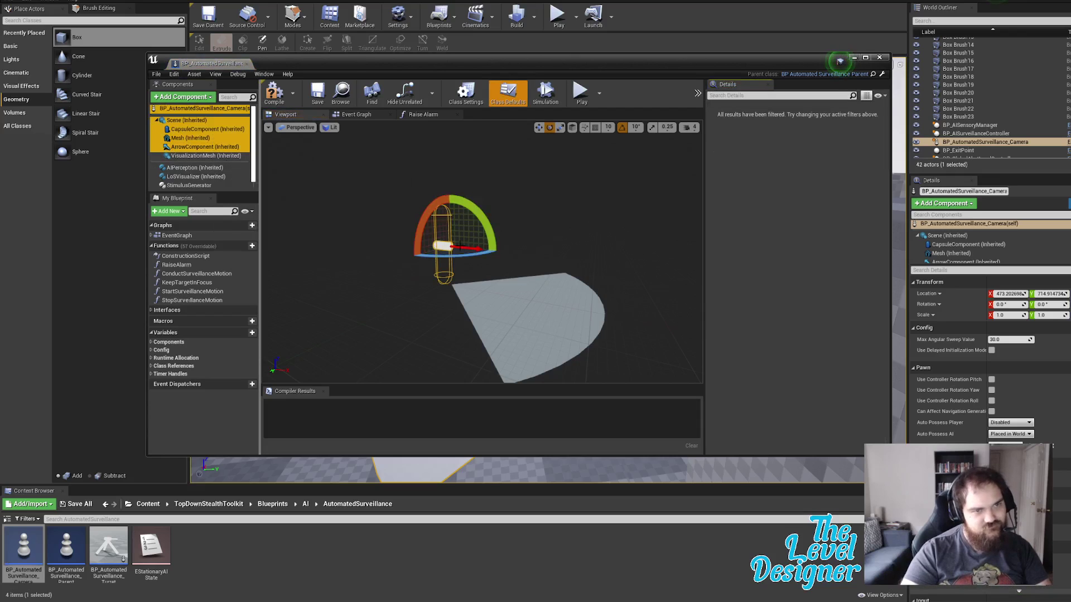
pyautogui.click(444, 247)
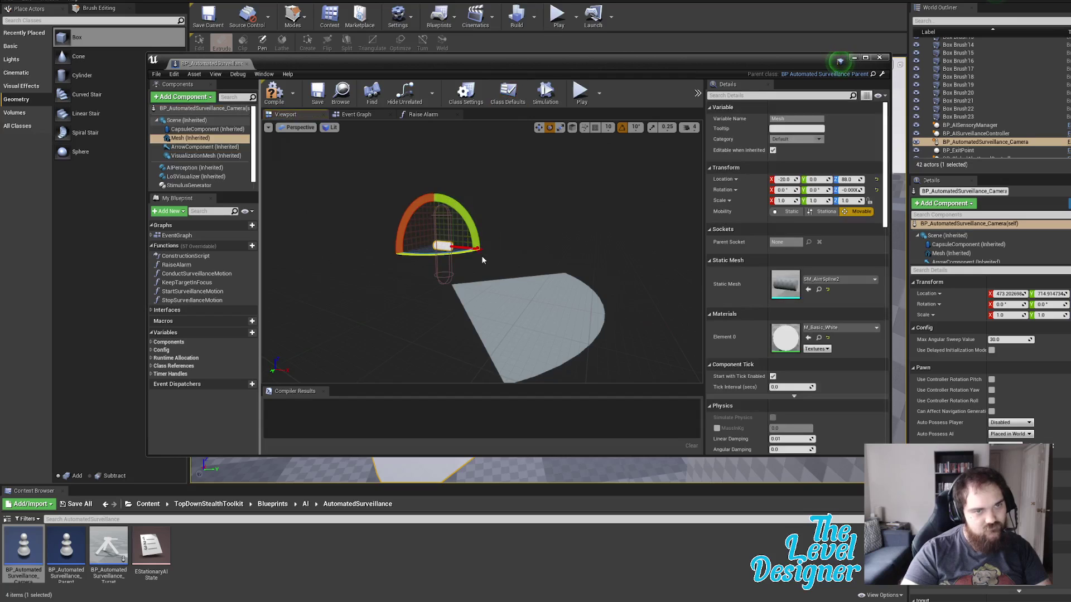
pyautogui.press('f')
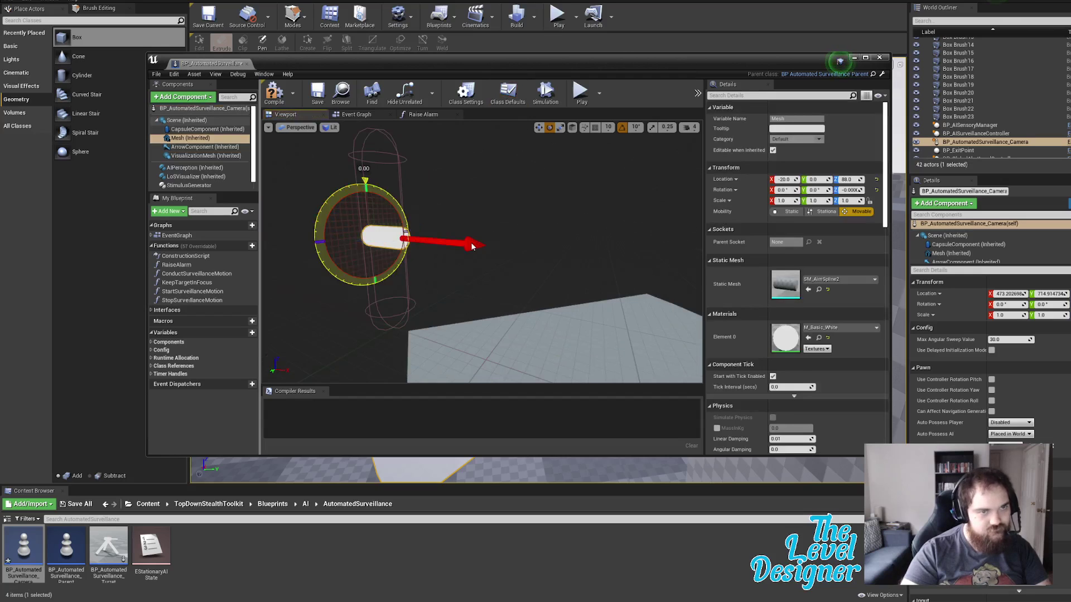
pyautogui.click(472, 245)
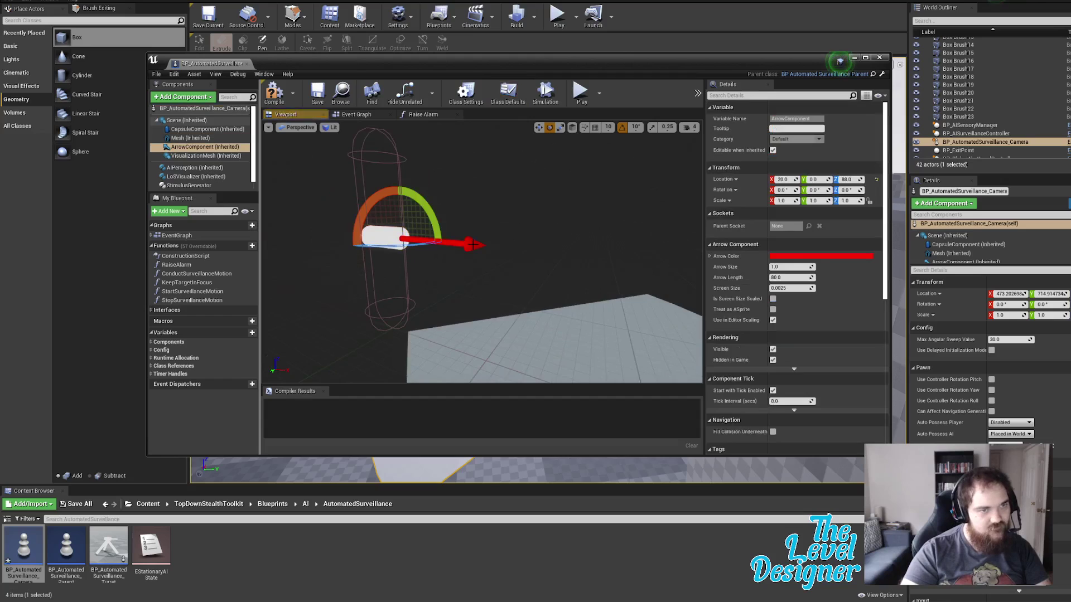
pyautogui.click(381, 235)
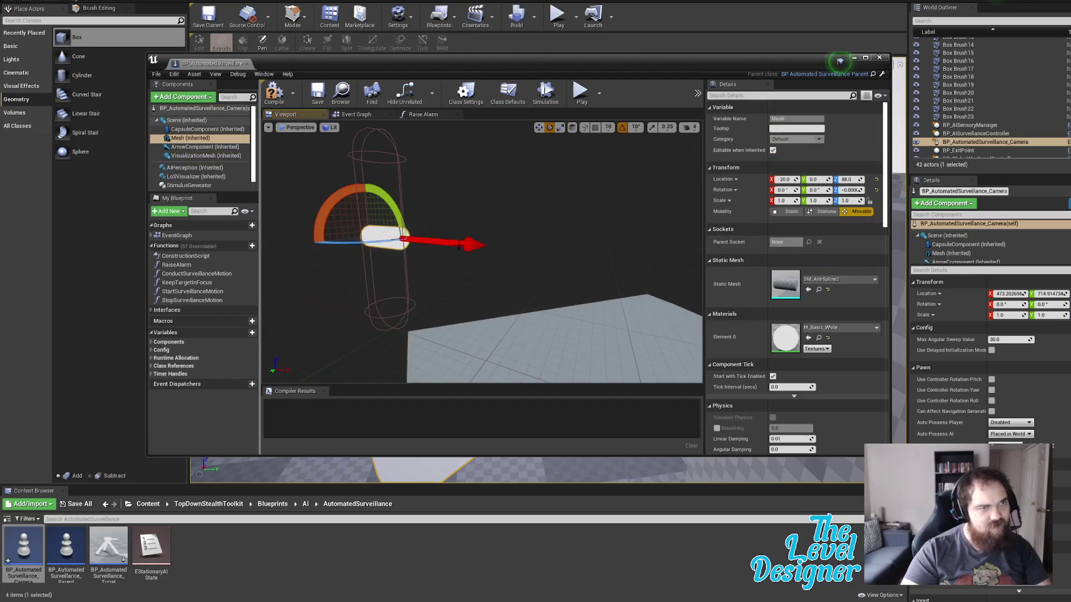
pyautogui.press('w')
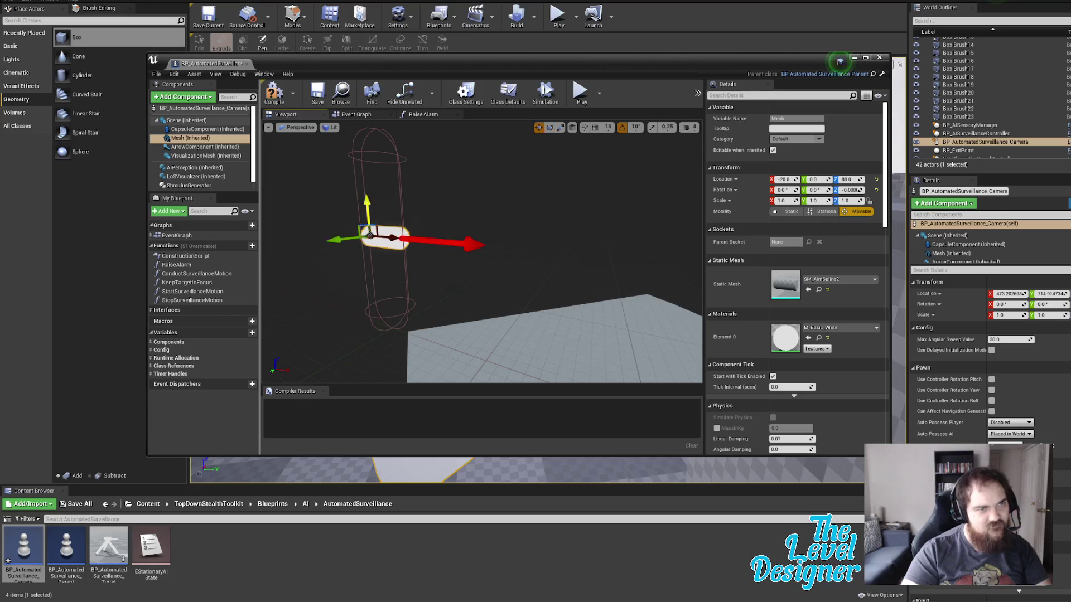
pyautogui.moveTo(367, 206); pyautogui.dragTo(366, 175)
pyautogui.click(468, 245)
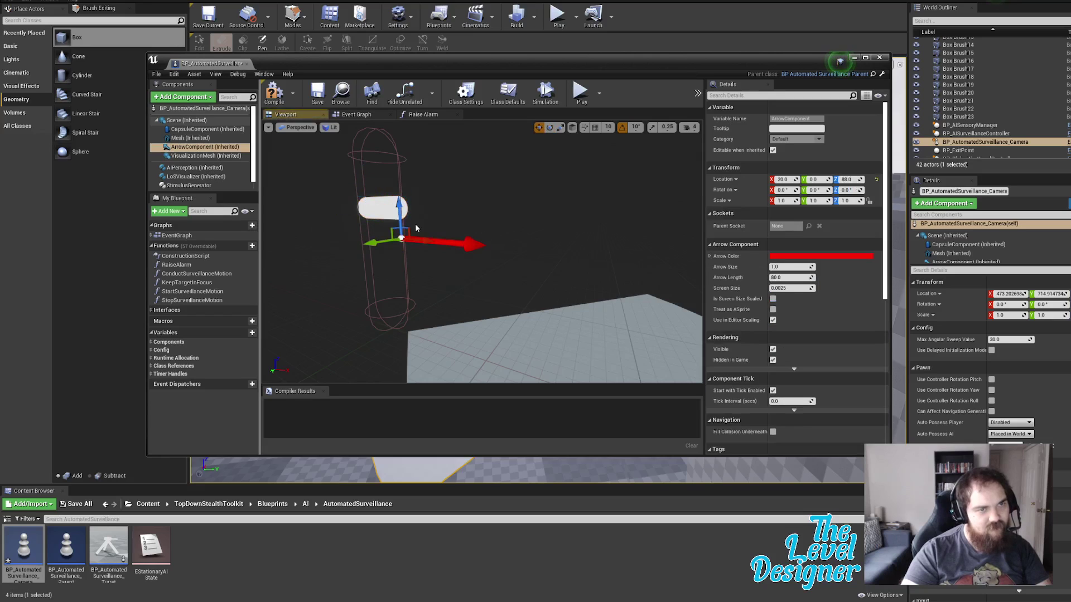
pyautogui.moveTo(399, 208); pyautogui.dragTo(399, 192)
pyautogui.hotkey('ctrl', 'z')
pyautogui.hotkey('ctrl', 'z')
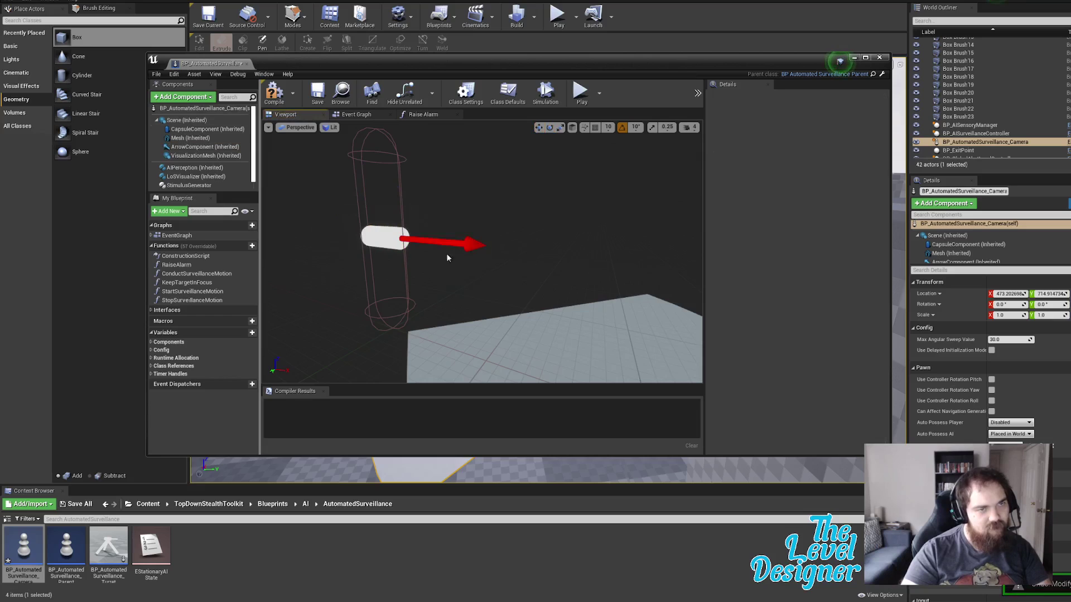
# Step: Try raising only the Mesh component once more, and undo it
pyautogui.moveTo(484, 225); pyautogui.dragTo(481, 252)
pyautogui.click(451, 235)
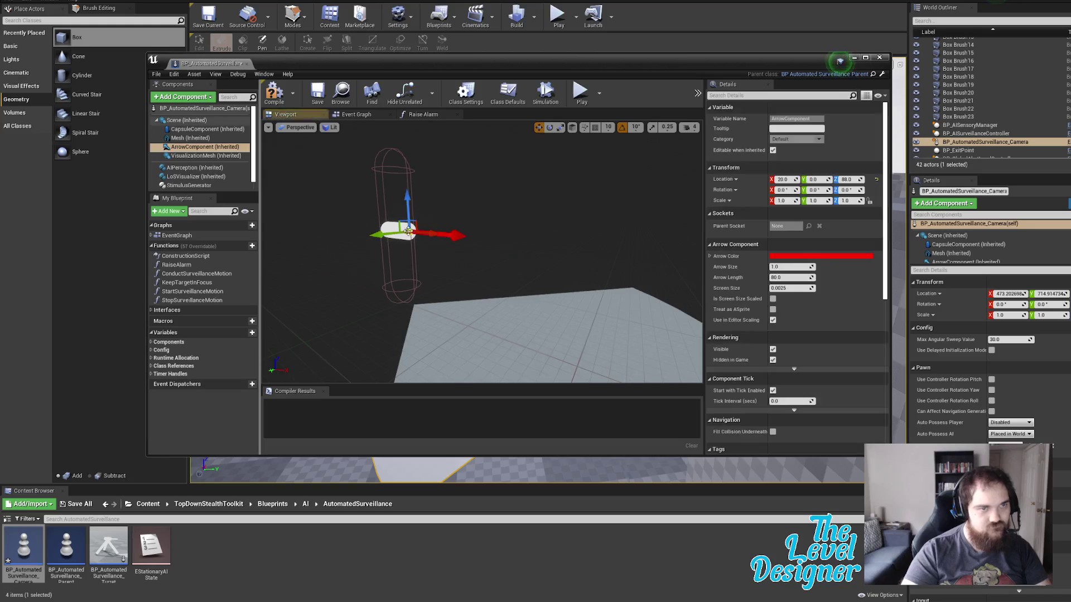
pyautogui.click(390, 227)
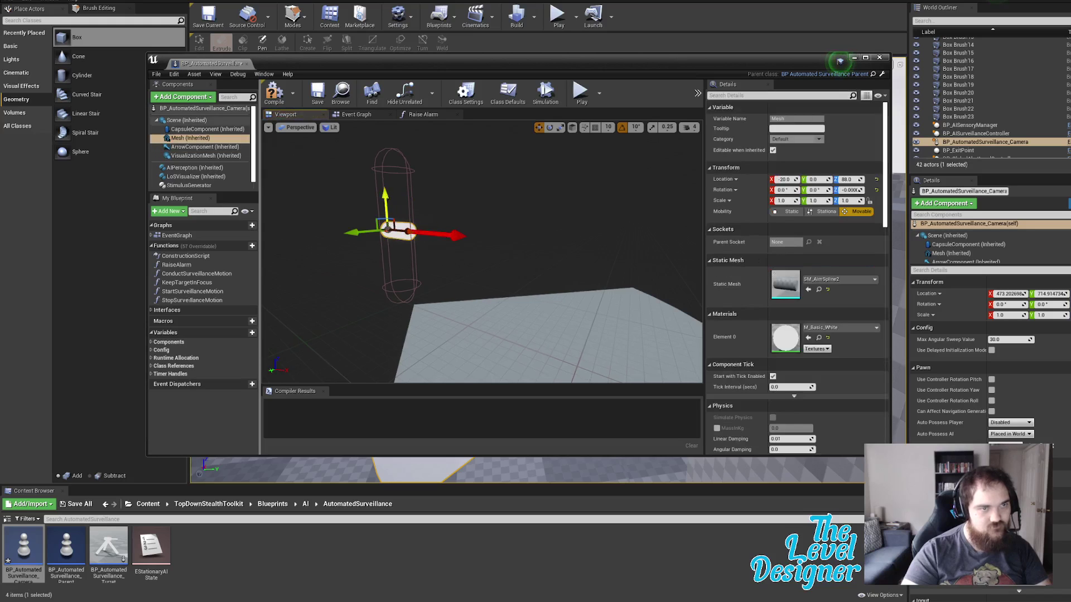
pyautogui.moveTo(384, 196); pyautogui.dragTo(382, 174)
pyautogui.hotkey('ctrl', 'z')
# Step: Raise the Mesh and ArrowComponent together to the top of the capsule, at a Z location of about 156
pyautogui.moveTo(467, 273); pyautogui.dragTo(409, 243, button='right')
pyautogui.click(190, 137)
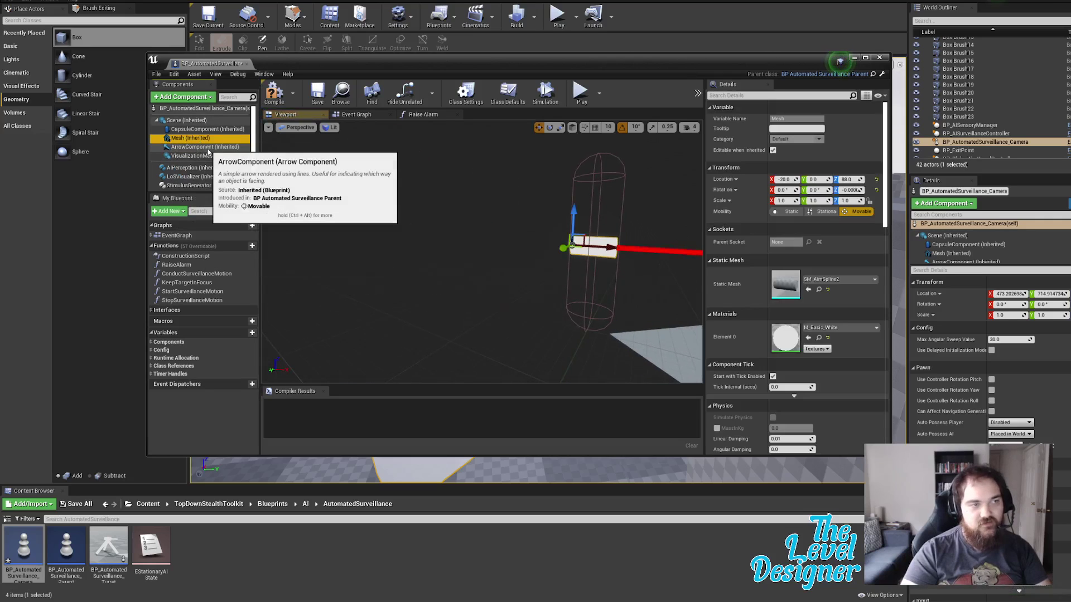
pyautogui.keyDown('ctrl'); pyautogui.click(208, 148); pyautogui.keyUp('ctrl')
pyautogui.press('f')
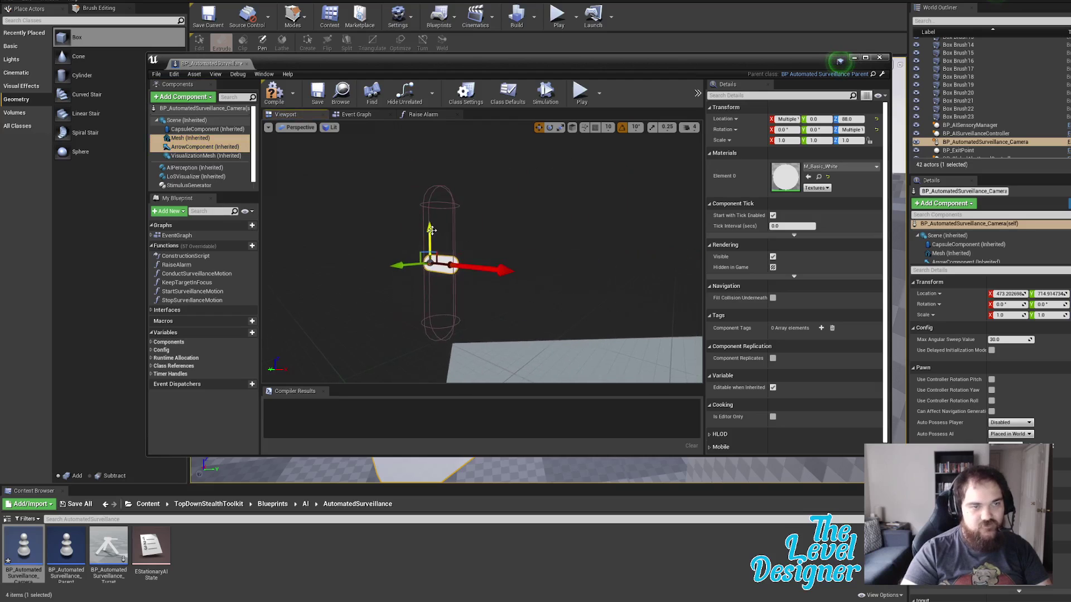
pyautogui.moveTo(432, 230); pyautogui.dragTo(426, 175)
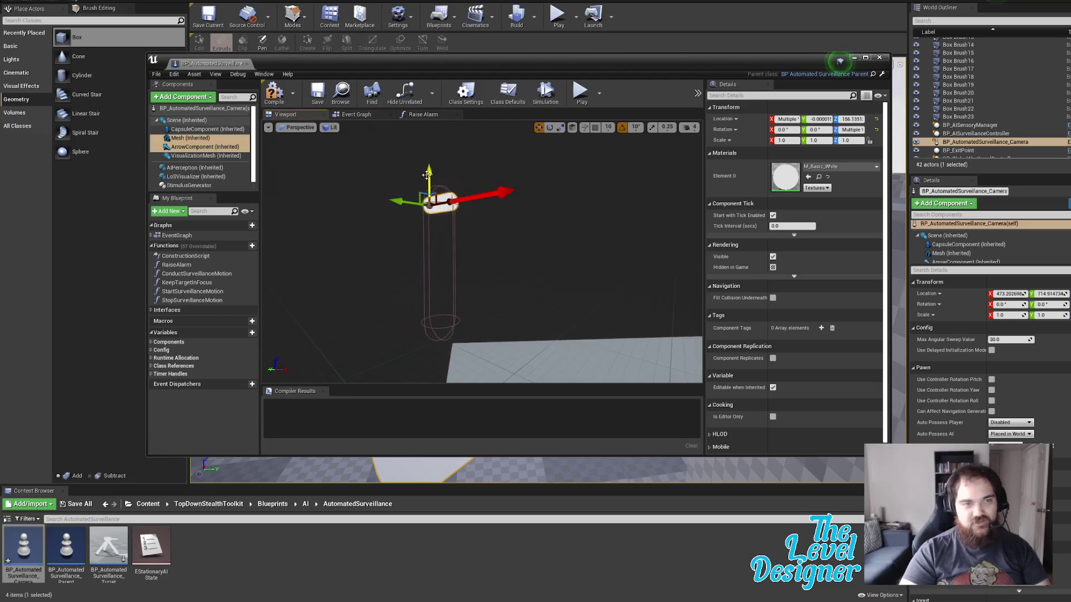
pyautogui.press('e')
pyautogui.moveTo(460, 217); pyautogui.dragTo(574, 253)
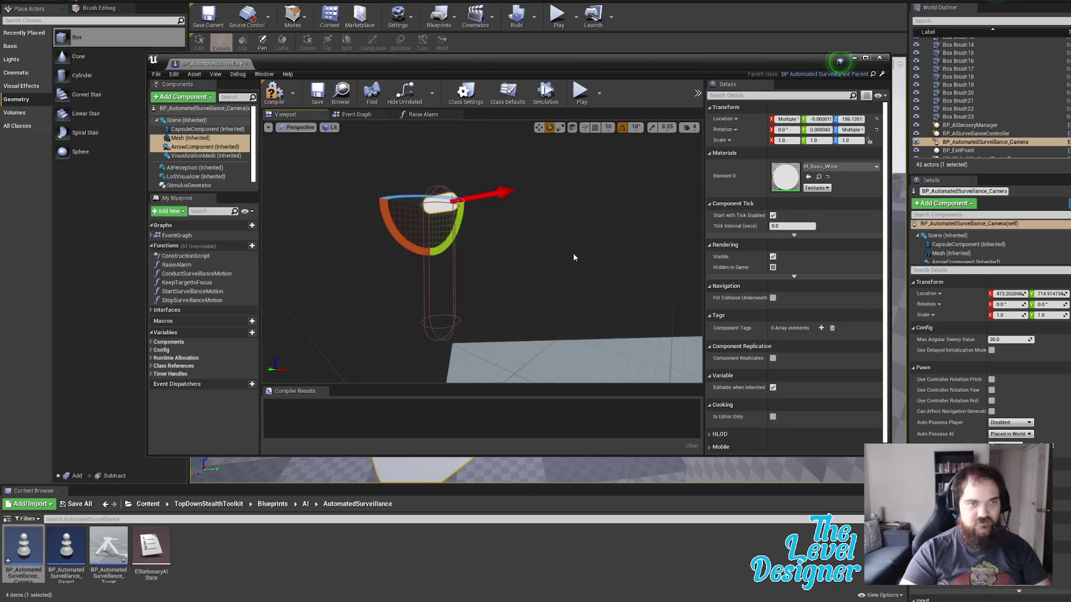
pyautogui.click(572, 252)
# Step: Compile and save the BP_AutomatedSurveillance_Camera blueprint, and close its editor
pyautogui.click(273, 92)
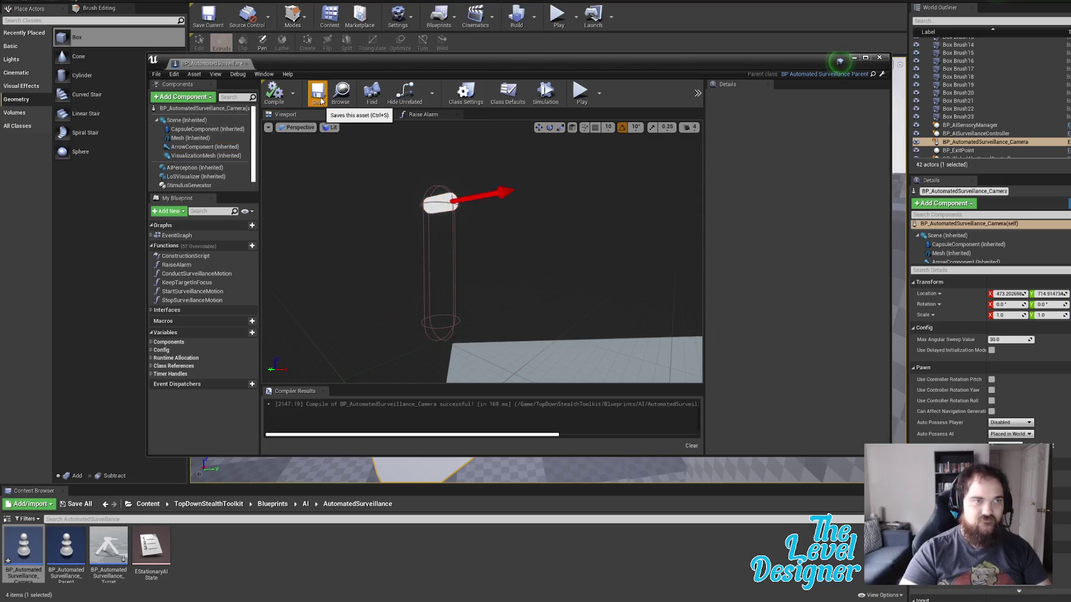
pyautogui.click(319, 98)
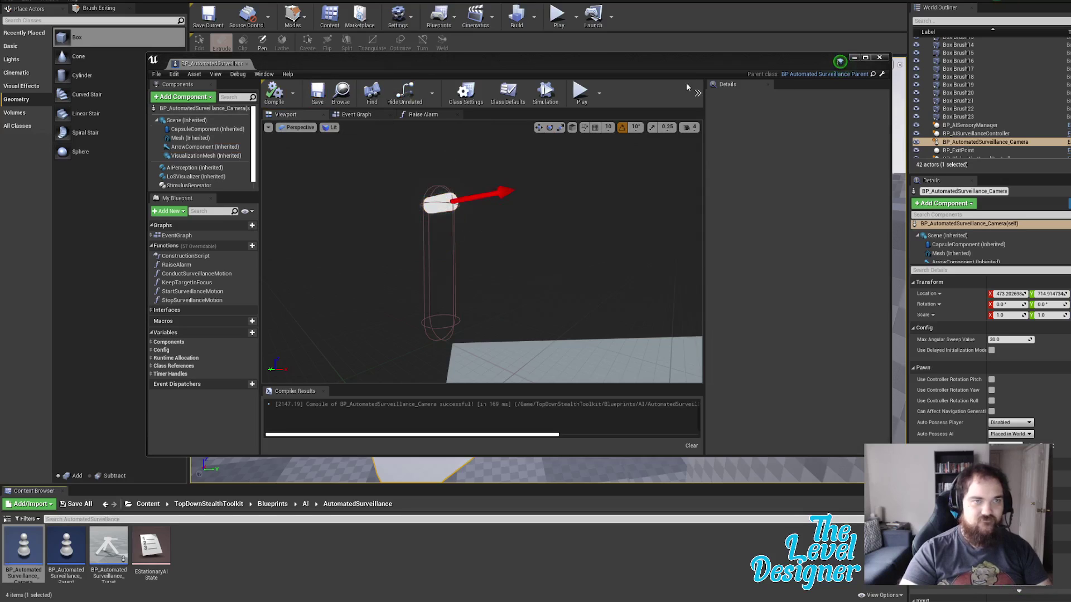
pyautogui.click(878, 58)
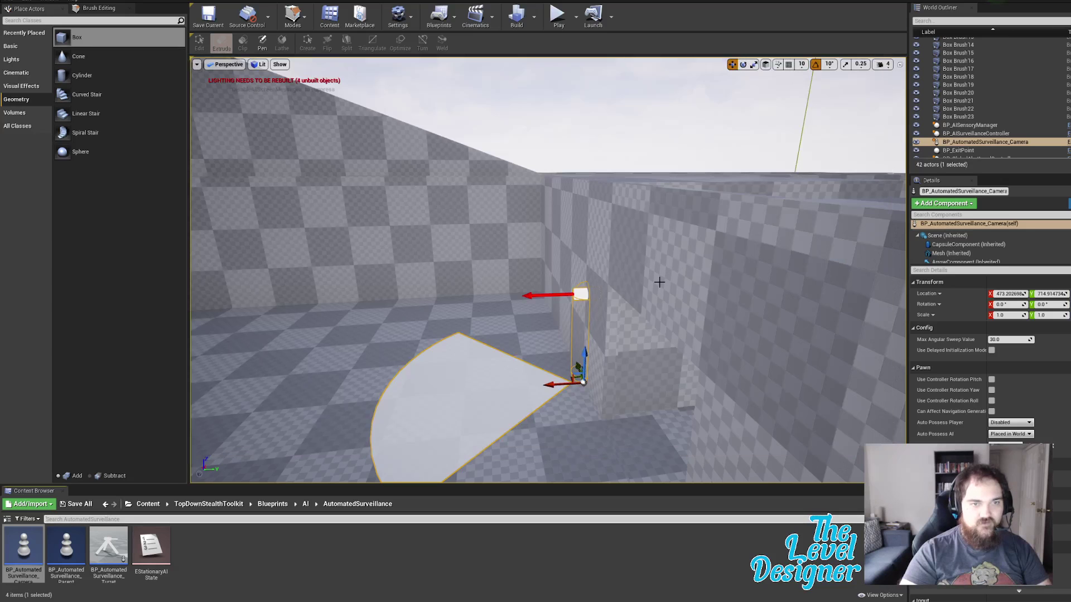
# Step: Start a play test of the level with the SHG loadout
pyautogui.scroll(-5, 659, 282)
pyautogui.click(558, 14)
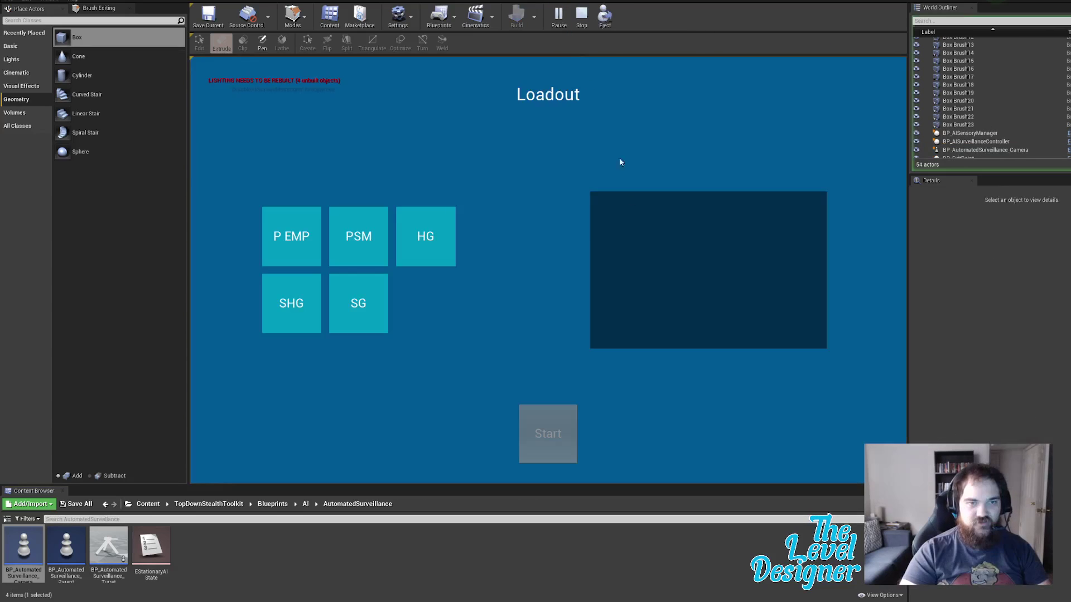
pyautogui.click(306, 290)
pyautogui.click(527, 432)
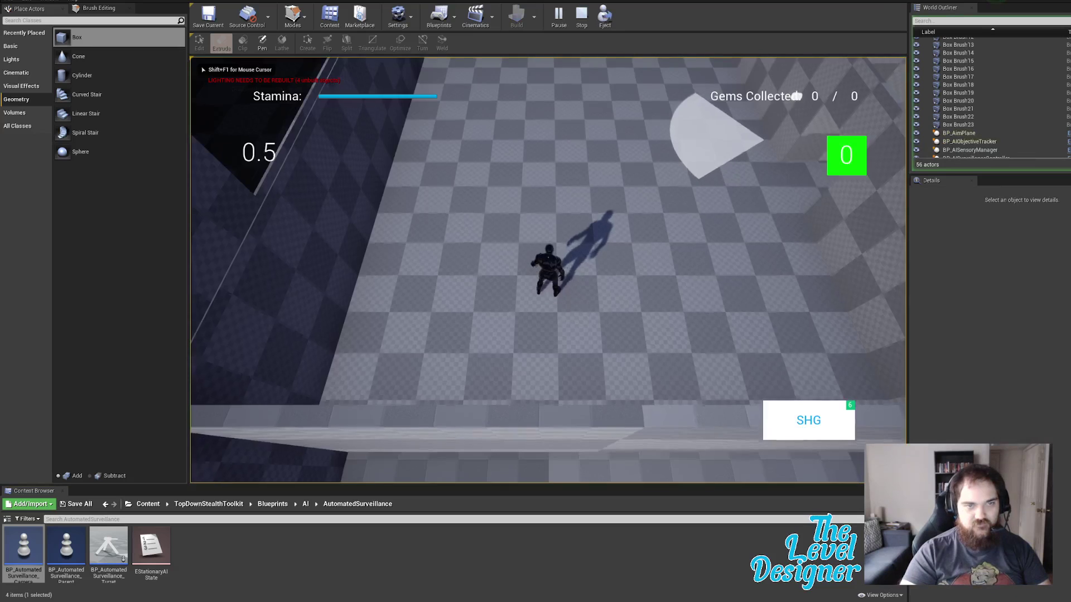
# Step: Walk the character around the room and examine the surveillance camera's height and sweeping view cone
pyautogui.press('w')
pyautogui.press('d')
pyautogui.press('a')
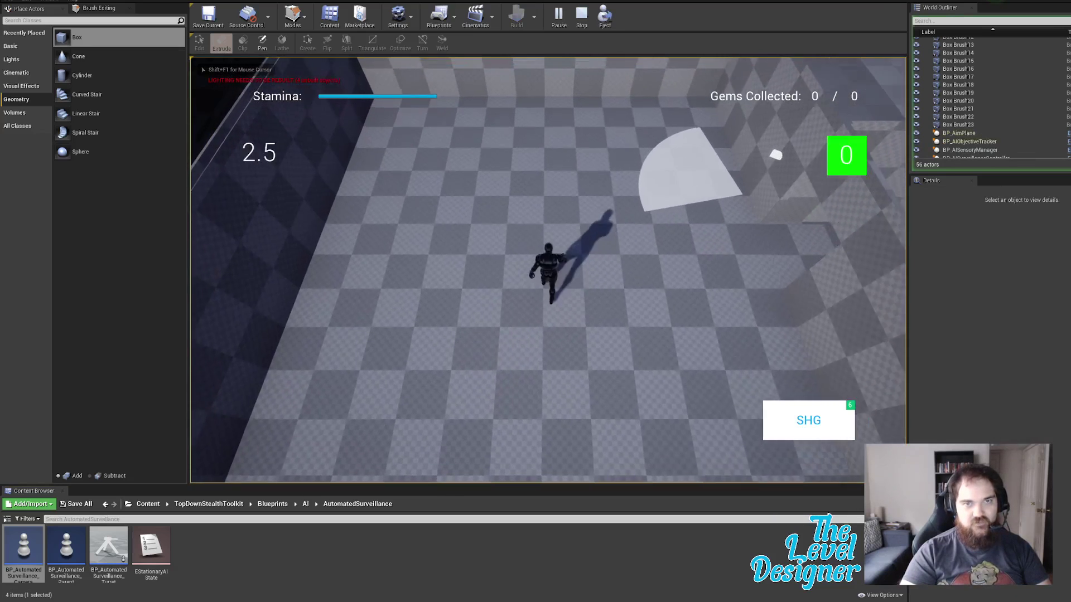
pyautogui.press('w')
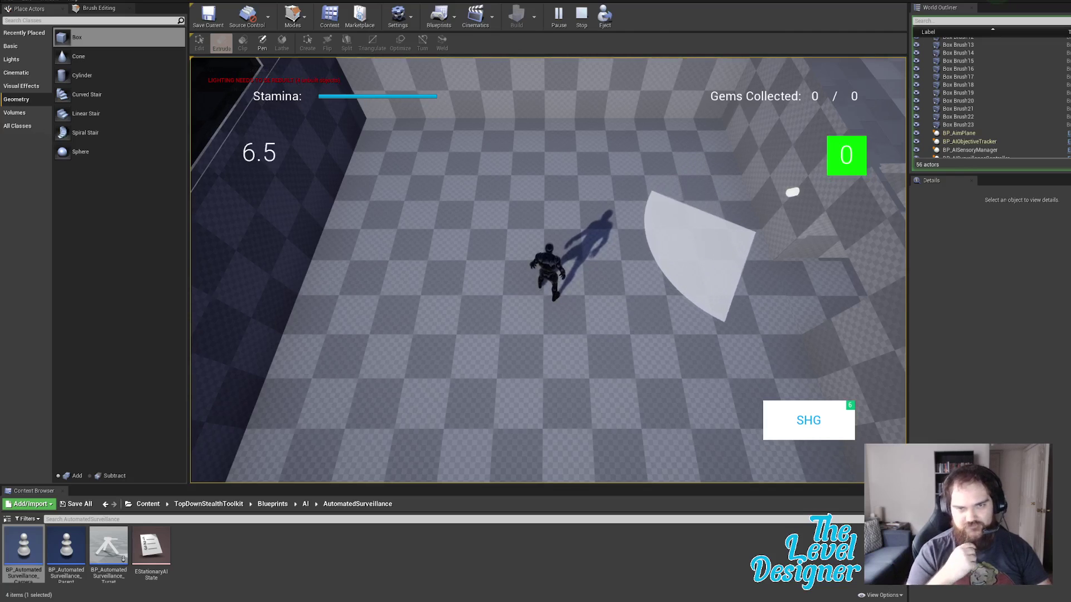
pyautogui.press('d')
pyautogui.press('s')
pyautogui.press('d')
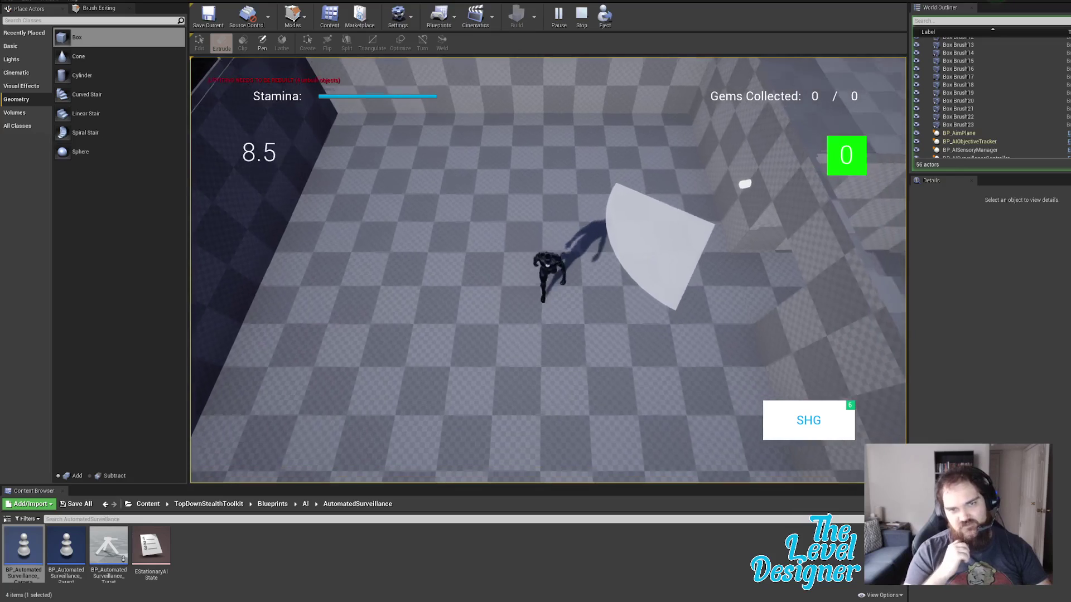
# Step: Take the character past the camera into the low opening, sprint back into the room, and end the play test
pyautogui.press('d')
pyautogui.press('w')
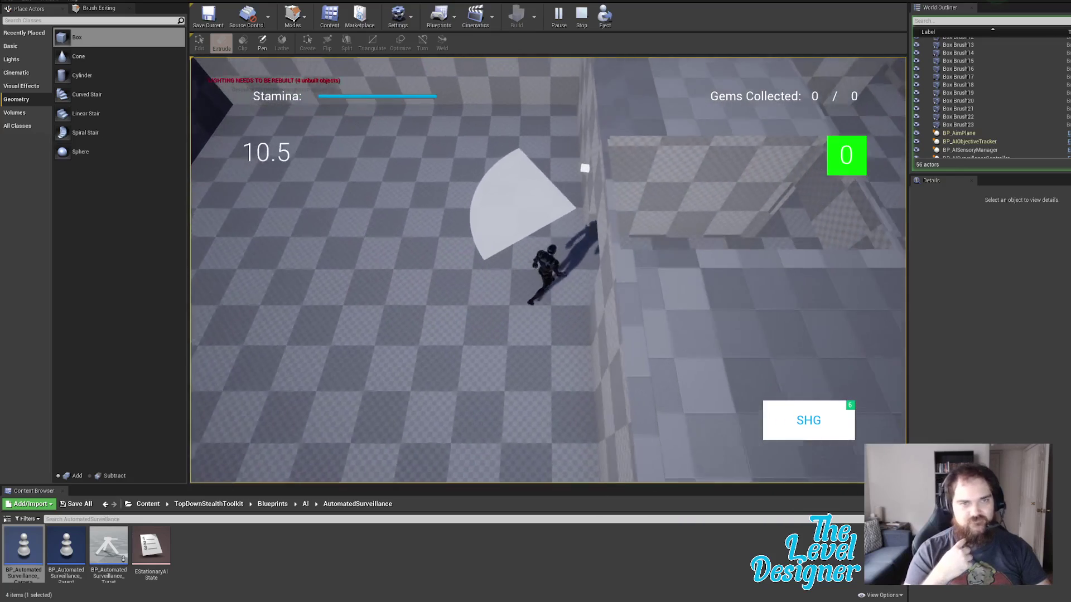
pyautogui.press('d')
pyautogui.press('a')
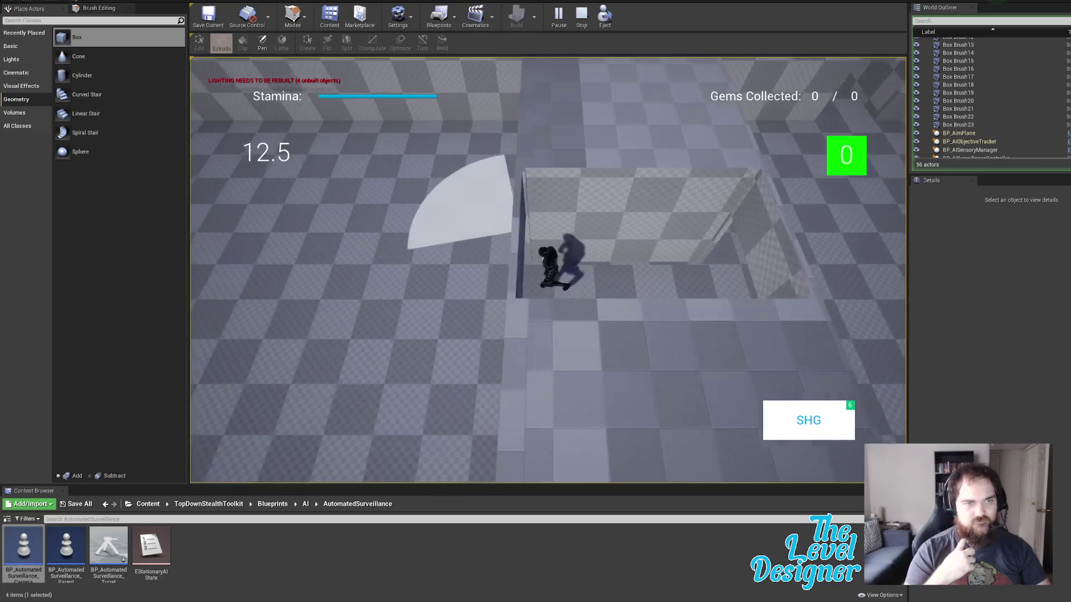
pyautogui.hotkey('shift', 'a')
pyautogui.press('w')
pyautogui.press('s')
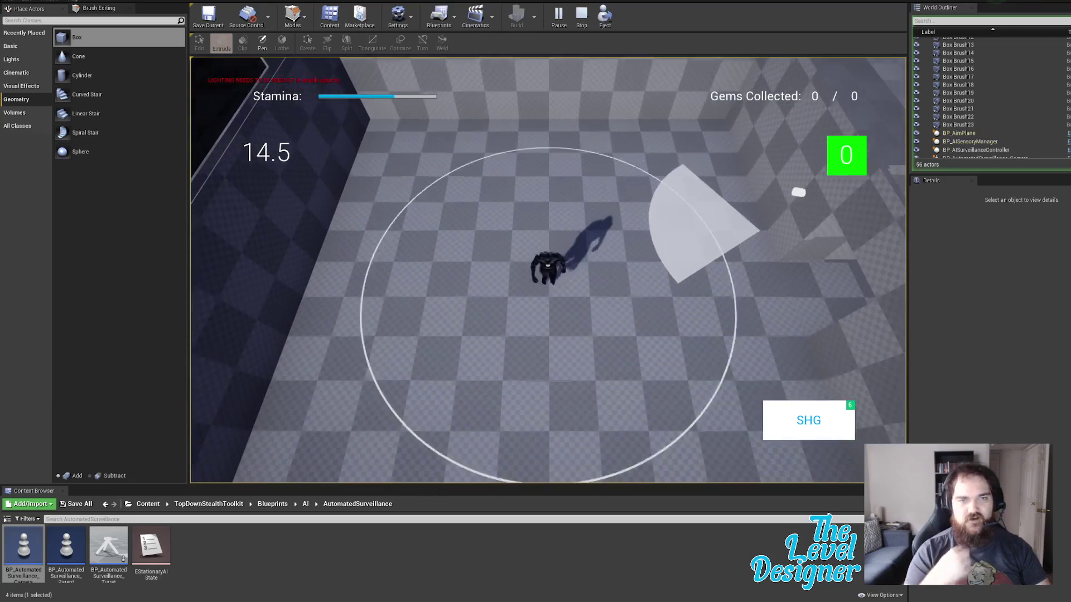
pyautogui.press('Escape')
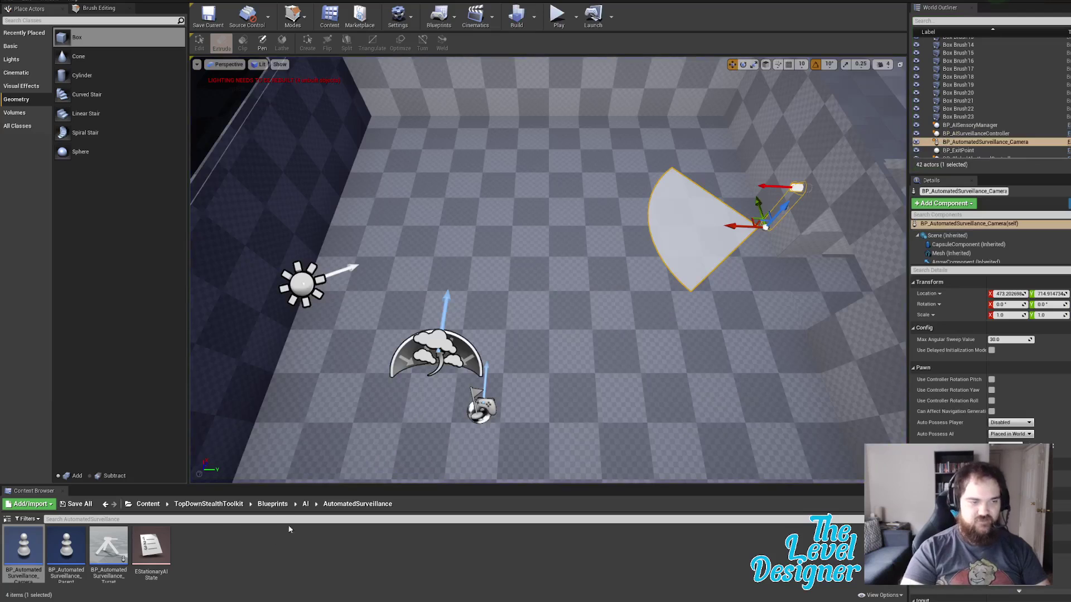
# Step: Place a BP_PatrolGuard_Melee from the Blueprints/AI/PatrolGuards folder on the floor of the walled room
pyautogui.click(272, 504)
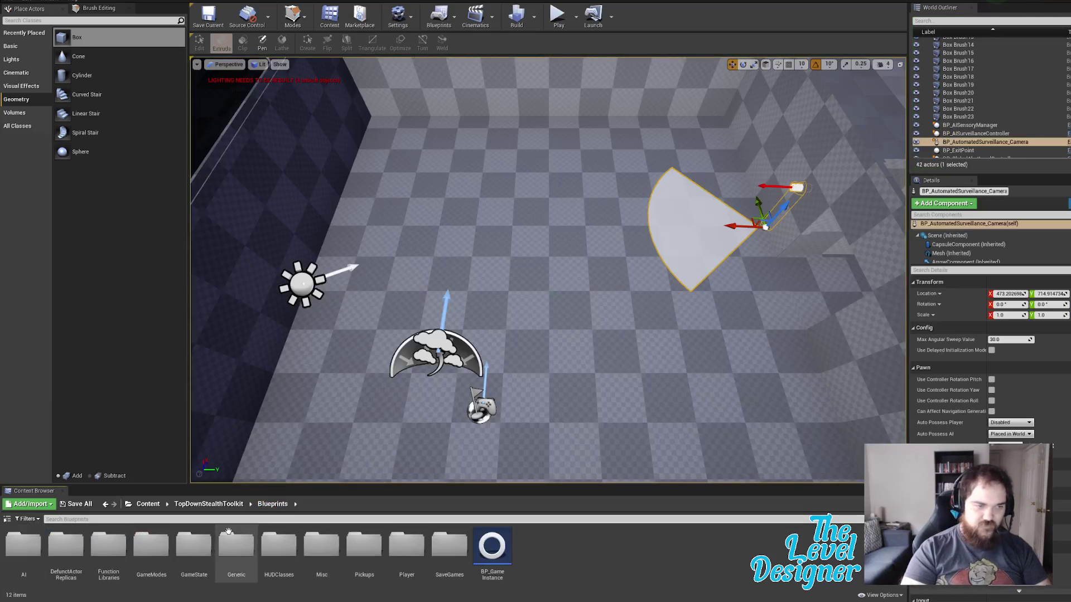
pyautogui.doubleClick(29, 549)
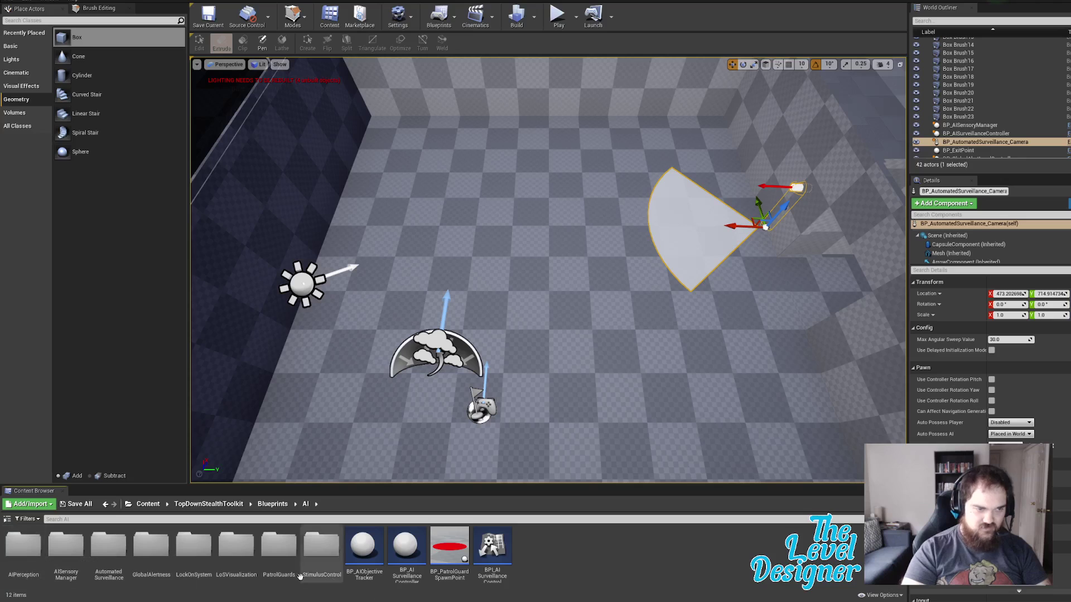
pyautogui.doubleClick(279, 546)
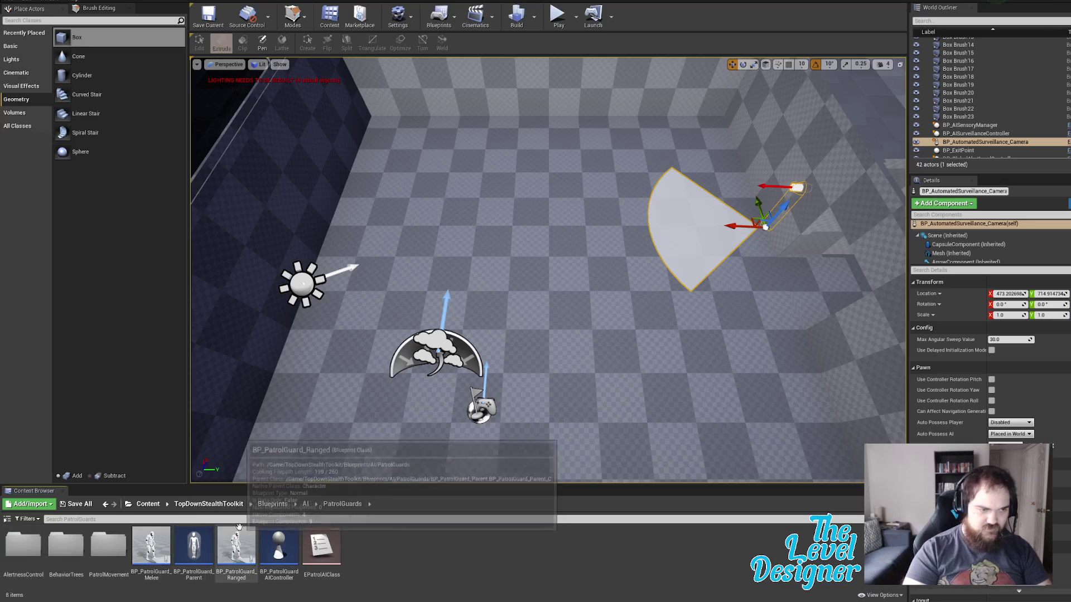
pyautogui.moveTo(424, 376); pyautogui.dragTo(524, 365, button='right')
pyautogui.click(139, 555)
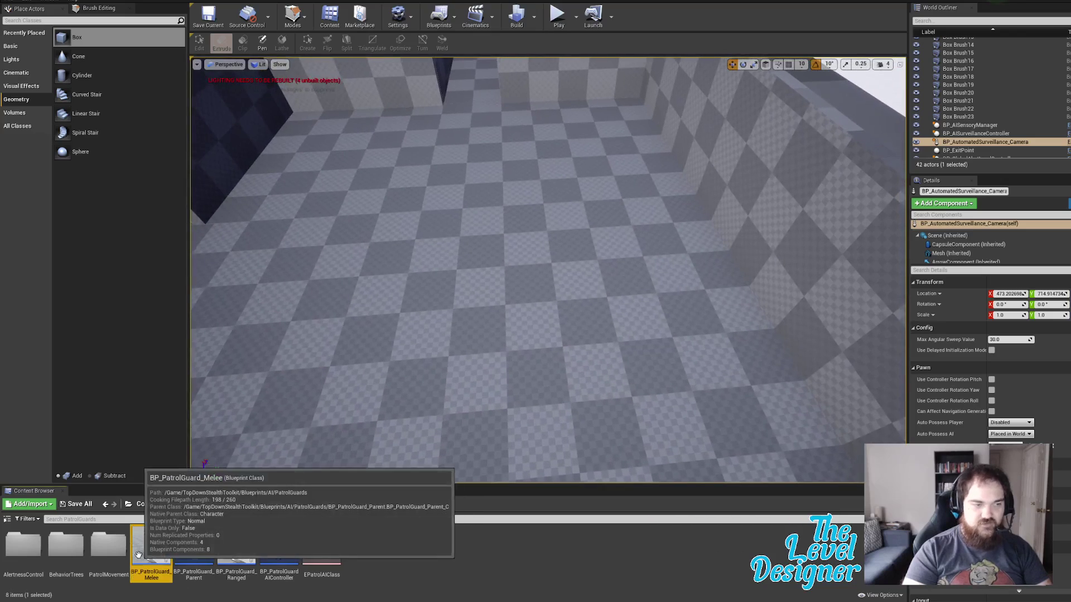
pyautogui.moveTo(139, 555); pyautogui.dragTo(498, 155)
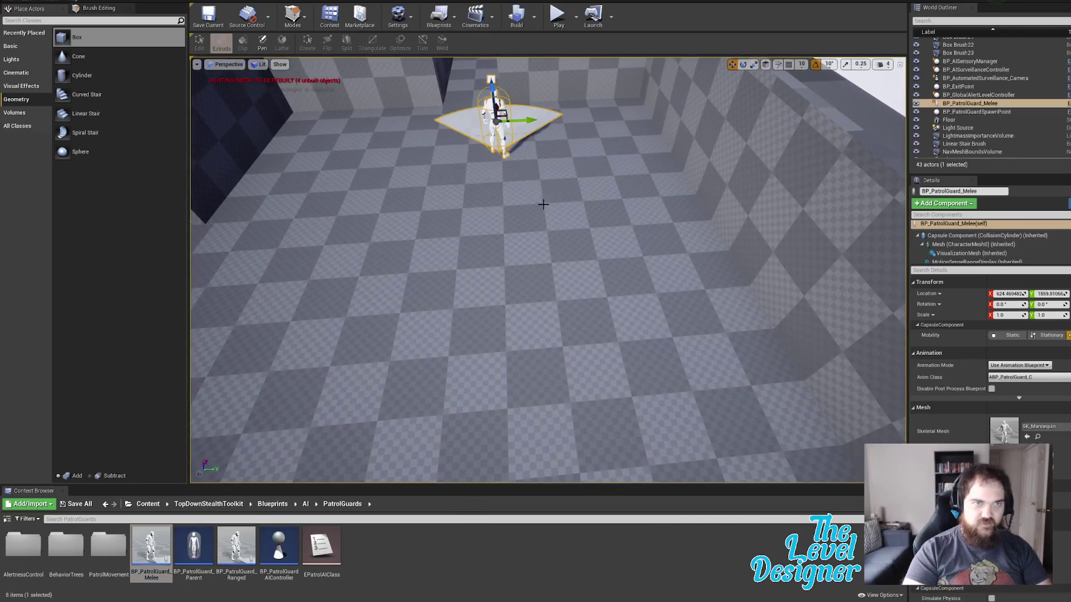
# Step: Turn the melee guard about its vertical axis until its view cone points away from the back wall into the open room
pyautogui.scroll(-10, 543, 204)
pyautogui.press('e')
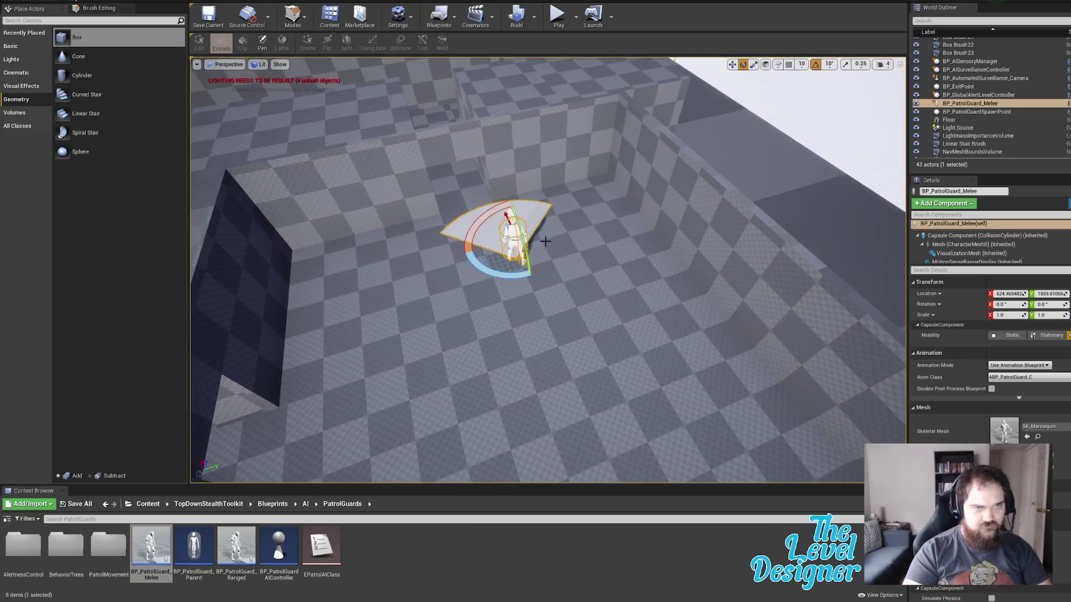
pyautogui.moveTo(494, 272); pyautogui.dragTo(493, 272)
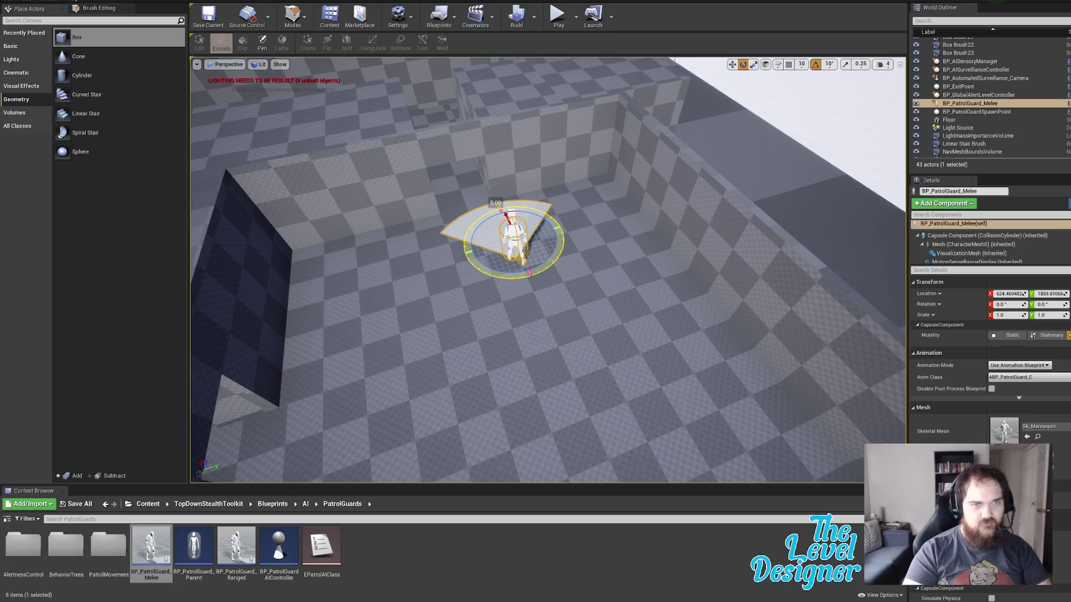
pyautogui.moveTo(653, 260); pyautogui.dragTo(641, 237, button='right')
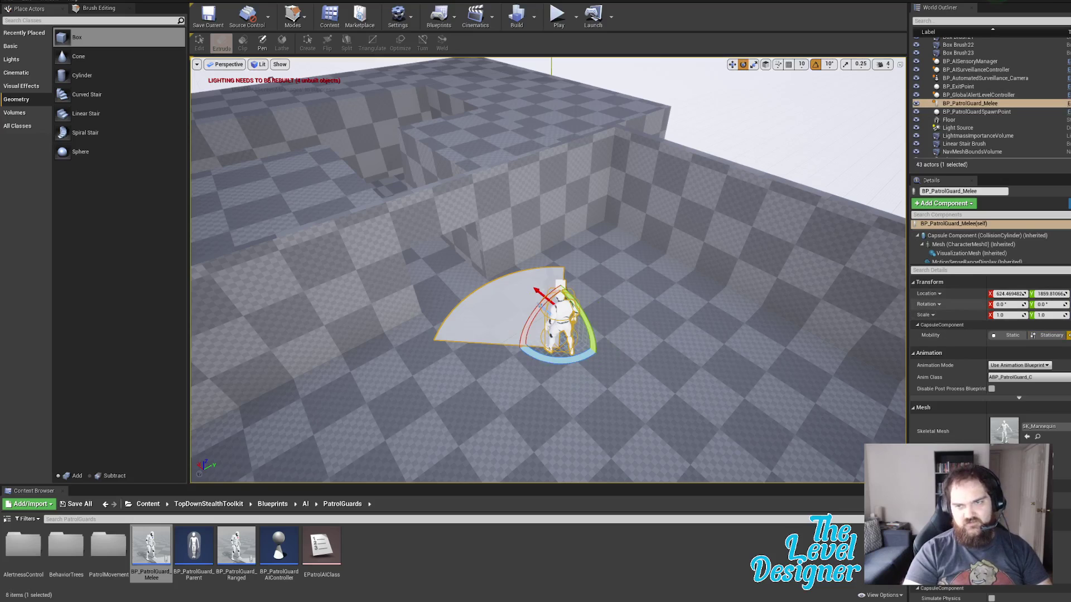
pyautogui.moveTo(1066, 305); pyautogui.dragTo(1069, 305)
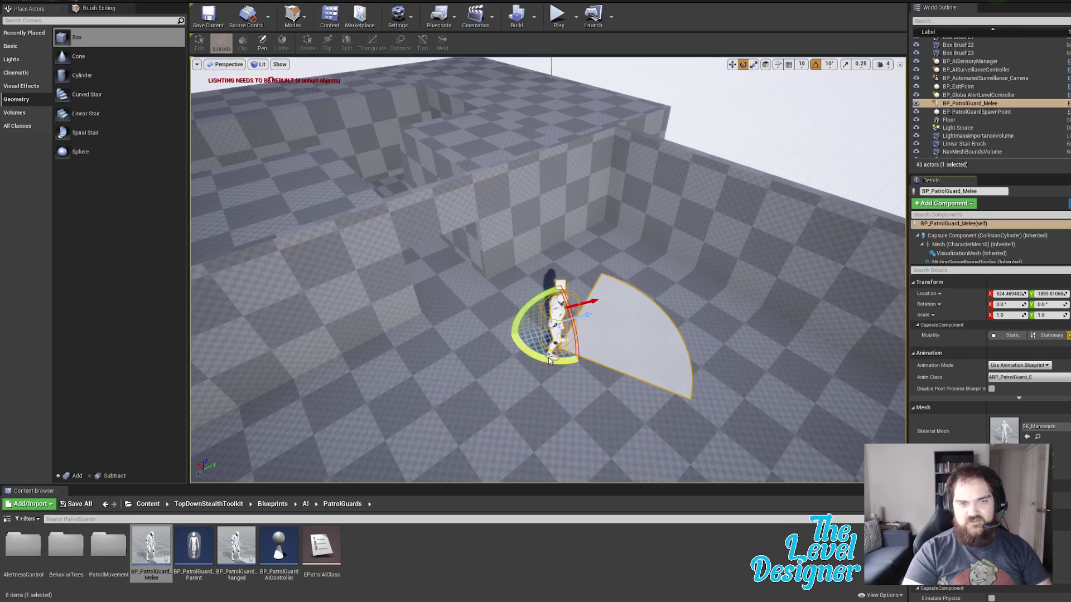
pyautogui.moveTo(551, 347); pyautogui.dragTo(551, 347)
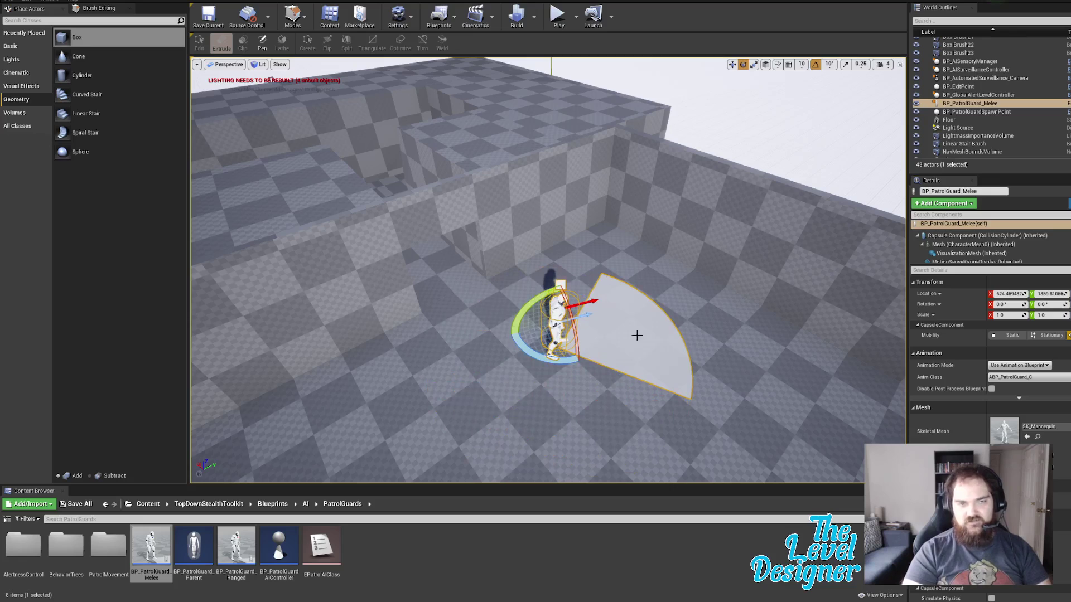
pyautogui.moveTo(1070, 304); pyautogui.dragTo(1069, 304)
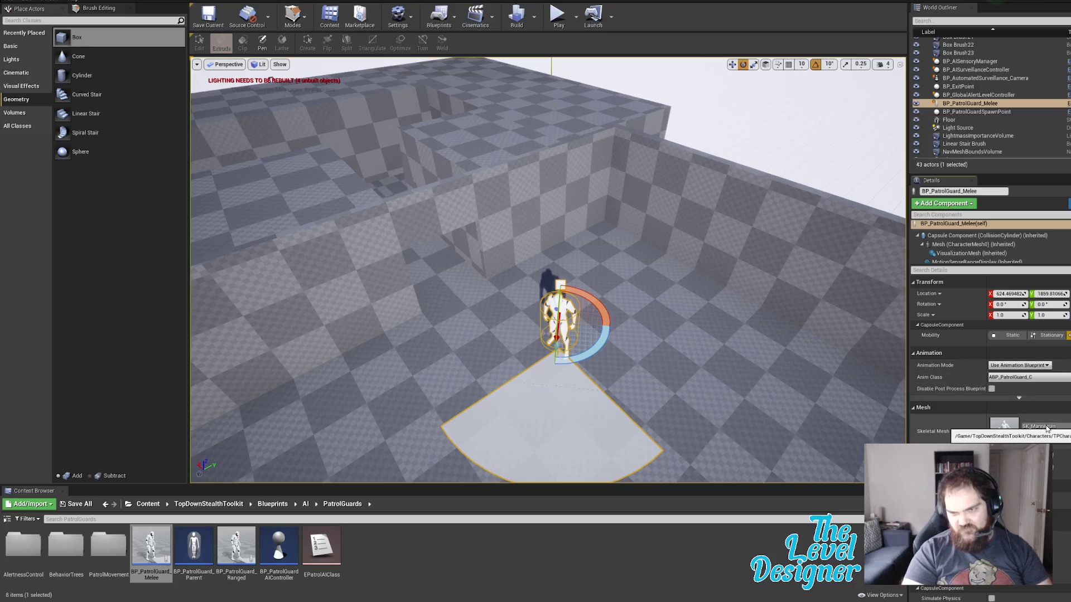
# Step: Examine the melee guard's properties from mesh and physics through navigation and character movement down to its AI controller and input settings
pyautogui.scroll(-2, 1047, 429)
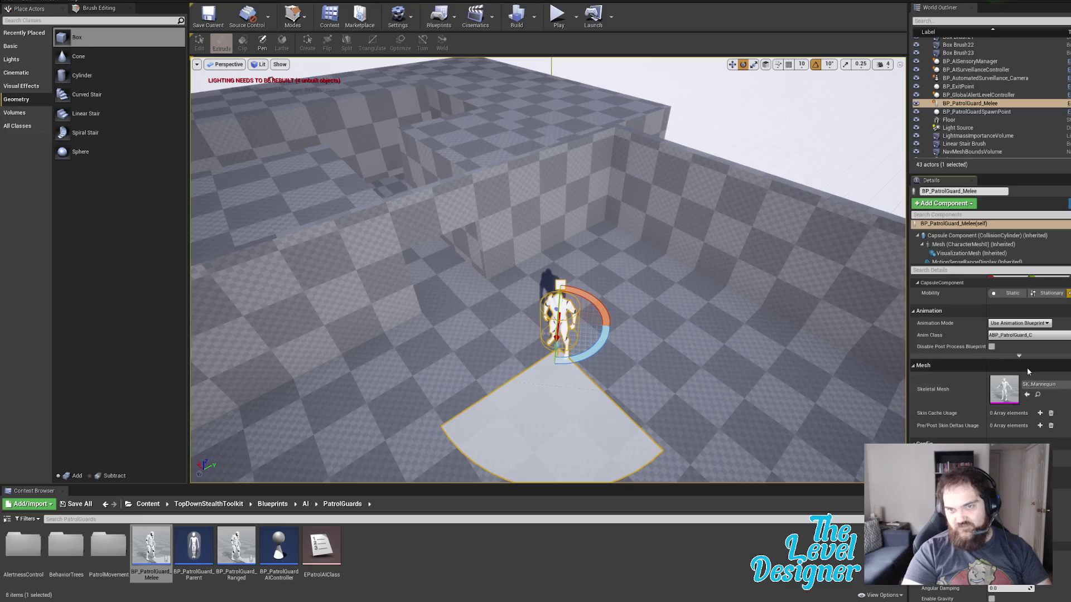
pyautogui.scroll(-3, 1026, 367)
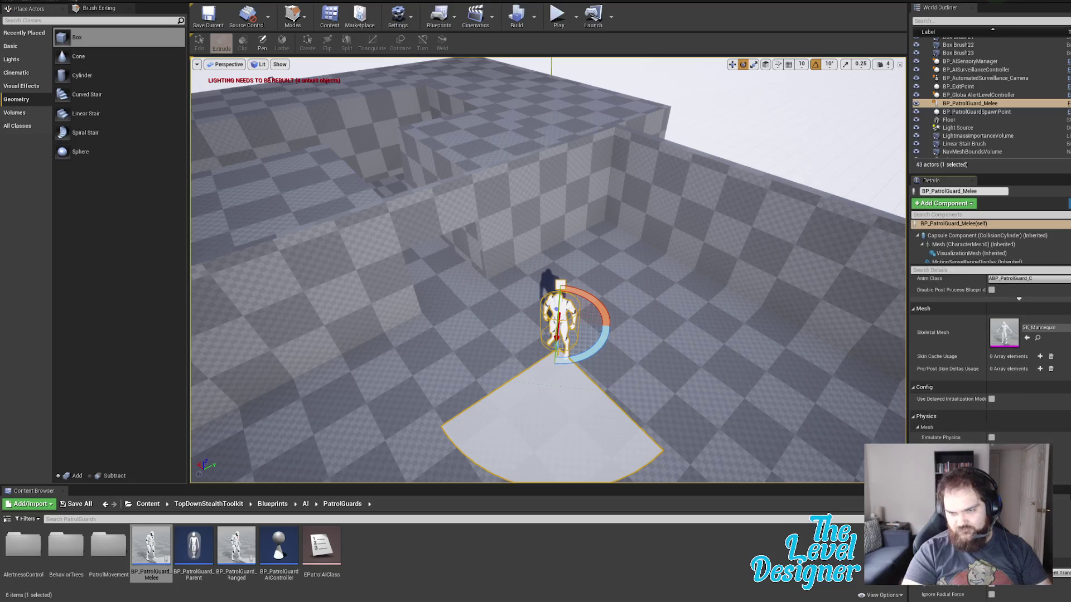
pyautogui.scroll(-2, 1069, 494)
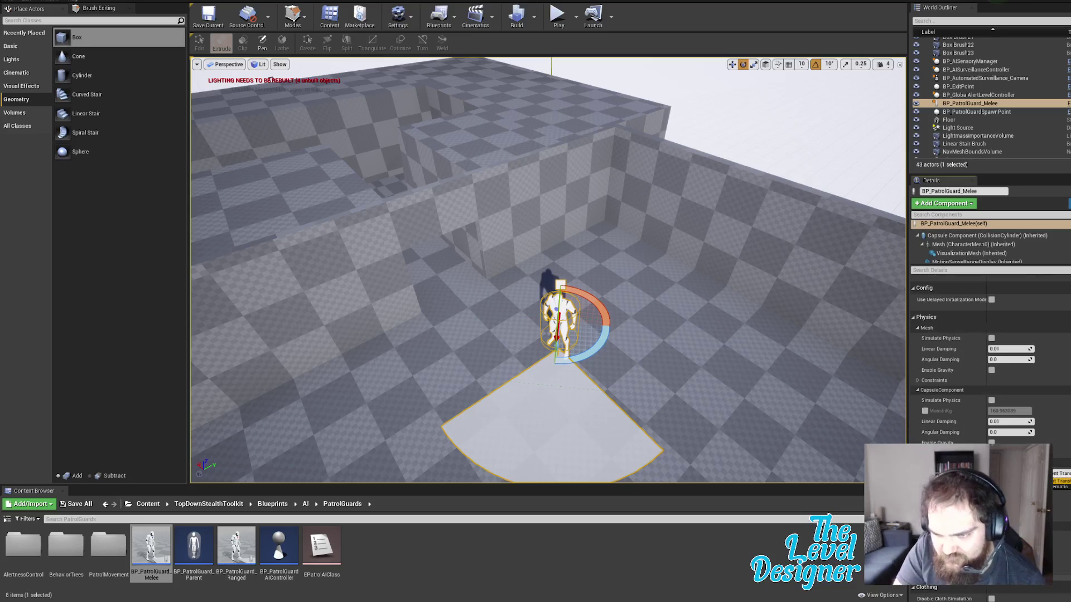
pyautogui.scroll(-10, 1054, 462)
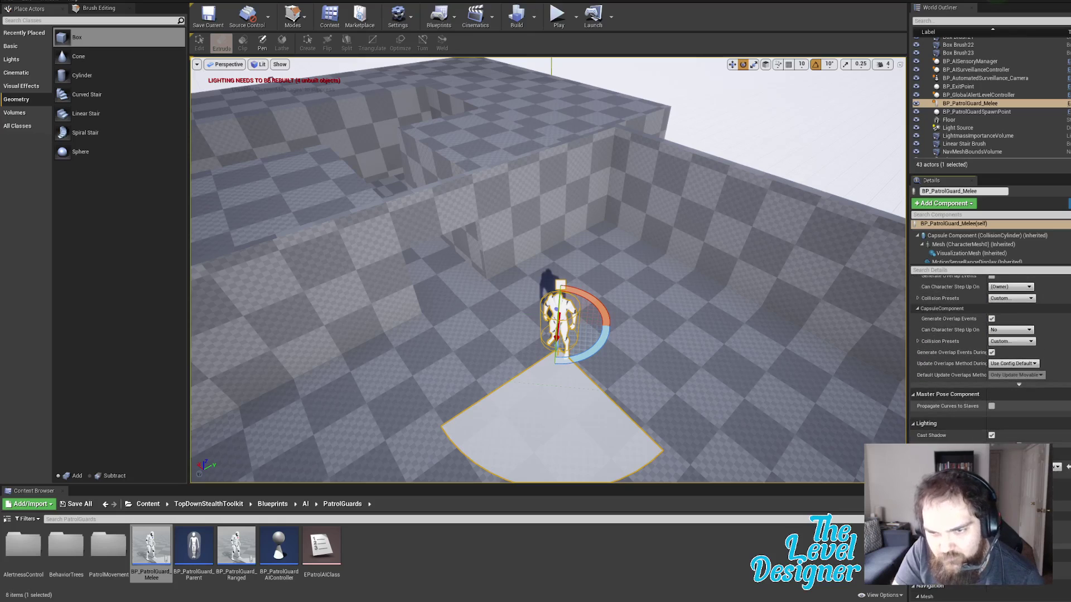
pyautogui.scroll(3, 1031, 373)
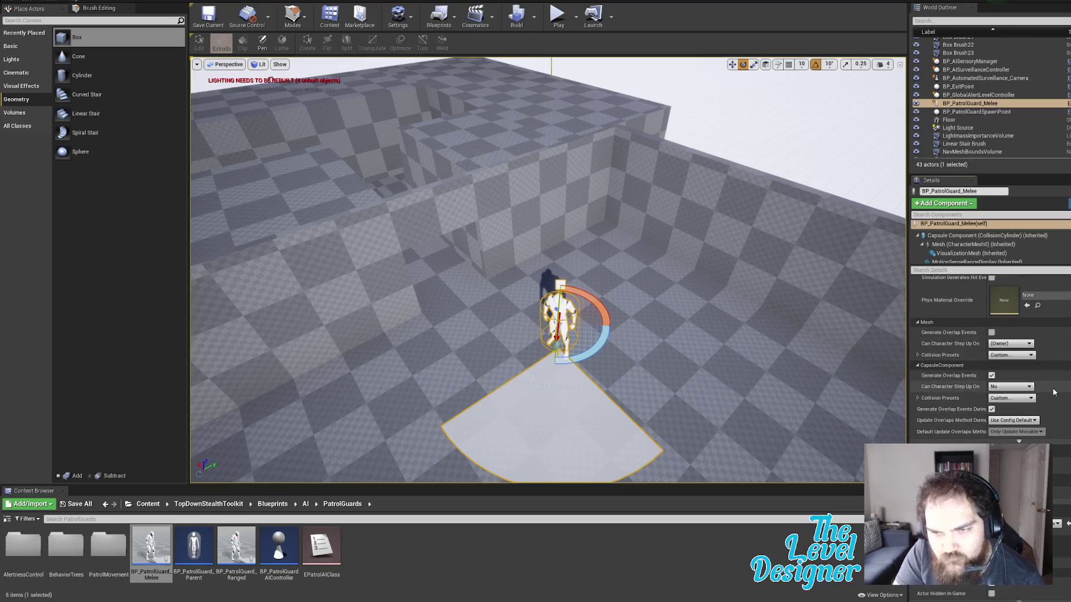
pyautogui.scroll(-10, 1052, 387)
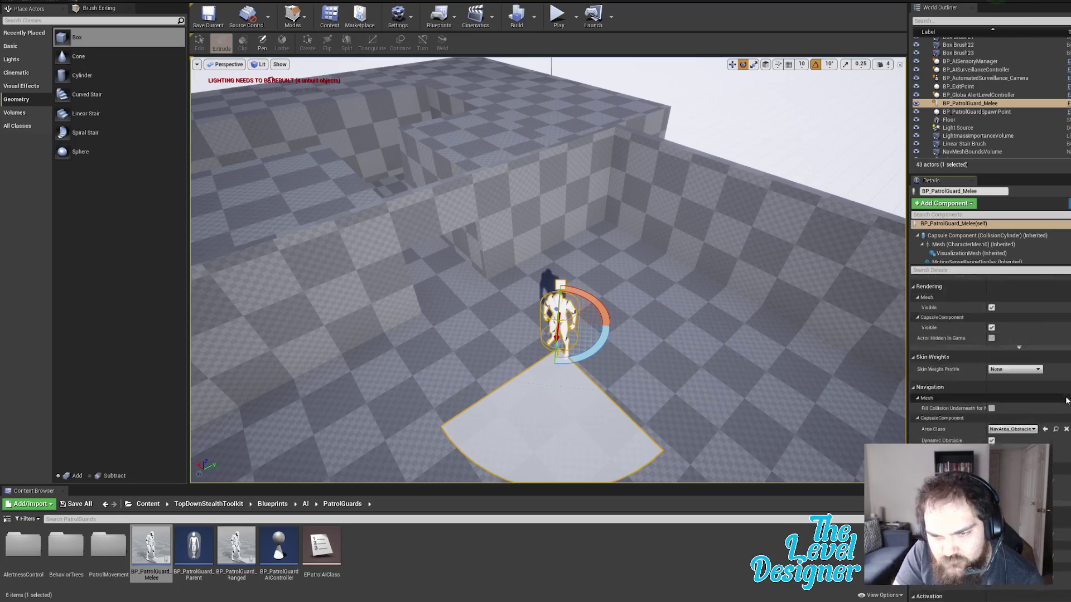
pyautogui.scroll(1, 1046, 359)
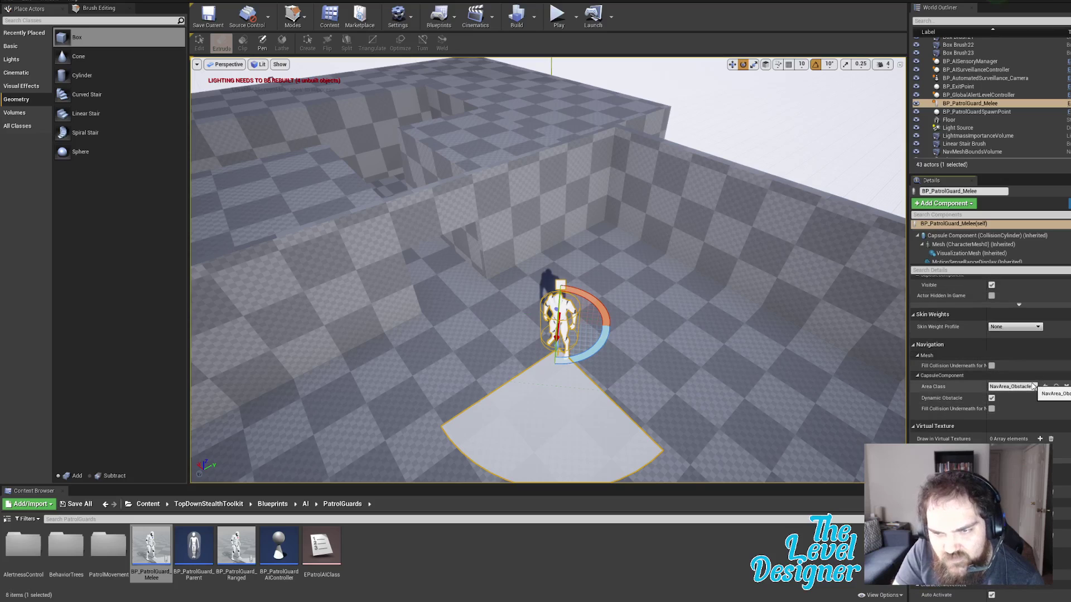
pyautogui.scroll(-5, 990, 357)
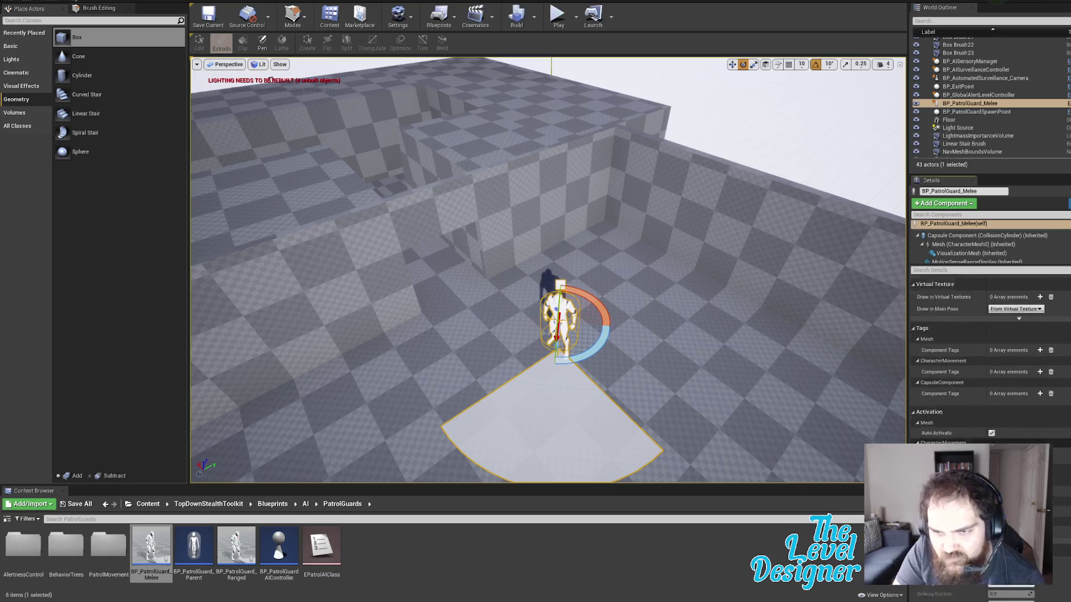
pyautogui.scroll(-1, 1052, 448)
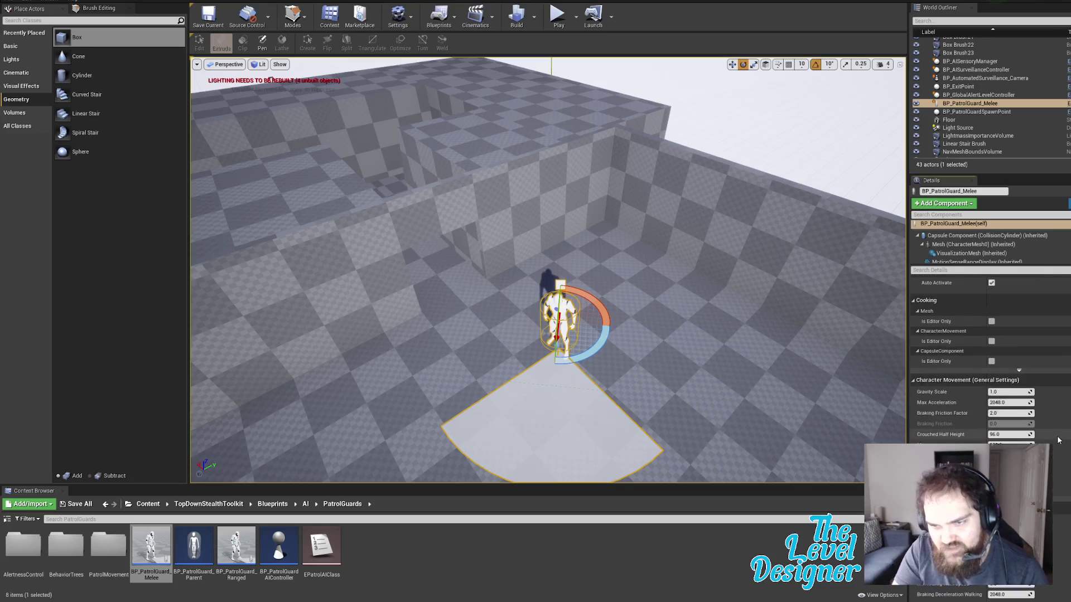
pyautogui.scroll(-1, 1062, 474)
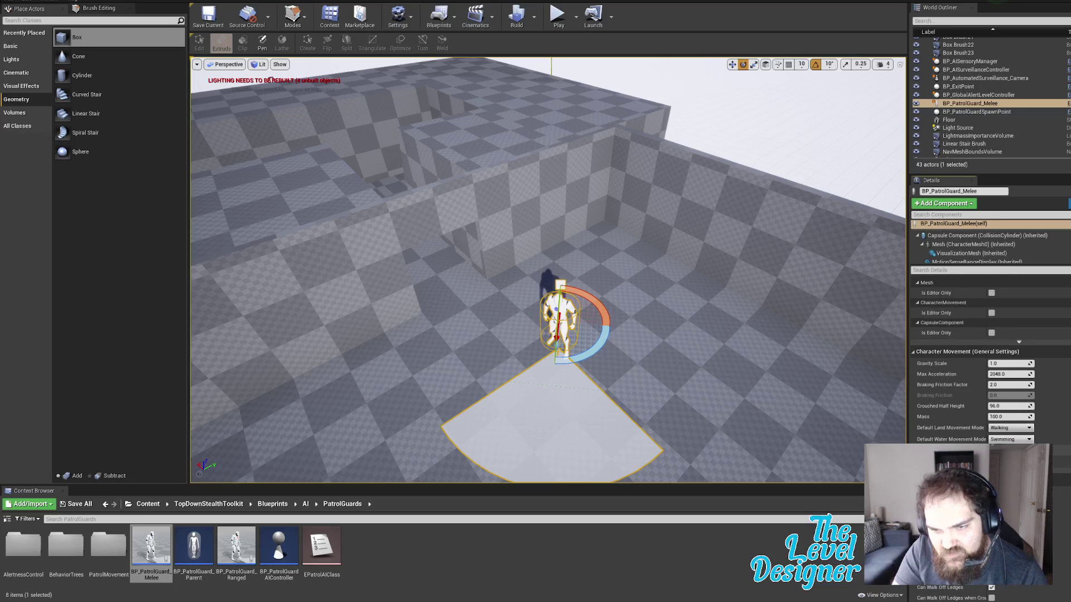
pyautogui.scroll(-10, 990, 356)
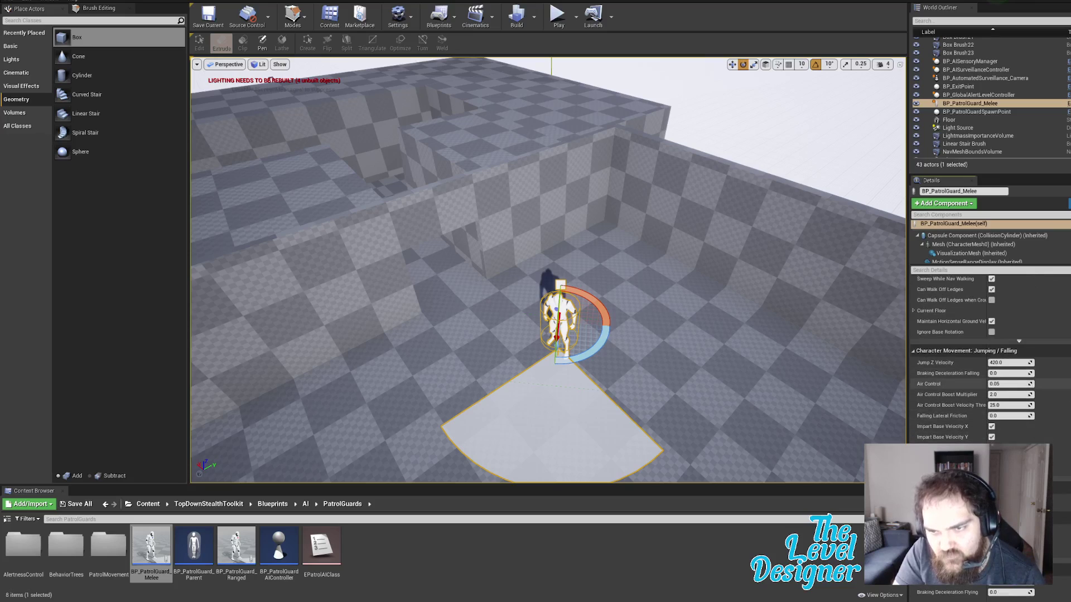
pyautogui.scroll(-5, 990, 357)
pyautogui.scroll(-15, 991, 319)
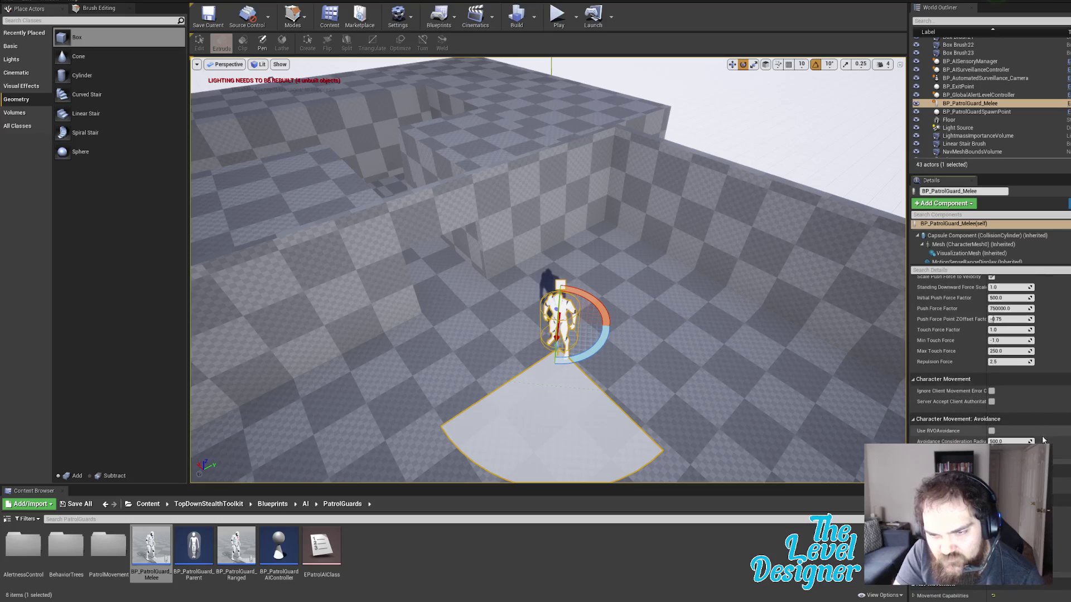
pyautogui.scroll(-14, 991, 318)
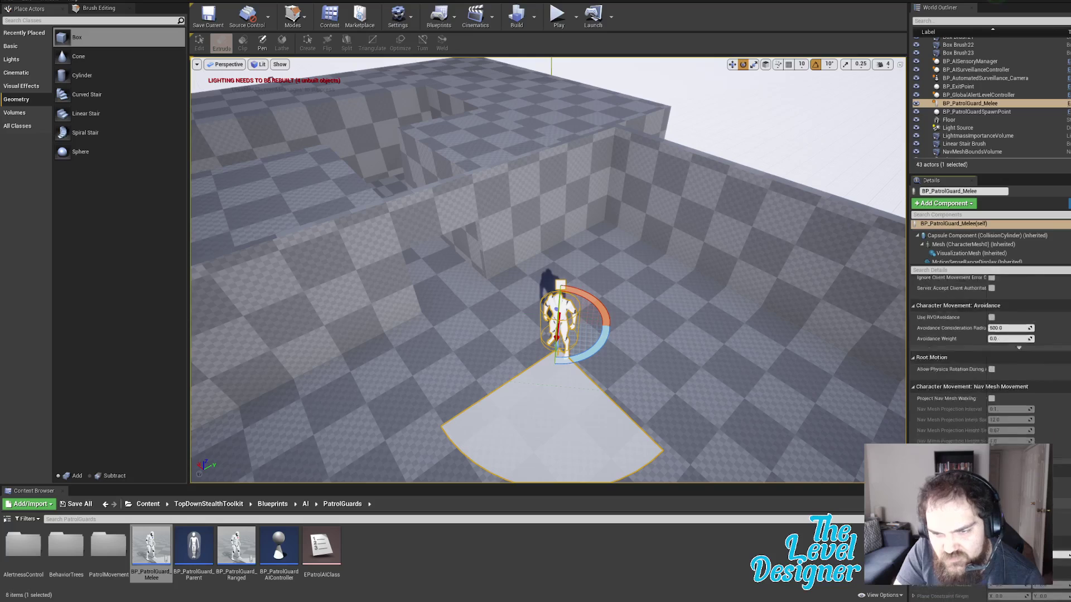
pyautogui.scroll(-10, 992, 319)
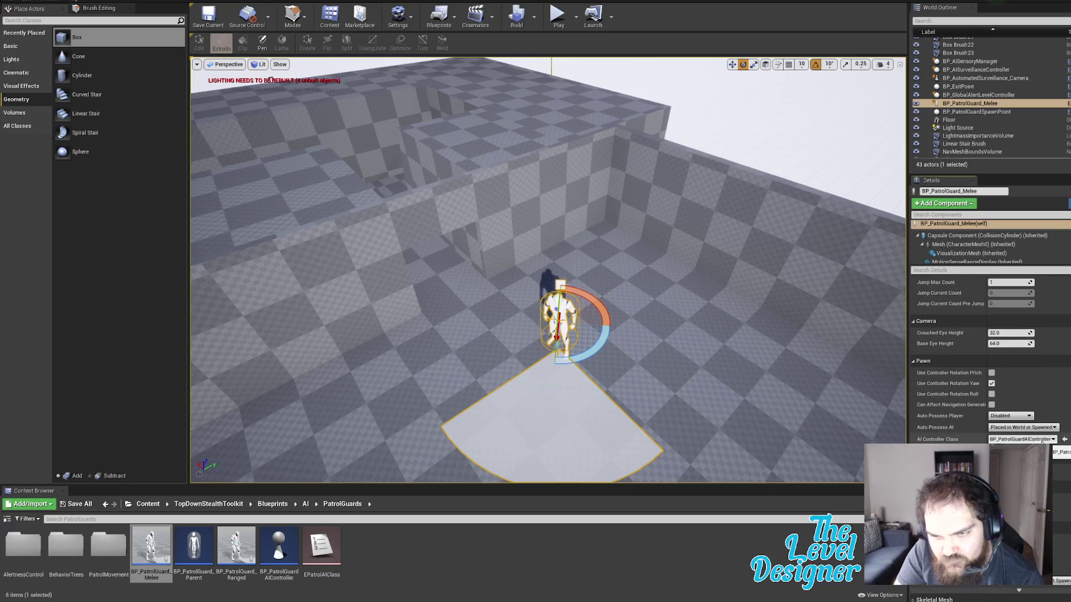
pyautogui.scroll(-6, 1062, 503)
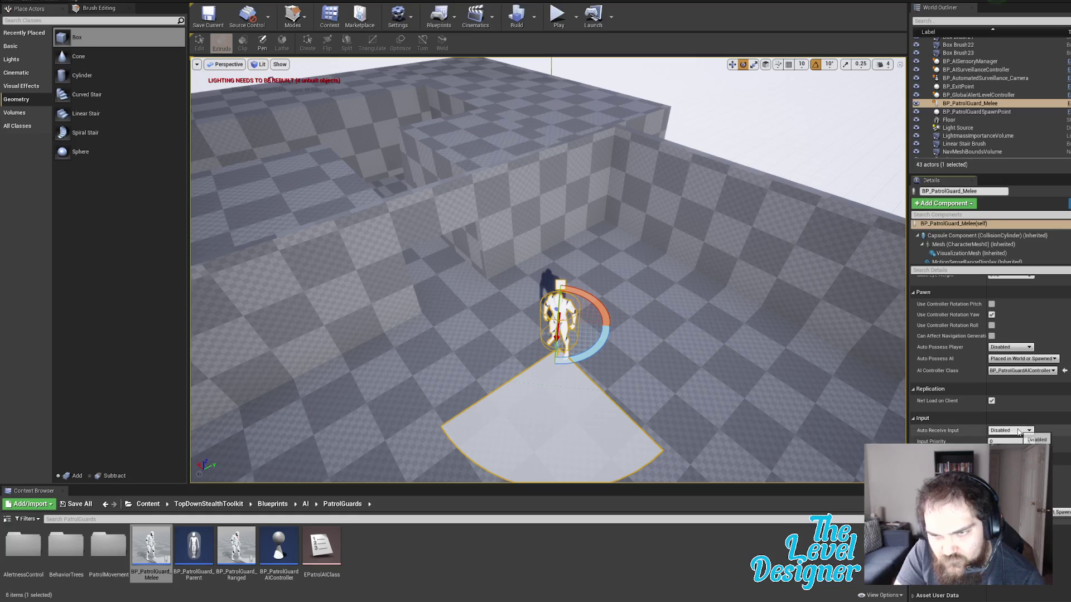
# Step: Start a play test of the level with the SHG loadout
pyautogui.click(551, 16)
pyautogui.click(291, 303)
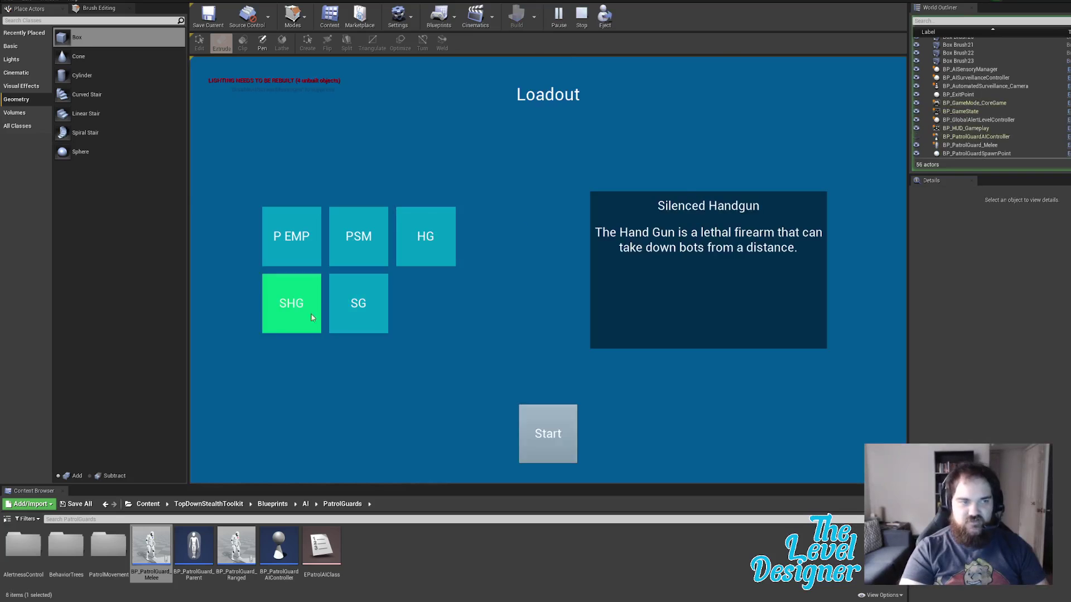
pyautogui.click(570, 443)
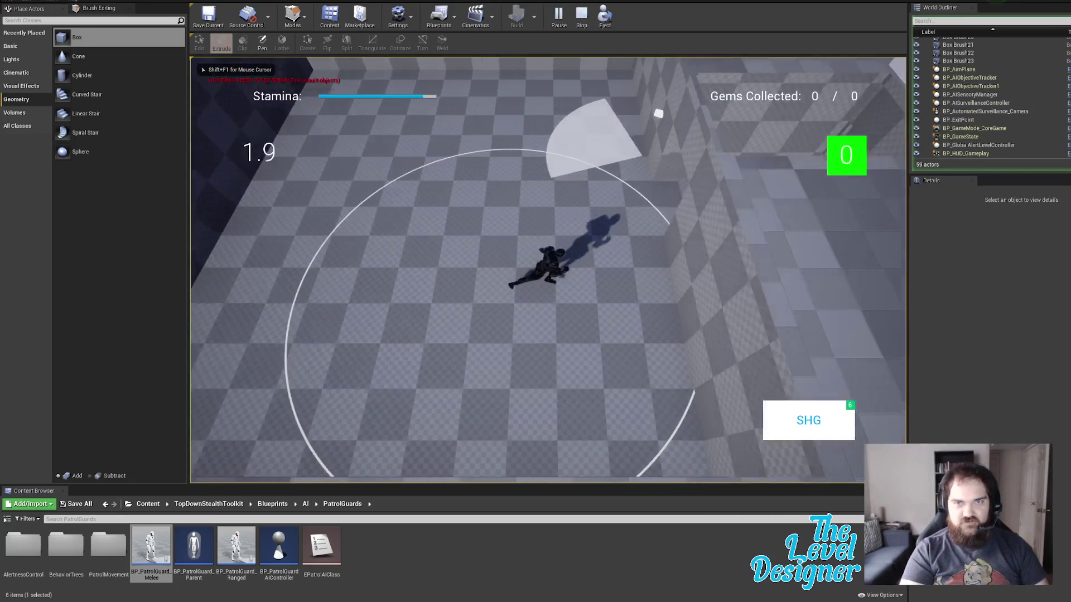
# Step: Move the character up to the surveillance camera and into its sweeping view cone to test detection
pyautogui.press('d')
pyautogui.press('w')
pyautogui.press('a')
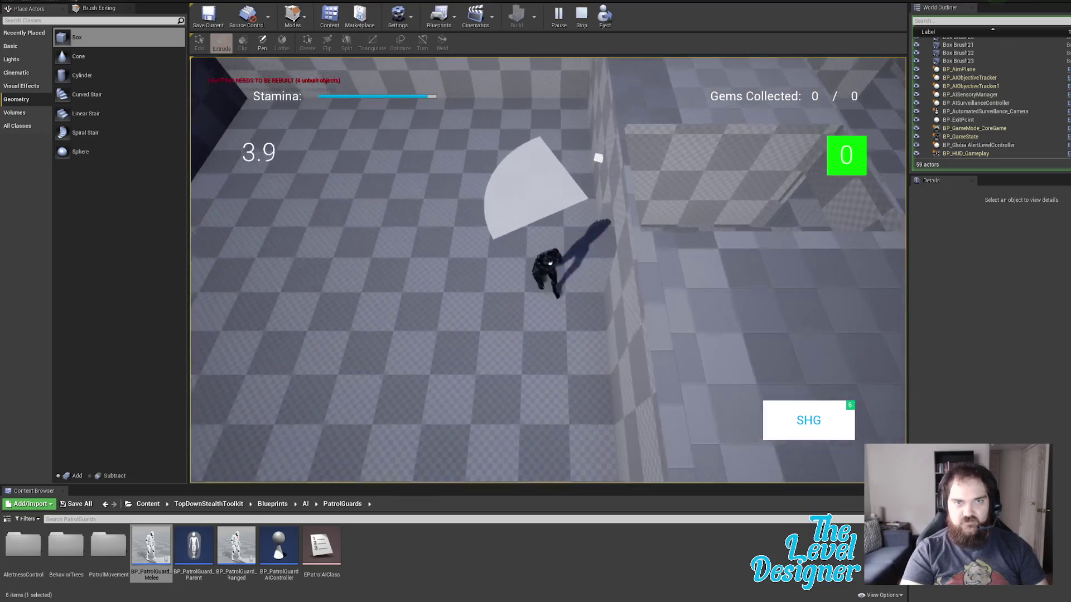
pyautogui.press('d')
pyautogui.press('w')
pyautogui.press('a')
pyautogui.press('s')
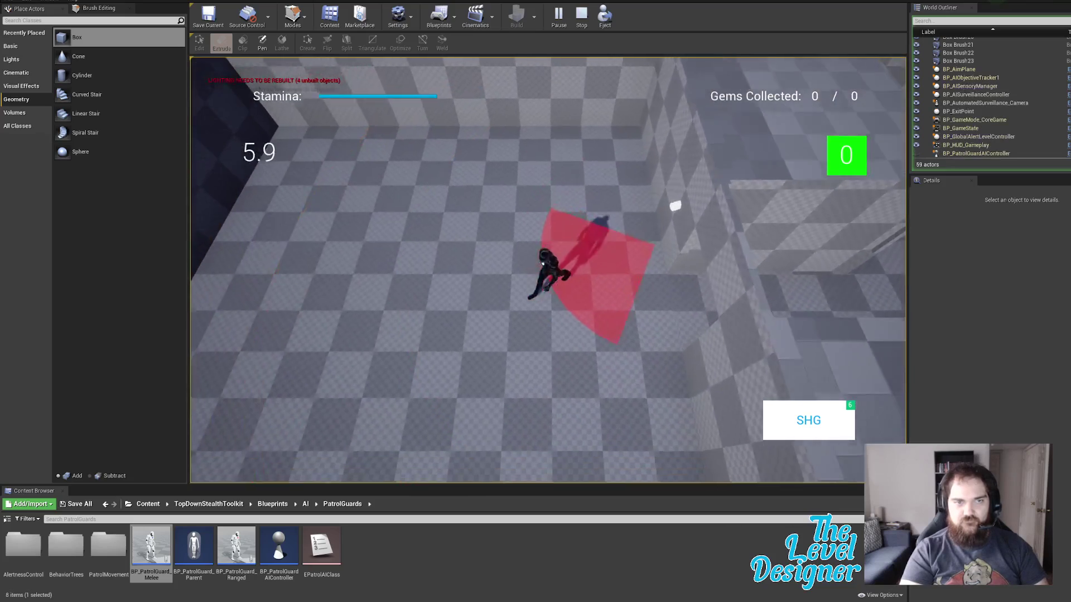
# Step: Take the character past the camera and through the low opening towards the melee guard in the adjoining room
pyautogui.press('d')
pyautogui.press('w')
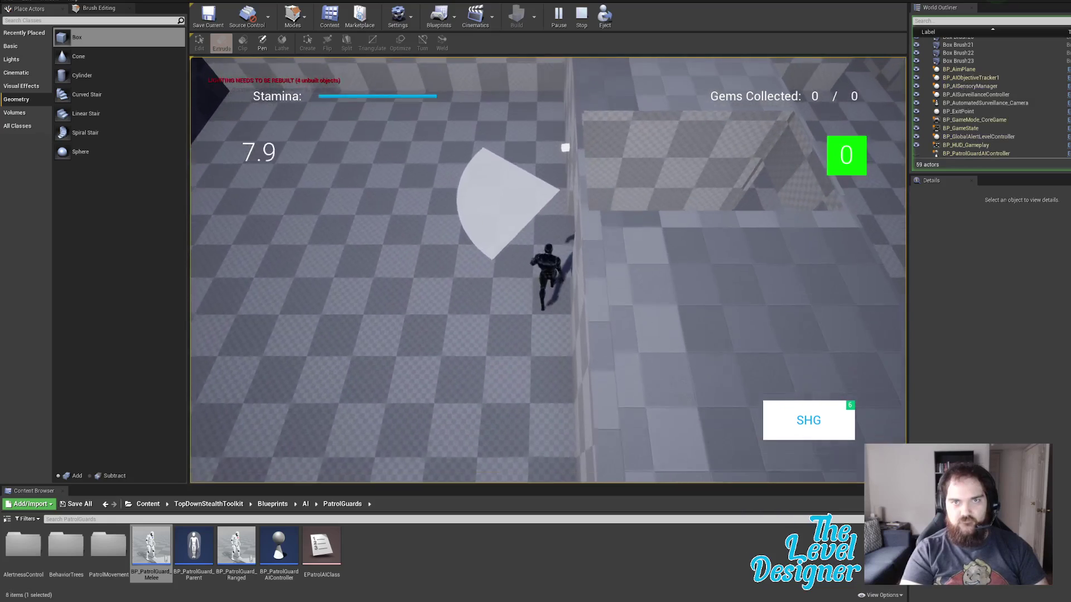
pyautogui.press('d')
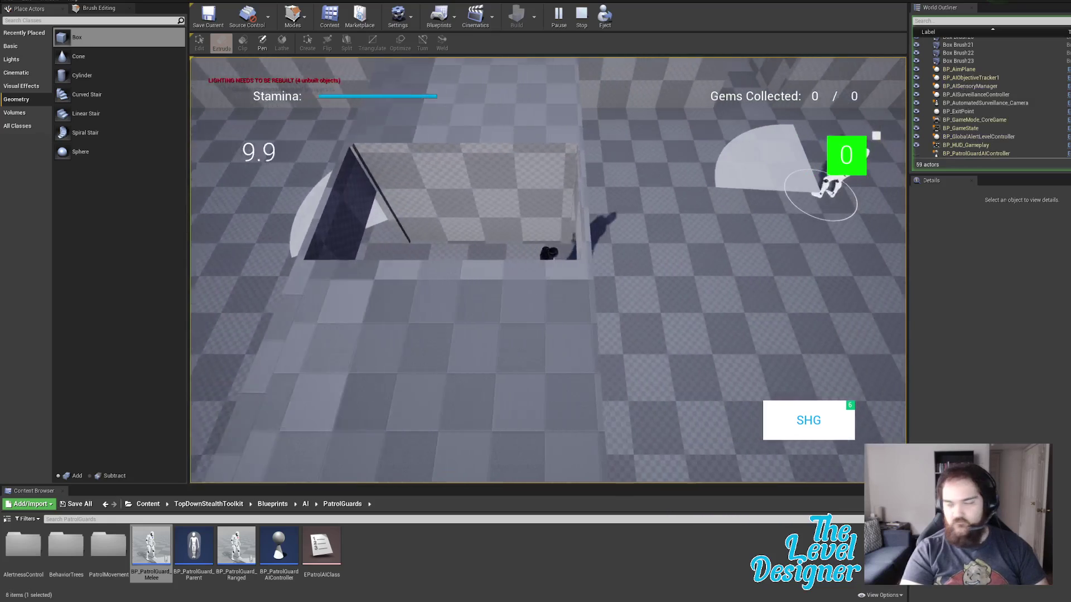
pyautogui.press('w')
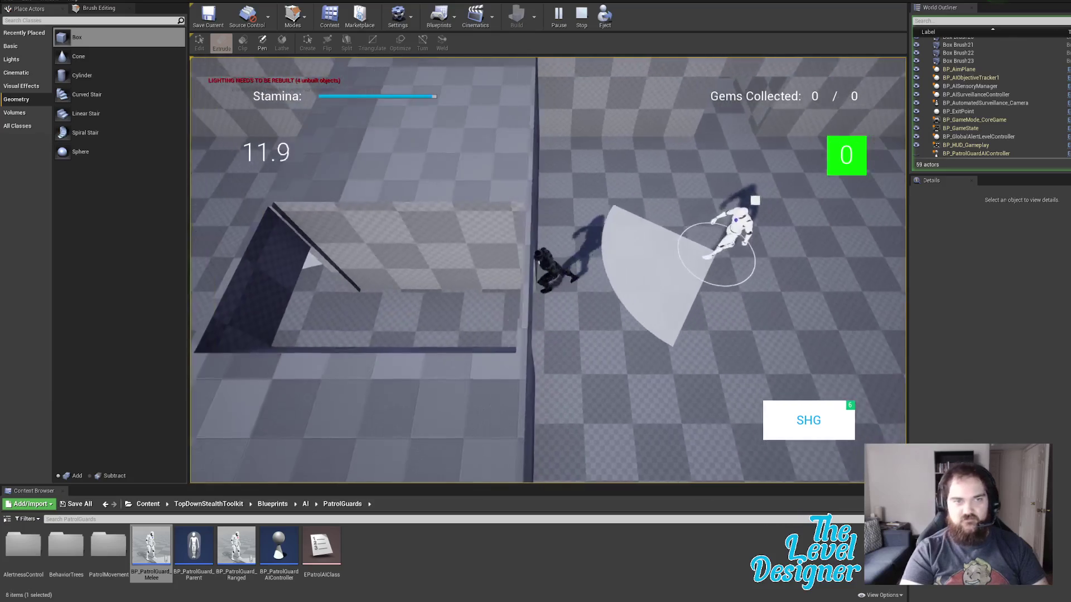
# Step: Run the character back through the opening and the camera's cone into the first room to test the guard's pursuit
pyautogui.press('s')
pyautogui.press('a')
pyautogui.press('w')
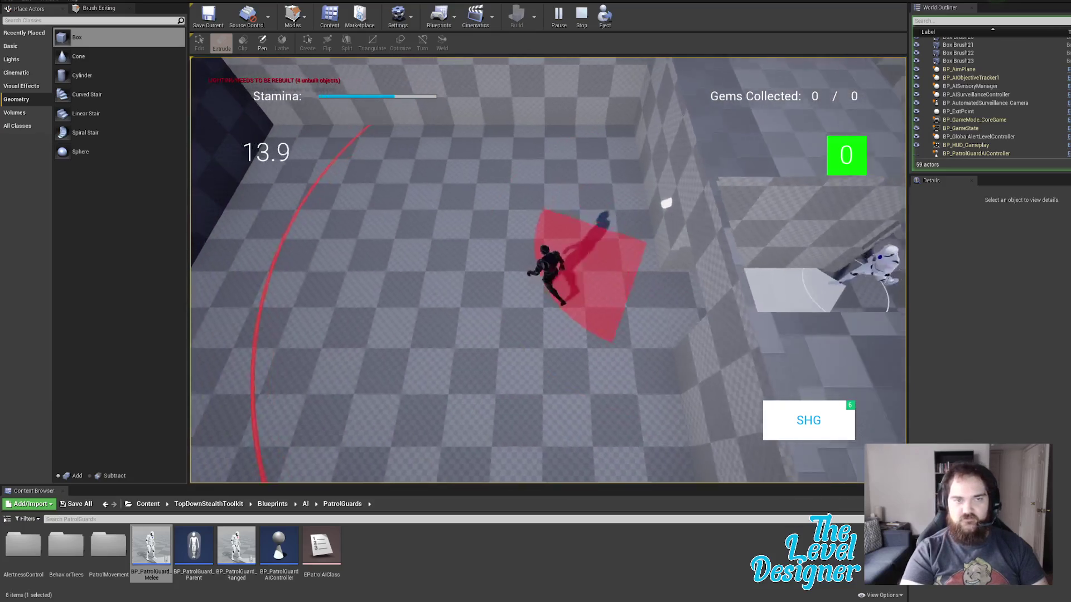
pyautogui.press('s')
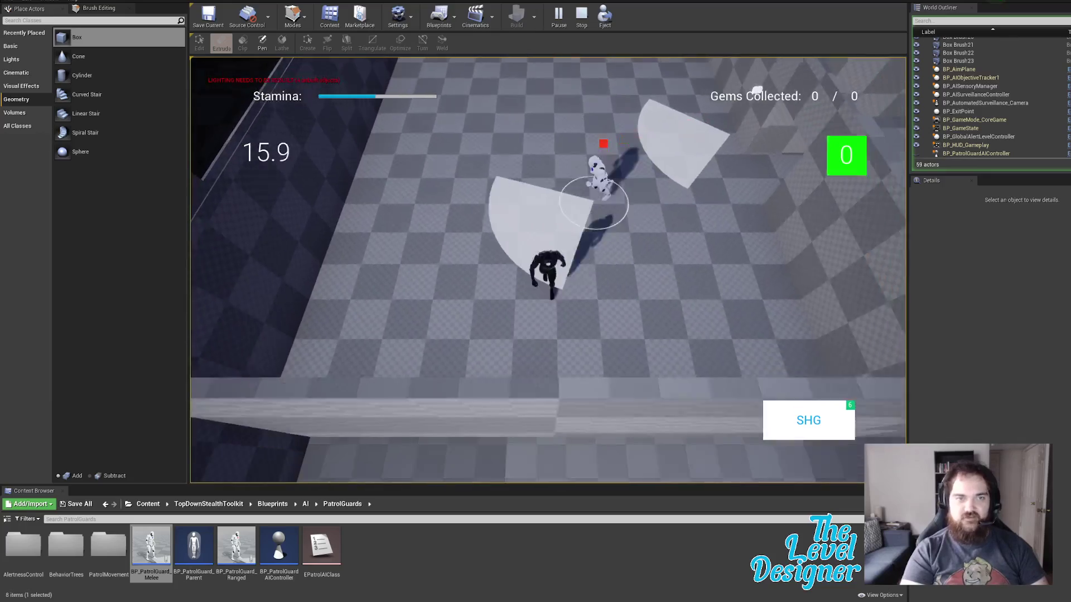
# Step: Let the guard catch the character, and restart the play test with the P EMP and SHG loadout
pyautogui.press('w')
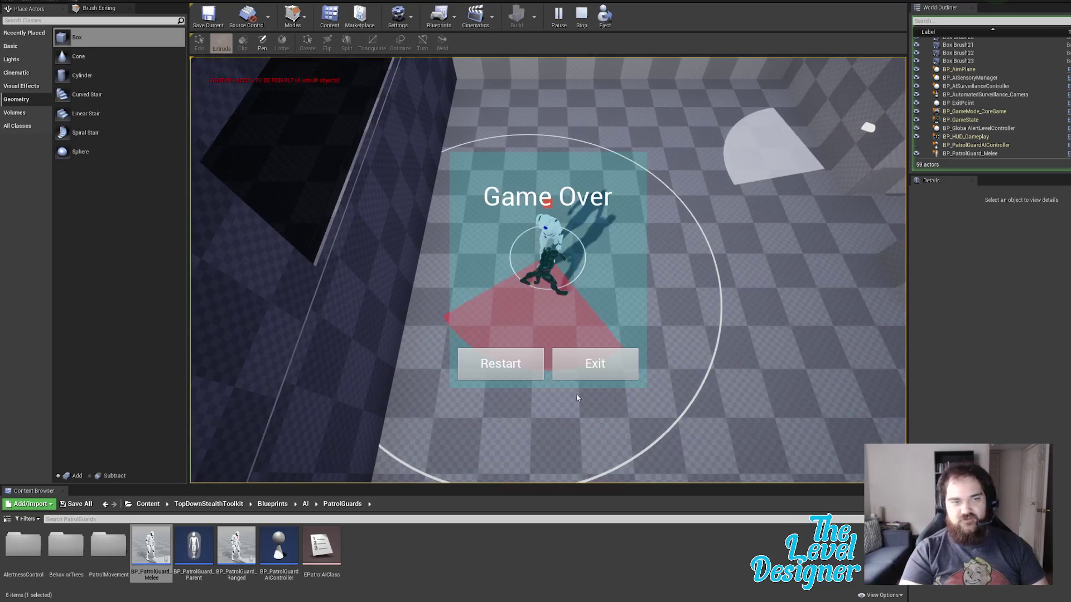
pyautogui.click(519, 362)
pyautogui.click(296, 244)
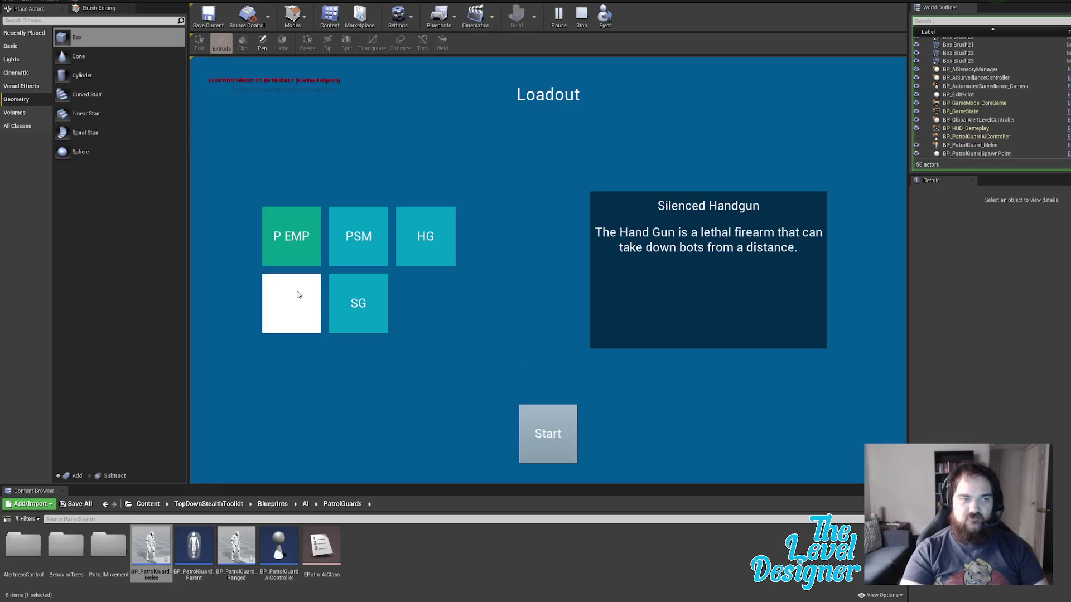
pyautogui.click(291, 303)
pyautogui.click(552, 433)
# Step: Take the character across the first room and through the low passage into the melee guard's room, staying outside the guard's cone
pyautogui.press('w')
pyautogui.press('d')
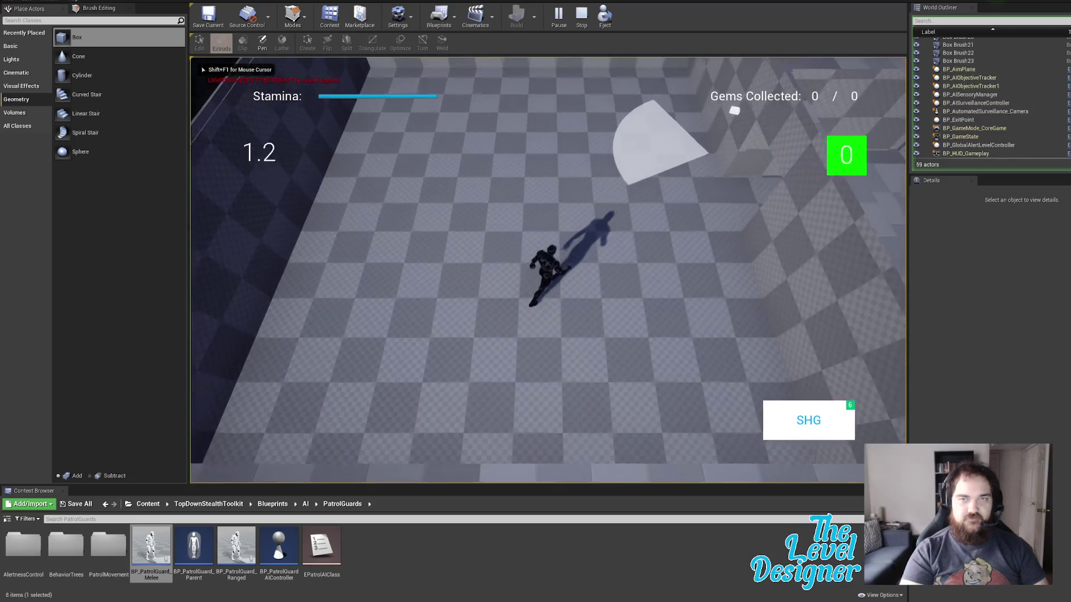
pyautogui.press('d')
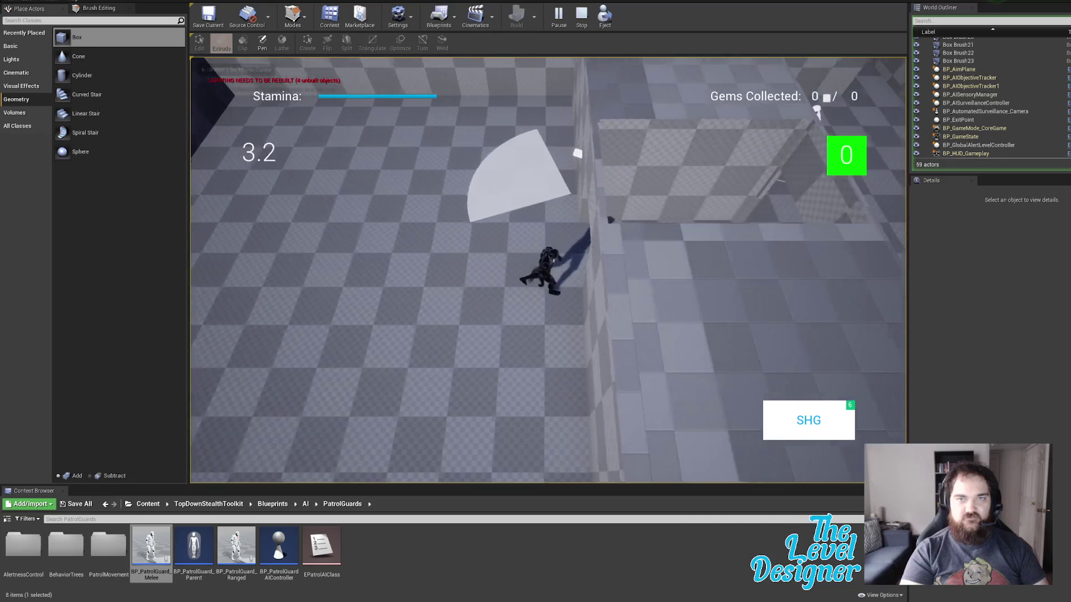
pyautogui.press('w')
pyautogui.press('d')
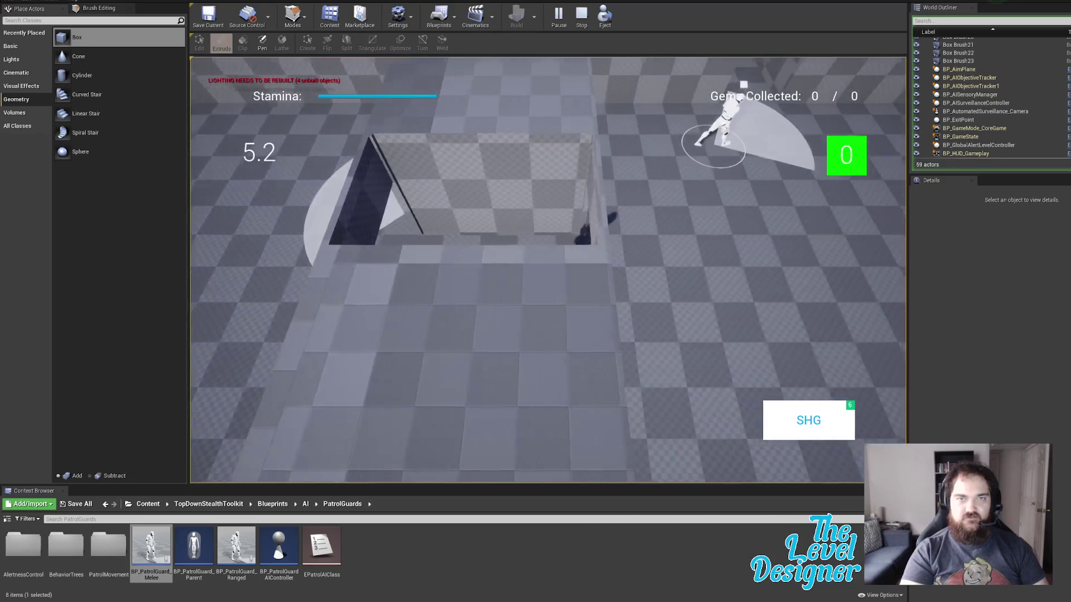
pyautogui.press('w')
pyautogui.press('s')
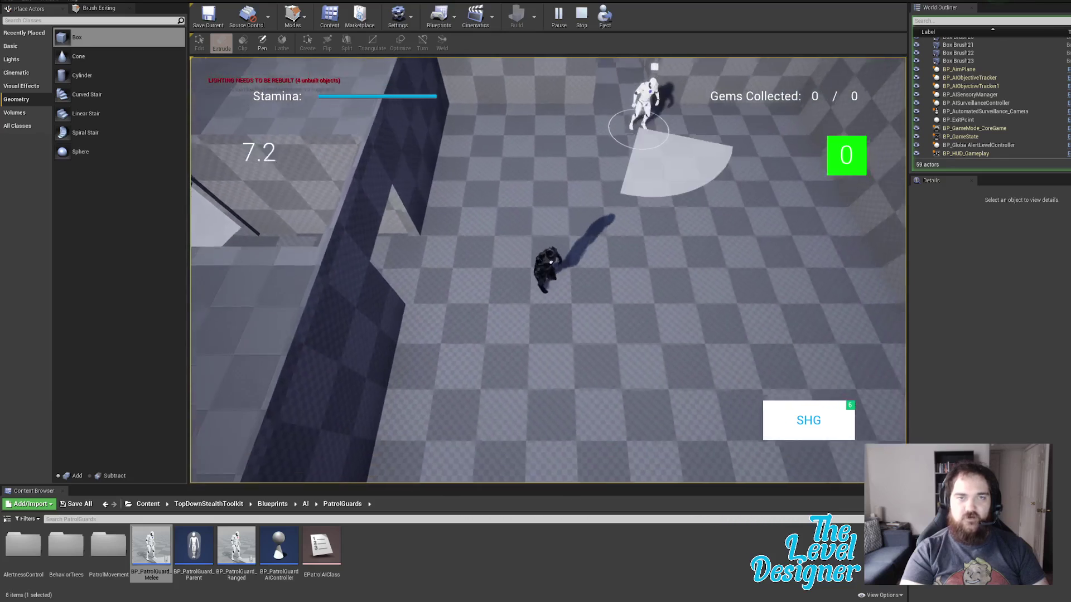
# Step: Bring the character back through the passage and into the surveillance camera's cone to test whether it alerts the guard
pyautogui.press('a')
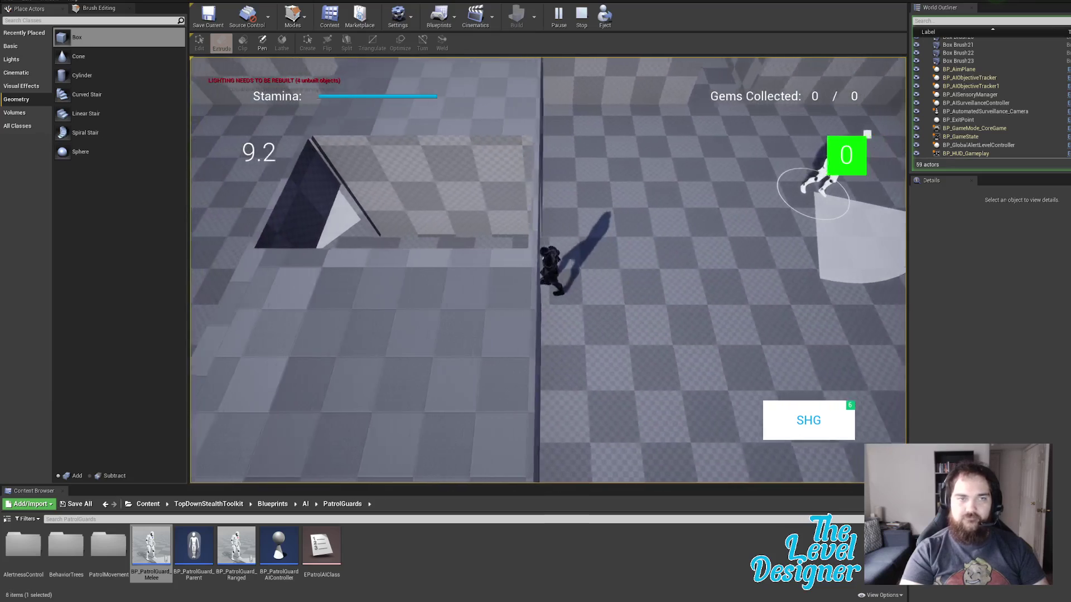
pyautogui.press('w')
pyautogui.press('d')
pyautogui.press('a')
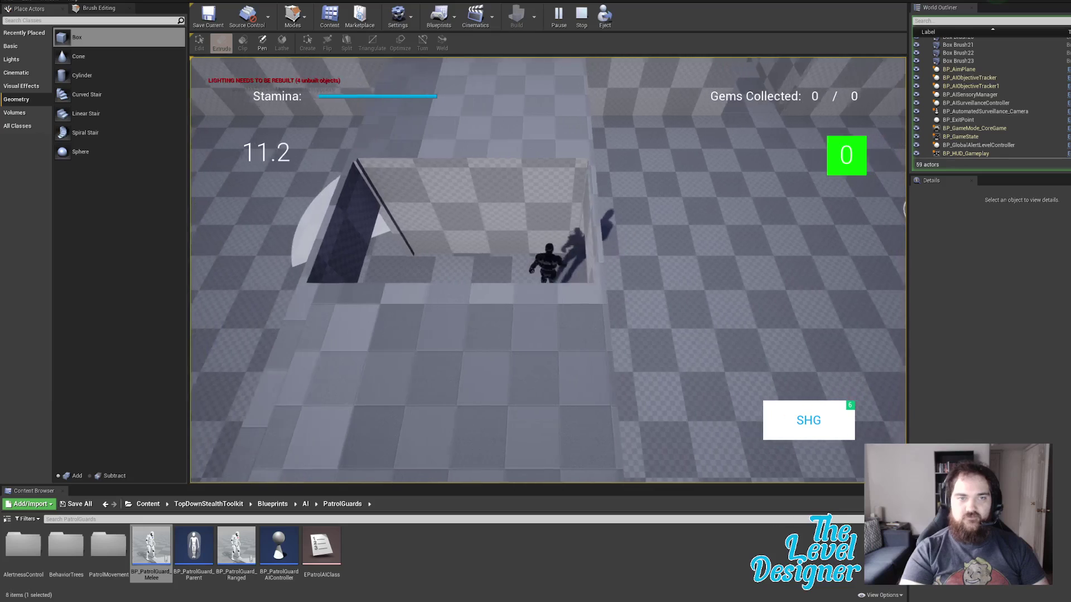
pyautogui.press('d')
pyautogui.press('a')
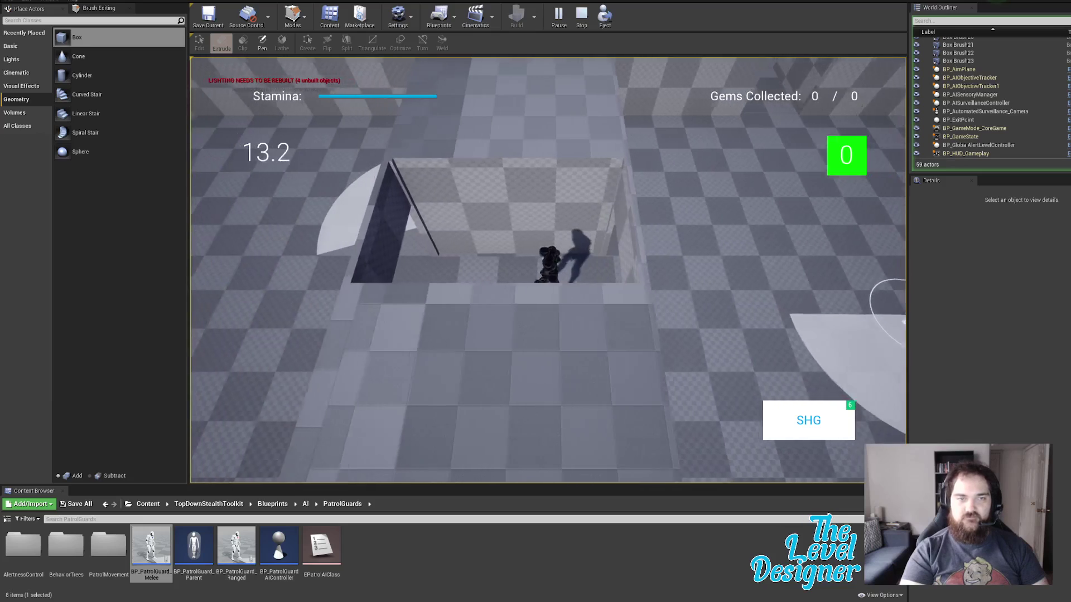
pyautogui.press('w')
pyautogui.press('a')
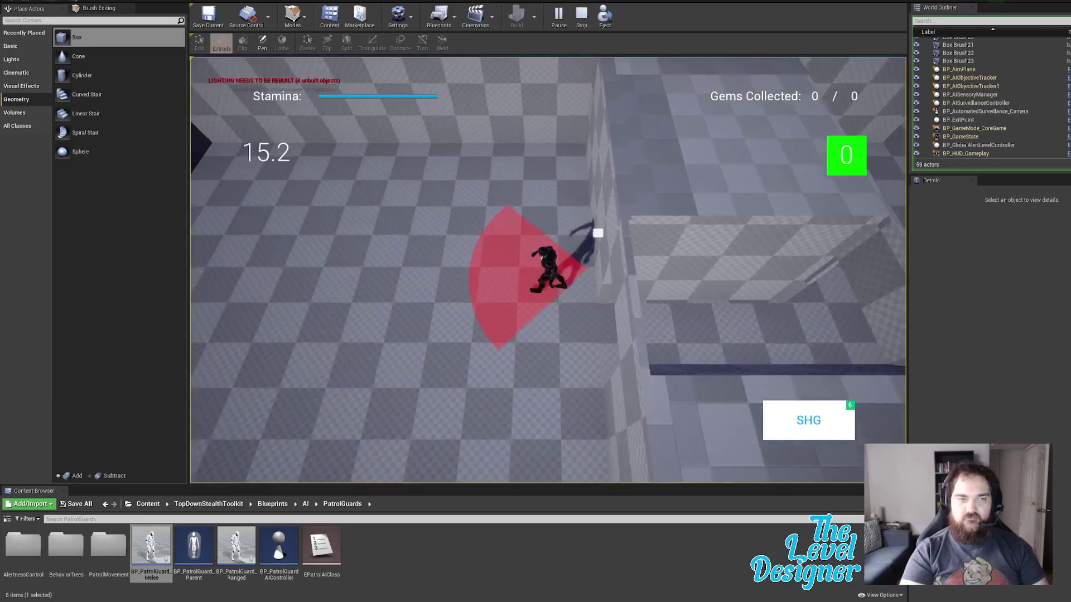
# Step: Retreat from the camera, draw the guard's attention in the first room and escape through the passage into the adjoining room
pyautogui.press('s')
pyautogui.press('shift')
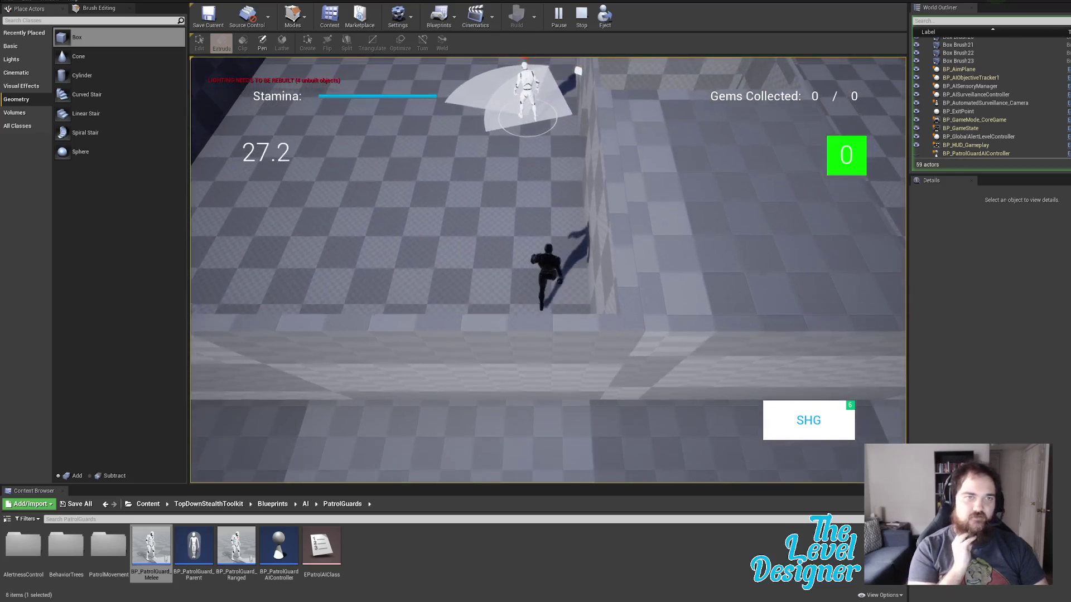
pyautogui.press('s')
pyautogui.hotkey('shift', 'w')
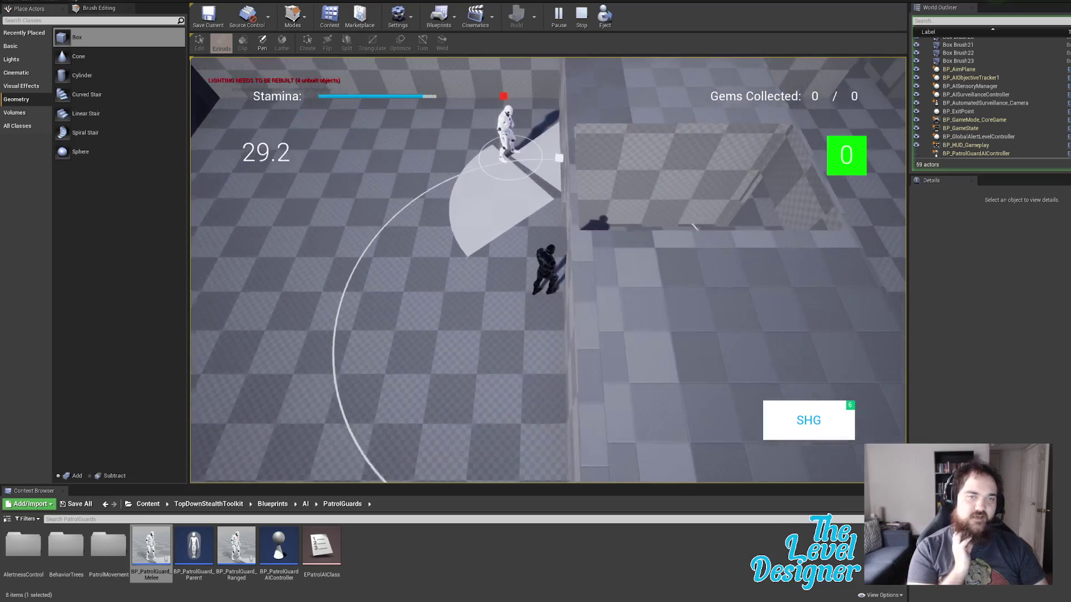
pyautogui.press('d')
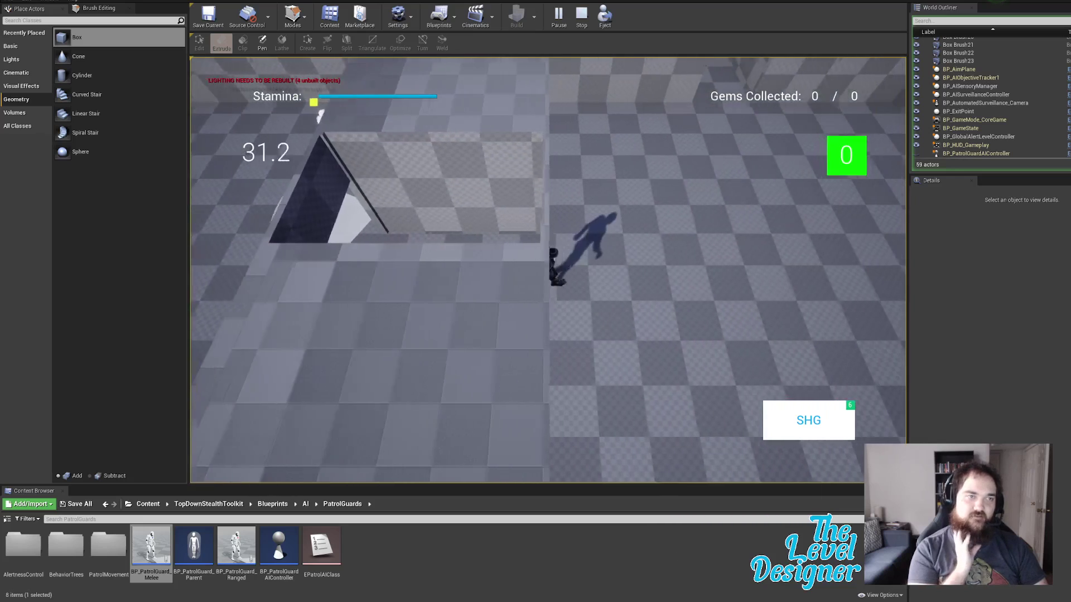
# Step: Move the character around beside the dividing wall to observe how the guard searches the first room, and end the play test
pyautogui.press('s')
pyautogui.press('w')
pyautogui.press('a')
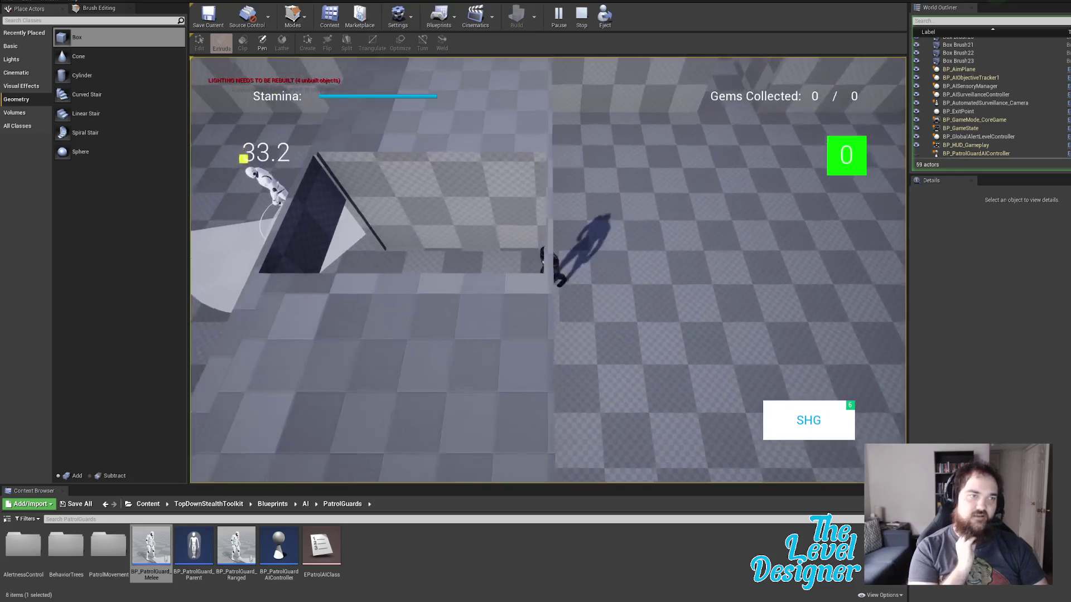
pyautogui.press('s')
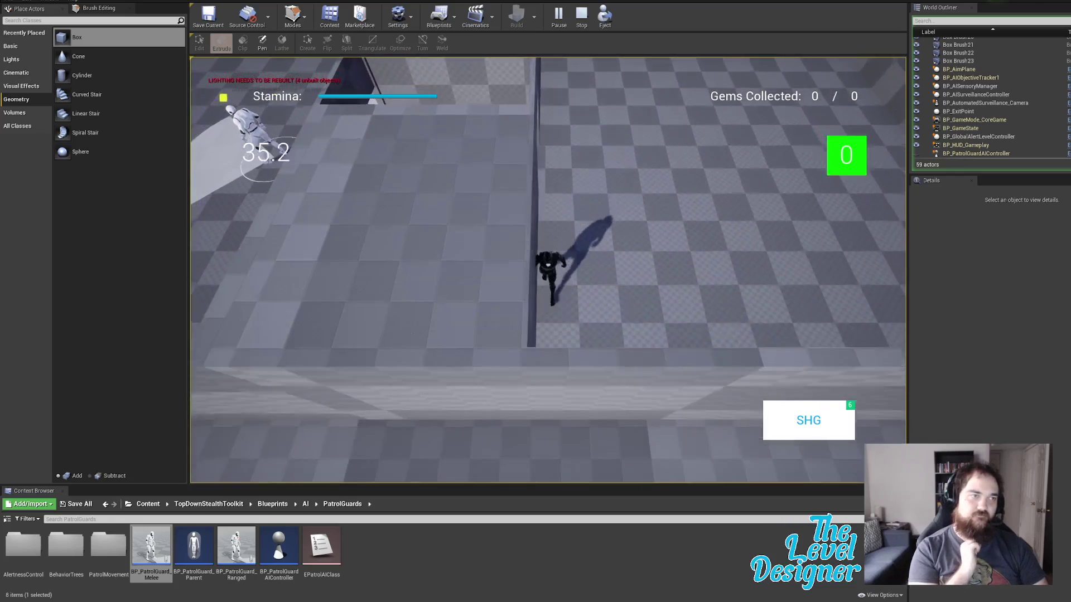
pyautogui.press('d')
pyautogui.press('w')
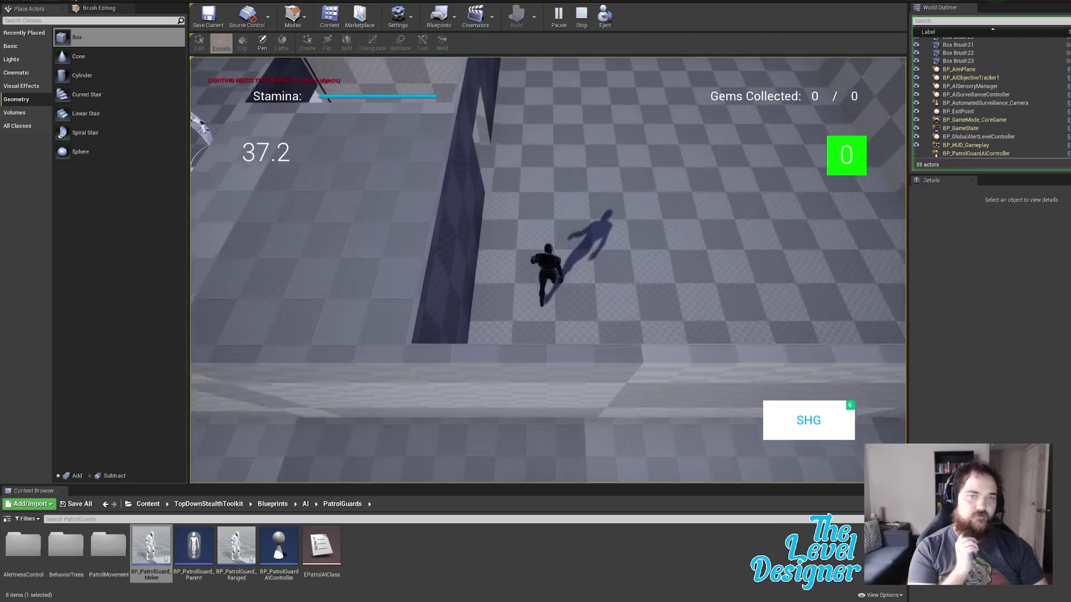
pyautogui.press('a')
pyautogui.press('s')
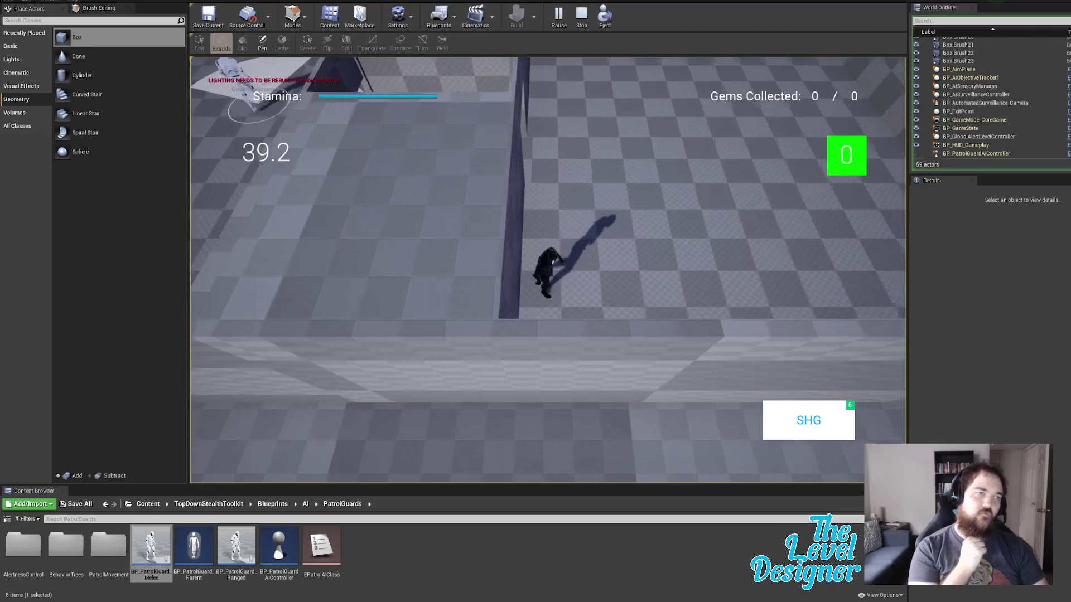
pyautogui.press('w')
pyautogui.press('Escape')
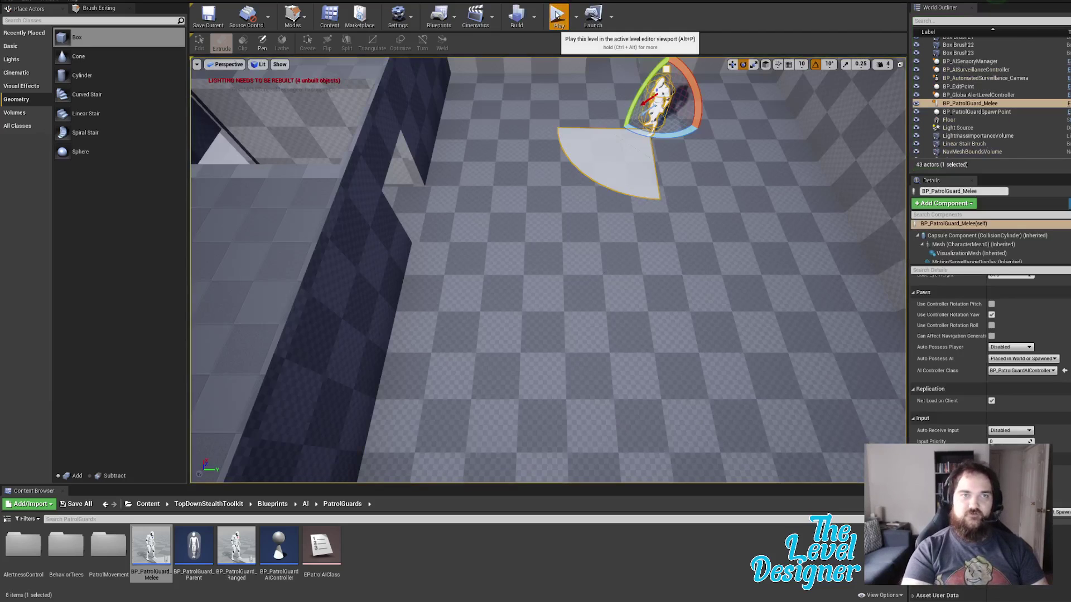
# Step: Start a new play test with the SHG loadout and sneak past the camera through the passage into the guard's room
pyautogui.click(558, 19)
pyautogui.click(547, 434)
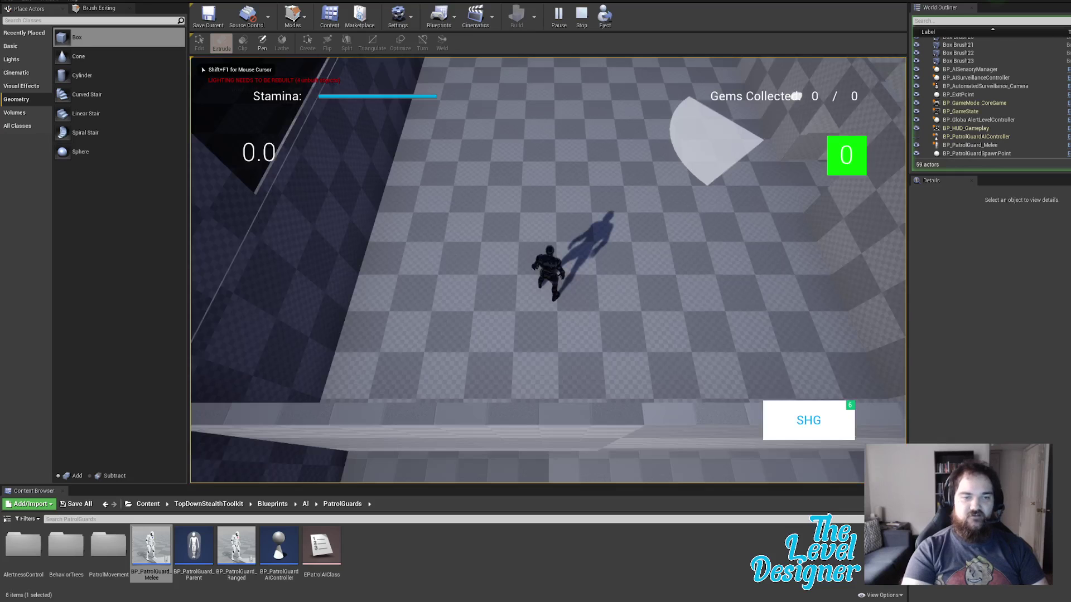
pyautogui.press('d')
pyautogui.press('w')
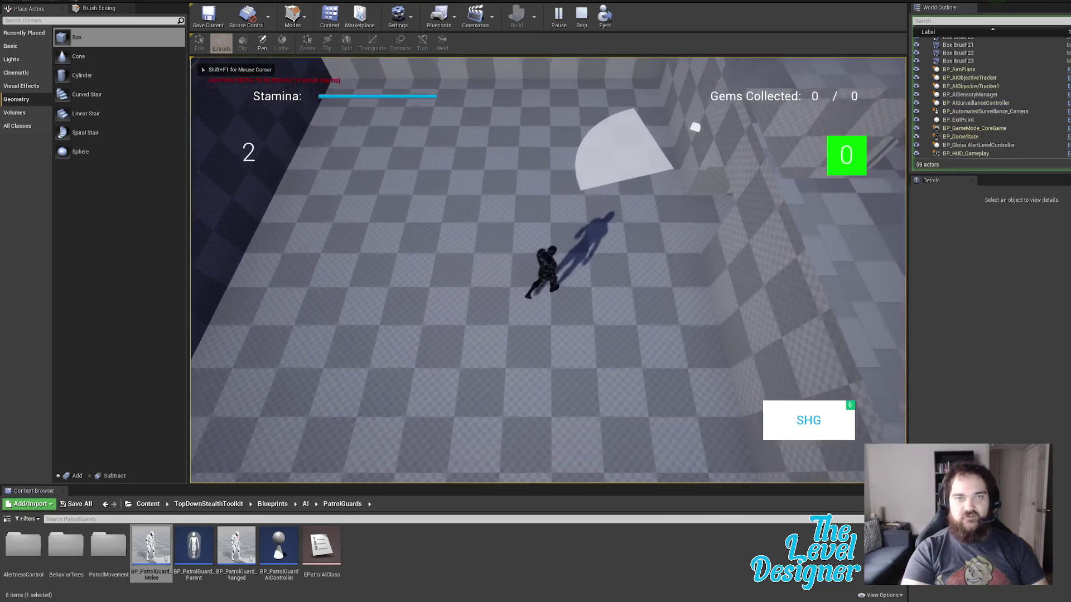
pyautogui.press('d')
pyautogui.press('w')
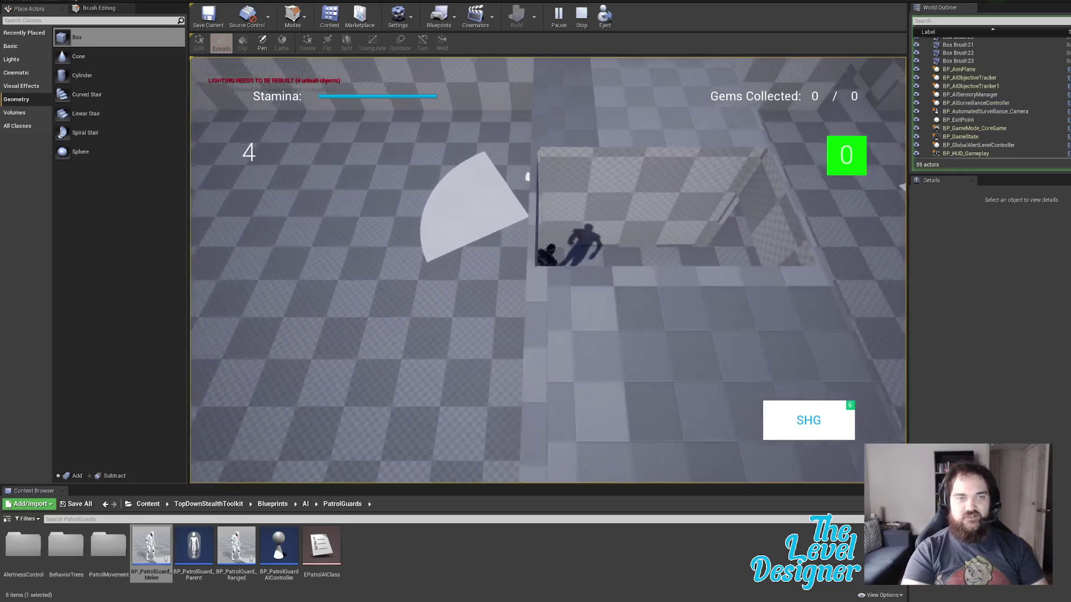
pyautogui.press('d')
pyautogui.press('s')
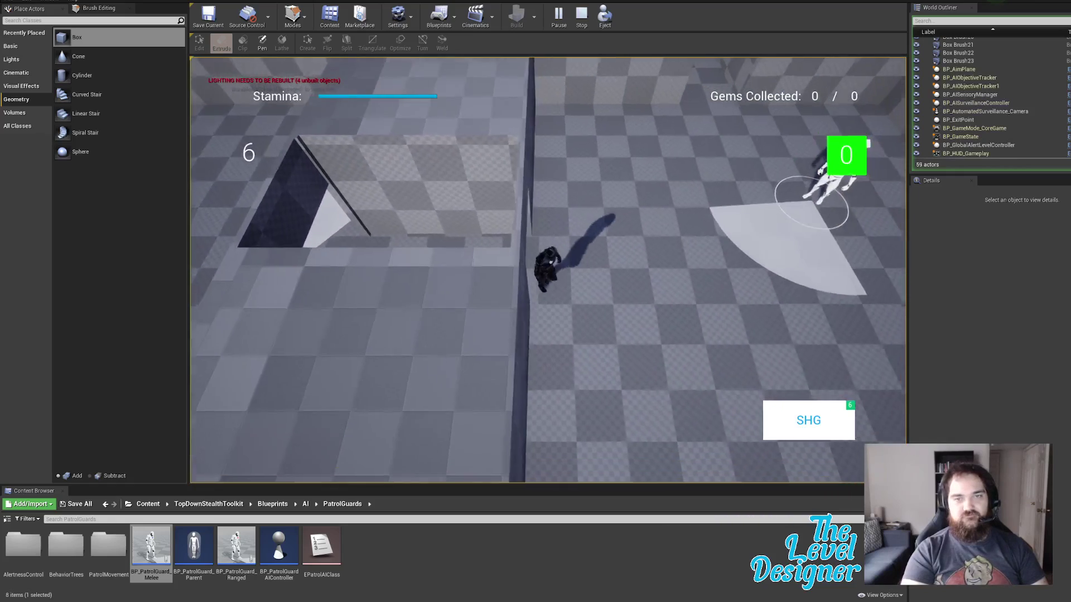
# Step: Sneak behind the patrolling guard through the far doorway, explore the corridor beyond and end the play test
pyautogui.press('w')
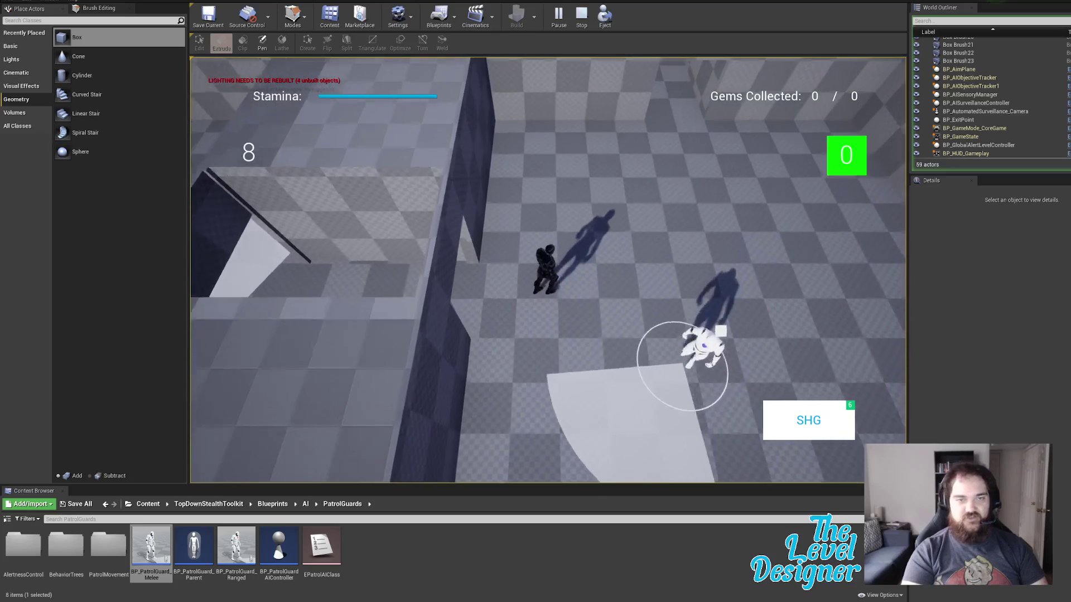
pyautogui.press('d')
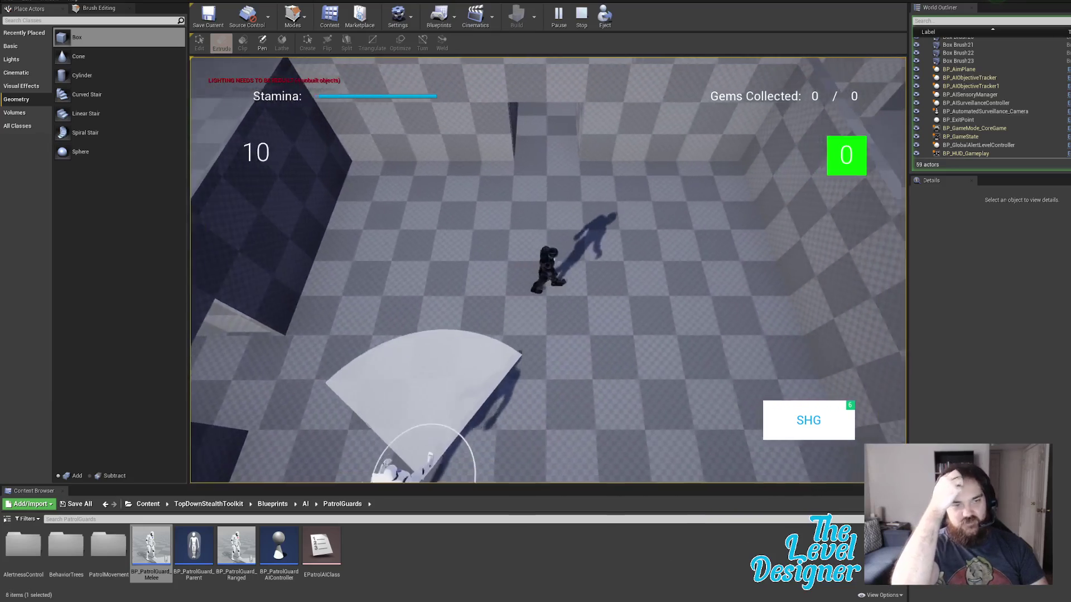
pyautogui.press('w')
pyautogui.press('w')
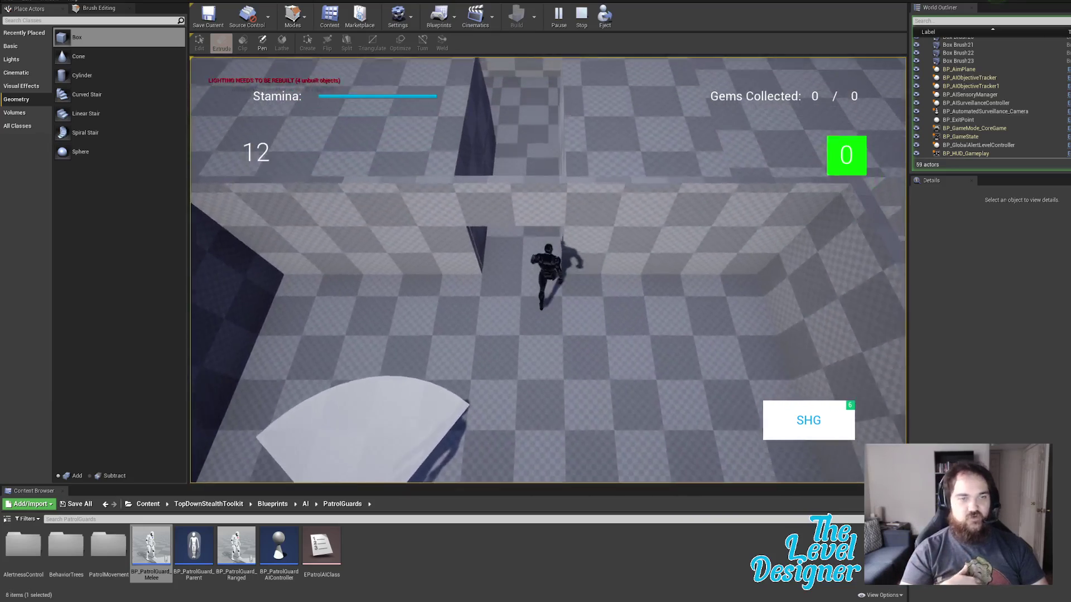
pyautogui.press('w')
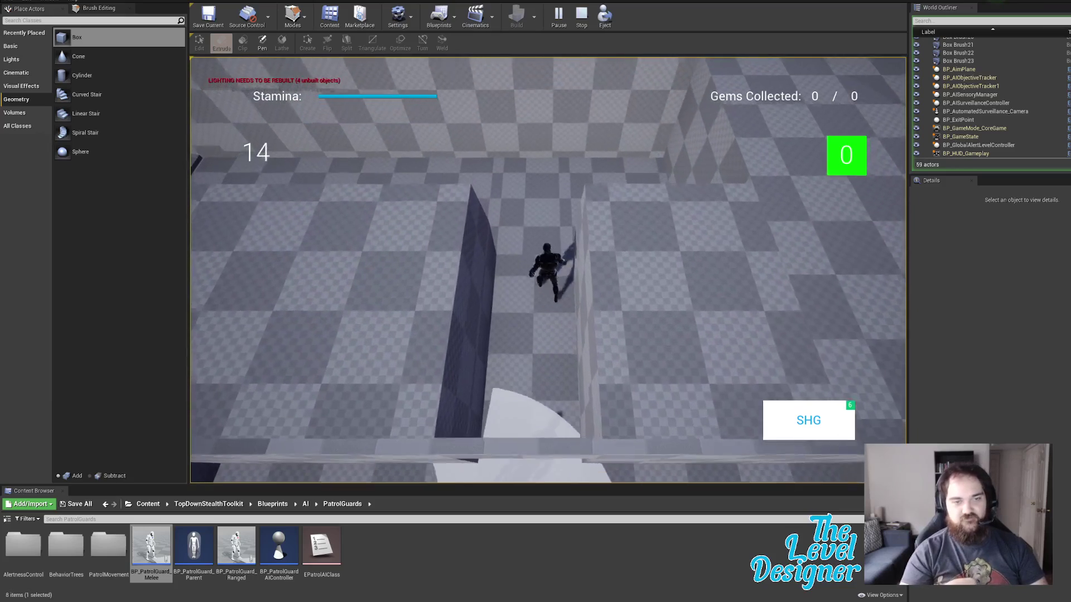
pyautogui.press('a')
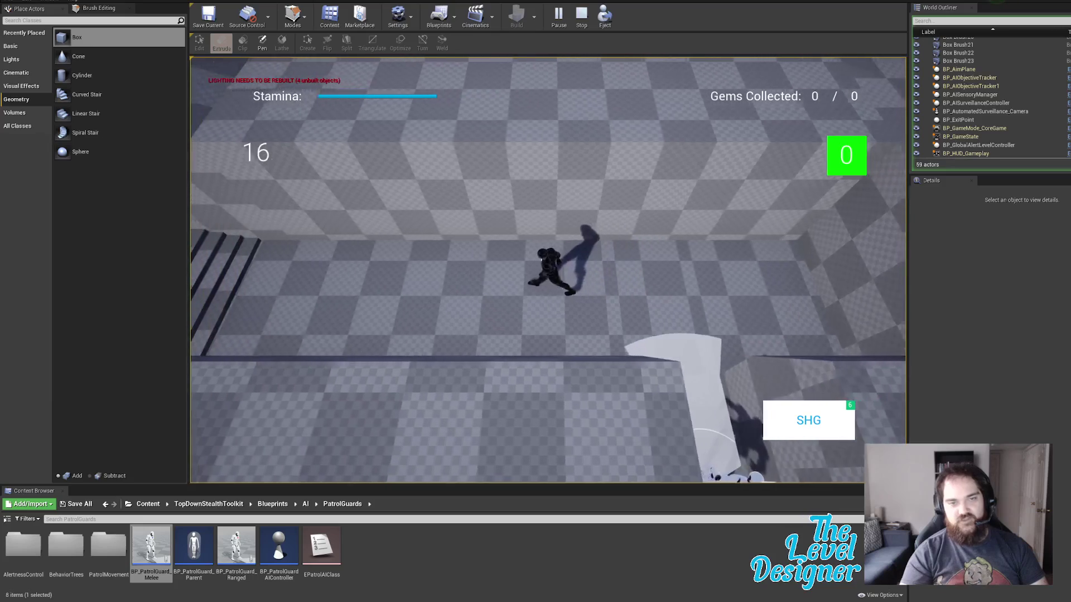
pyautogui.press('a')
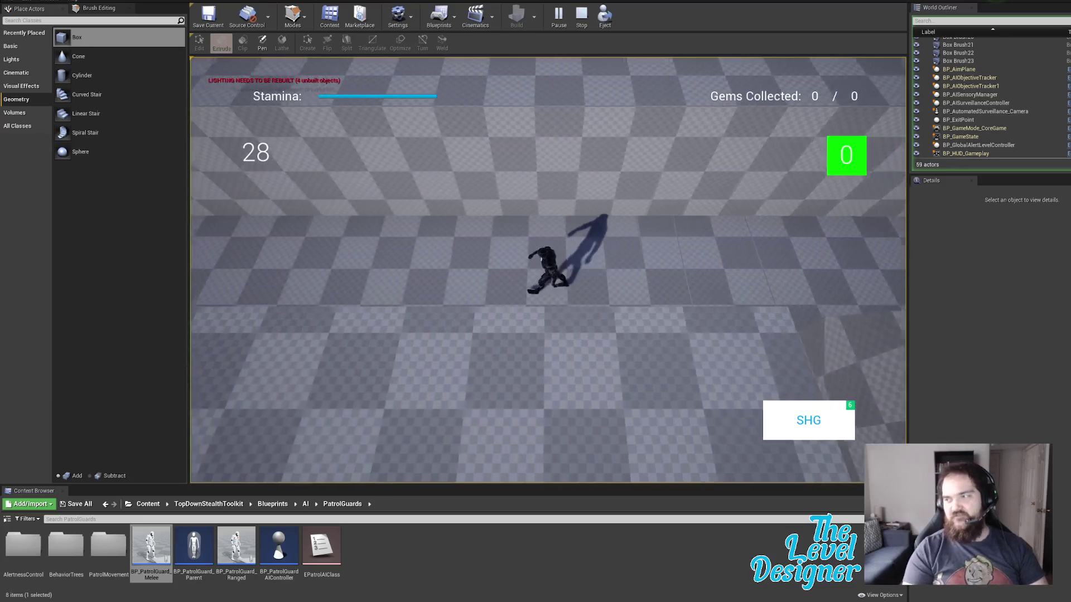
pyautogui.press('Escape')
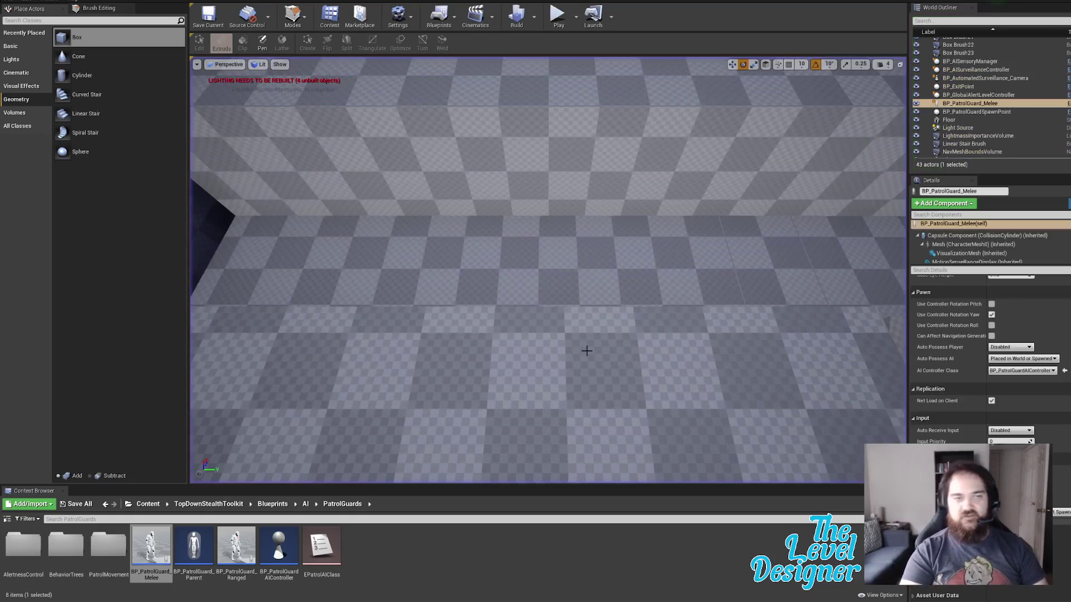
# Step: Examine the melee guard's placement in its room and its details settings, including the nav Movement Capabilities
pyautogui.press('f')
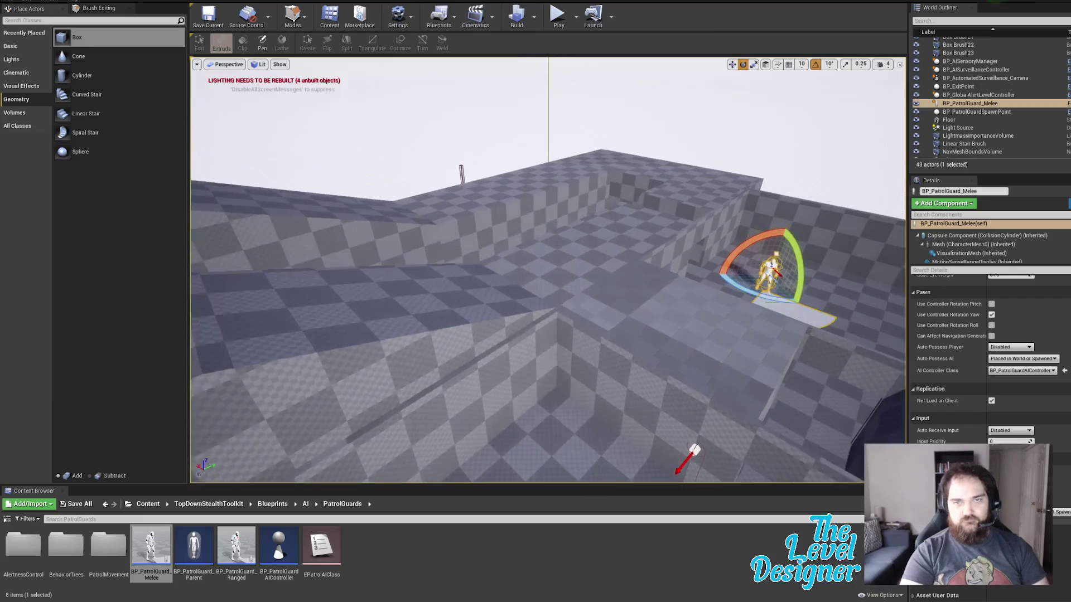
pyautogui.moveTo(589, 322); pyautogui.dragTo(457, 335, button='right')
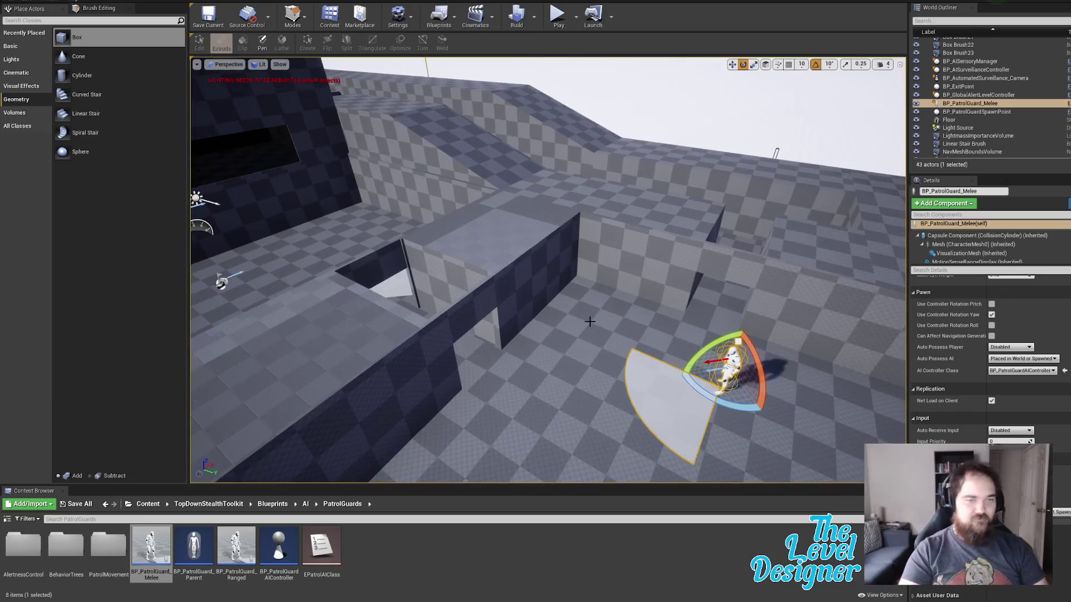
pyautogui.keyDown('alt'); pyautogui.moveTo(707, 329); pyautogui.dragTo(691, 314); pyautogui.keyUp('alt')
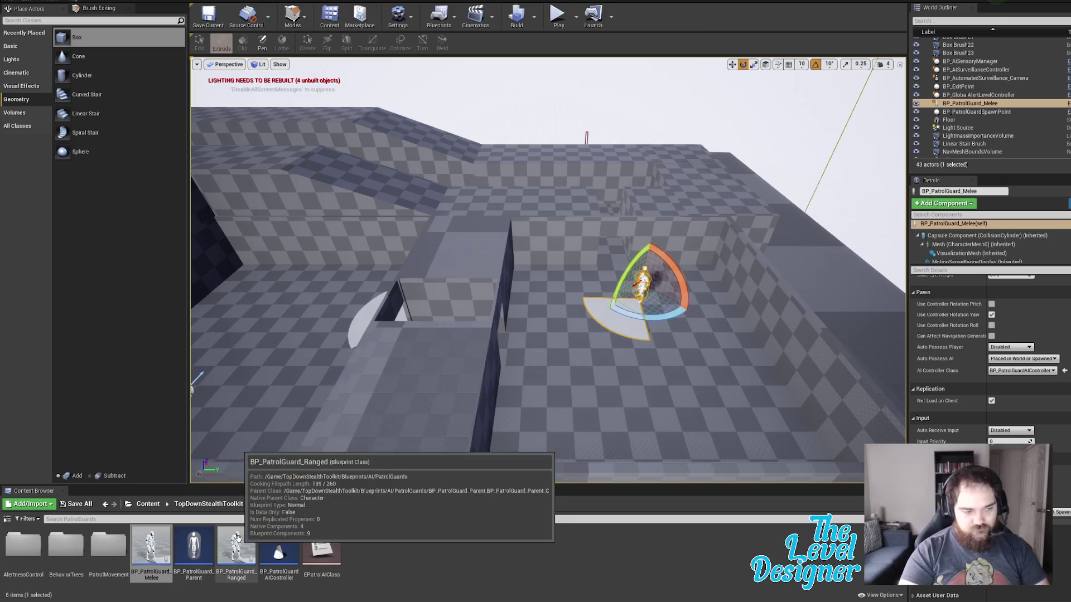
pyautogui.scroll(-10, 1039, 330)
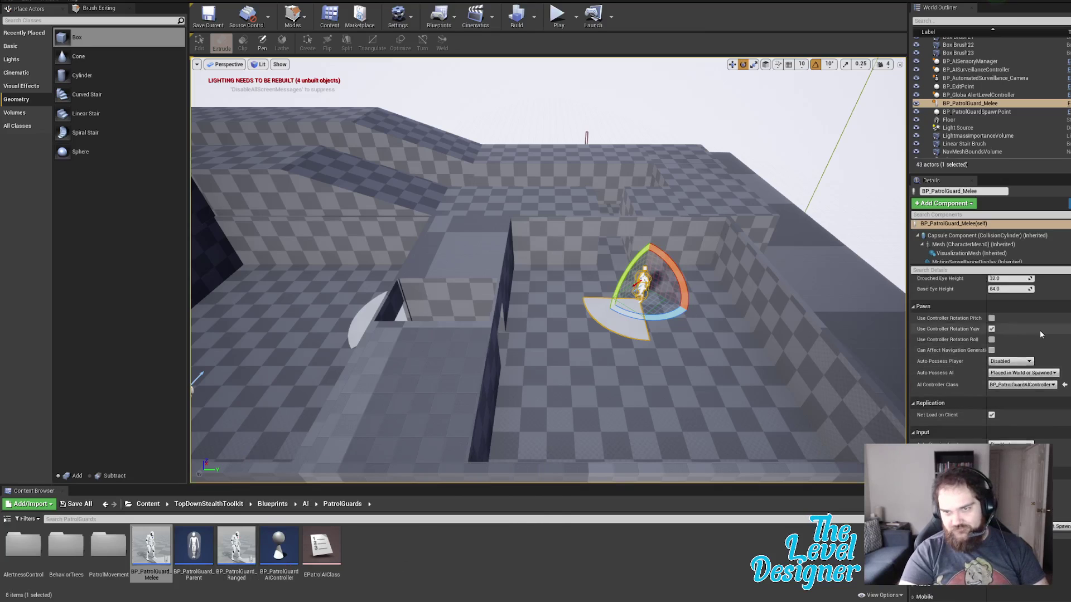
pyautogui.scroll(-10, 1049, 357)
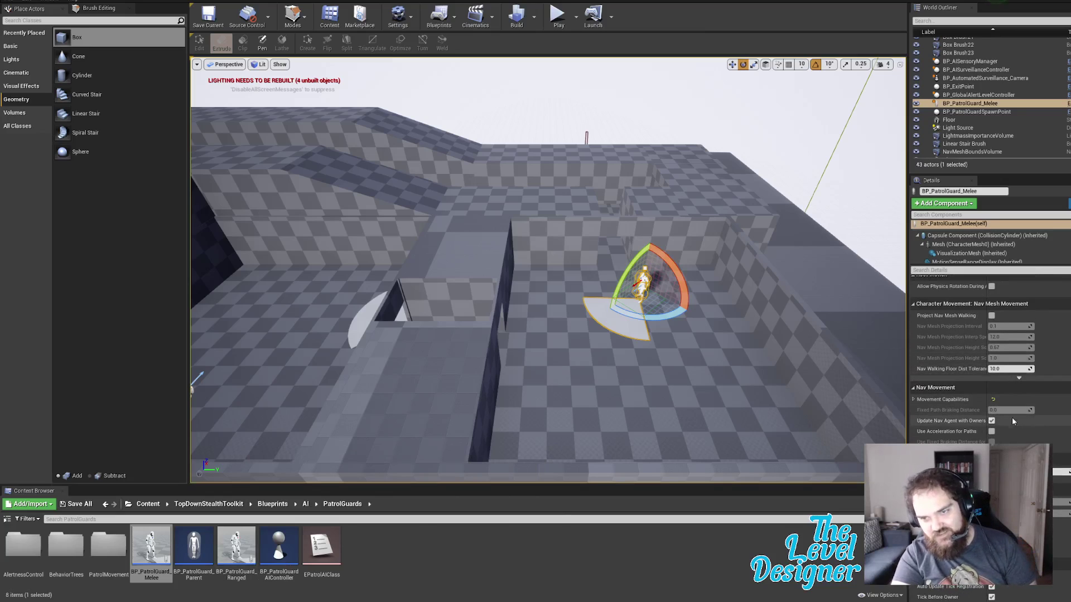
pyautogui.click(913, 399)
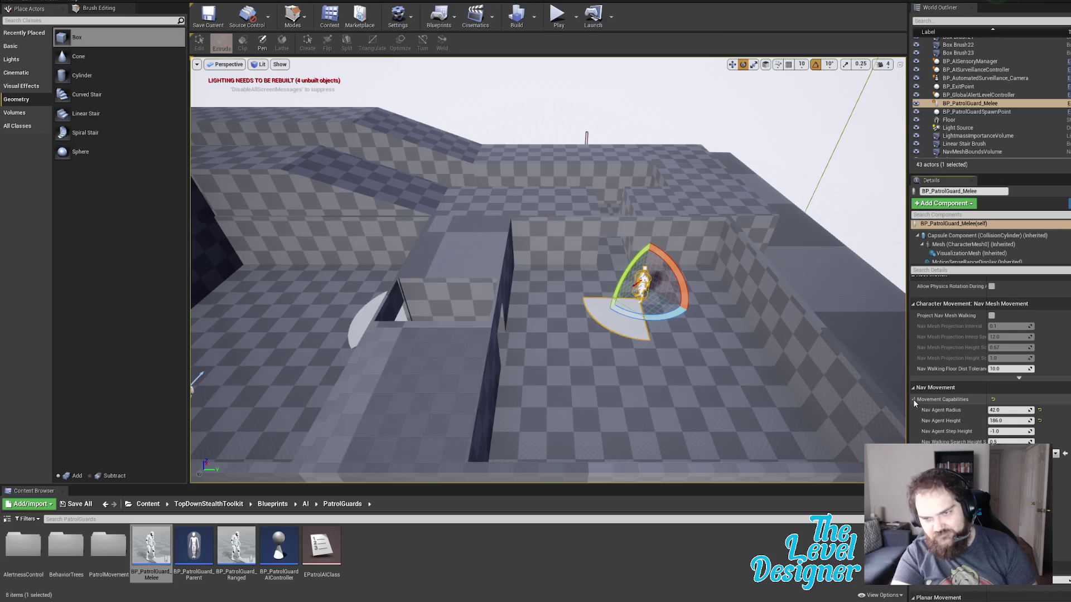
pyautogui.click(1025, 453)
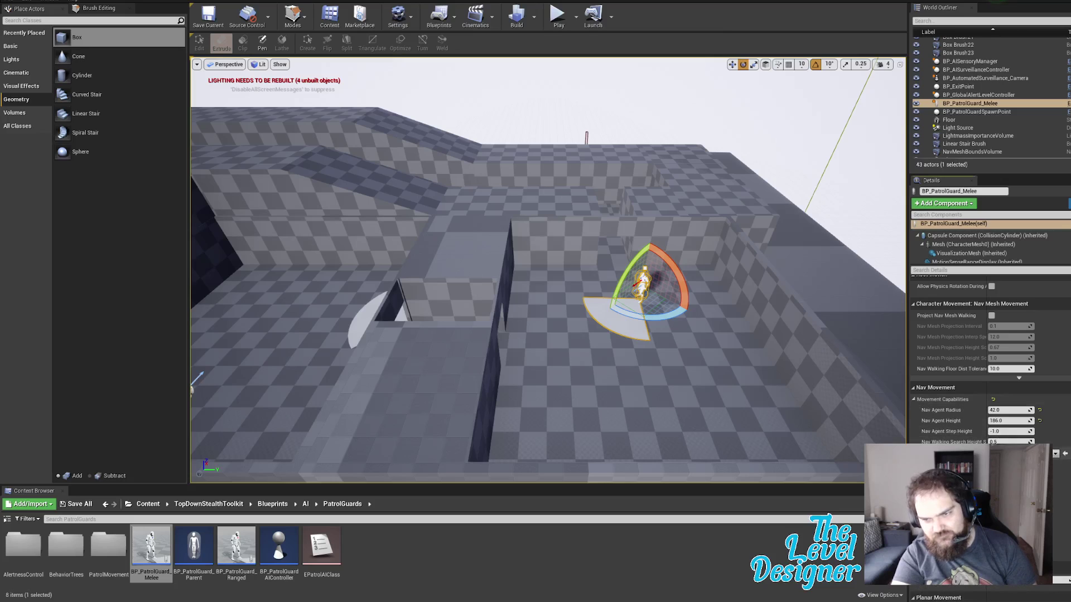
pyautogui.scroll(-10, 1012, 415)
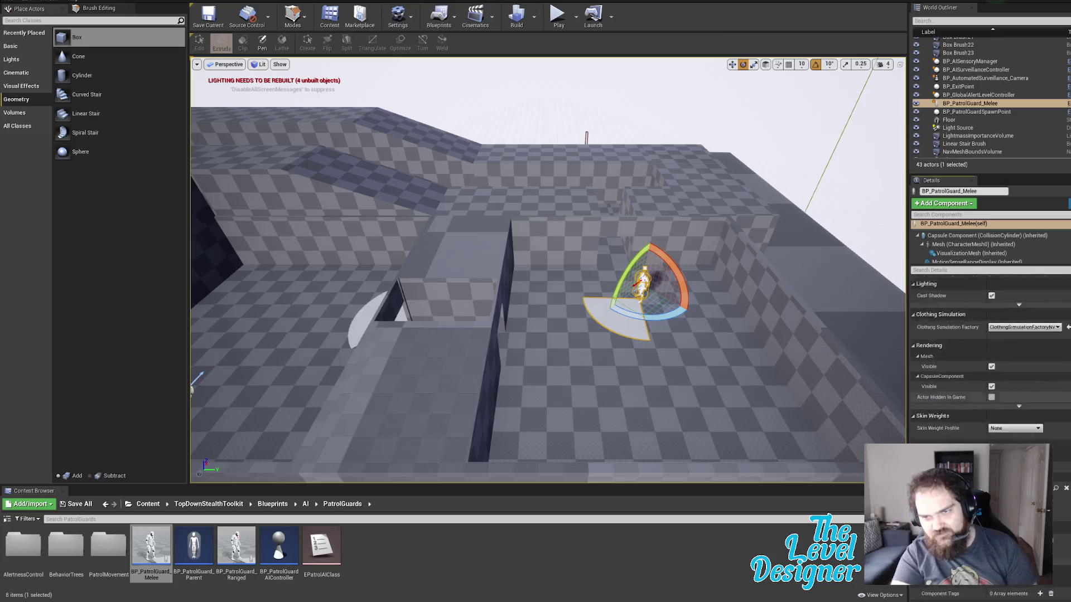
pyautogui.scroll(15, 990, 357)
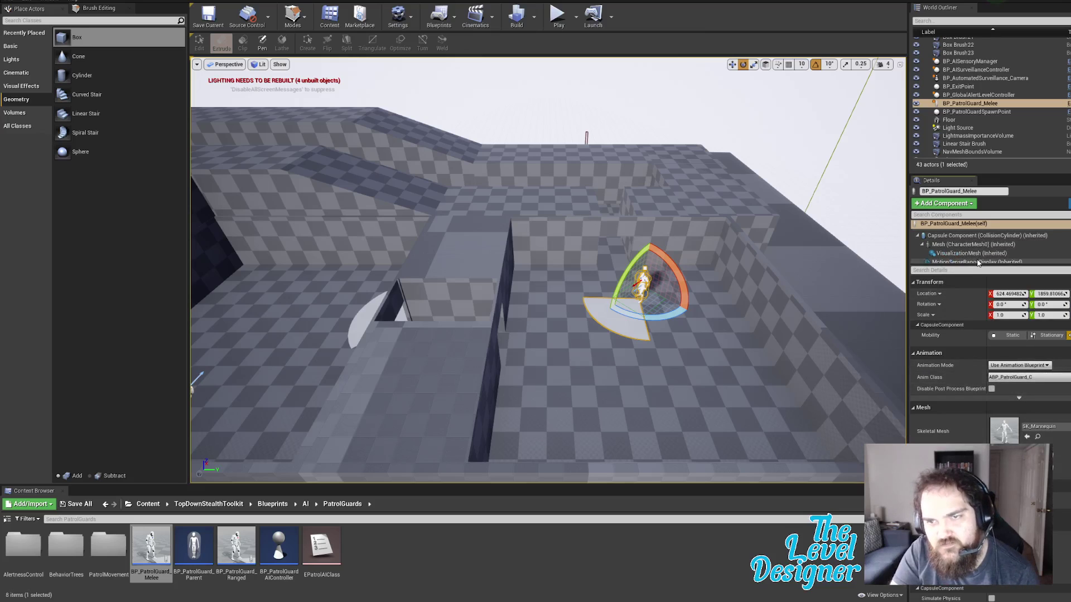
pyautogui.scroll(-3, 978, 259)
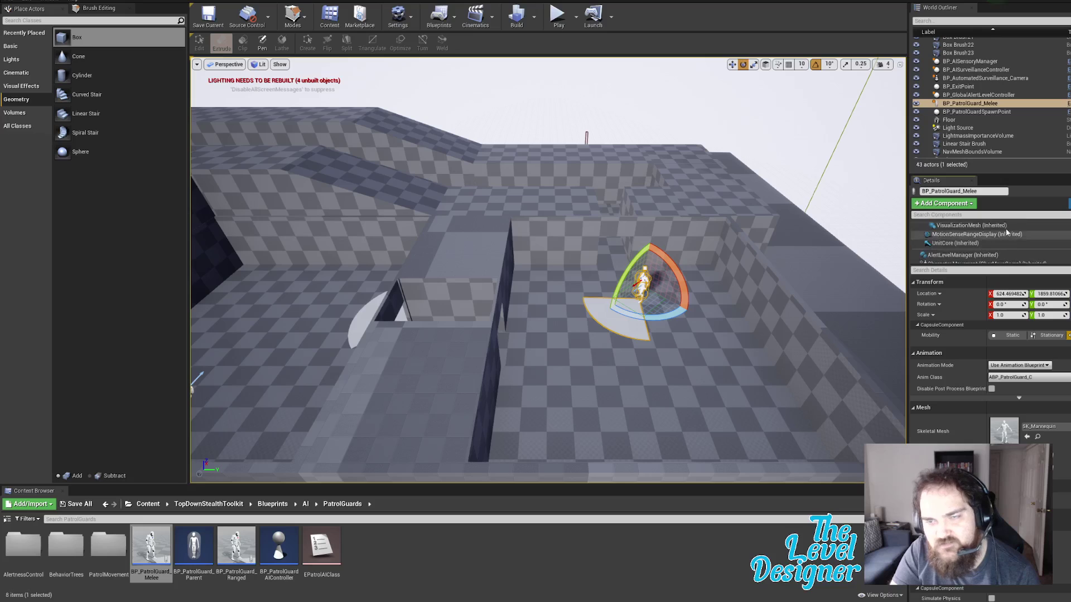
# Step: Enlarge the melee guard's component list and review the settings of its capsule, alert, movement, patrol, stimulus, line-of-sight and perception components
pyautogui.moveTo(1003, 174); pyautogui.dragTo(1004, 114)
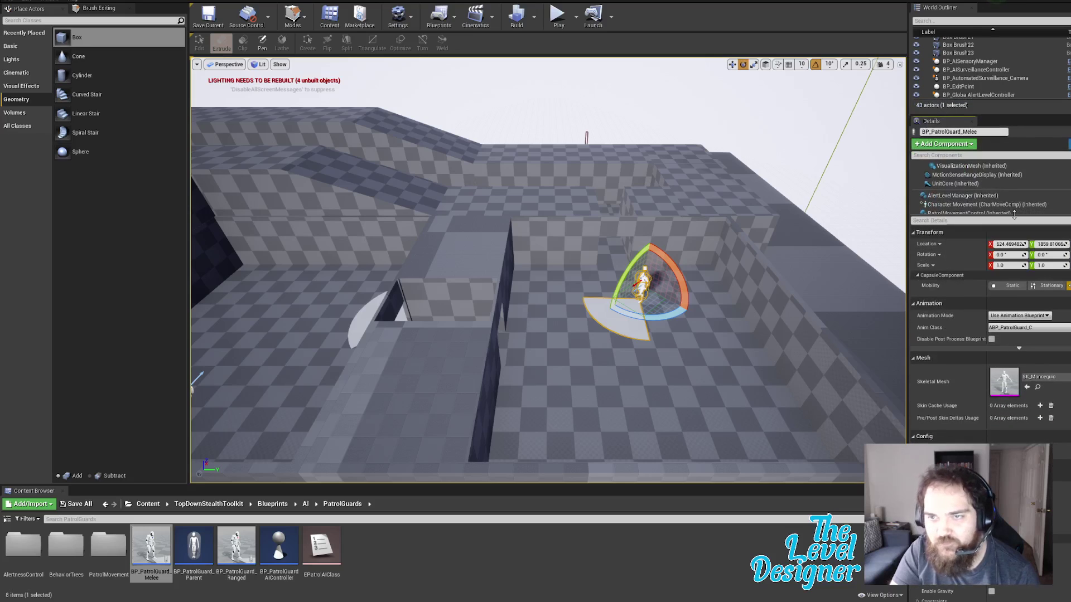
pyautogui.moveTo(1013, 218); pyautogui.dragTo(1013, 312)
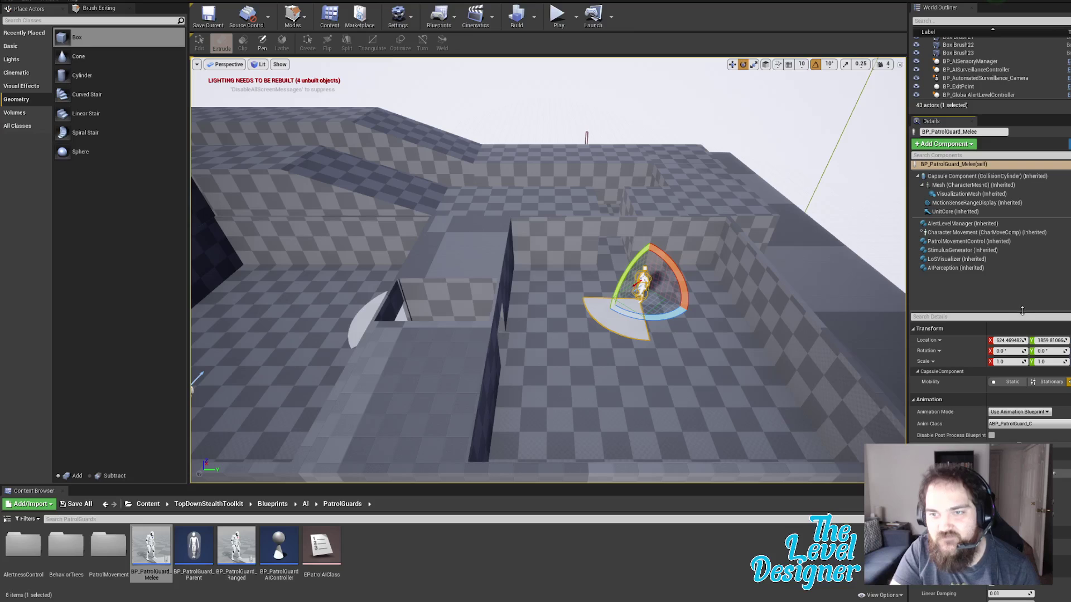
pyautogui.moveTo(1023, 312); pyautogui.dragTo(1024, 289)
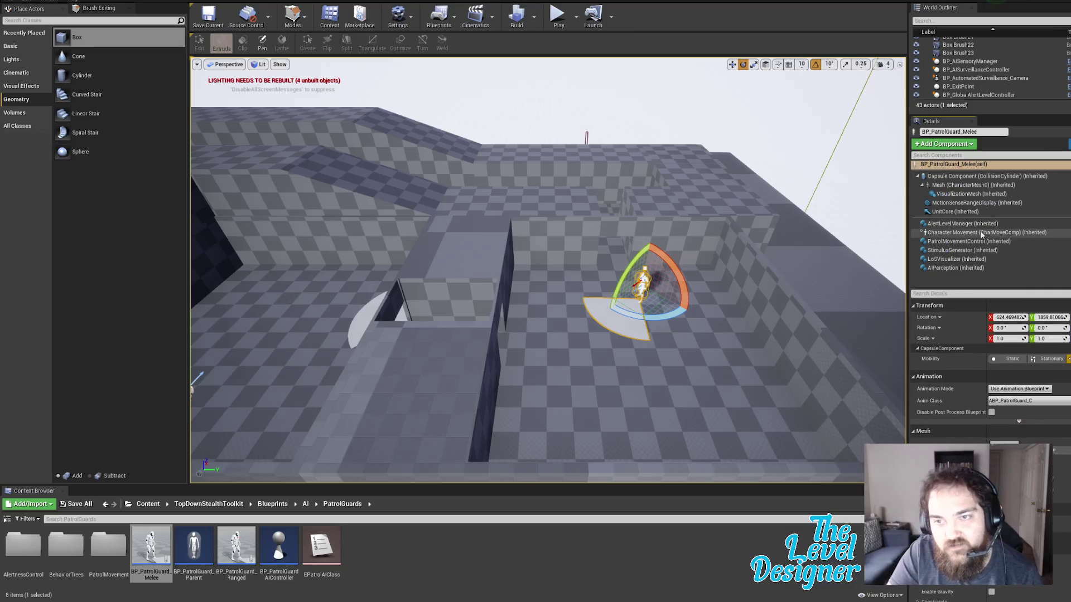
pyautogui.click(965, 177)
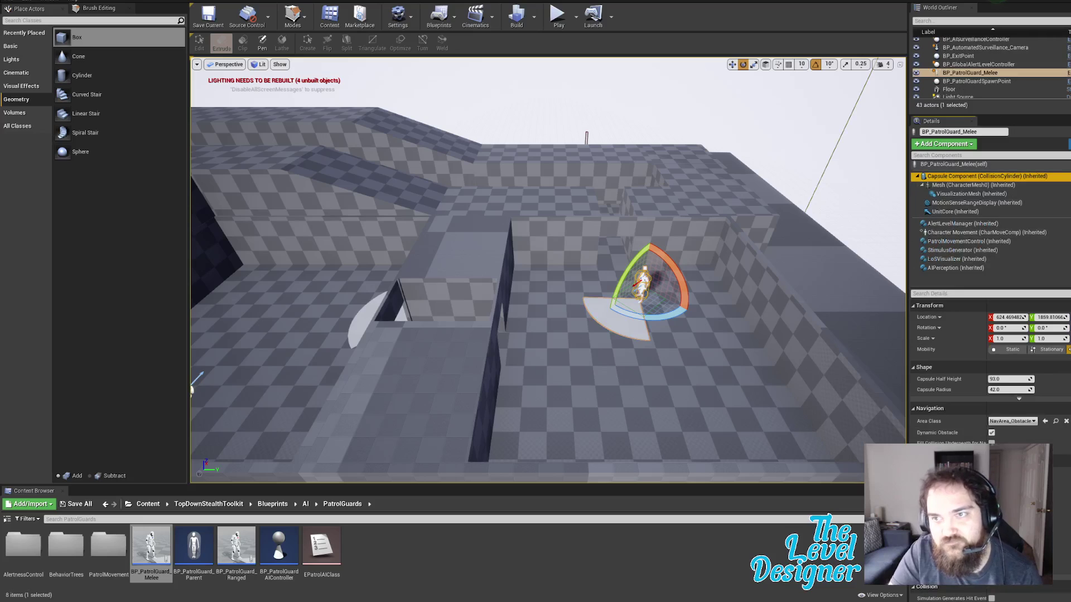
pyautogui.click(972, 224)
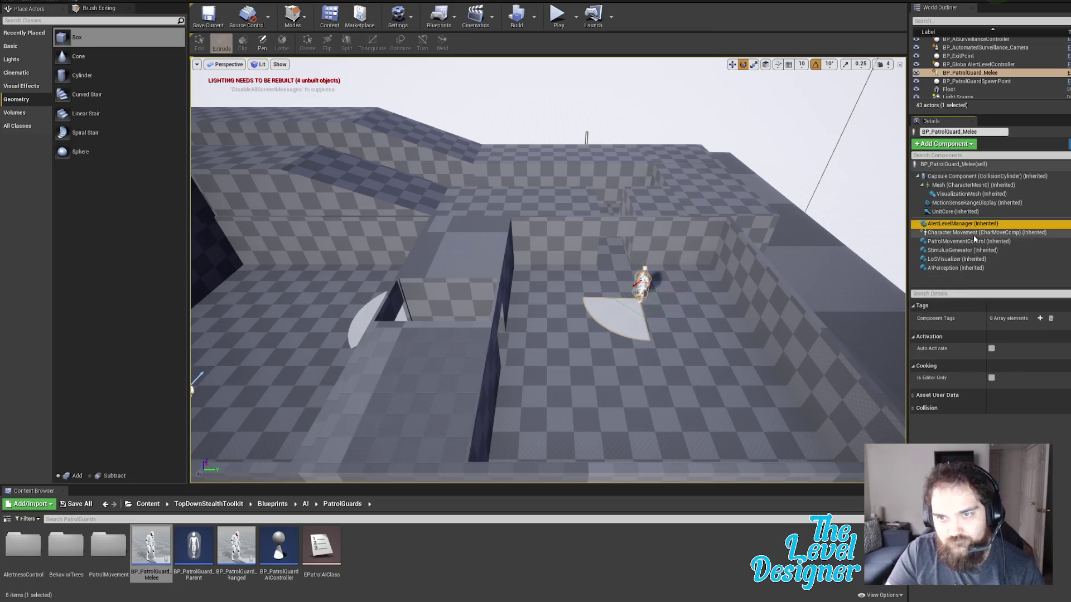
pyautogui.click(973, 233)
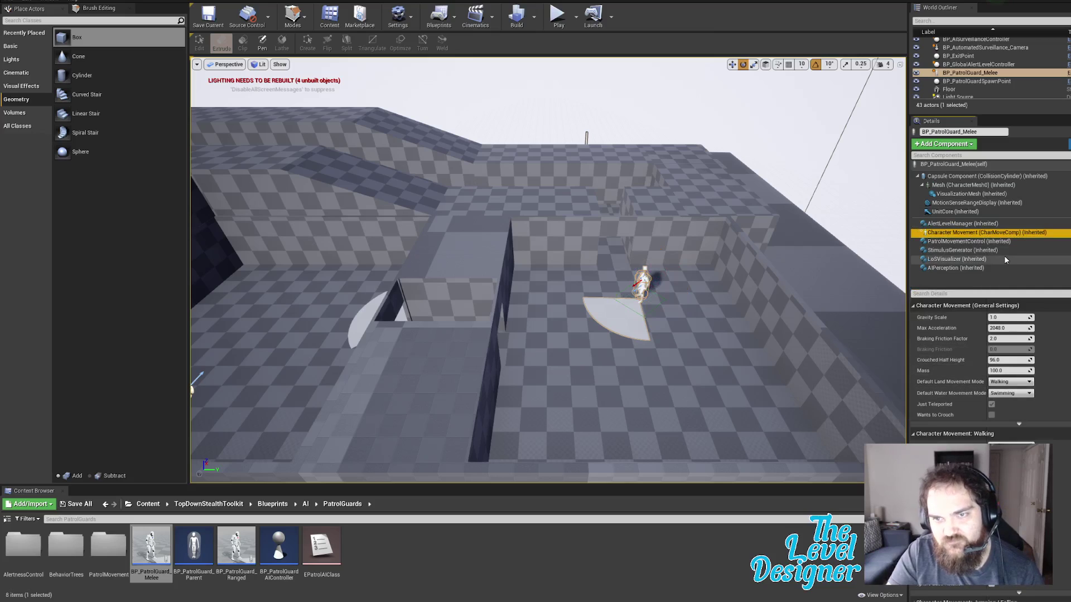
pyautogui.click(995, 244)
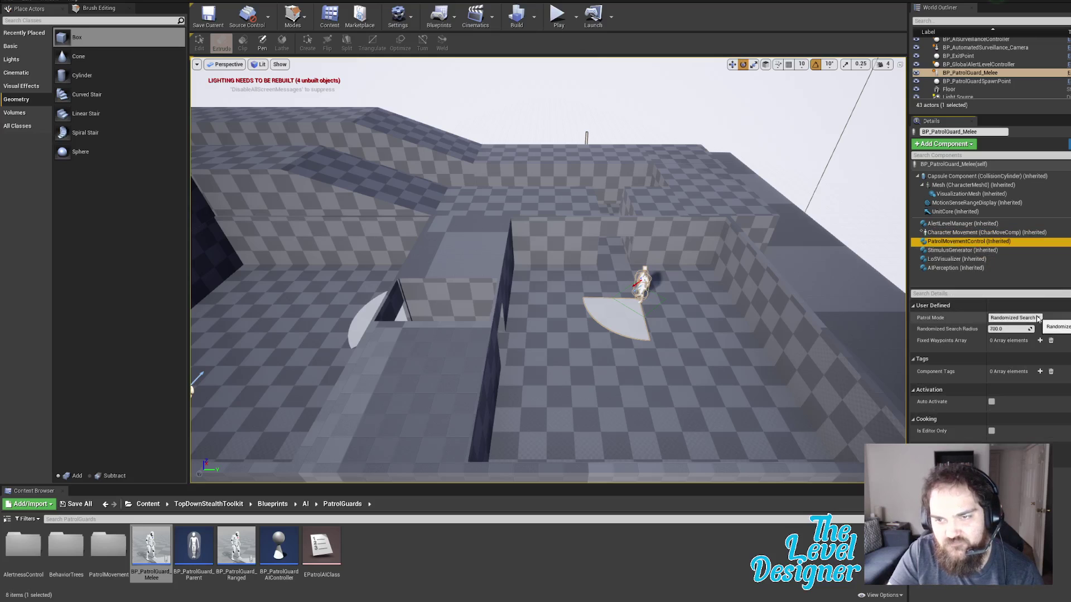
pyautogui.click(970, 252)
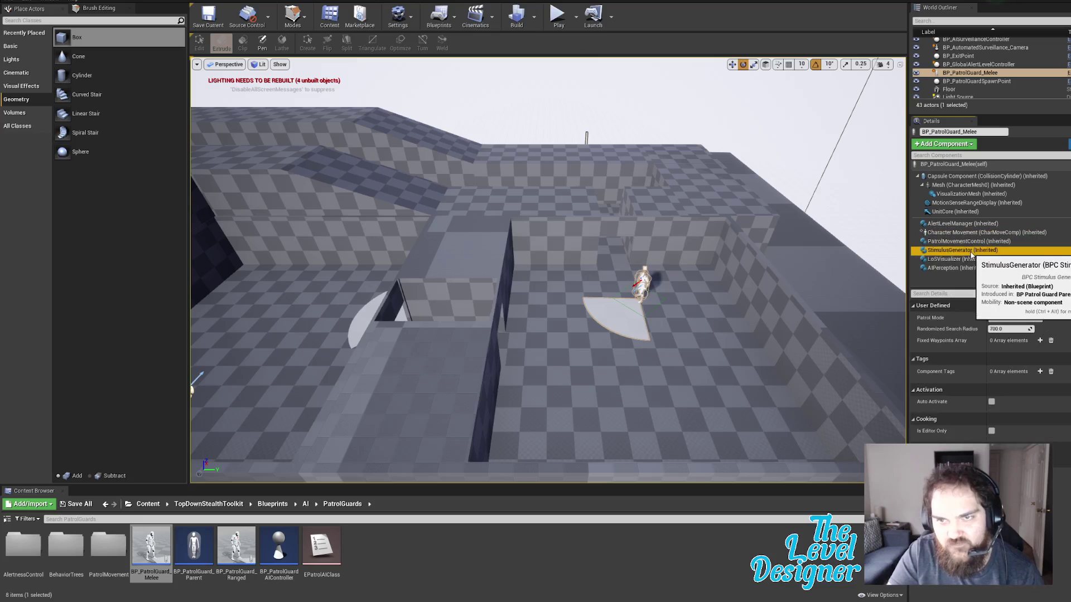
pyautogui.click(971, 261)
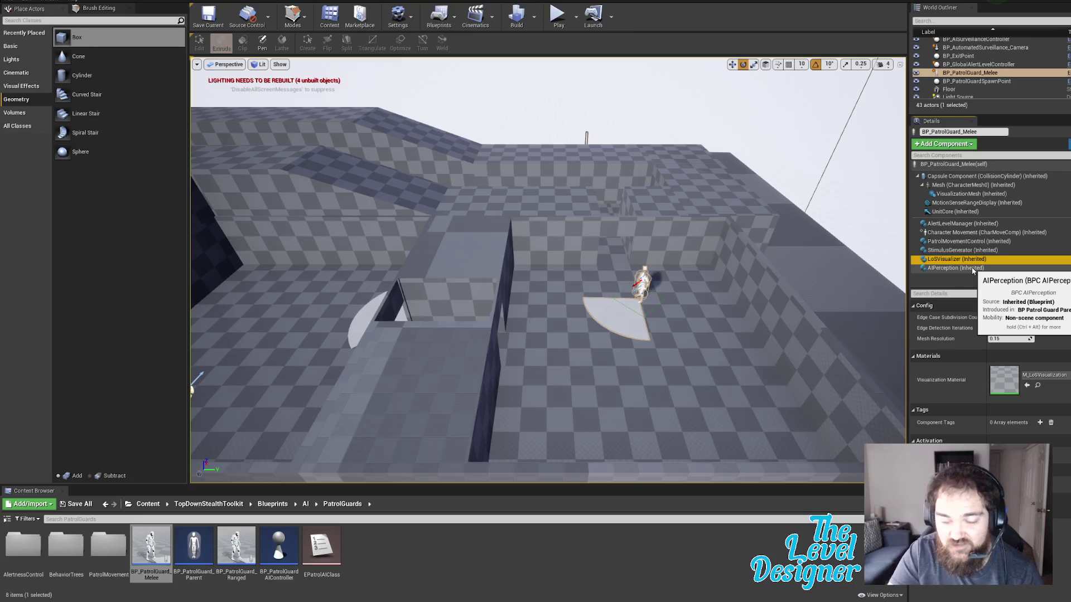
pyautogui.click(972, 269)
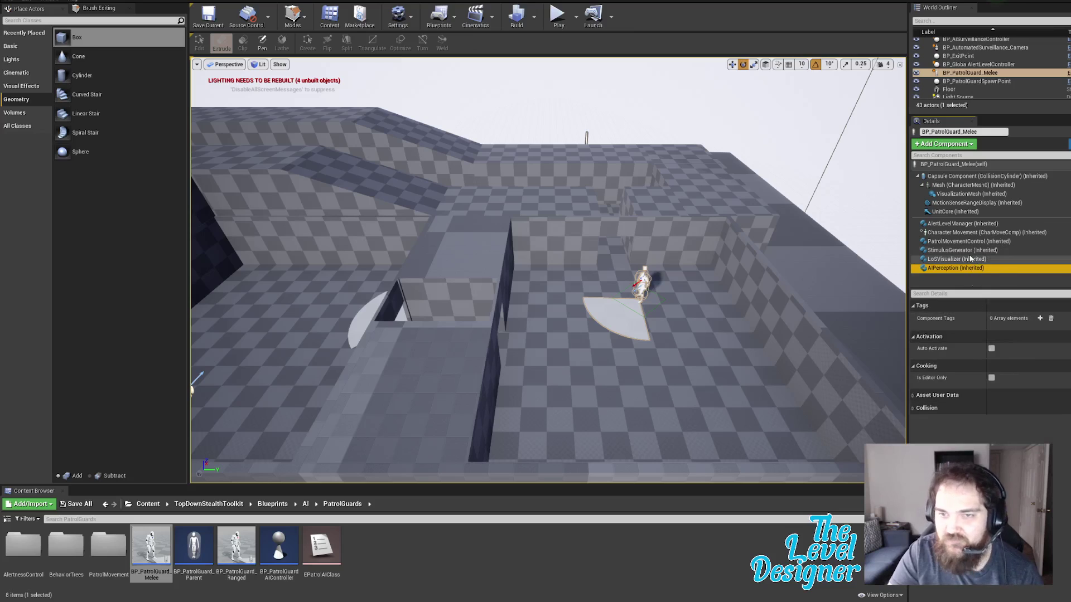
# Step: Set the Patrol Mode of the melee guard's PatrolMovementControl component to Guard Location
pyautogui.click(969, 241)
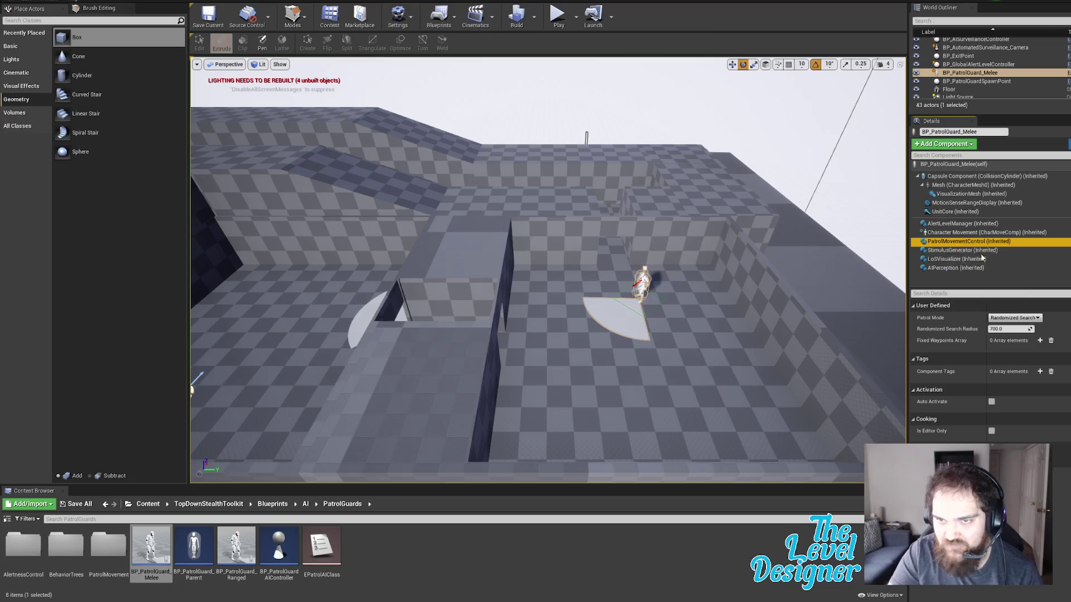
pyautogui.click(1038, 318)
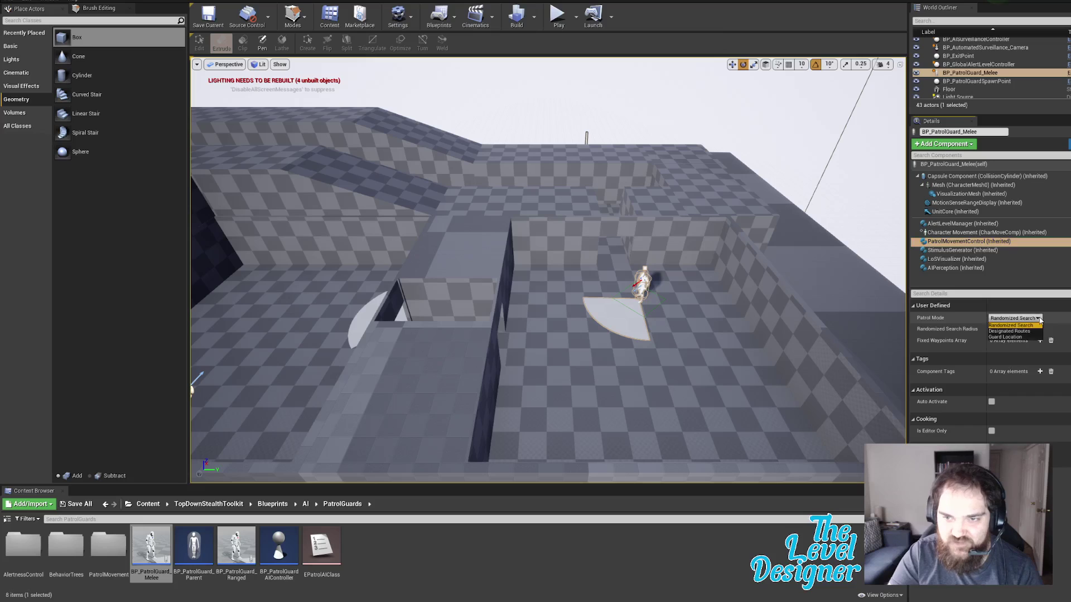
pyautogui.click(1021, 336)
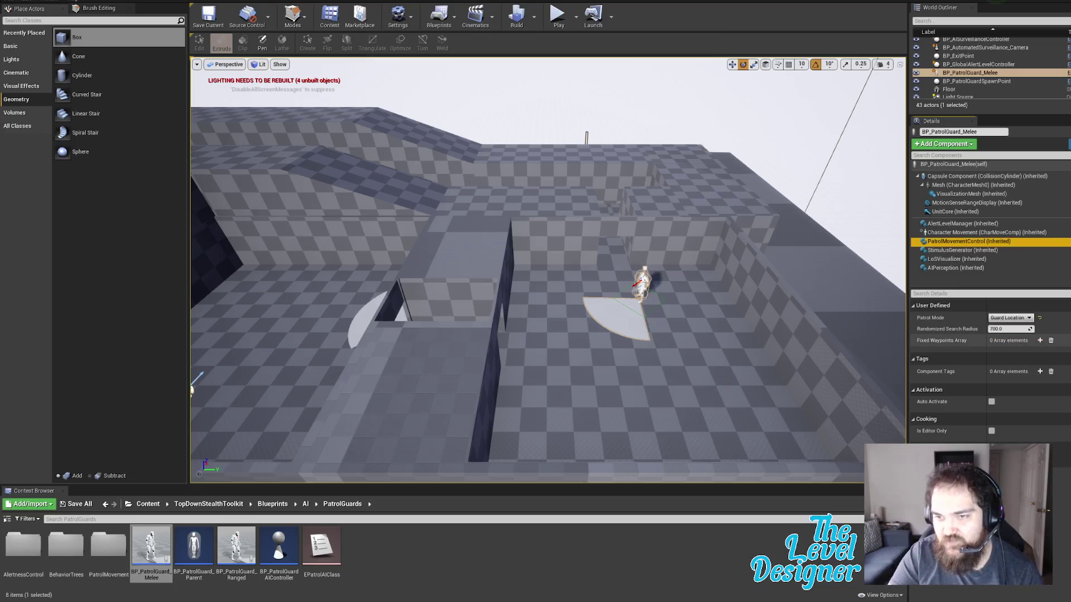
# Step: Rotate the whole melee guard actor about the vertical axis so its vision cone faces away from the dividing wall
pyautogui.scroll(3, 710, 315)
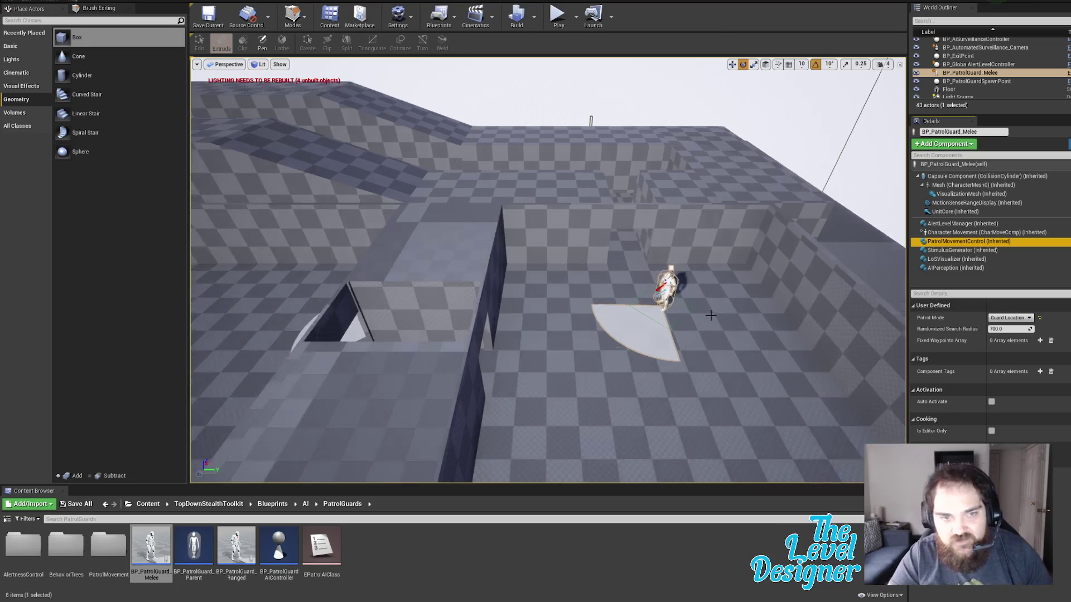
pyautogui.click(994, 233)
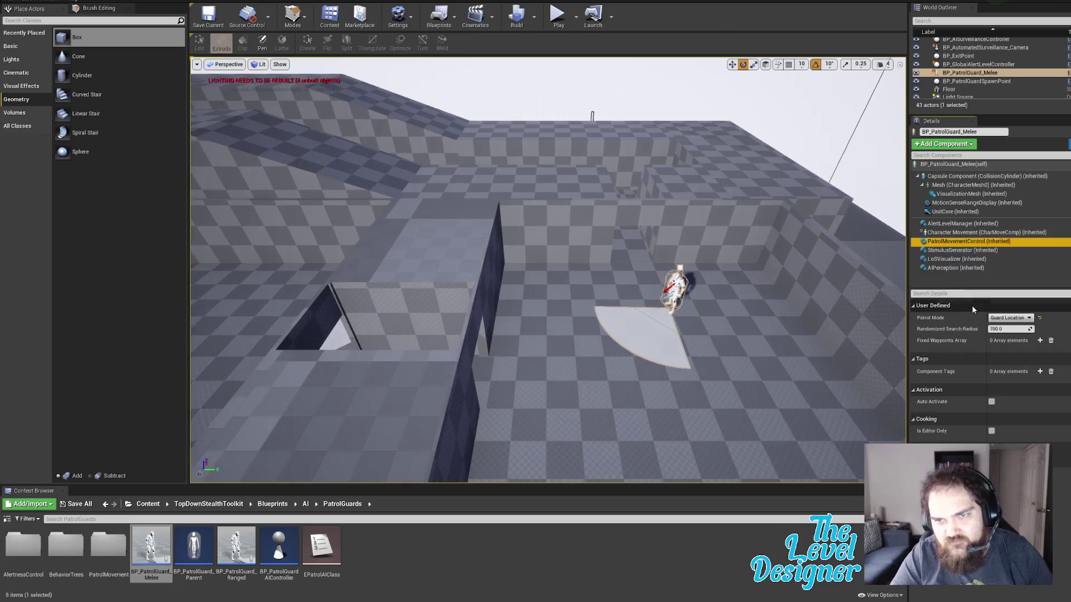
pyautogui.click(964, 165)
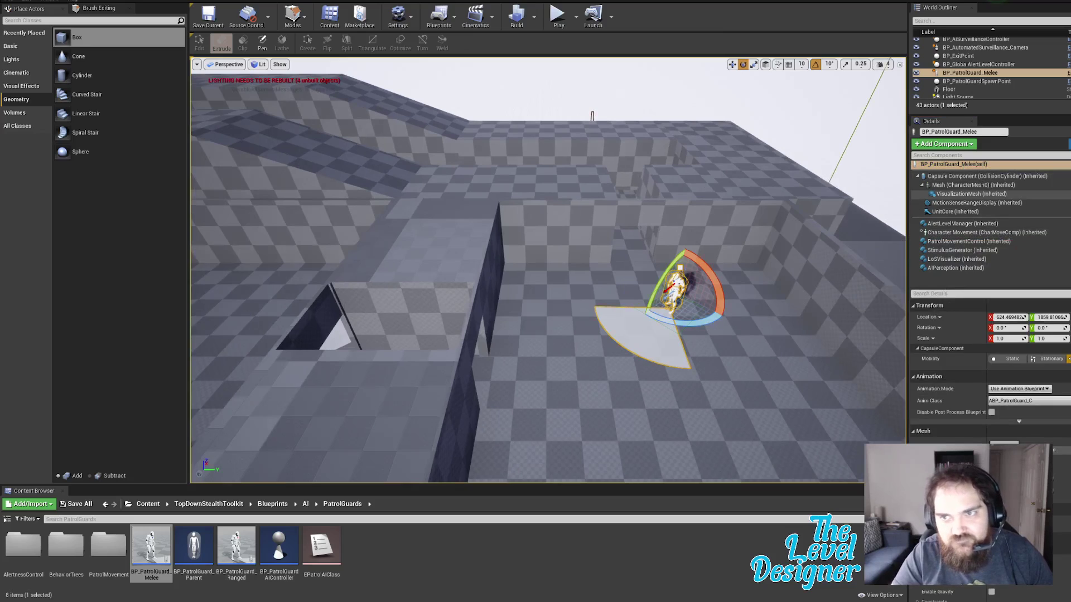
pyautogui.moveTo(1070, 328); pyautogui.dragTo(1027, 328)
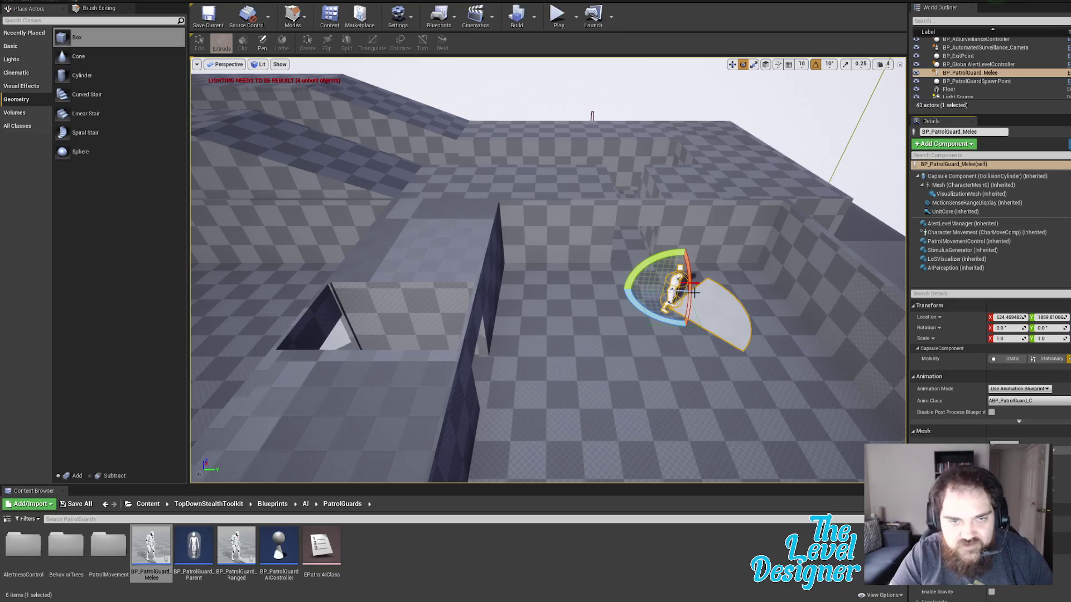
# Step: Move the melee guard across the room to beside the dividing wall, at about X 664 and Y 1235
pyautogui.press('w')
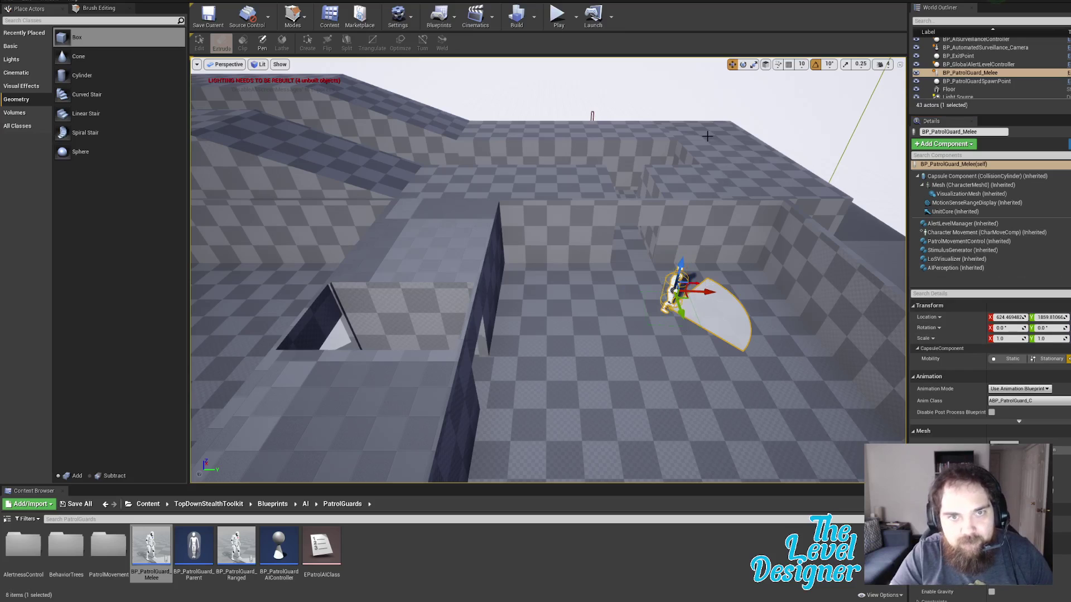
pyautogui.click(687, 89)
pyautogui.click(675, 283)
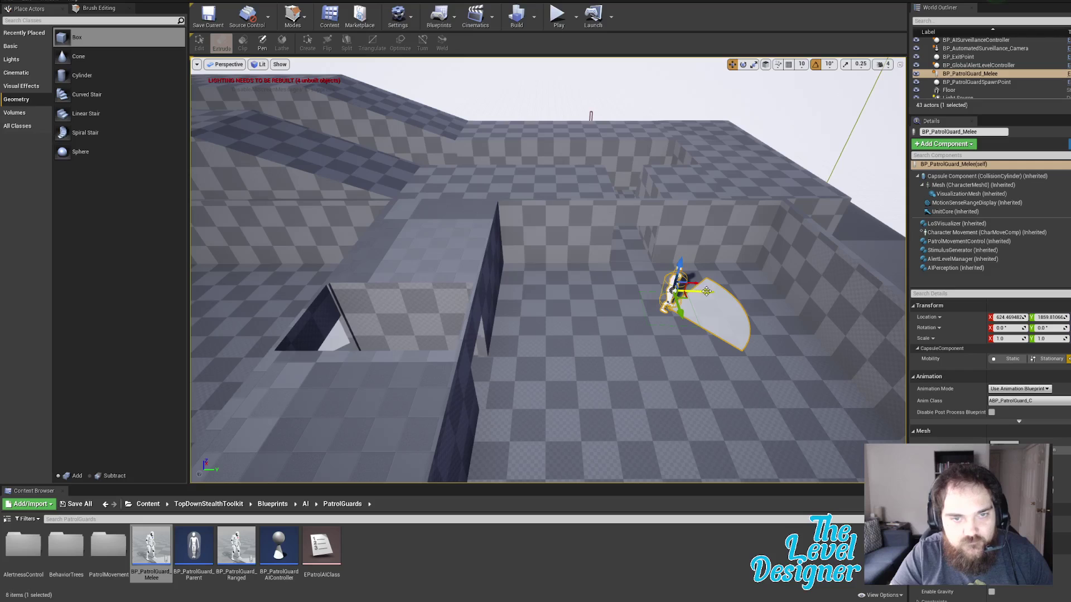
pyautogui.moveTo(707, 291); pyautogui.dragTo(607, 292)
pyautogui.press('e')
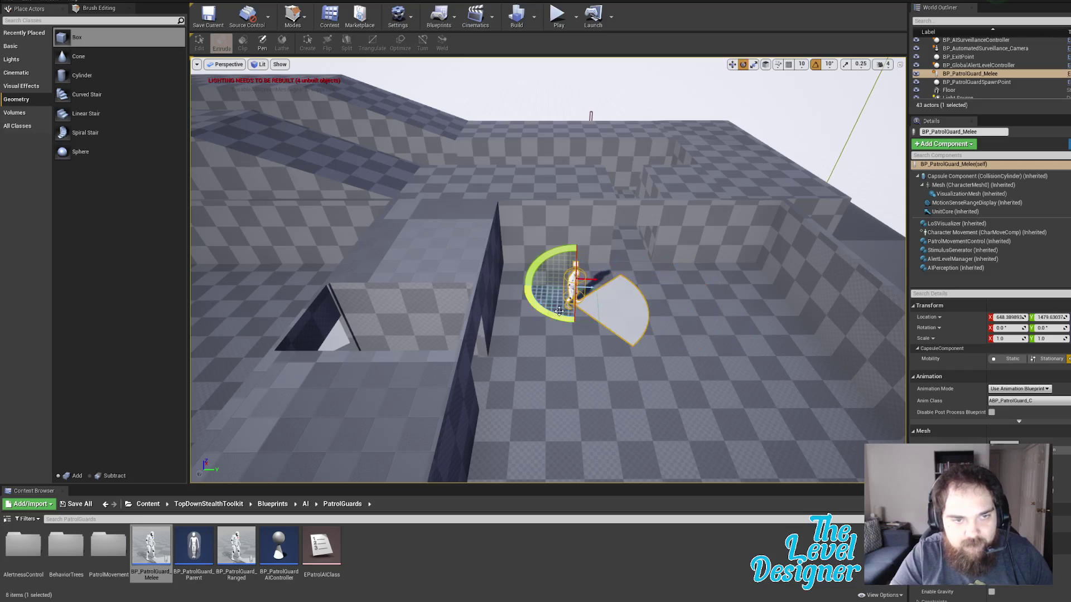
pyautogui.press('w')
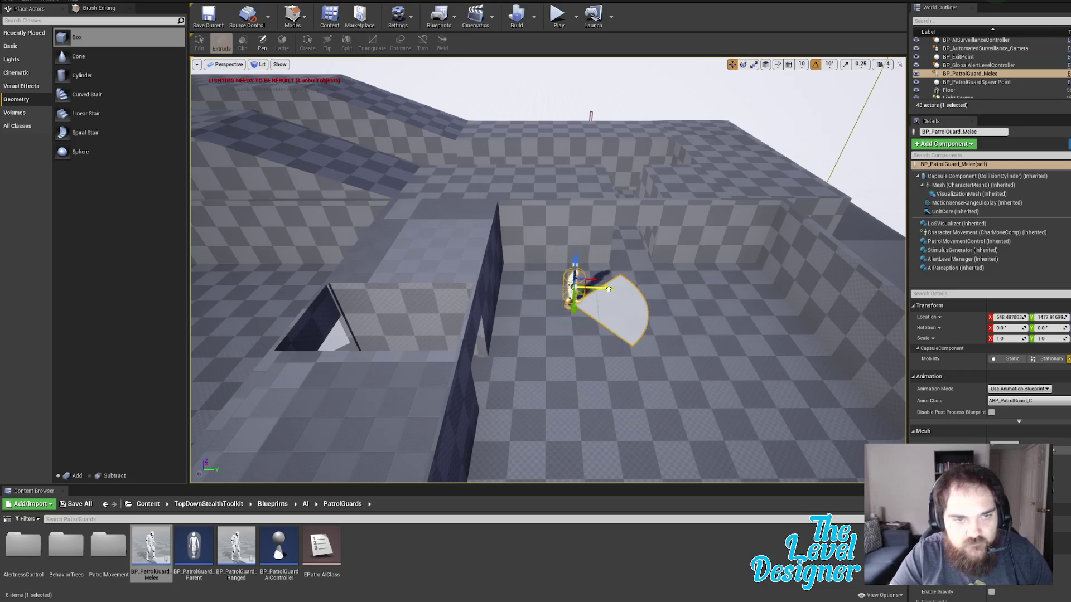
pyautogui.moveTo(608, 289); pyautogui.dragTo(546, 288)
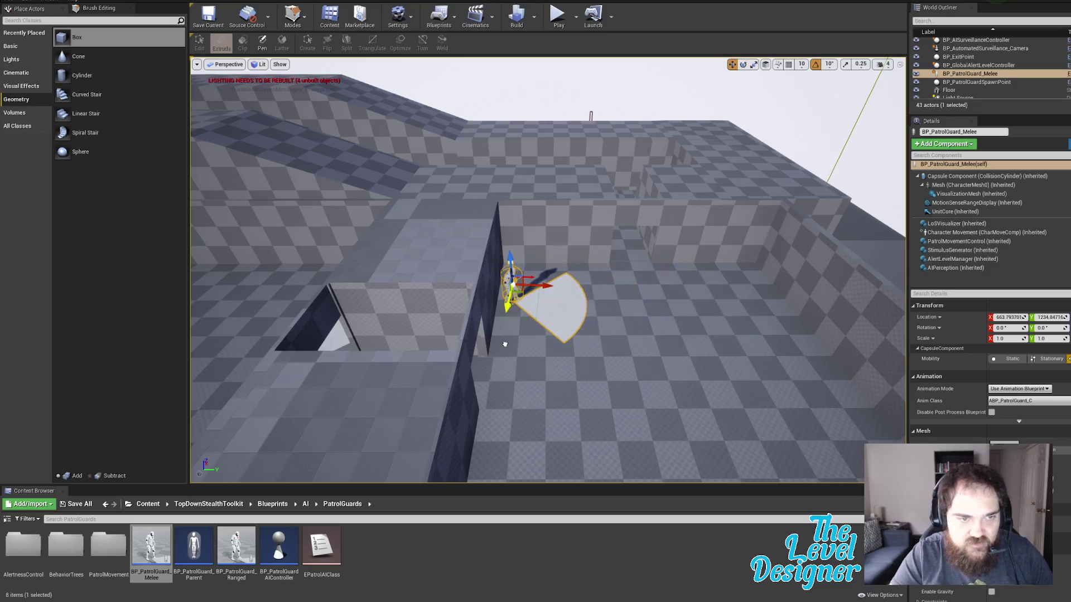
# Step: Try shifting the melee guard away from the dividing wall to Y 1304, and undo the shift
pyautogui.moveTo(589, 296); pyautogui.dragTo(568, 320, button='right')
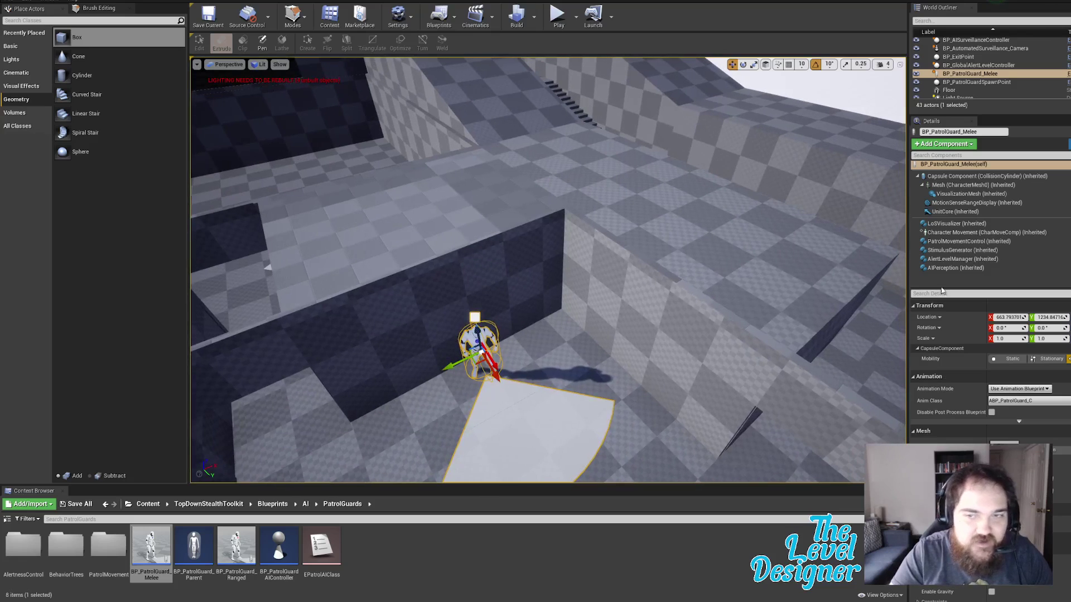
pyautogui.moveTo(1049, 317); pyautogui.dragTo(1068, 317)
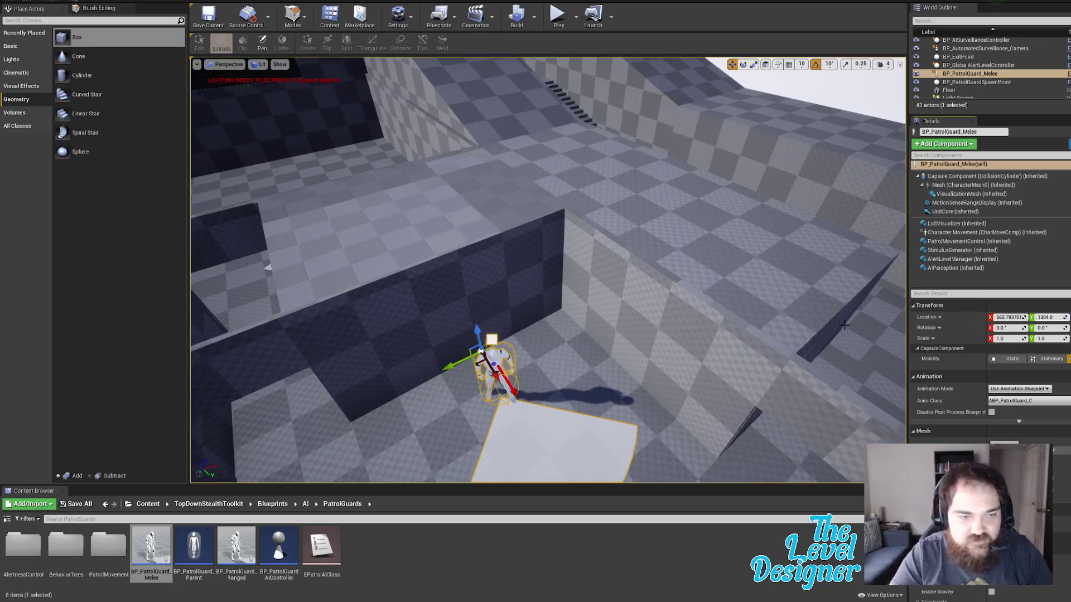
pyautogui.hotkey('ctrl', 'z')
pyautogui.press('s')
pyautogui.moveTo(588, 335); pyautogui.dragTo(557, 335, button='right')
pyautogui.click(784, 121)
pyautogui.click(593, 331)
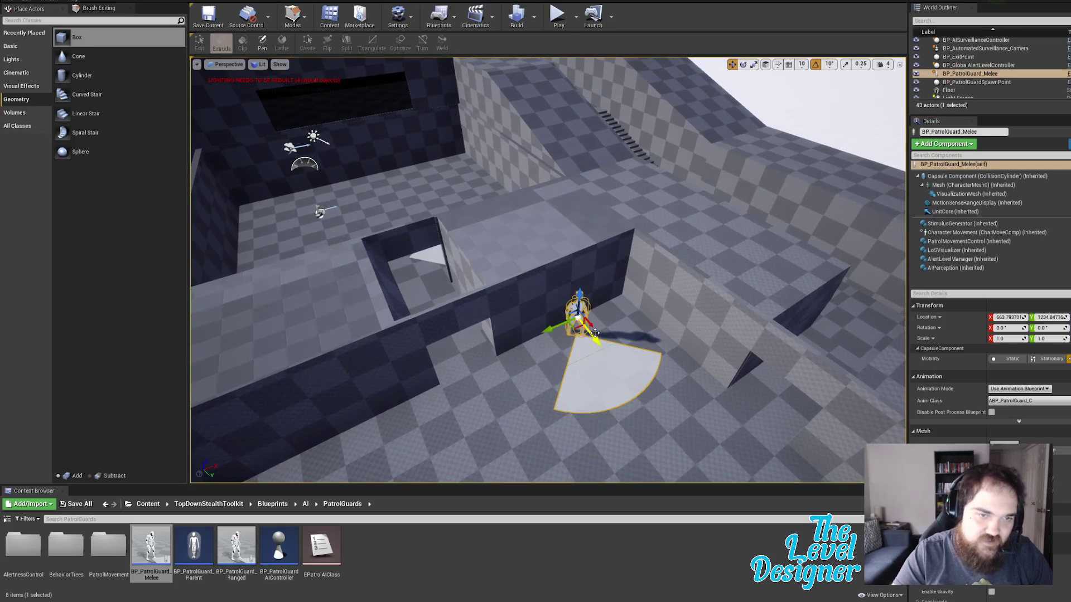
# Step: Try moving the melee guard beside the dividing wall by its individual components, and undo the move
pyautogui.press('e')
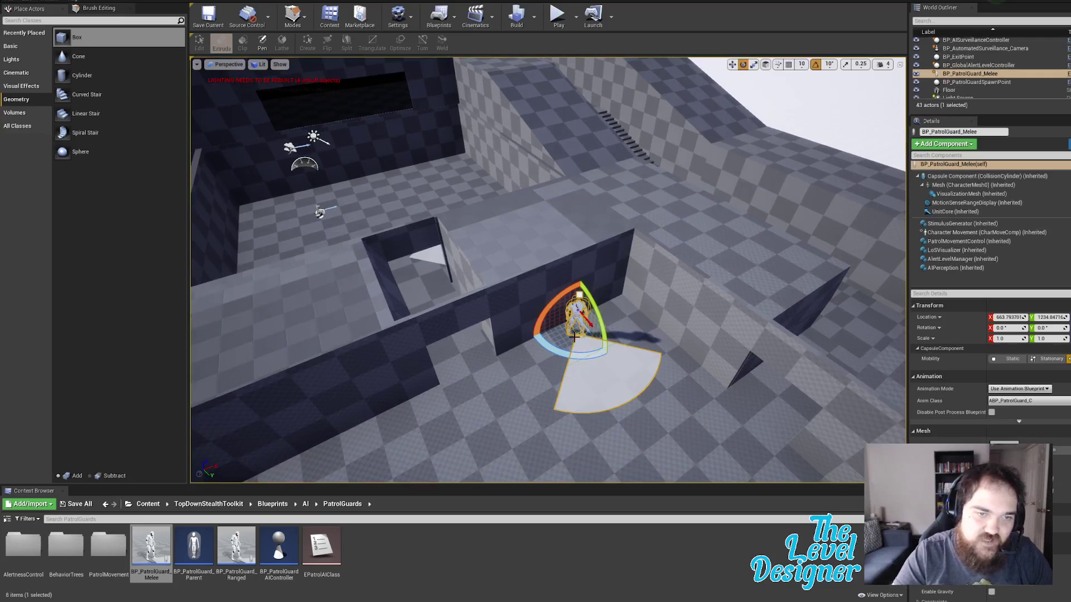
pyautogui.press('r')
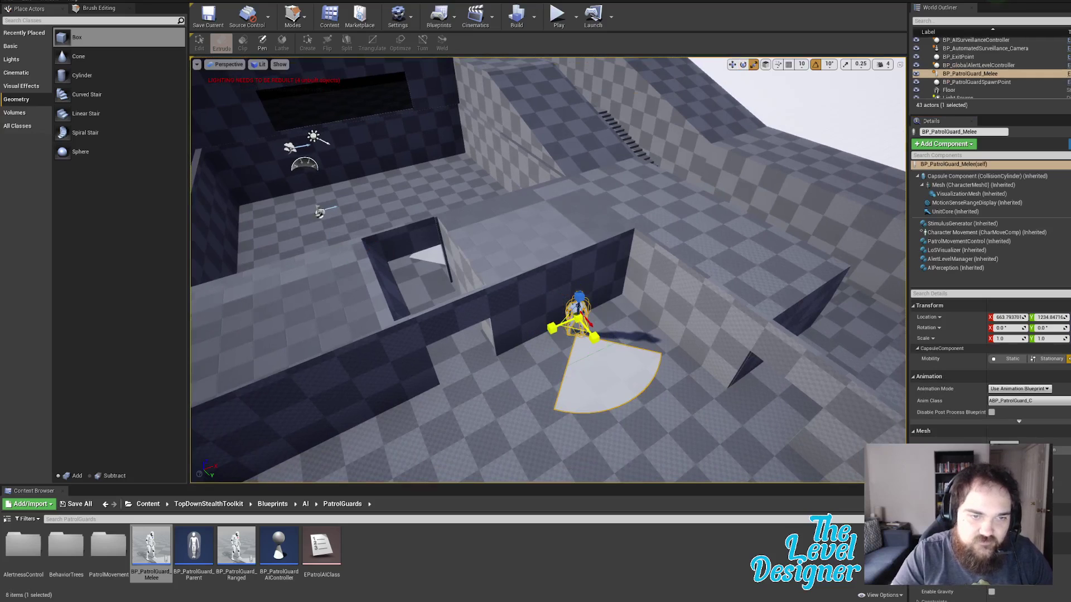
pyautogui.press('w')
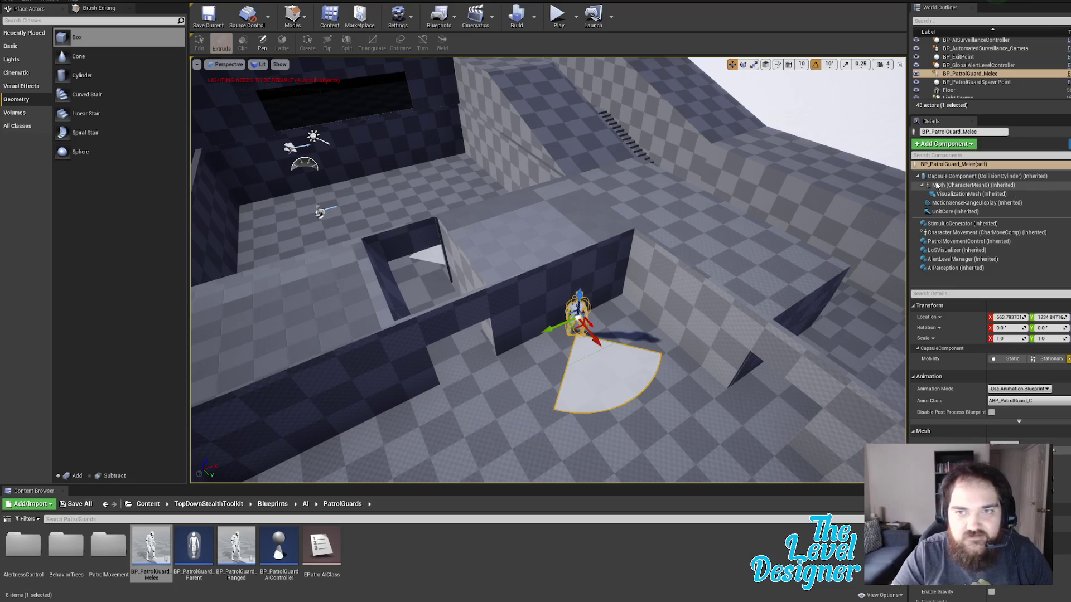
pyautogui.click(981, 176)
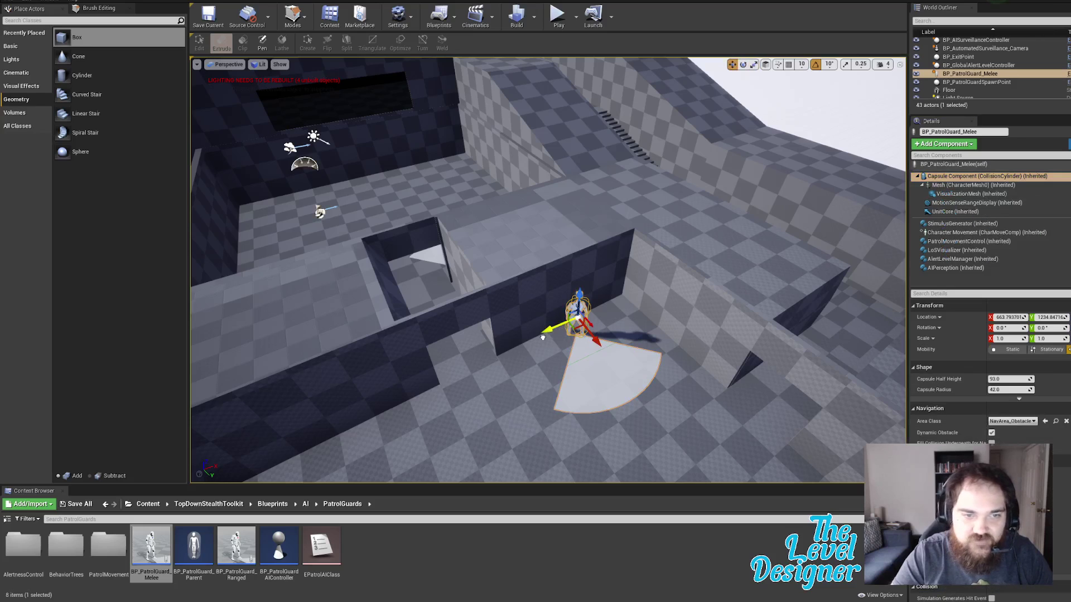
pyautogui.click(951, 186)
pyautogui.moveTo(599, 327); pyautogui.dragTo(533, 351)
pyautogui.hotkey('ctrl', 'z')
pyautogui.hotkey('ctrl', 'z')
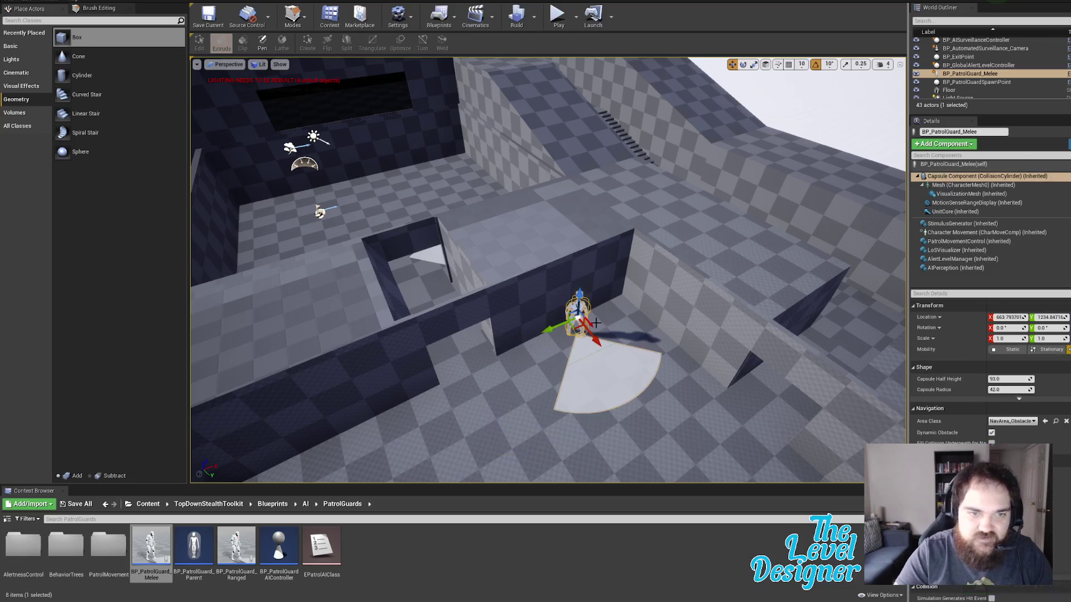
# Step: Delete the melee guard and place a new BP_PatrolGuard_Melee beside the dividing wall, at about X 457 and Y 1273
pyautogui.rightClick(970, 74)
pyautogui.moveTo(1050, 261)
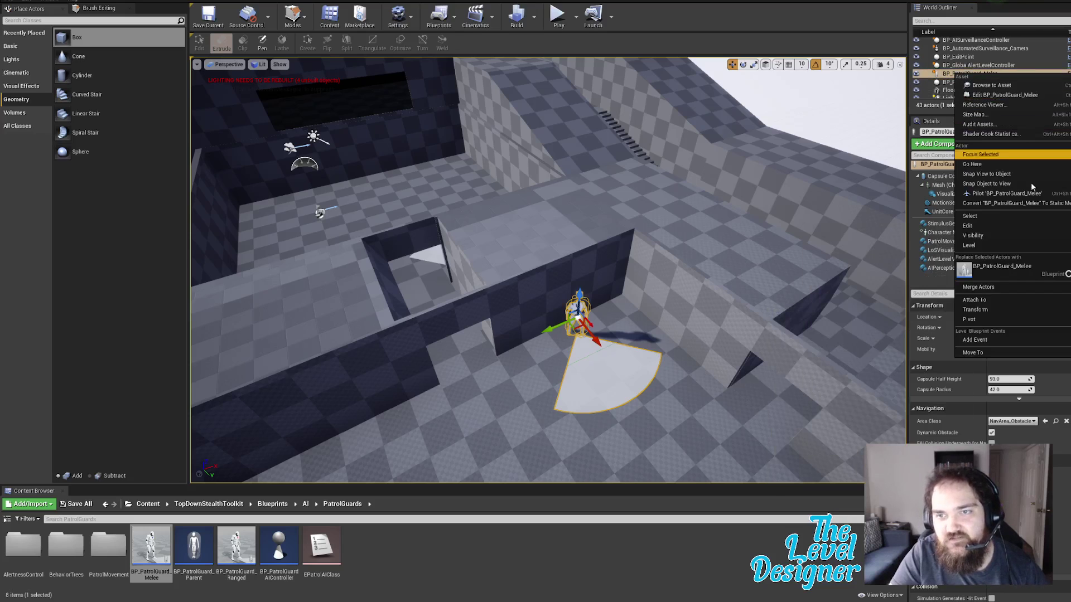
pyautogui.moveTo(1007, 222)
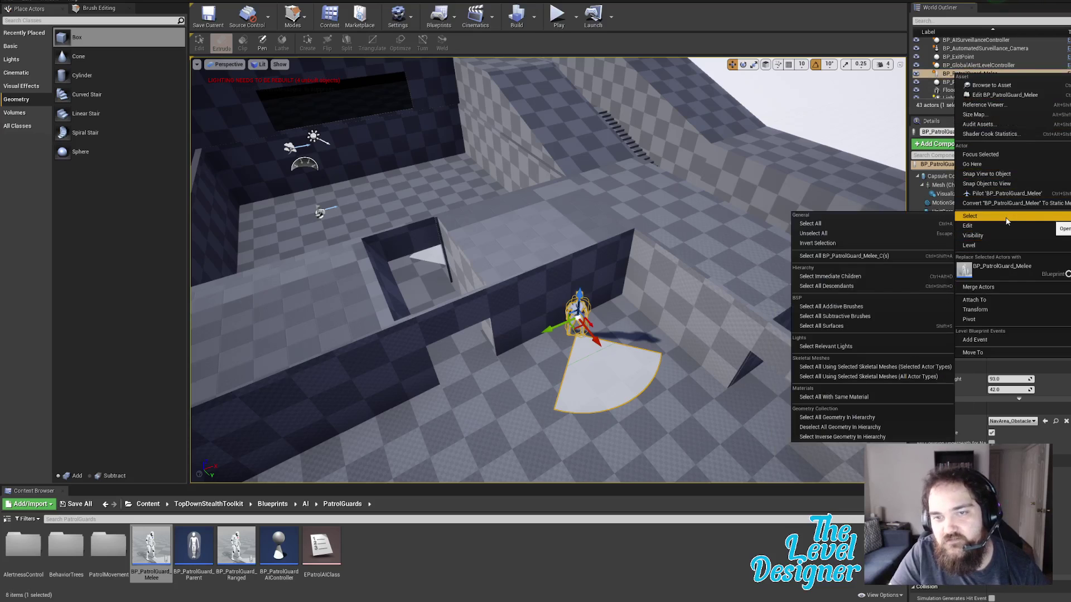
pyautogui.click(946, 73)
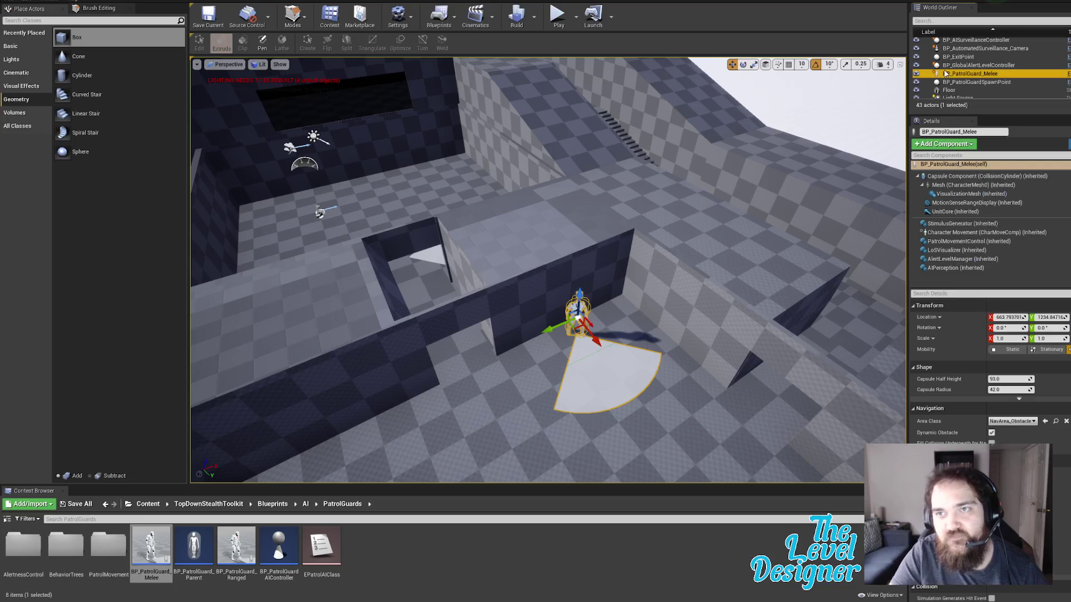
pyautogui.press('Delete')
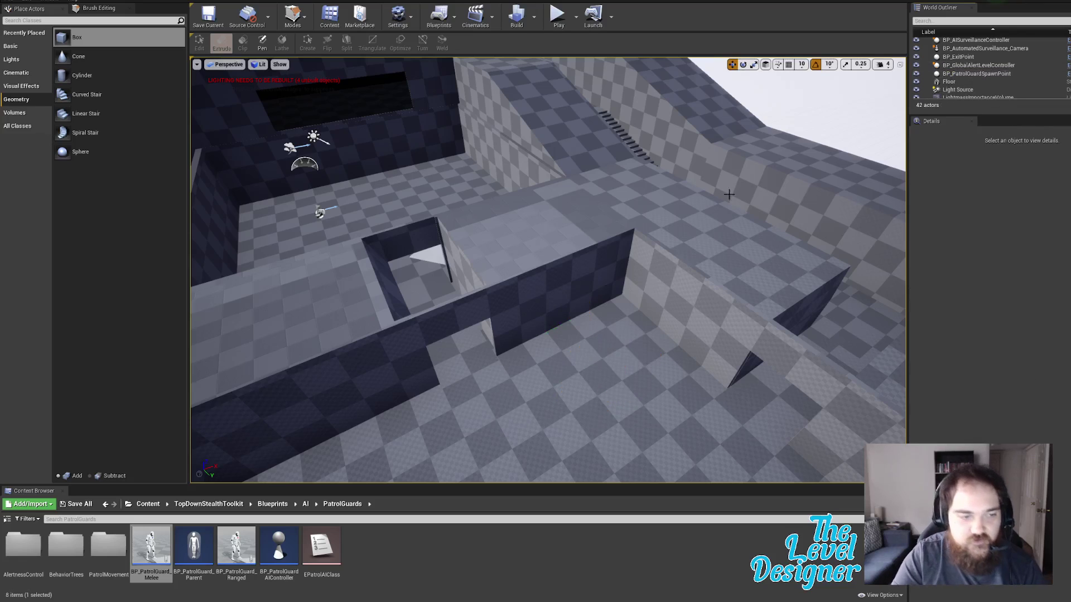
pyautogui.moveTo(152, 546); pyautogui.dragTo(530, 371)
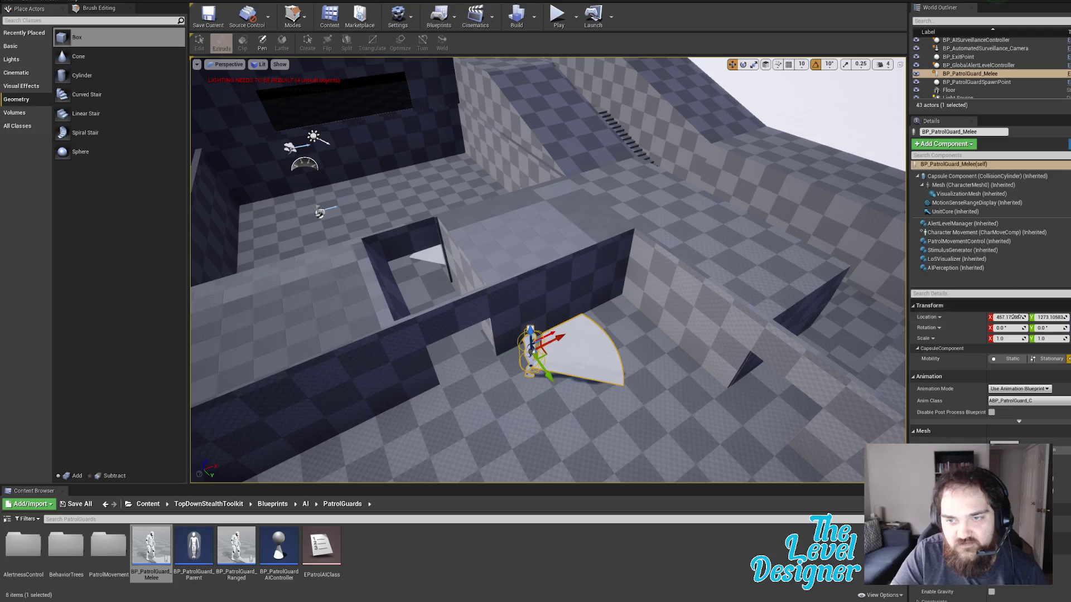
# Step: Shift the new melee guard along the dividing wall to about X 442
pyautogui.press('e')
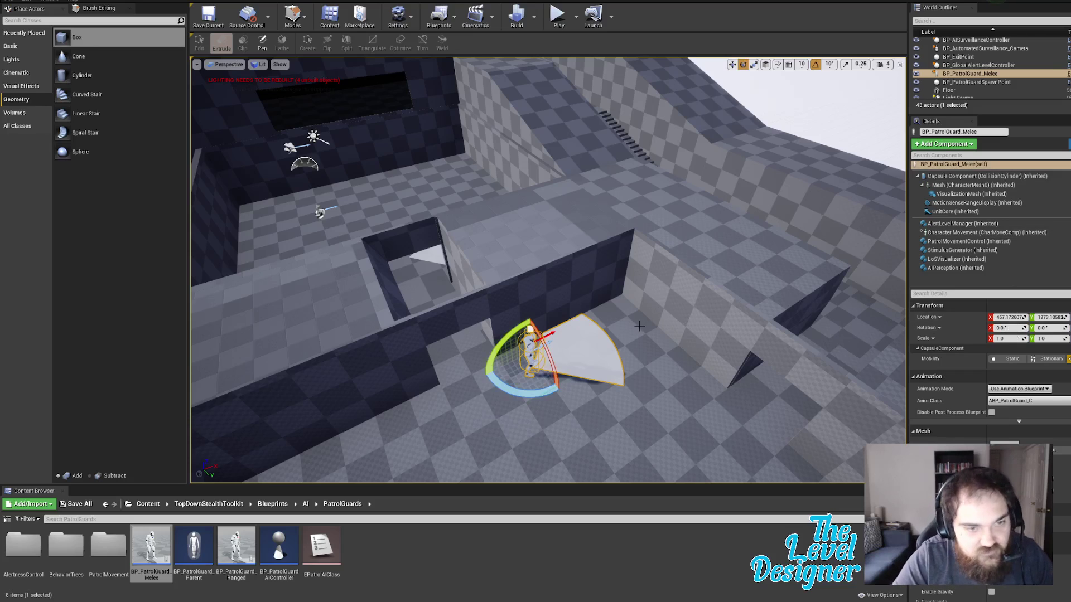
pyautogui.press('w')
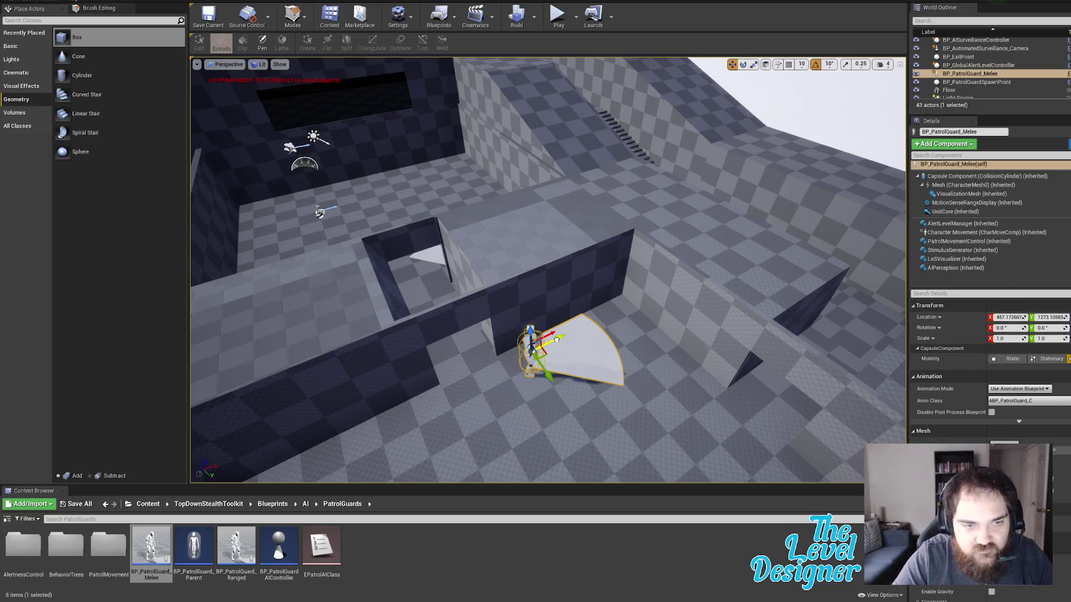
pyautogui.moveTo(556, 339); pyautogui.dragTo(561, 367)
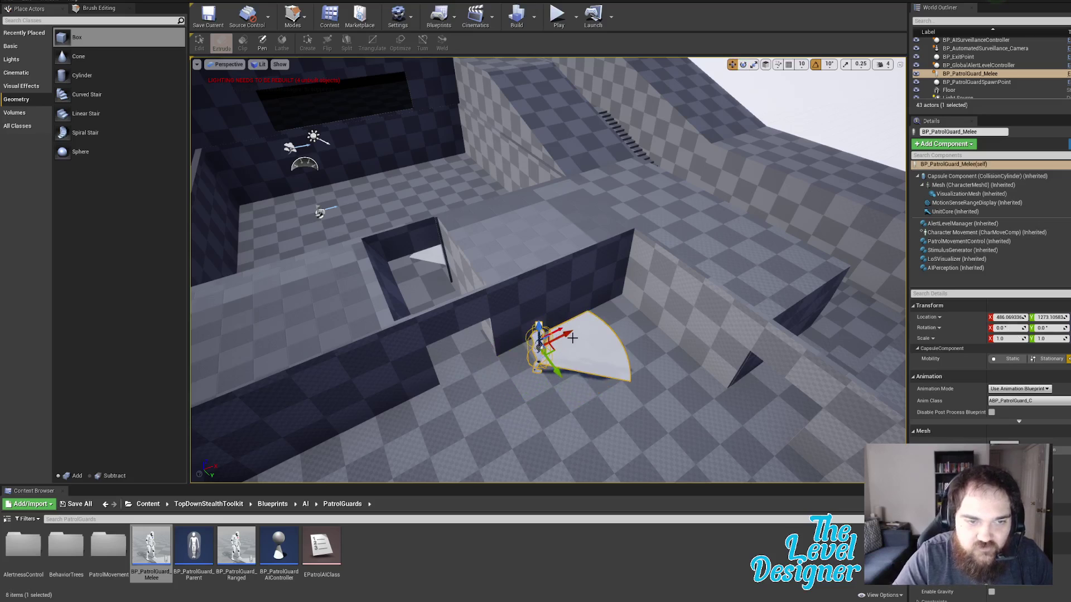
pyautogui.moveTo(571, 337)
pyautogui.mouseDown()
pyautogui.moveTo(541, 360)
pyautogui.moveTo(568, 334)
pyautogui.moveTo(553, 347)
pyautogui.mouseUp()
# Step: Try rotating the new melee guard with the rotation gizmo, and undo the resulting tilt
pyautogui.press('e')
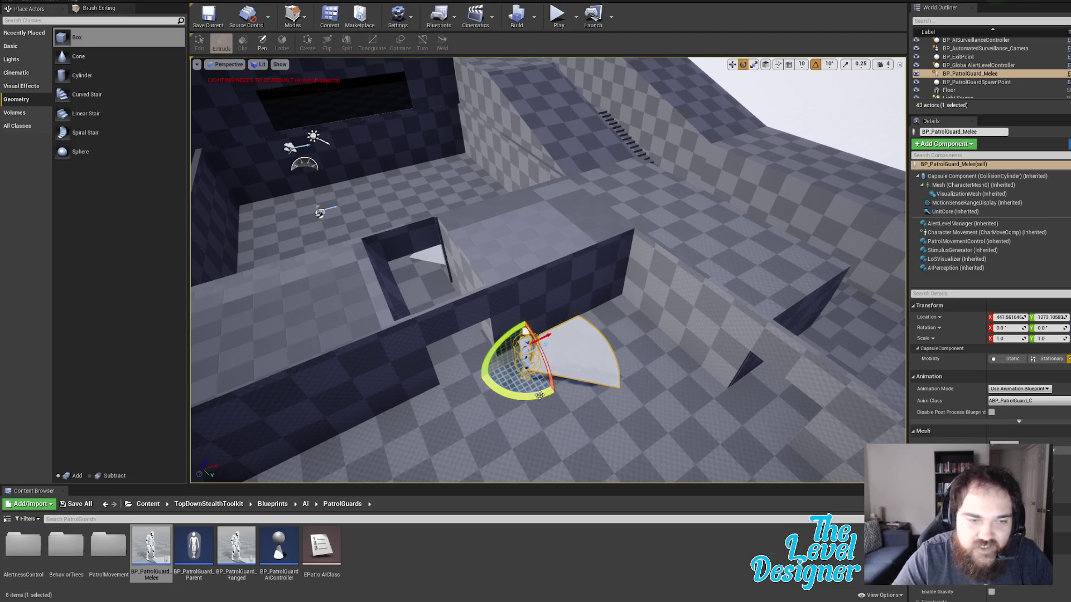
pyautogui.moveTo(539, 395); pyautogui.dragTo(664, 409)
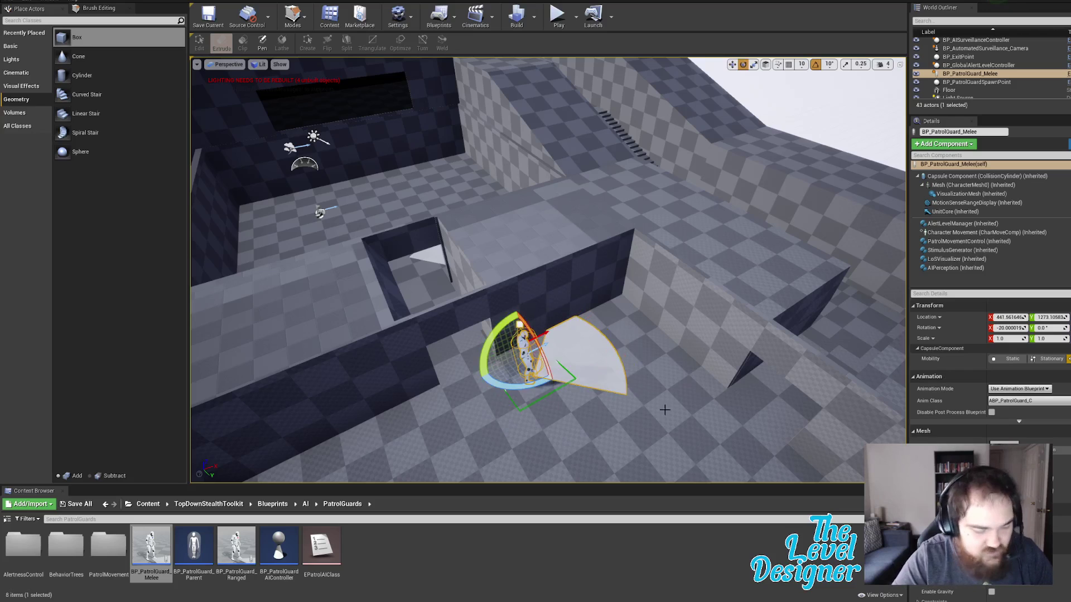
pyautogui.hotkey('ctrl', 'z')
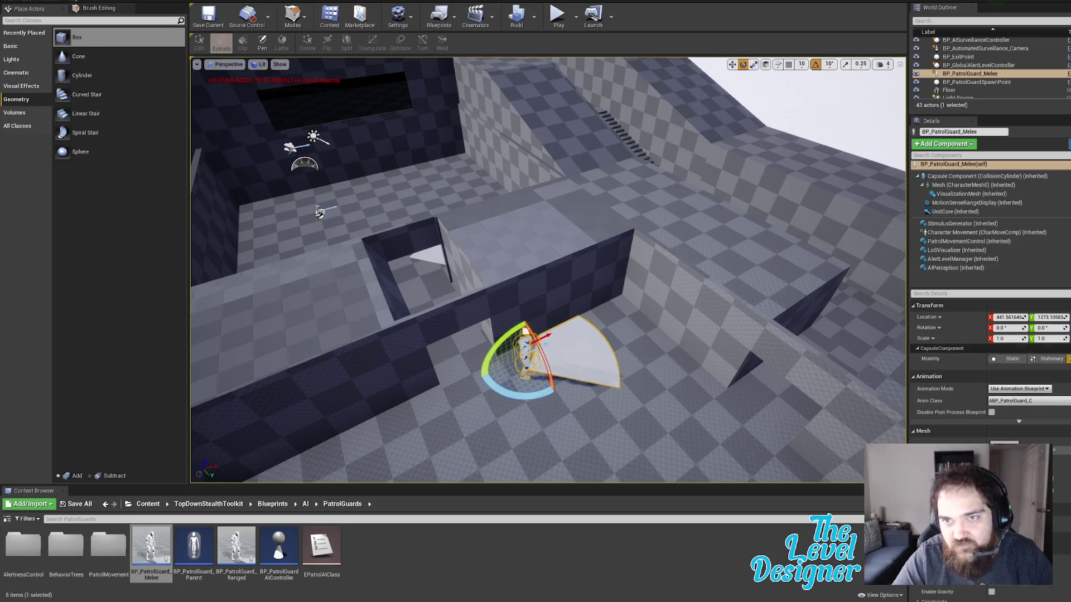
# Step: Set the Patrol Mode of the new melee guard's PatrolMovementControl component to Guard Location
pyautogui.scroll(-10, 990, 368)
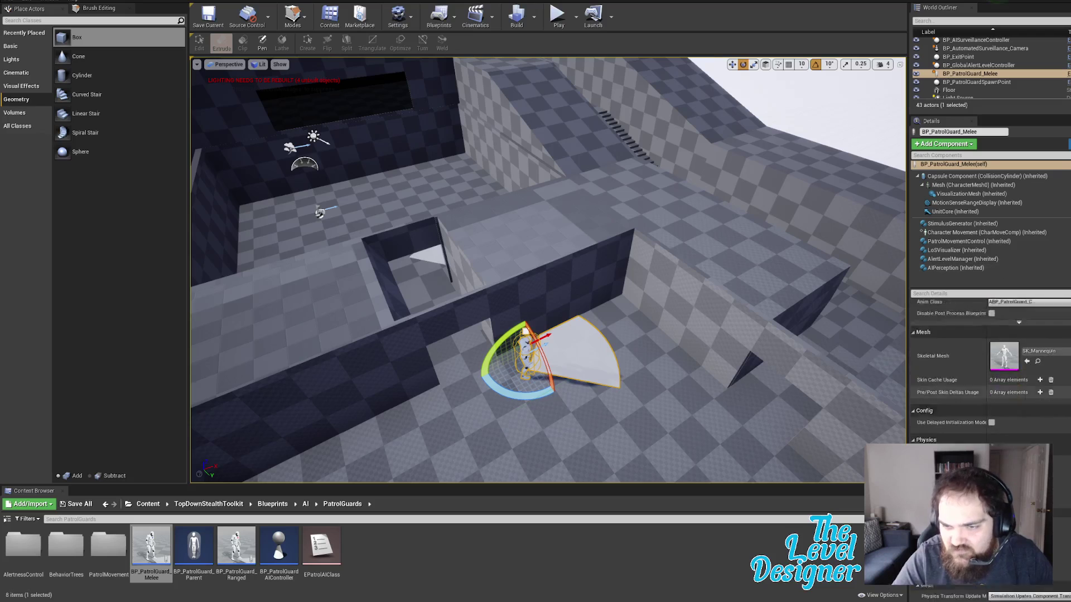
pyautogui.scroll(-10, 989, 368)
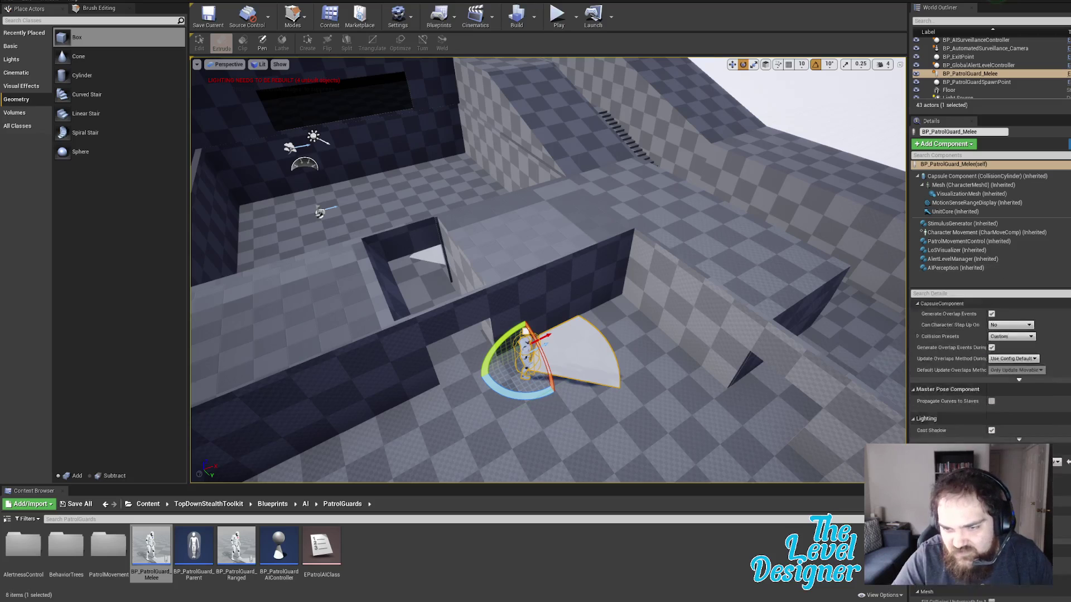
pyautogui.scroll(-15, 990, 368)
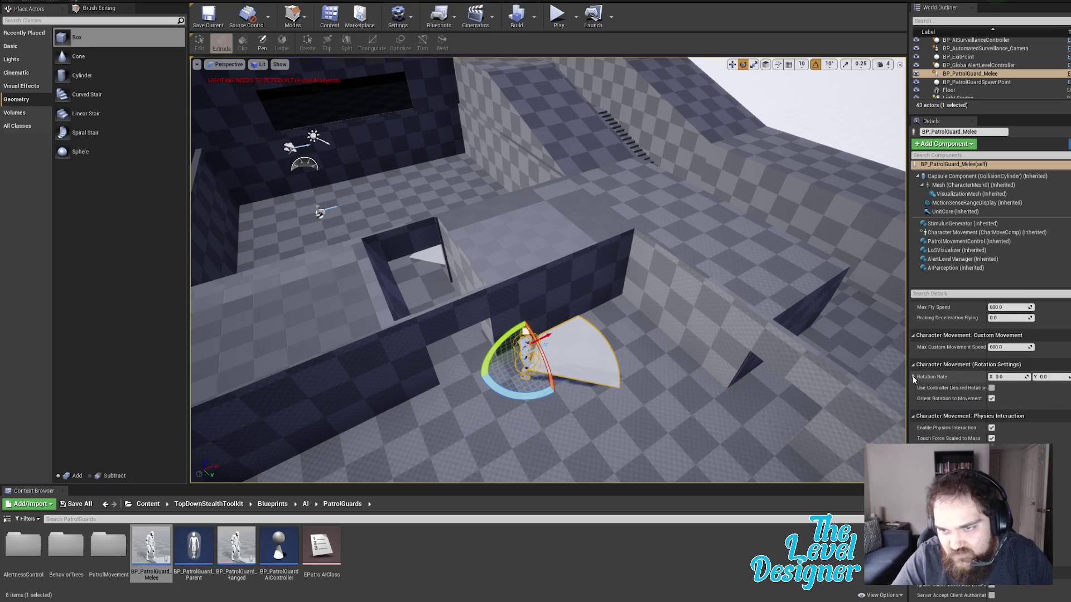
pyautogui.scroll(10, 1005, 424)
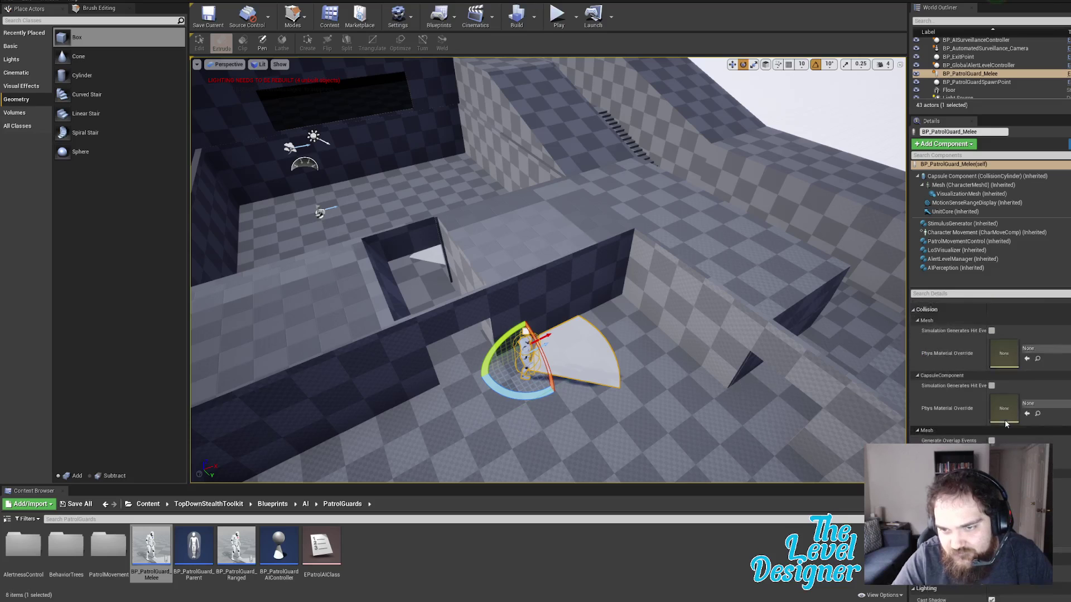
pyautogui.scroll(5, 1005, 424)
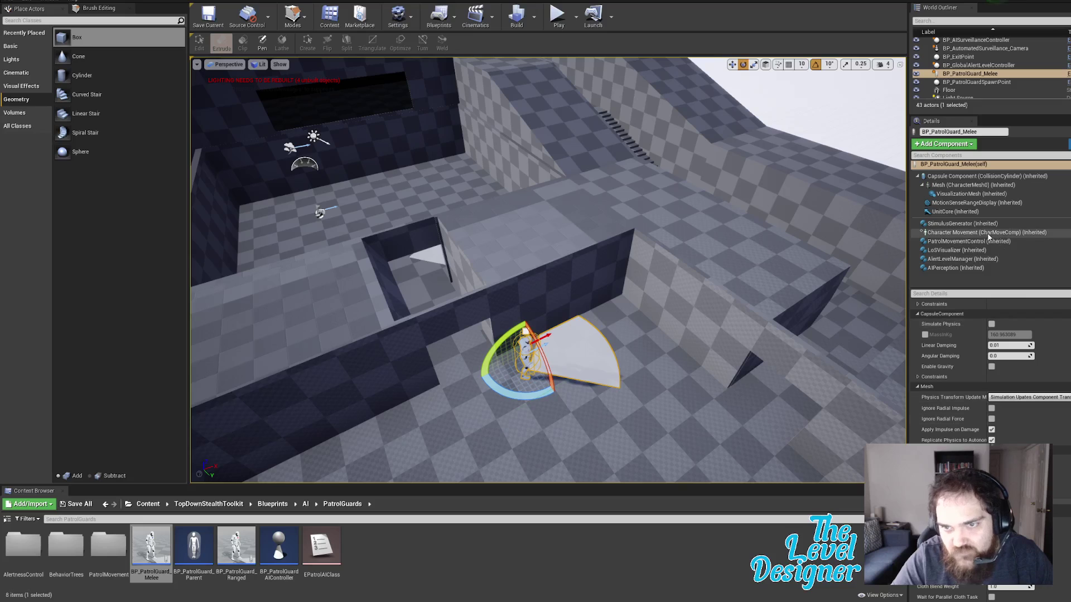
pyautogui.click(964, 243)
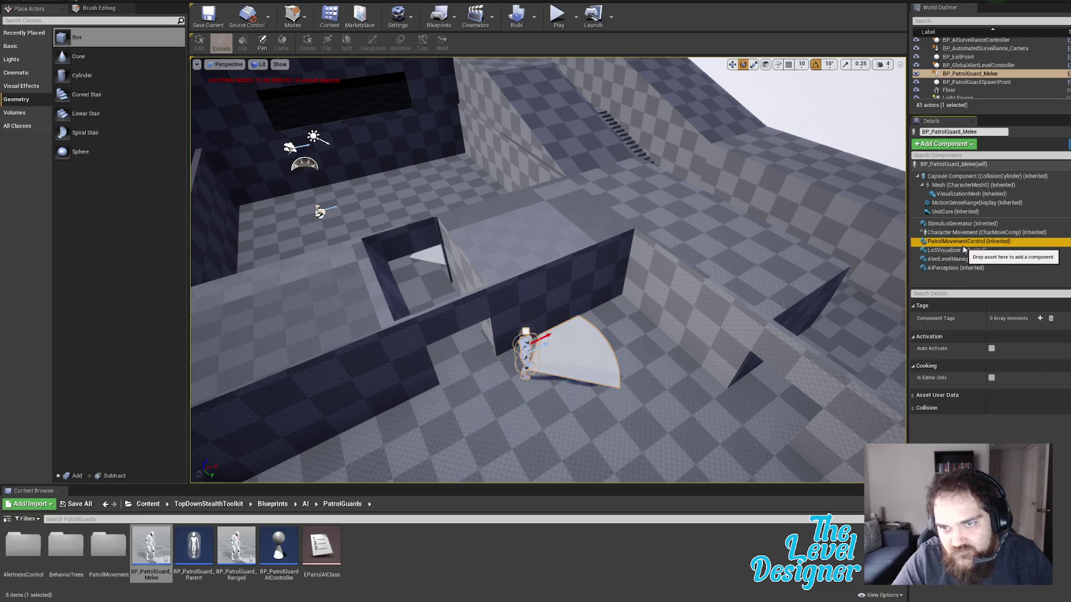
pyautogui.click(960, 224)
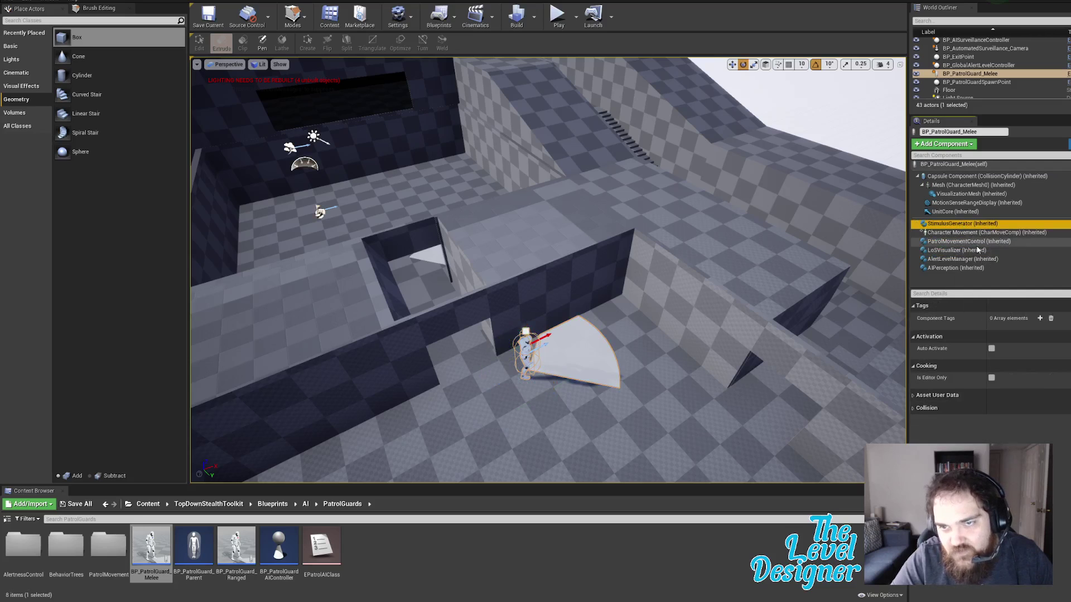
pyautogui.click(969, 241)
pyautogui.click(1014, 317)
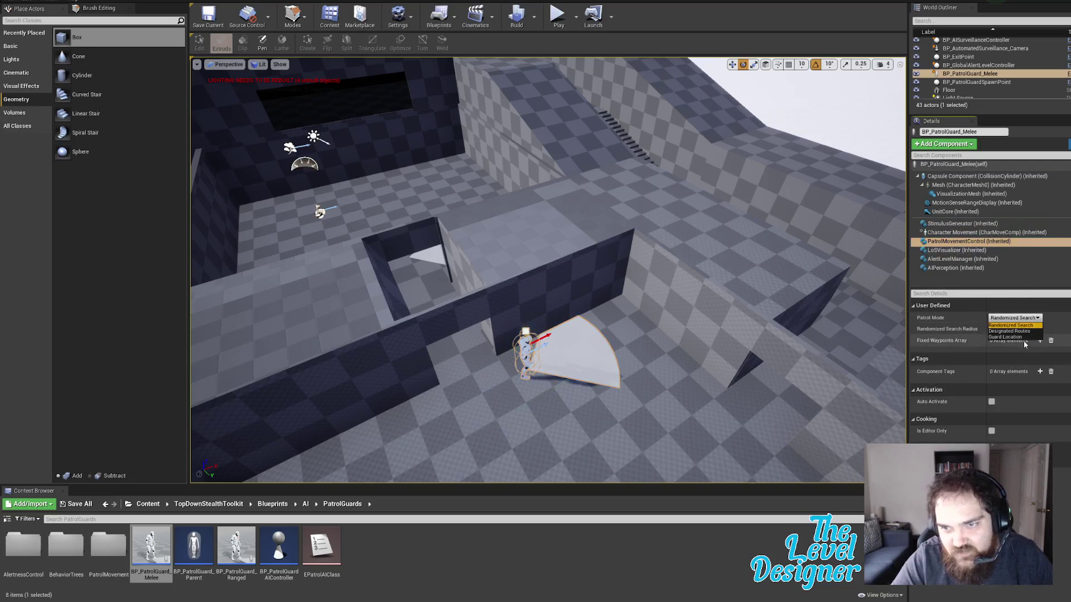
pyautogui.click(1012, 337)
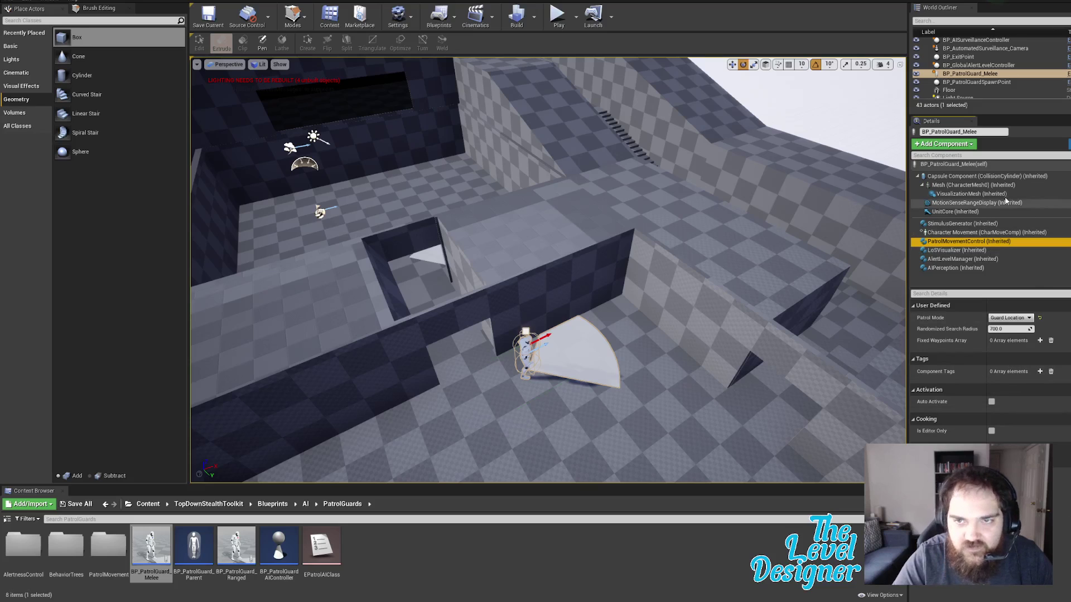
# Step: Rotate the whole new melee guard actor about the vertical axis so its vision cone faces away from the dividing wall
pyautogui.click(954, 164)
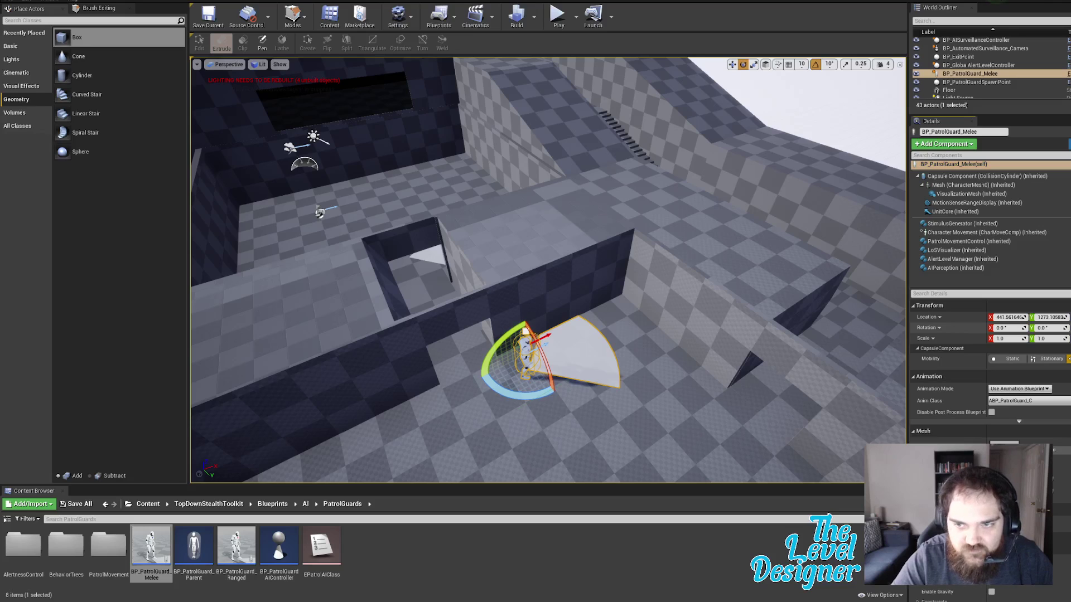
pyautogui.moveTo(1069, 328); pyautogui.dragTo(1070, 328)
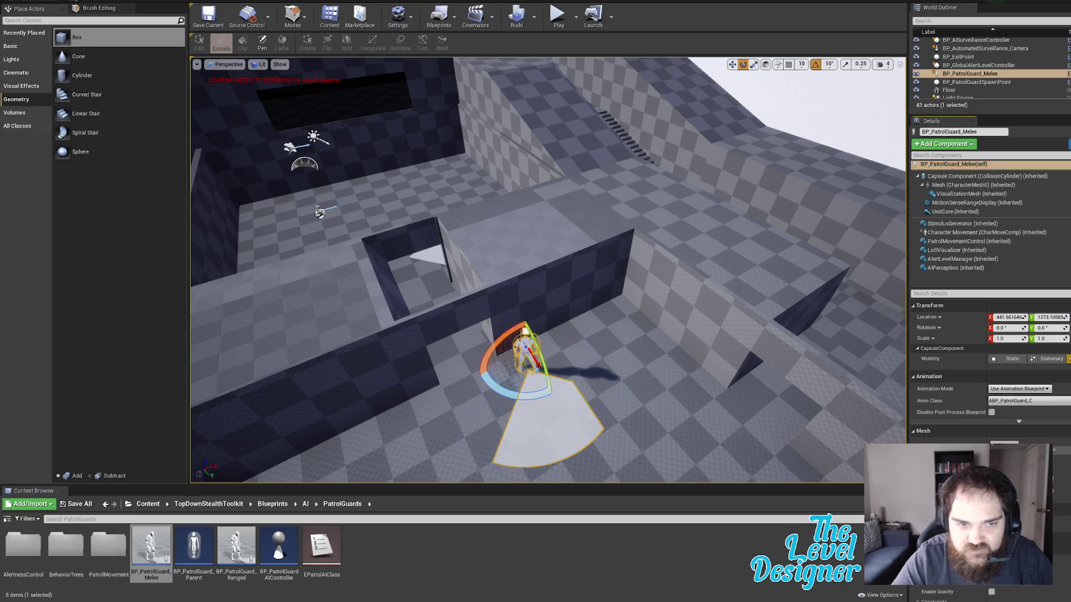
pyautogui.moveTo(500, 397); pyautogui.dragTo(510, 397)
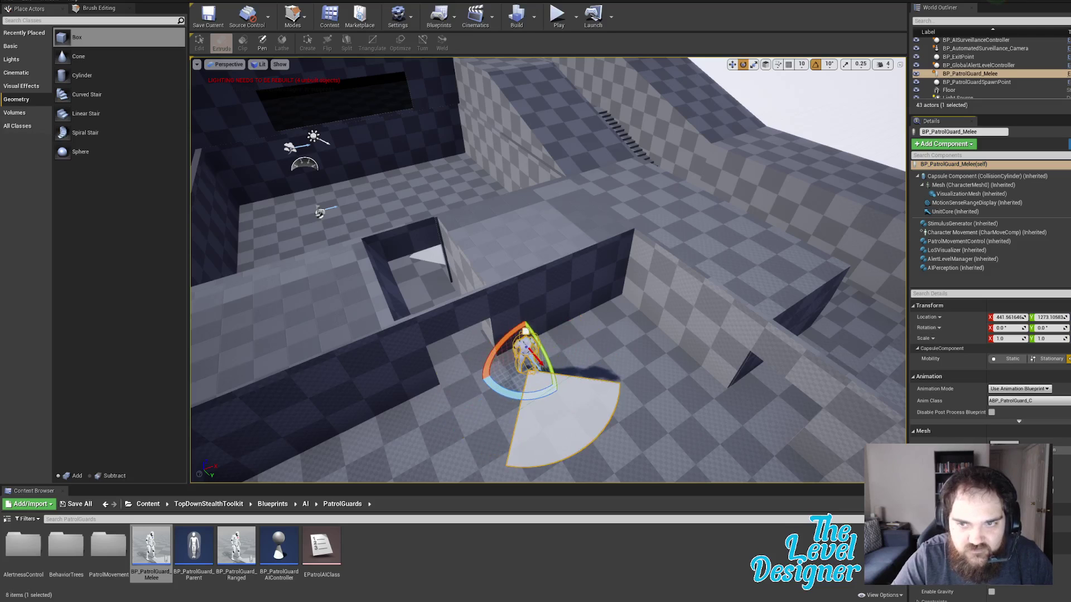
# Step: Move the melee guard closer to the dividing wall, to about Y 1210
pyautogui.press('a')
pyautogui.moveTo(583, 351); pyautogui.dragTo(675, 350, button='right')
pyautogui.keyDown('alt'); pyautogui.moveTo(582, 351); pyautogui.dragTo(583, 351); pyautogui.keyUp('alt')
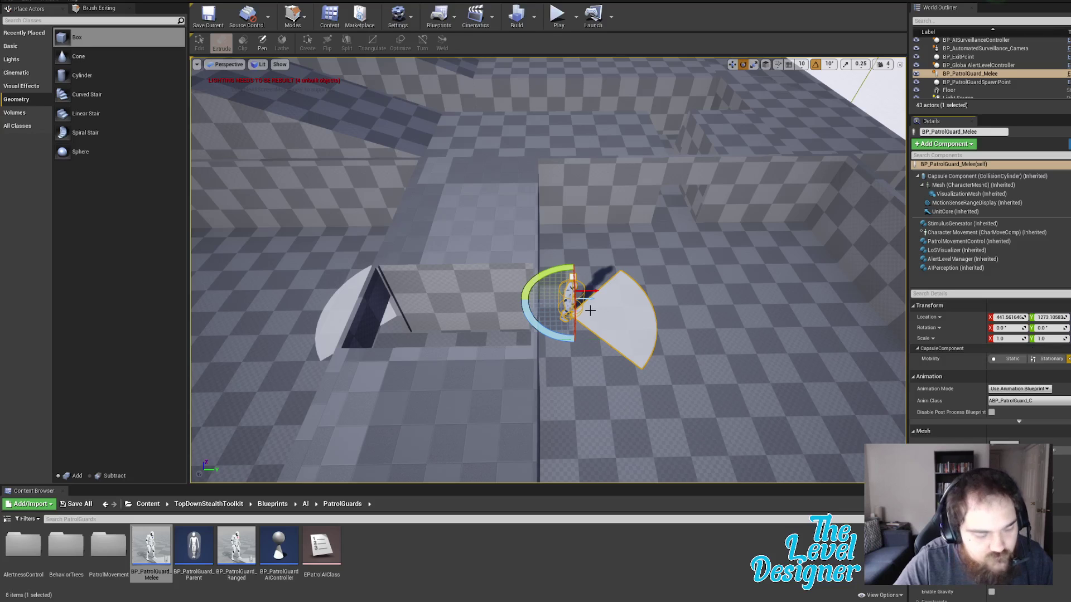
pyautogui.moveTo(657, 244); pyautogui.dragTo(698, 176, button='right')
pyautogui.click(698, 175)
pyautogui.click(522, 371)
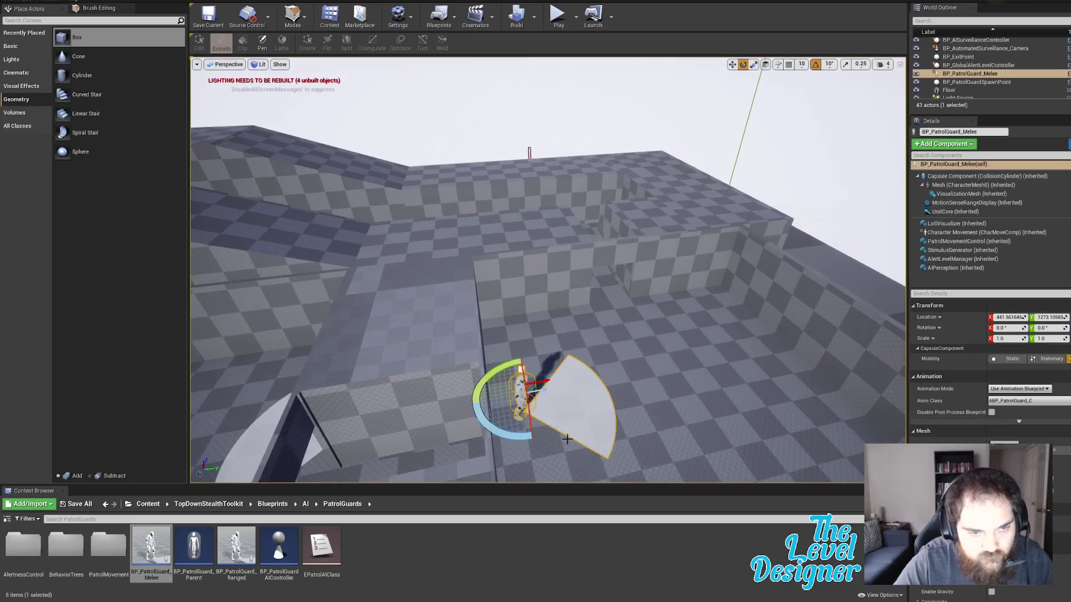
pyautogui.press('w')
pyautogui.moveTo(558, 386); pyautogui.dragTo(539, 391)
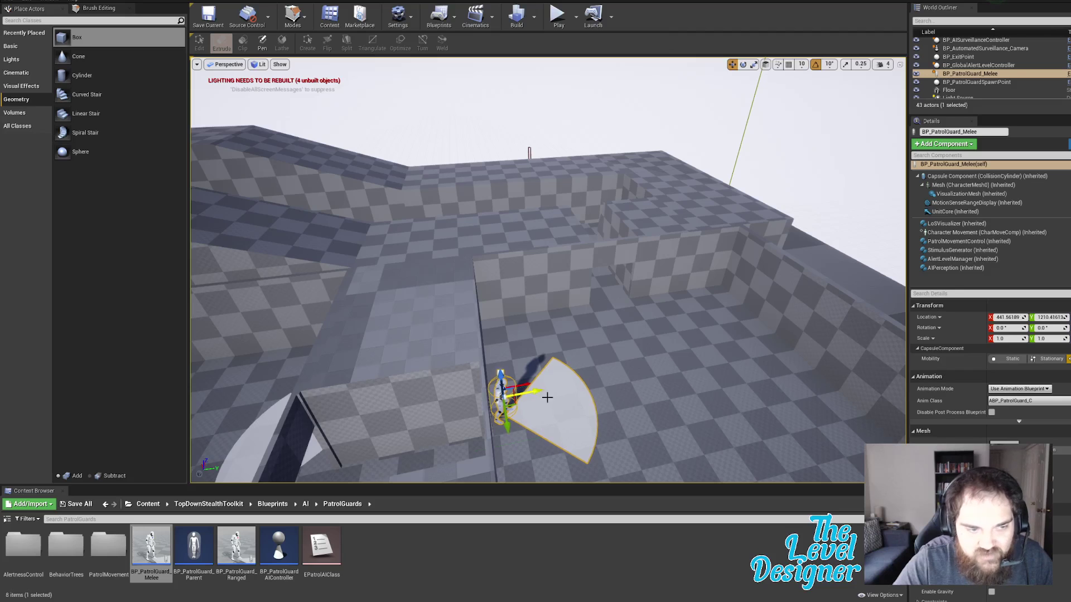
# Step: Start a play test of the level with the SHG item as the loadout
pyautogui.press('s')
pyautogui.moveTo(547, 396); pyautogui.dragTo(446, 403, button='right')
pyautogui.press('d')
pyautogui.press('w')
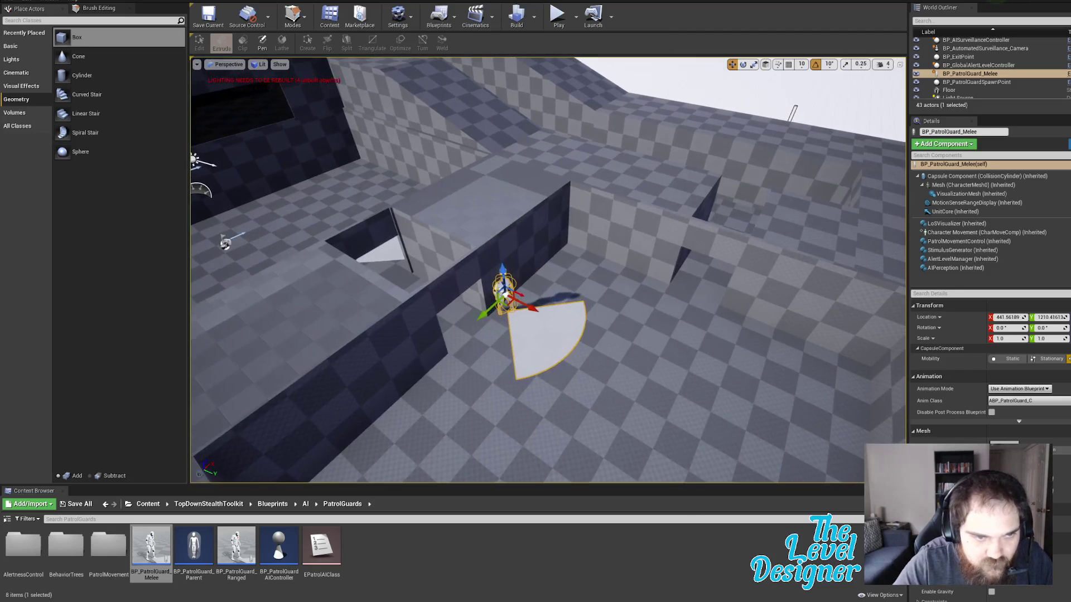
pyautogui.click(557, 24)
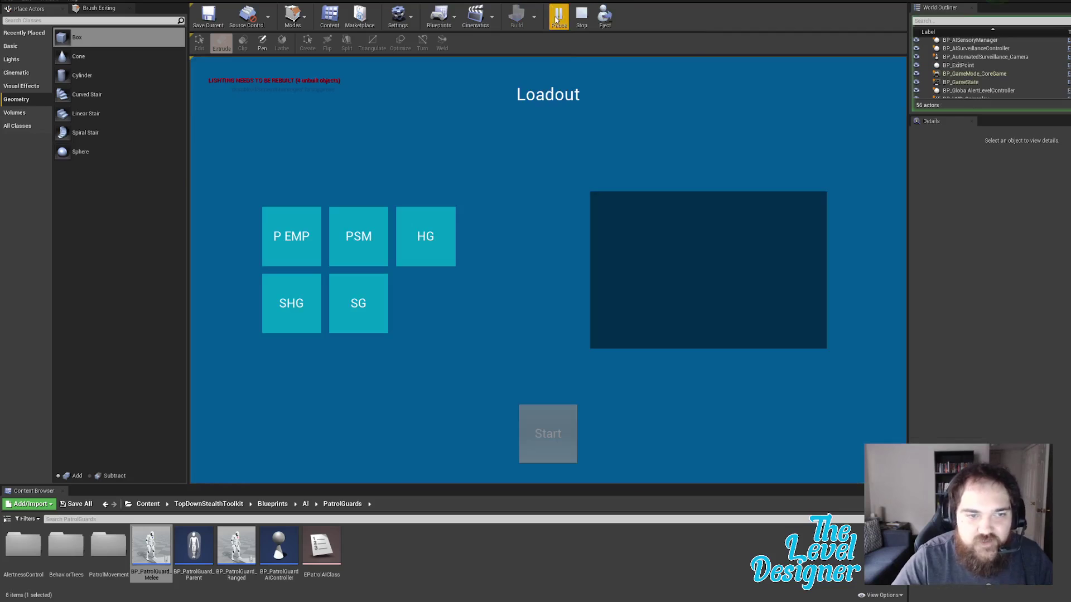
pyautogui.click(278, 304)
pyautogui.click(547, 433)
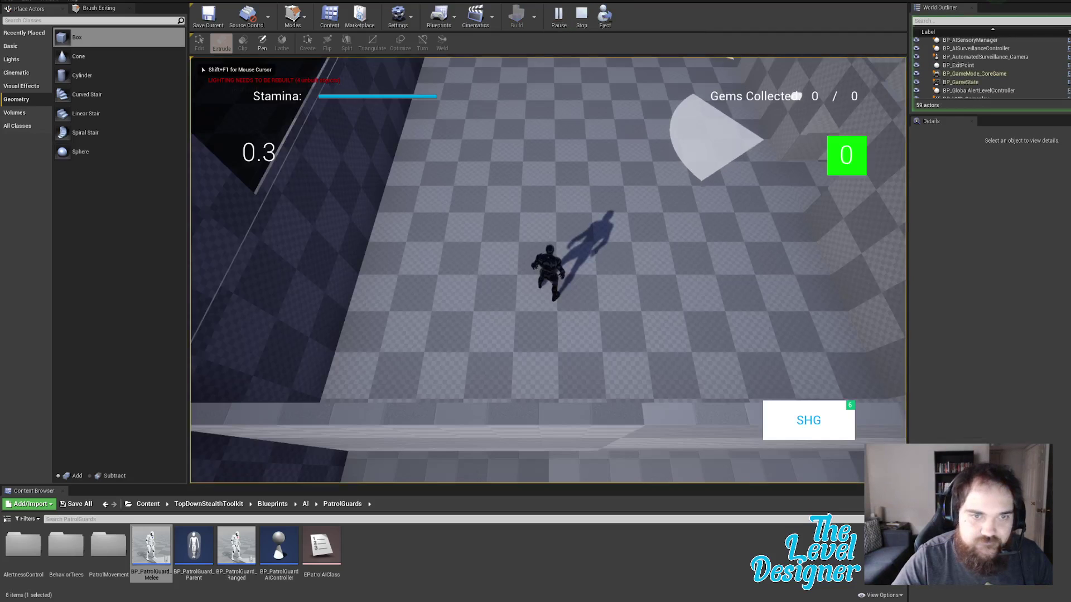
# Step: Walk the character across the first room and through the wall passage to the melee guard's post
pyautogui.press('d')
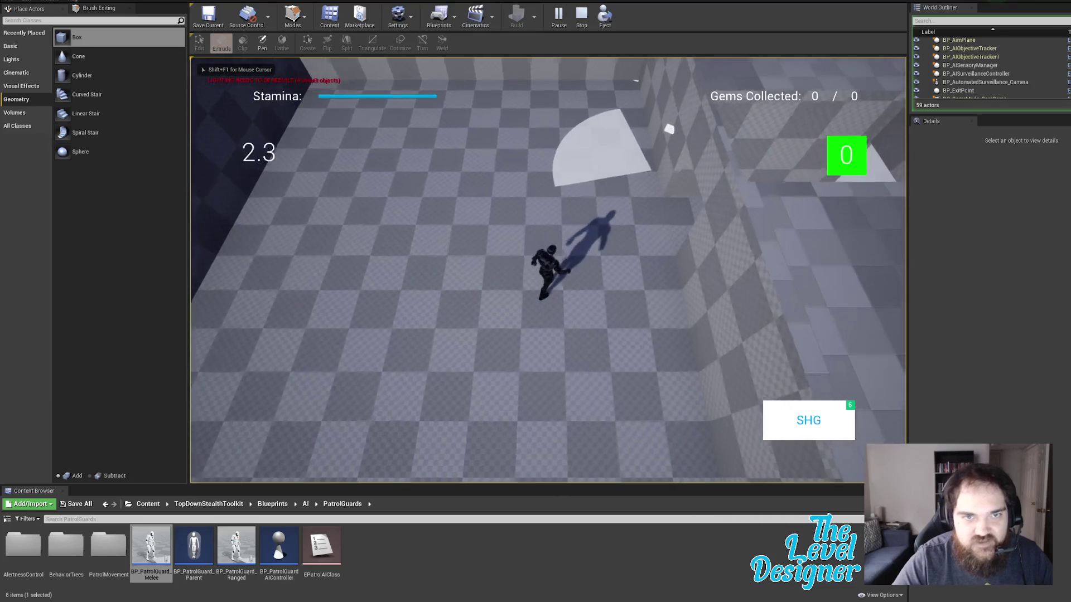
pyautogui.press('w')
pyautogui.press('d')
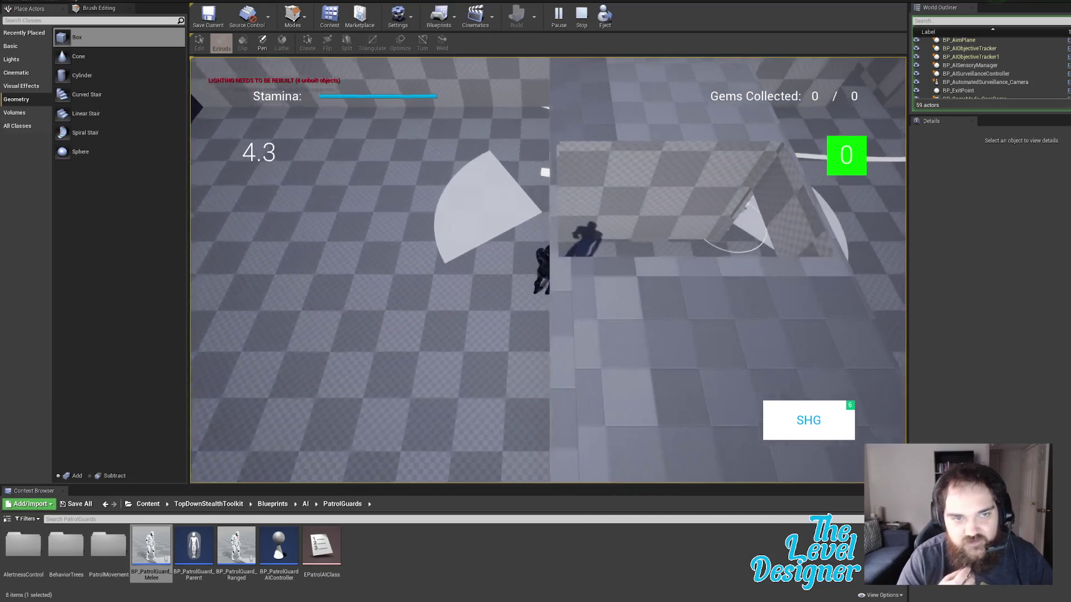
pyautogui.press('d')
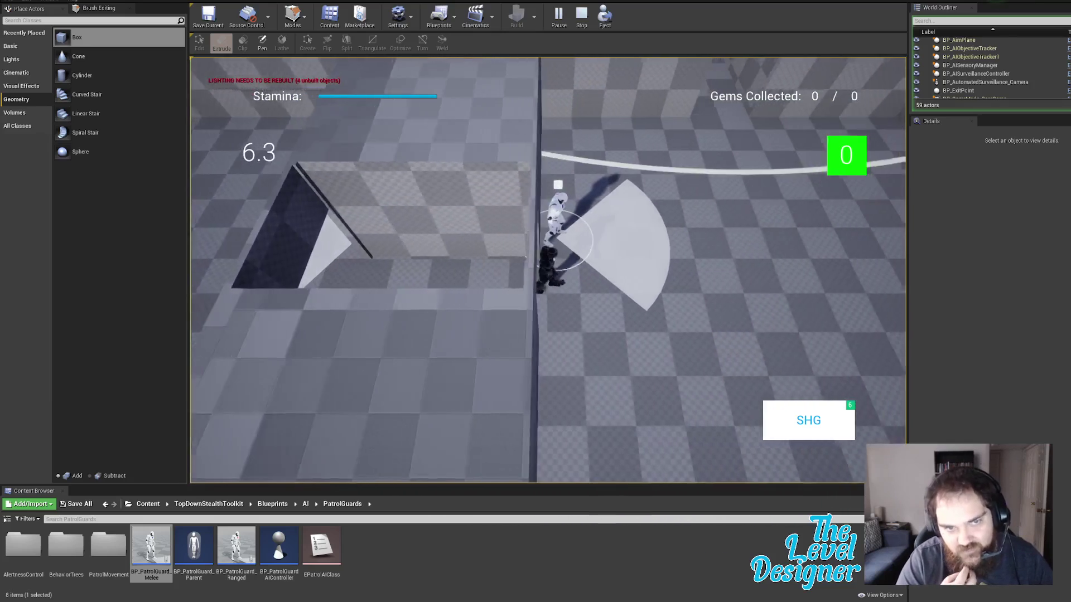
pyautogui.press('s')
pyautogui.press('a')
pyautogui.press('d')
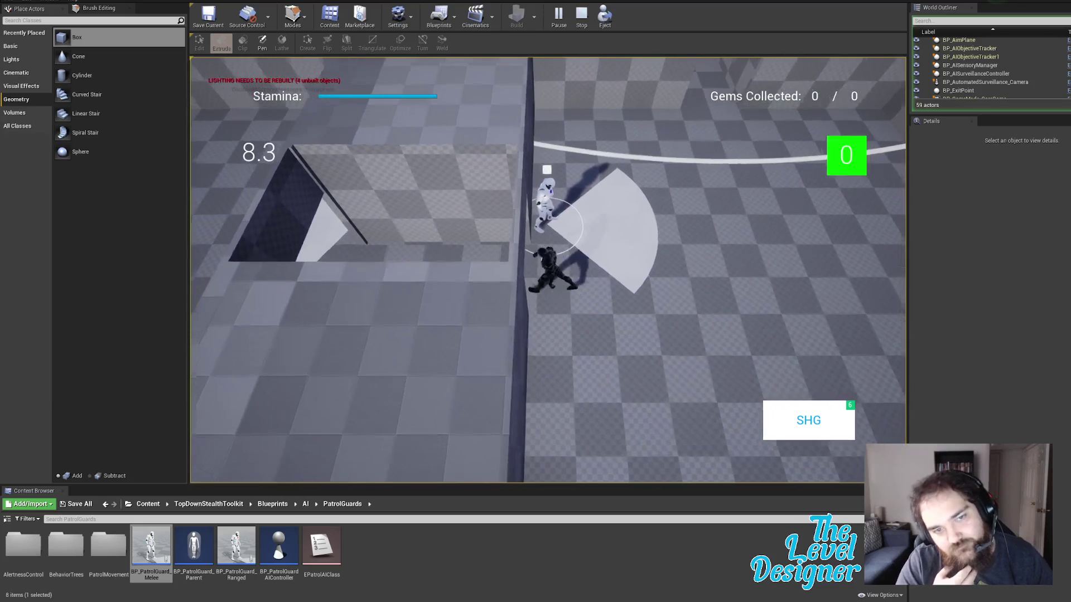
# Step: Sprint beside the melee guard to test its reaction, run past it into the open room, and end the play test
pyautogui.press('a')
pyautogui.press('d')
pyautogui.press('d')
pyautogui.hotkey('shift', 's')
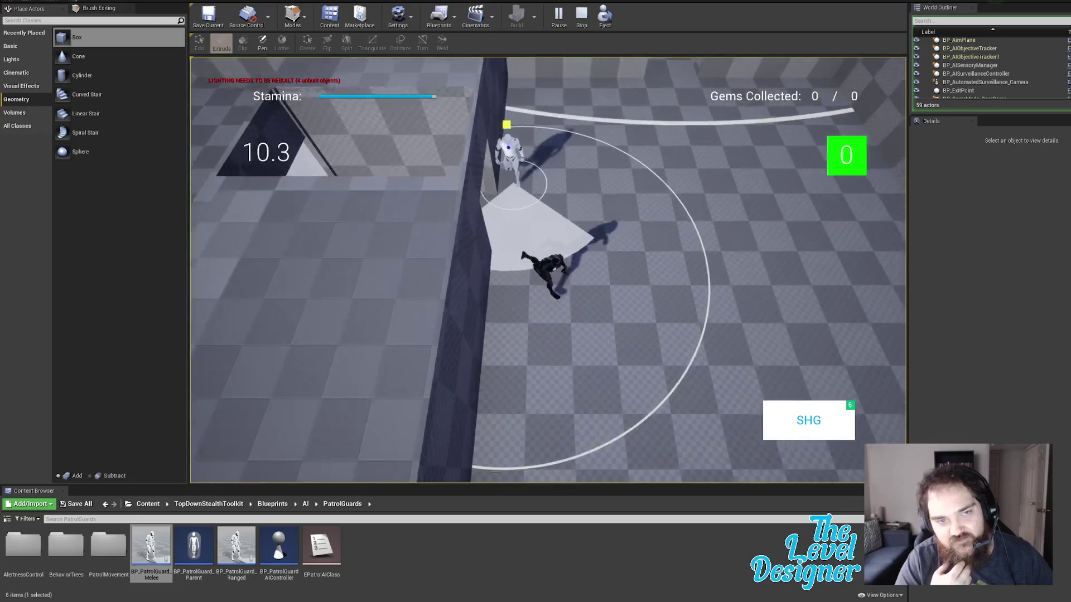
pyautogui.press('w')
pyautogui.press('w')
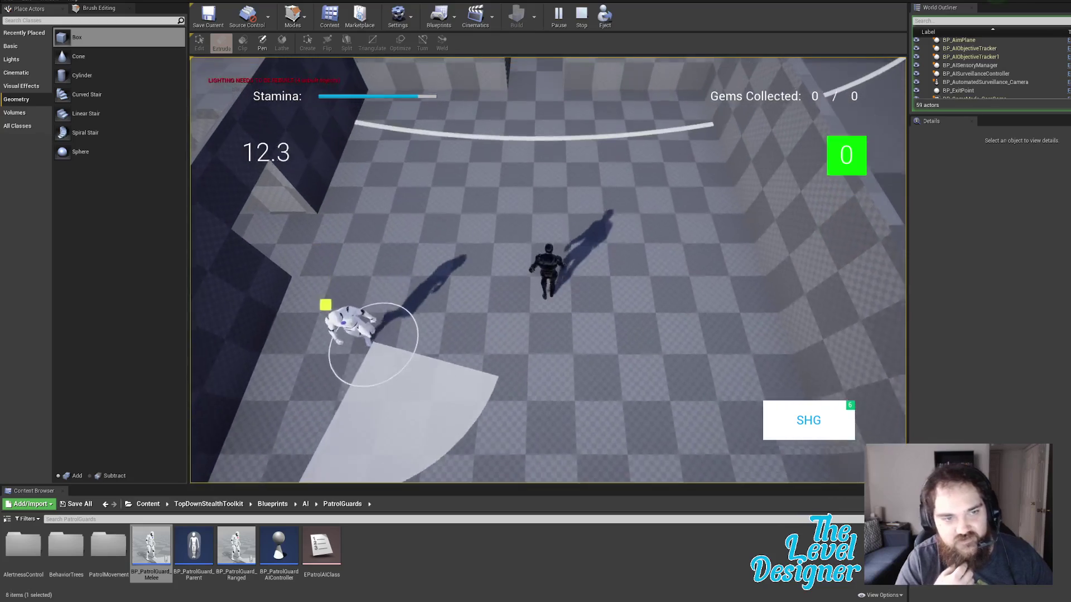
pyautogui.press('a')
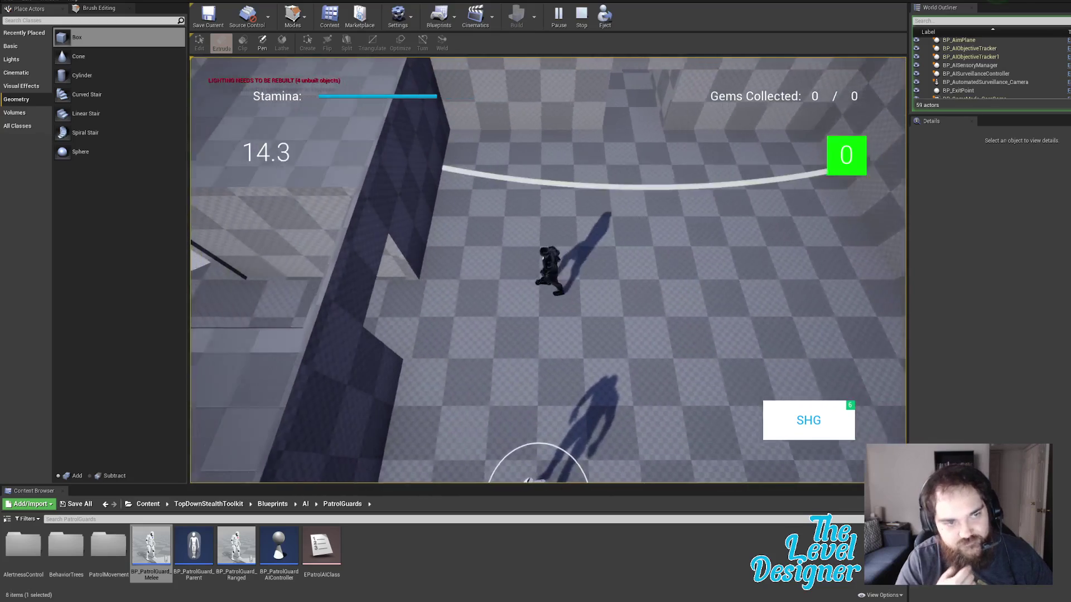
pyautogui.press('Escape')
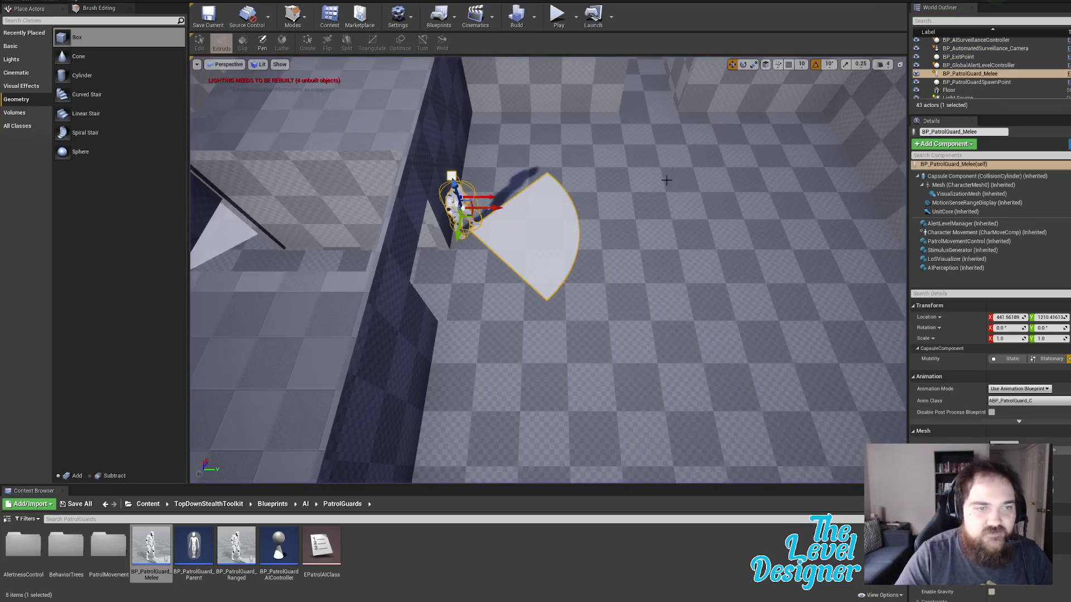
# Step: Run another play test with the SHG loadout and bring the character through the passage to just beyond the melee guard
pyautogui.moveTo(552, 249)
pyautogui.mouseDown(button='right')
pyautogui.moveTo(525, 226)
pyautogui.moveTo(558, 231)
pyautogui.moveTo(538, 220)
pyautogui.moveTo(537, 263)
pyautogui.mouseUp(button='right')
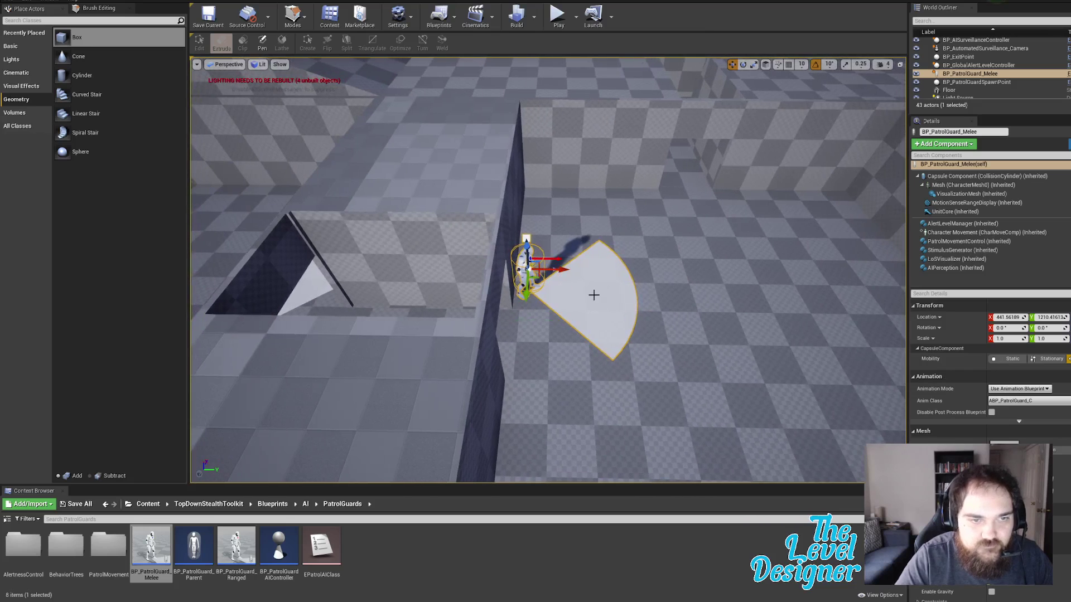
pyautogui.click(558, 15)
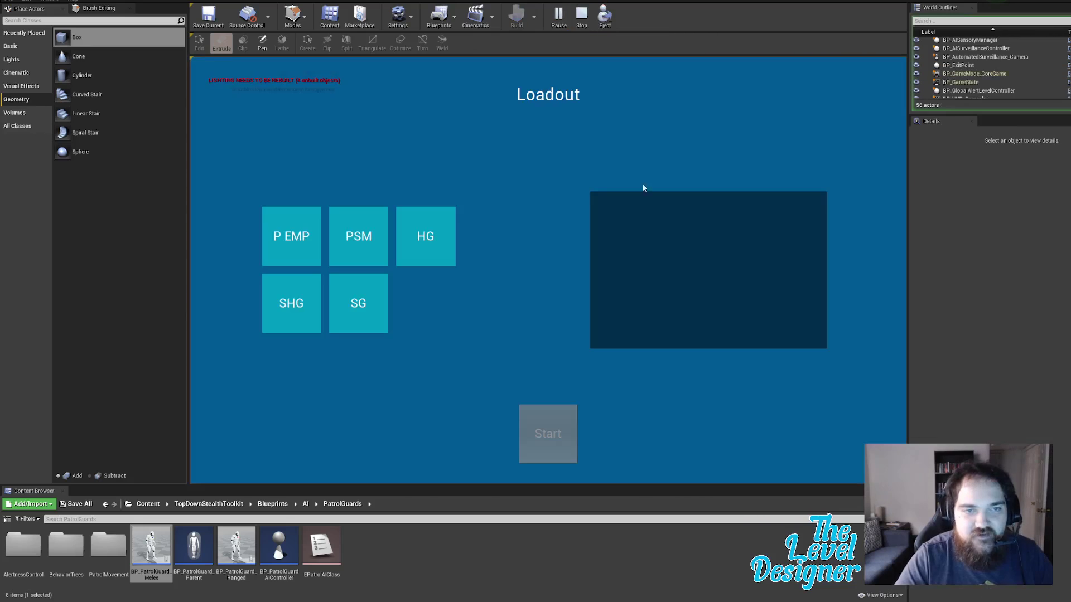
pyautogui.click(292, 304)
pyautogui.click(545, 430)
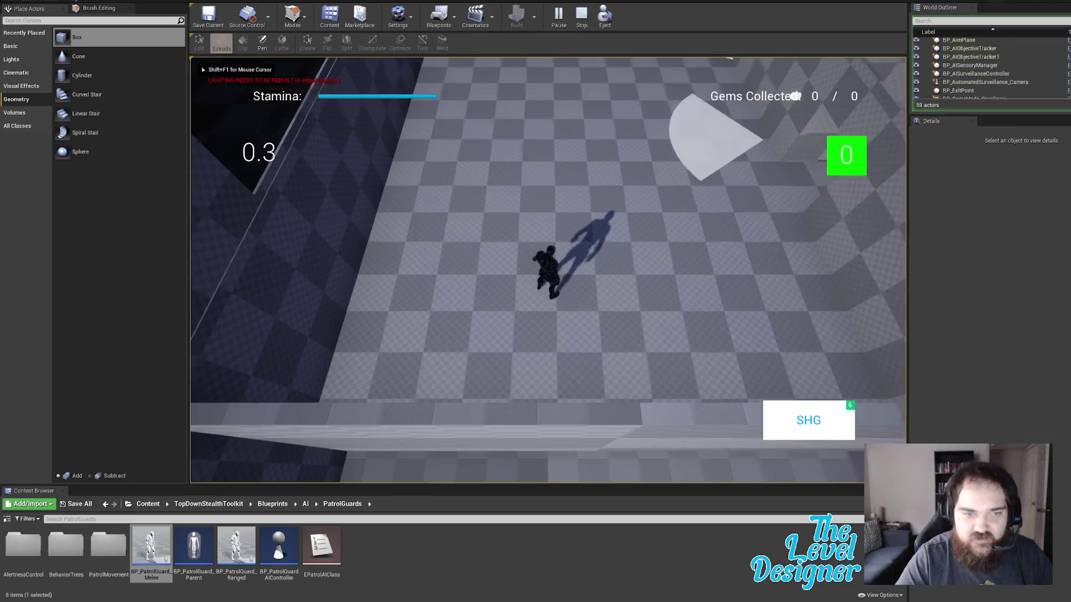
pyautogui.press('w')
pyautogui.press('d')
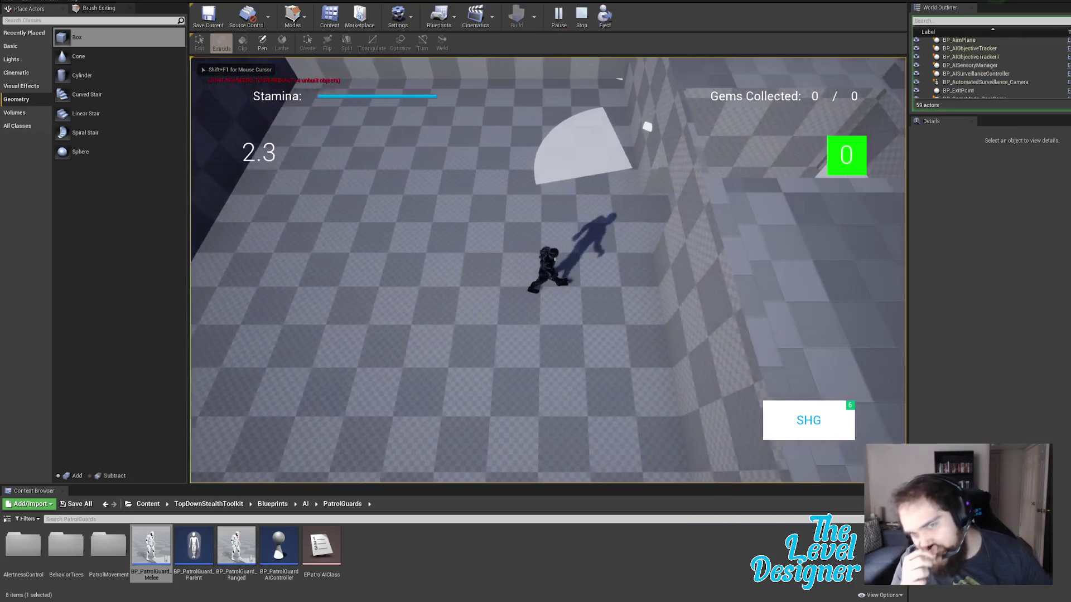
pyautogui.press('w')
pyautogui.press('d')
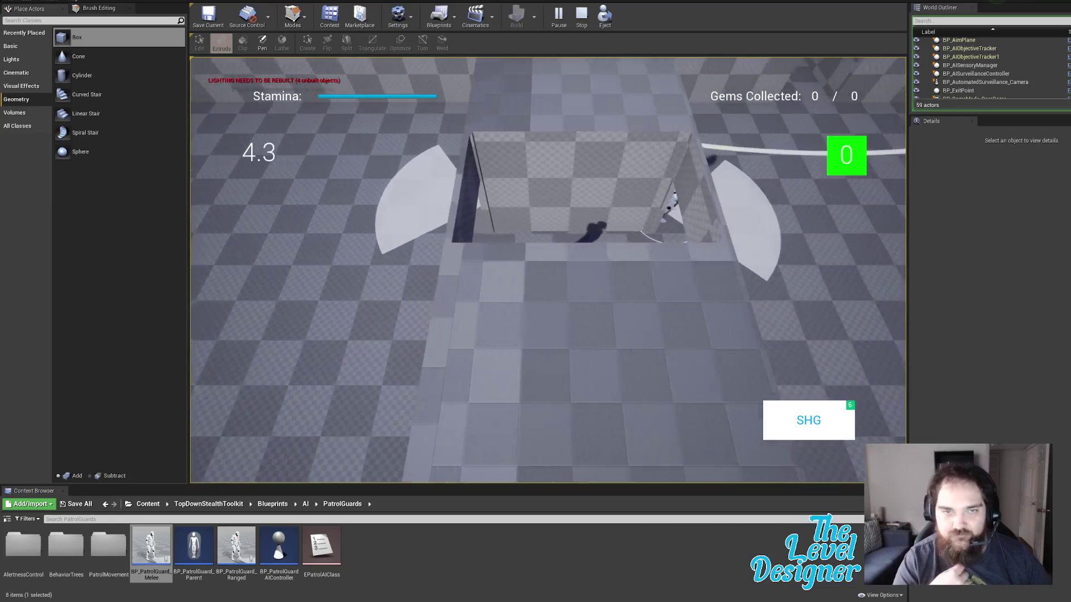
pyautogui.press('d')
pyautogui.press('s')
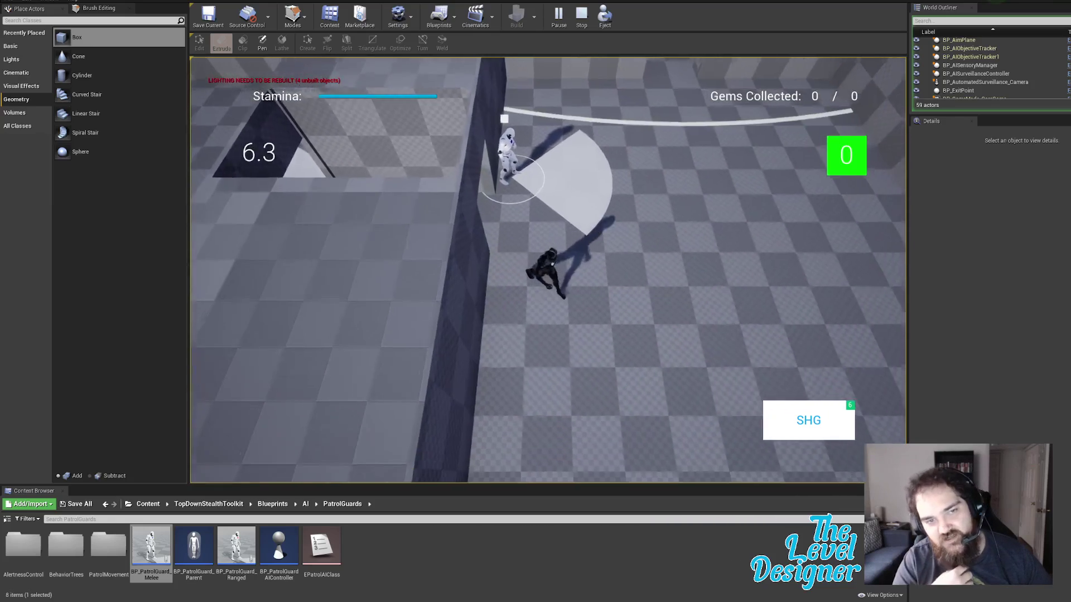
# Step: Retreat through the passage and sprint into the first room to lure the melee guard off its post
pyautogui.press('w')
pyautogui.press('a')
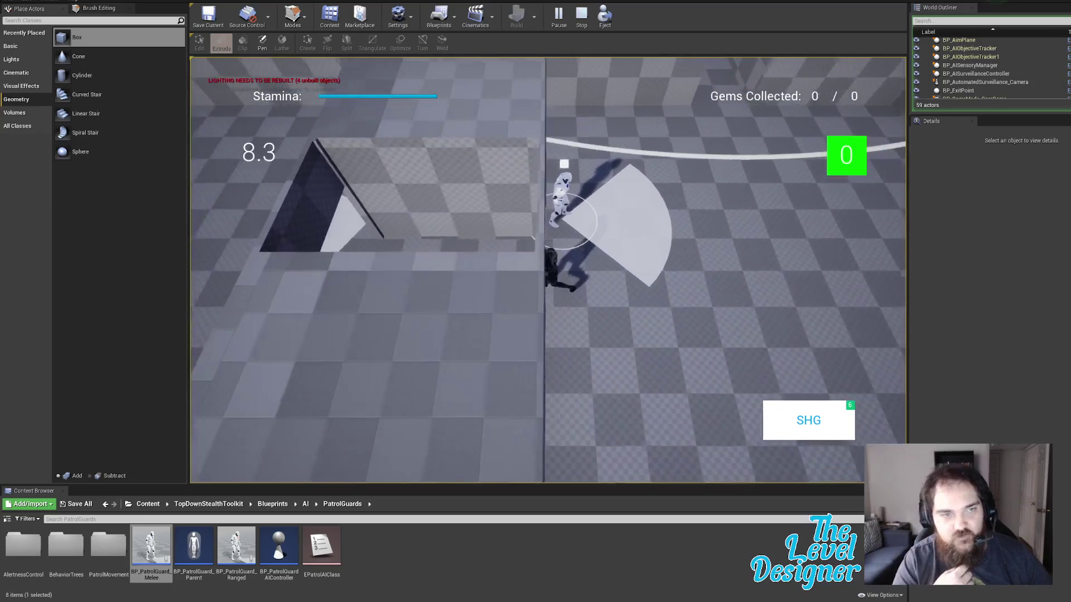
pyautogui.press('a')
pyautogui.press('w')
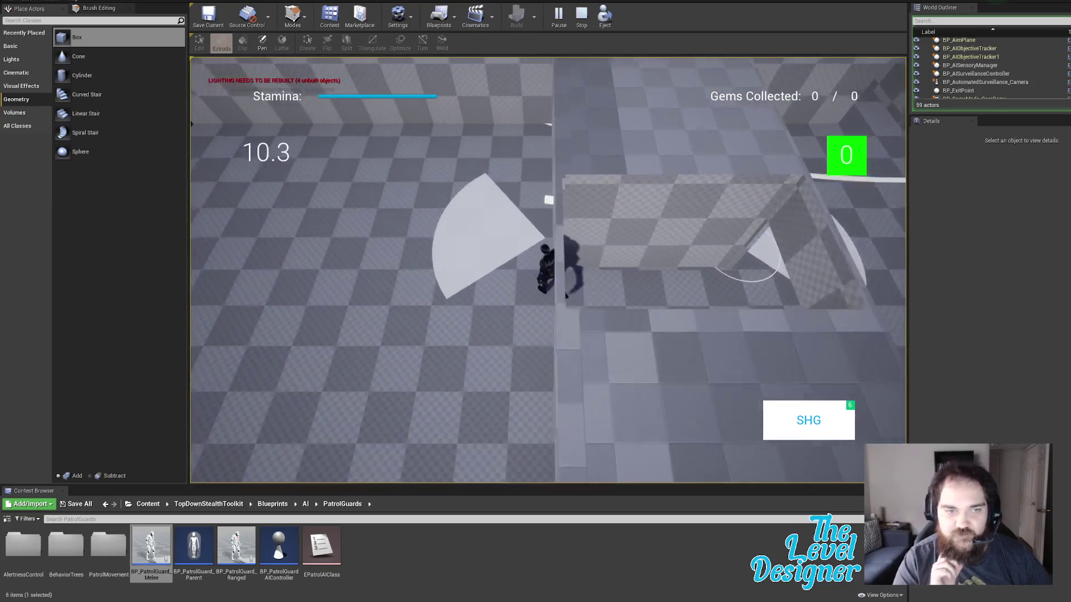
pyautogui.press('a')
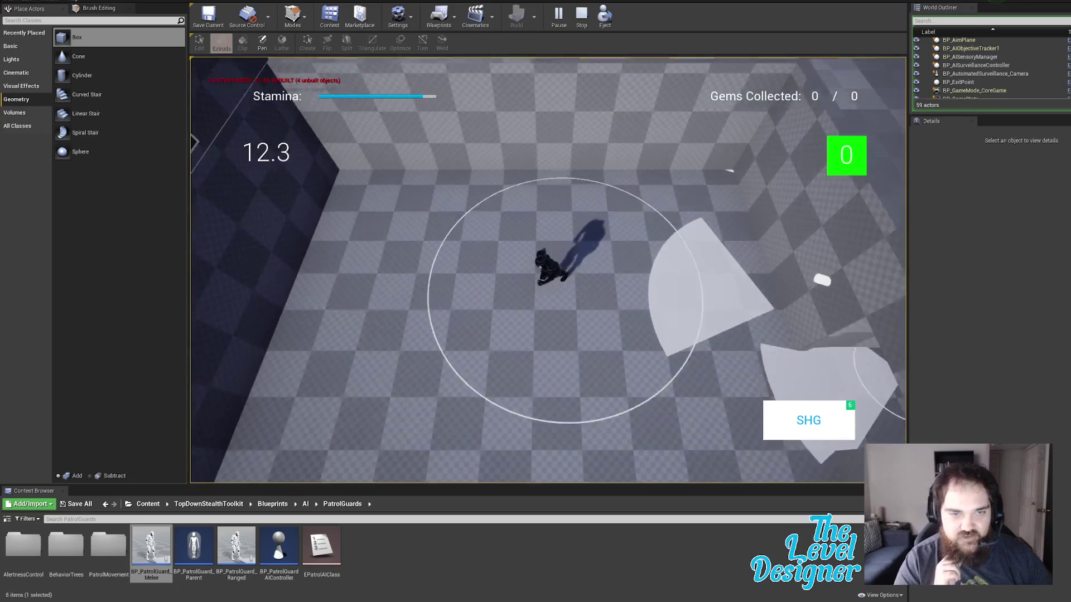
pyautogui.press('w')
# Step: Slip around the lured guard, return through the passage into the unguarded room, and end the play test
pyautogui.press('s')
pyautogui.press('d')
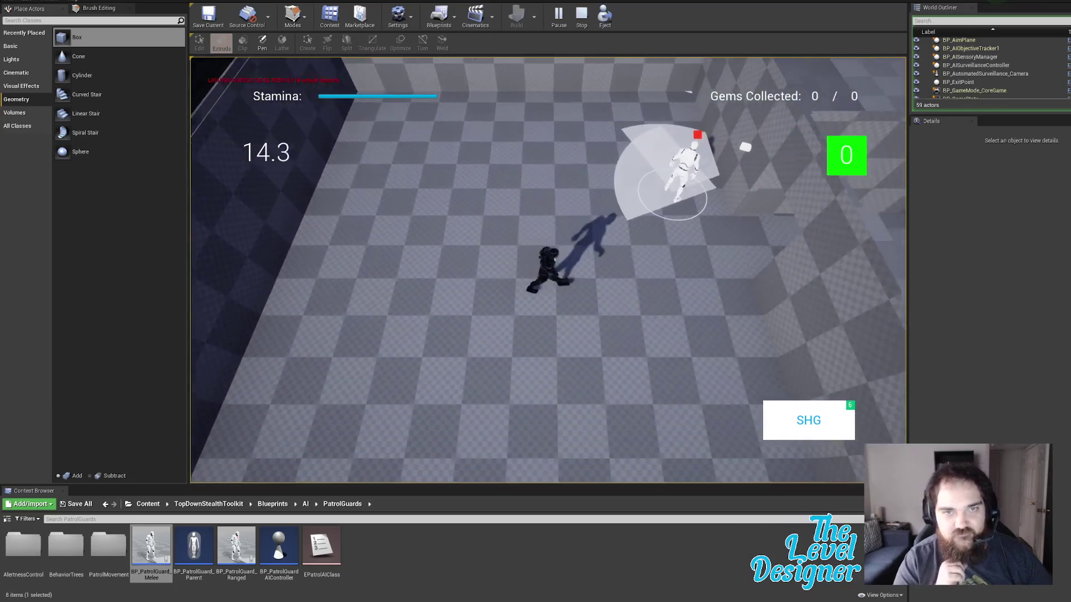
pyautogui.press('d')
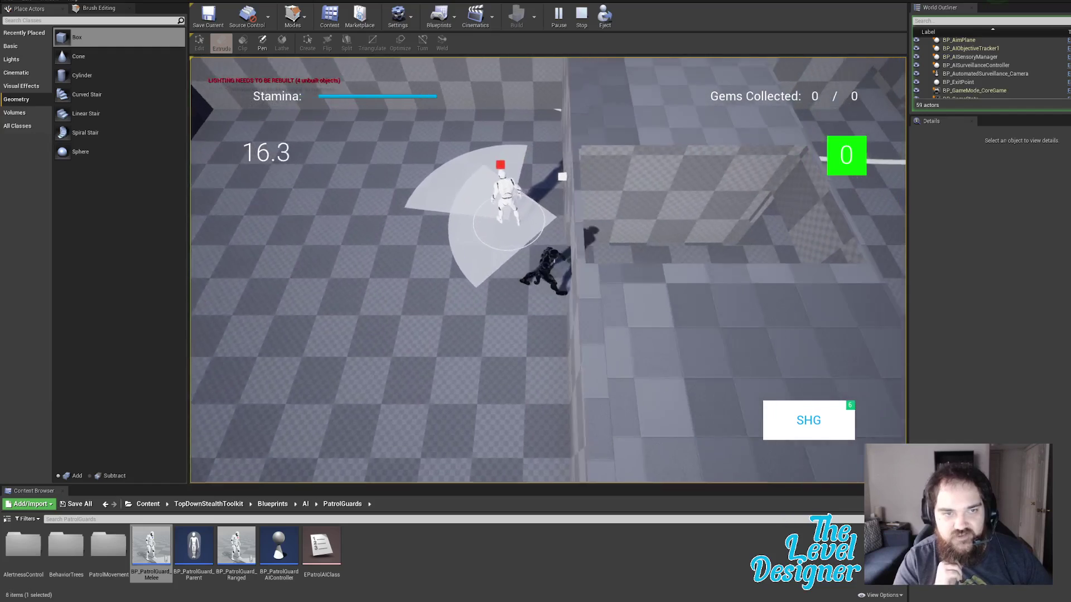
pyautogui.press('d')
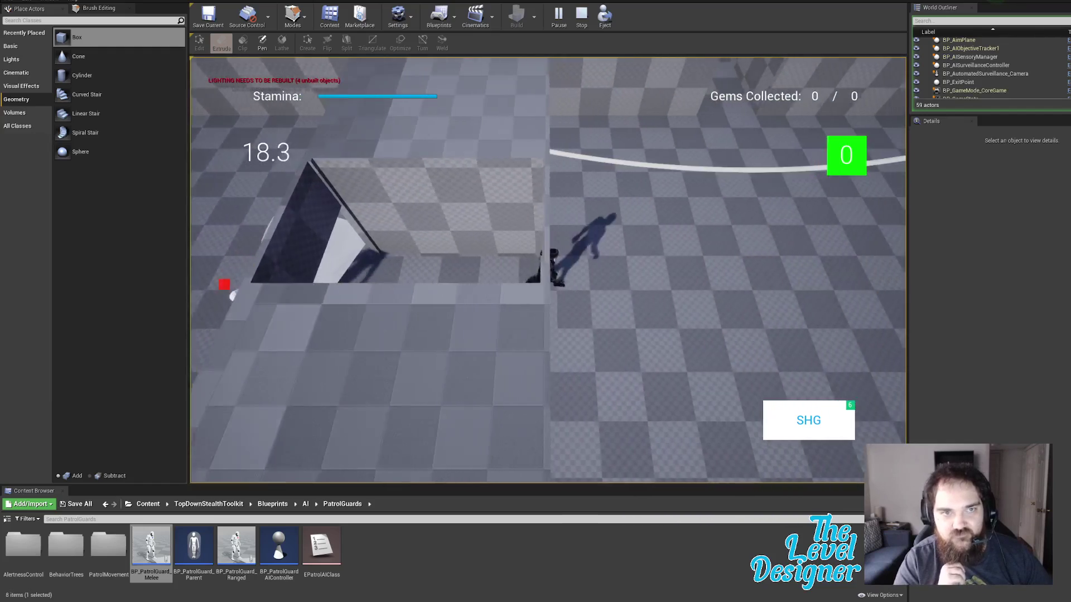
pyautogui.press('d')
pyautogui.press('w')
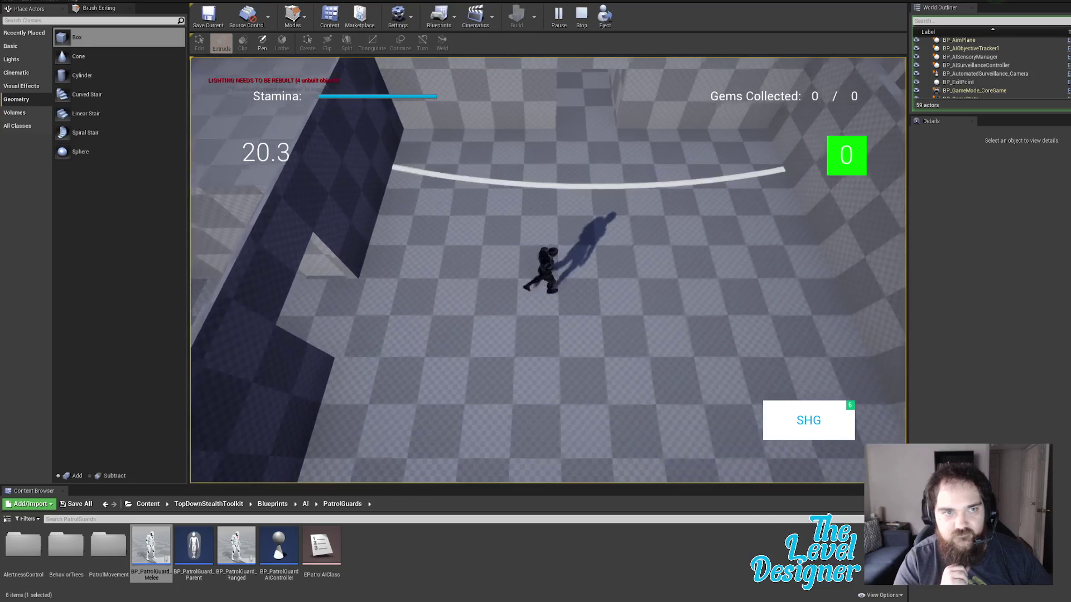
pyautogui.press('w')
pyautogui.press('Escape')
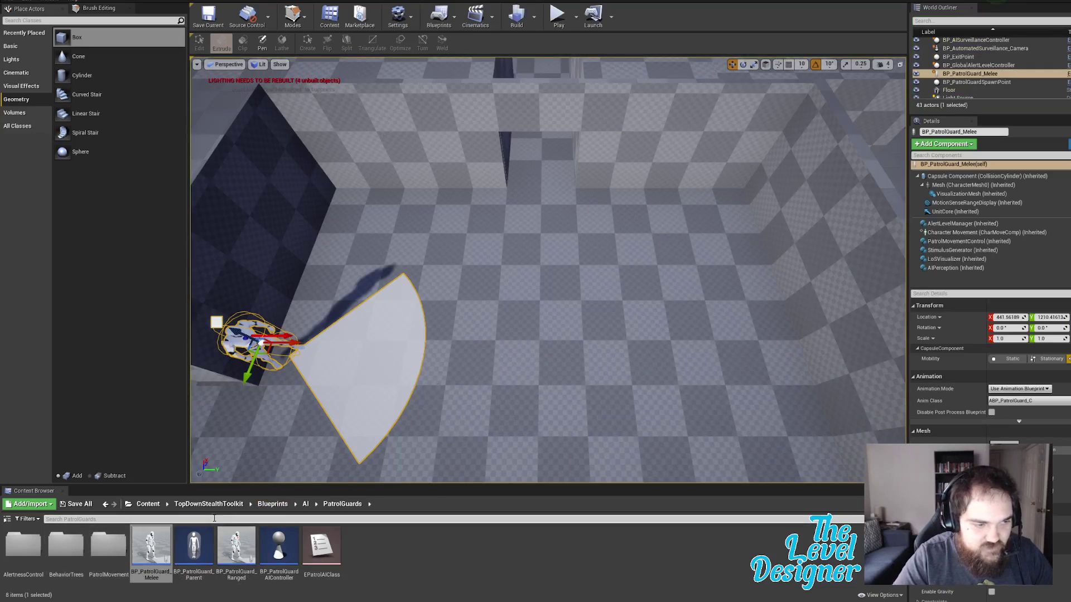
# Step: Place a BP_Gems pickup from the Blueprints/Pickups folder beside the dividing wall behind the melee guard, at about Y 1318
pyautogui.click(273, 504)
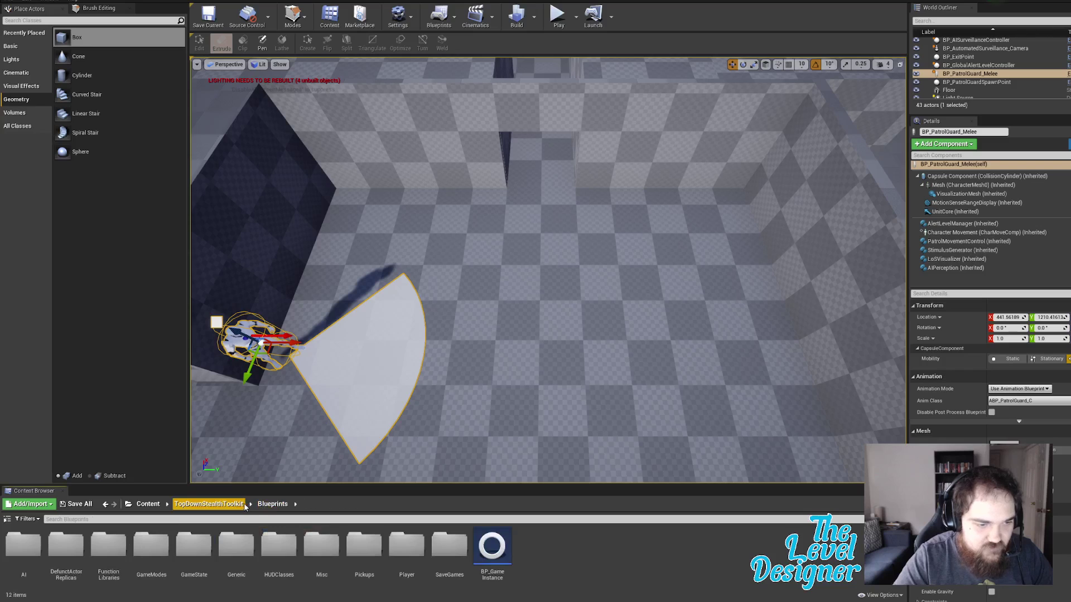
pyautogui.doubleClick(363, 543)
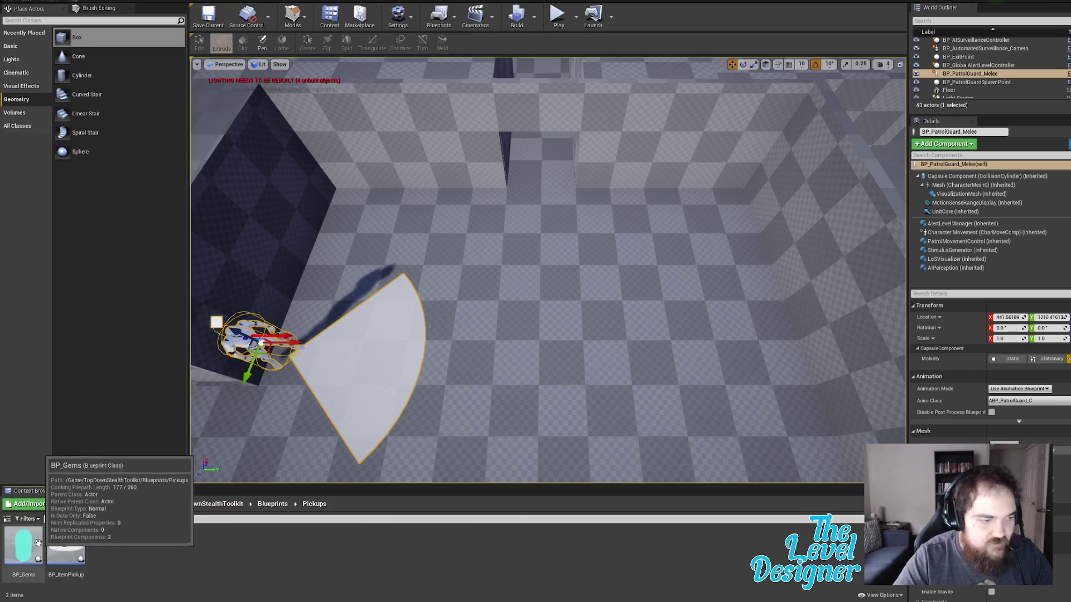
pyautogui.moveTo(27, 547); pyautogui.dragTo(378, 218)
pyautogui.moveTo(623, 161); pyautogui.dragTo(623, 161, button='right')
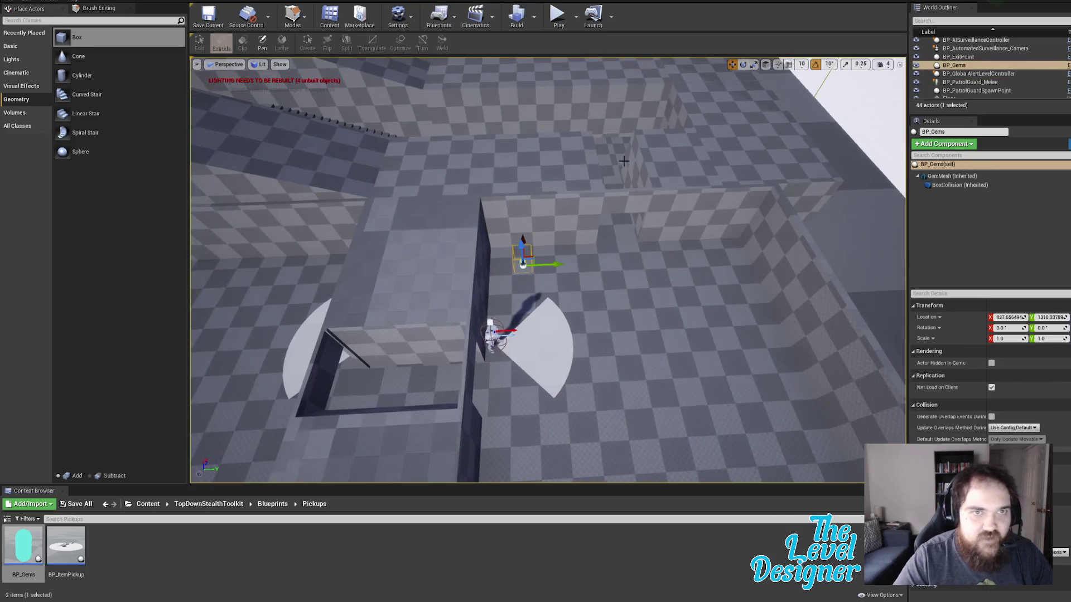
pyautogui.moveTo(683, 245); pyautogui.dragTo(664, 209, button='right')
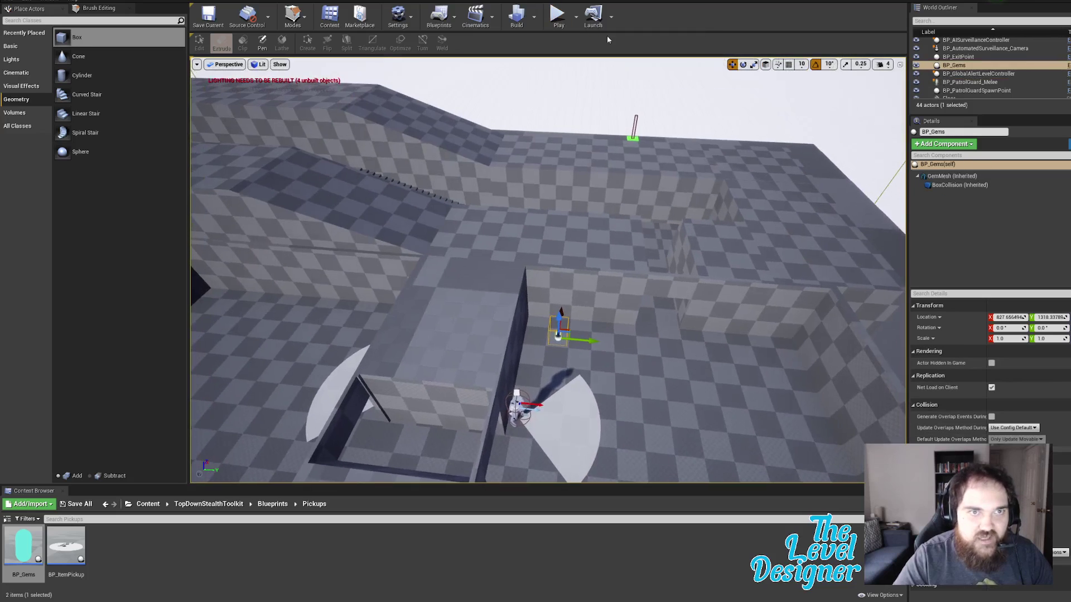
# Step: Play test the level with the gem placed, using the SHG loadout, and walk the character into the wall passage
pyautogui.click(558, 16)
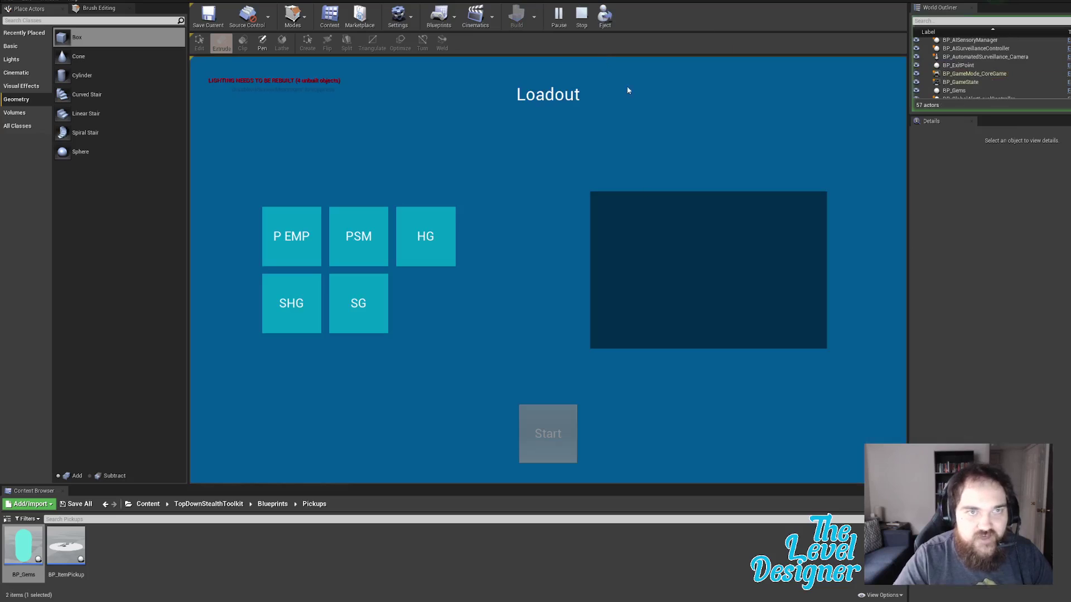
pyautogui.click(301, 304)
pyautogui.click(547, 434)
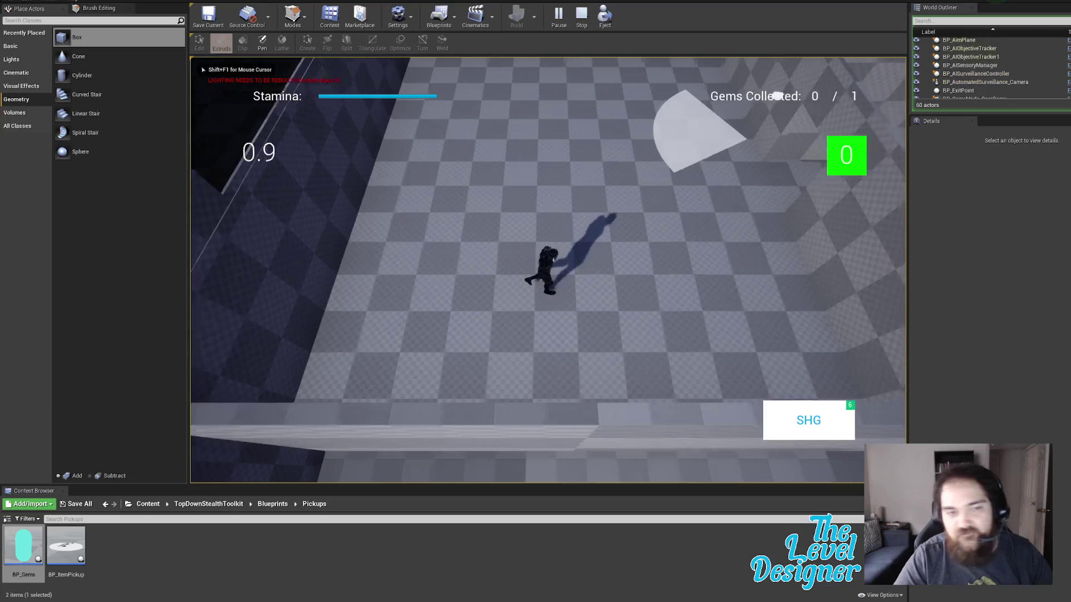
pyautogui.press('w')
pyautogui.press('d')
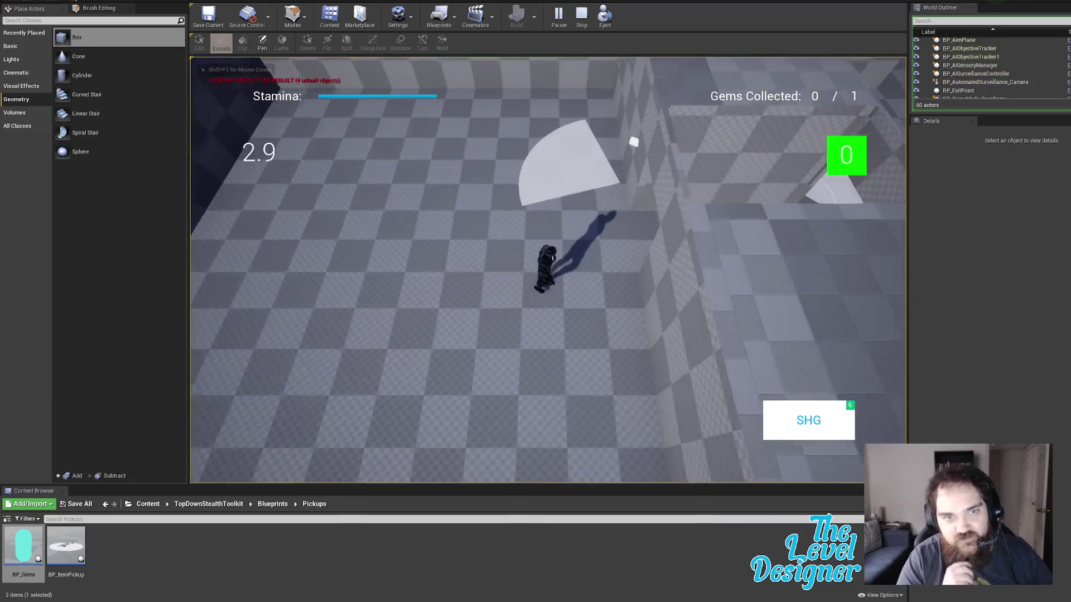
pyautogui.press('w')
pyautogui.press('d')
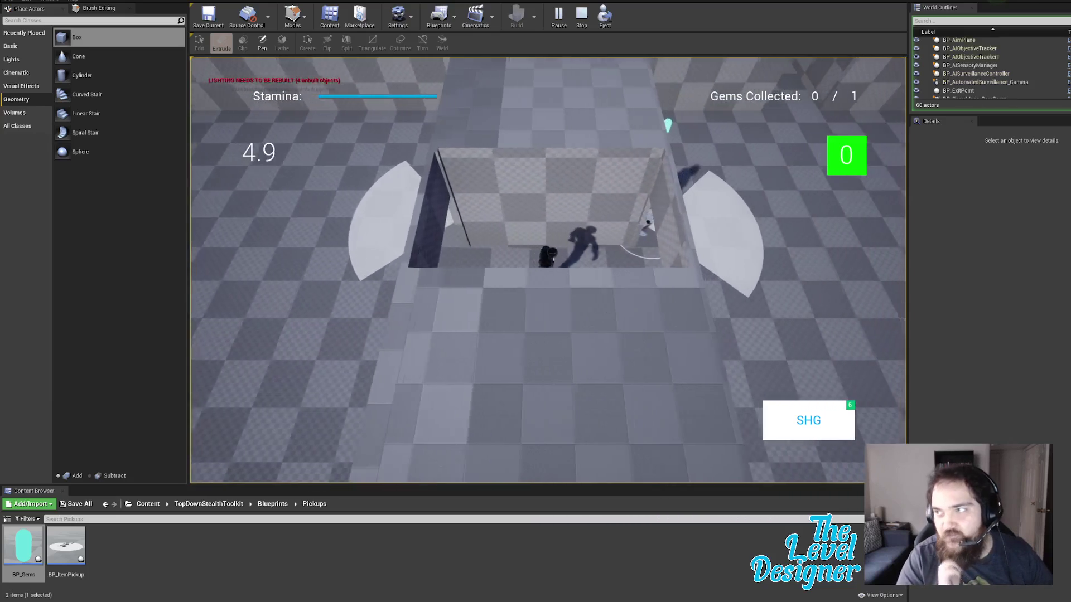
# Step: Walk the character out of the wall passage, around the melee guard's vision cone, and up near the gem
pyautogui.press('d')
pyautogui.press('s')
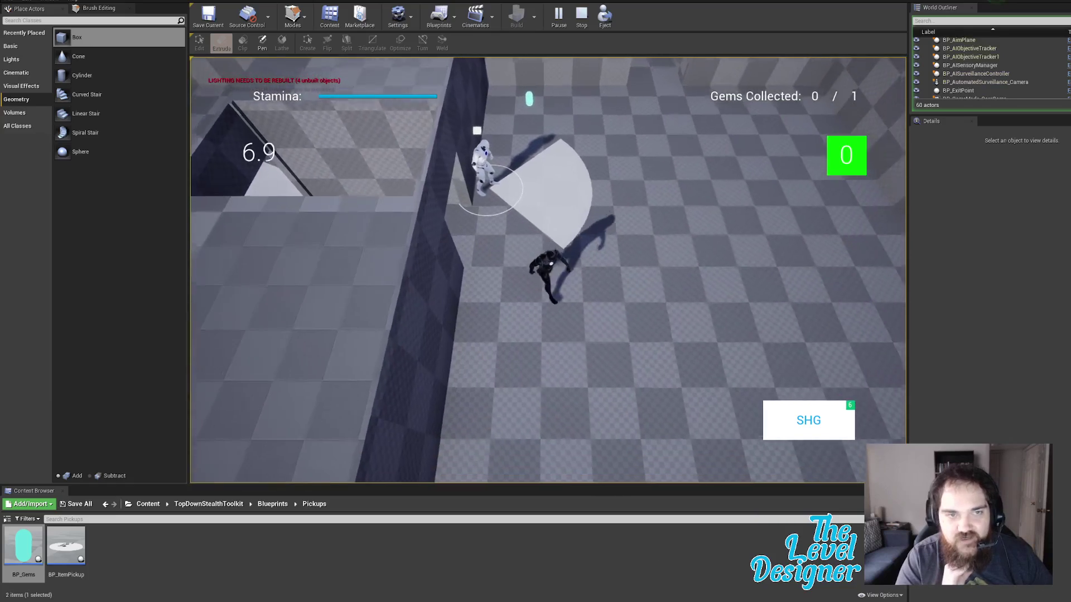
pyautogui.press('d')
pyautogui.press('w')
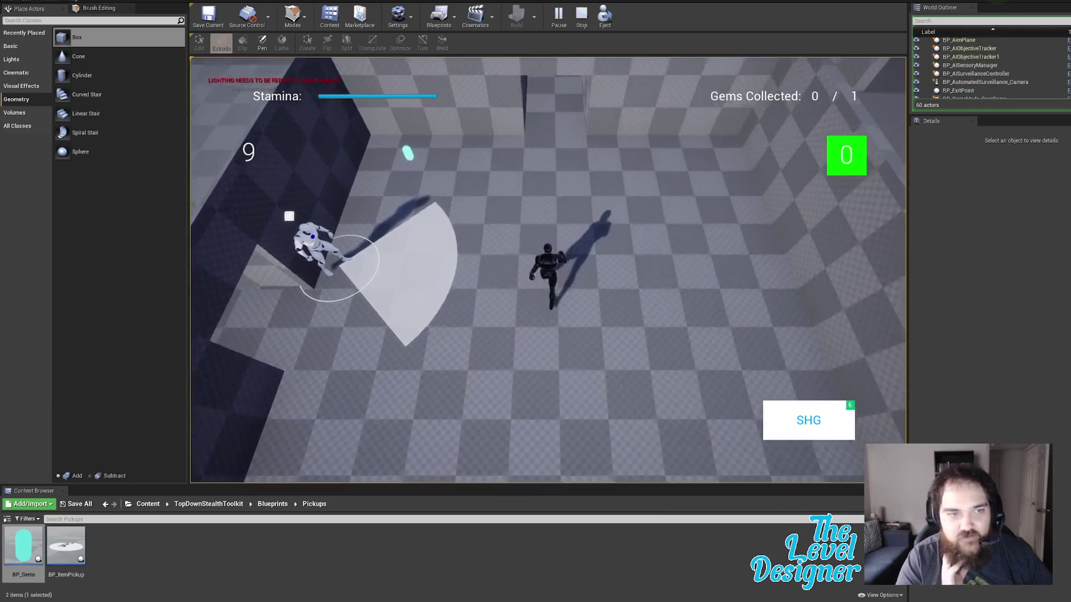
pyautogui.press('w')
pyautogui.press('a')
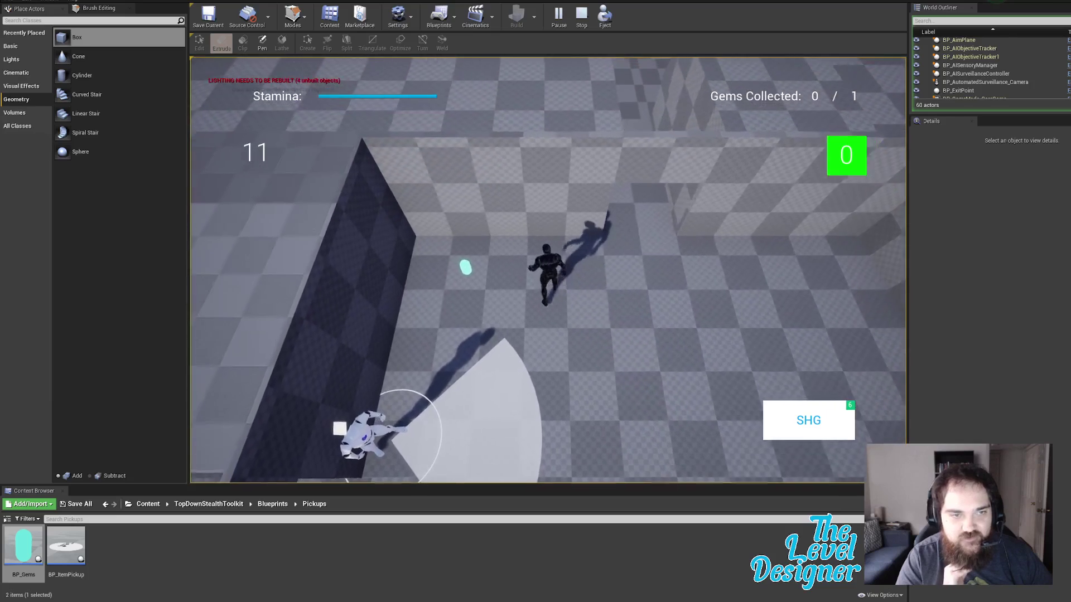
pyautogui.press('w')
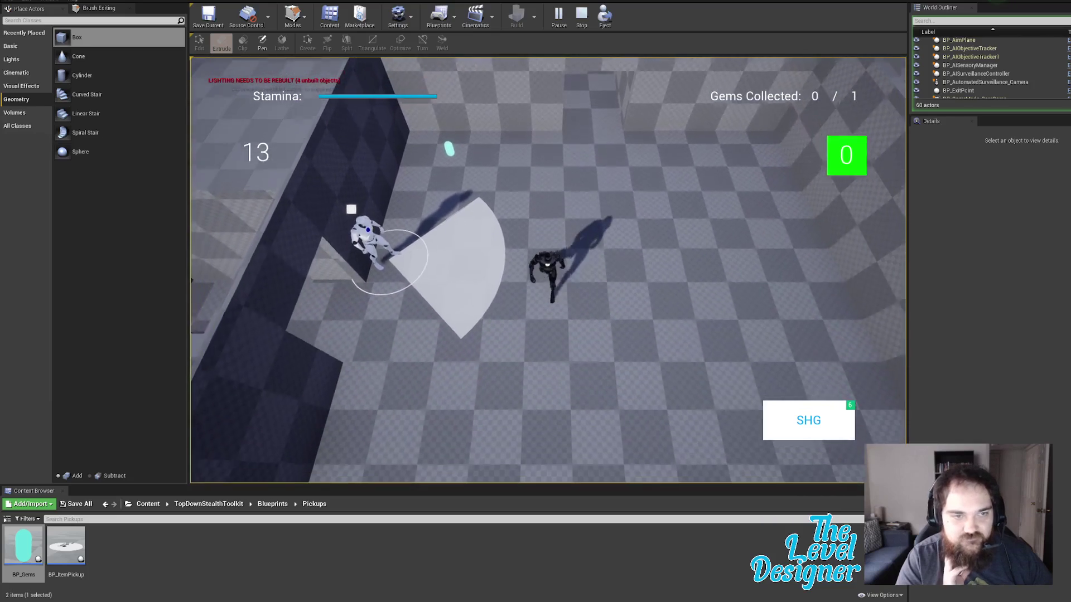
# Step: Sprint back and forth across the gem room outside the melee guard's vision cone to test its reaction
pyautogui.press('s')
pyautogui.press('shift')
pyautogui.press('a')
pyautogui.press('w')
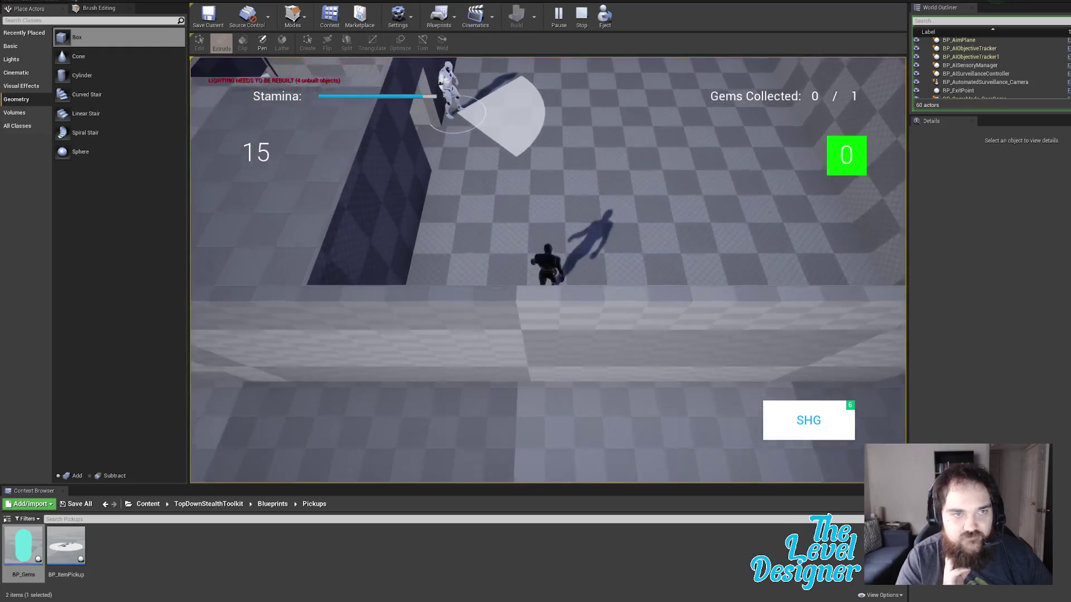
pyautogui.press('w')
pyautogui.press('shift')
pyautogui.press('d')
pyautogui.press('a')
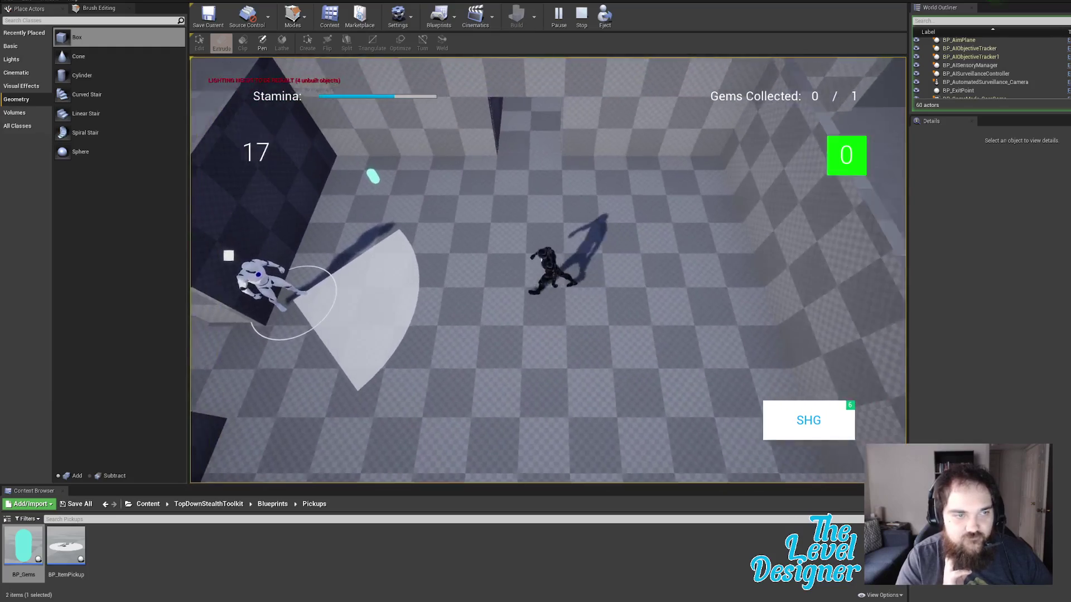
# Step: Collect the gem, walk the corridor beyond the room into the area past it, and end the play test
pyautogui.press('s')
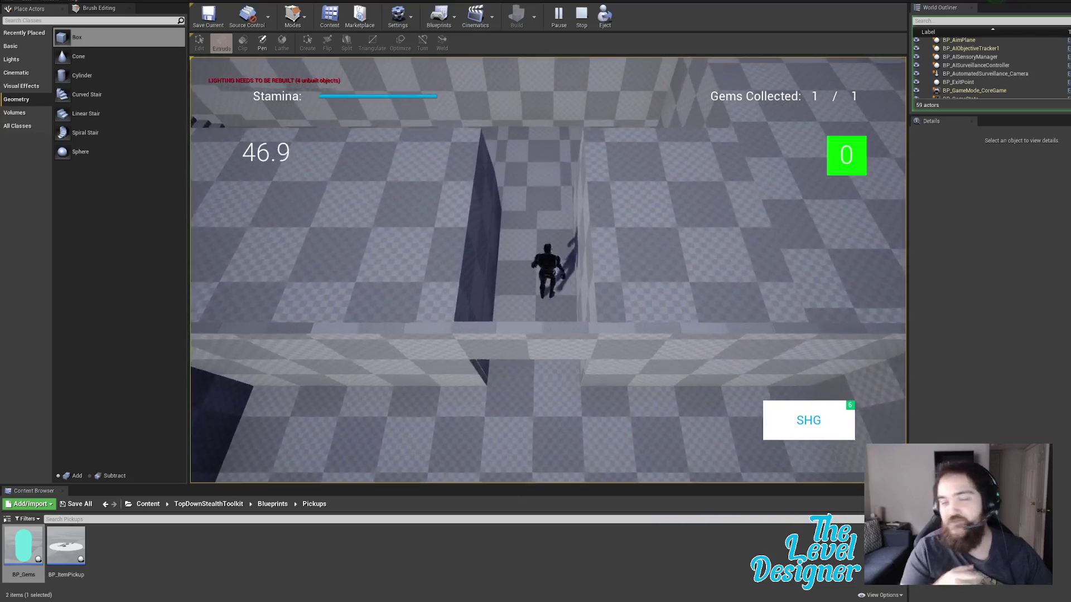
pyautogui.press('w')
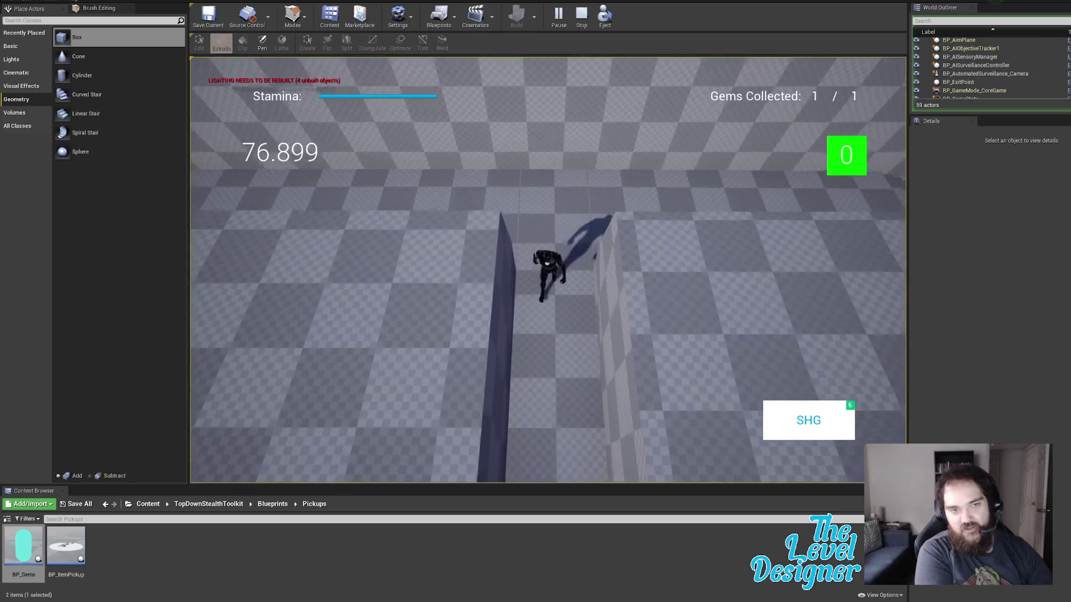
pyautogui.press('s')
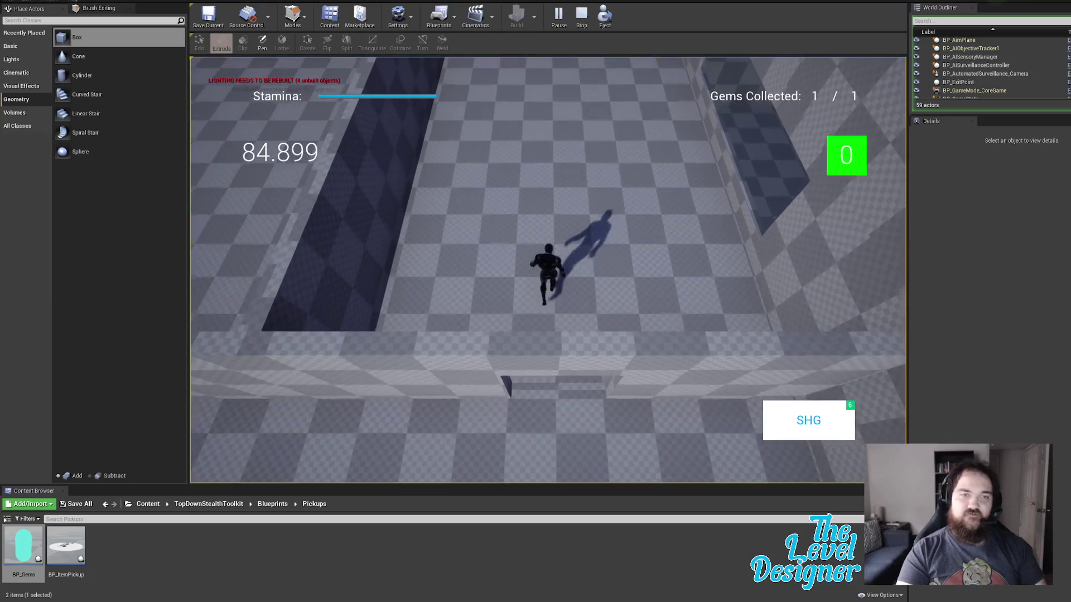
pyautogui.press('Escape')
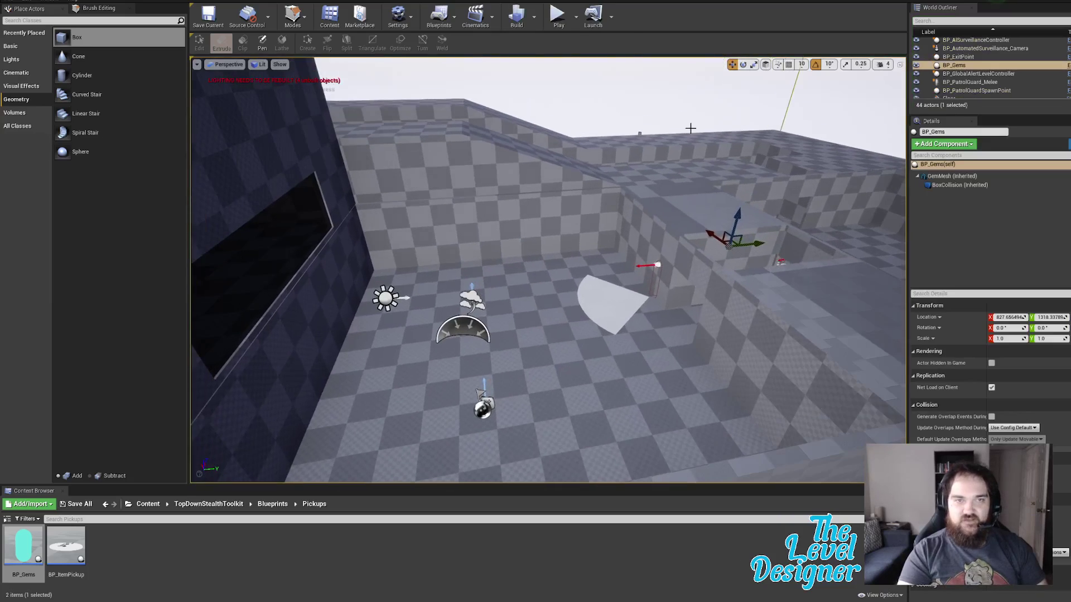
pyautogui.click(702, 100)
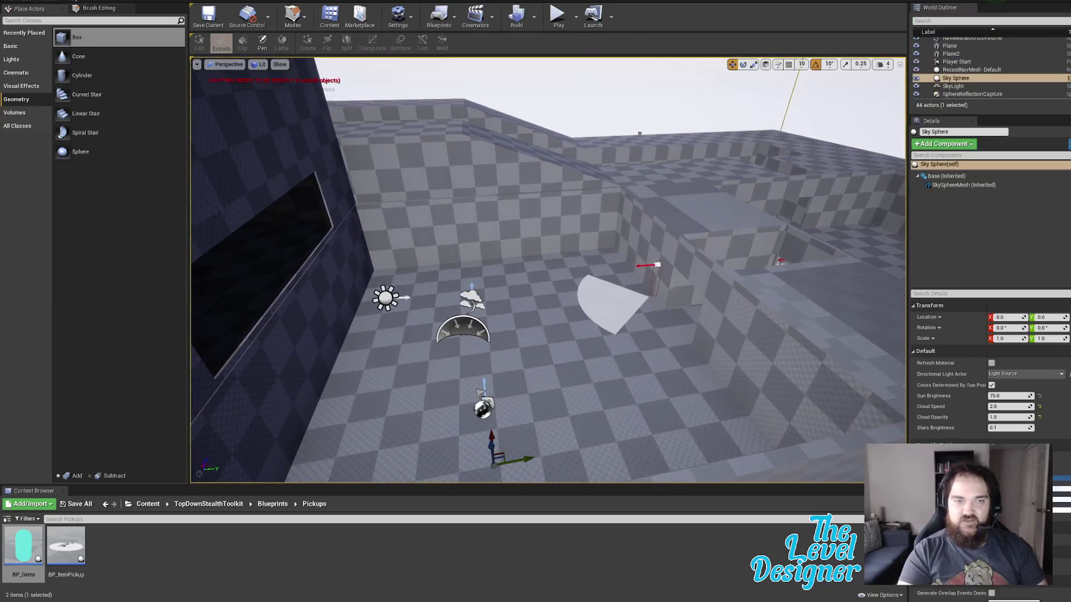
pyautogui.moveTo(702, 101)
pyautogui.mouseDown(button='right')
pyautogui.moveTo(631, 147)
pyautogui.moveTo(700, 106)
pyautogui.mouseUp(button='right')
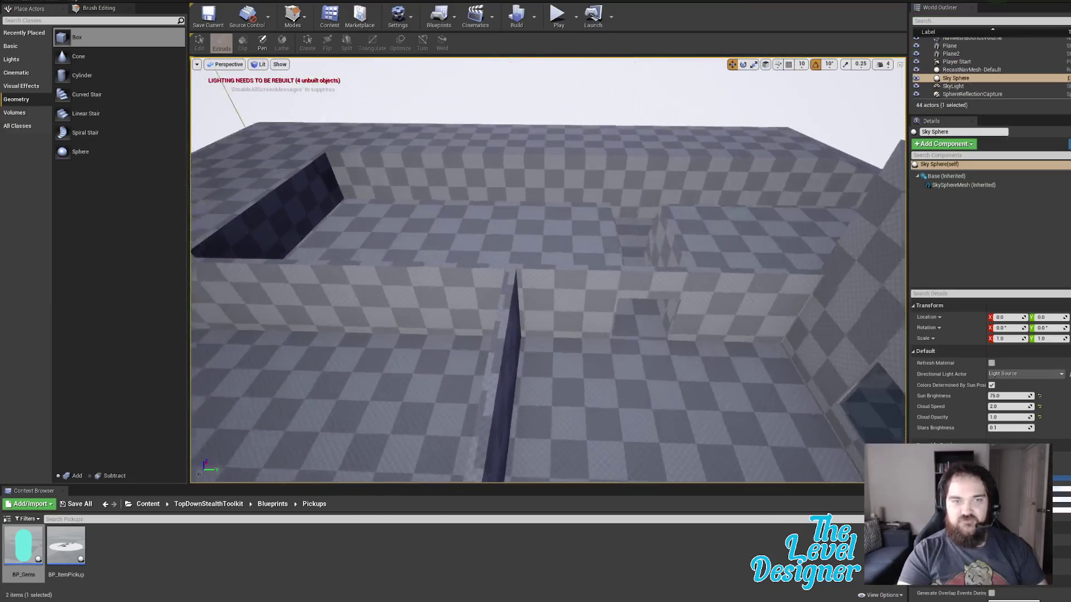
pyautogui.moveTo(546, 268); pyautogui.dragTo(546, 268, button='right')
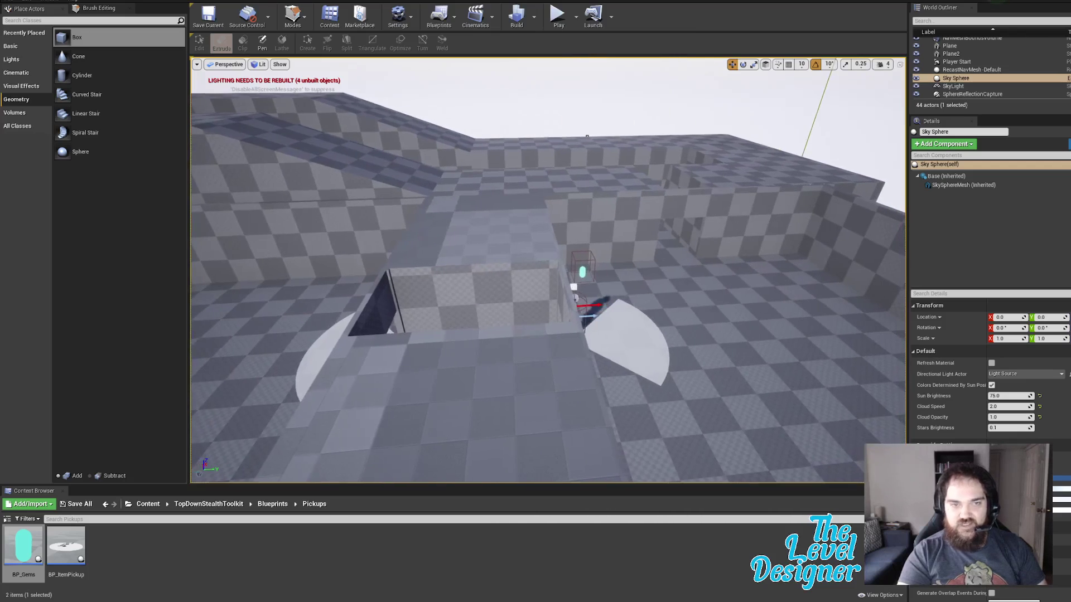
pyautogui.moveTo(651, 307); pyautogui.dragTo(651, 306, button='right')
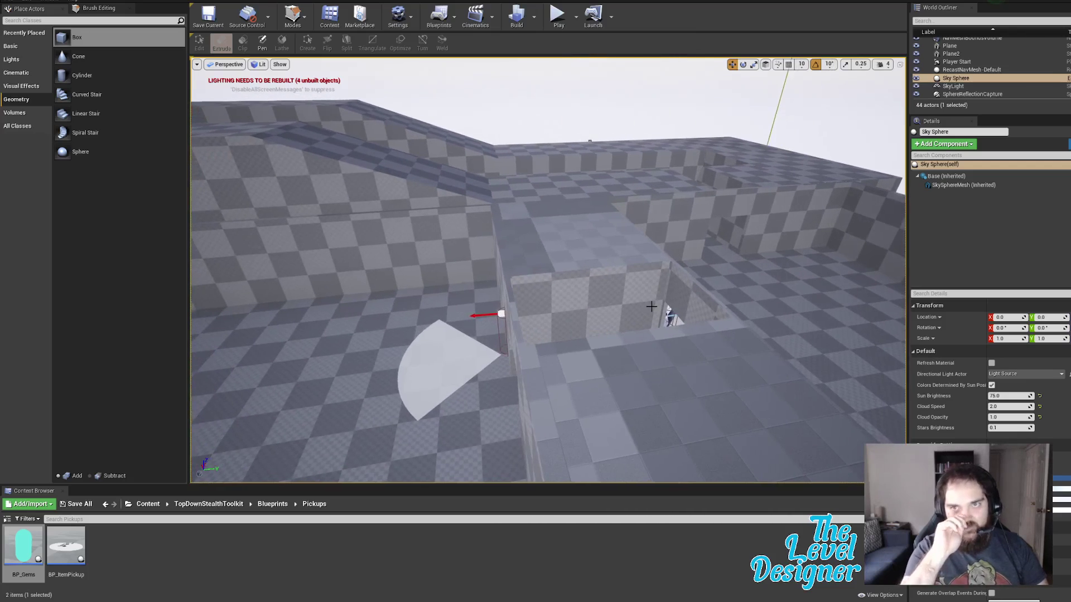